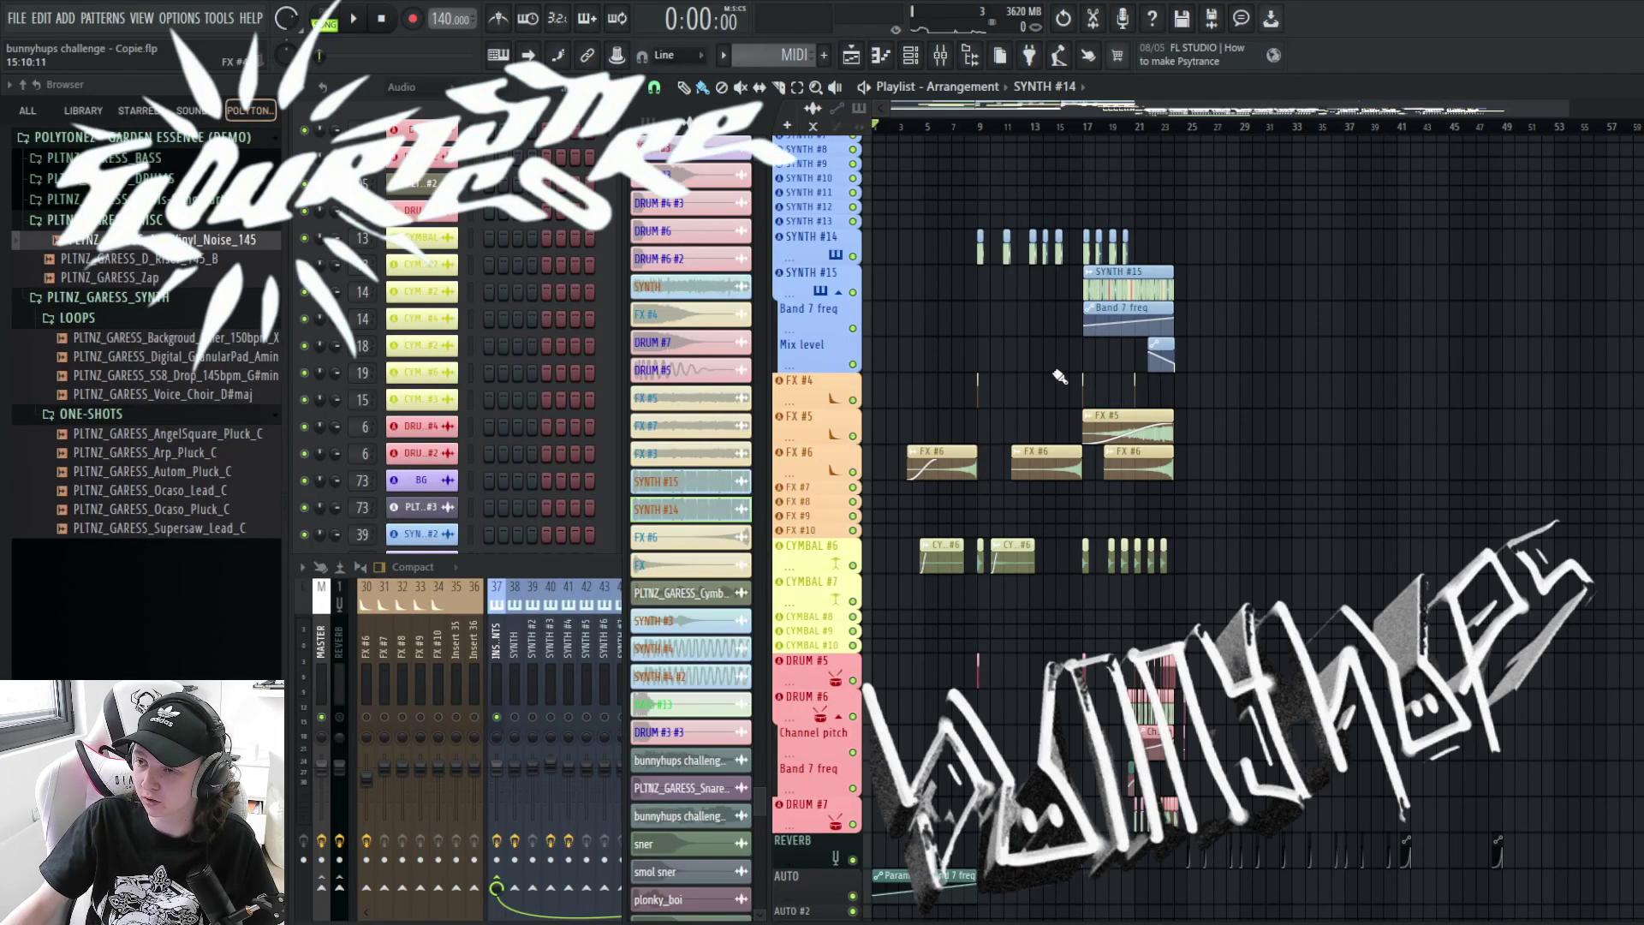
- Play the intro and look over the automation, MIDI and drum tracks of the arrangement
scroll(1284, 514, "down", 5)
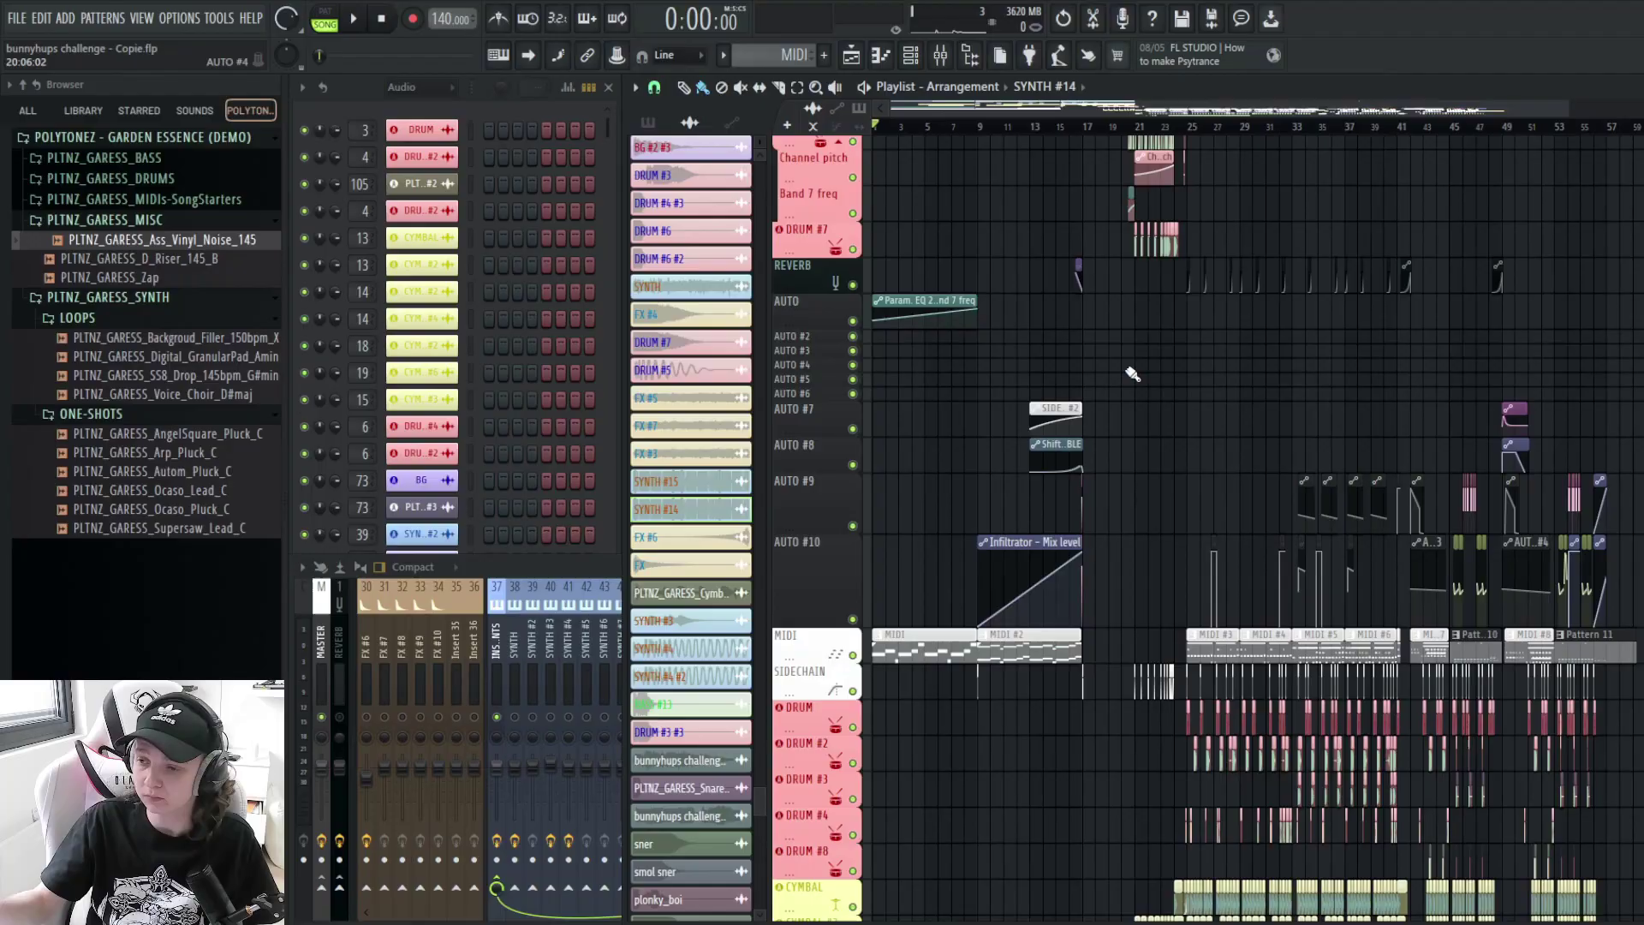
scroll(1127, 370, "up", 3)
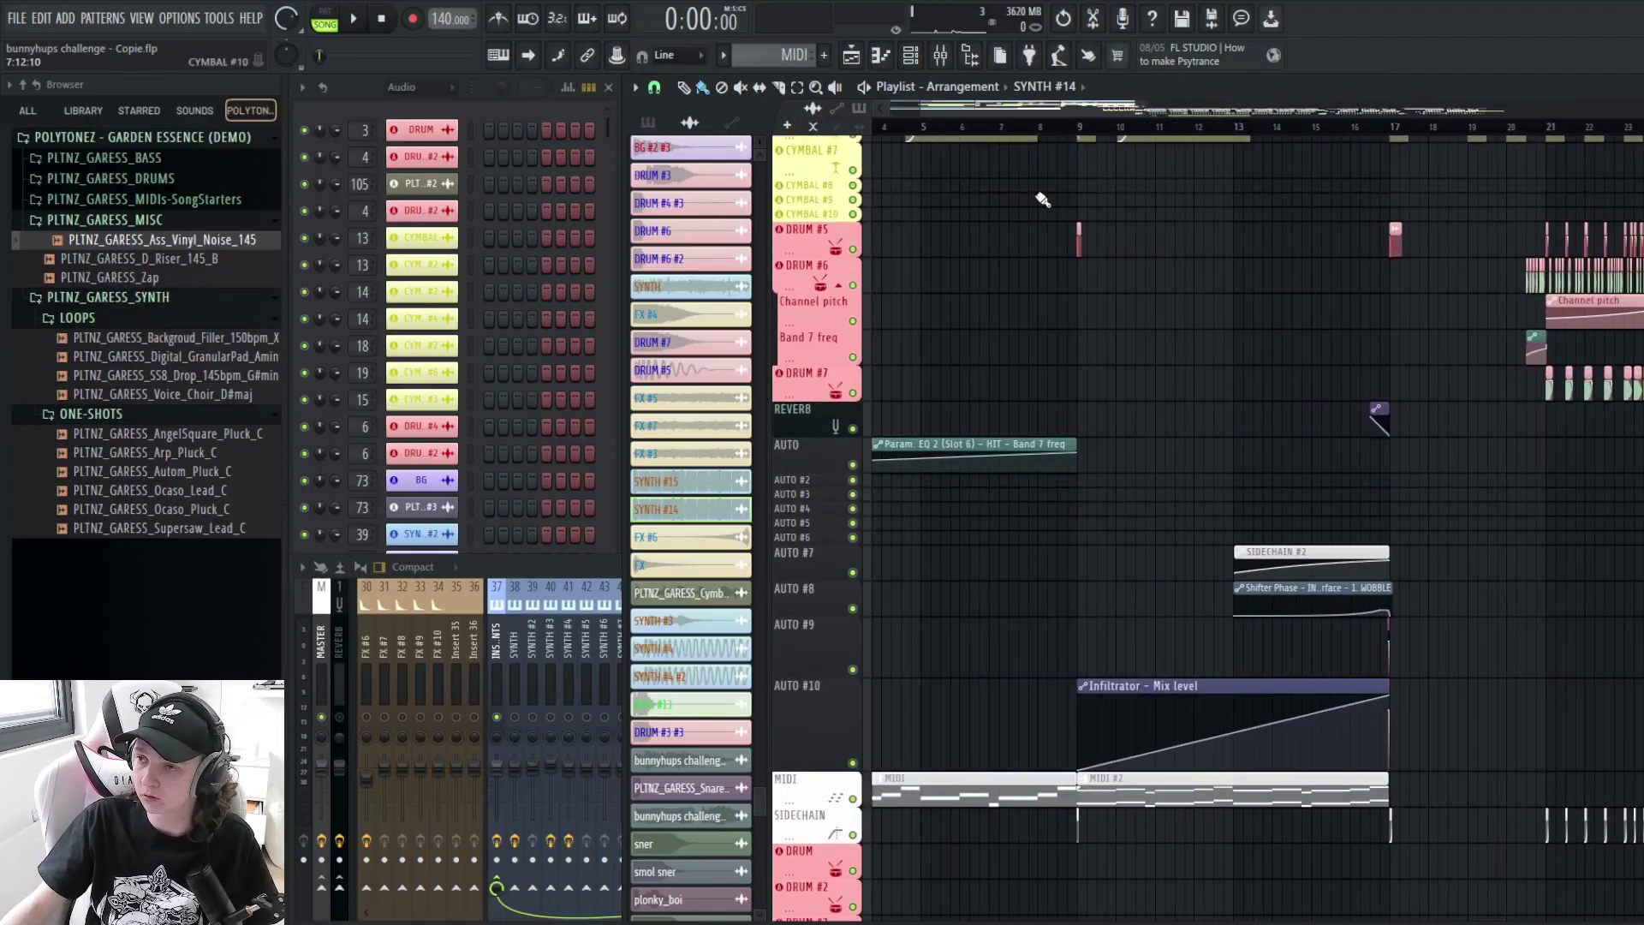
scroll(1069, 146, "down", 4)
scroll(1001, 540, "down", 2)
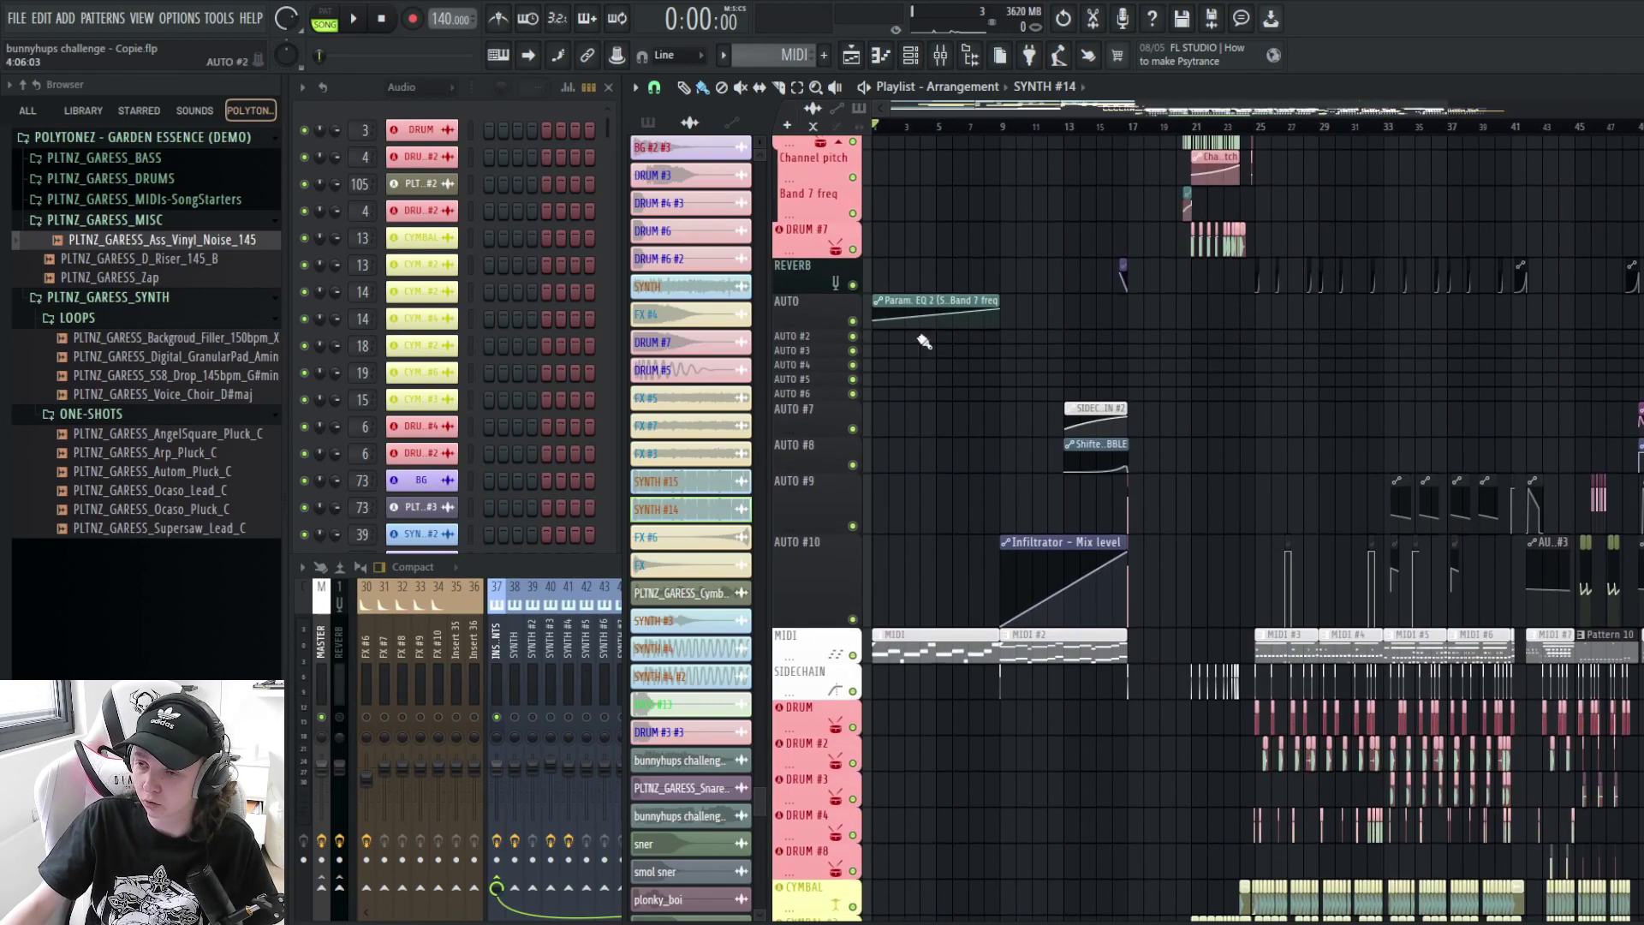
scroll(1110, 478, "down", 2)
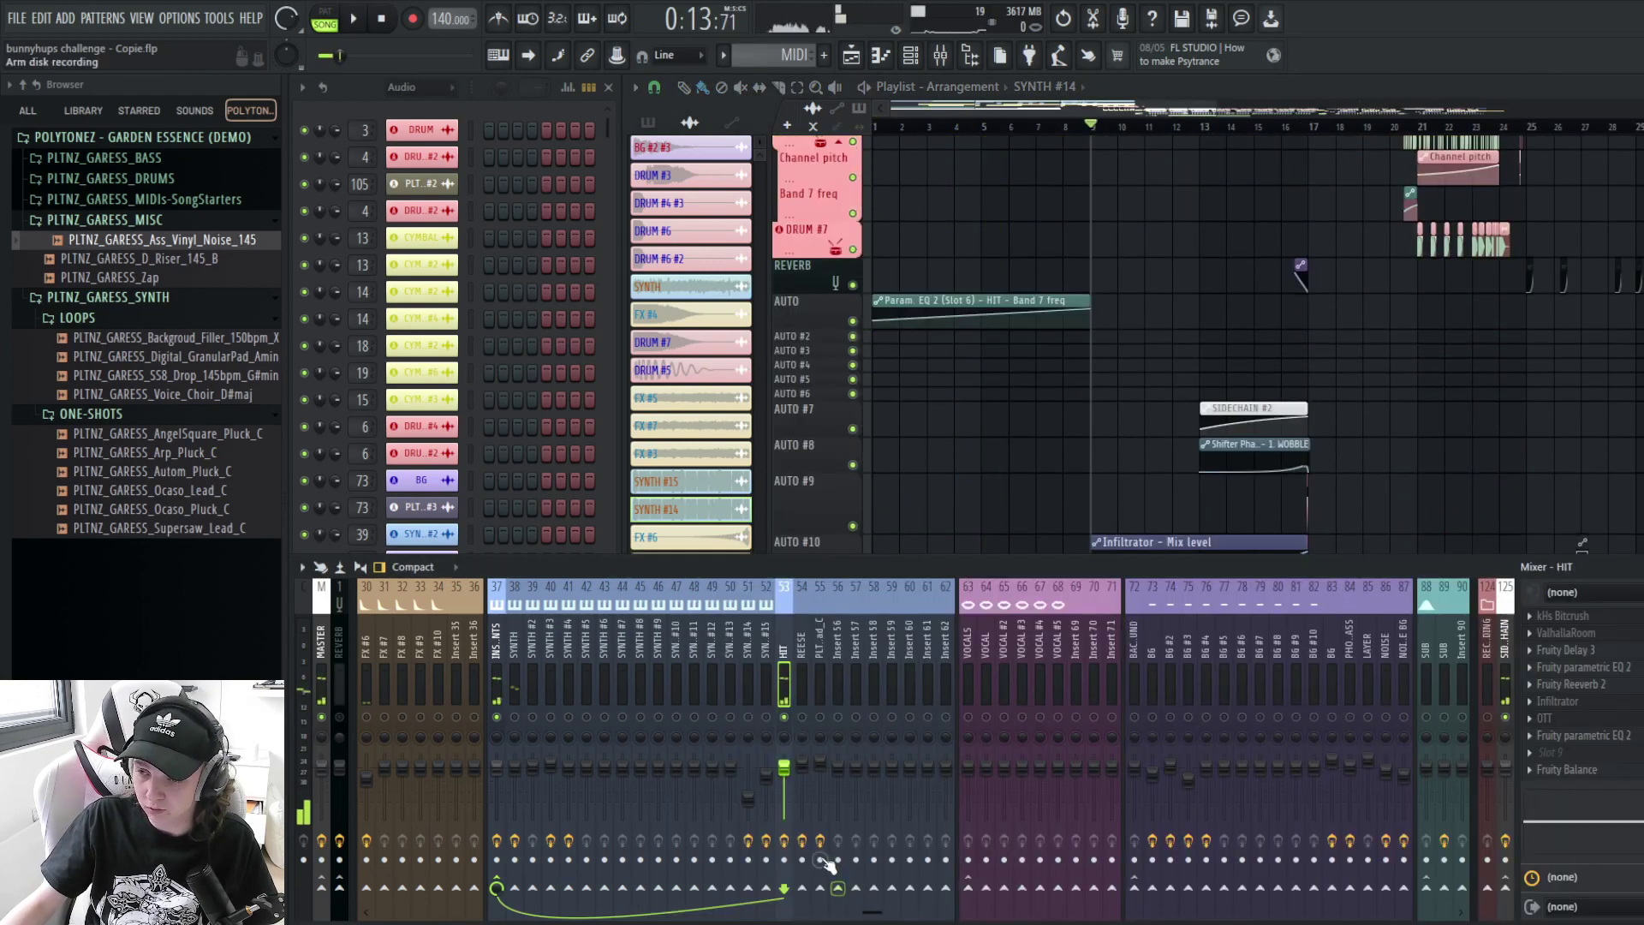
key("space")
scroll(1139, 433, "down", 5)
key("space")
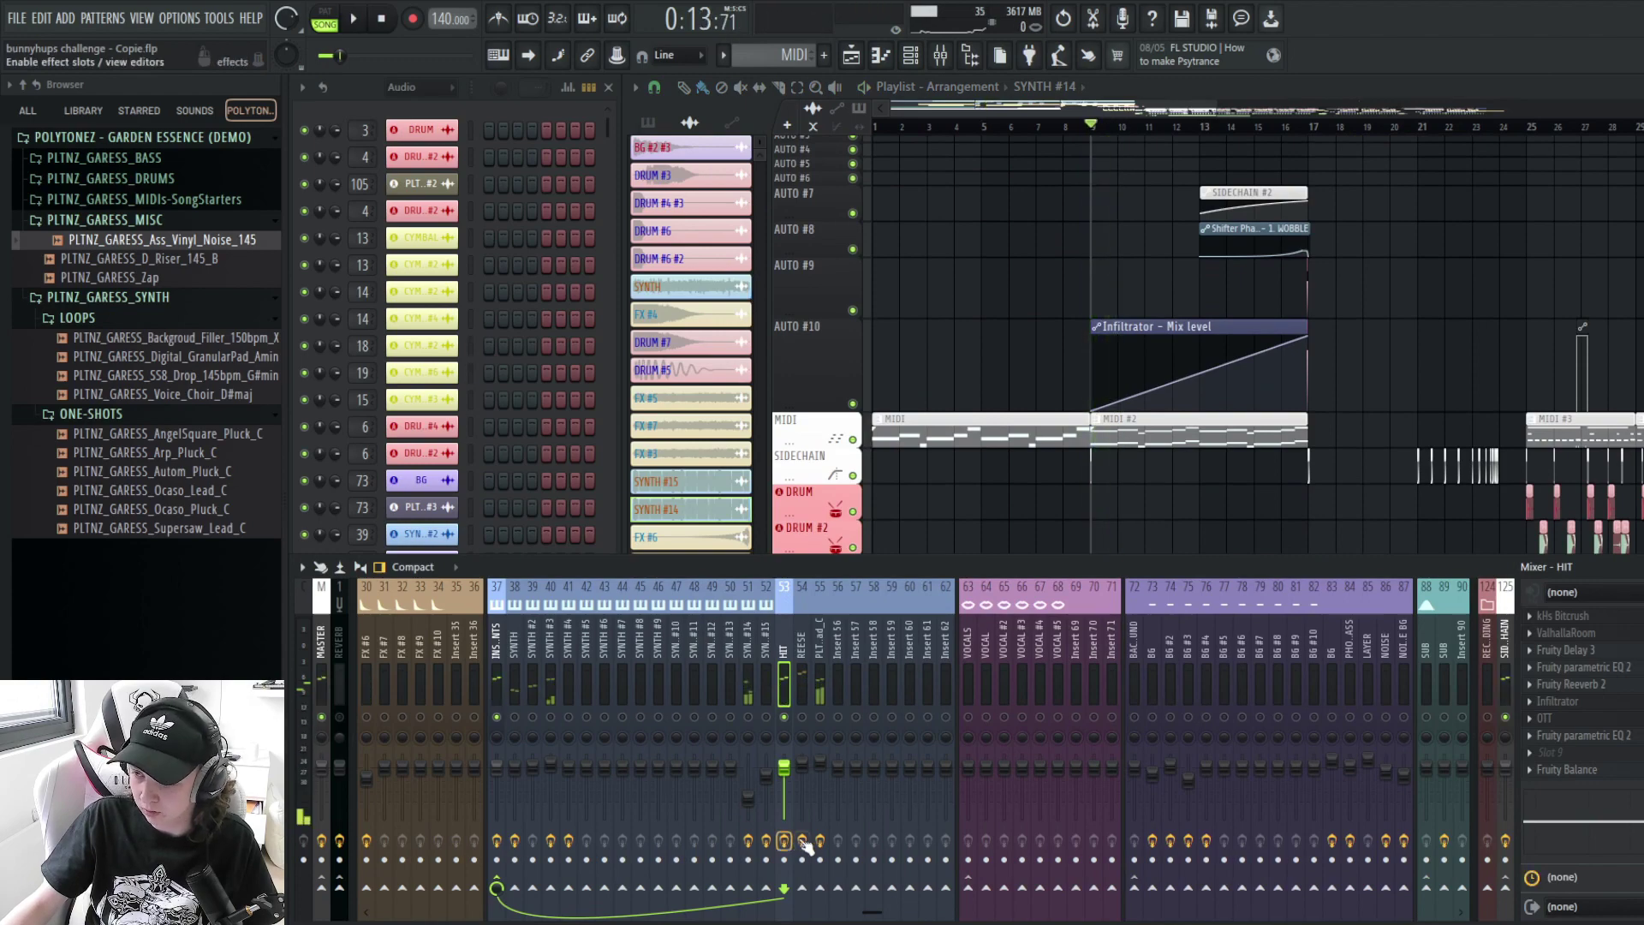
- Inspect the effects on the HIT mixer track, including ValhallaRoom, Fruity Delay 3, Fruity Reeverb 2 and Infiltrator
left_click(1614, 617)
left_click(1602, 633)
left_click(1597, 650)
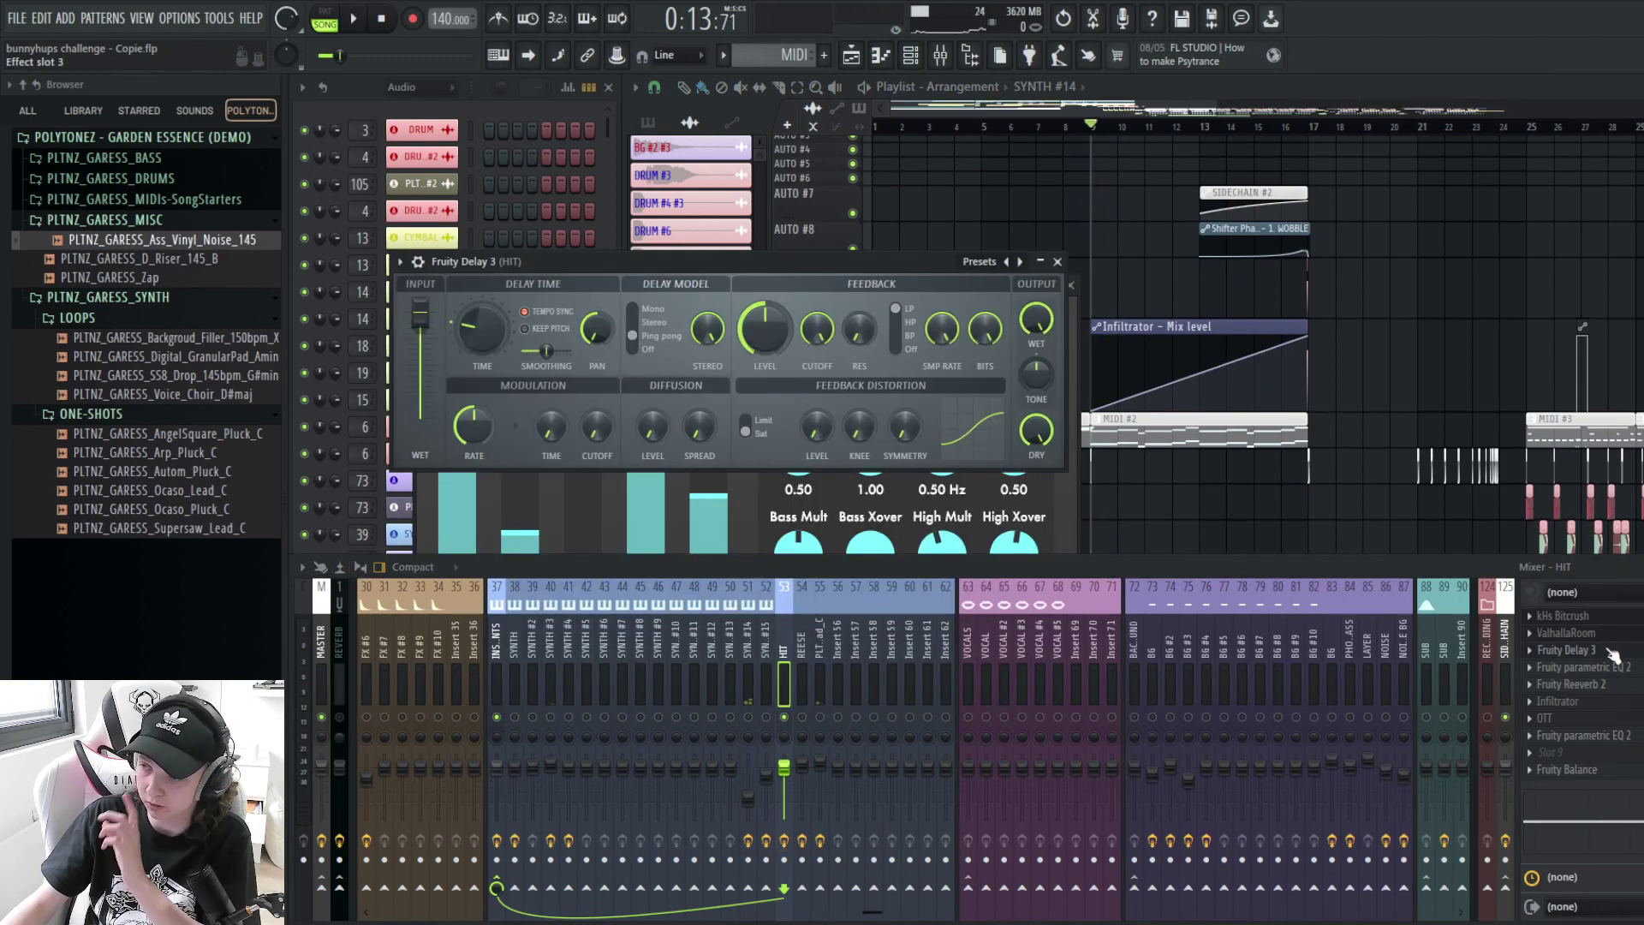
left_click(1600, 684)
left_click(1600, 702)
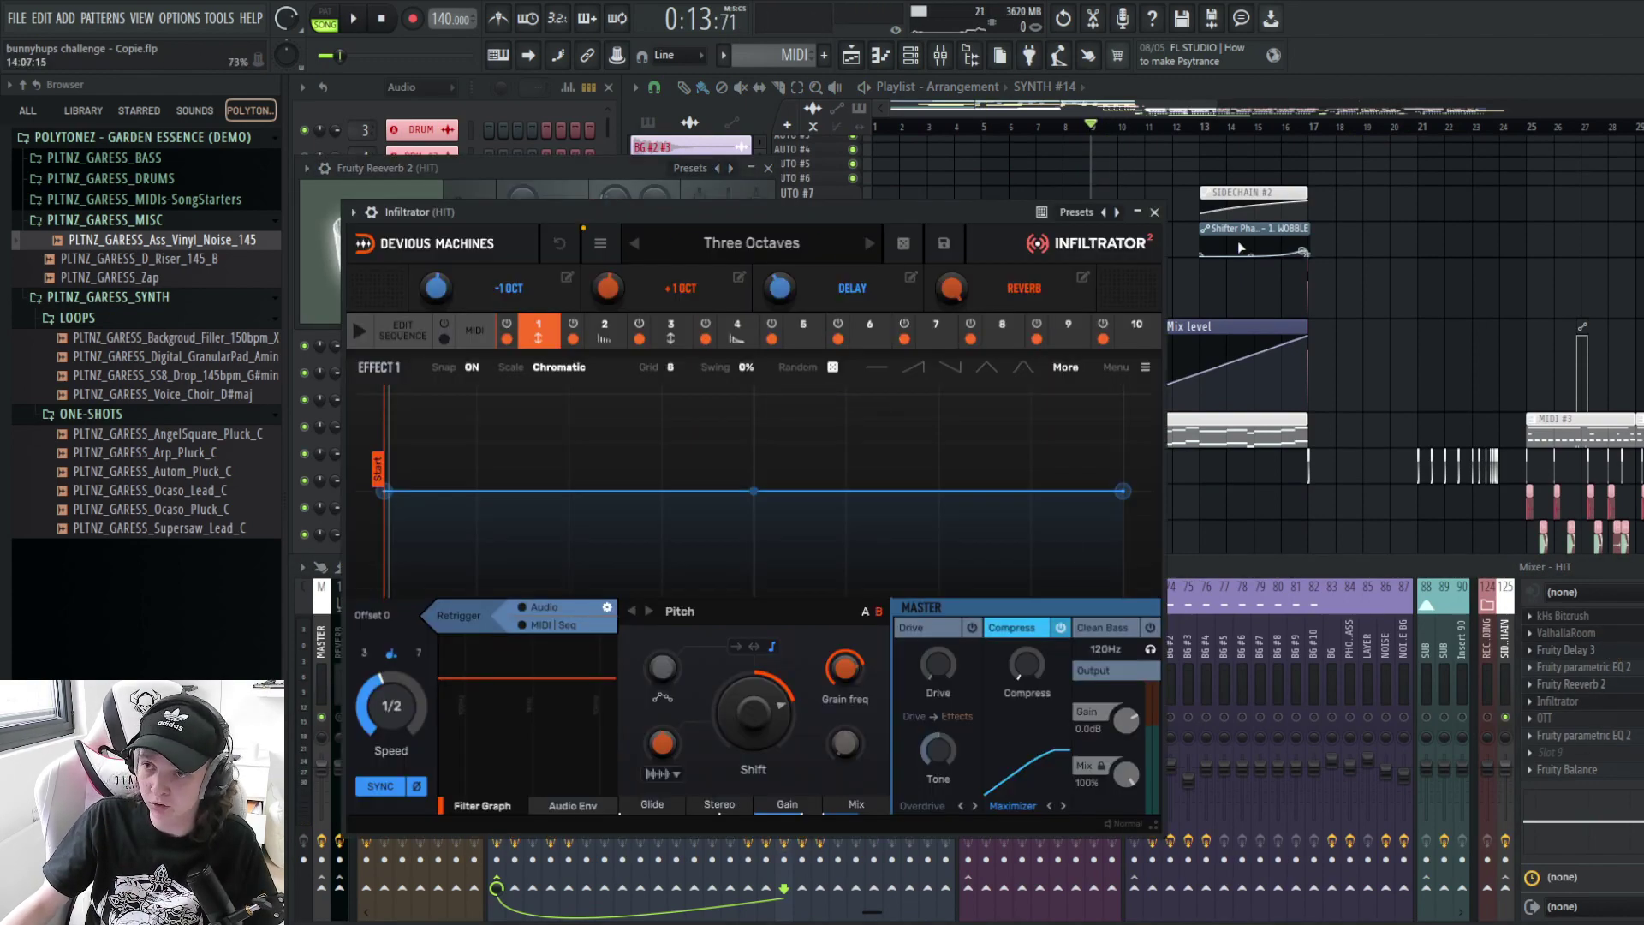
left_click(1155, 213)
- Close the remaining HIT effect windows and play the section from bar 9
scroll(1226, 264, "up", 3)
left_click(1068, 267)
left_click(1086, 292)
right_click(1088, 292)
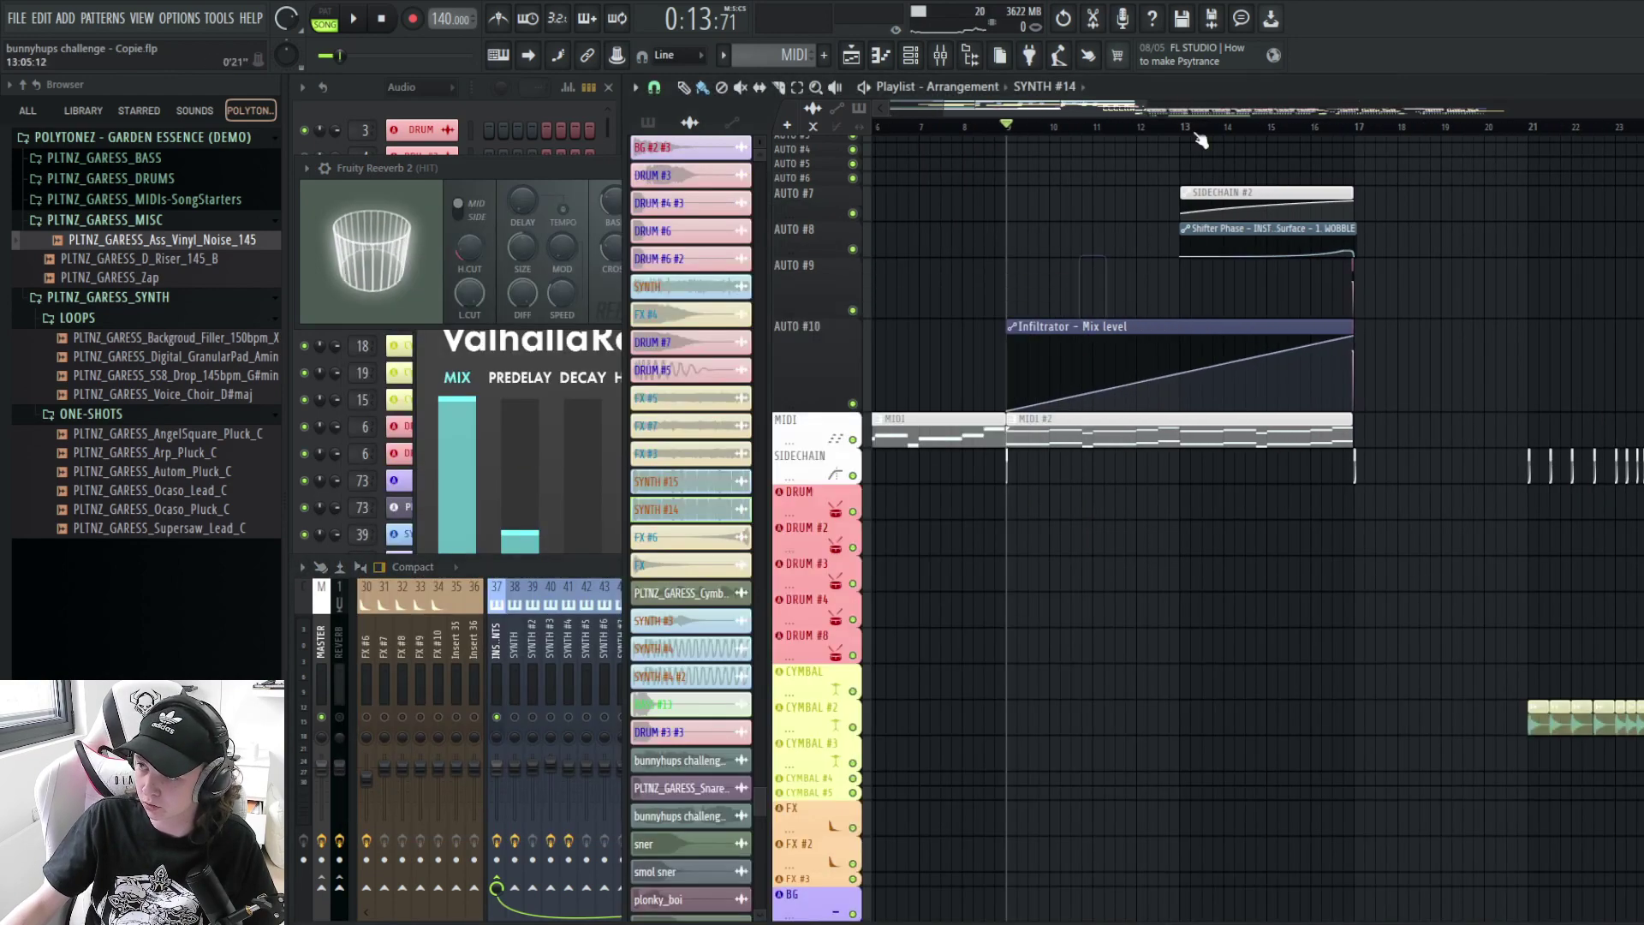
key("space")
left_click(1302, 137)
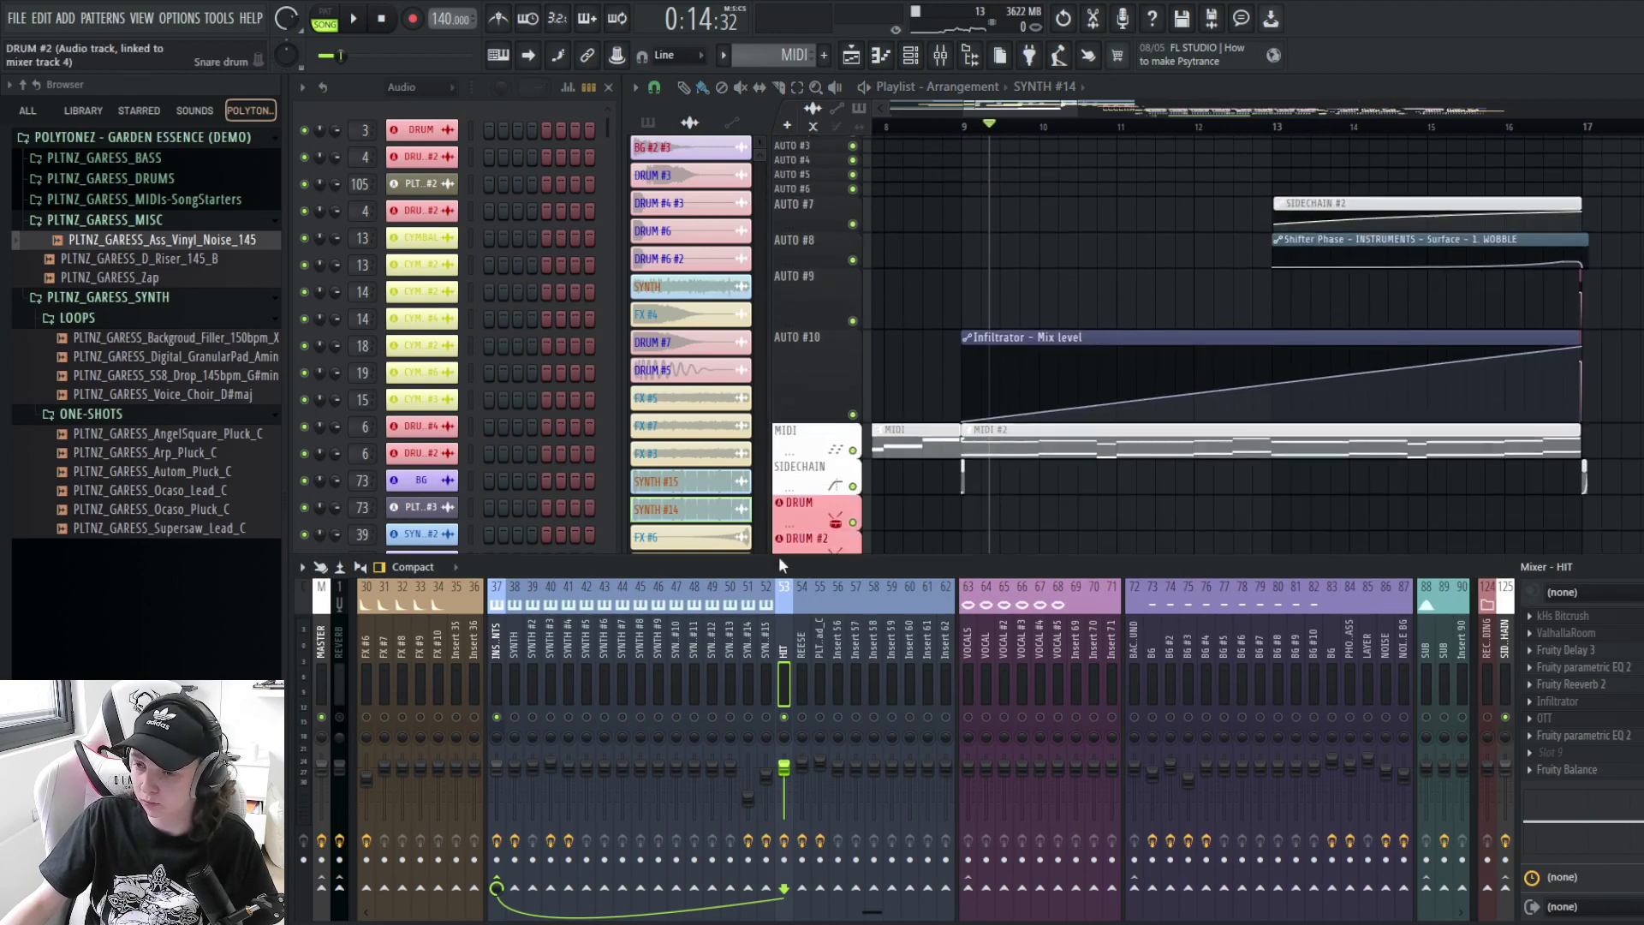
key("space")
key("space")
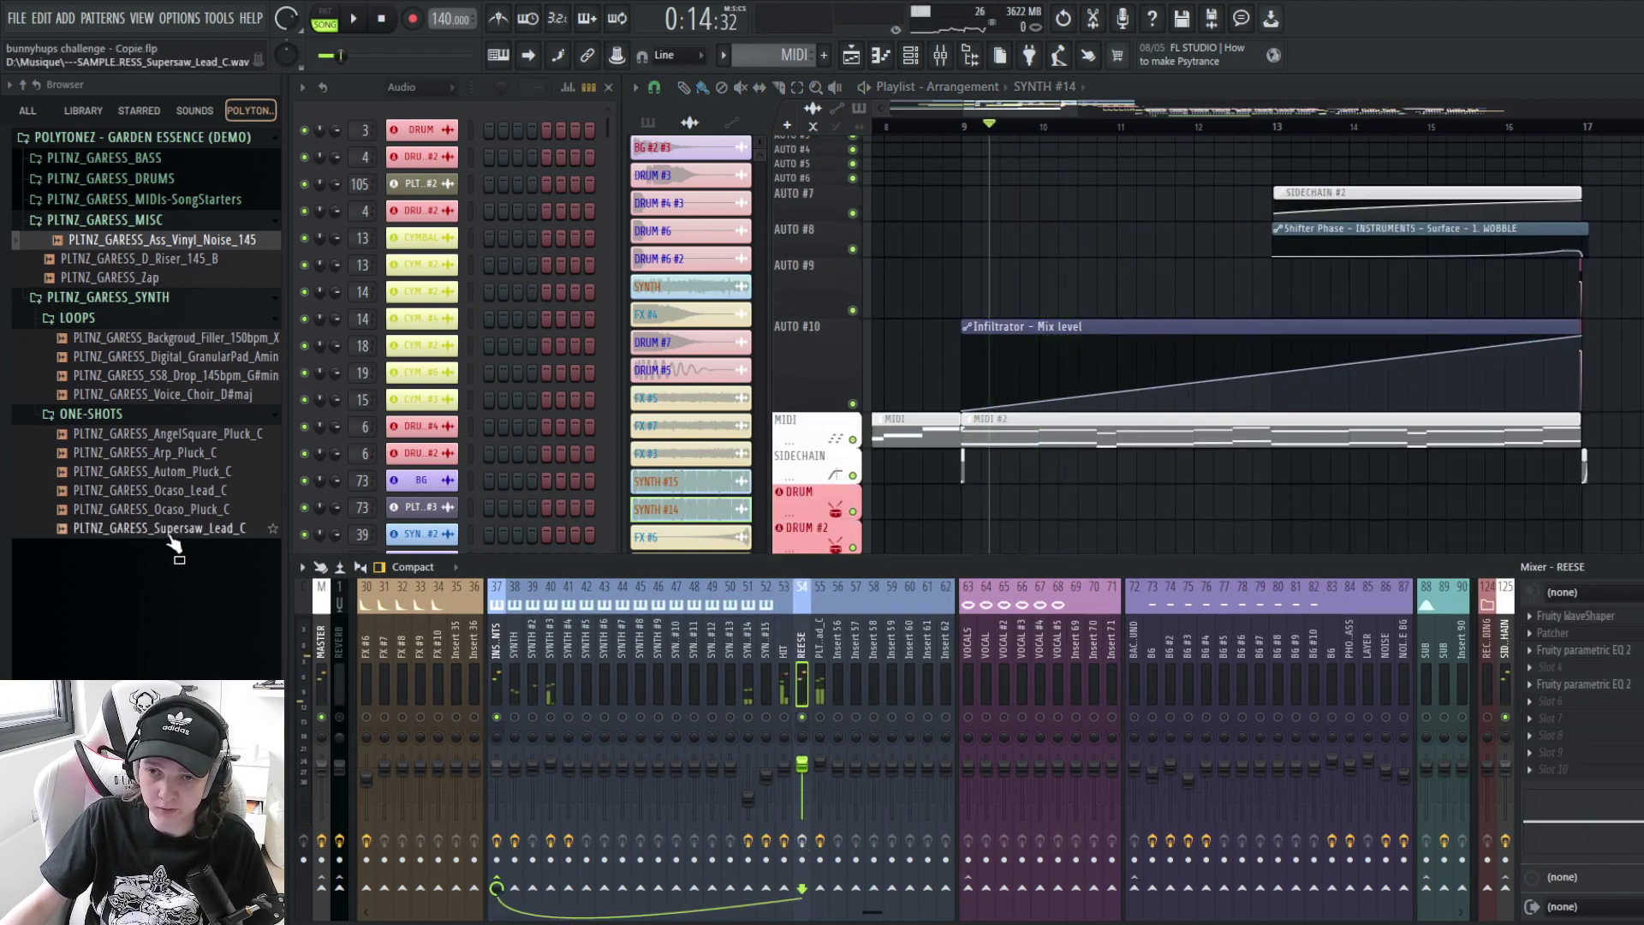
- Preview the PLTNZ_GARESS_Supersaw_Lead_C one-shot and play the MIDI #2 pattern with its piano roll open
left_click(200, 533)
double_click(1036, 435)
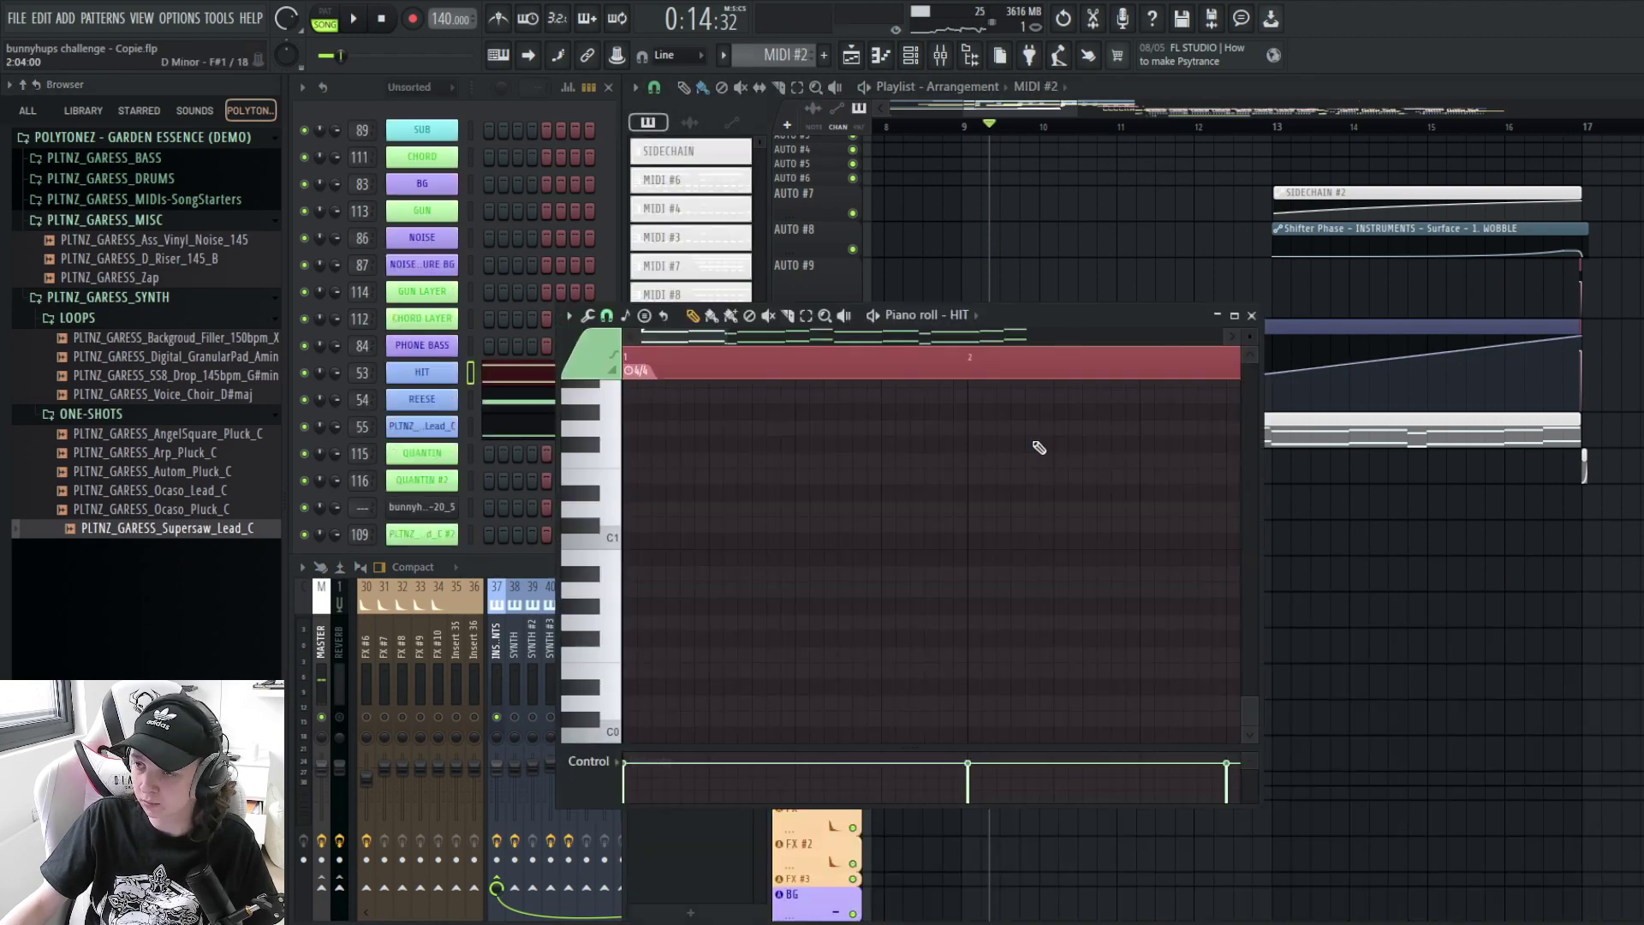
key("space")
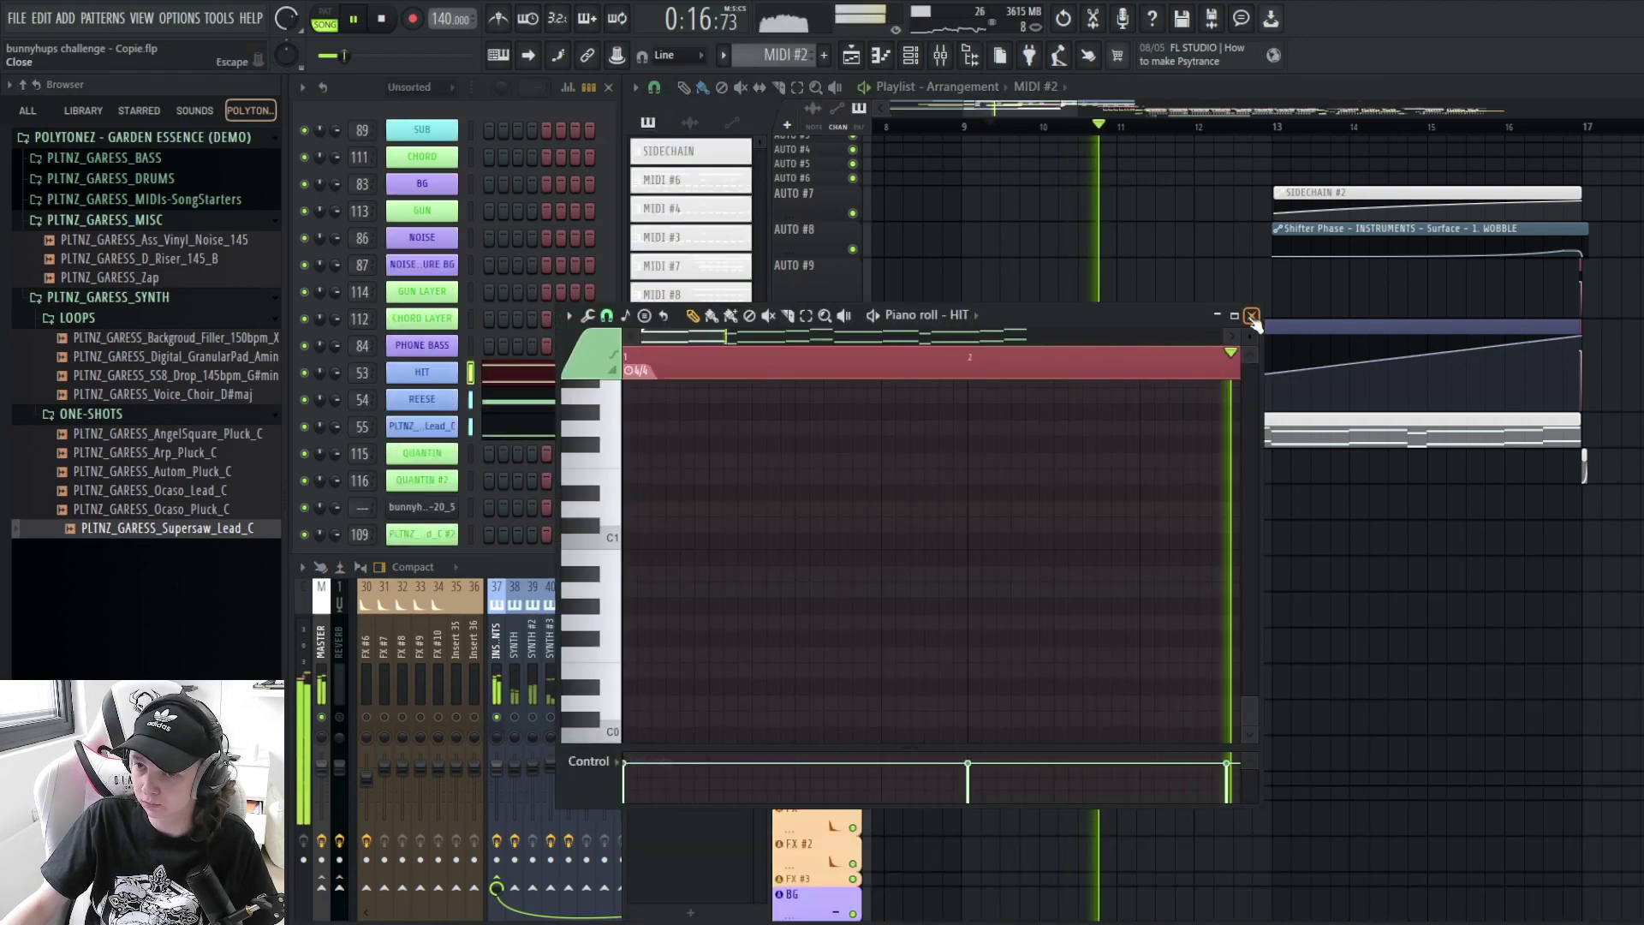
left_click(1252, 317)
key("space")
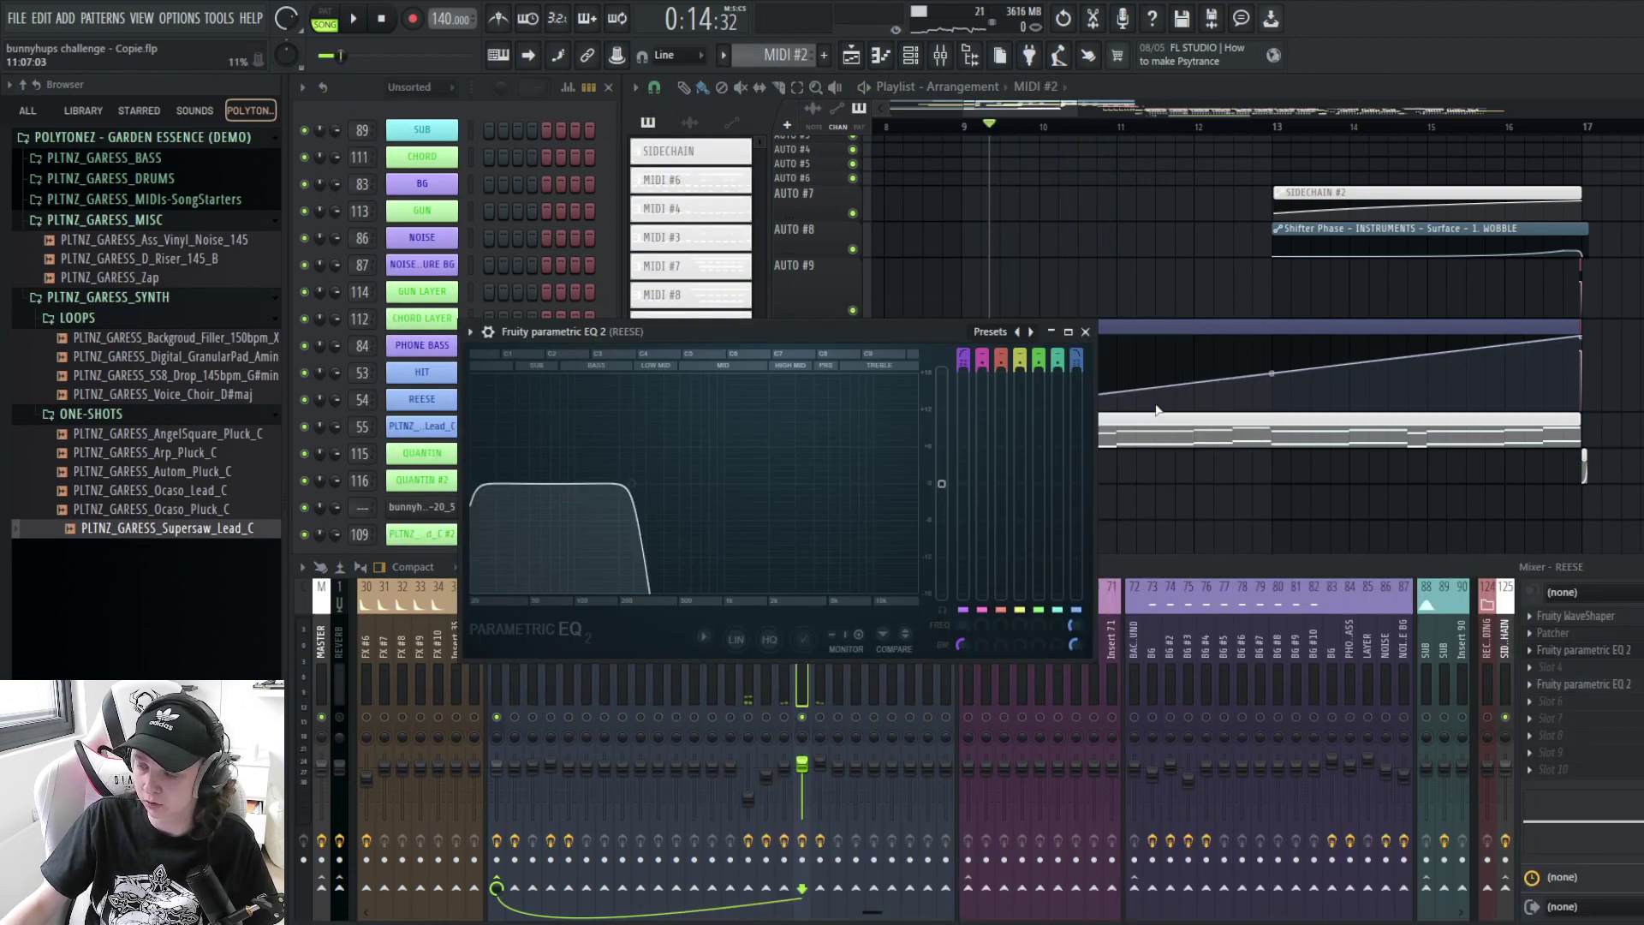
- Close the REESE track's Parametric EQ 2 and play the section after bar 9 for the PLTNZ_GARESS_Ocaso_Lead_C mixer track
left_click(1084, 332)
left_click(1570, 610)
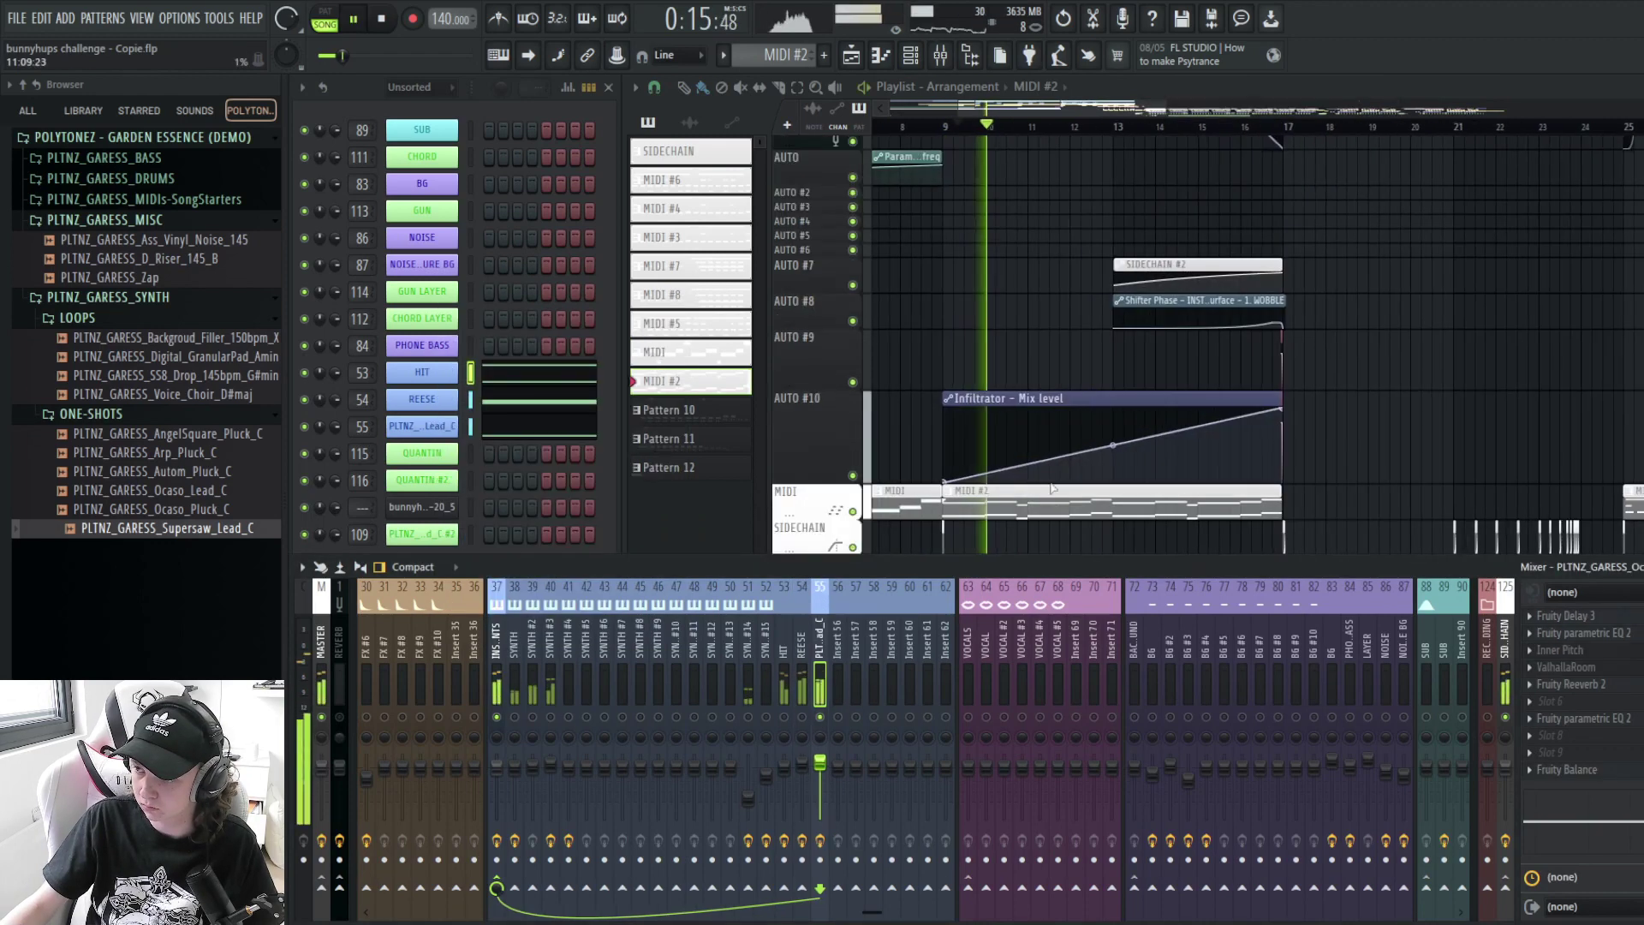
key("space")
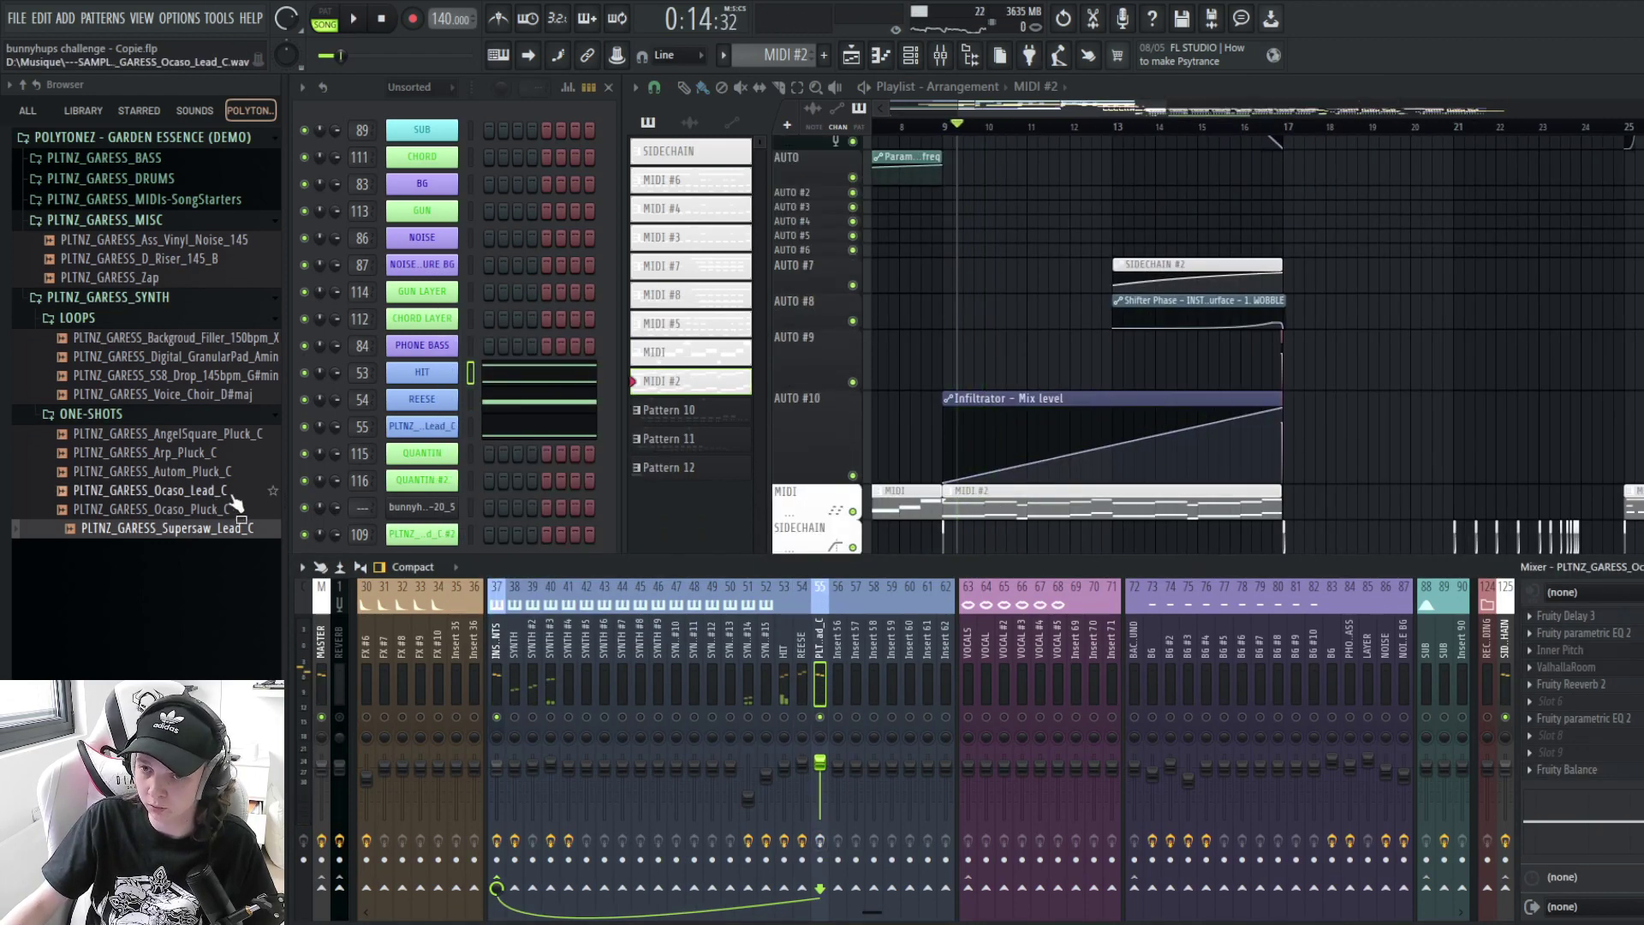
- Preview the PLTNZ_GARESS_Autom_Pluck_C one-shot, then inspect Inner Pitch and ValhallaRoom on the PLTNZ_GARESS_Ocaso_Lead_C mixer track
left_click(202, 472)
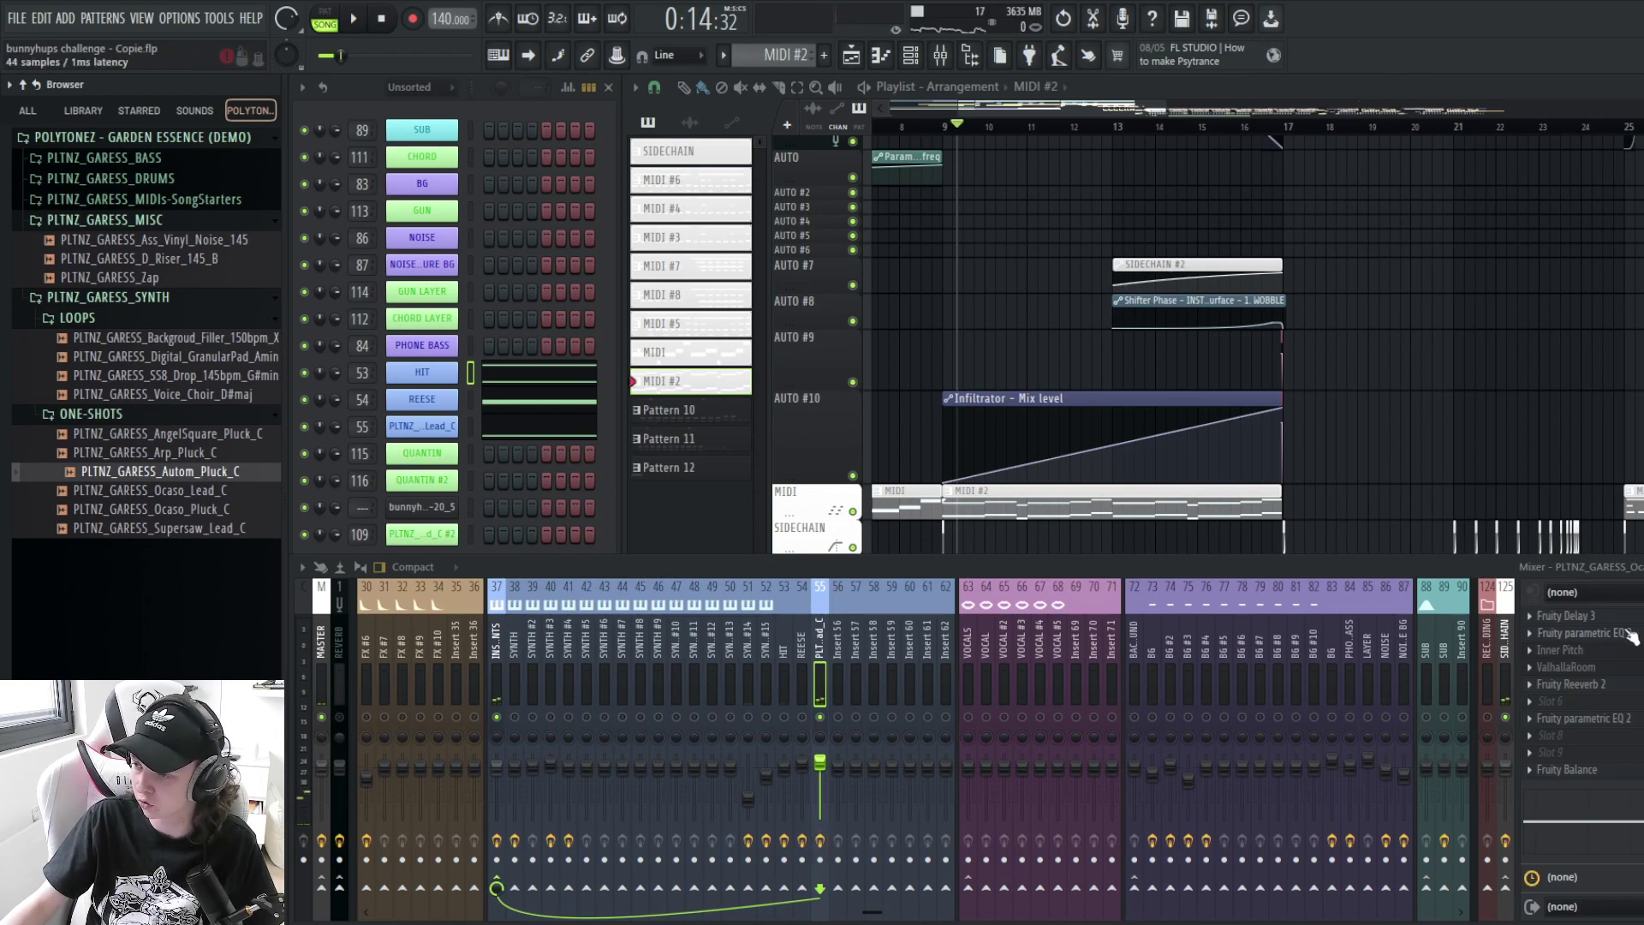
left_click(1560, 650)
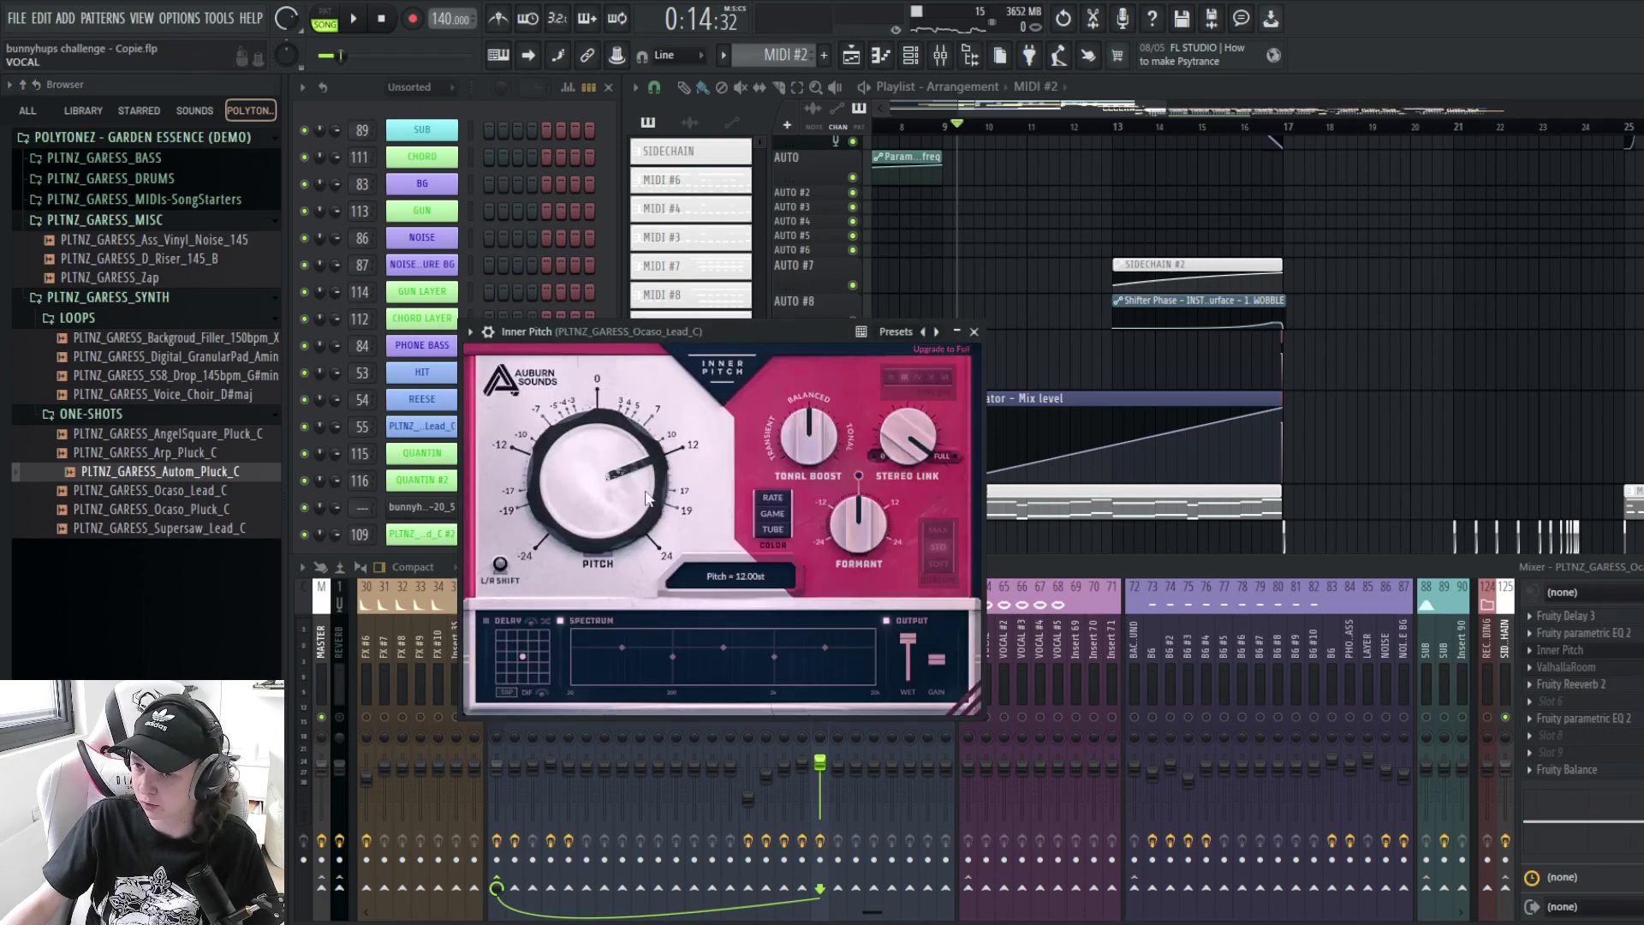
left_click(1560, 667)
left_click(1630, 671)
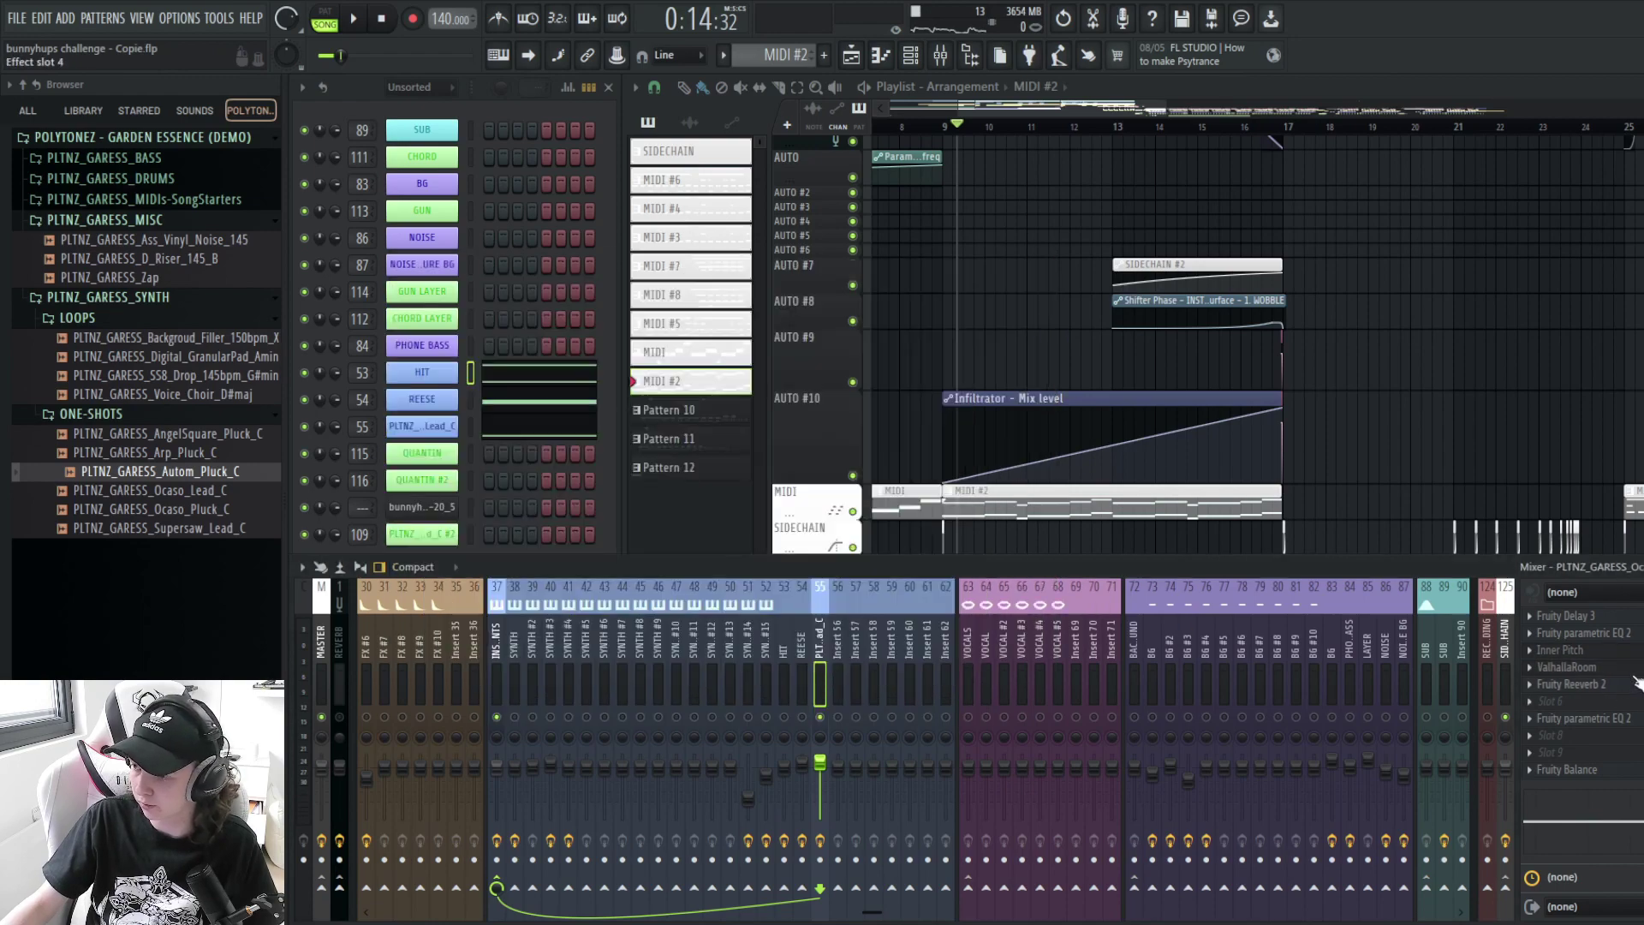
key("space")
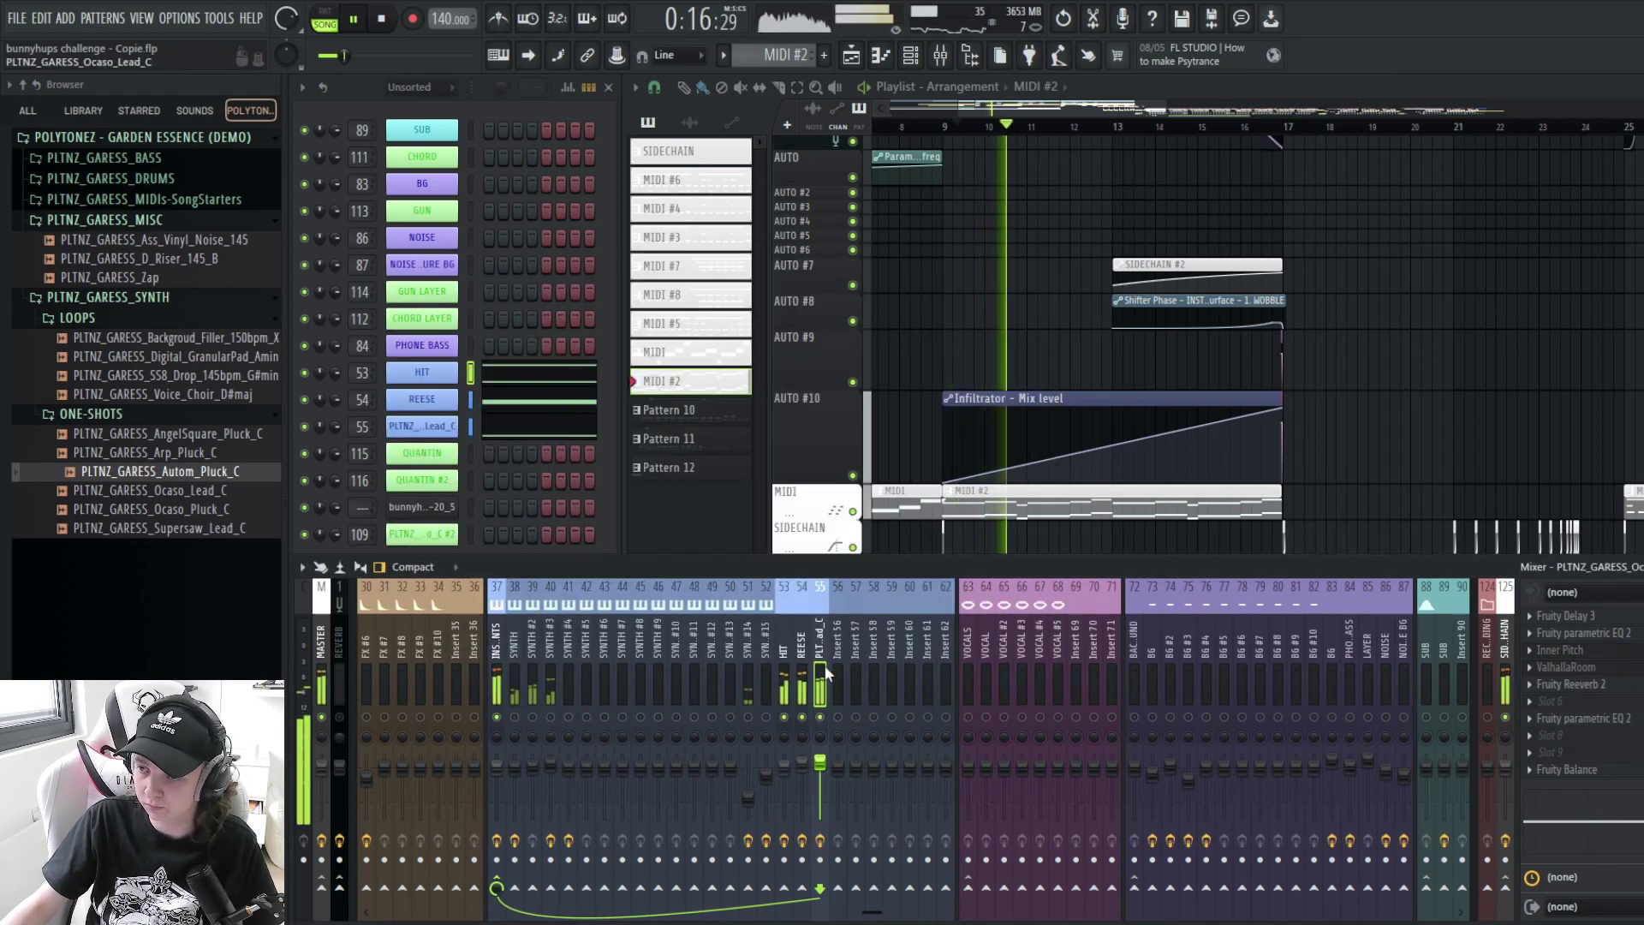
- Return to the start of the song and play it to hear the SYNTH mixer track
scroll(1076, 428, "up", 8)
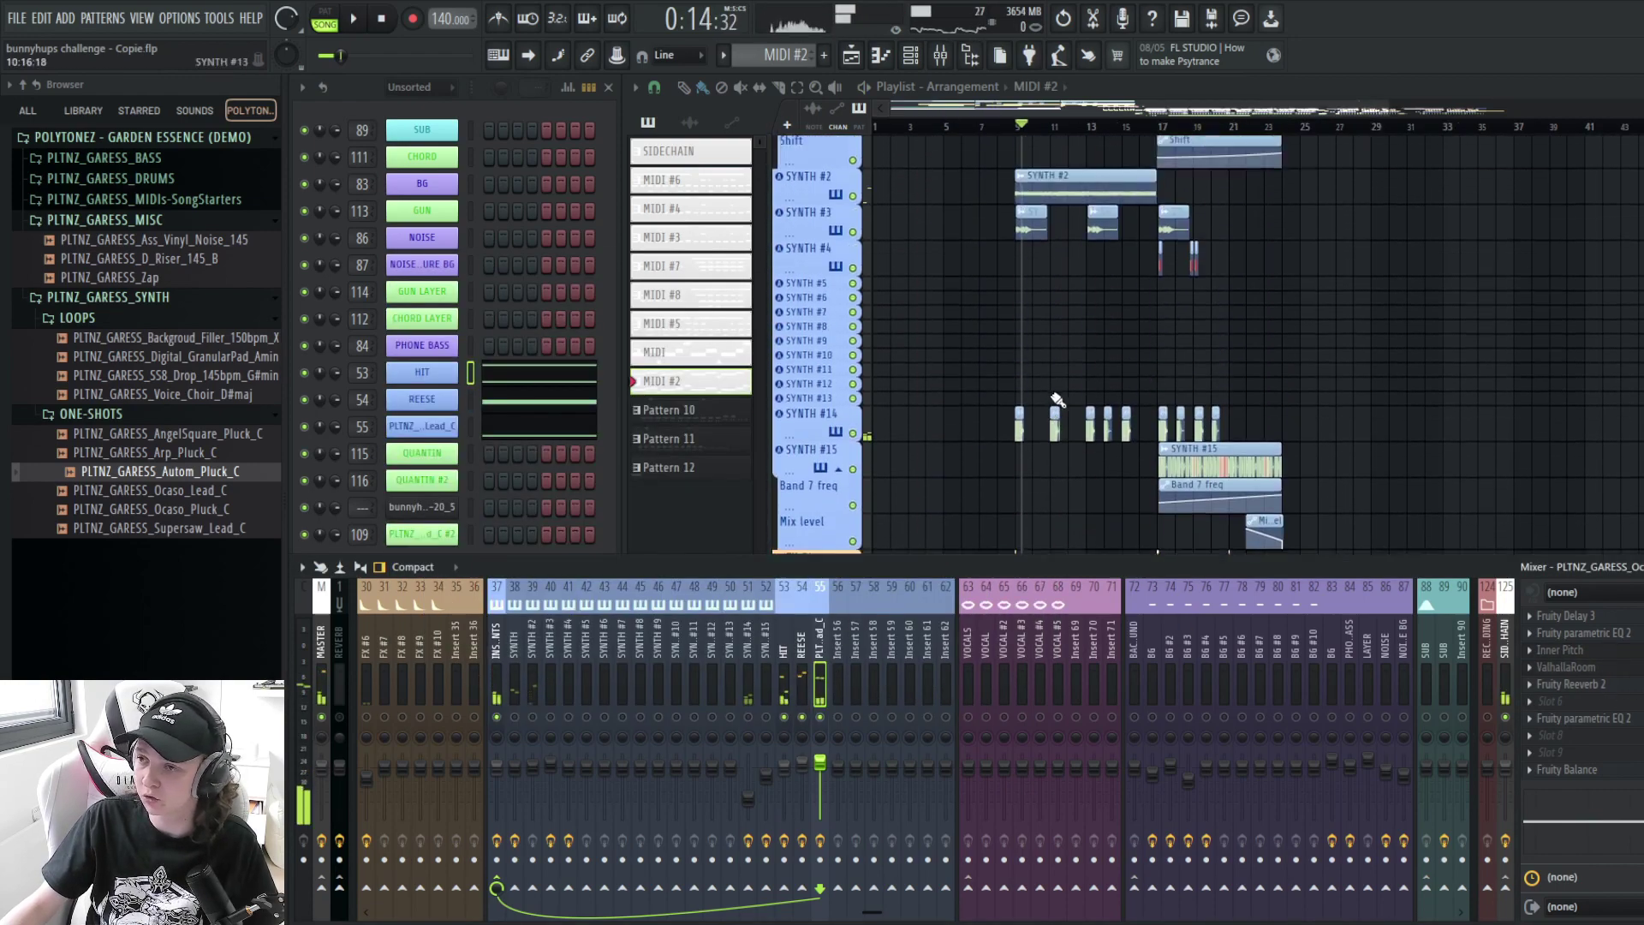
right_click(1071, 415)
scroll(1074, 415, "up", 3)
scroll(1074, 414, "up", 3)
left_click(381, 18)
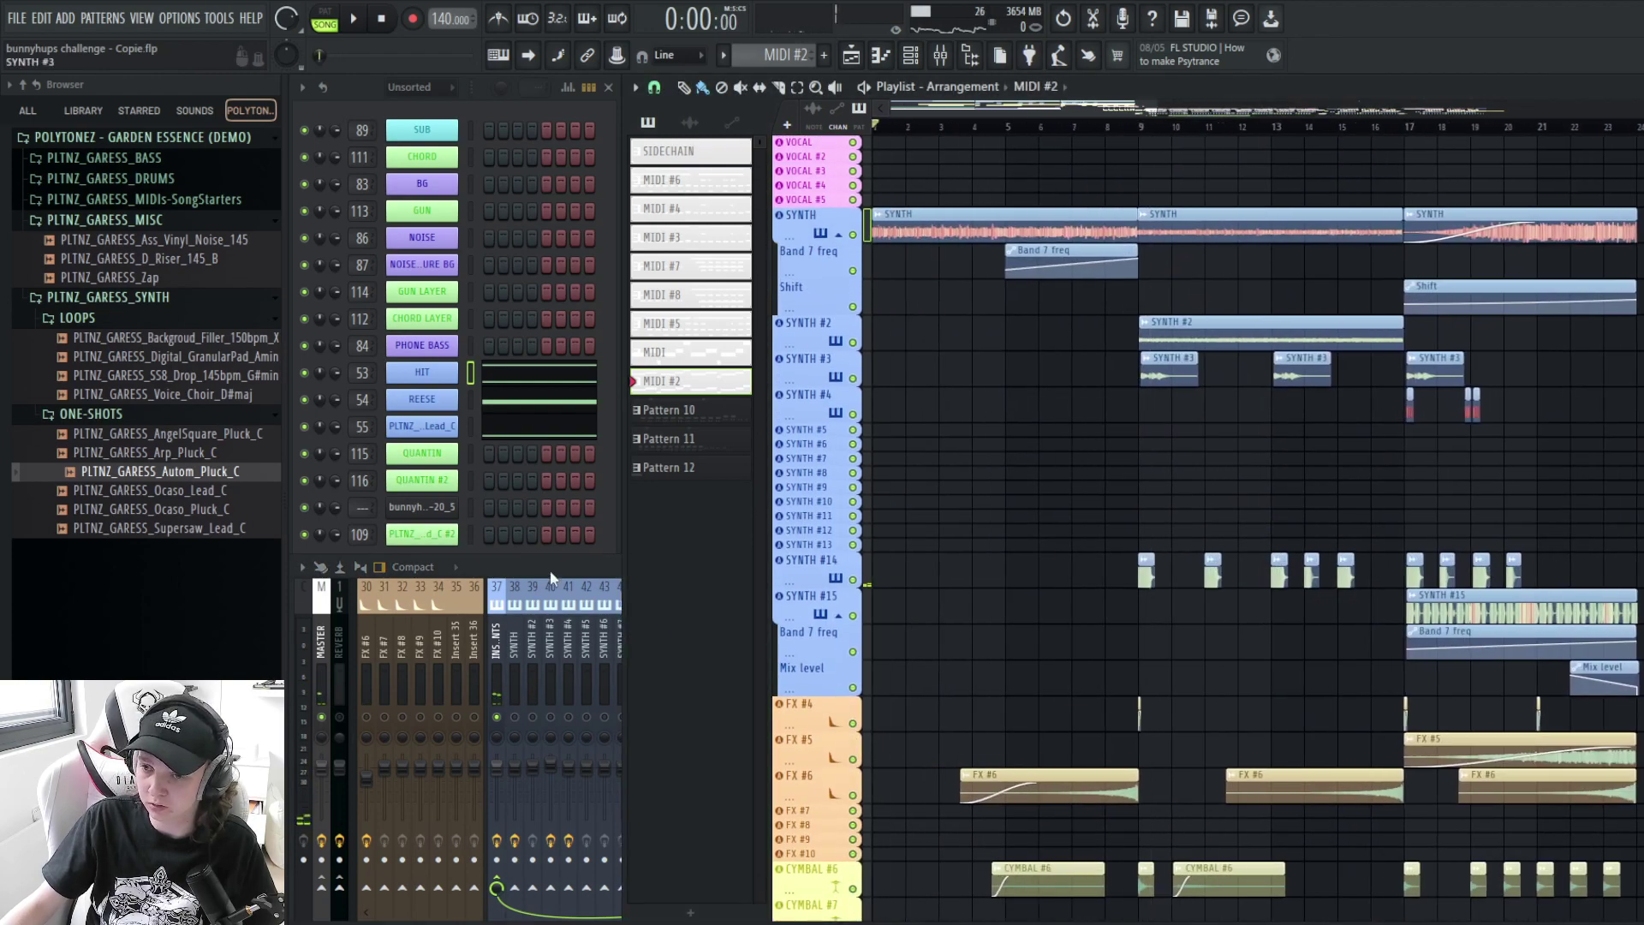
left_click(553, 572)
right_click(515, 717)
key("space")
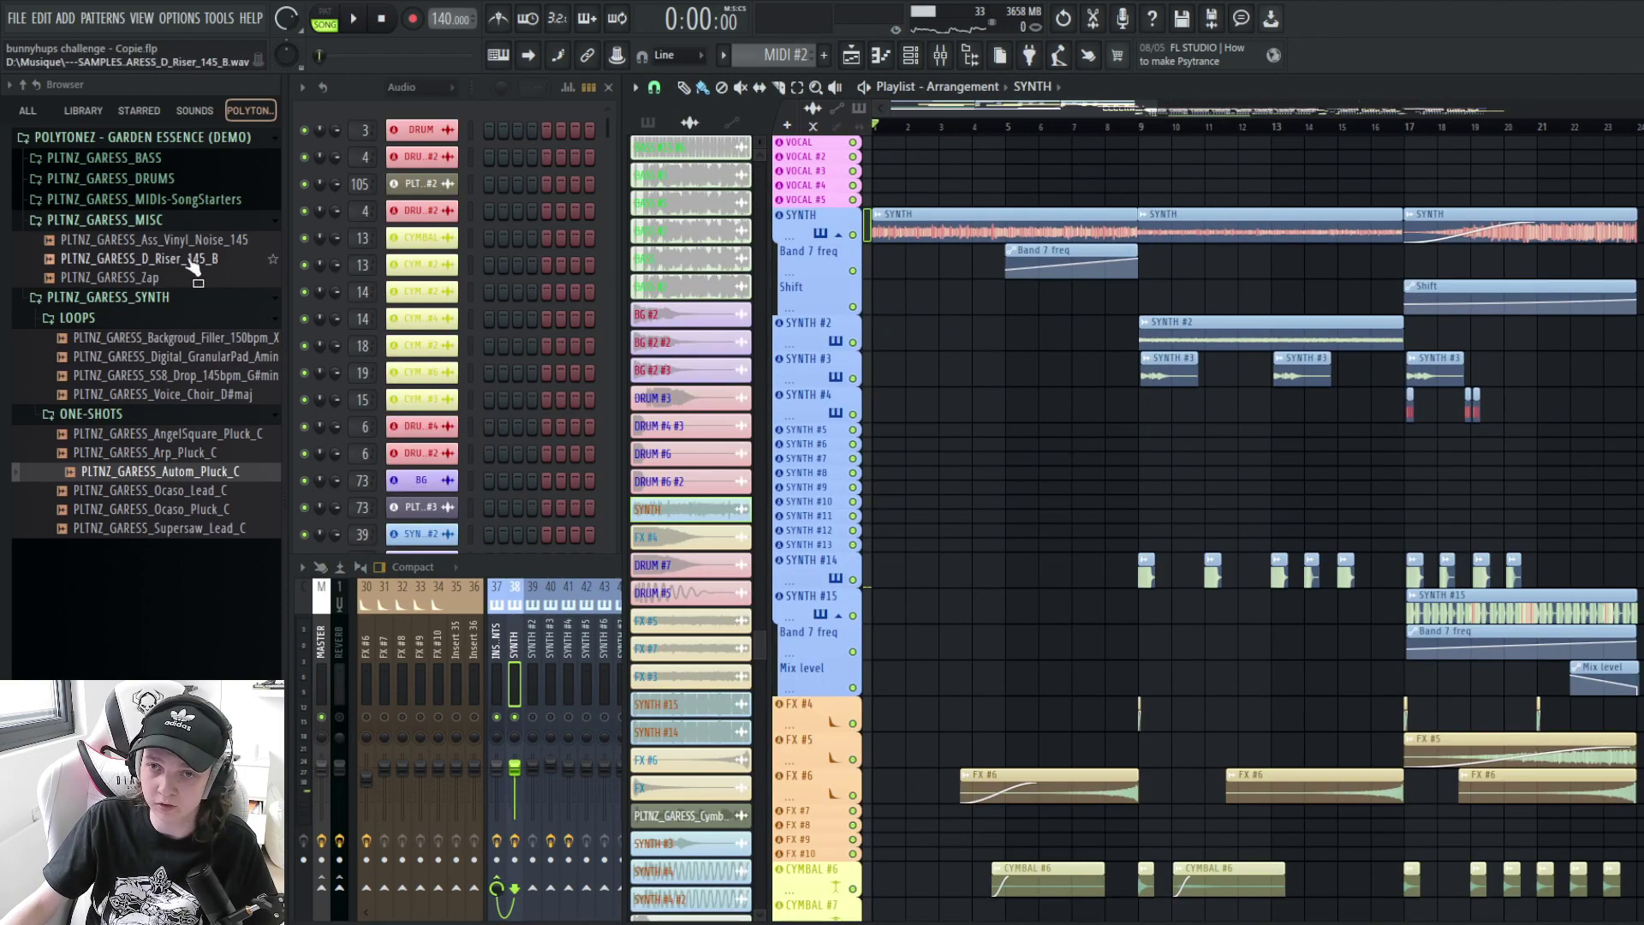
- Preview the PLTNZ_GARESS_Ass_Vinyl_Noise_145 sample and play the section from bar 9
left_click(212, 241)
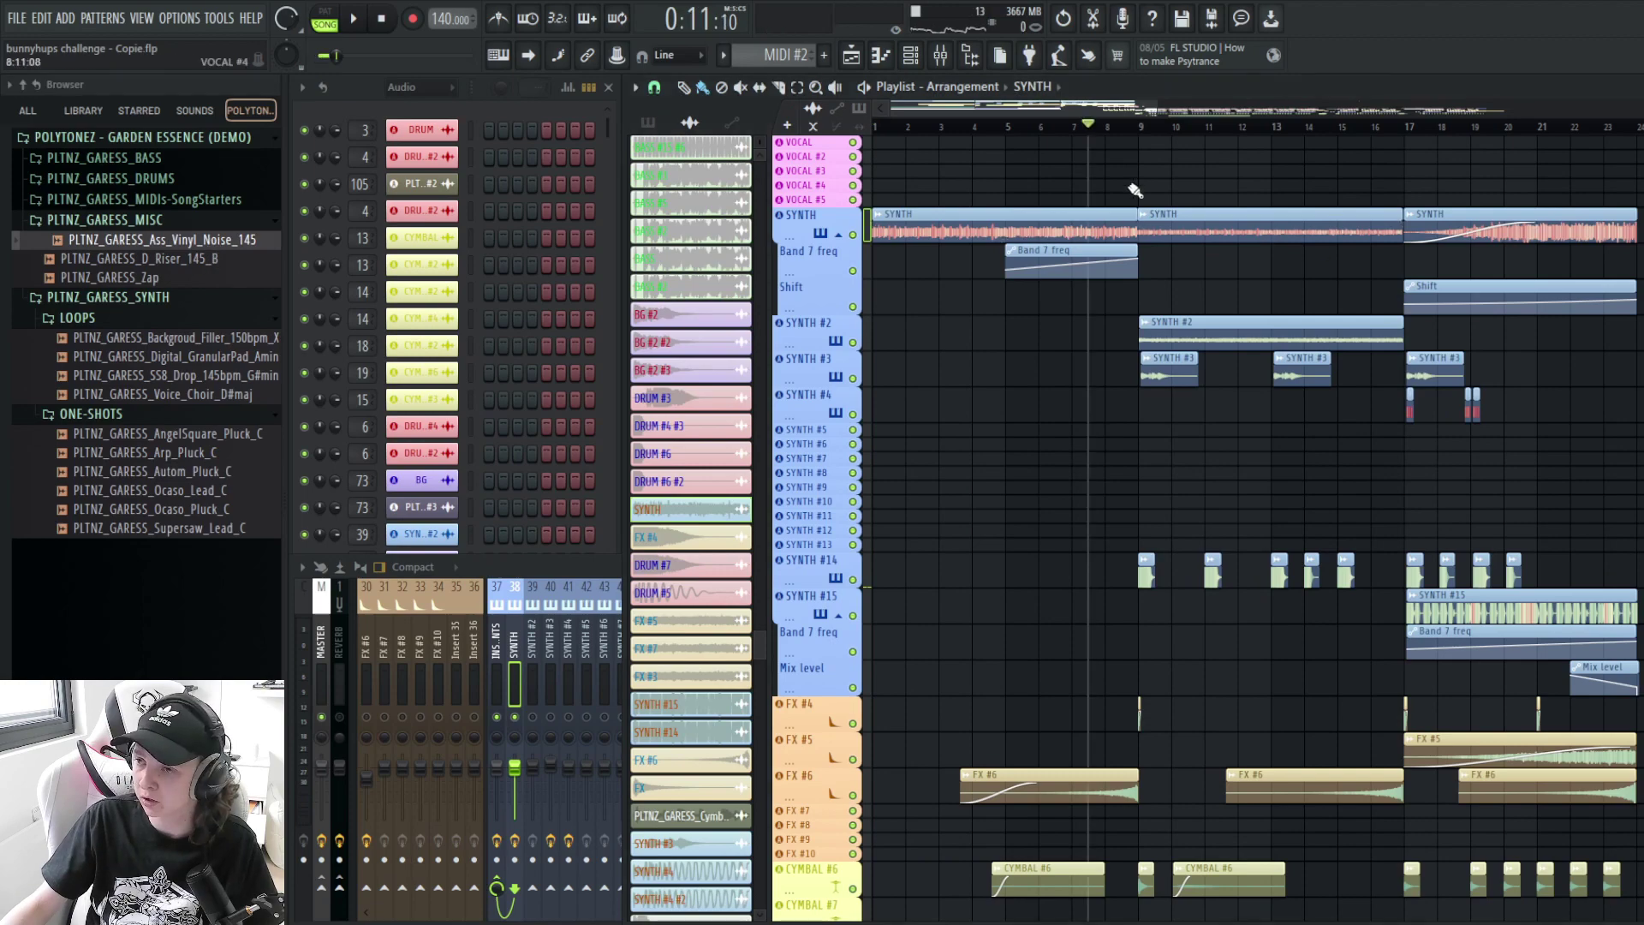
scroll(1139, 184, "down", 3)
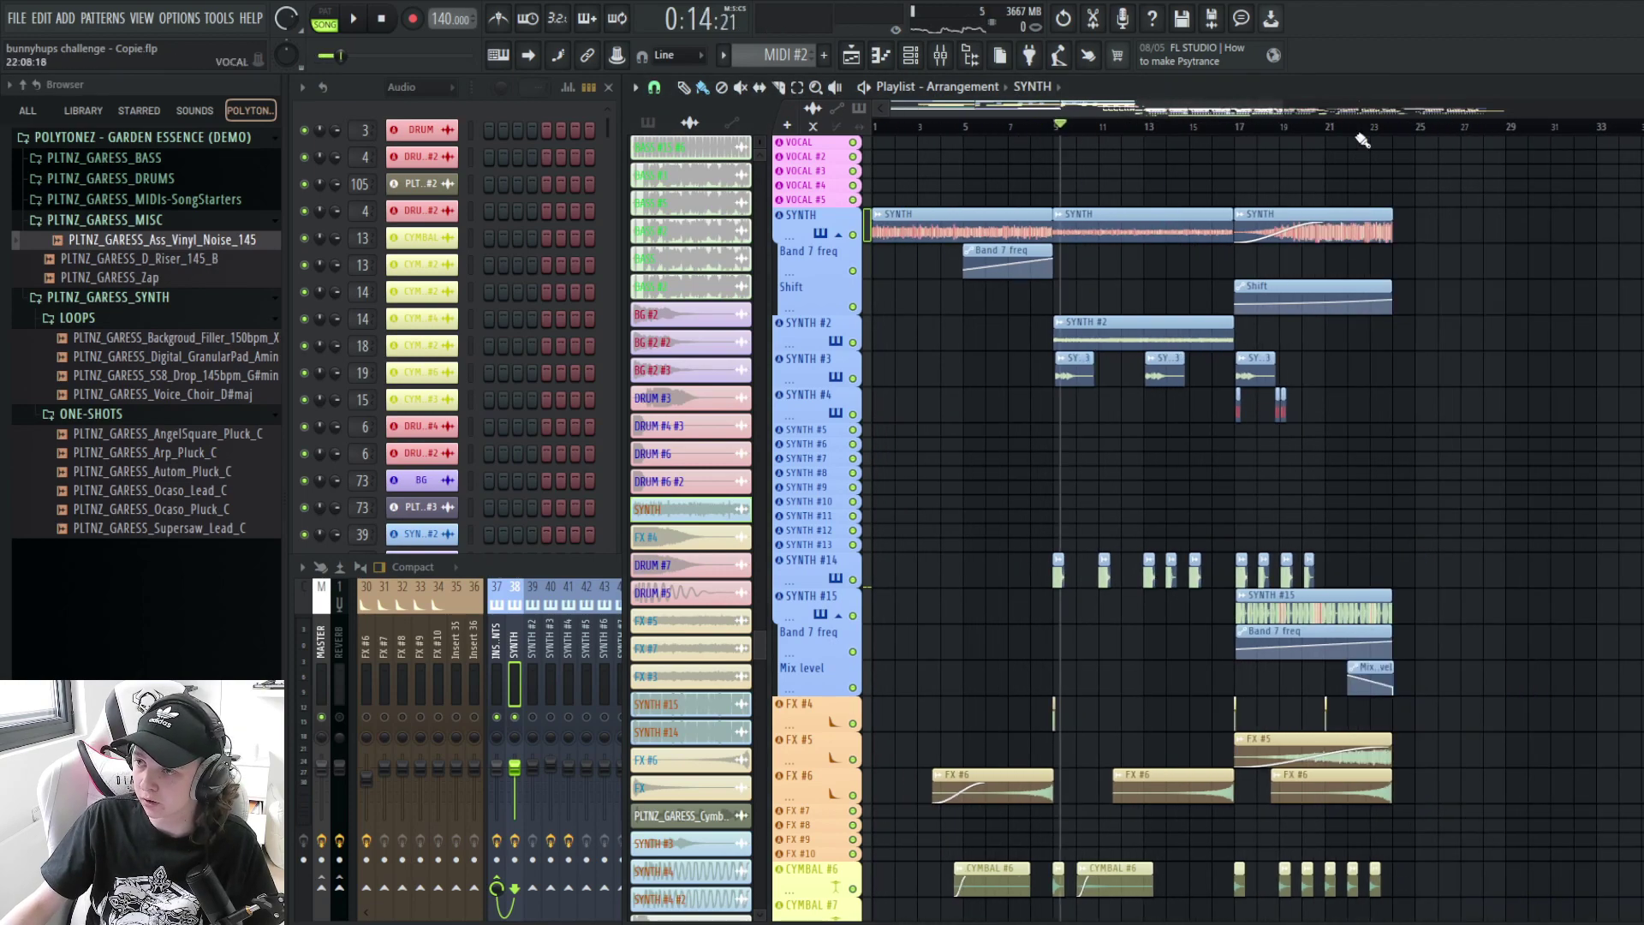
key("space")
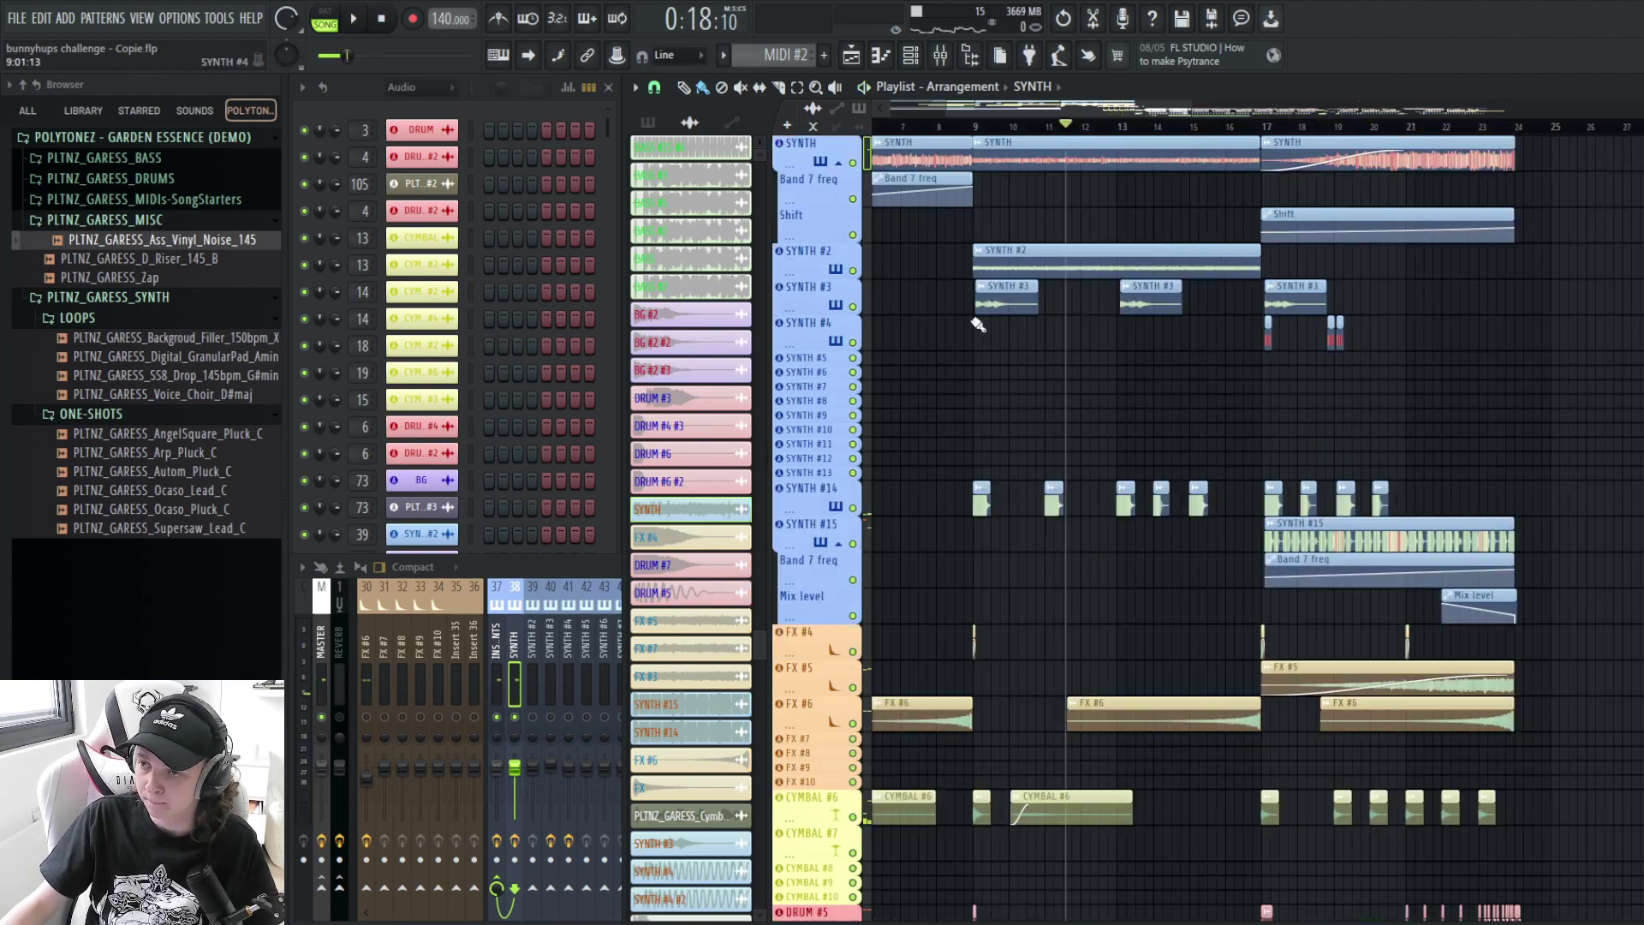
- Solo the SYNTH #2 playlist track, play it from bar 9 and select its mixer track
scroll(976, 323, "up", 1)
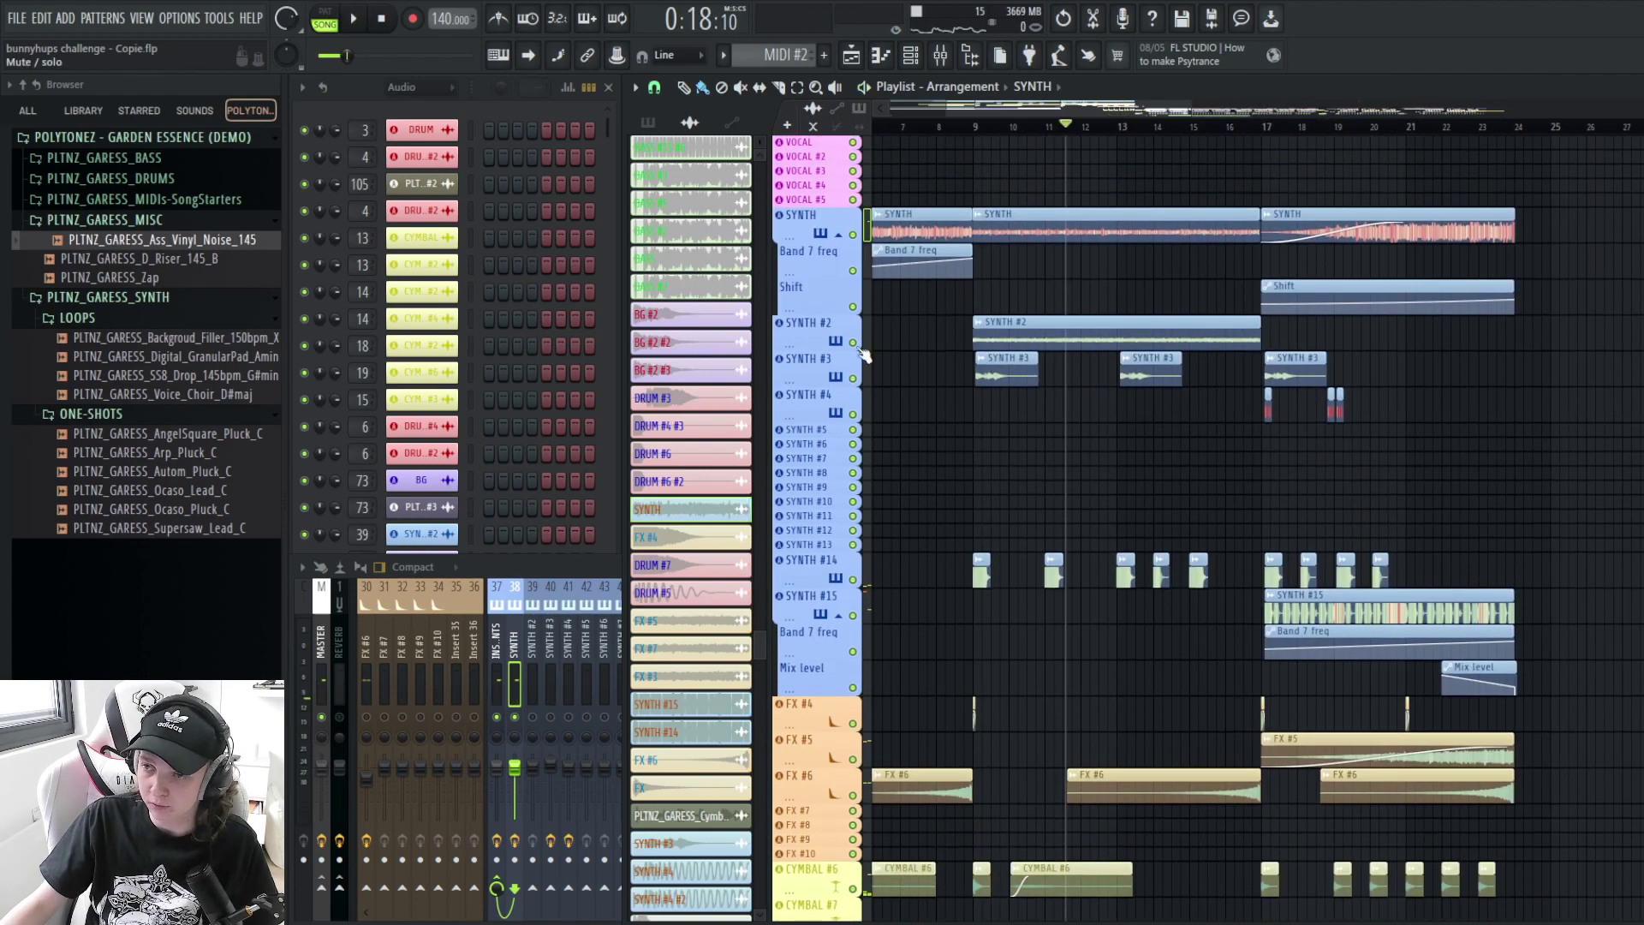
right_click(854, 343)
left_click(975, 128)
key("space")
left_click(535, 692)
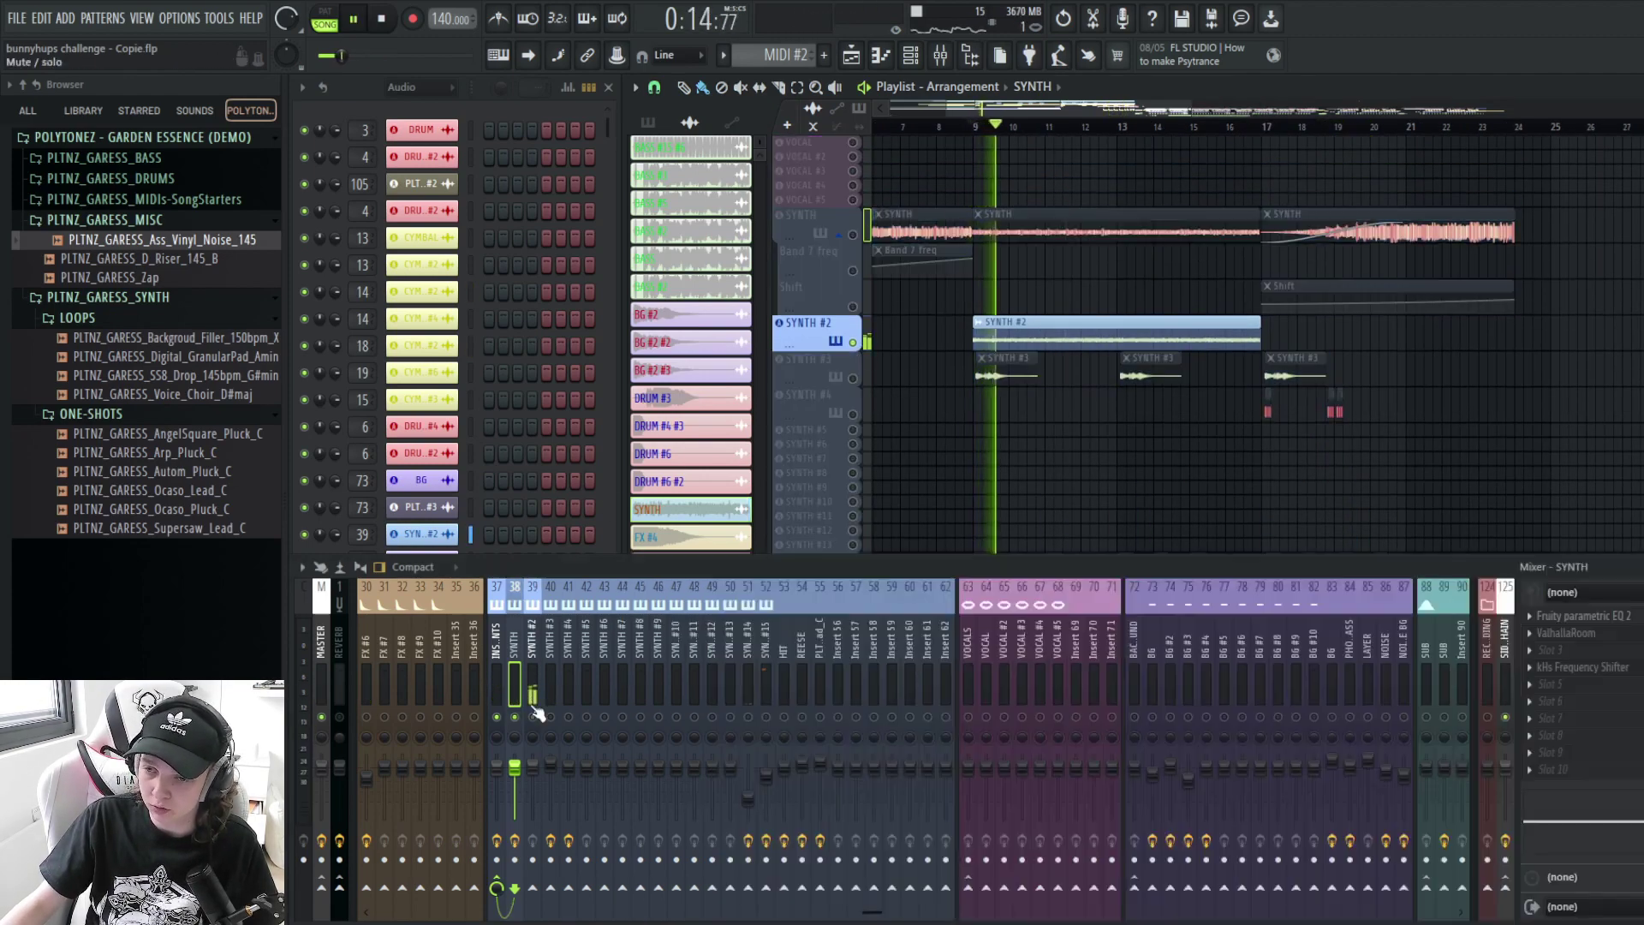
key("space")
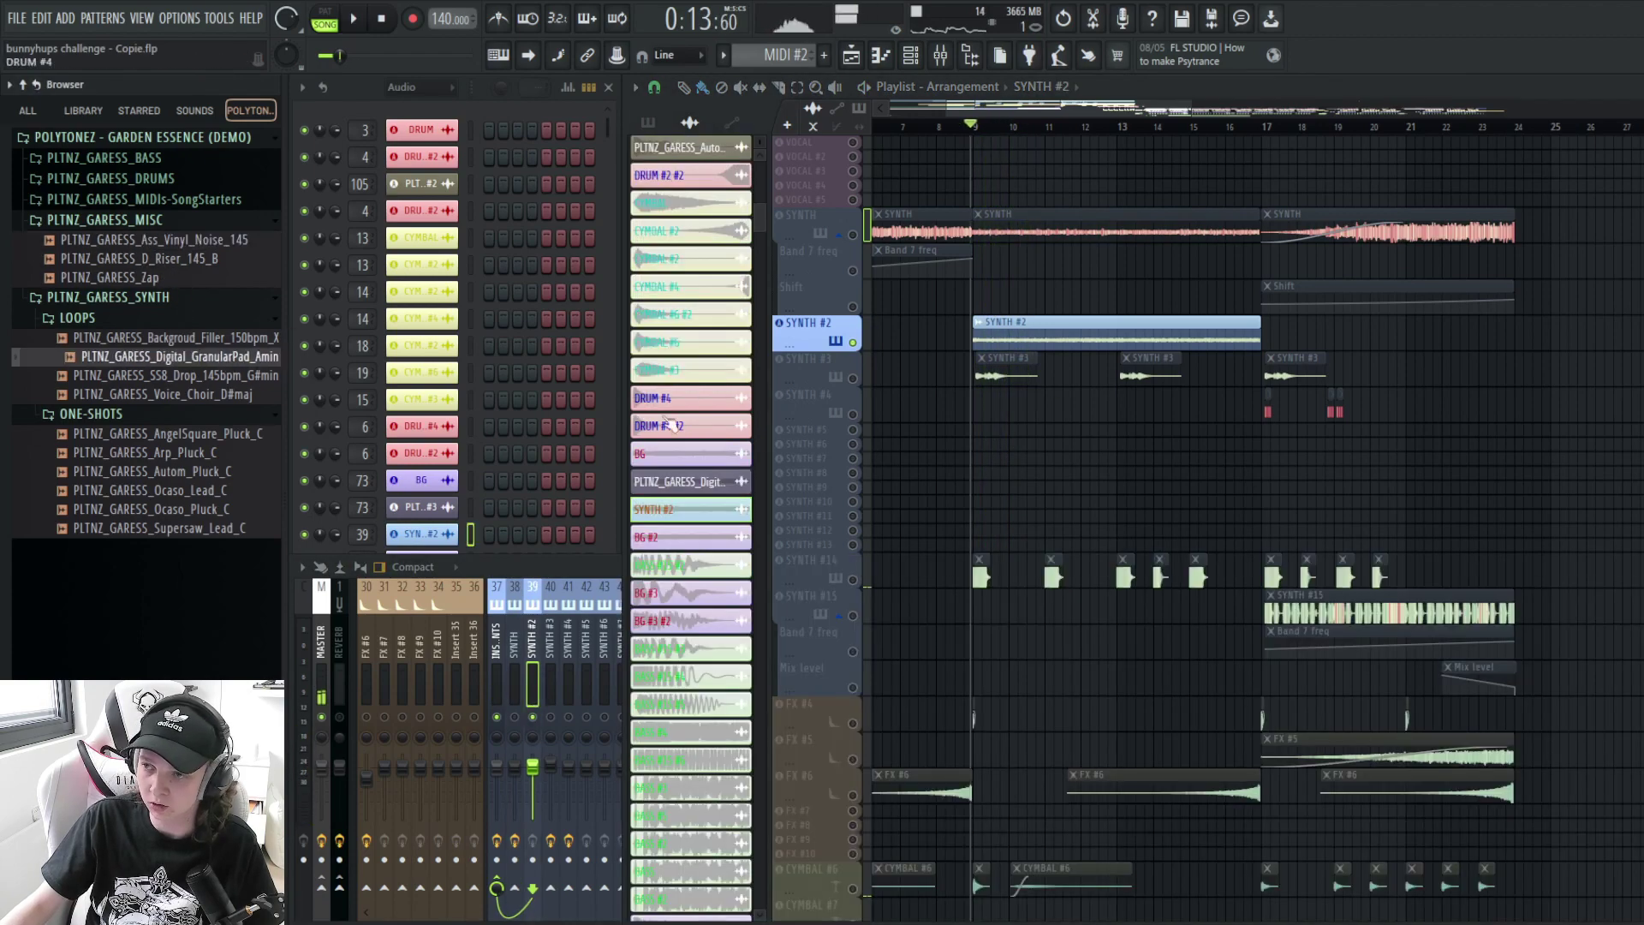
- With SYNTH #3 soloed, check its audio clip settings and play it on its mixer track
left_click(542, 561)
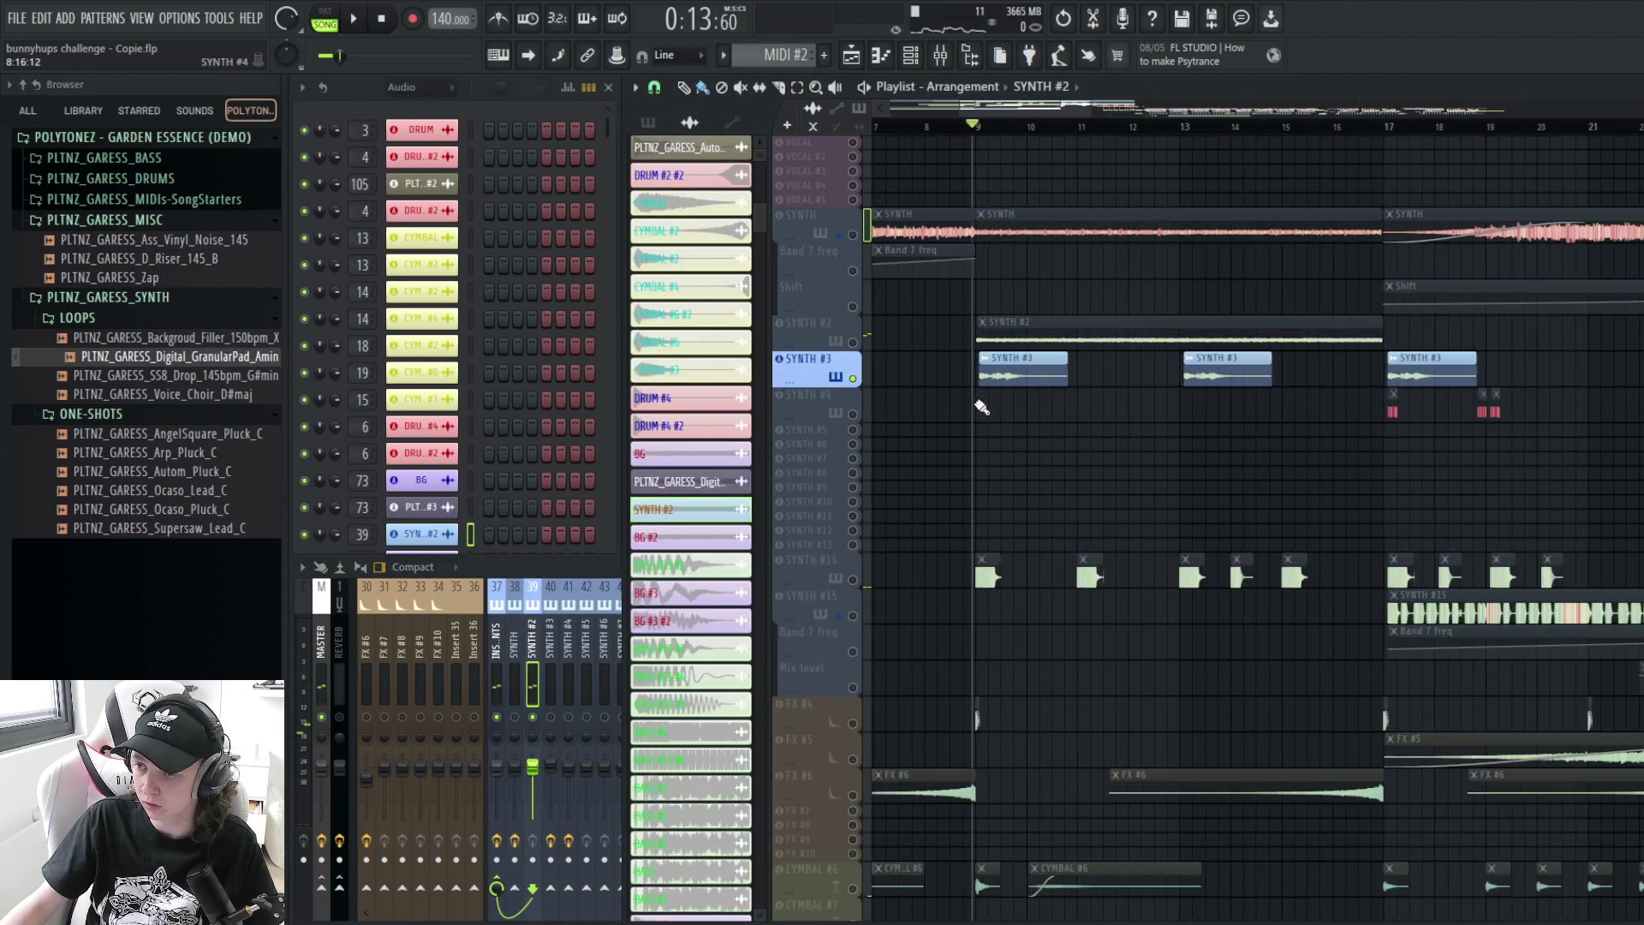
scroll(978, 403, "up", 2)
double_click(996, 376)
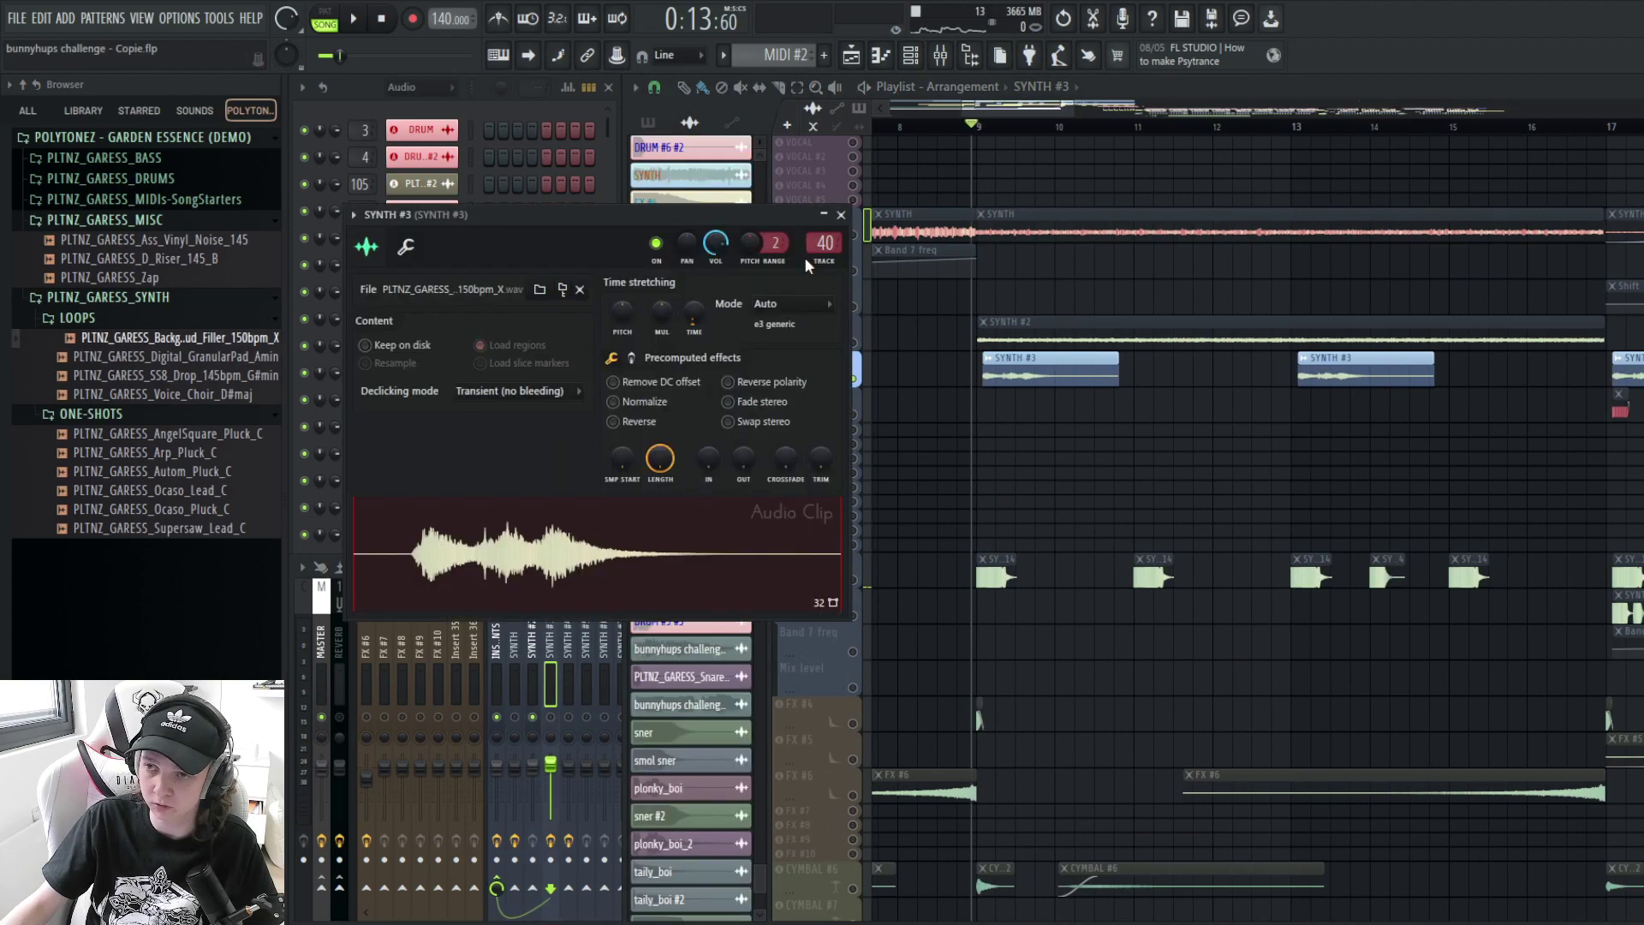
left_click(842, 222)
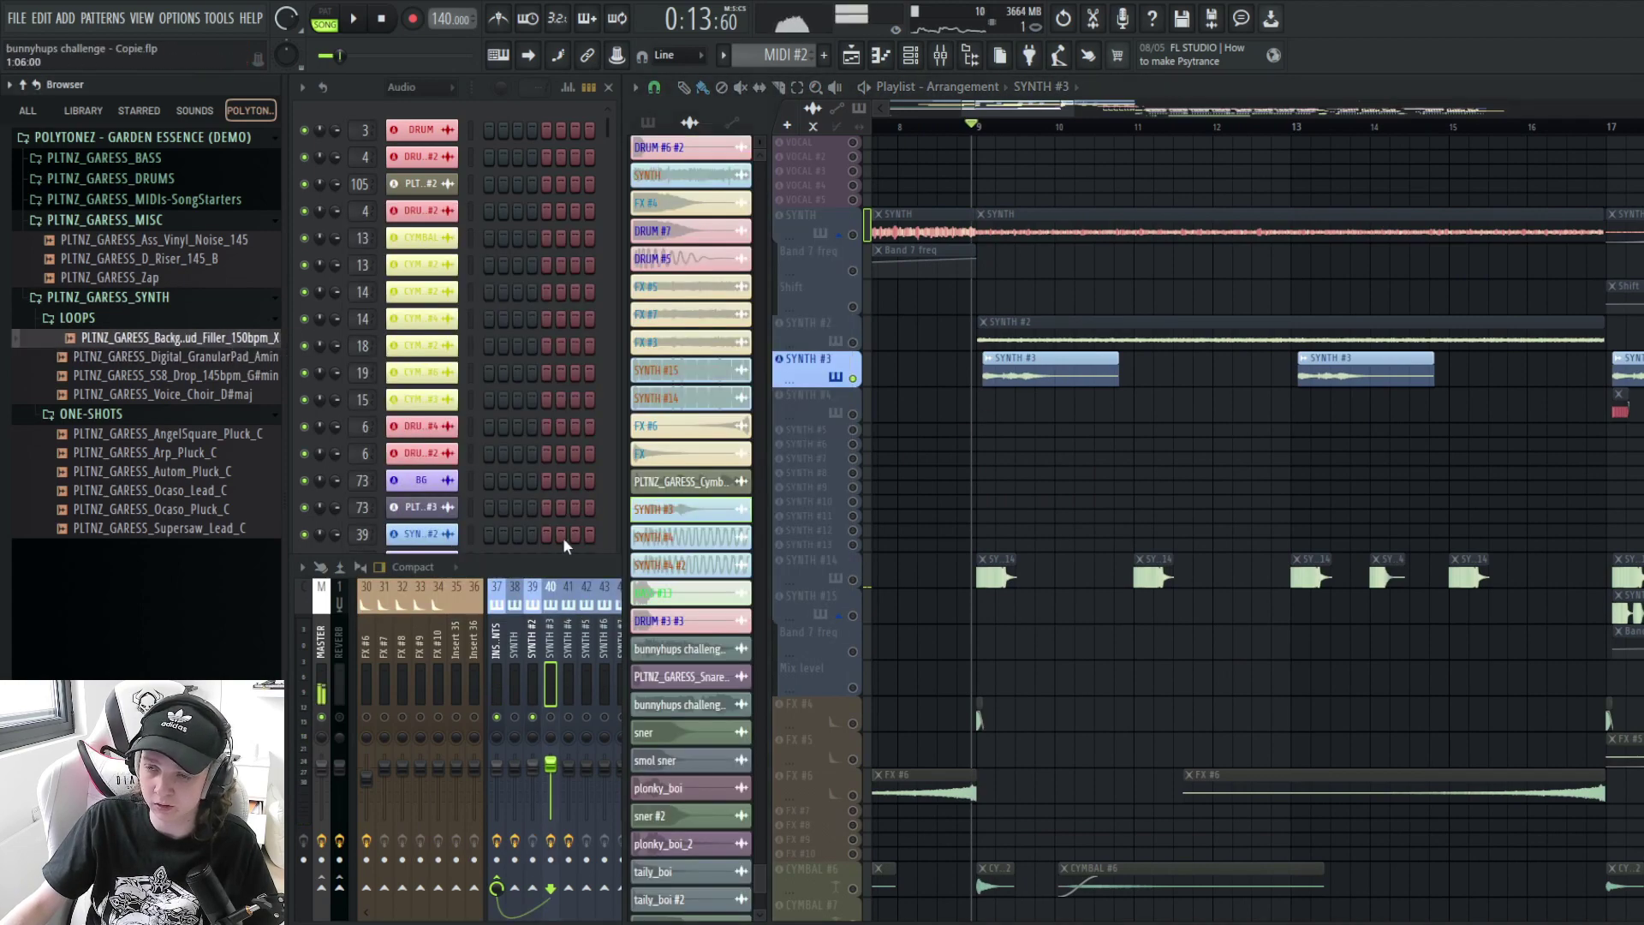
left_click(550, 689)
key("space")
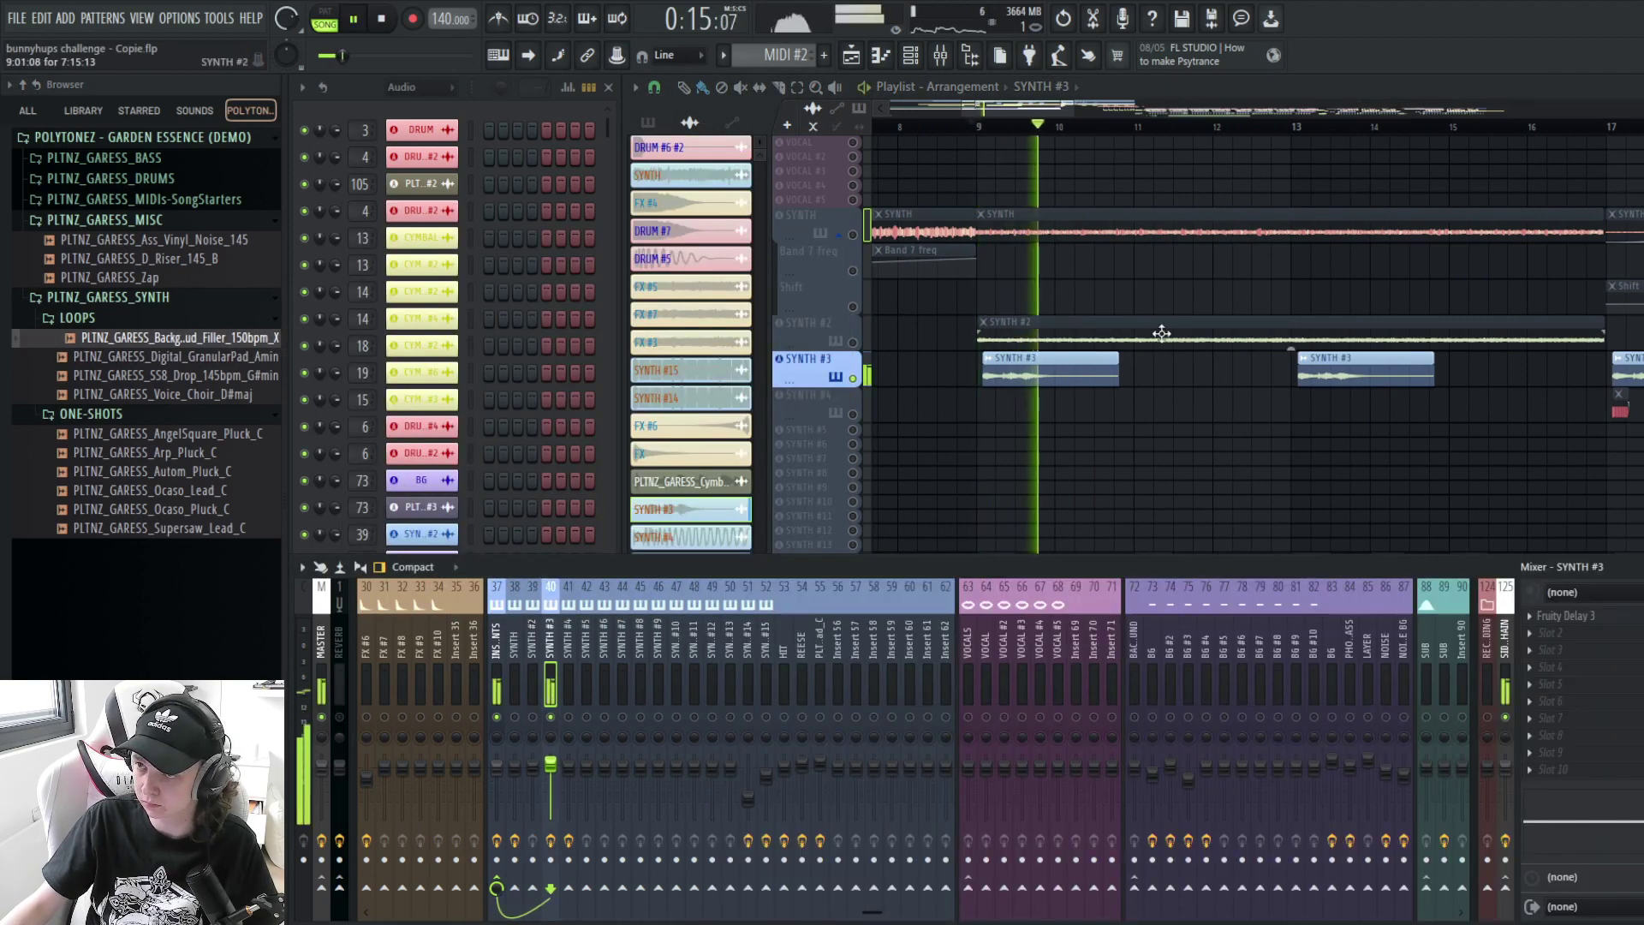
key("space")
- Solo the SYNTH #14 playlist track and play its clips from bar 9
scroll(1116, 419, "down", 4)
scroll(1087, 423, "down", 3)
scroll(1085, 411, "up", 3)
right_click(853, 328)
scroll(1033, 411, "down", 3)
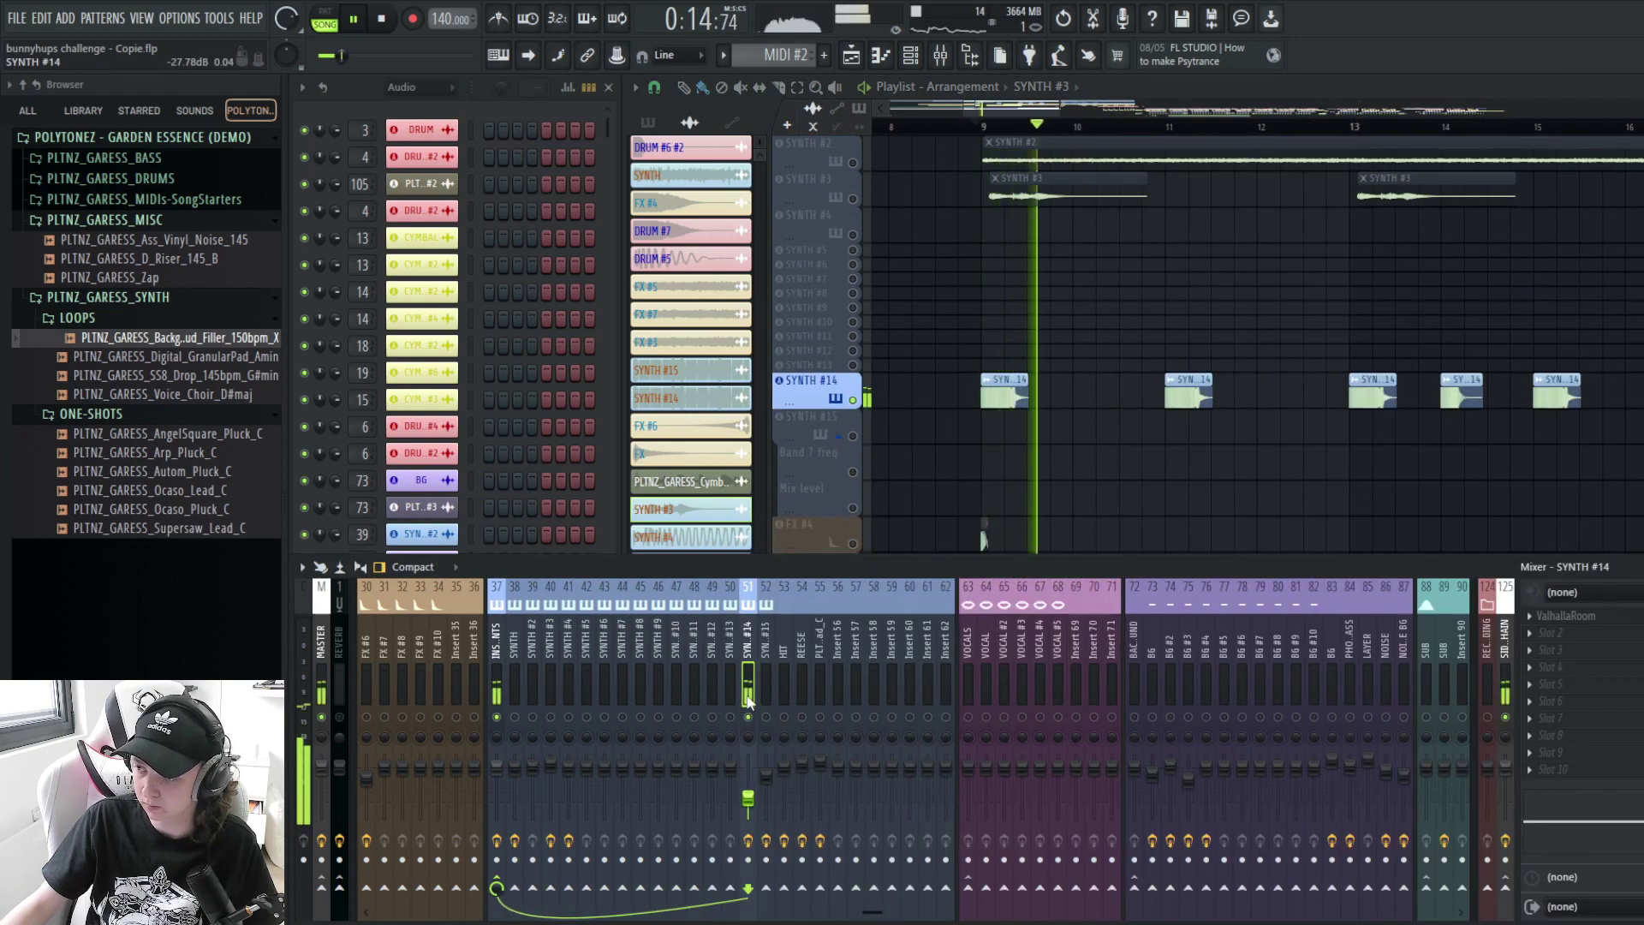
key("space")
- Open the SYNTH #14 audio clip settings and look over the automation and MIDI tracks further down the playlist
double_click(1003, 390)
scroll(921, 617, "up", 1)
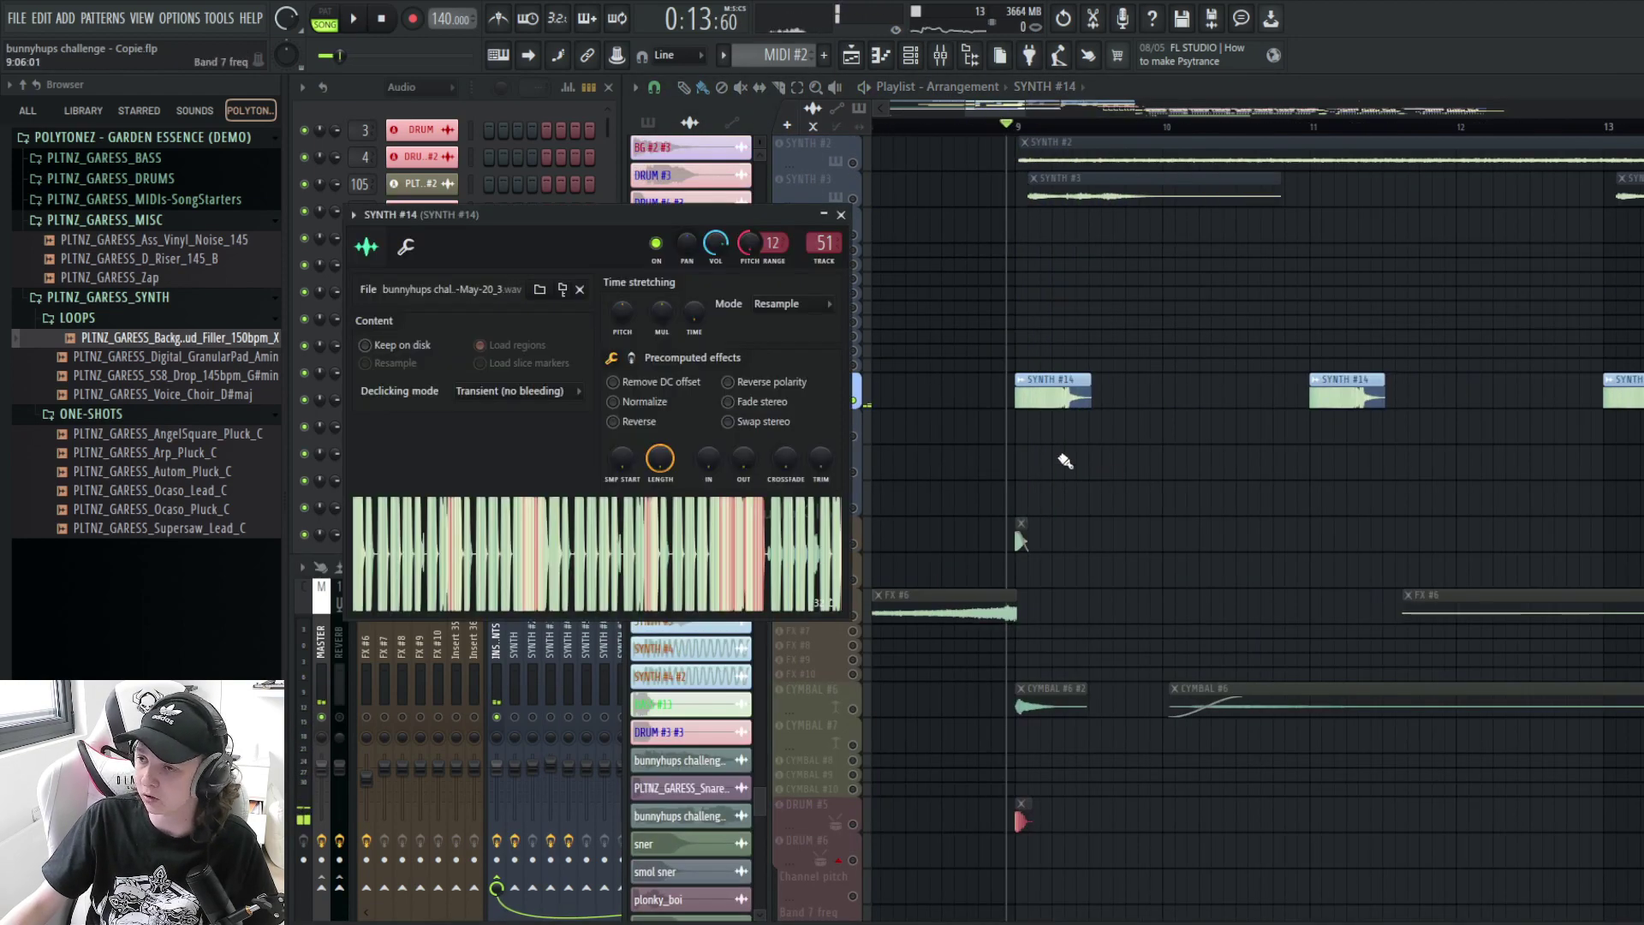
scroll(1063, 492, "down", 5)
scroll(1256, 522, "down", 2)
scroll(1437, 649, "down", 5)
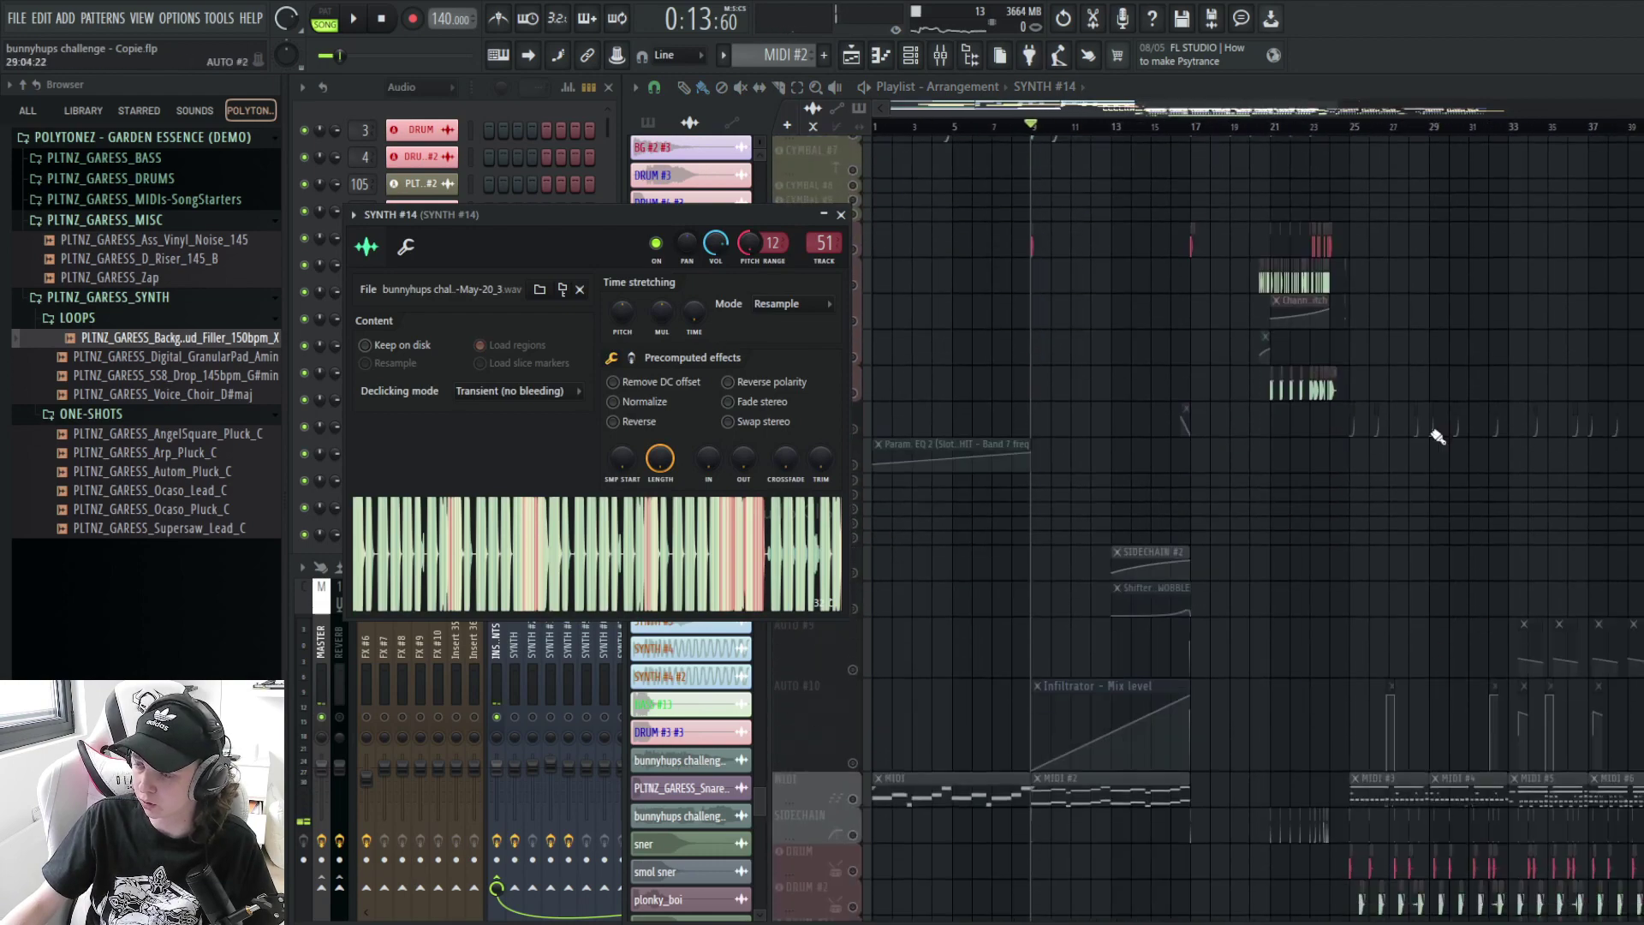
- Close the SYNTH #14 audio clip settings and play its clips from bar 9 on its mixer track
scroll(1343, 281, "up", 6)
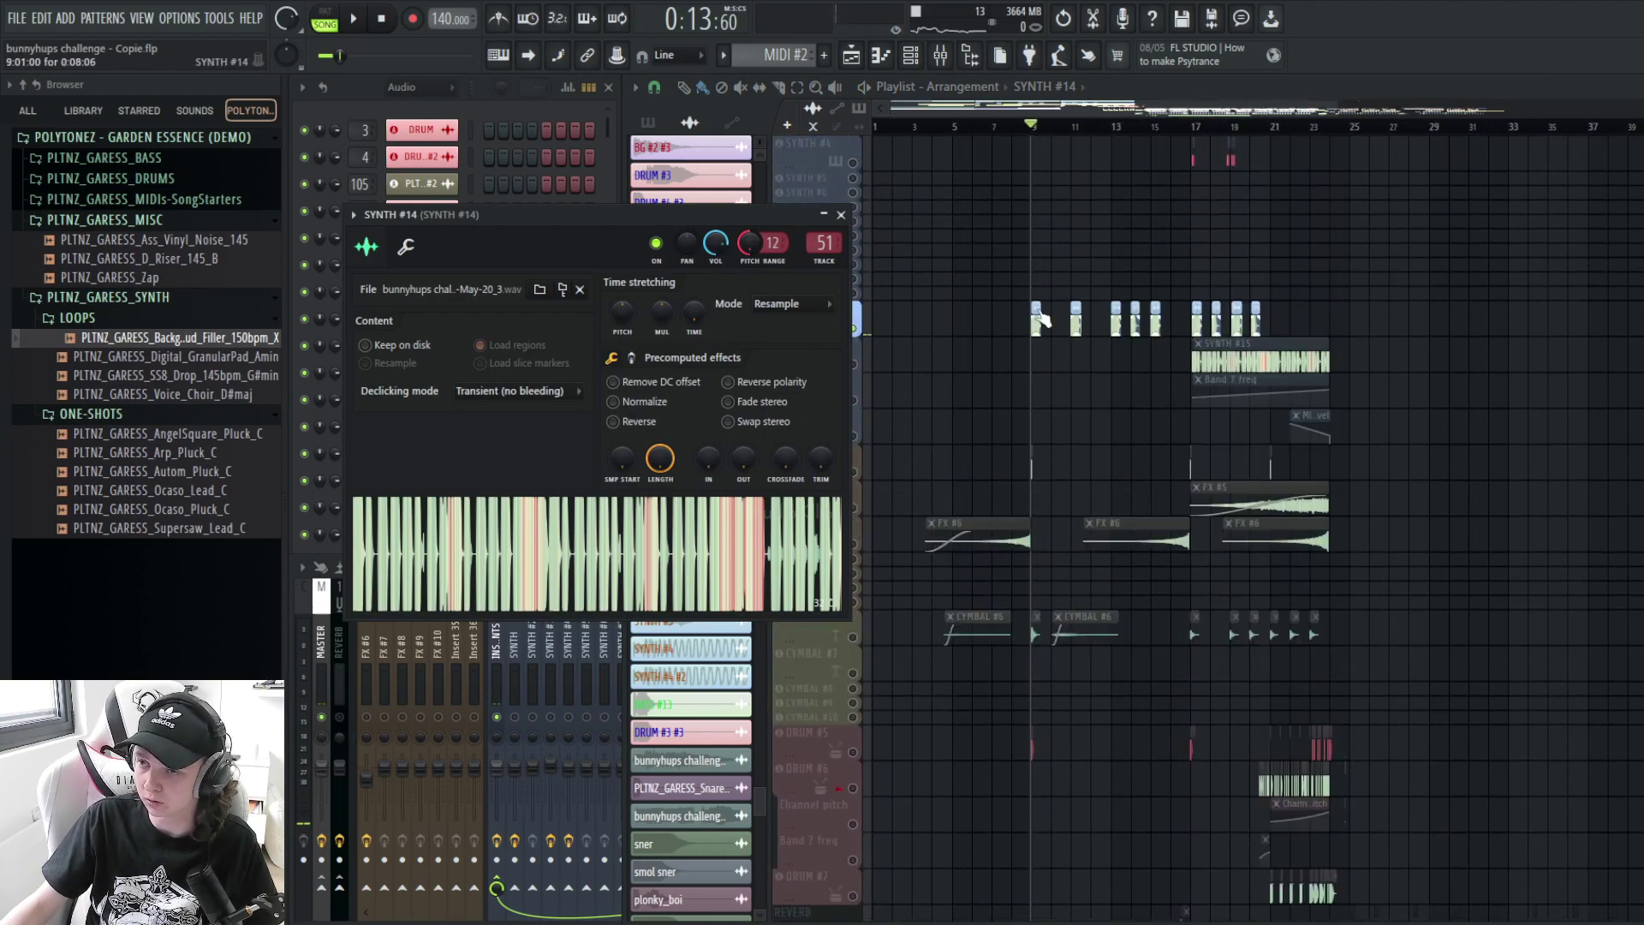
scroll(1043, 320, "up", 4)
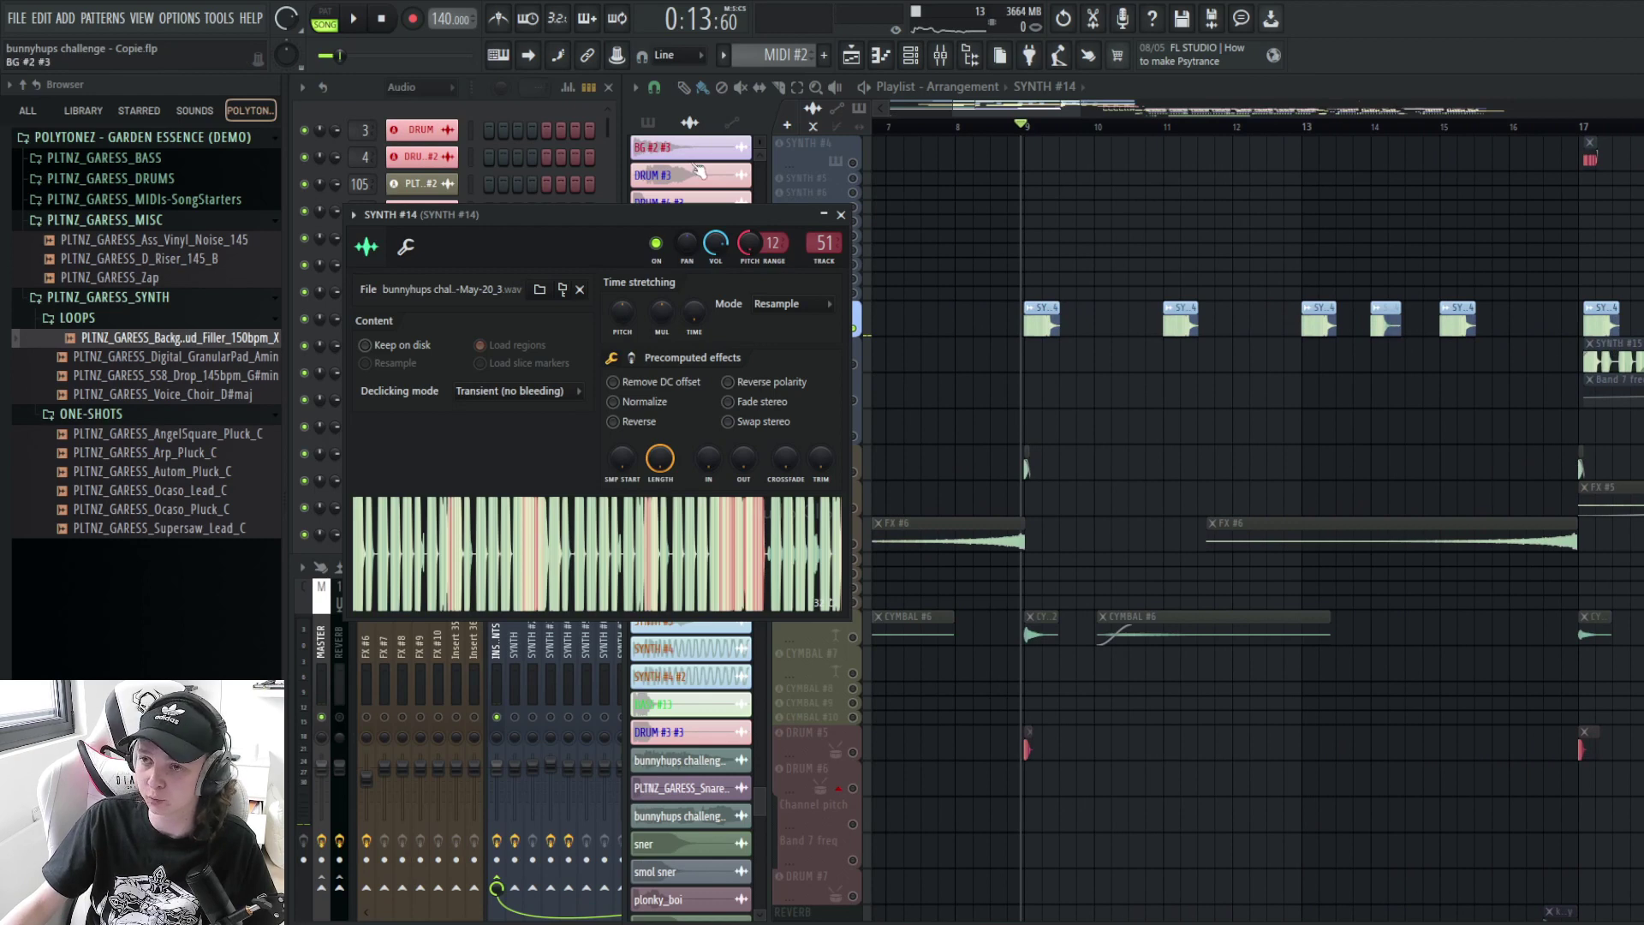
left_click(840, 215)
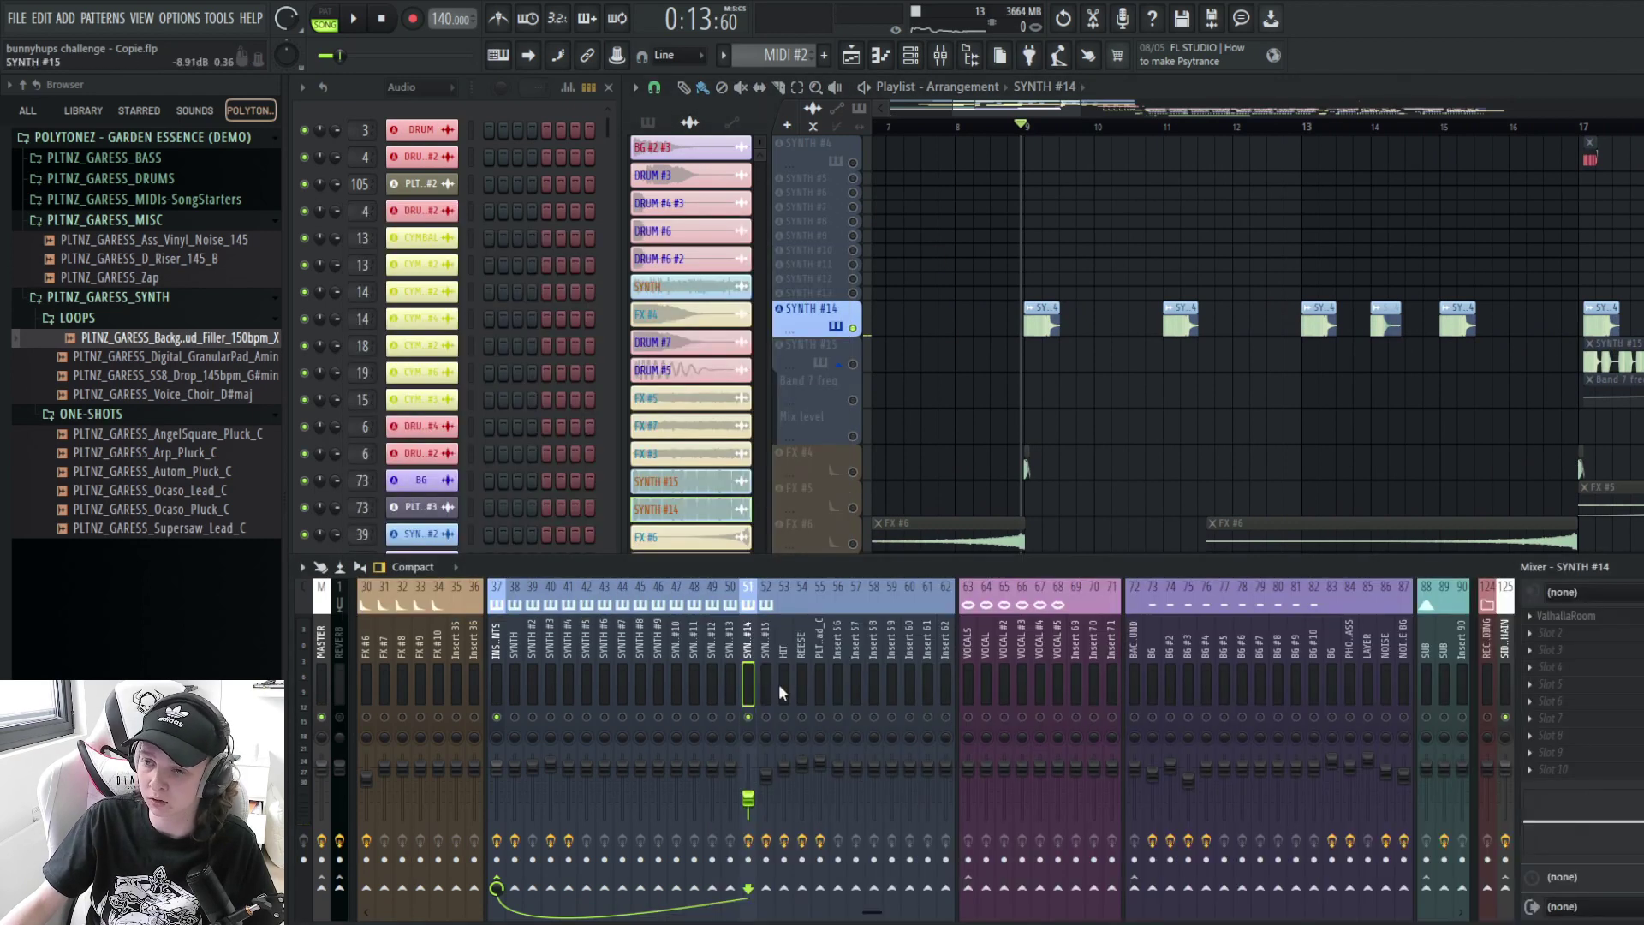
key("space")
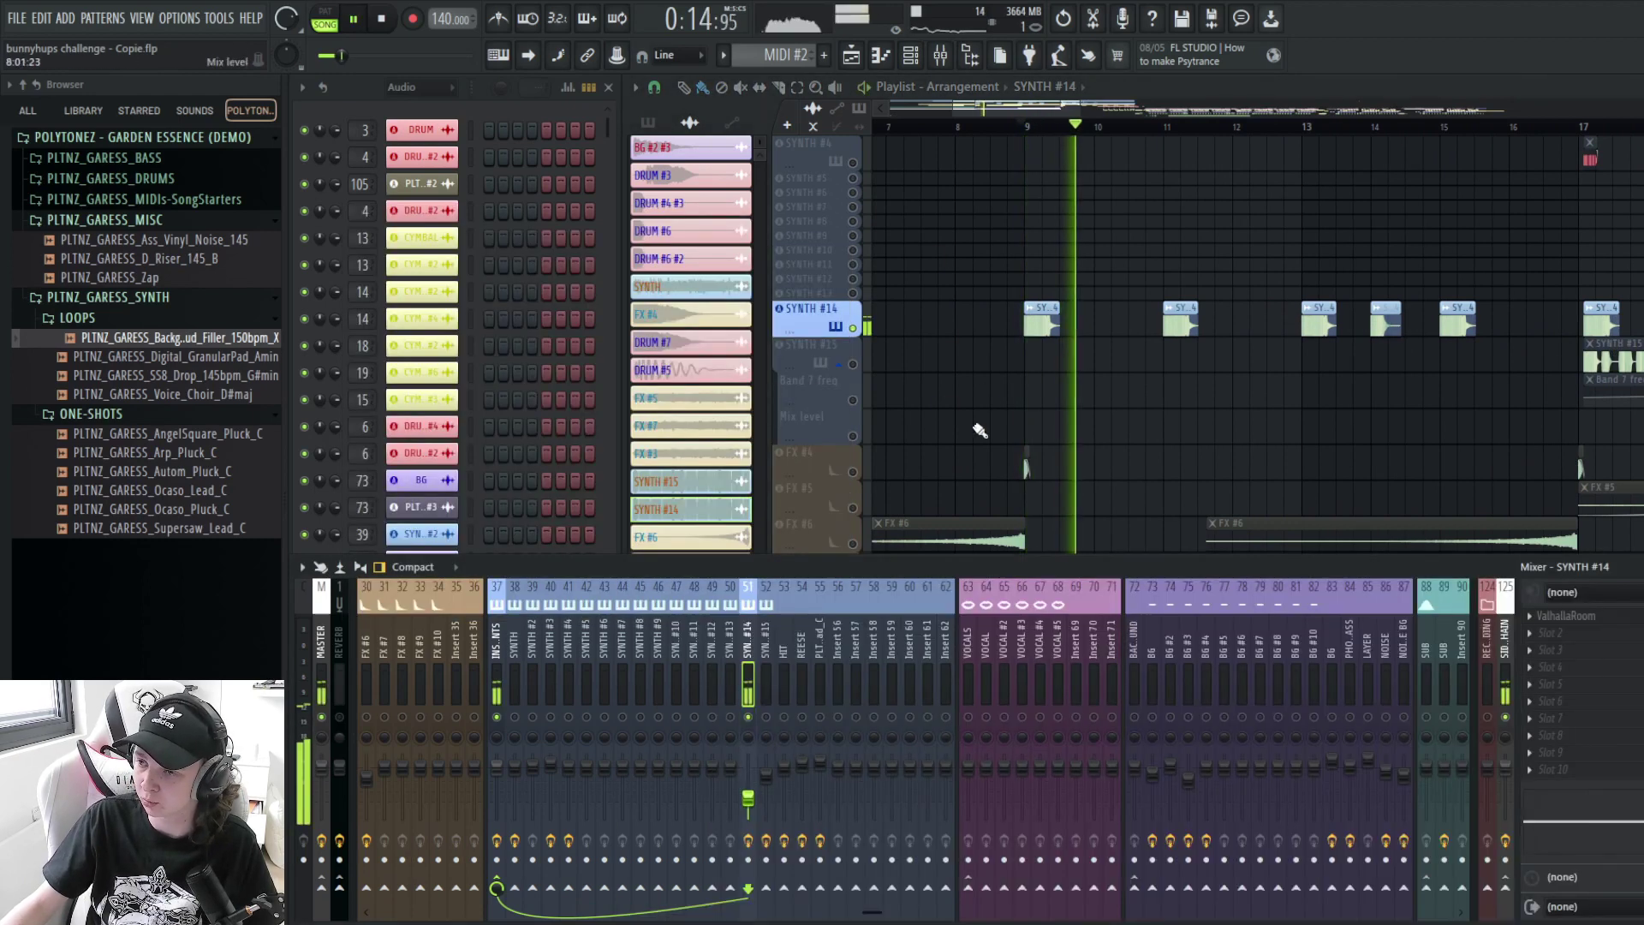
key("space")
- Solo the FX #4 playlist track and play its clip at bar 9 with the mixer in view
scroll(1090, 467, "down", 2)
scroll(1090, 428, "down", 3)
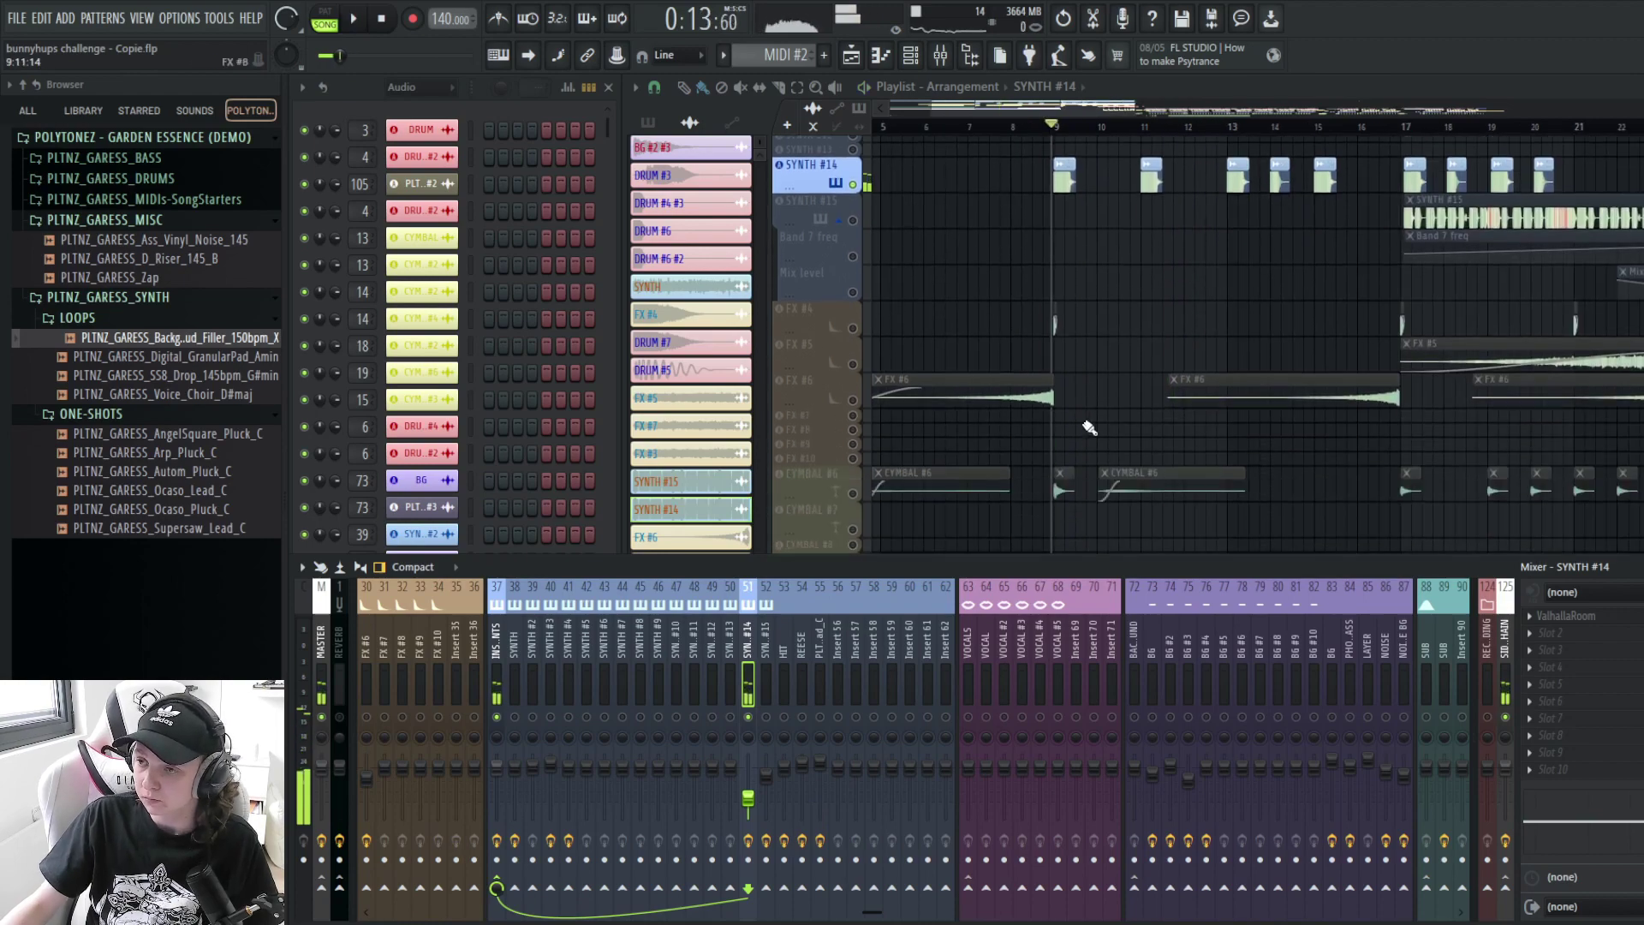
right_click(853, 329)
scroll(1088, 428, "up", 3)
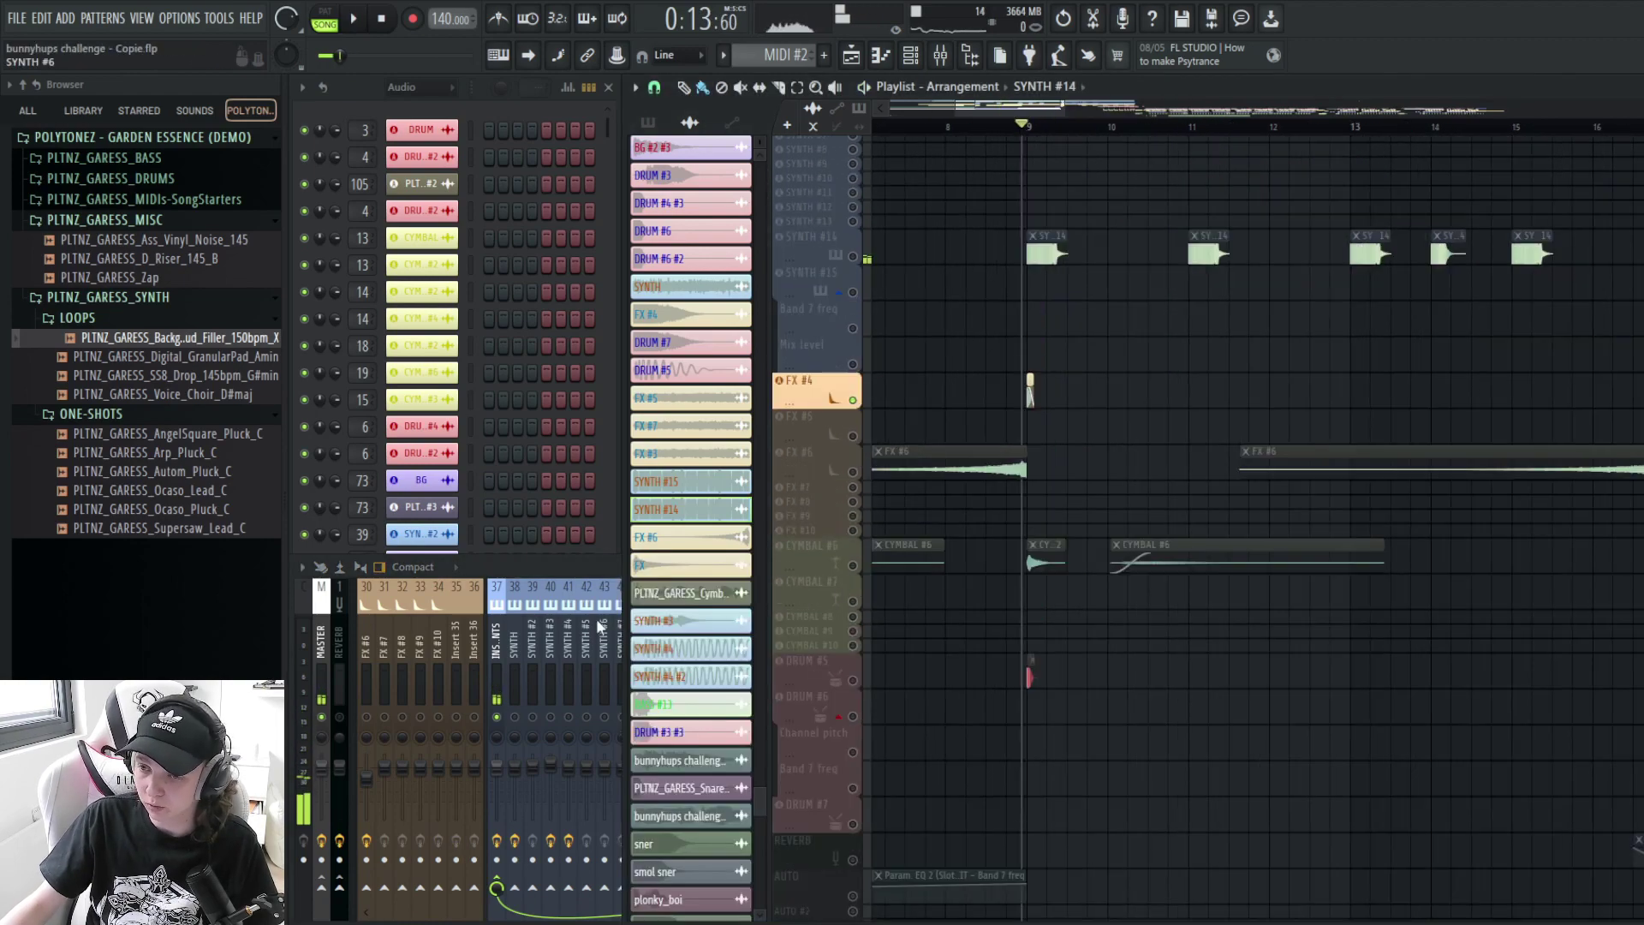
left_click(582, 567)
key("space")
key("space")
- Check the audio clip settings of the FX #4 clip at bar 9, removing the stray SYNTH #14 clip above it
scroll(1034, 390, "up", 5)
left_click(976, 359)
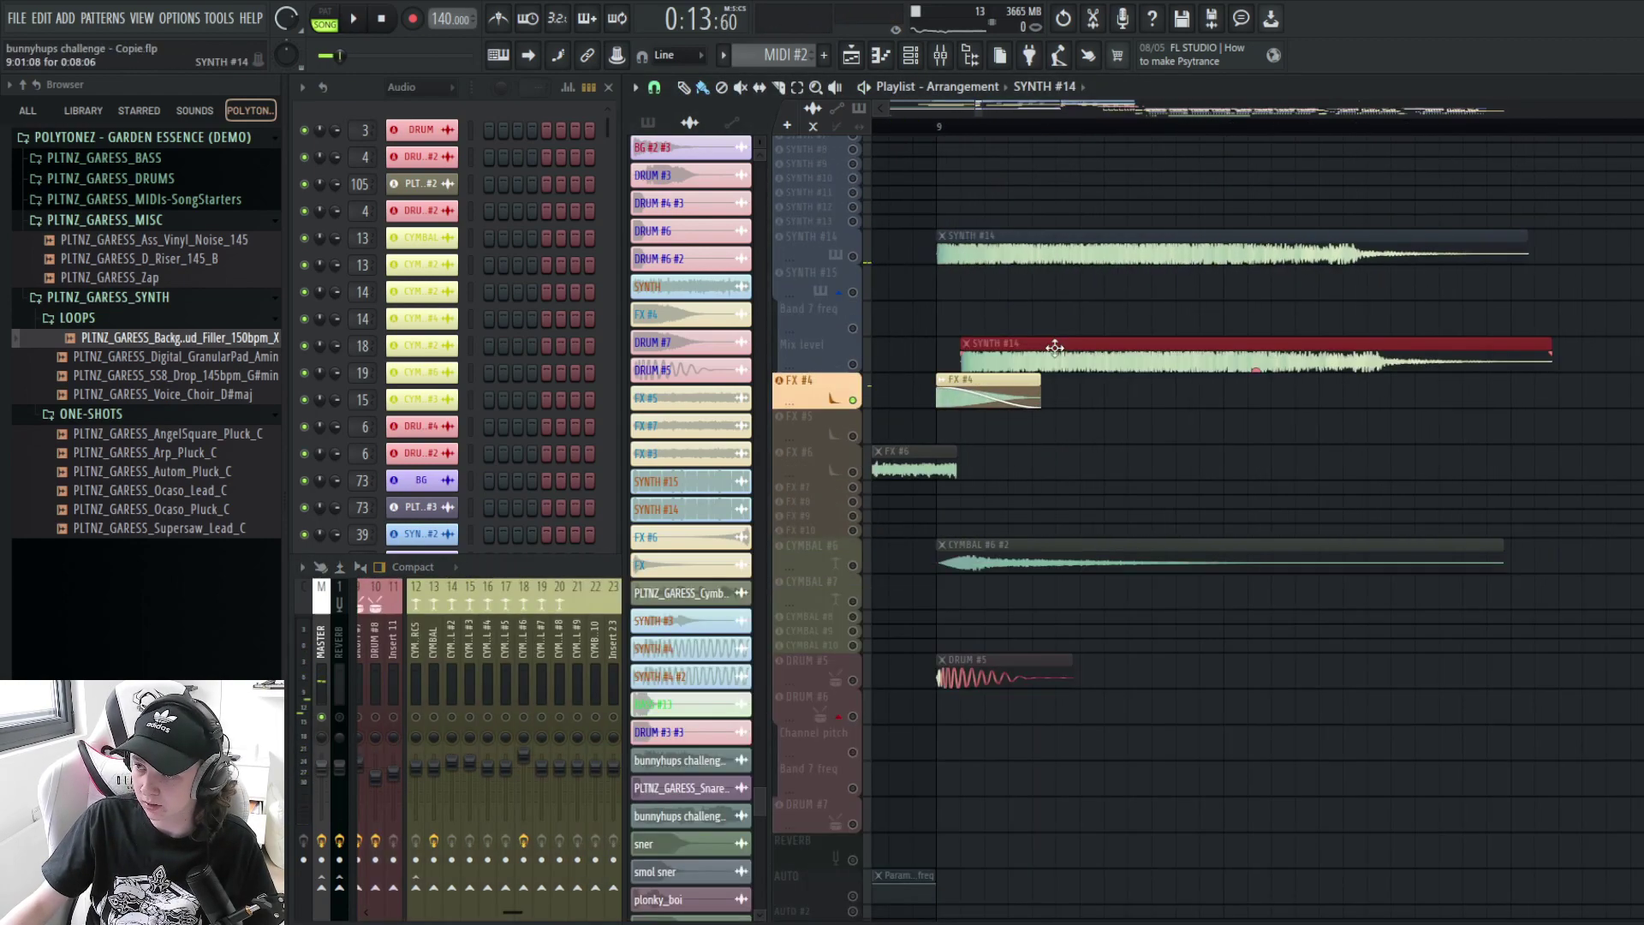
right_click(1053, 348)
double_click(991, 382)
key("Escape")
left_click(561, 569)
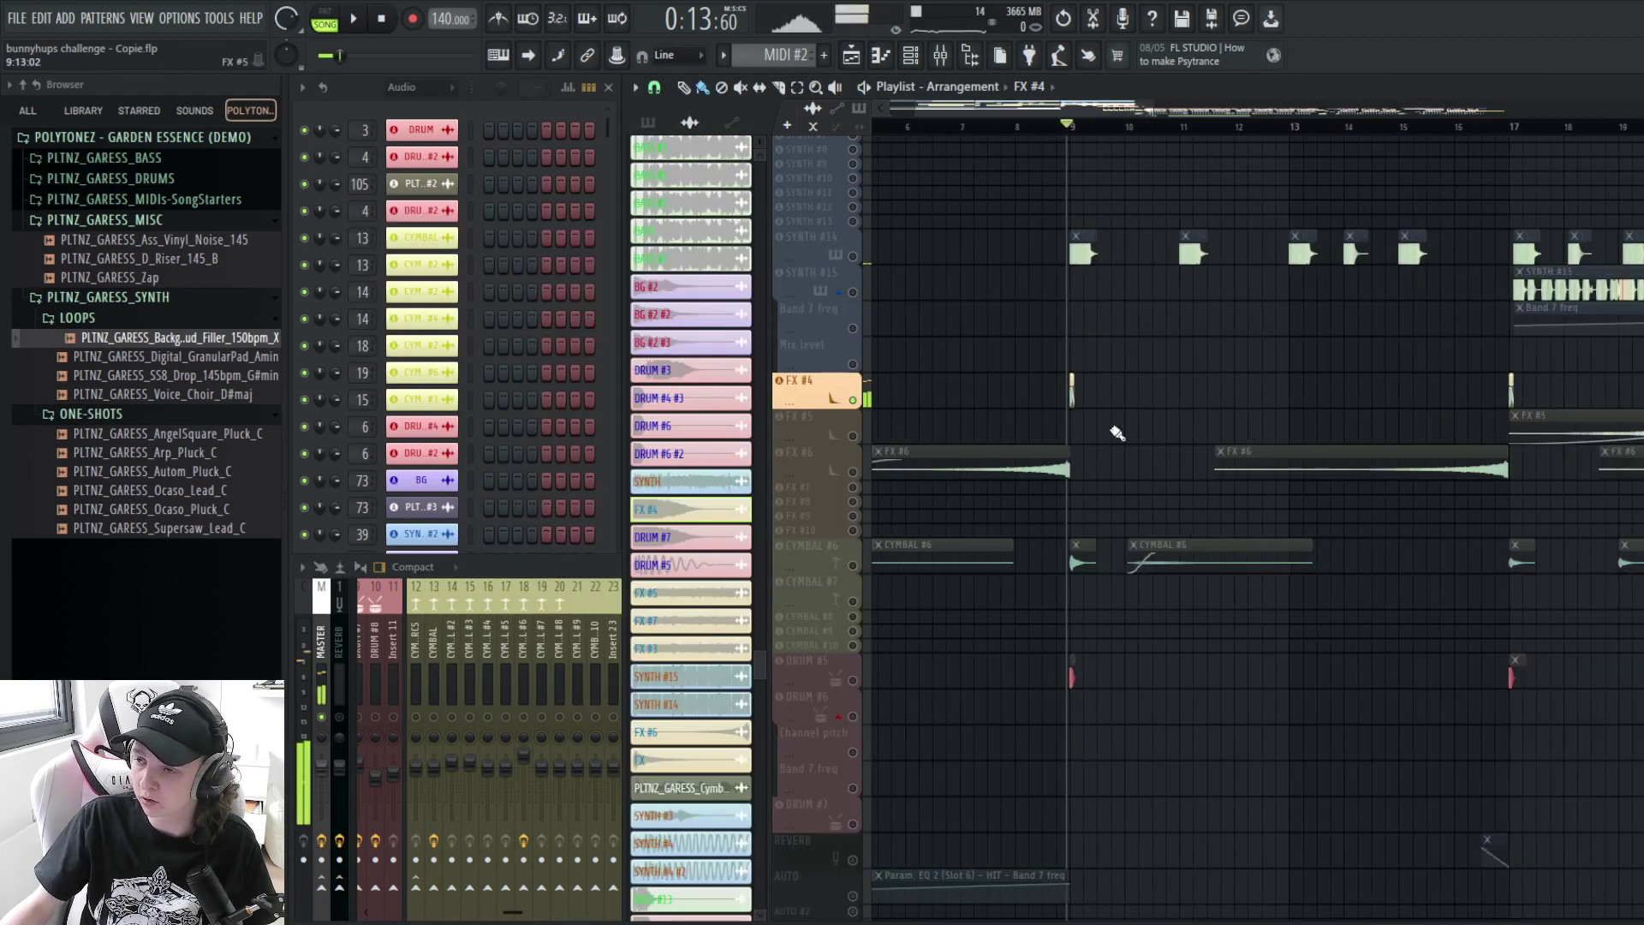
- Solo the FX #6 playlist track and play its first clip leading up to bar 9
scroll(1116, 429, "down", 2)
right_click(853, 472)
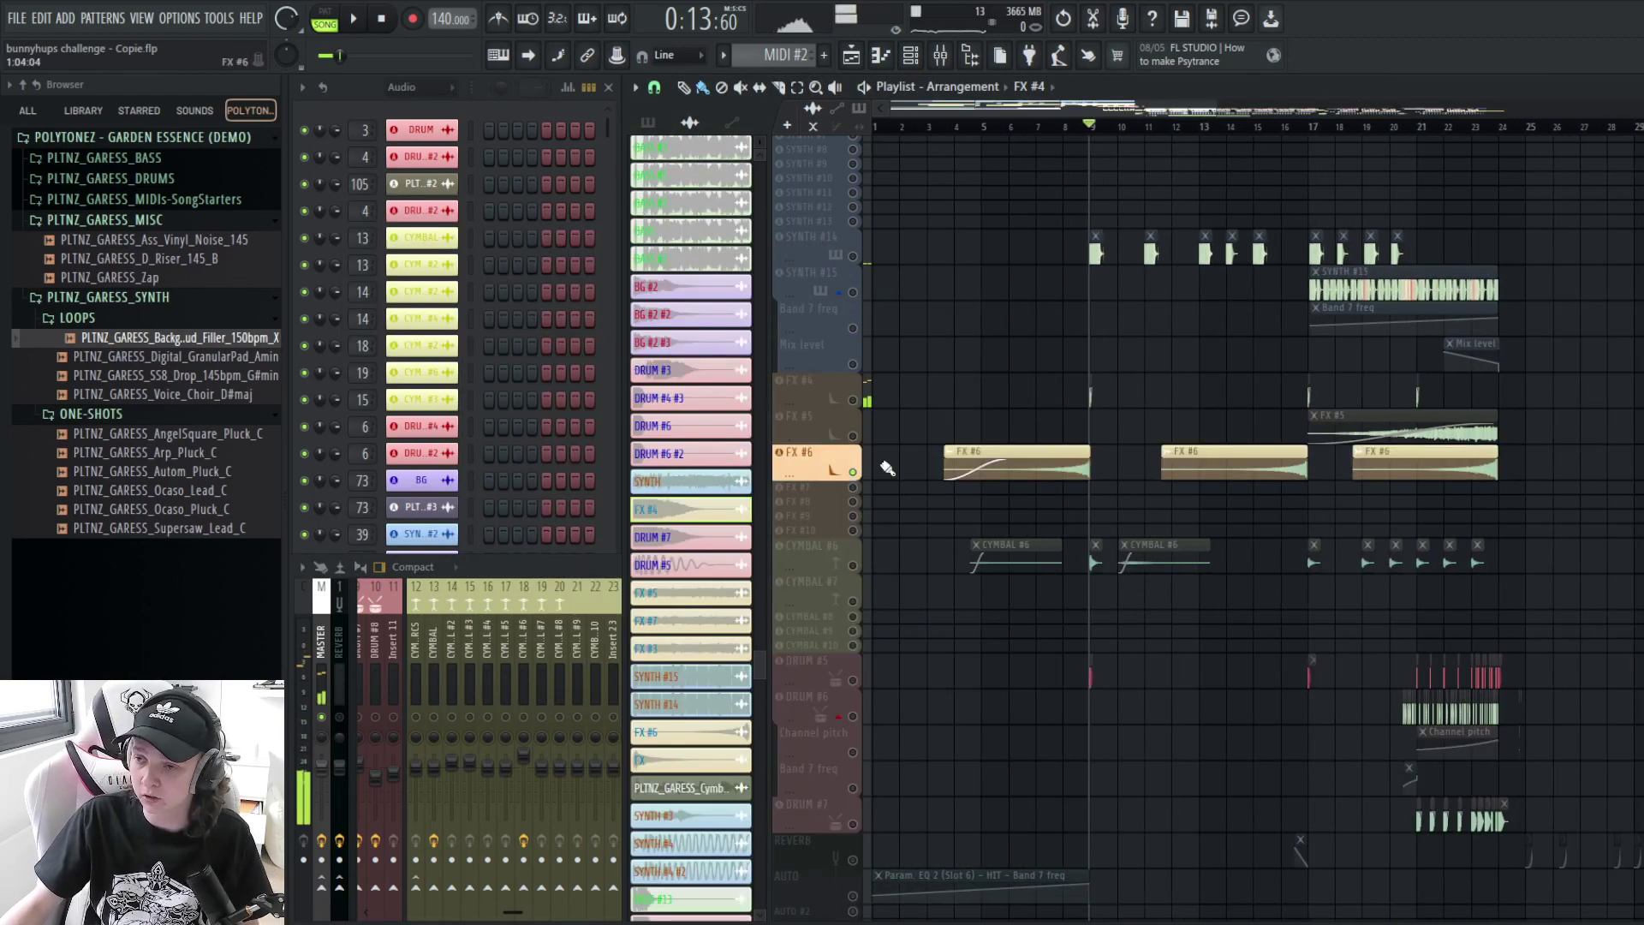
scroll(1086, 376, "up", 2)
left_click(965, 128)
scroll(982, 436, "down", 2)
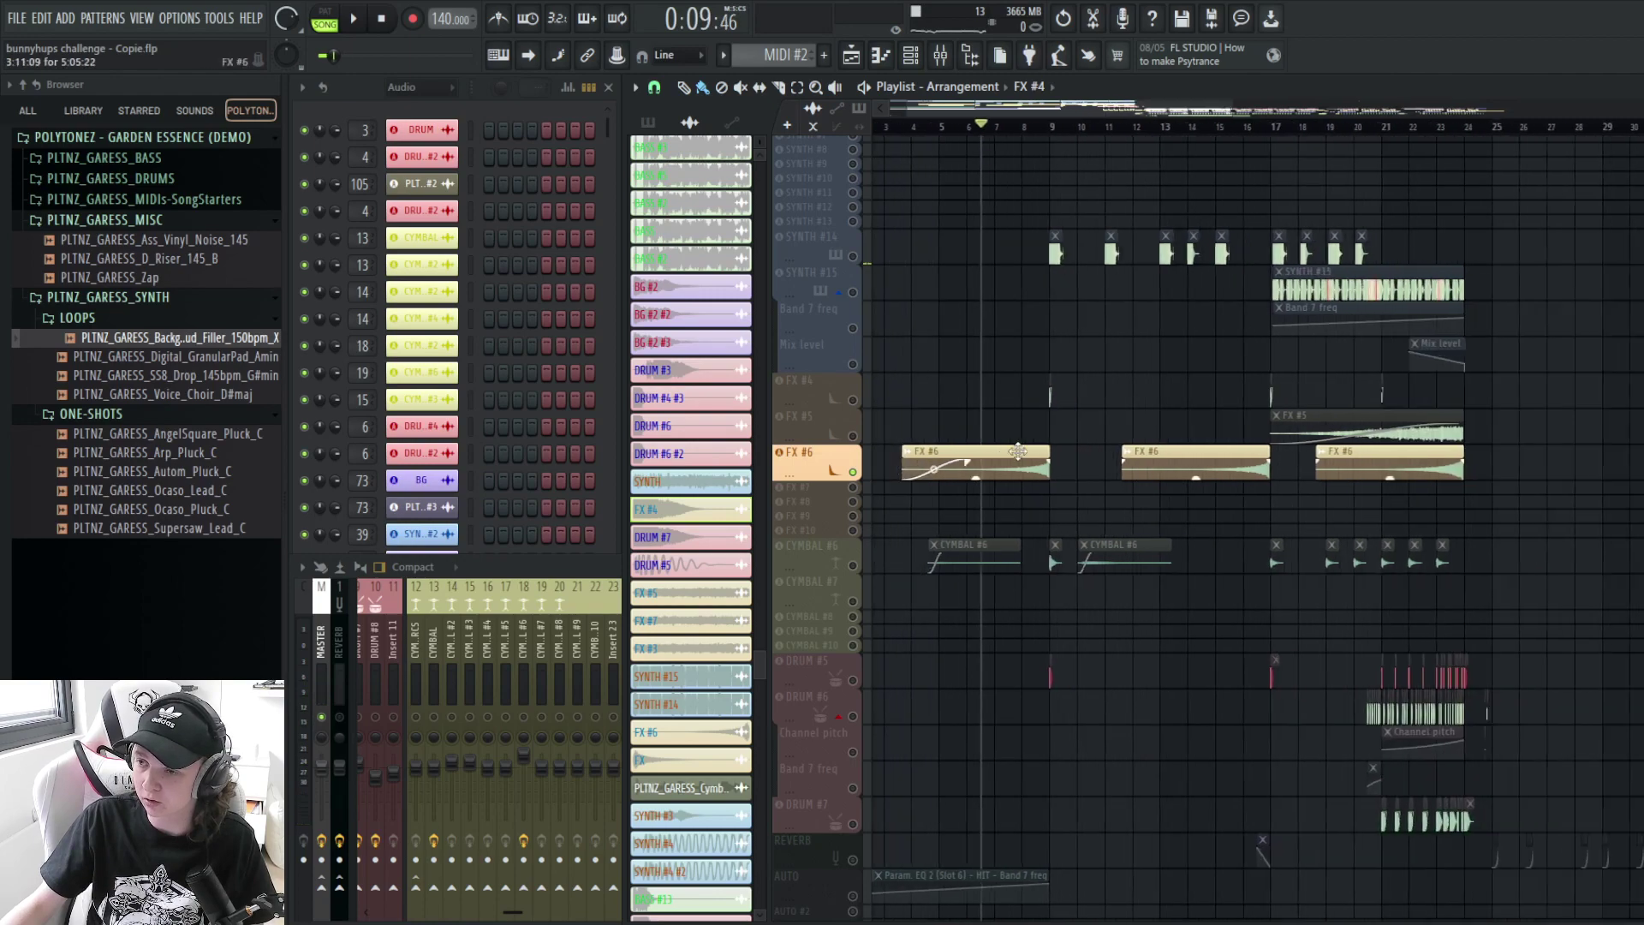
key("space")
scroll(971, 465, "up", 2)
key("space")
- Solo the CYMBAL #6 playlist track and check the audio clip settings of the CYMBAL #6 #2 clip at bar 9
scroll(1153, 466, "down", 2)
scroll(1200, 620, "down", 3)
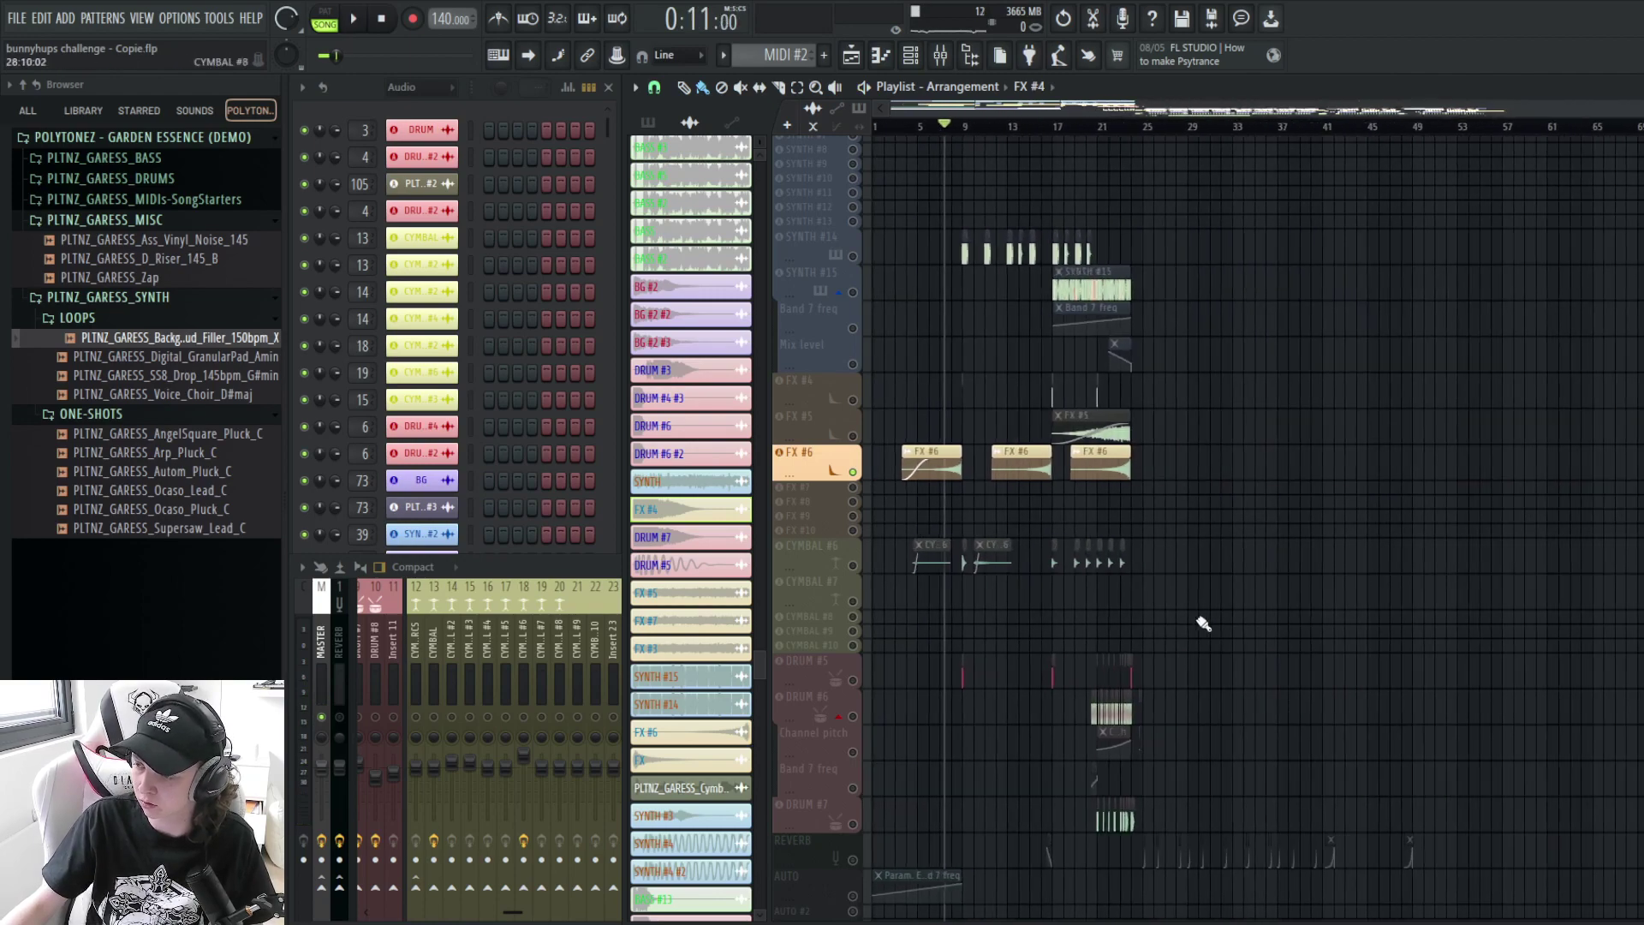
right_click(853, 565)
scroll(929, 552, "up", 5)
scroll(1258, 467, "down", 3)
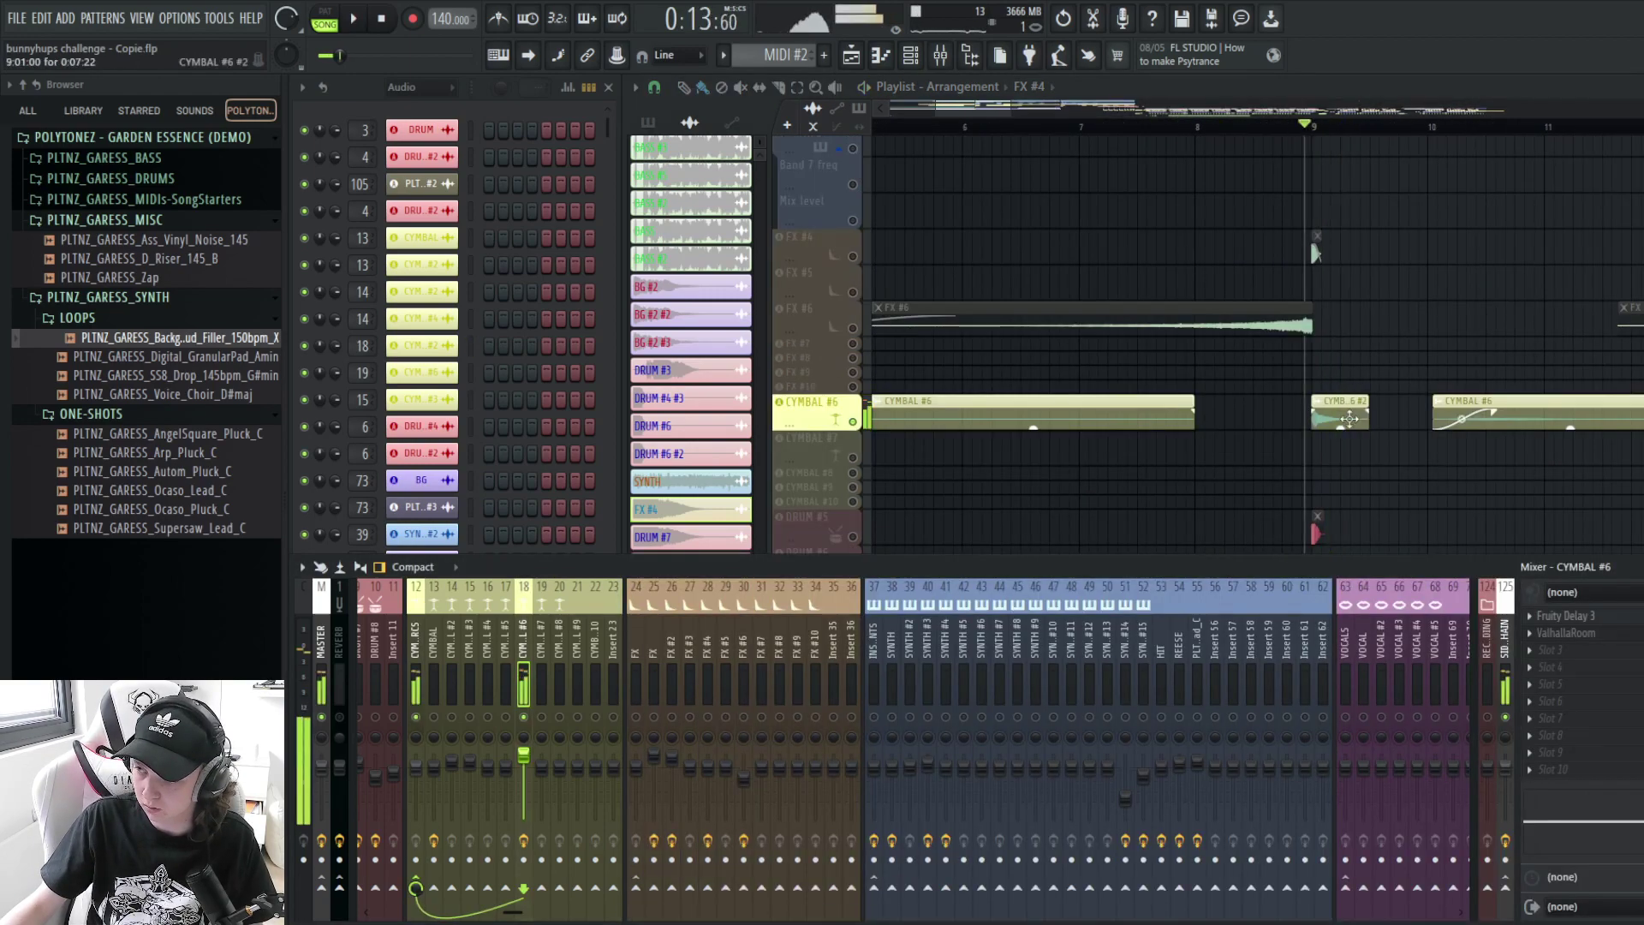
double_click(1349, 418)
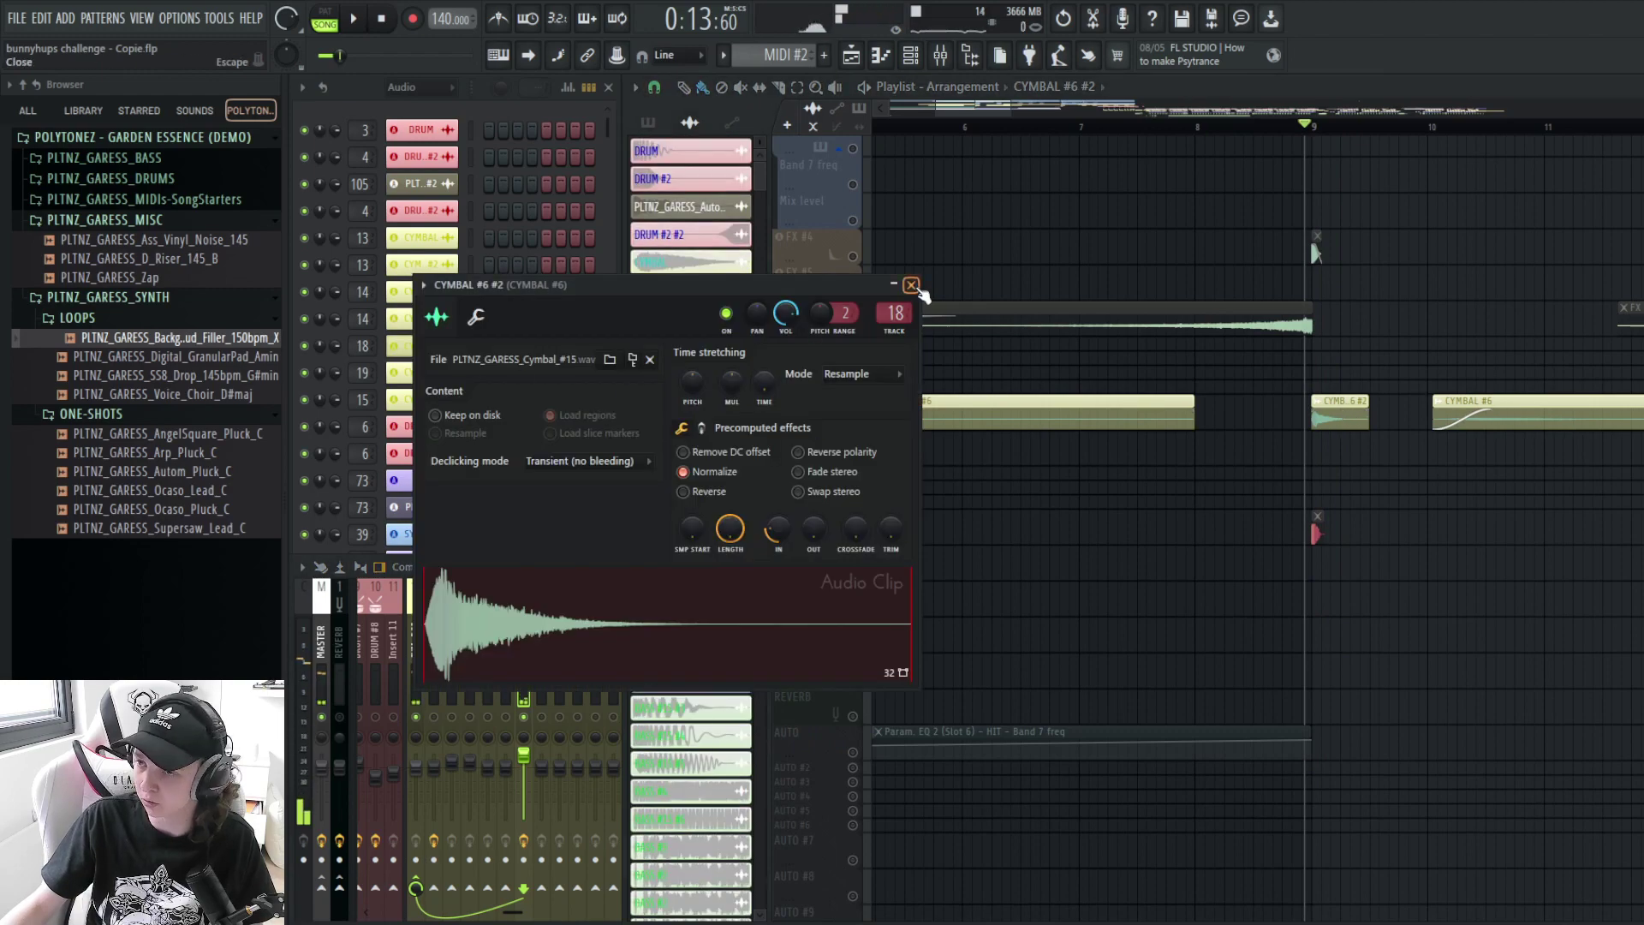
left_click(913, 287)
- Inspect the ValhallaRoom effect on the CYMBAL #6 mixer track
scroll(1090, 452, "down", 4)
scroll(1136, 454, "up", 4)
left_click(558, 569)
left_click(1591, 633)
left_click(1593, 635)
- Check the settings of the first CYMBAL #6 clip before bar 9 and play it on the CYMBAL #7 mixer track
scroll(1233, 459, "down", 3)
scroll(1241, 460, "down", 1)
right_click(1241, 460)
left_click(1010, 127)
scroll(1011, 129, "up", 3)
scroll(1116, 429, "up", 2)
double_click(1101, 416)
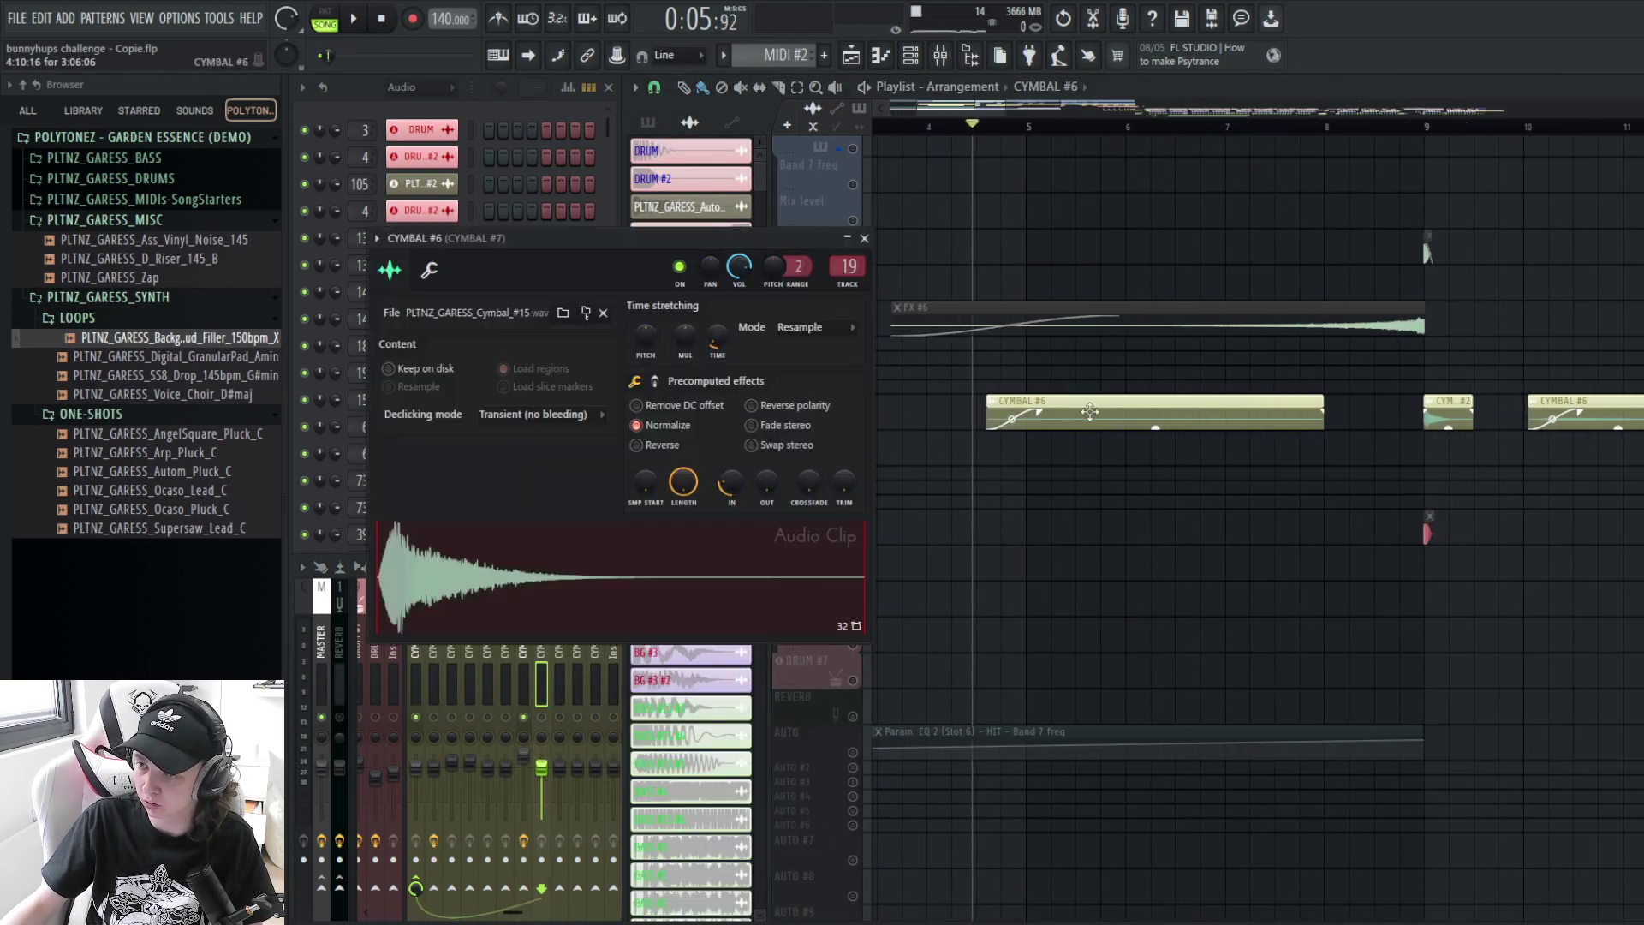
left_click(864, 239)
key("space")
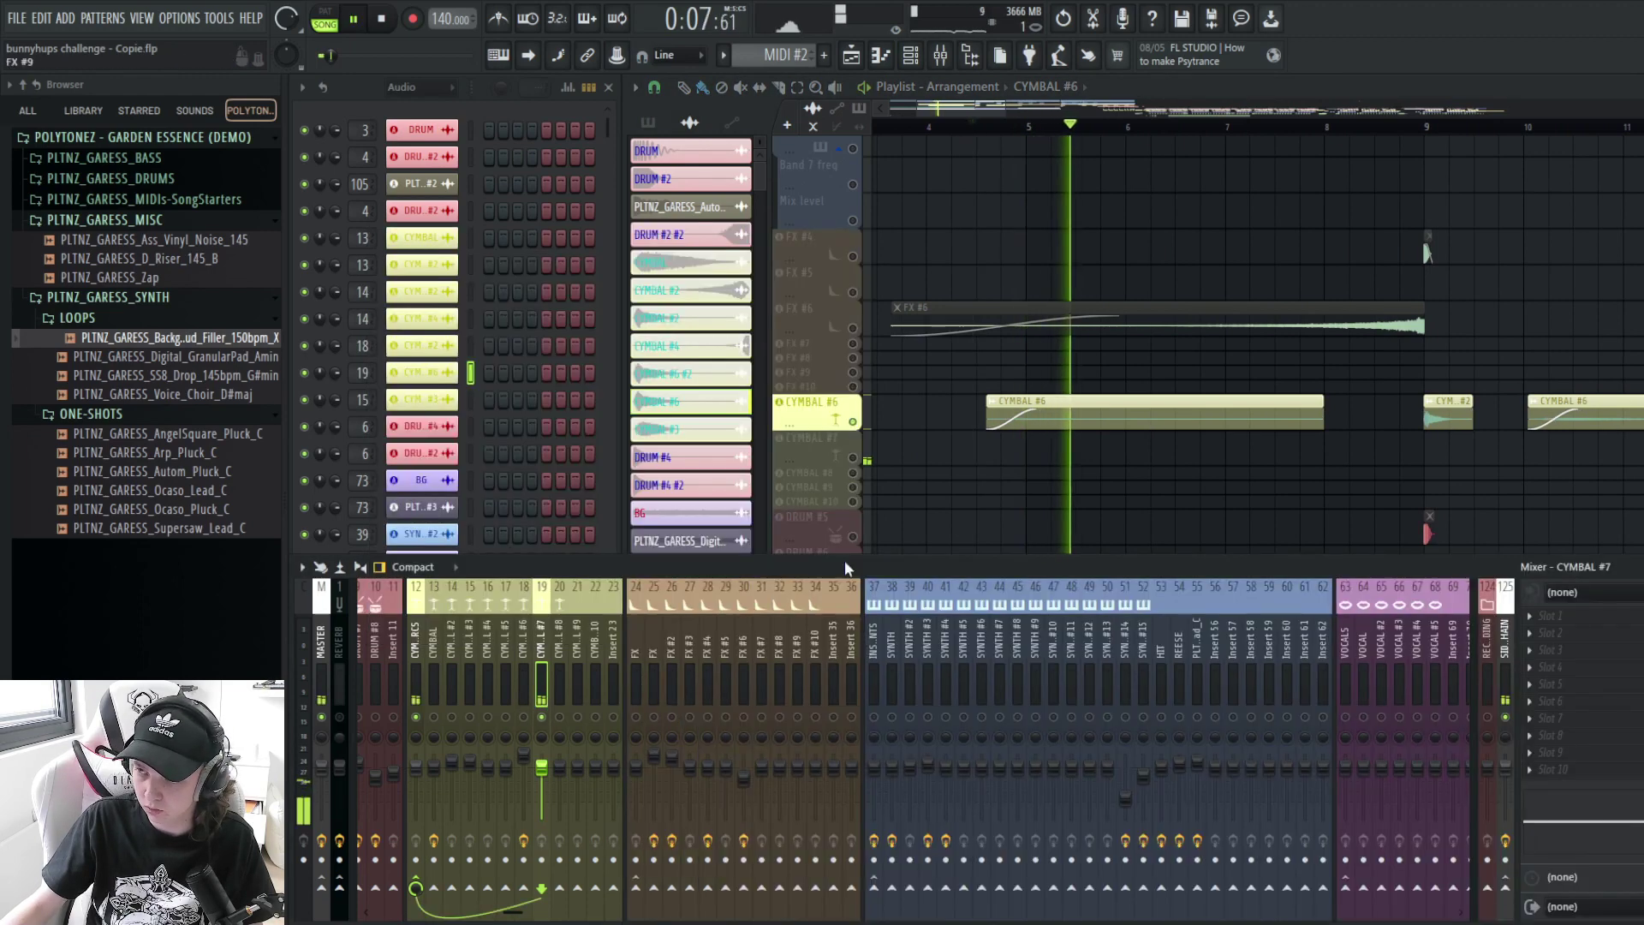
scroll(1105, 492, "down", 4)
scroll(1383, 429, "up", 2)
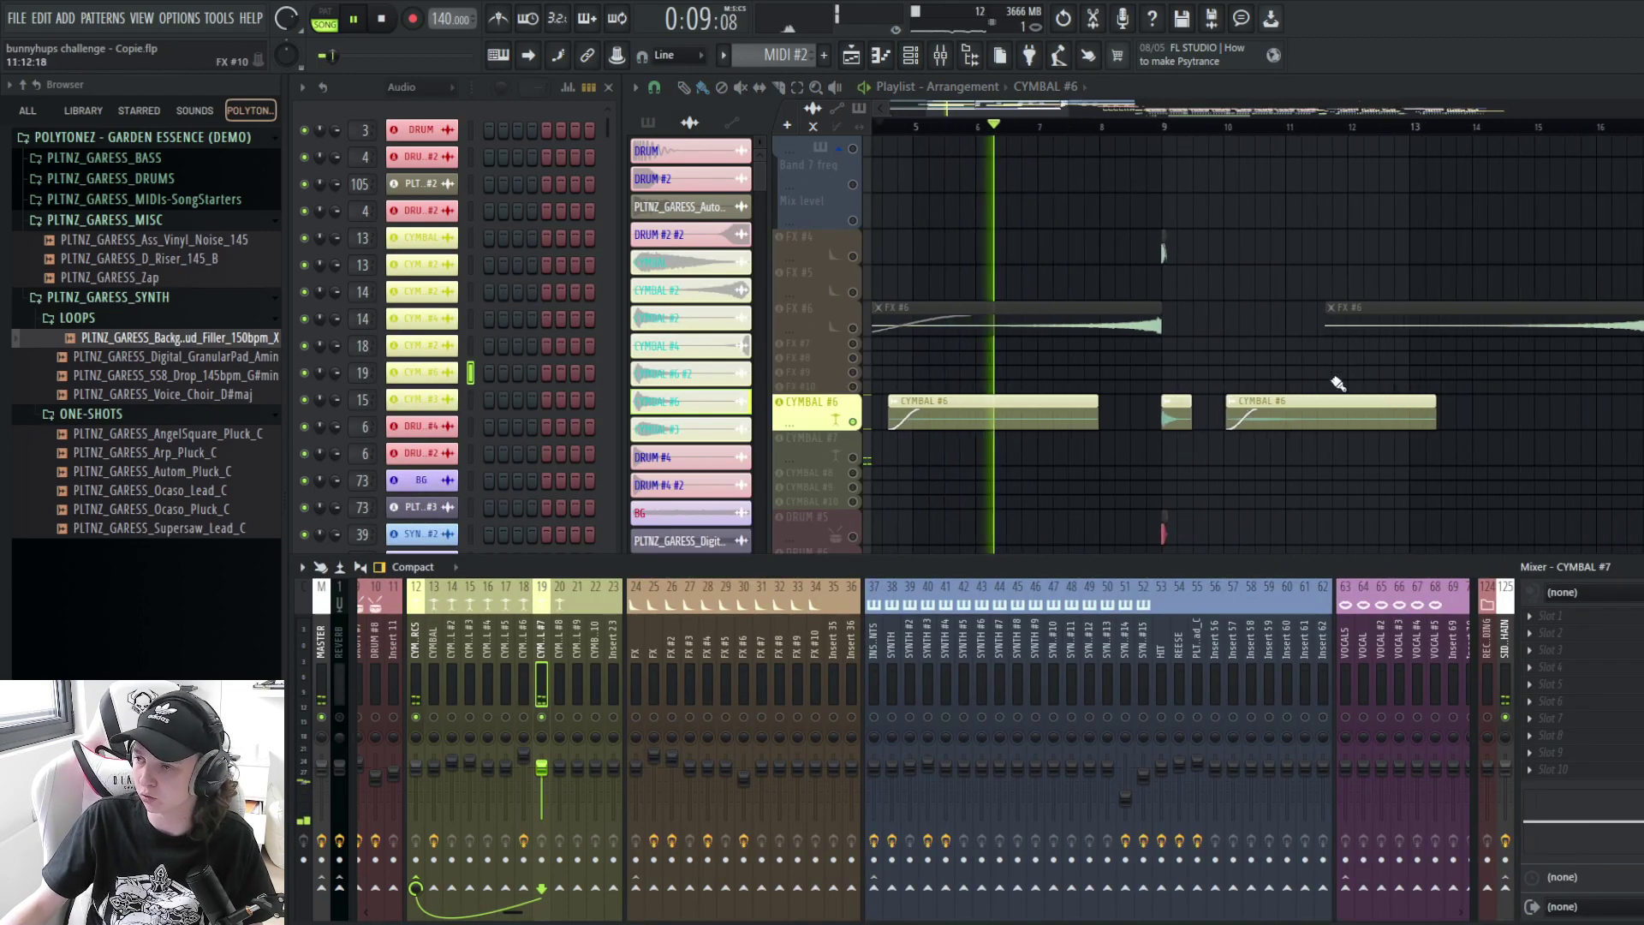
- Inspect the Shifter Phase effect on the INSTRUMENTS mixer track, viewing both its Surface and its Map
key("F5")
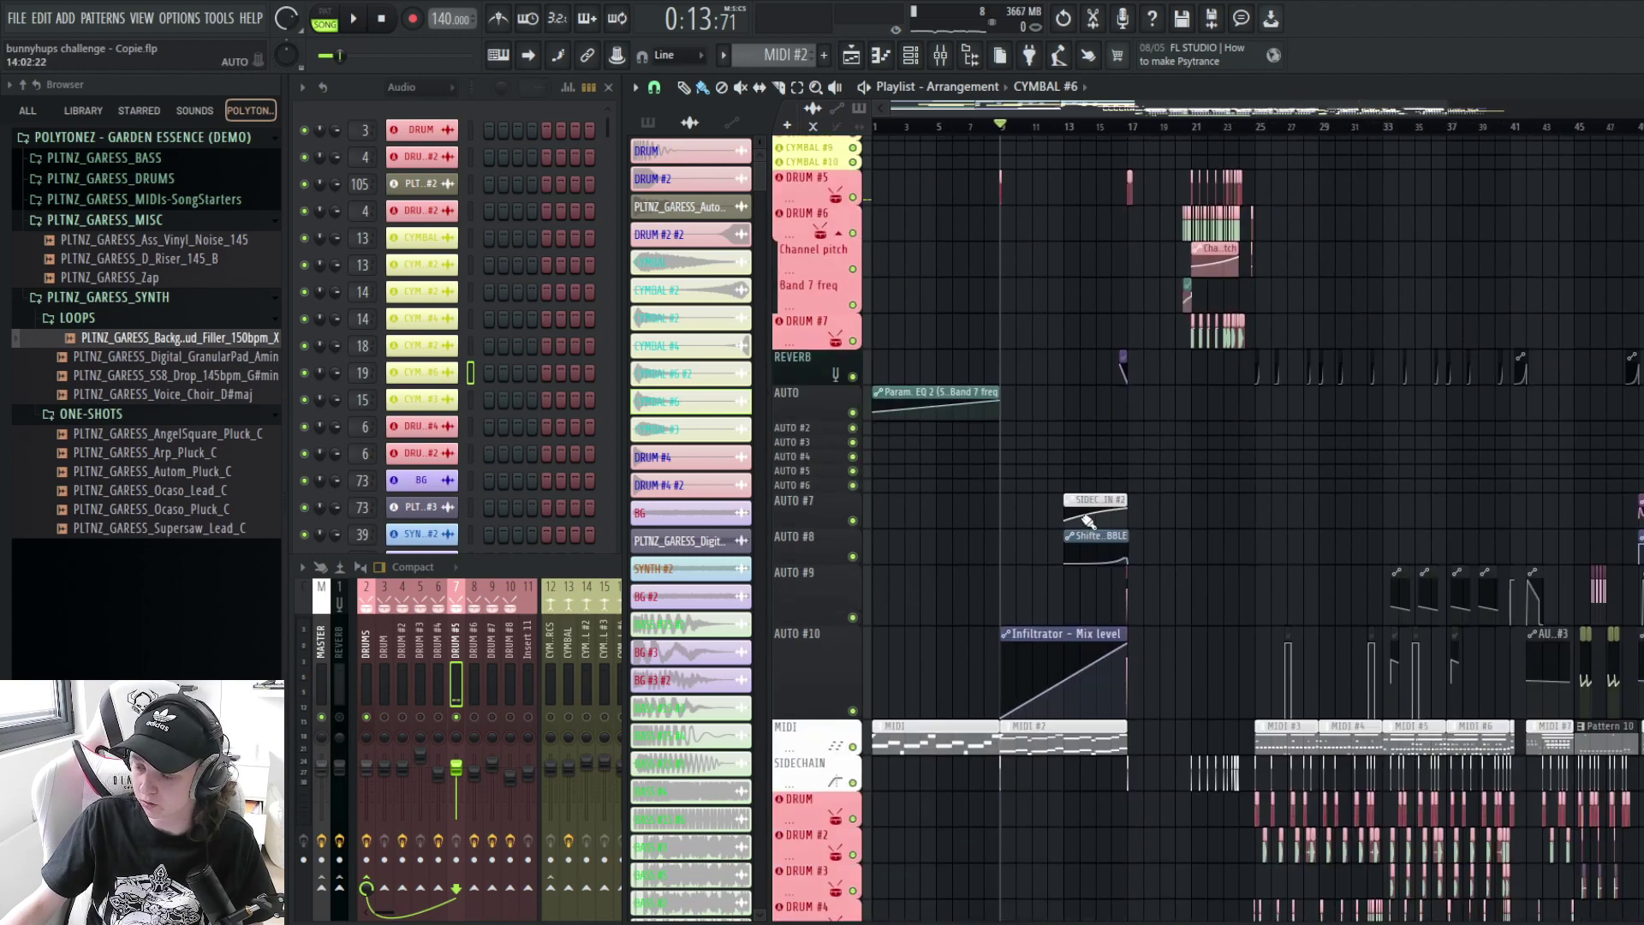
scroll(1085, 501, "up", 2)
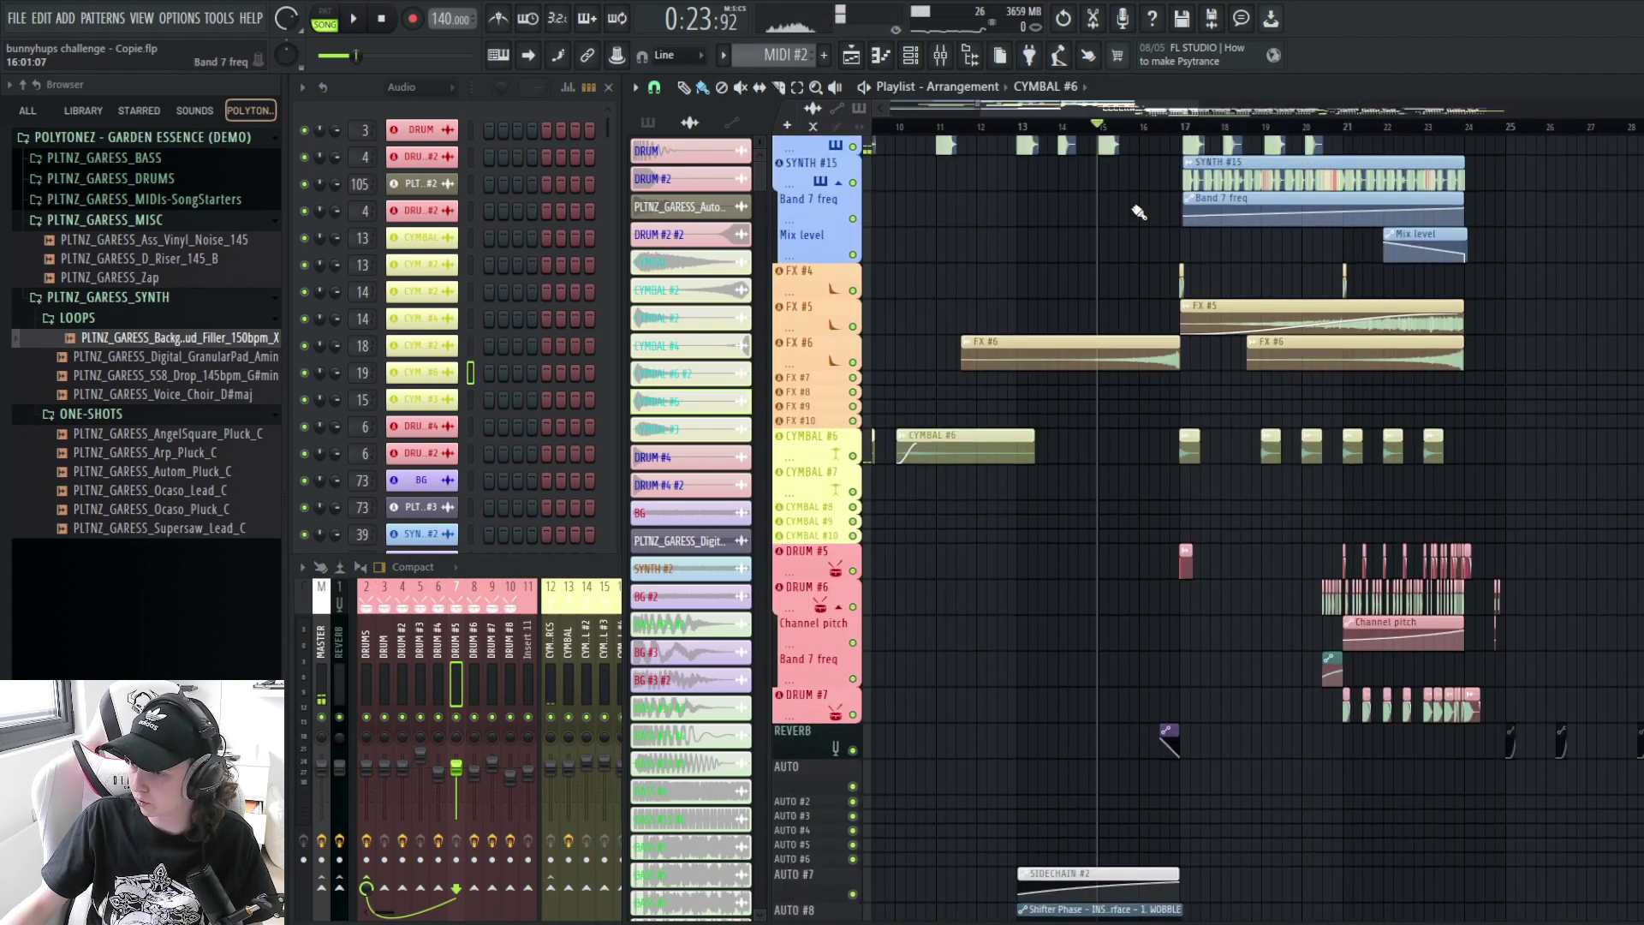
scroll(1149, 558, "down", 2)
scroll(1091, 655, "up", 2)
left_click(587, 559)
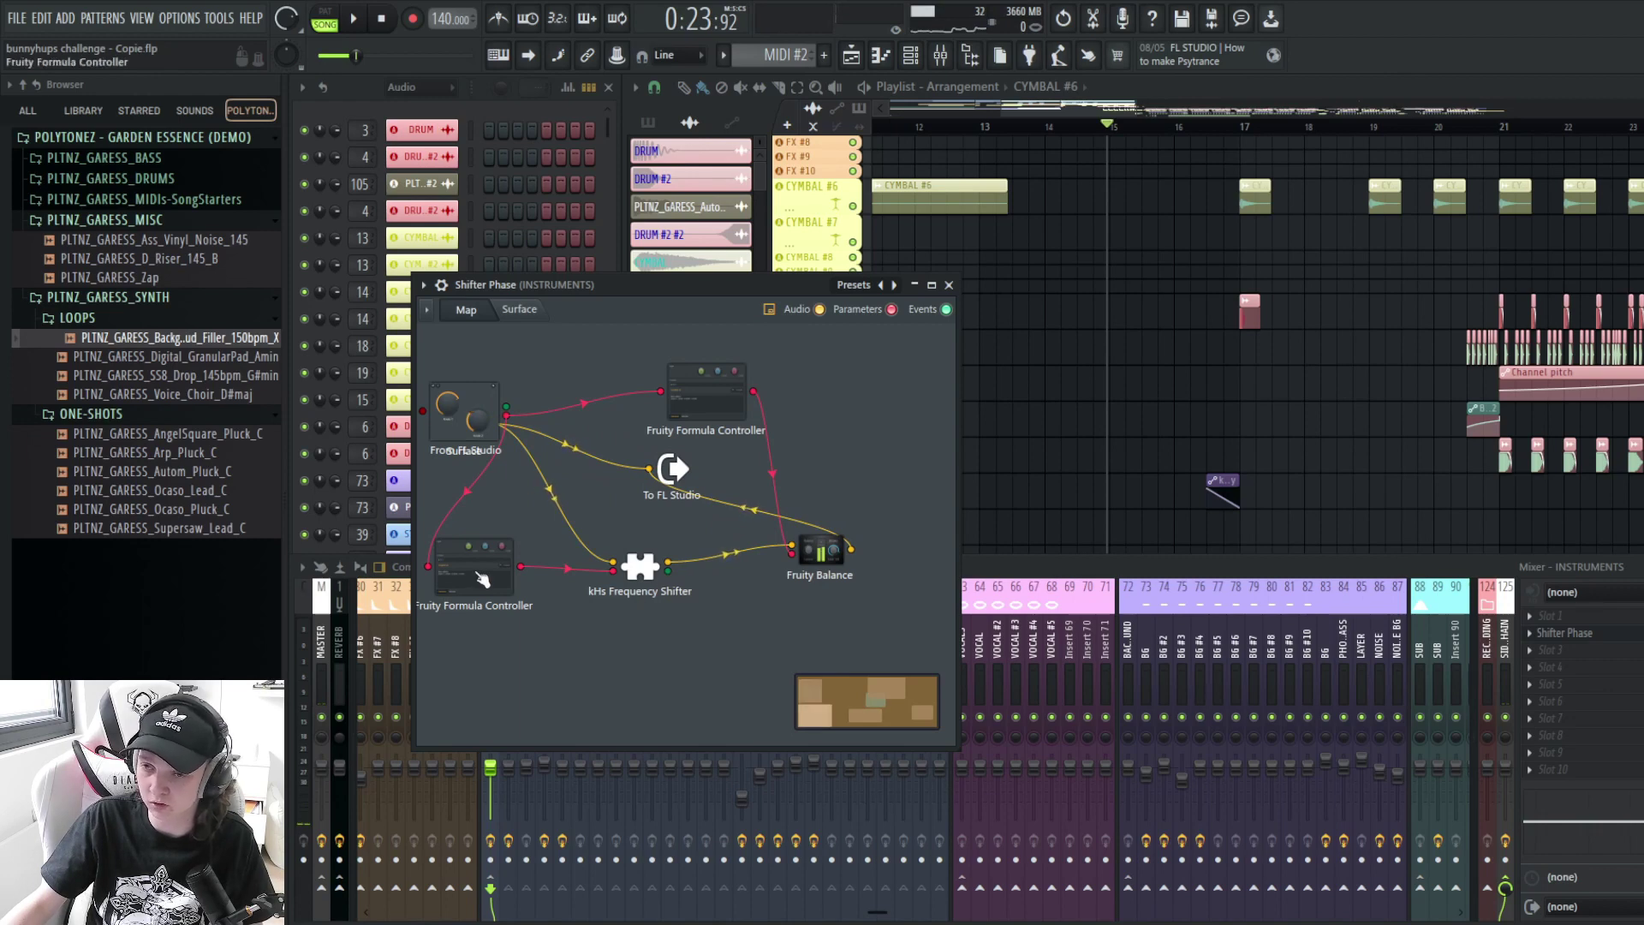
left_click(518, 314)
left_click(447, 316)
left_click(948, 284)
- Play the build-up before bar 17 with the SIDECHAIN #2, Shifter Phase and Infiltrator automation clips in view
right_click(1117, 423)
scroll(1132, 478, "down", 5)
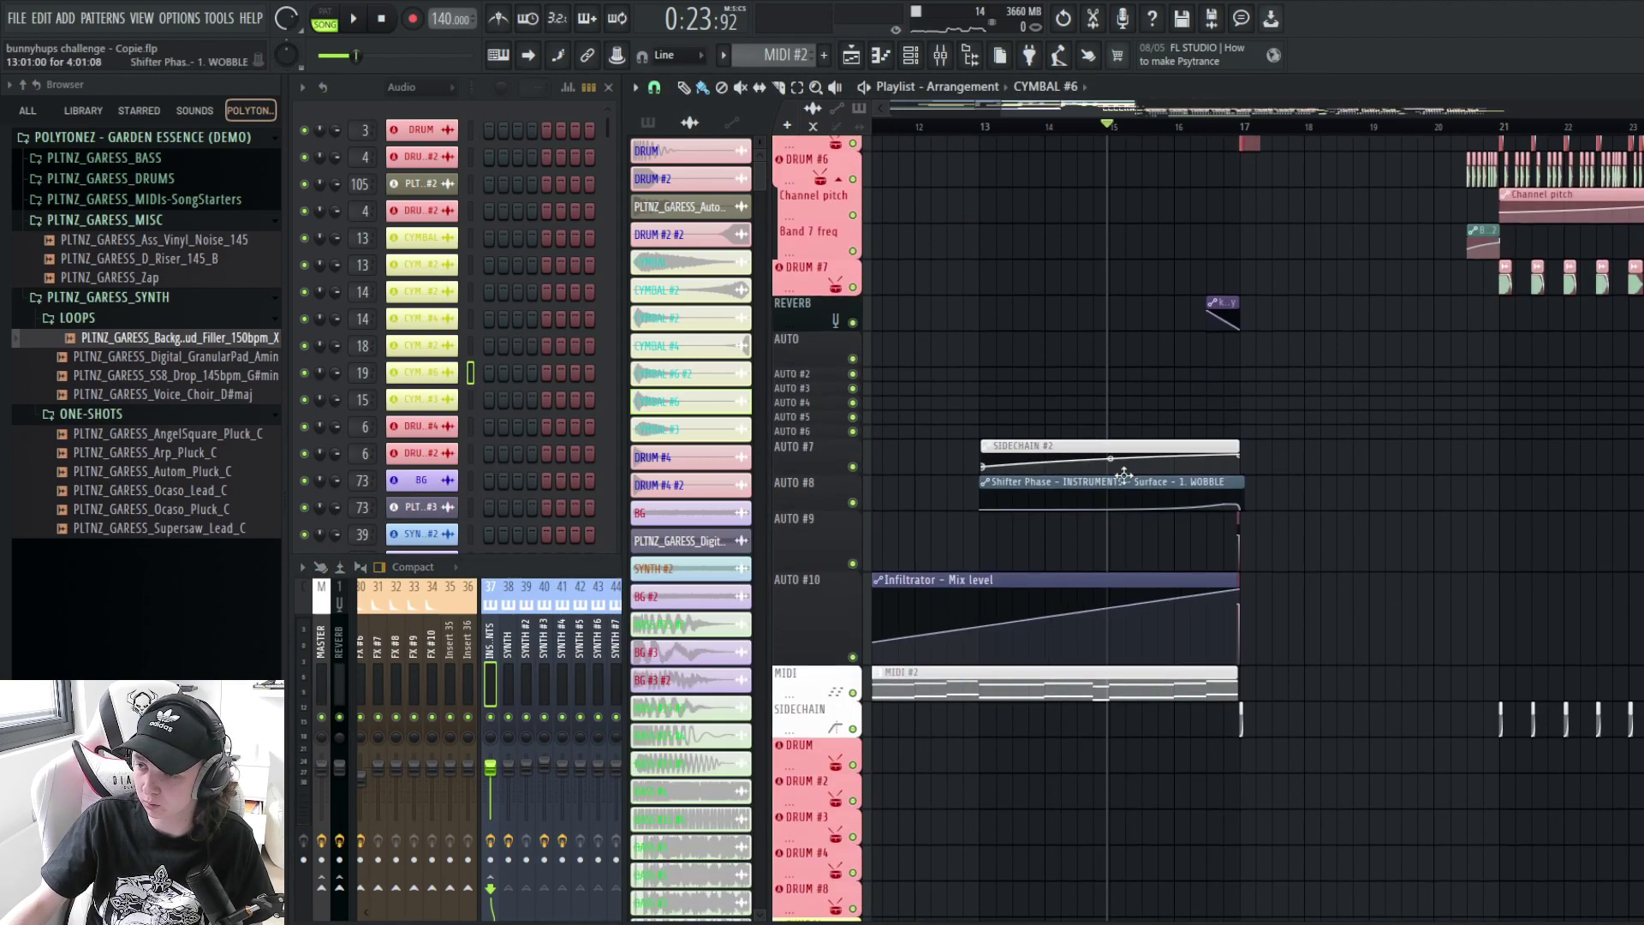
scroll(1139, 473, "down", 4)
left_click(1054, 127)
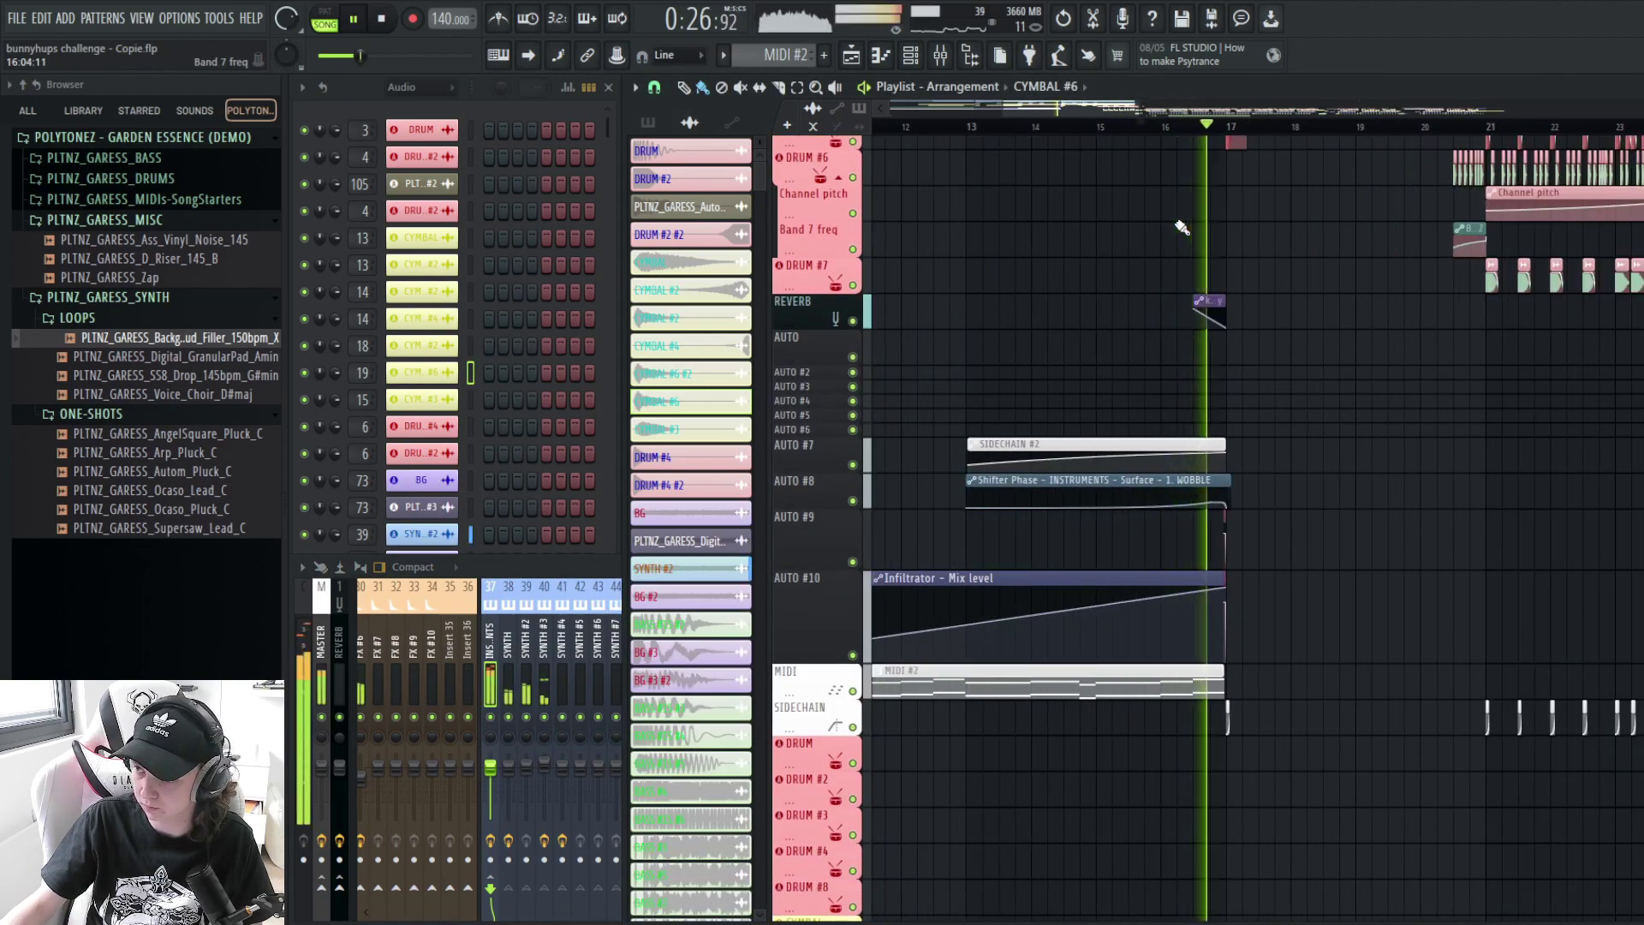
key("space")
- Play the transition into bar 17 from about bar 16.5, including the reverb track's automation clip
scroll(1268, 342, "up", 3)
scroll(1289, 428, "up", 3)
left_click(1114, 127)
scroll(1125, 599, "up", 3)
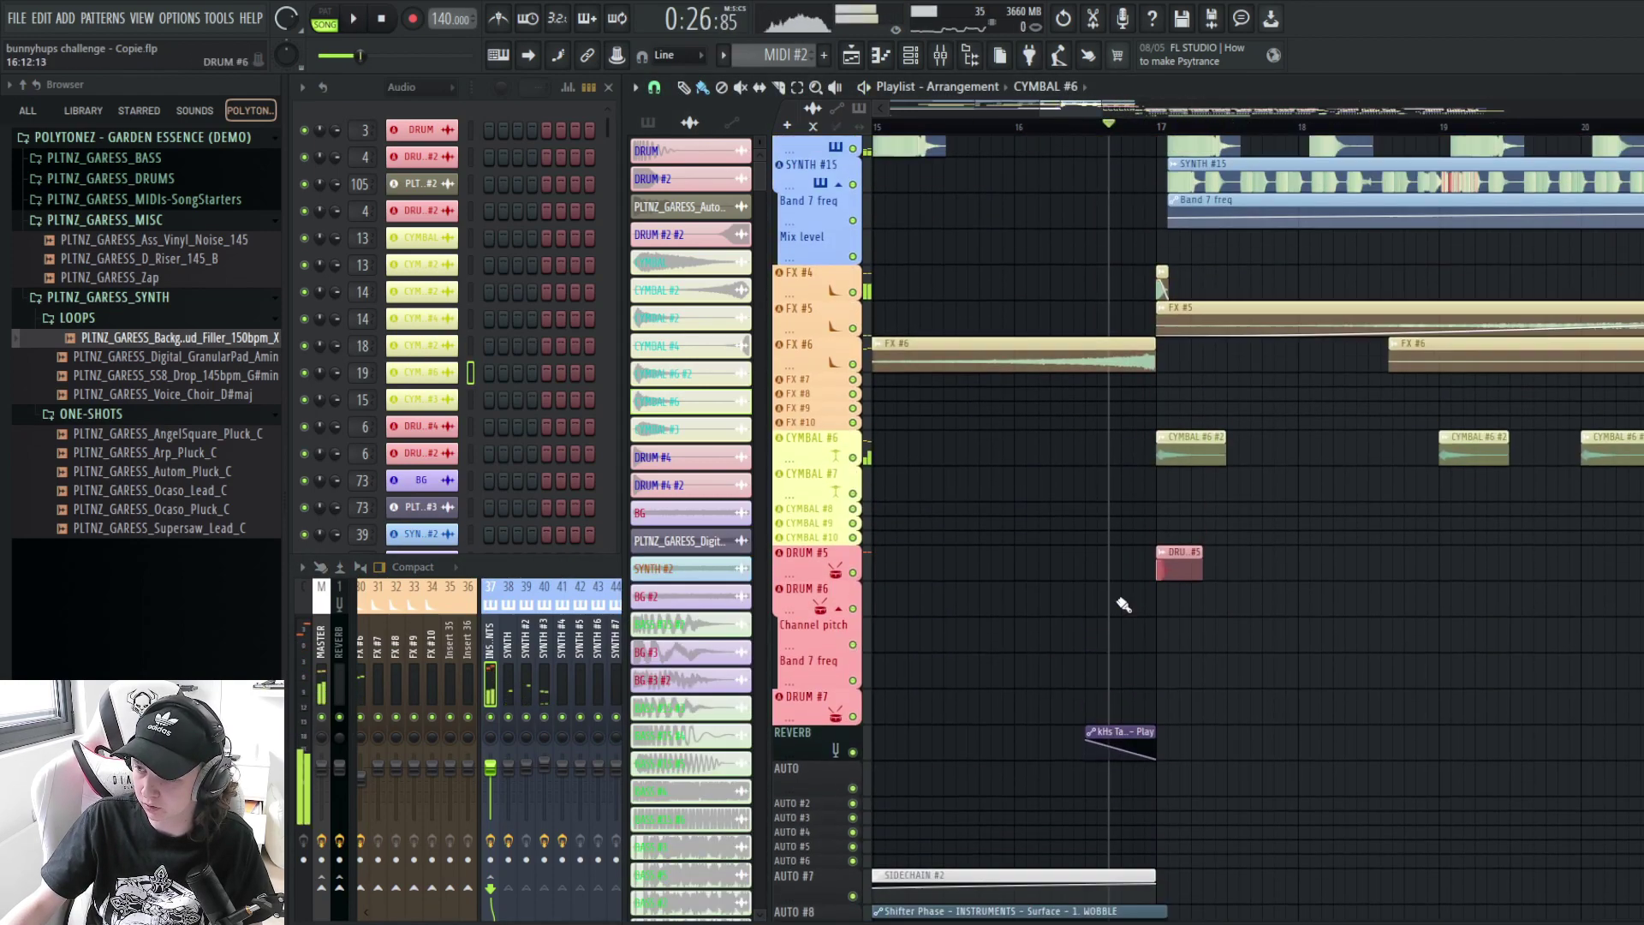
scroll(1122, 608, "up", 1)
- Look over the synth, FX, automation, MIDI and drum tracks from bar 17 onward
scroll(1011, 514, "down", 6)
scroll(940, 415, "up", 4)
scroll(942, 414, "down", 5)
scroll(1011, 478, "up", 2)
scroll(993, 522, "down", 10)
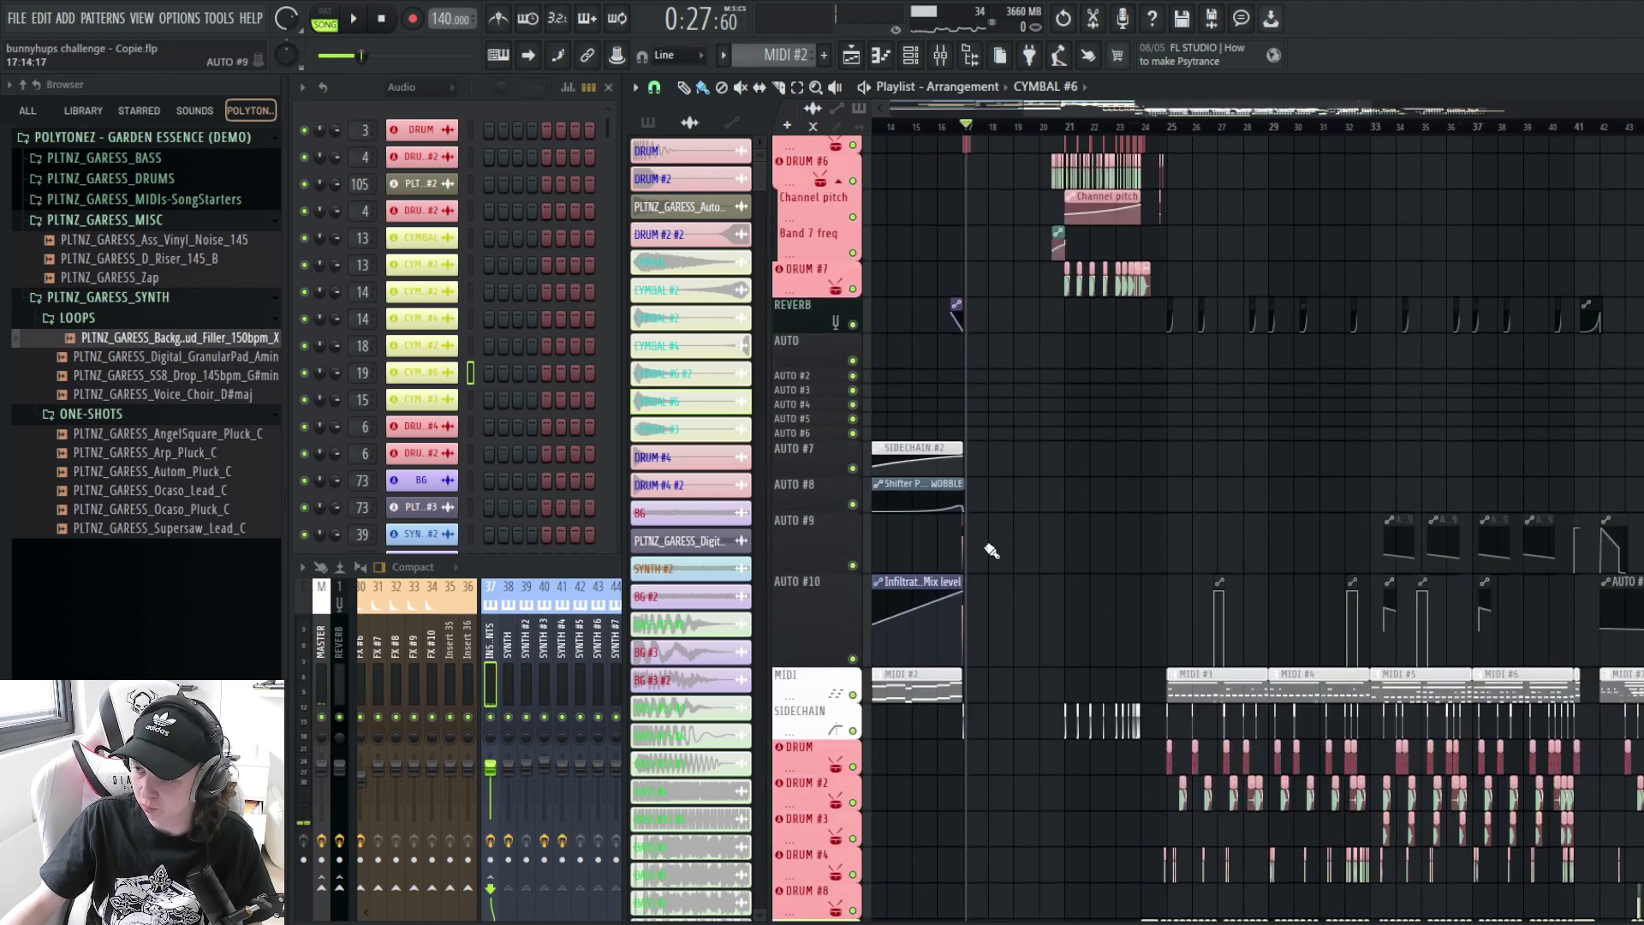
scroll(951, 551, "down", 3)
scroll(1062, 555, "up", 12)
scroll(1087, 466, "up", 3)
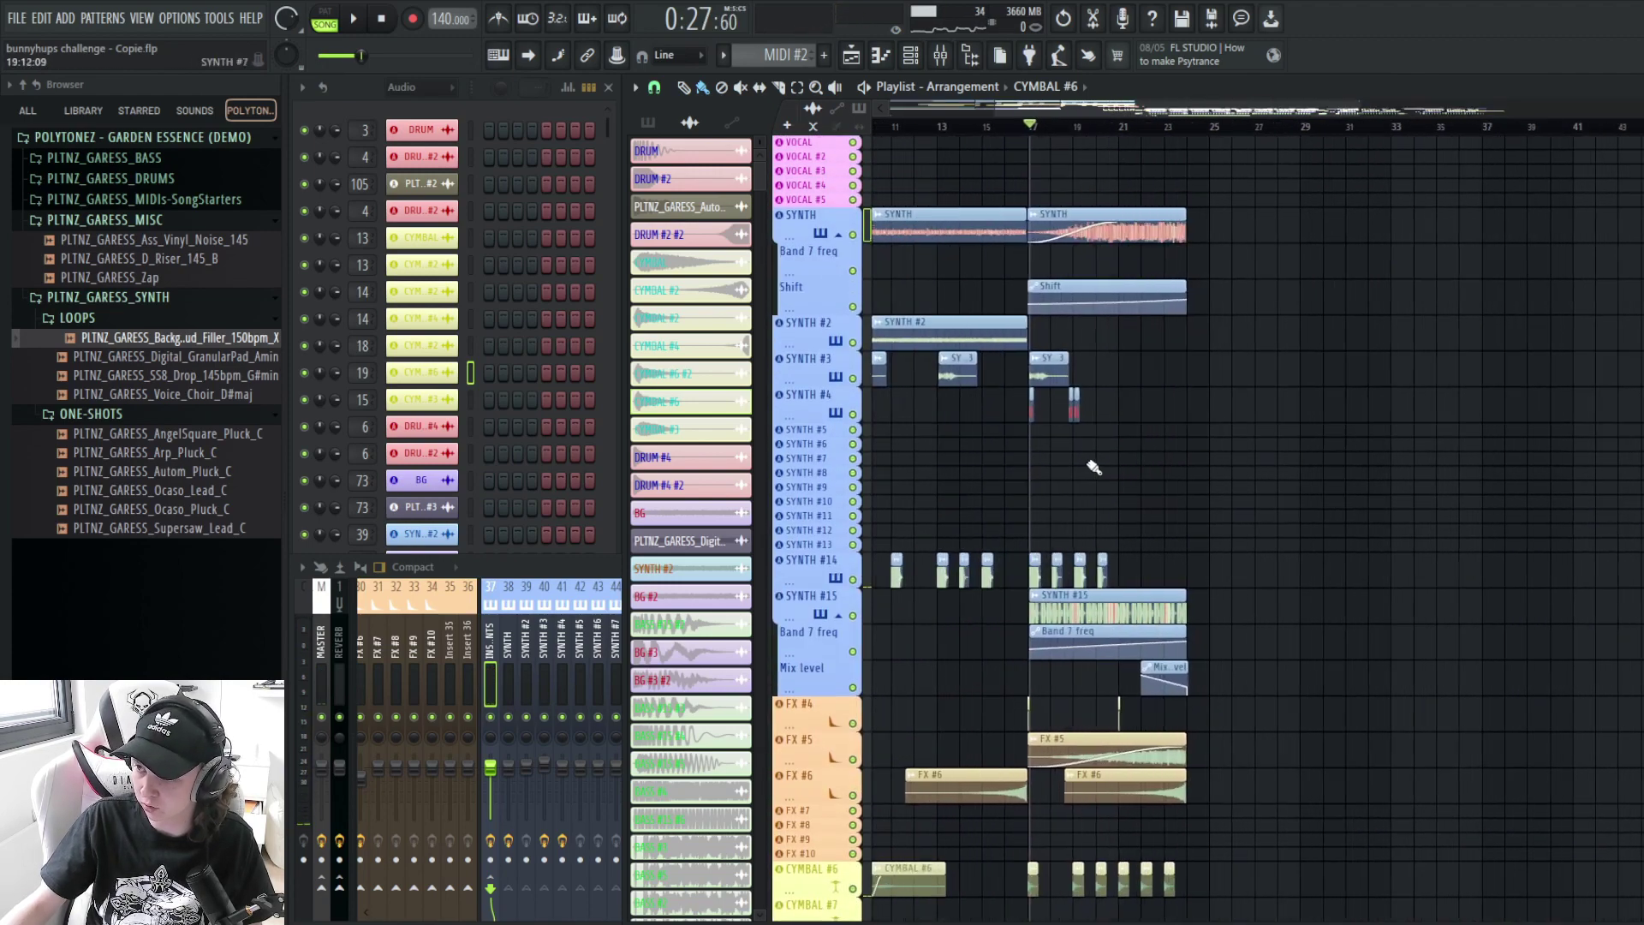
- Solo the SYNTH #4 playlist track and check its mixer track and audio clip settings at bar 17
scroll(903, 415, "up", 5)
left_click(562, 612)
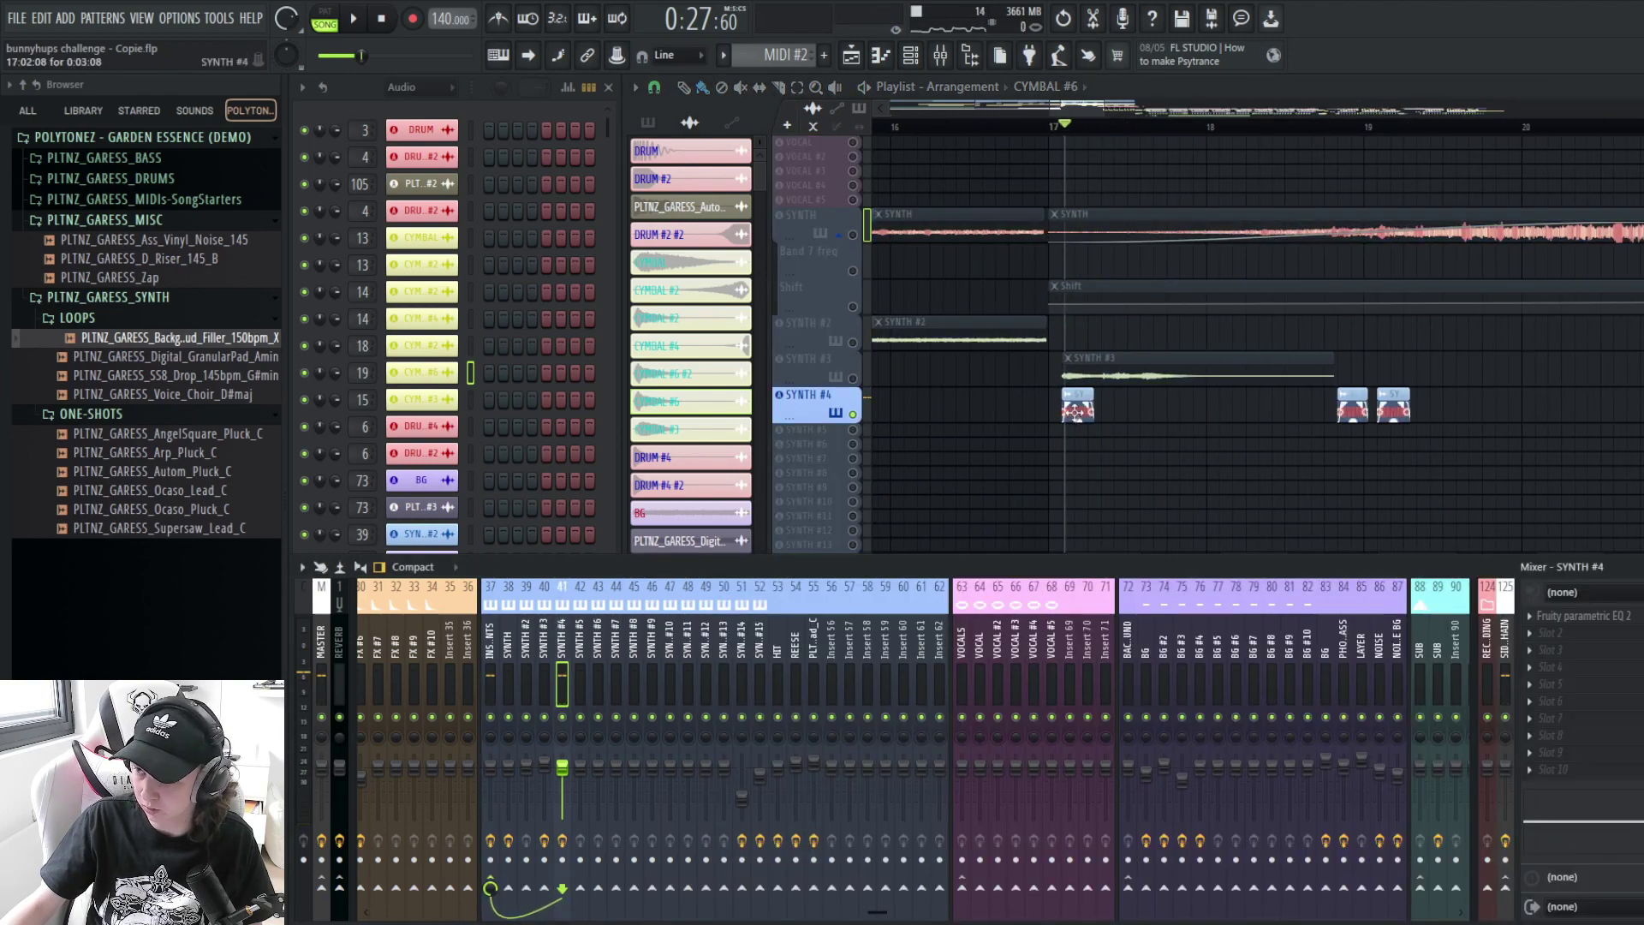
double_click(1084, 395)
left_click(811, 343)
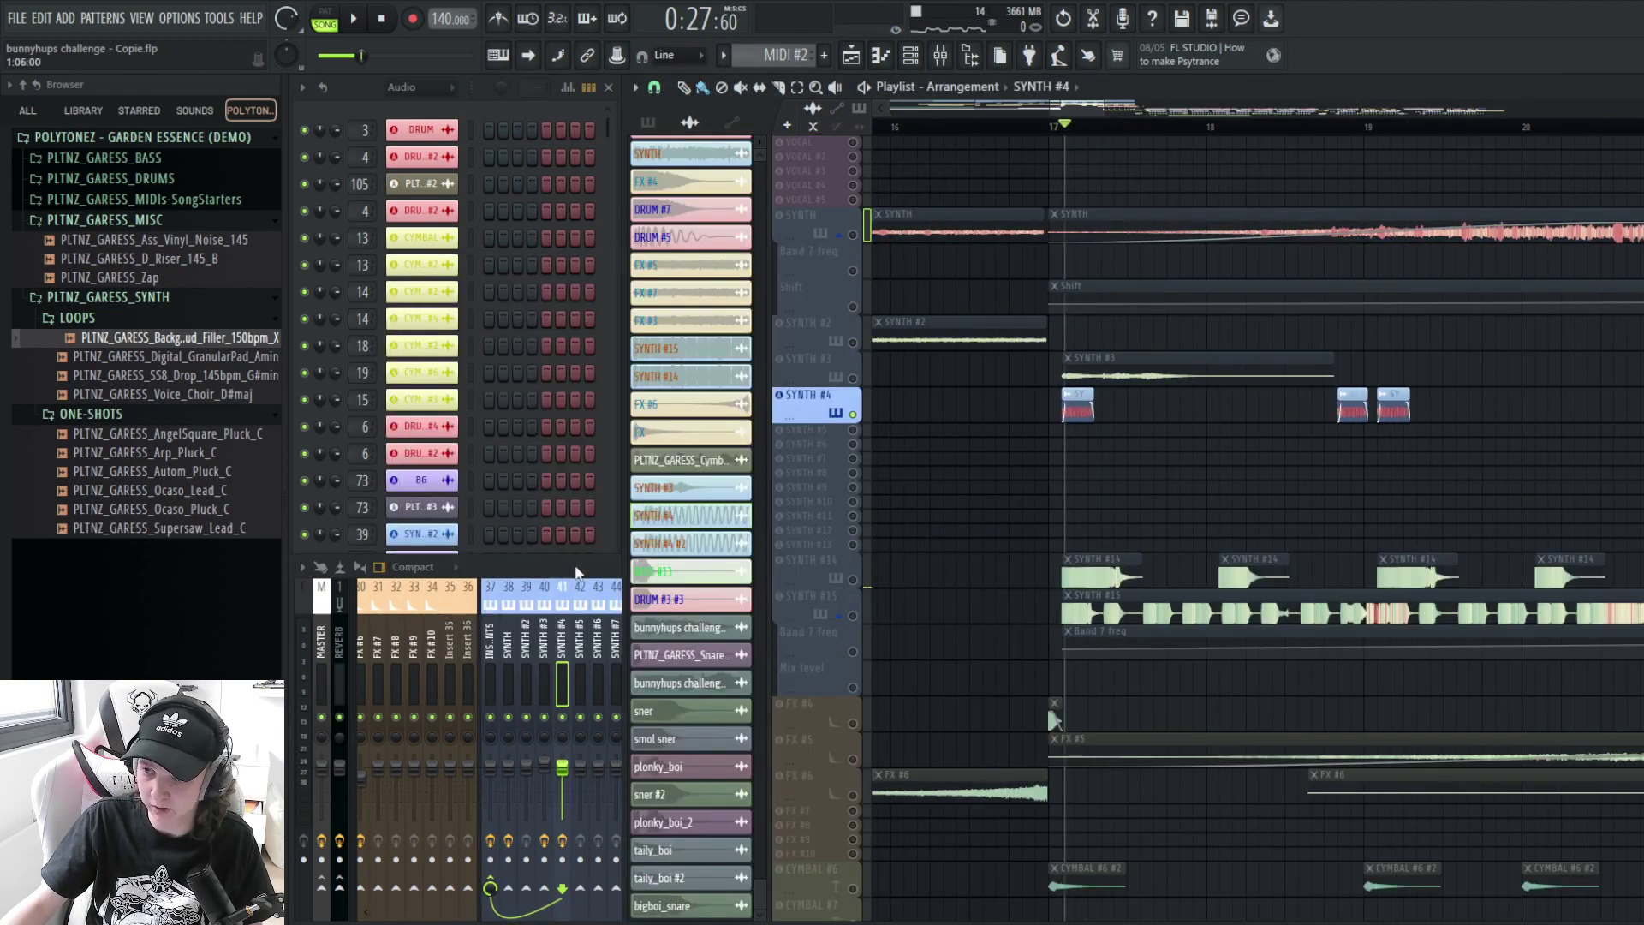
left_click(577, 574)
left_click(1016, 262)
left_click(1236, 435)
- Solo SYNTH #15 with its Band 7 freq and Mix level automation and play it from bar 17 on its mixer track
scroll(1050, 646, "down", 2)
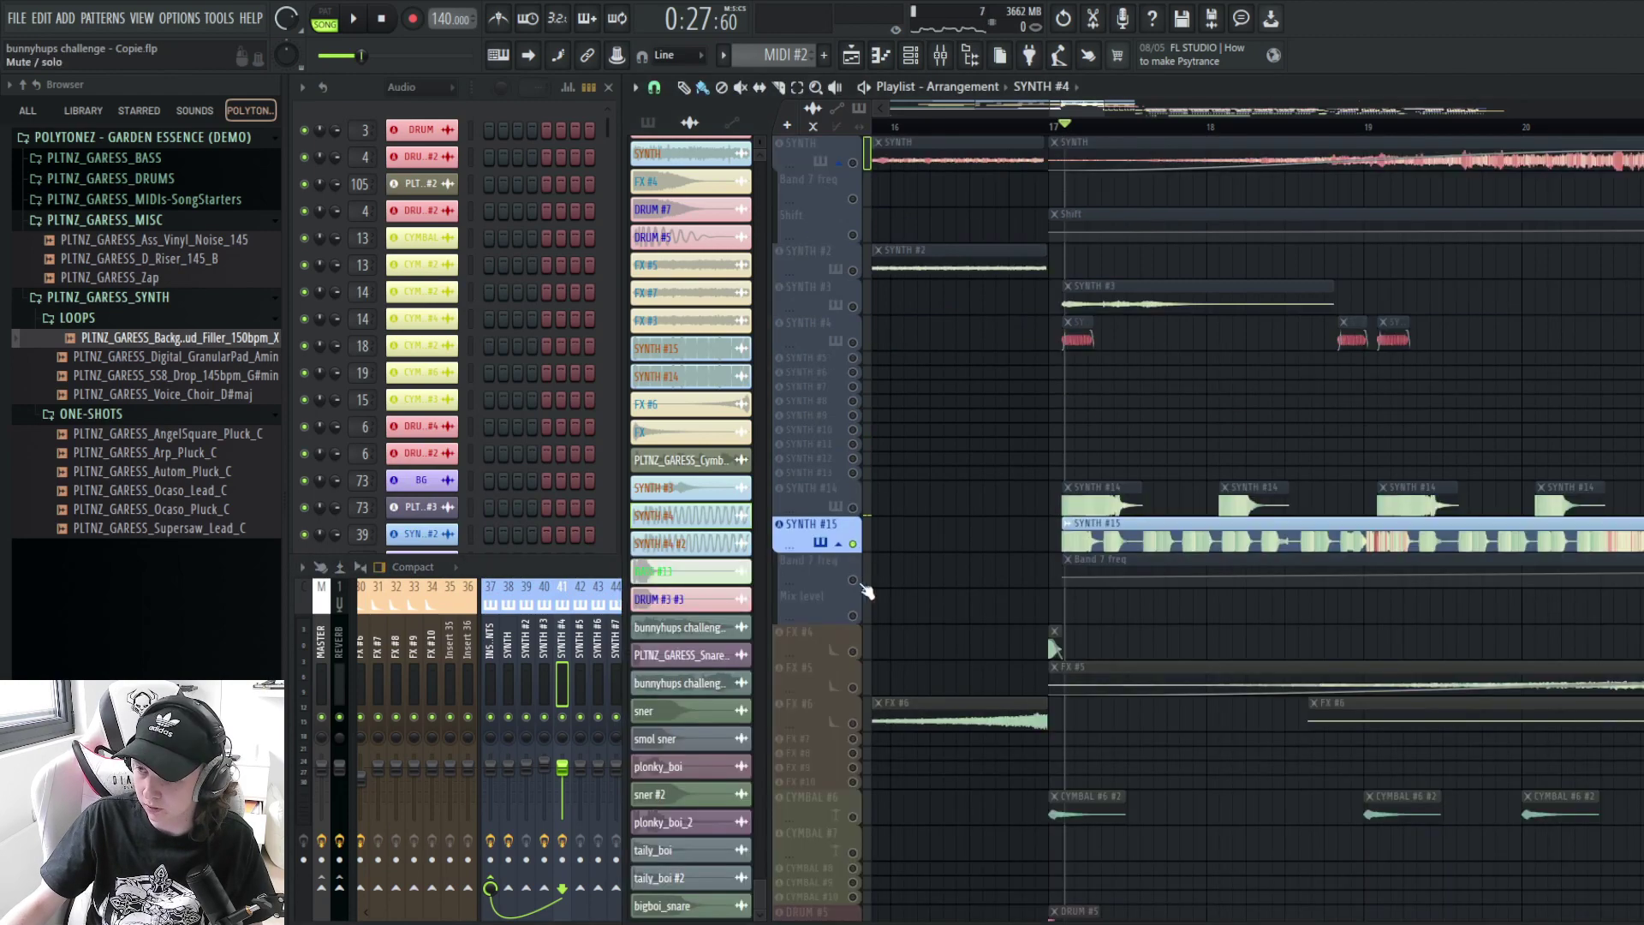
scroll(1080, 651, "down", 8)
scroll(1405, 609, "up", 8)
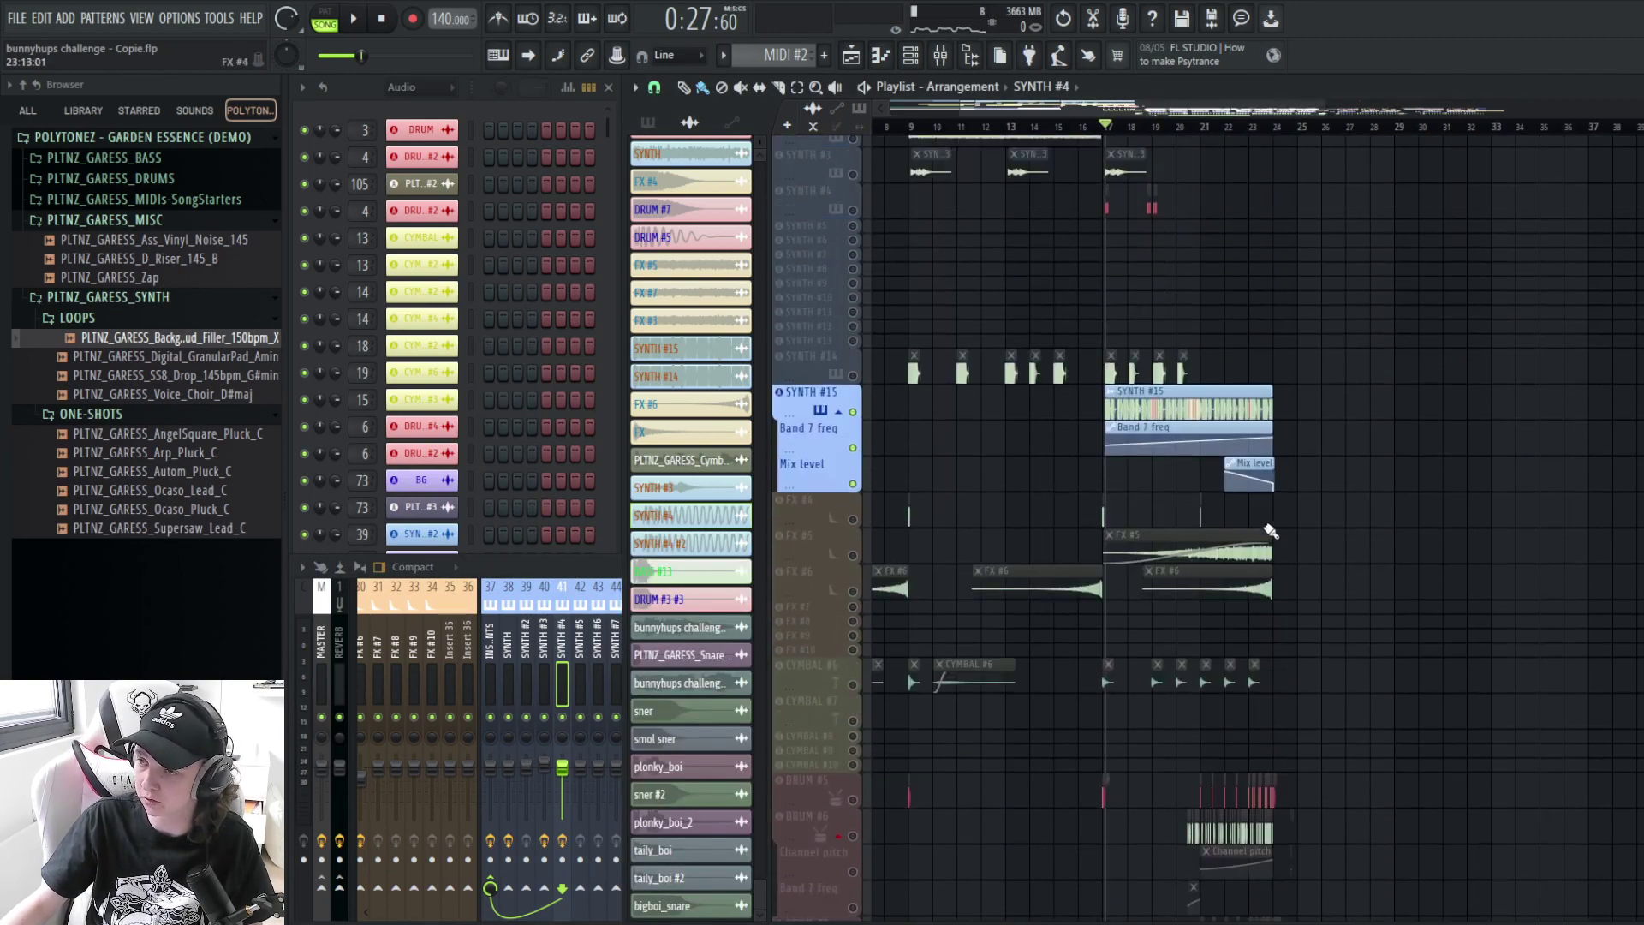
scroll(1208, 506, "up", 3)
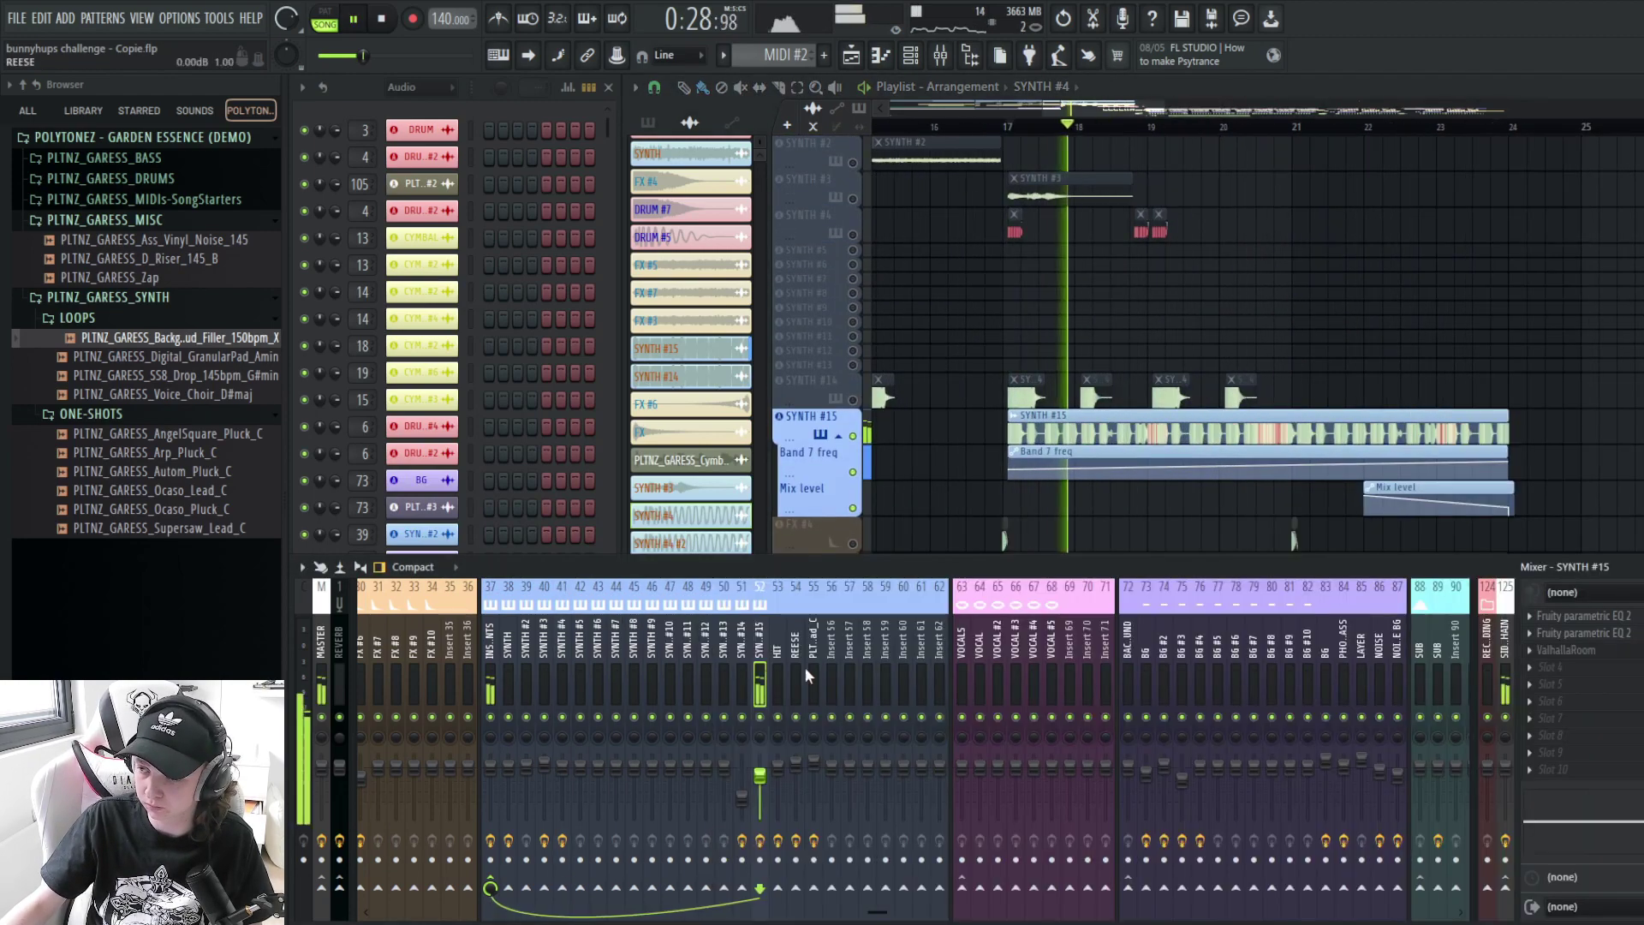
key("space")
- Play the later part of the SYNTH #15 clip around bars 21 to 23 to hear its automation
middle_click(1330, 463)
left_click(1373, 125)
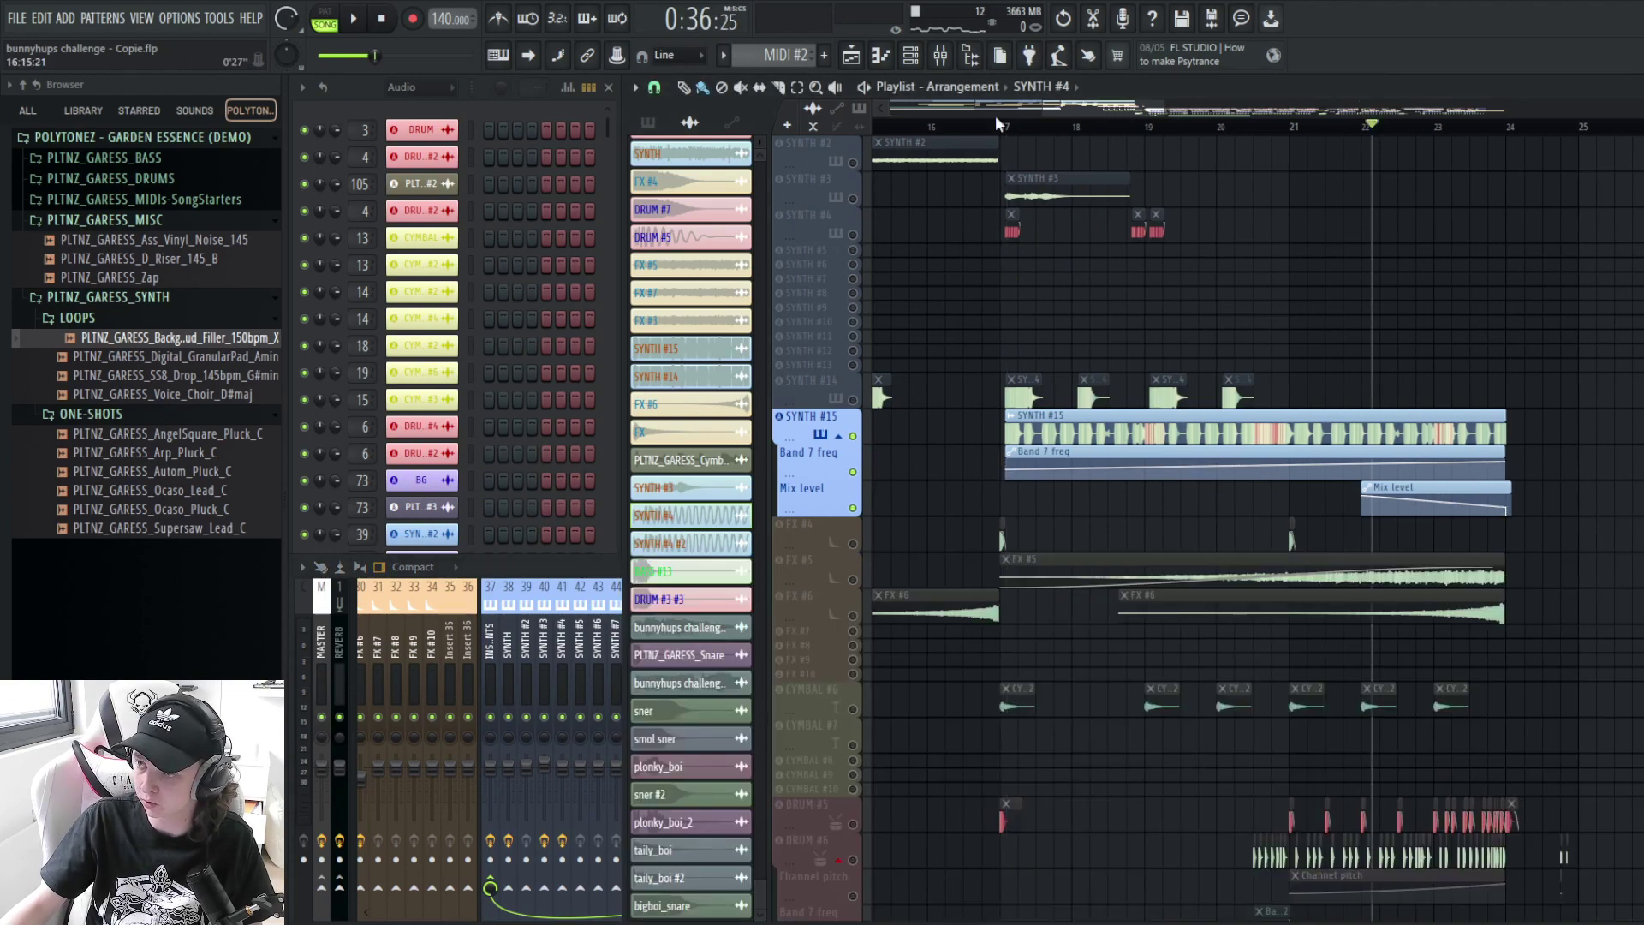
key("space")
left_click(1335, 130)
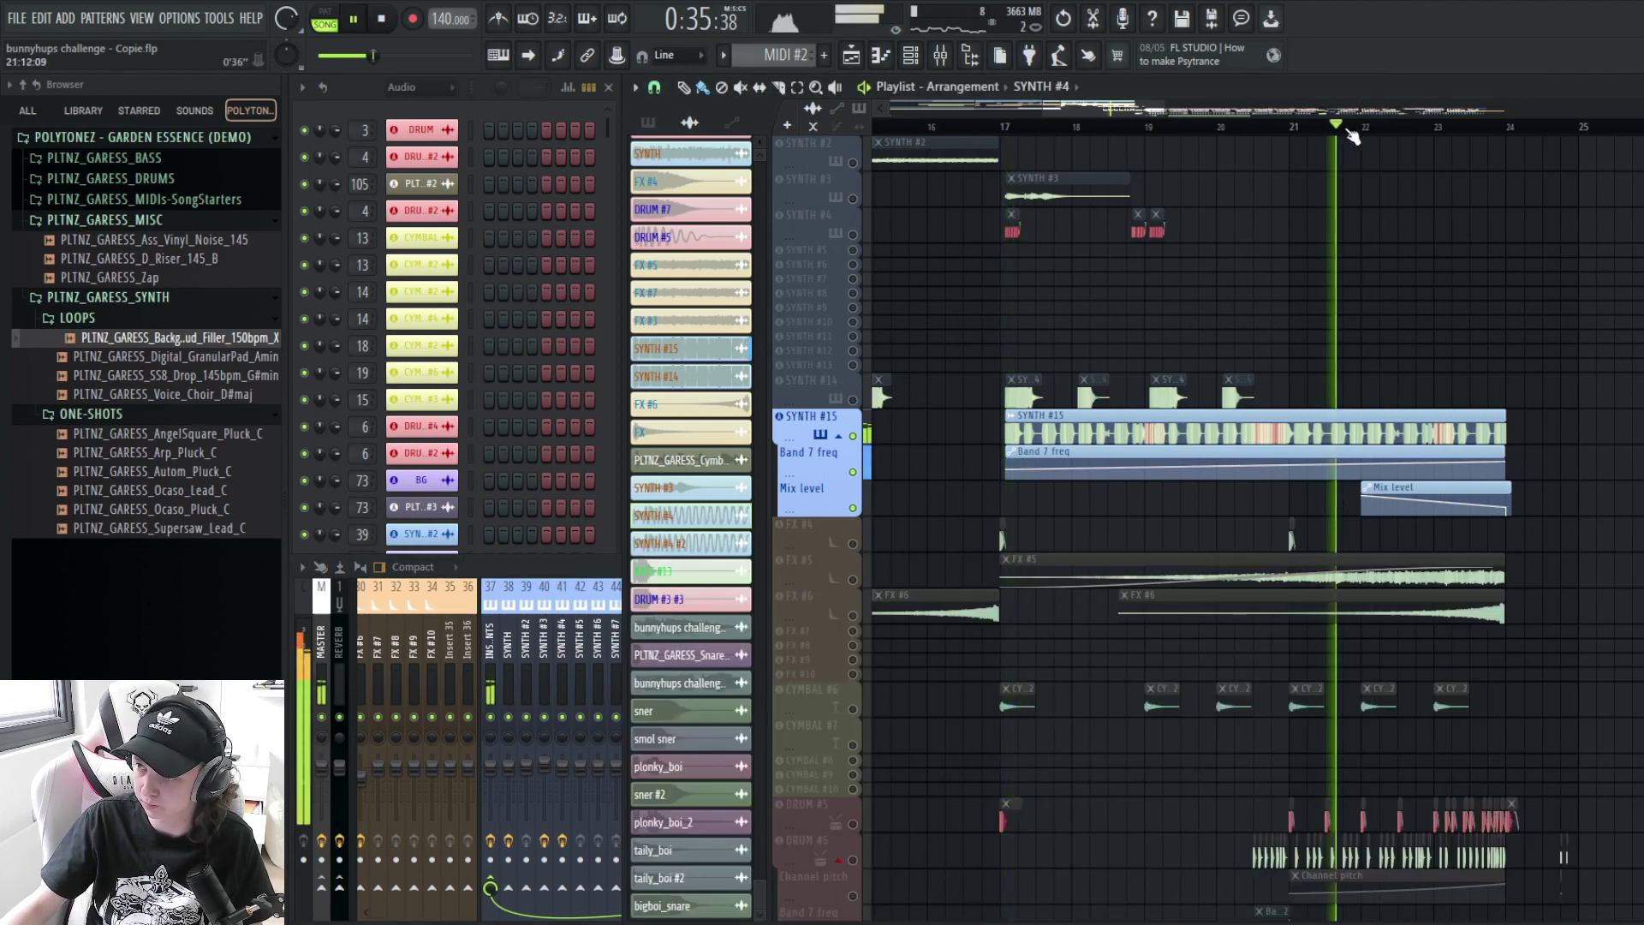
left_click(1446, 131)
- Solo the DRUM #6, DRUM #5 and DRUM #7 playlist tracks in turn and listen to the drum build-up between bars 20 and 24
right_click(853, 465)
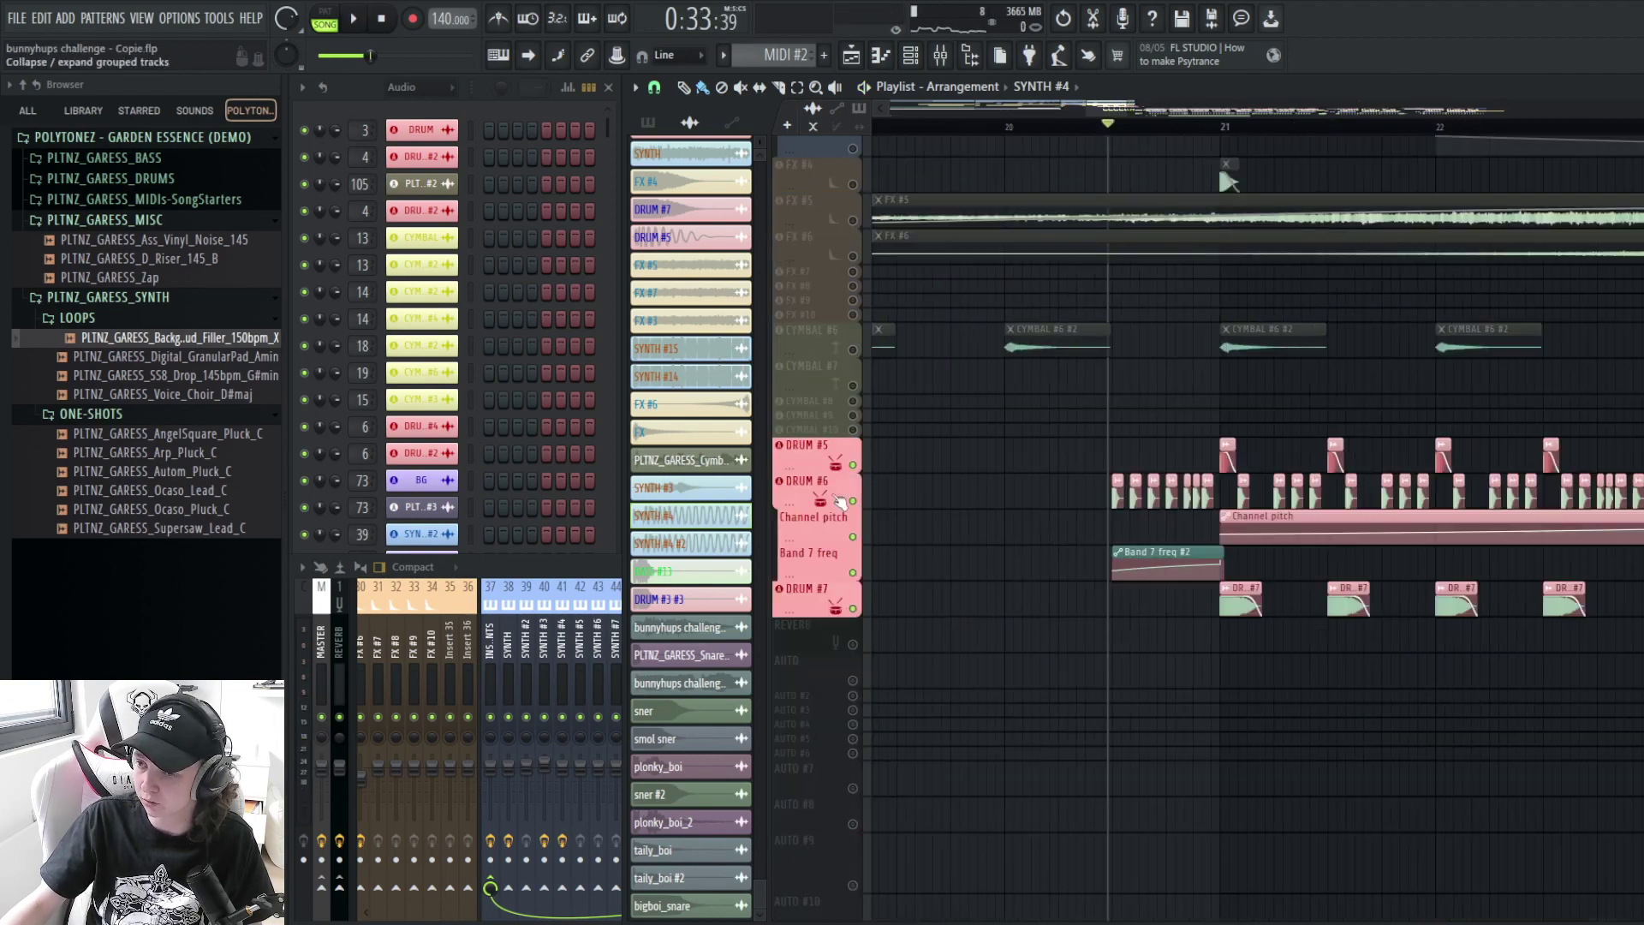
left_click(839, 501)
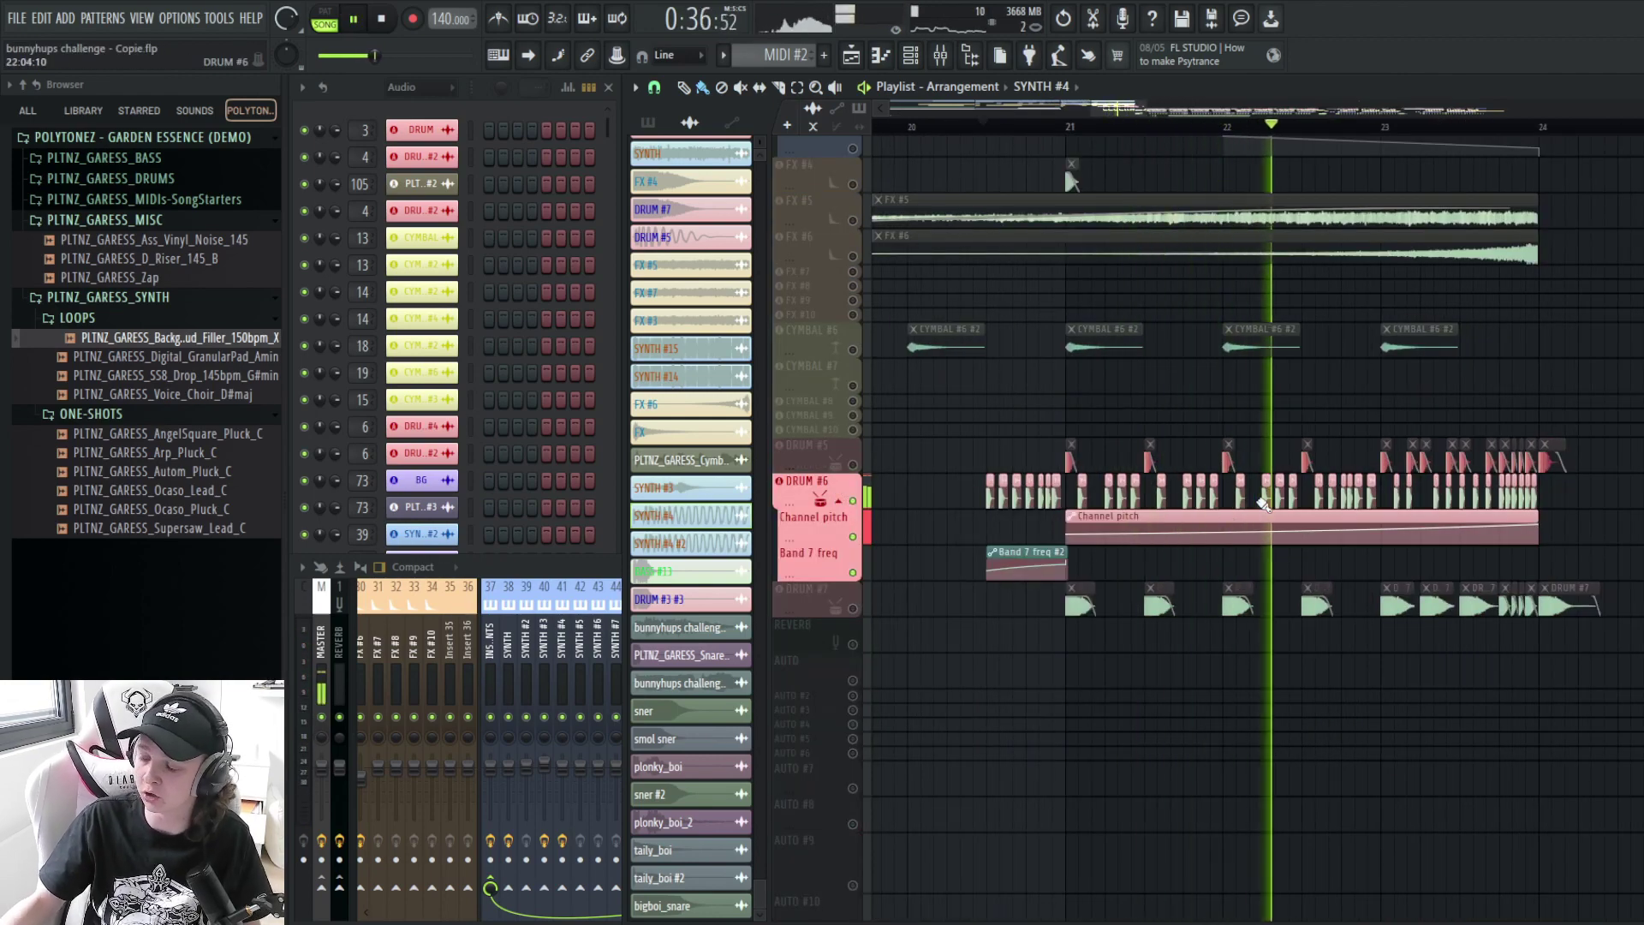
key("space")
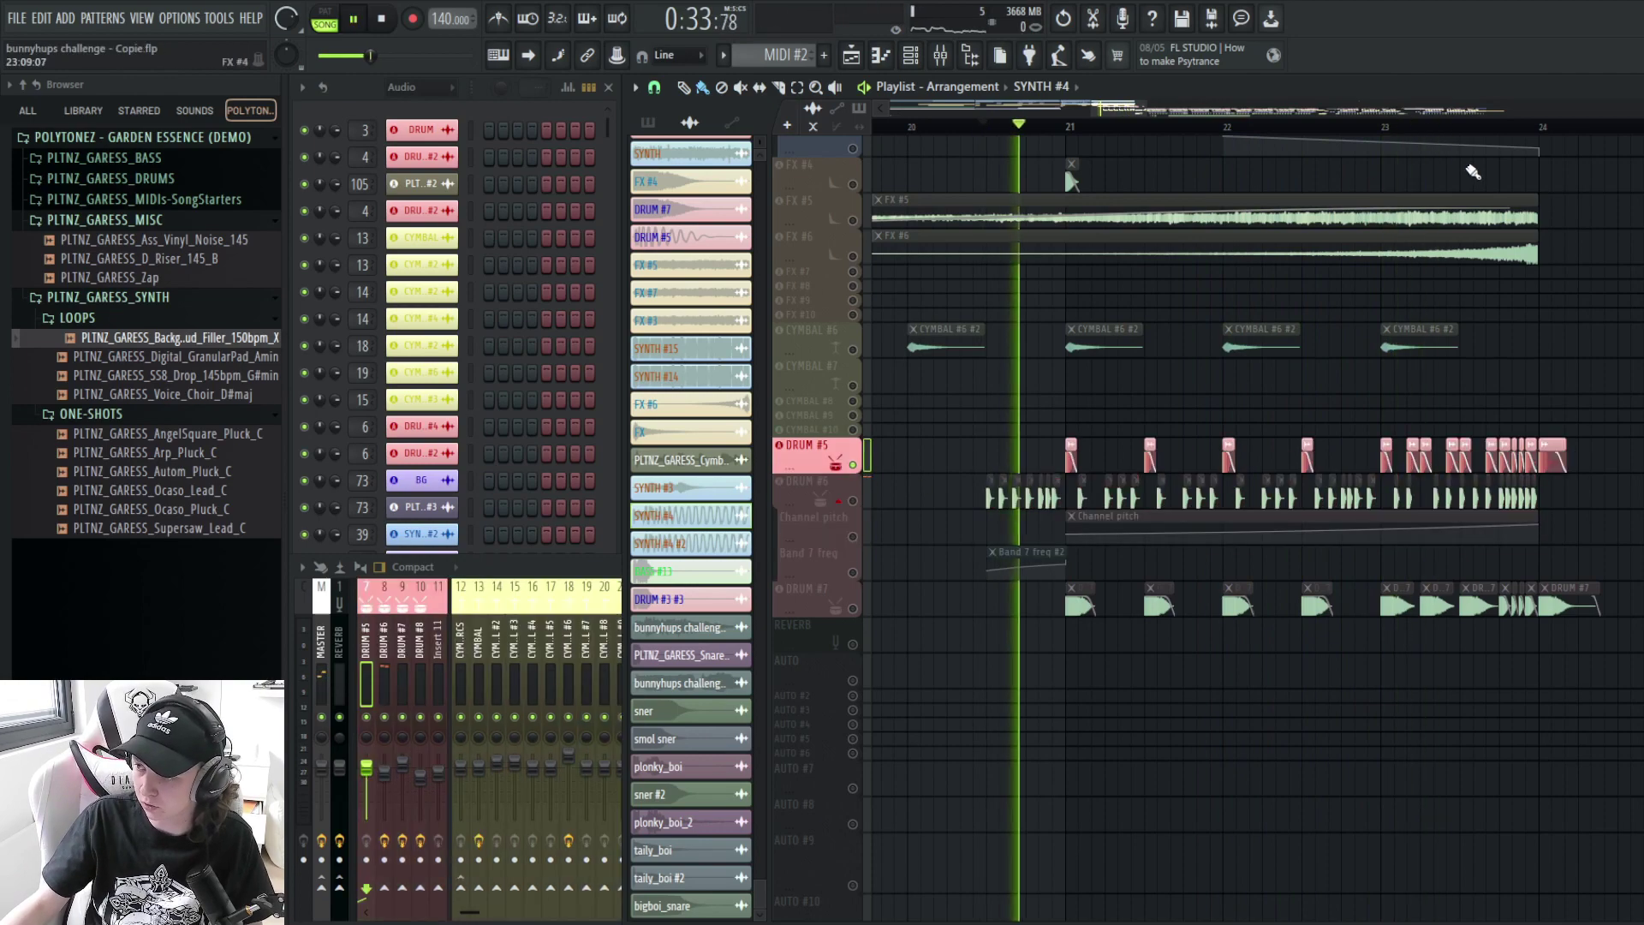
left_click(1376, 127)
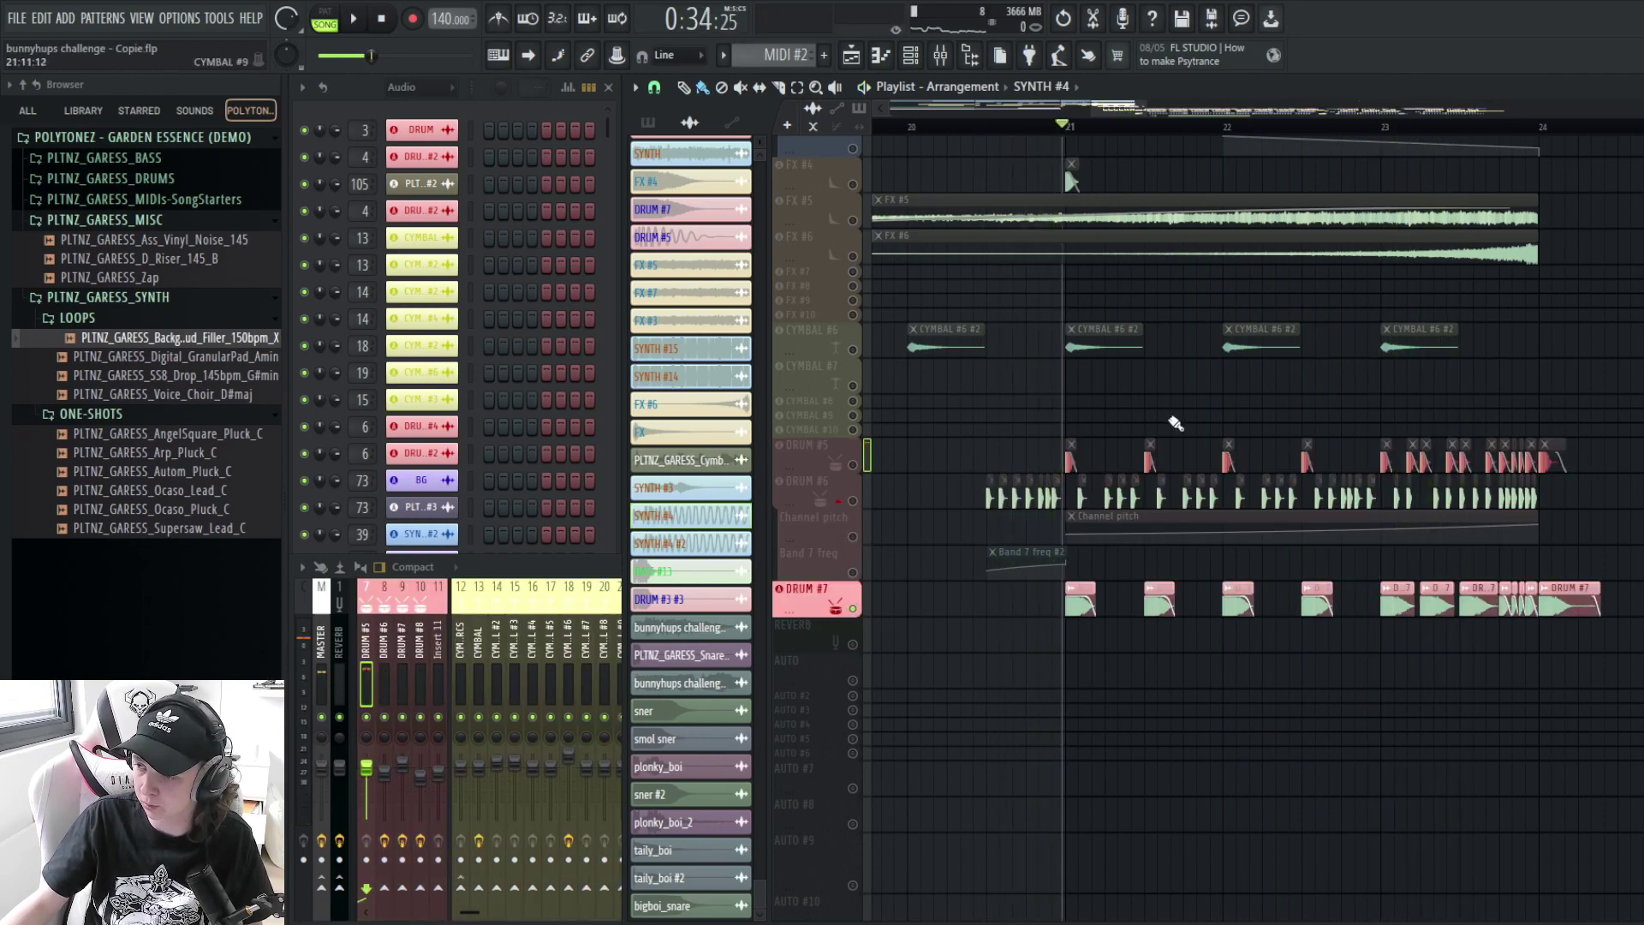
- Unmute the DRUM #5, DRUM #6 and DRUM #7 playlist tracks together and play the drum build-up from bar 21
key("space")
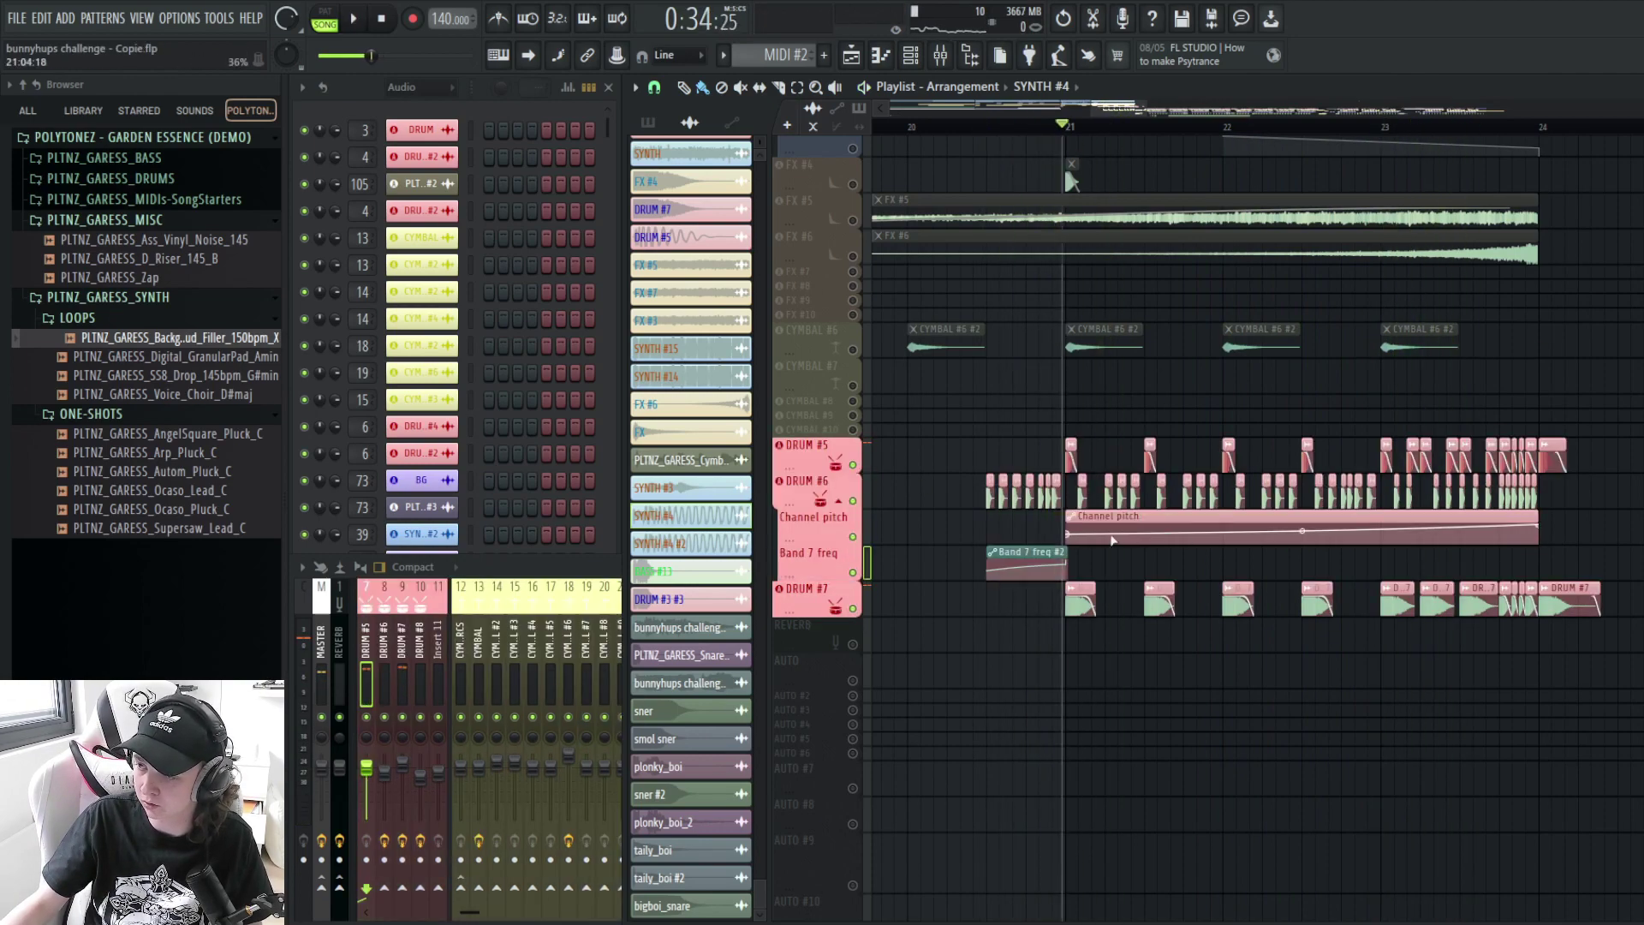
key("space")
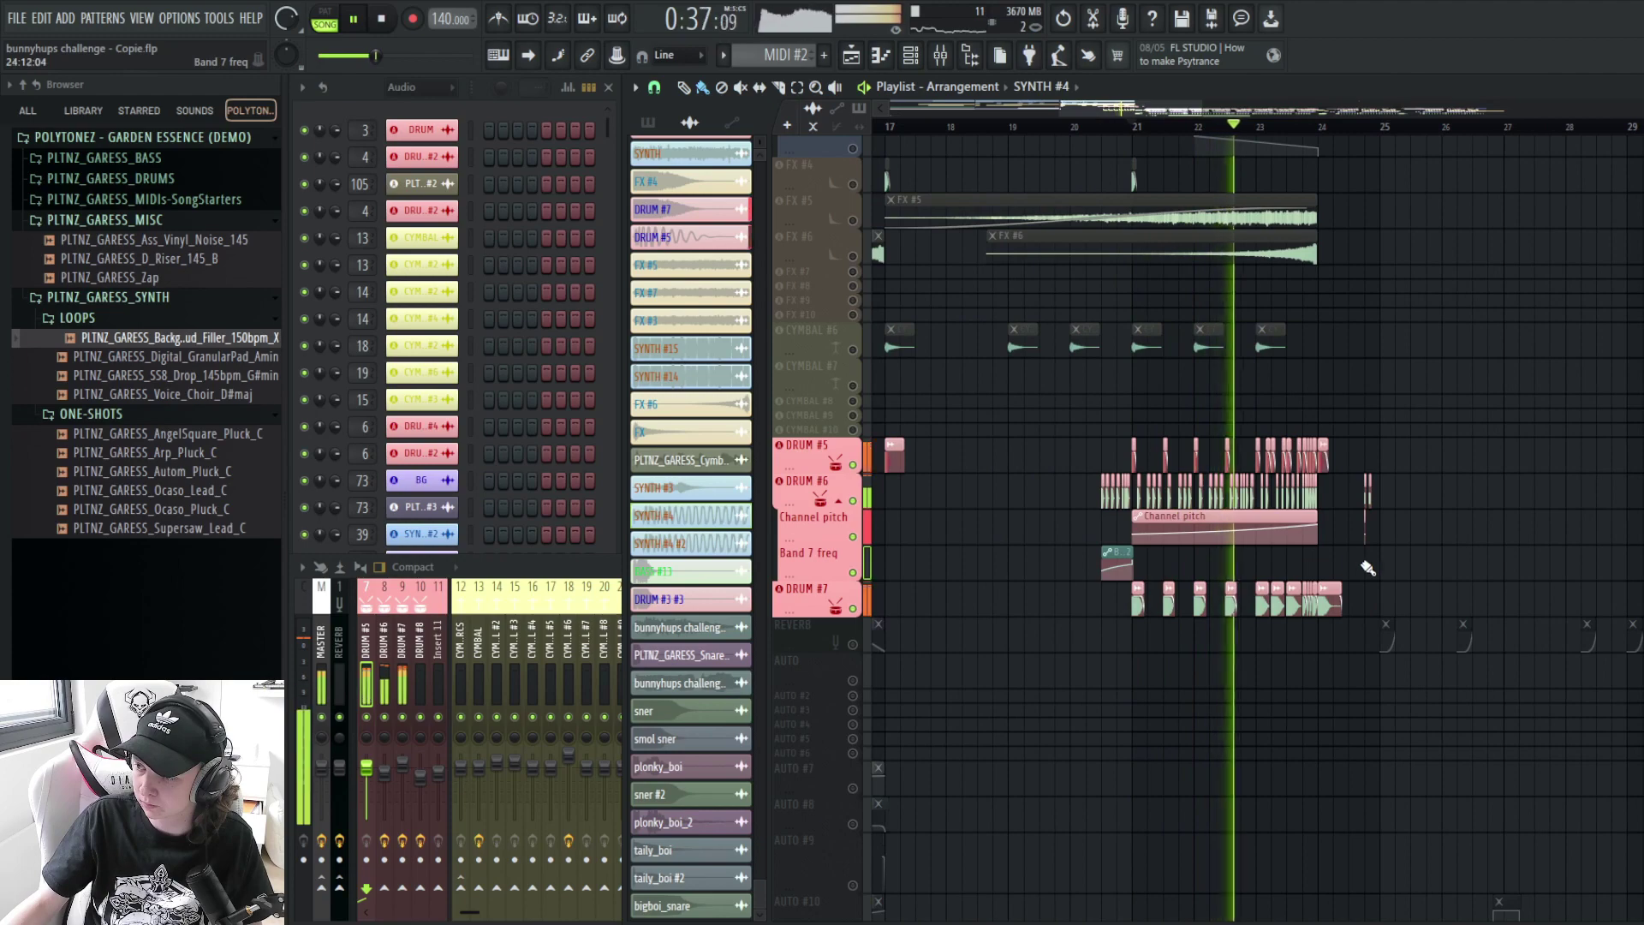
scroll(1362, 568, "down", 1)
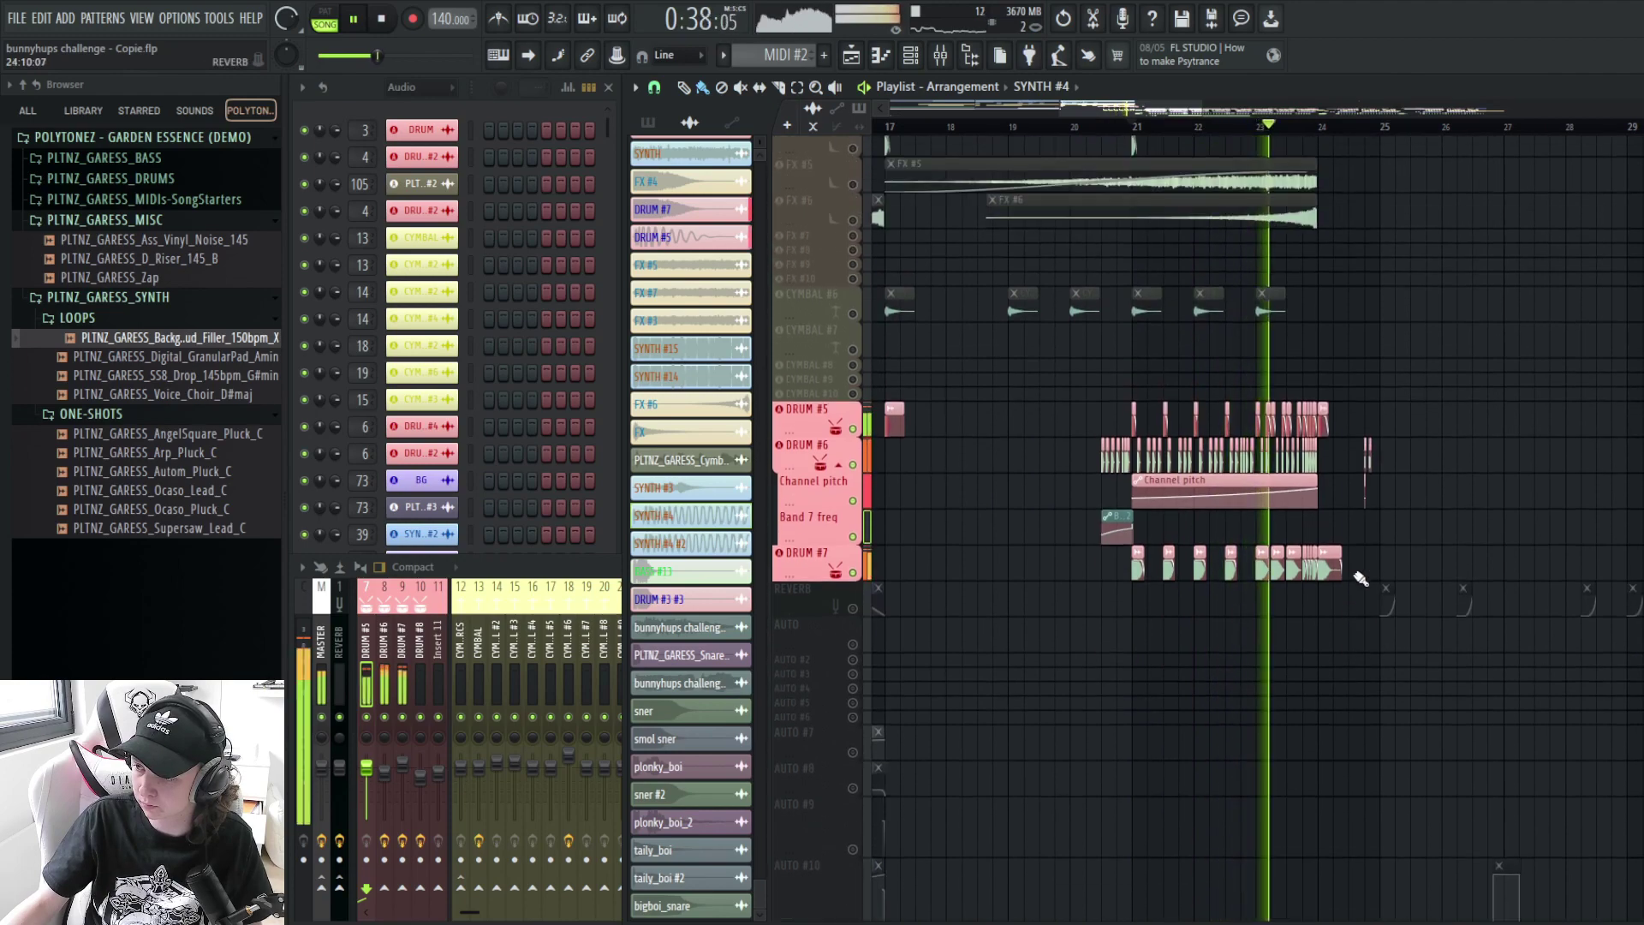
key("space")
- Solo the CYMBAL #2 playlist track and play its clips from bar 21
scroll(866, 471, "up", 8)
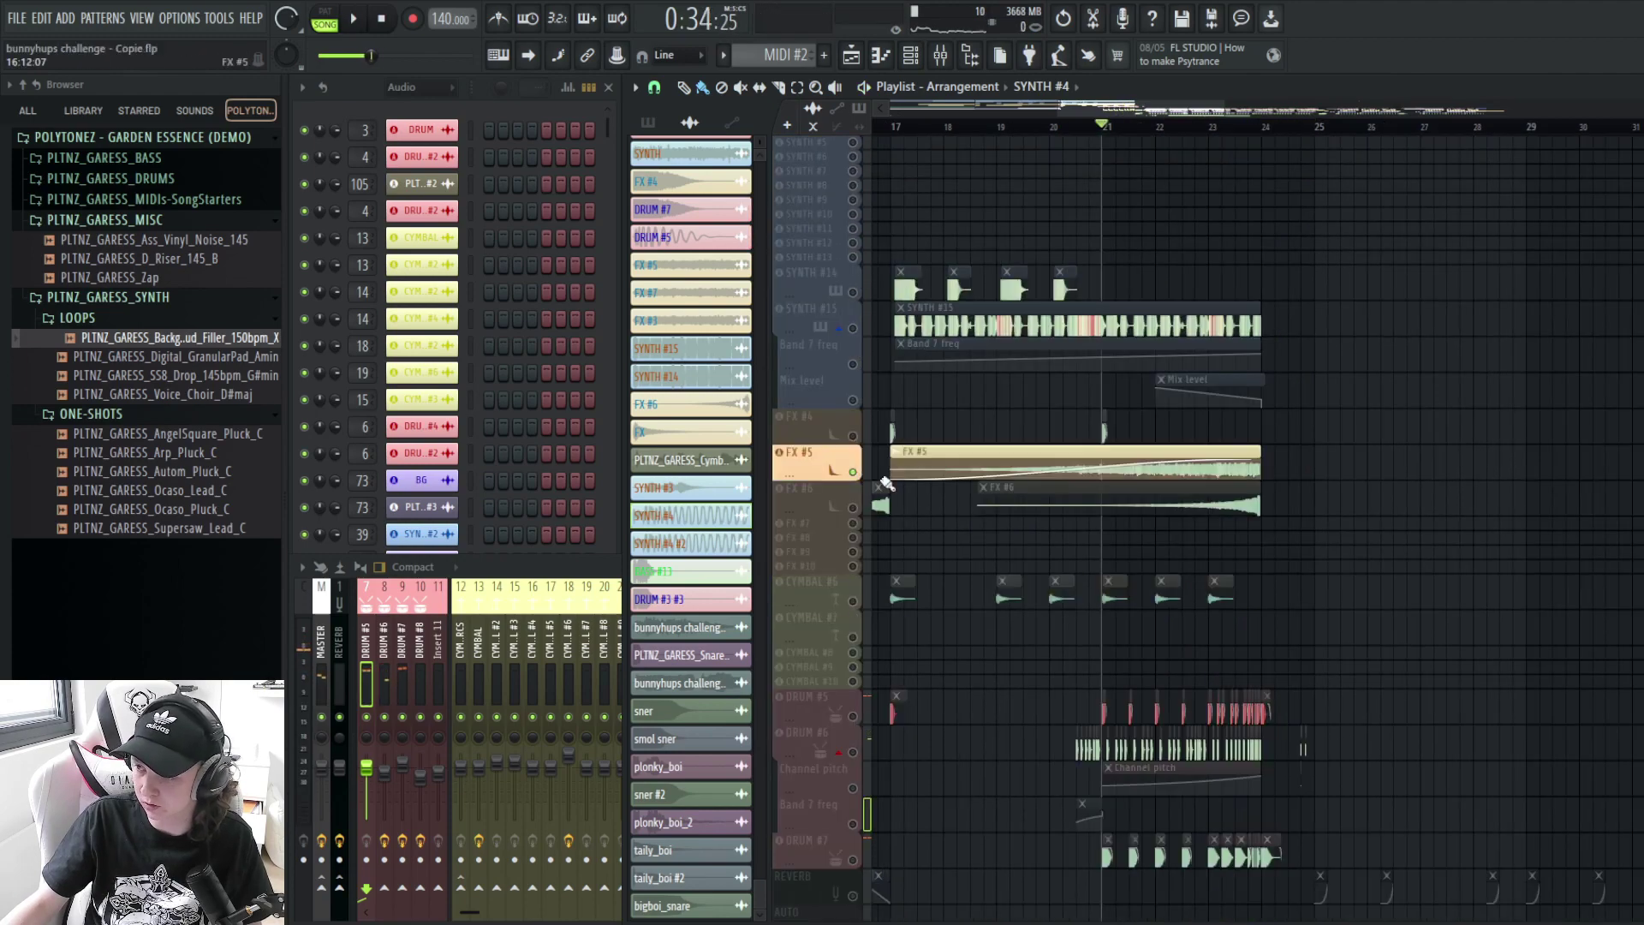
left_click(855, 511)
scroll(1188, 649, "up", 10)
scroll(1201, 661, "down", 5)
scroll(1212, 655, "up", 3)
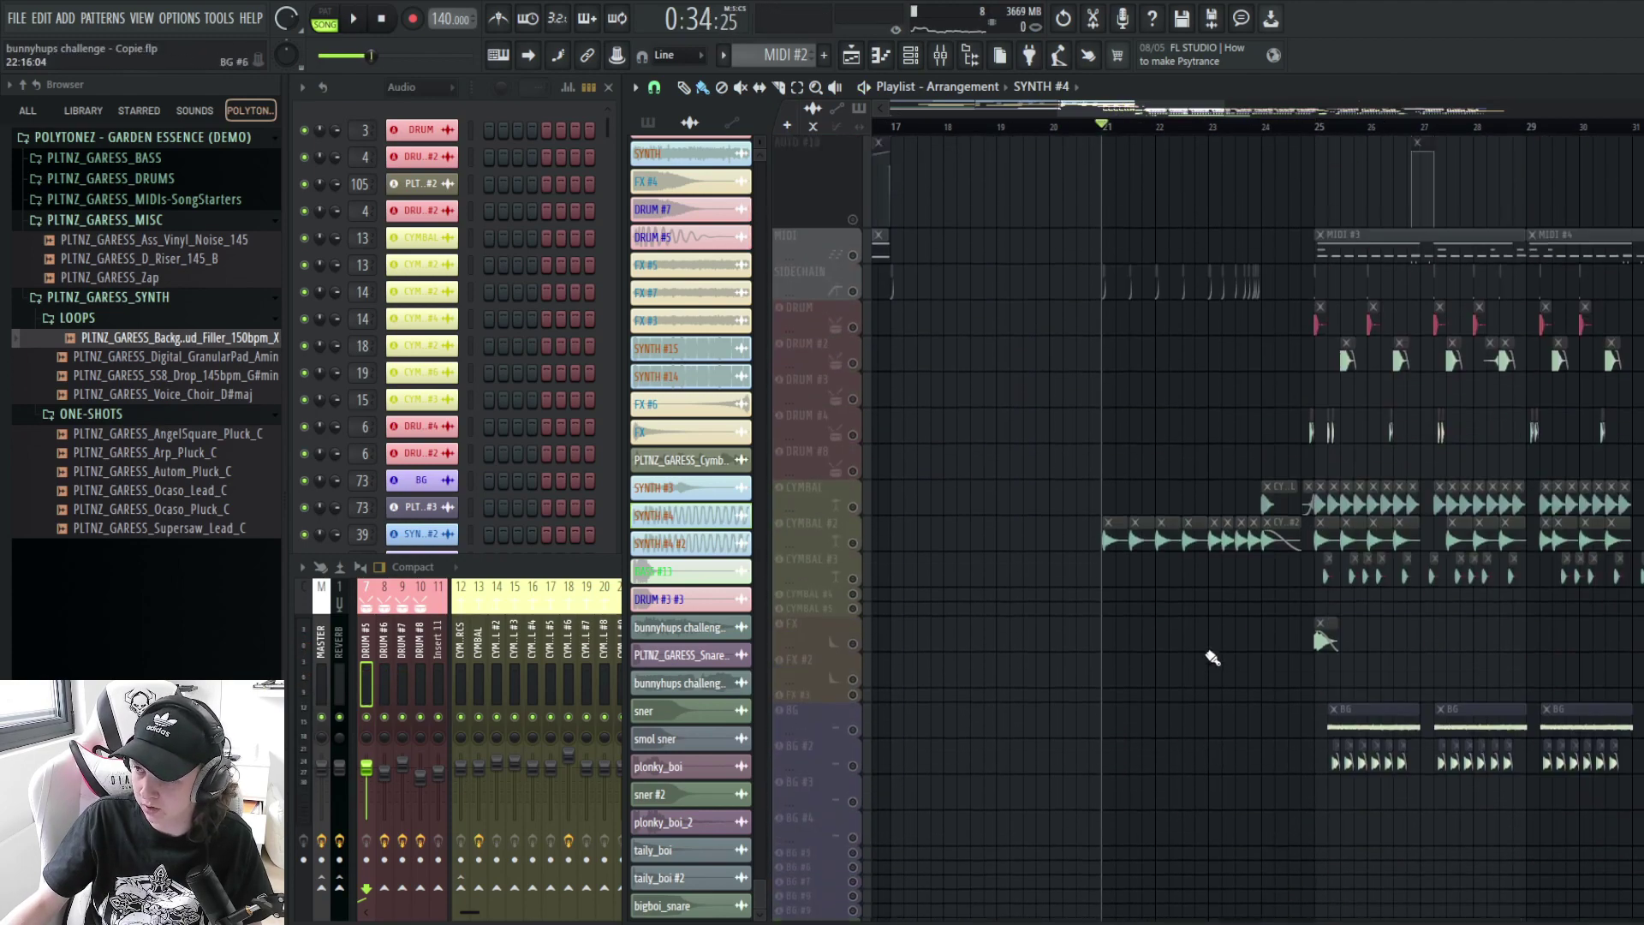
scroll(1071, 615, "up", 3)
left_click(854, 549)
key("space")
scroll(1156, 551, "up", 1)
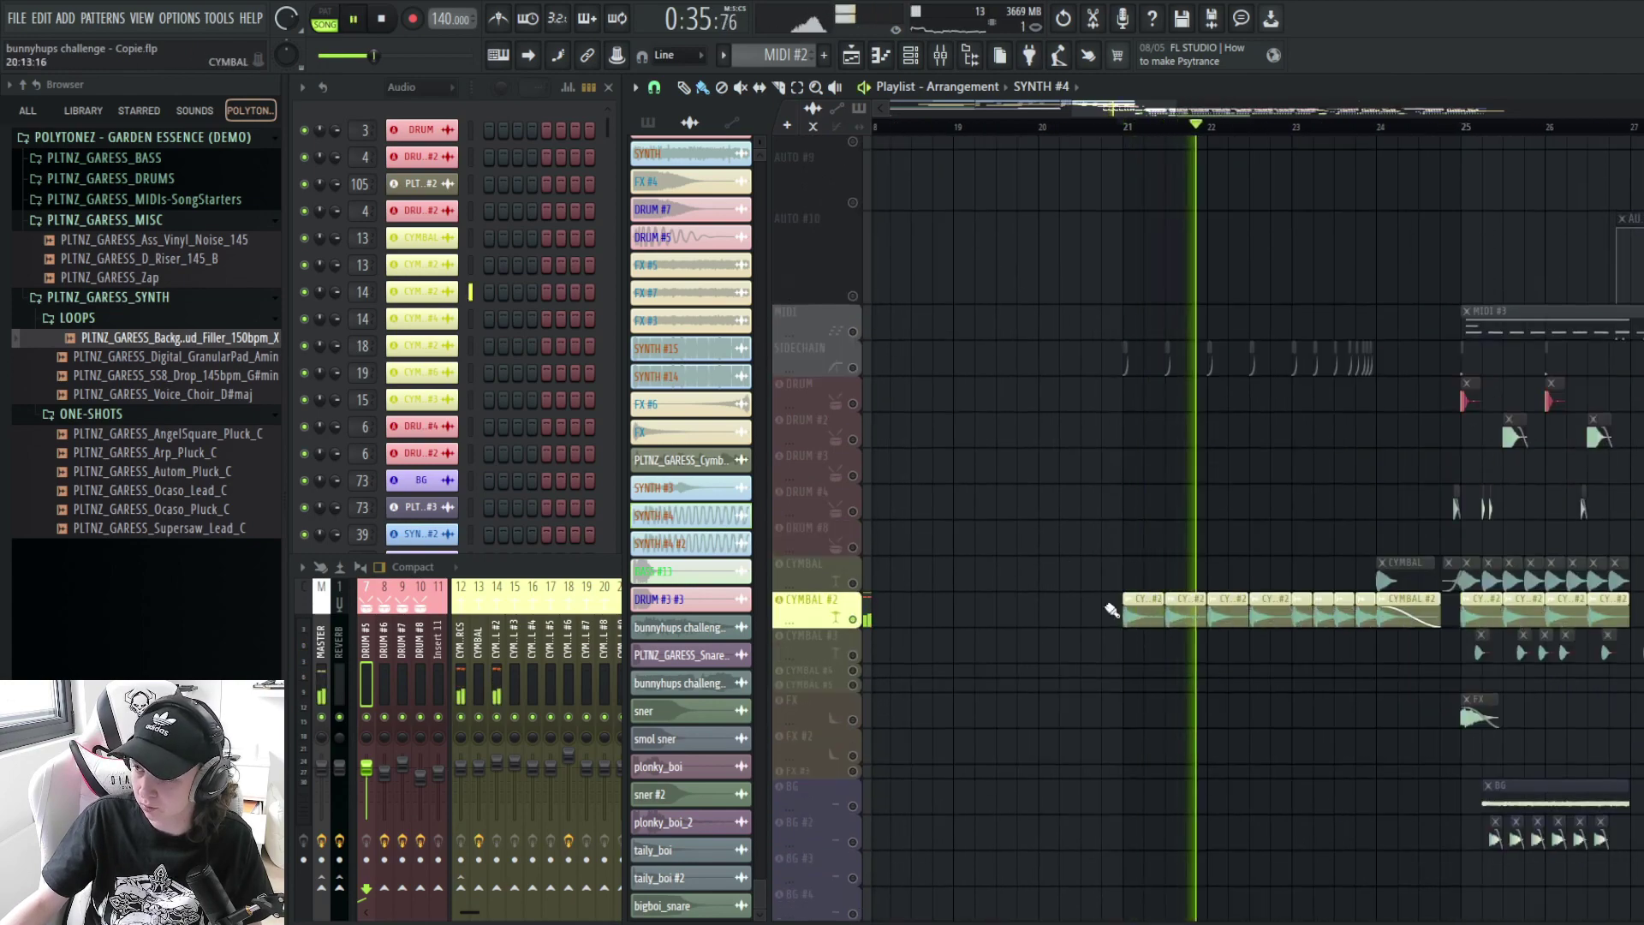
key("space")
- Solo the FX #5 playlist track and listen to its clip from bar 17 onward on its mixer track
scroll(1182, 709, "down", 8)
left_click(854, 473)
scroll(1038, 117, "down", 4)
scroll(1078, 176, "up", 2)
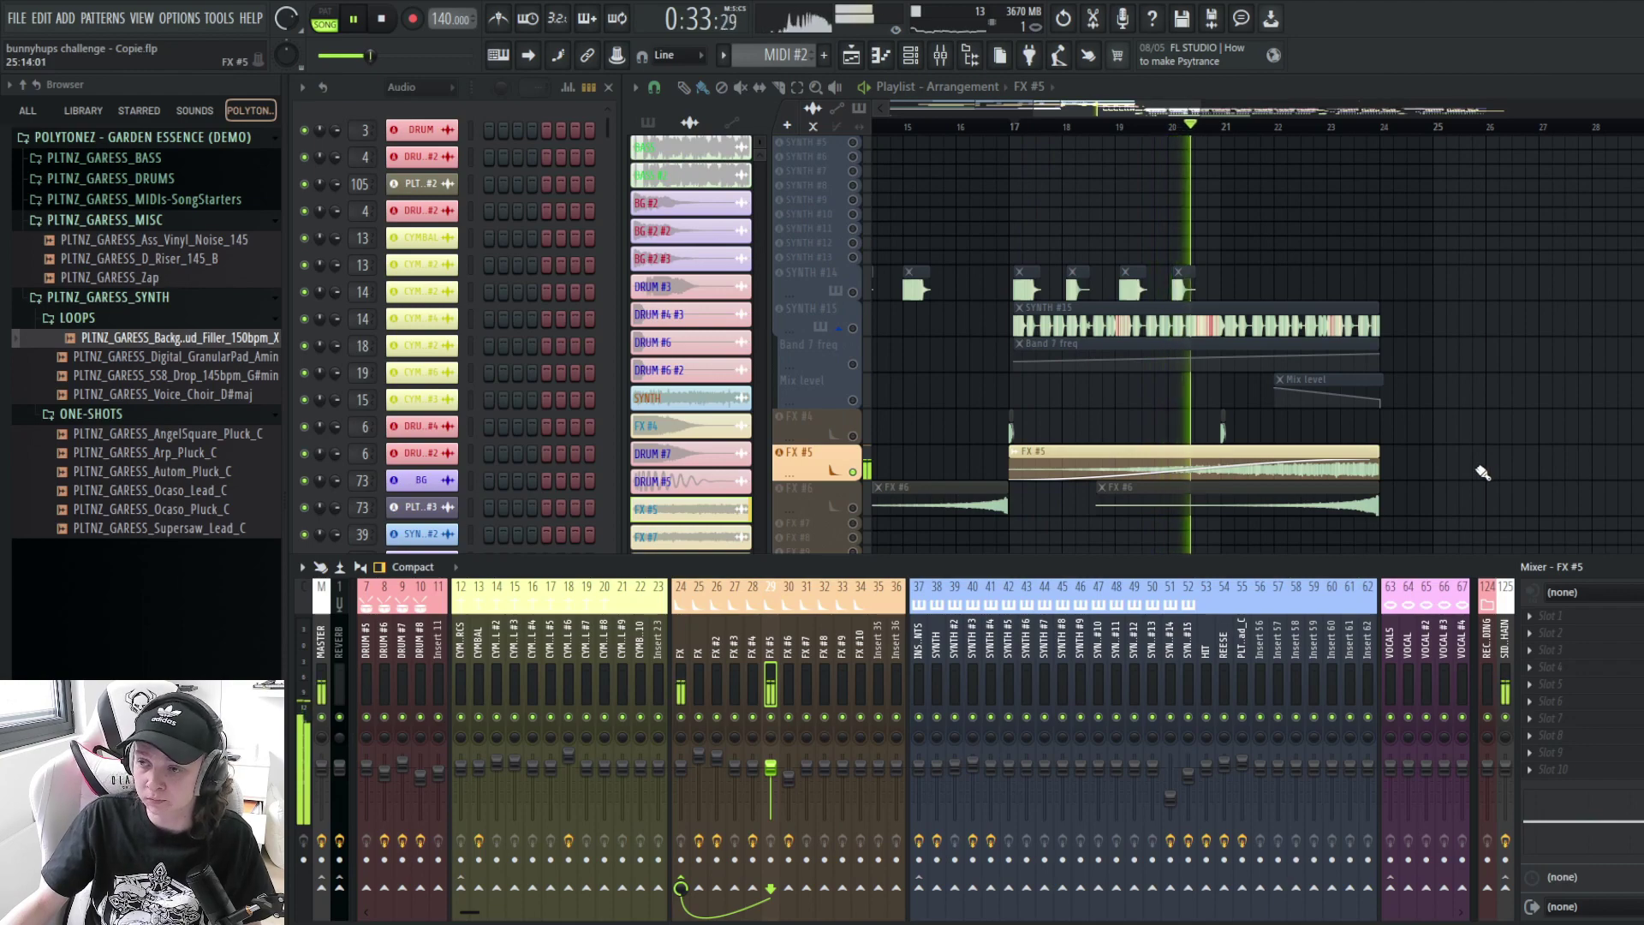
right_click(1480, 471)
key("space")
- Look over the unsoloed drop layers and play the full transition into the drop from bar 24
scroll(1448, 488, "down", 9)
scroll(985, 480, "down", 2)
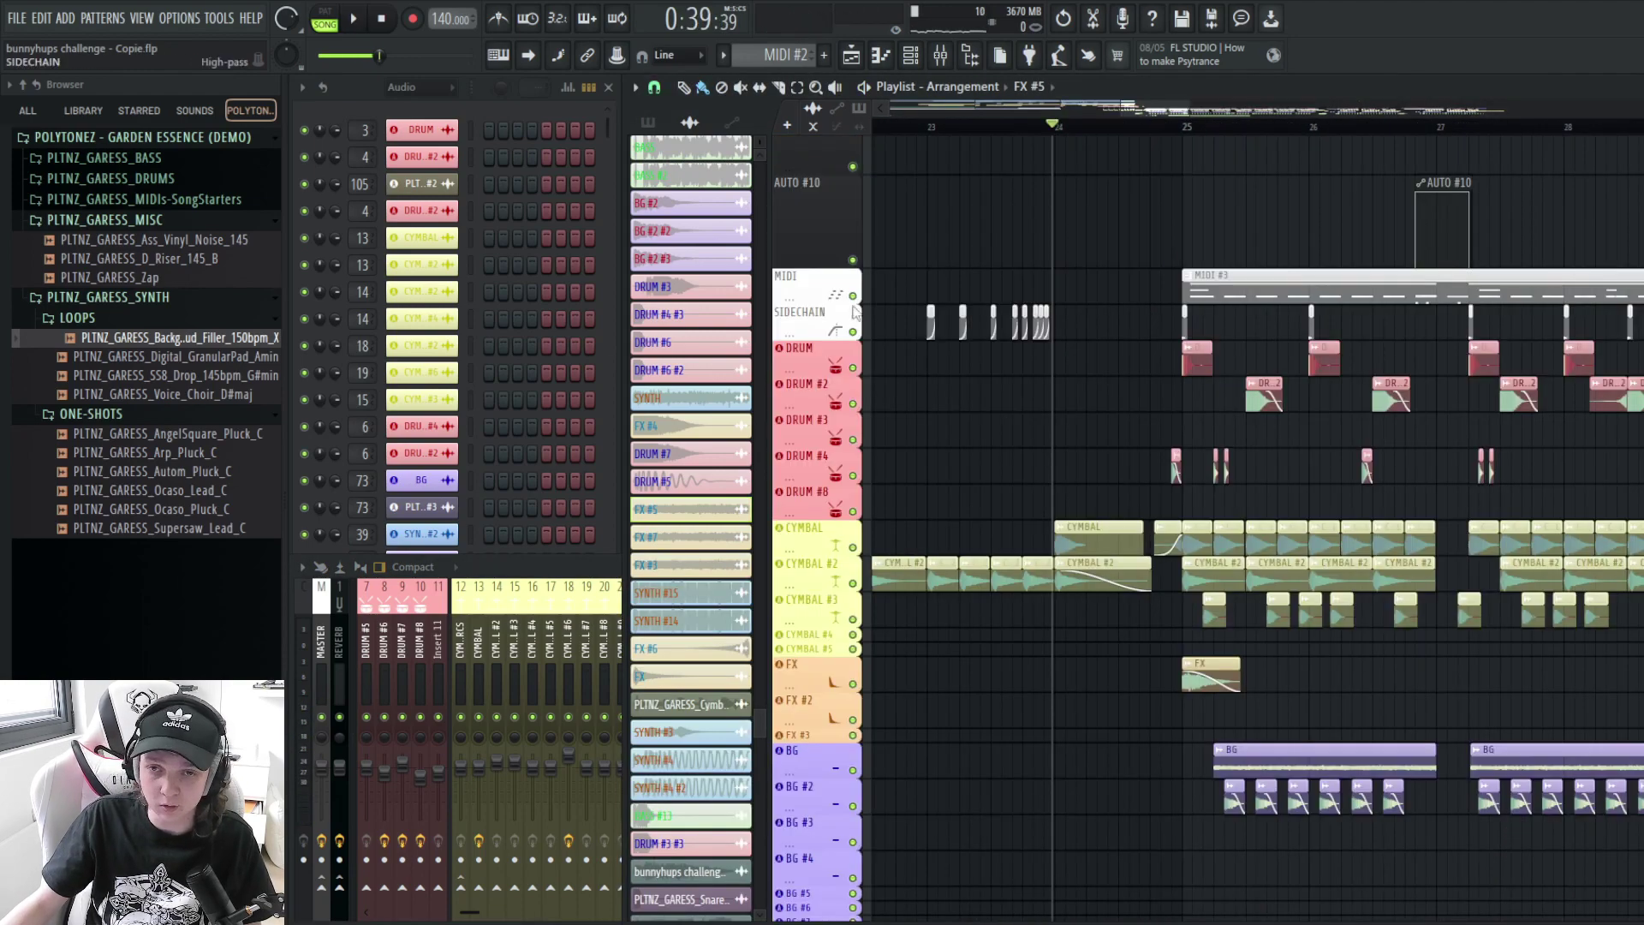
scroll(1112, 459, "down", 8)
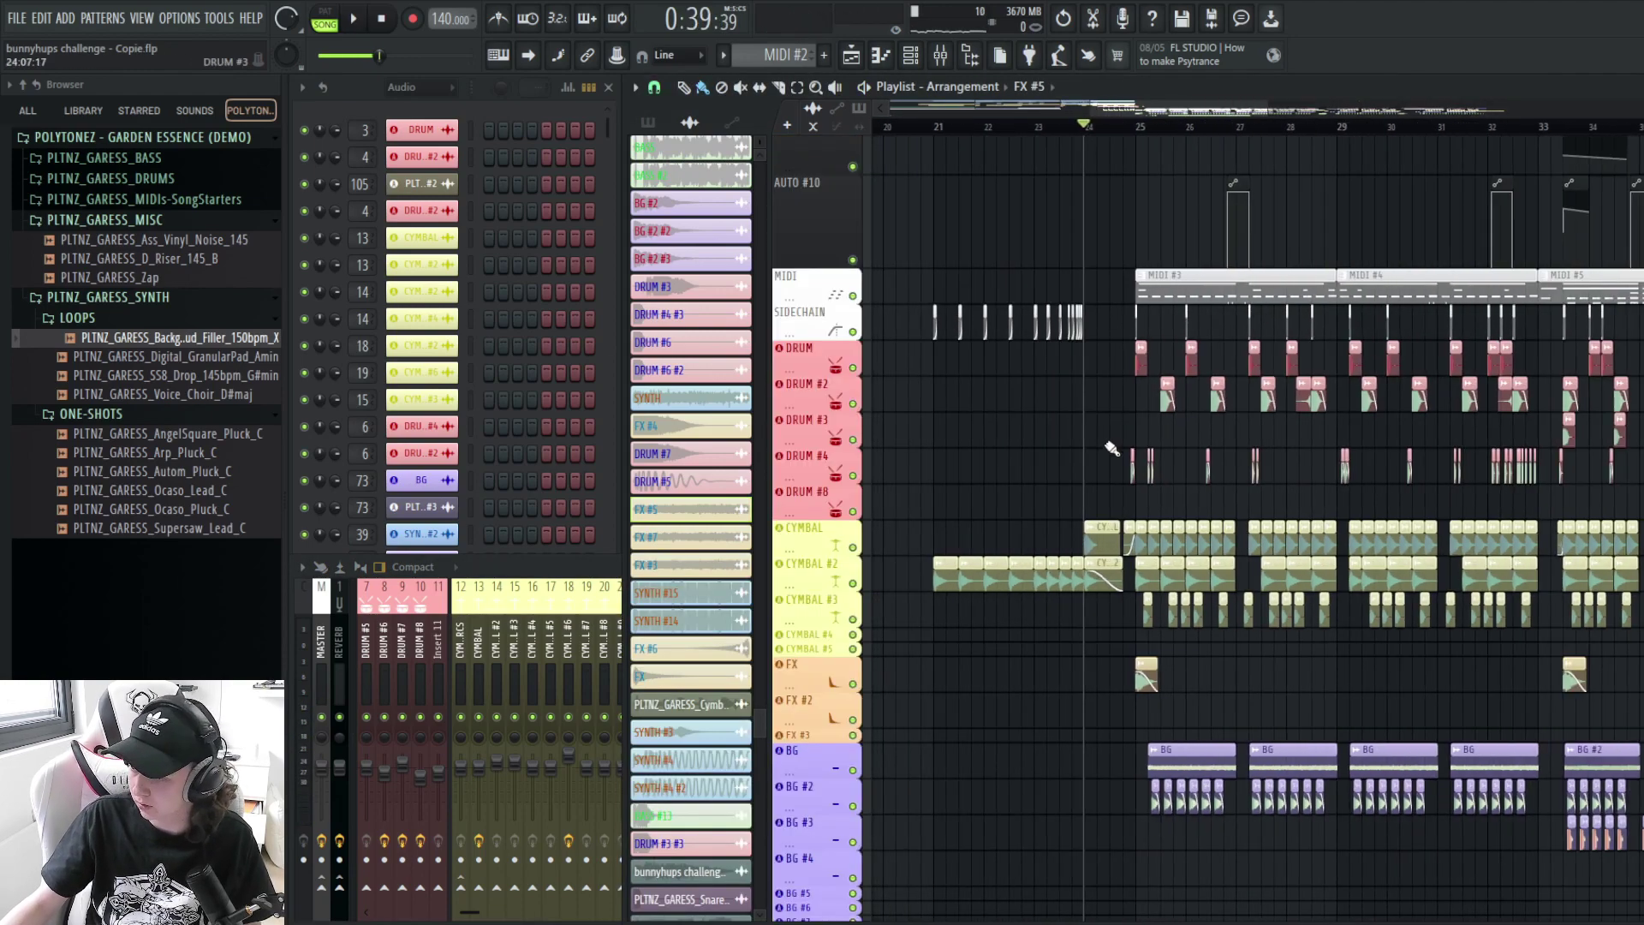
scroll(1076, 566, "down", 2)
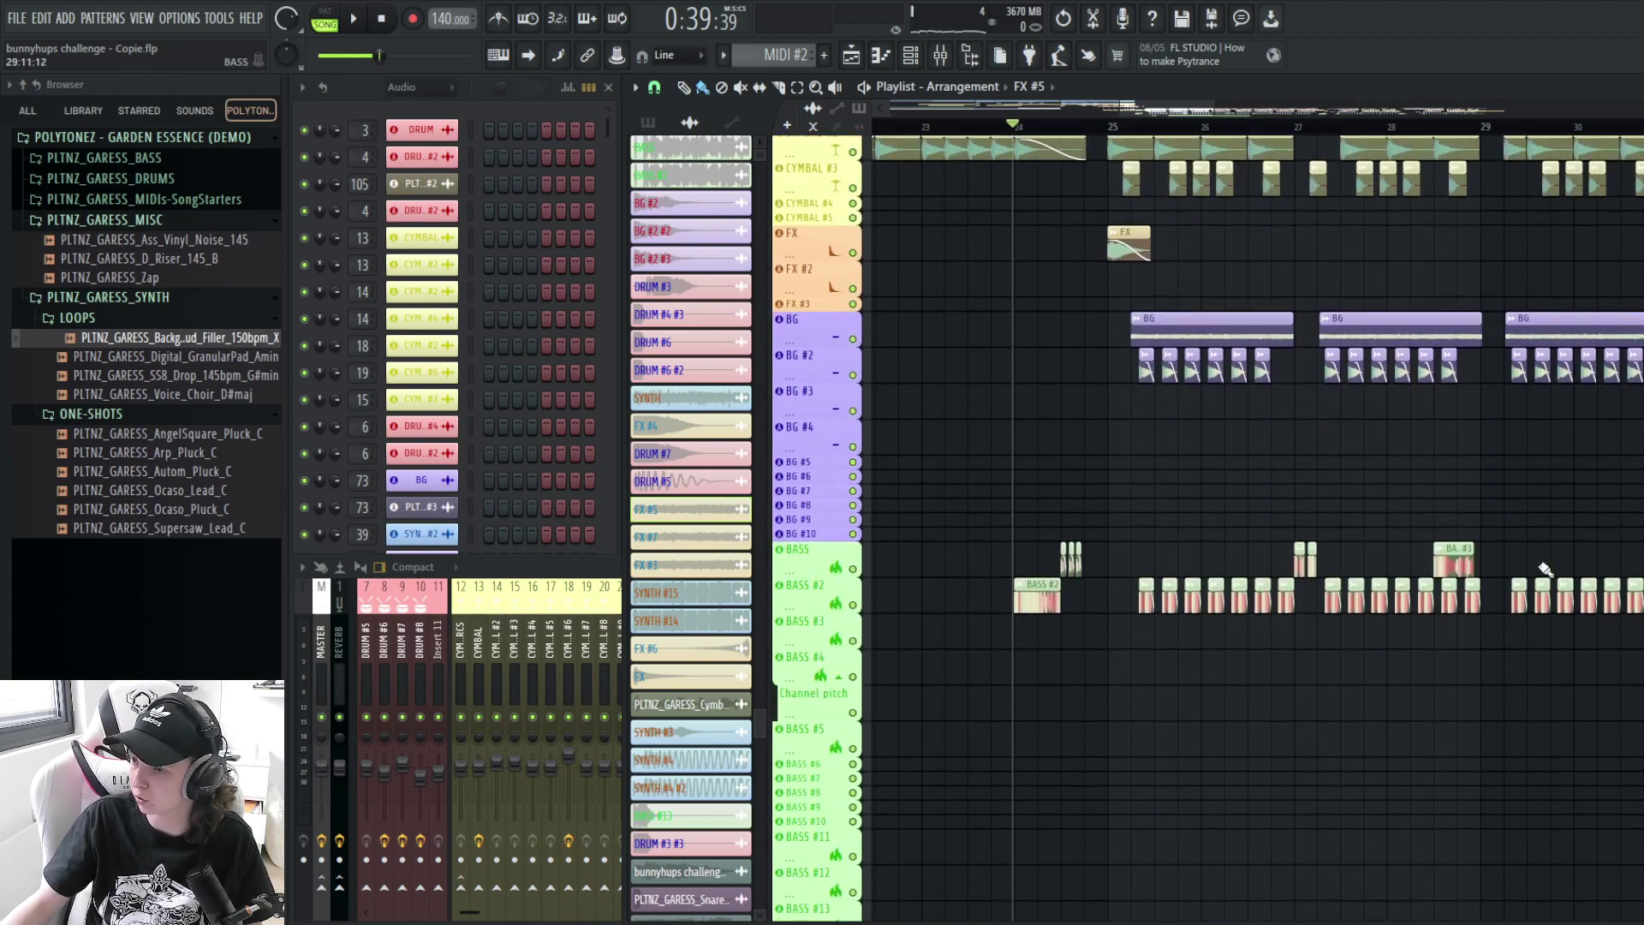
scroll(1038, 527, "up", 3)
scroll(1119, 374, "up", 5)
key("space")
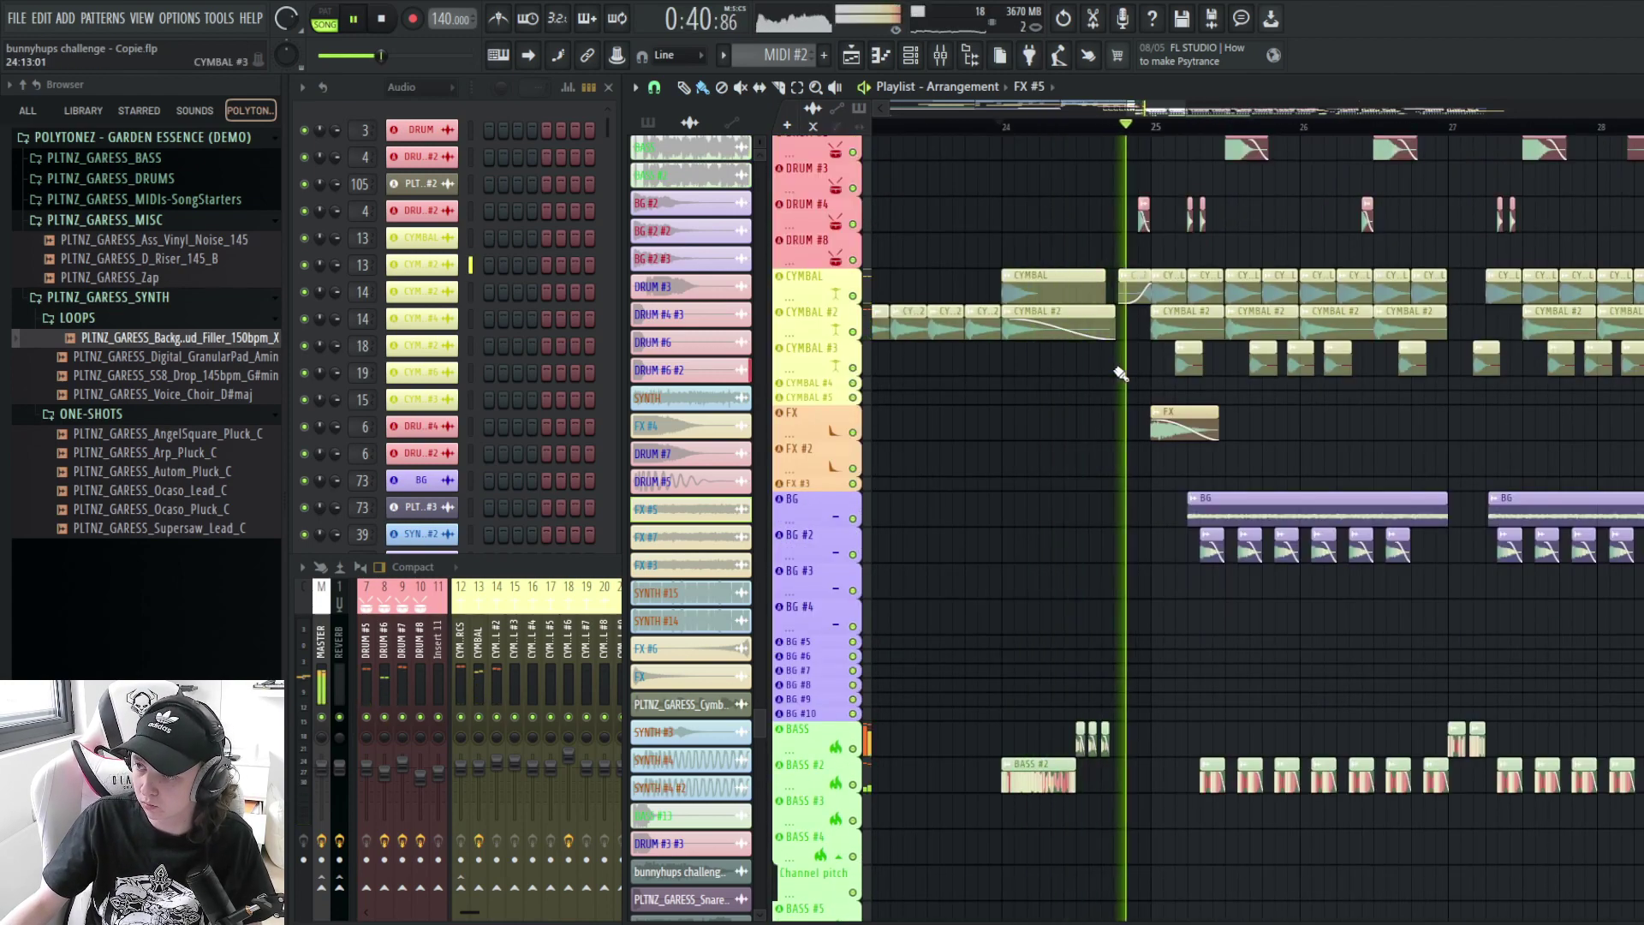
key("space")
- Open the MIDI #3 pattern at bar 25 to show its channels
scroll(1121, 374, "down", 4)
scroll(1197, 428, "up", 4)
scroll(1193, 428, "up", 3)
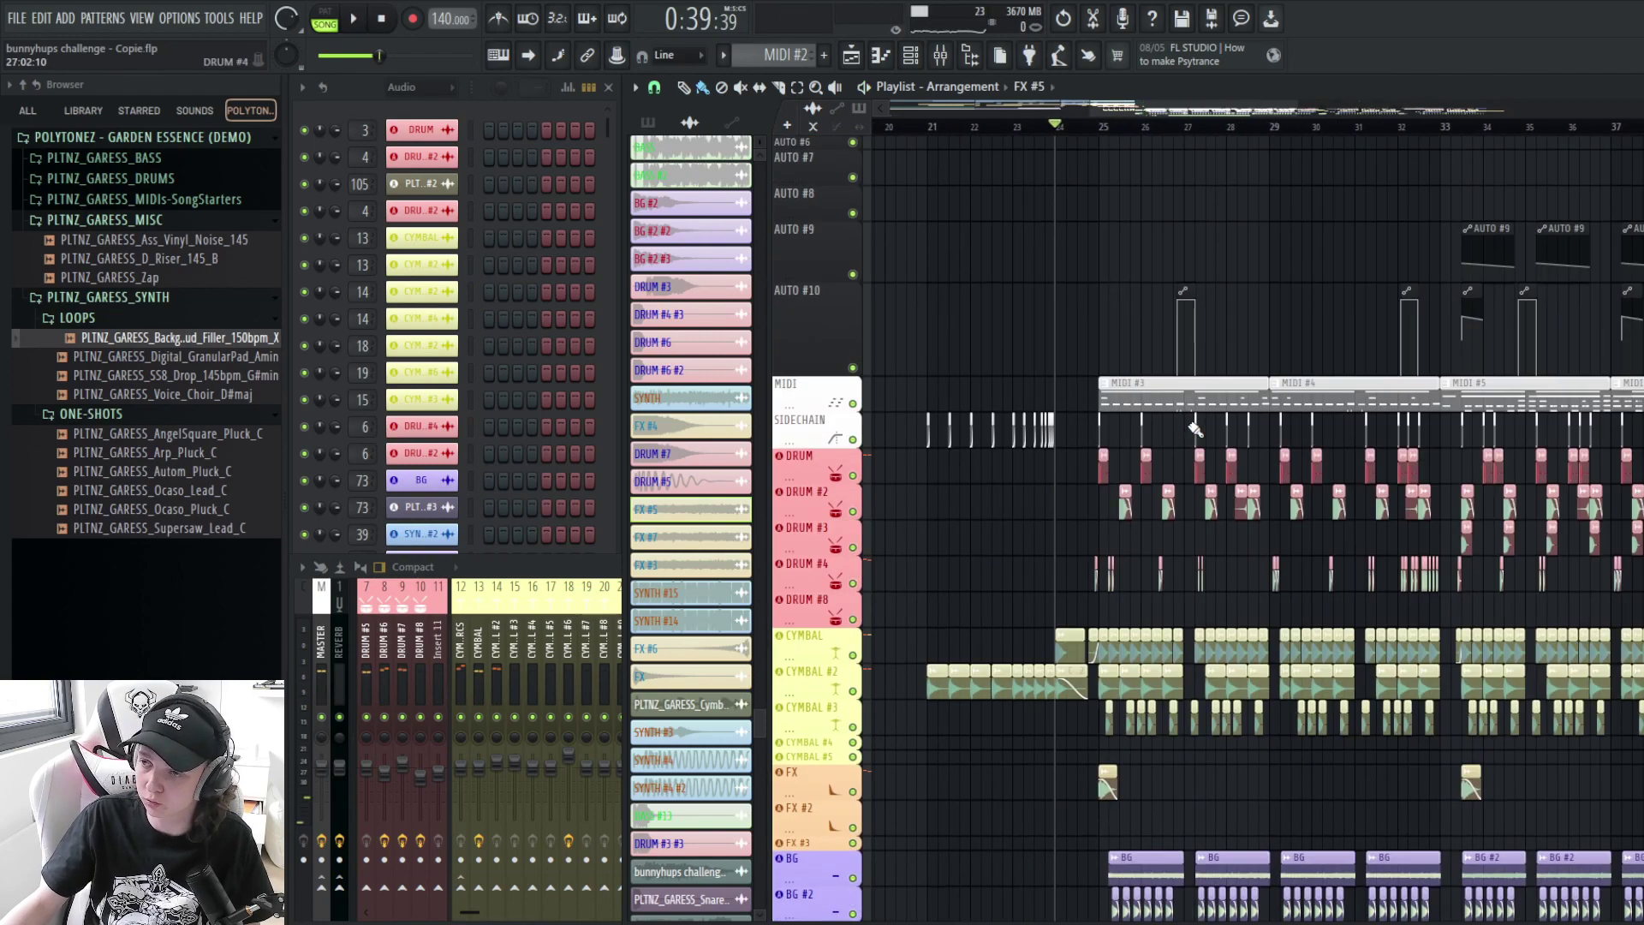
scroll(1191, 424, "up", 1)
double_click(1165, 398)
left_click(1253, 317)
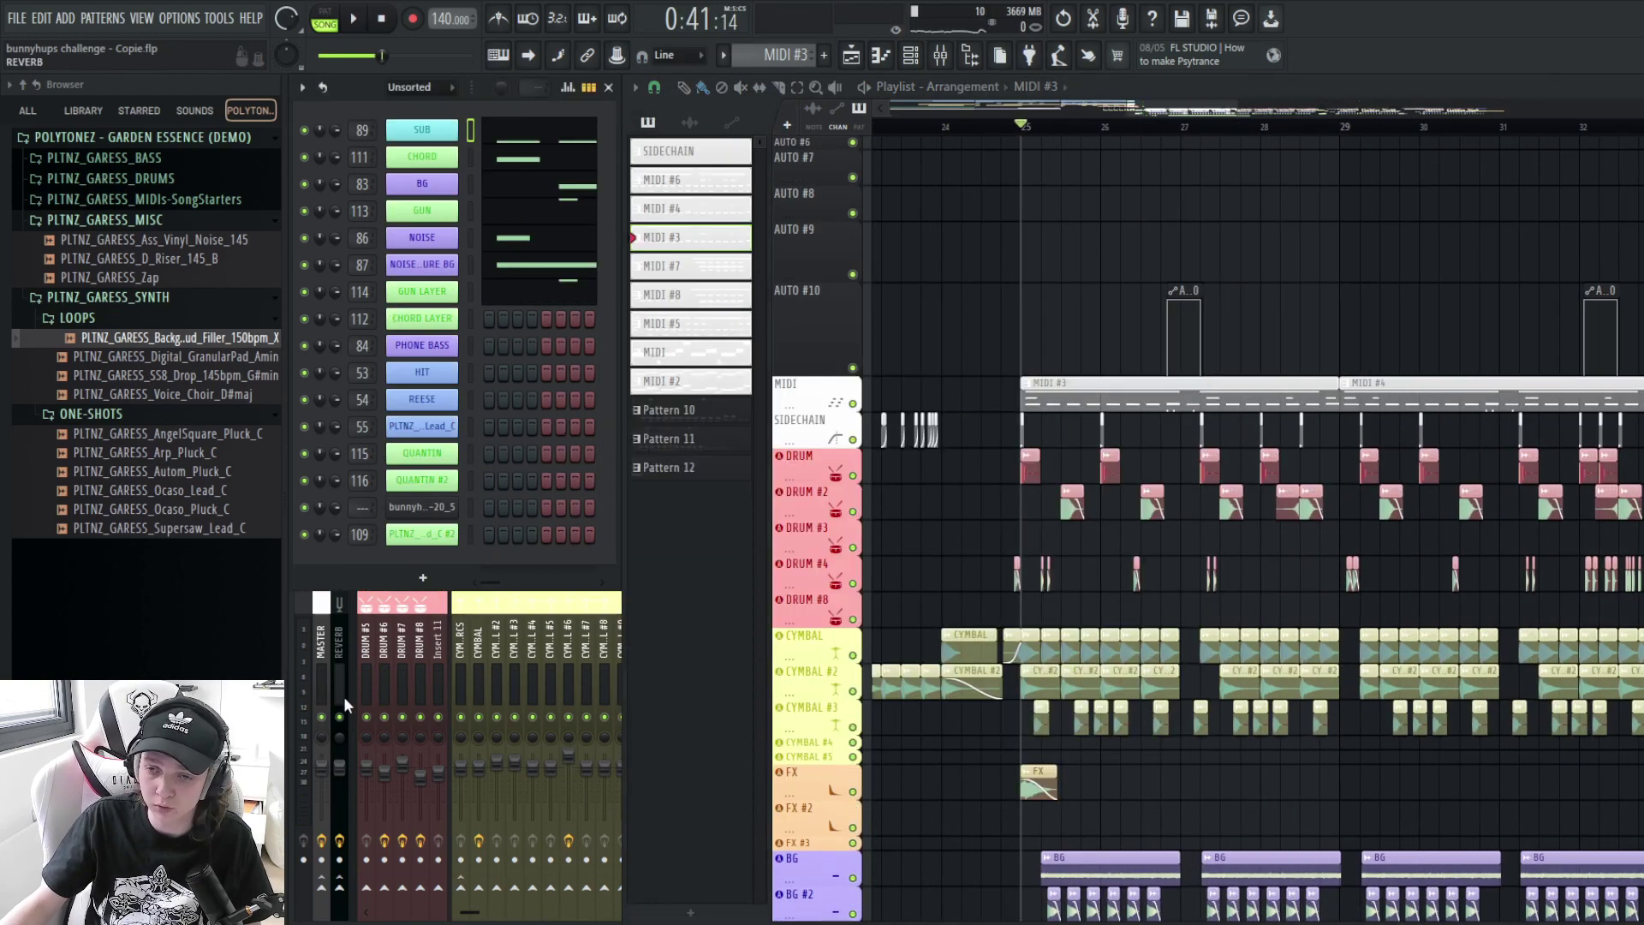
- Enlarge the mixer, solo the GUN LAYER mixer track and play it from bar 25
left_click(292, 868)
scroll(1139, 659, "down", 6)
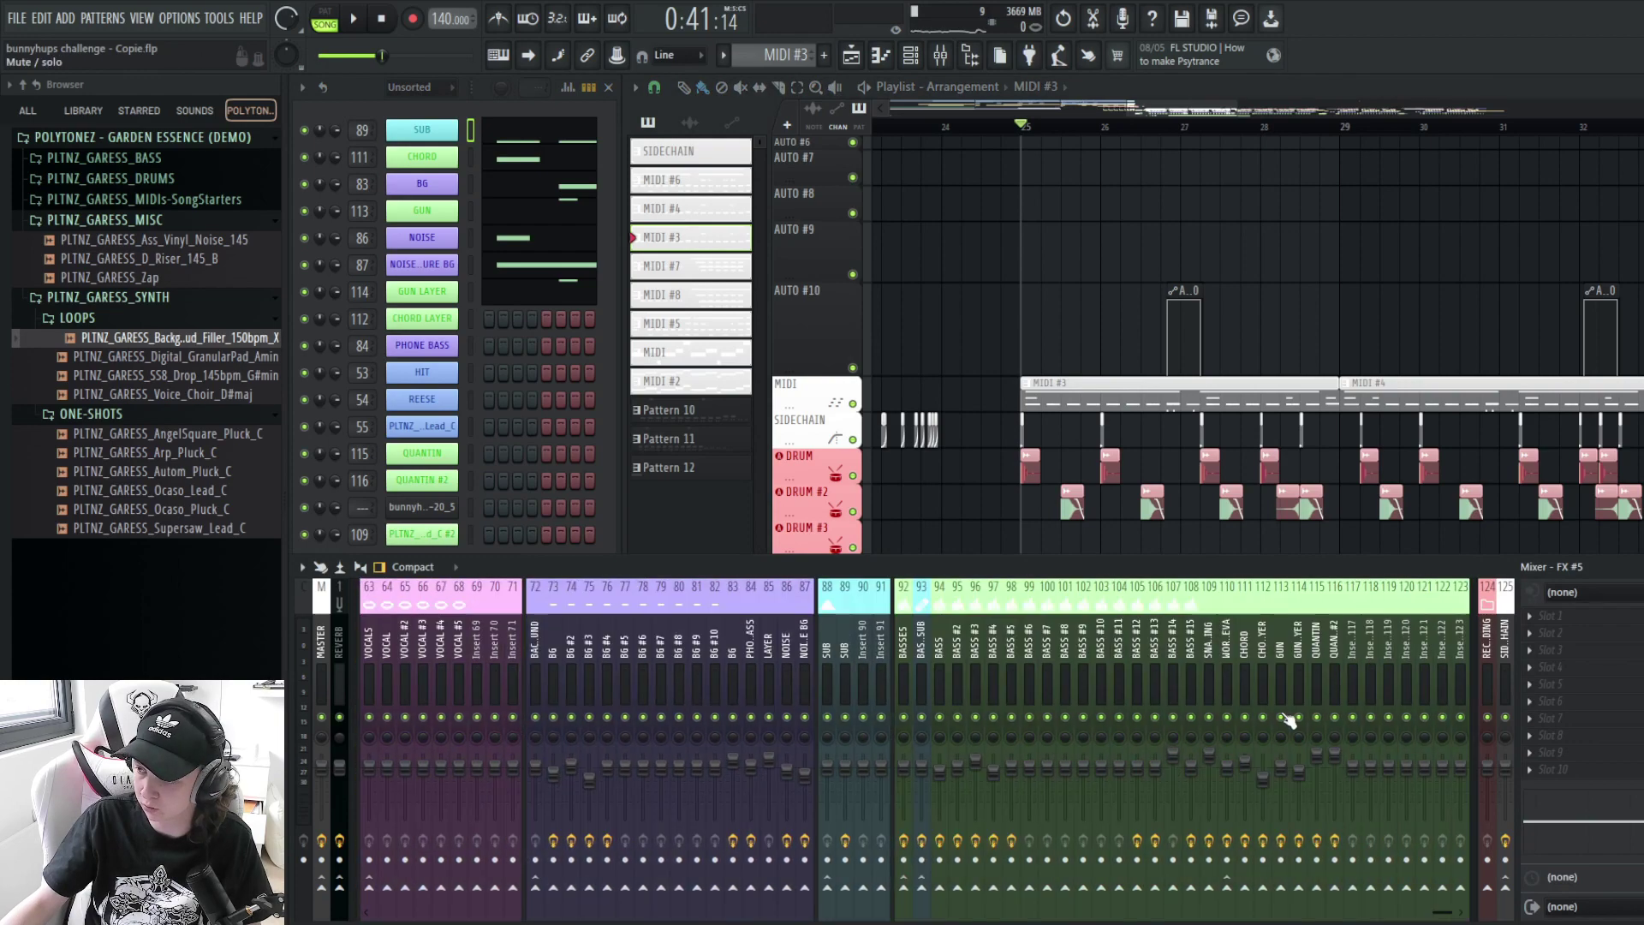
right_click(1299, 717)
key("space")
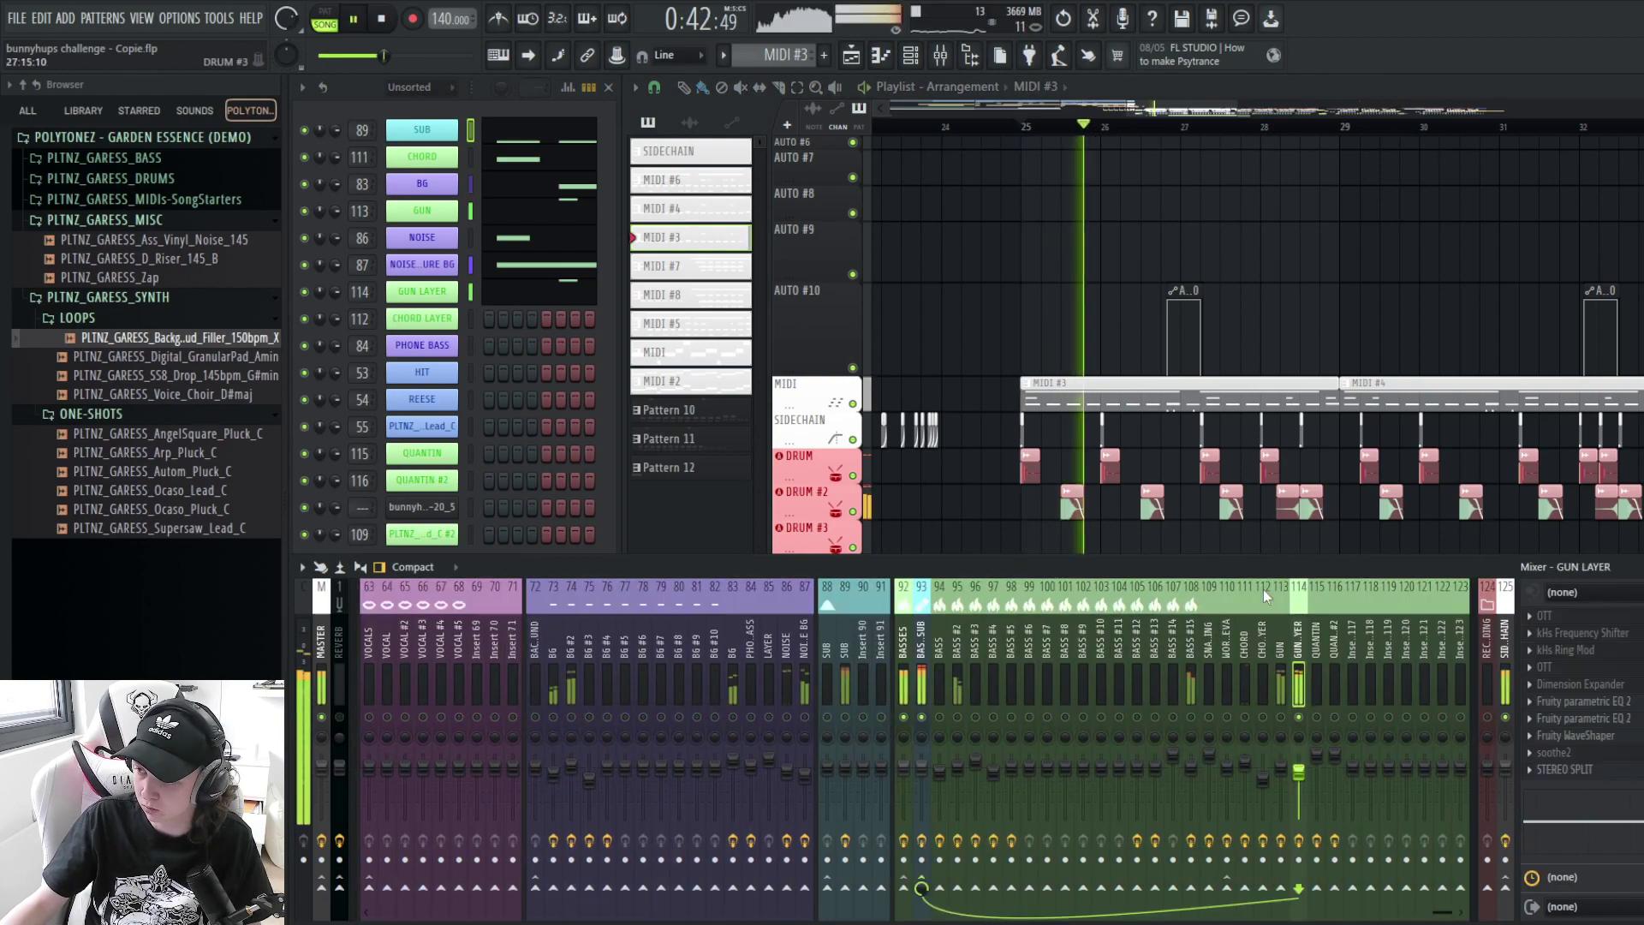
key("space")
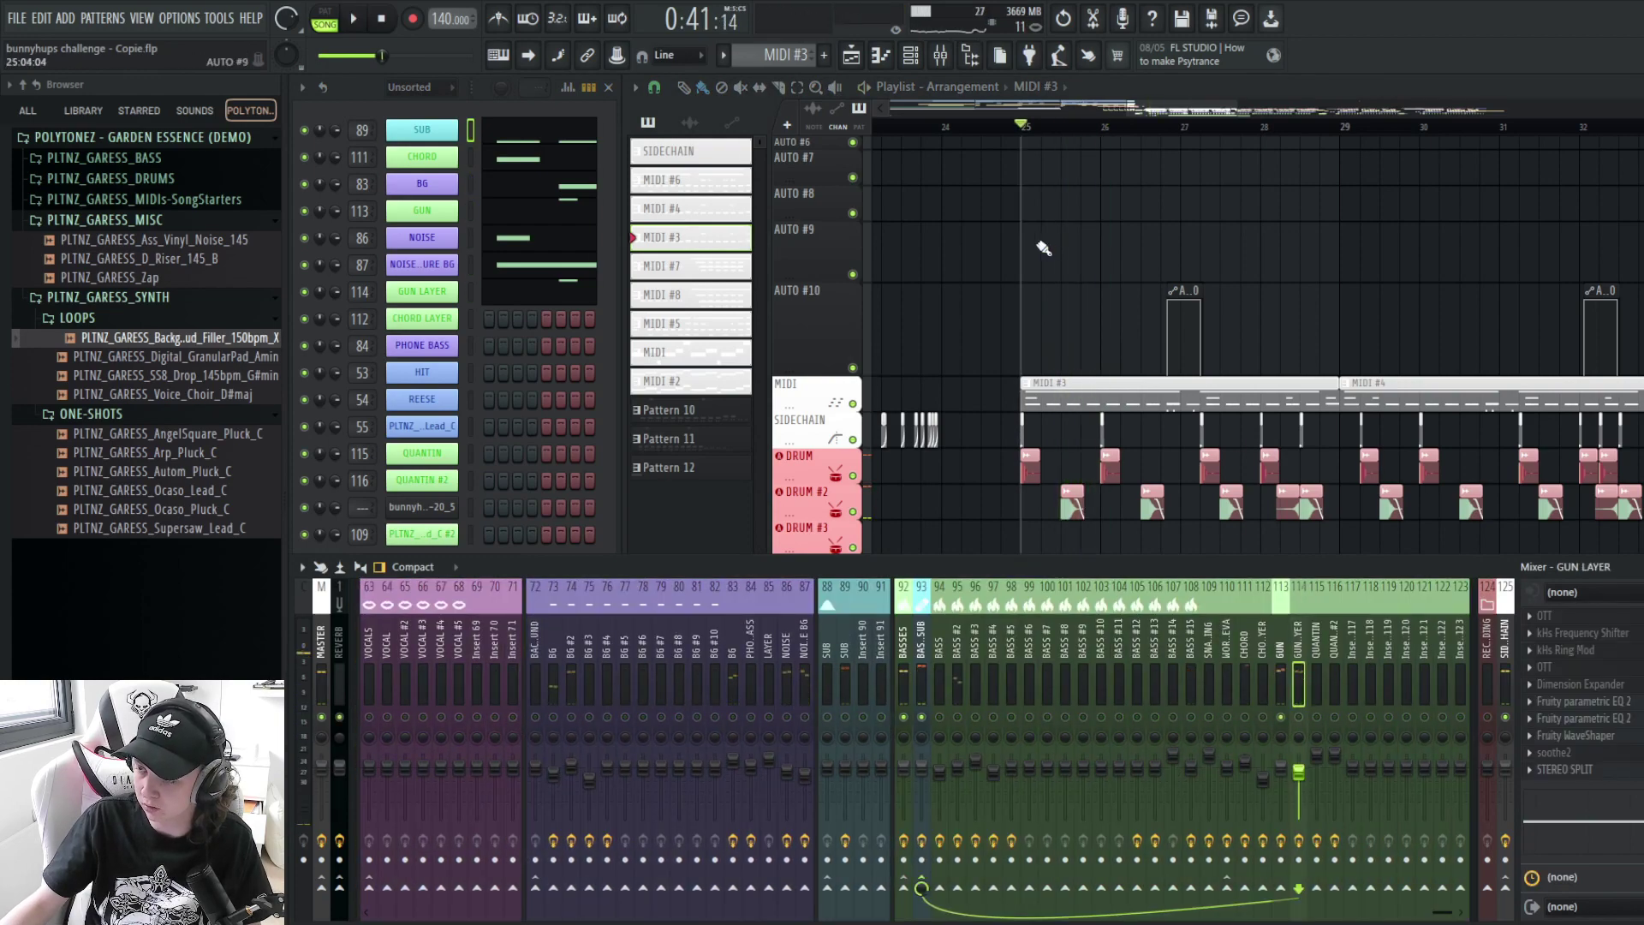
- Solo and play the GUN mixer track, then inspect its sampler settings and ValhallaRoom Parallel effect
left_click(1278, 685)
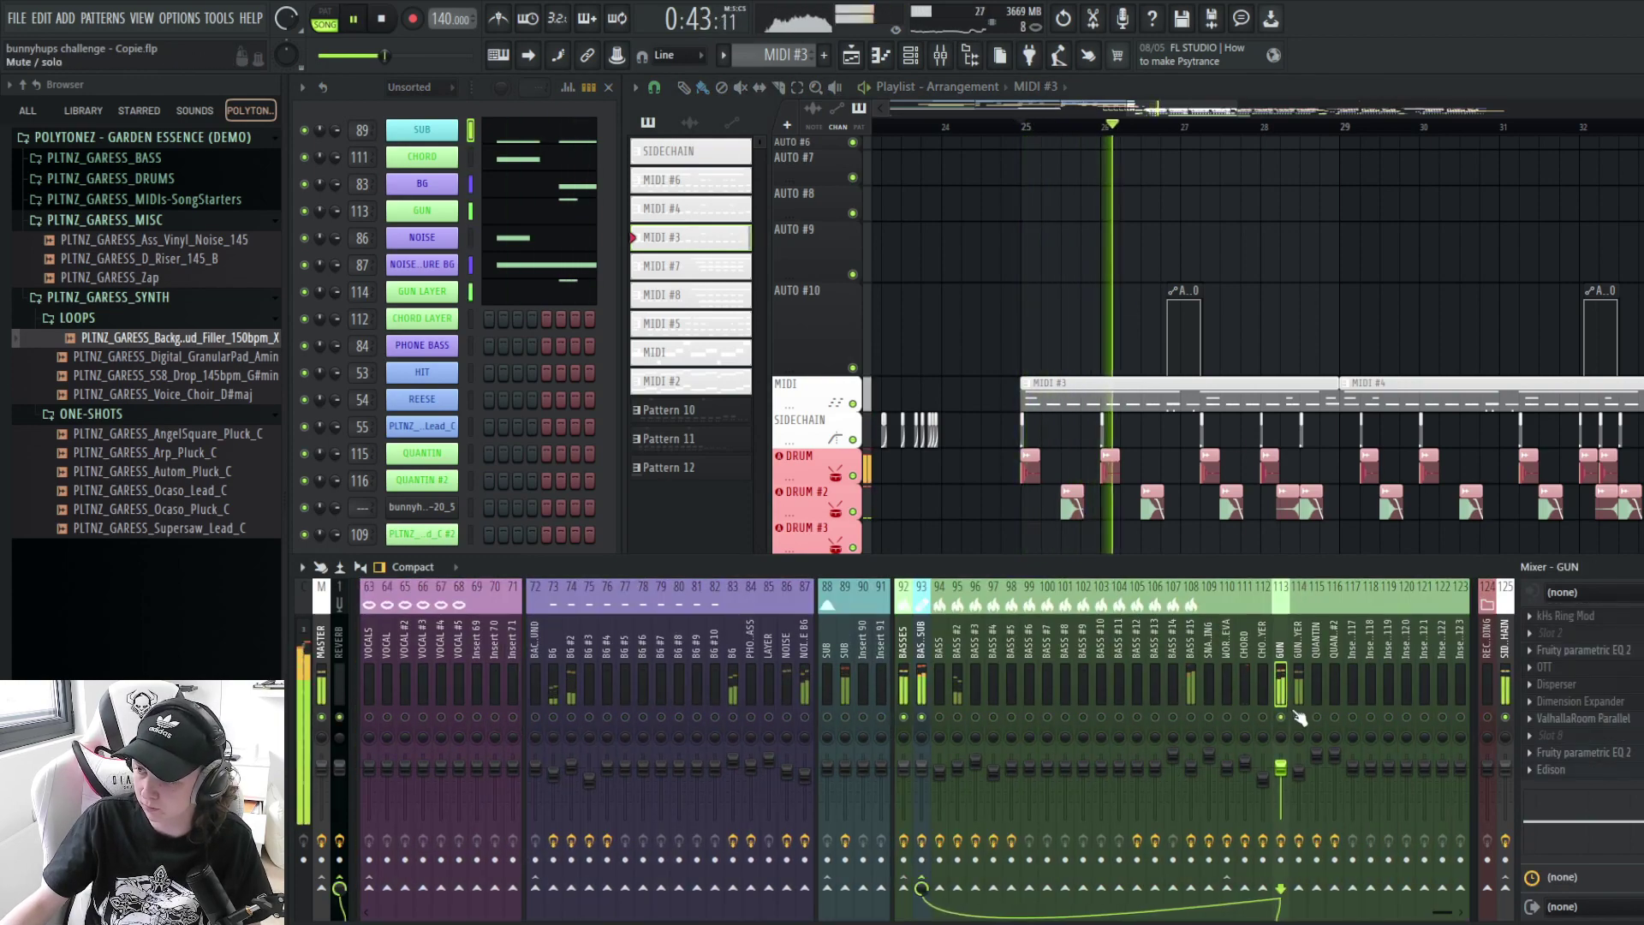
key("space")
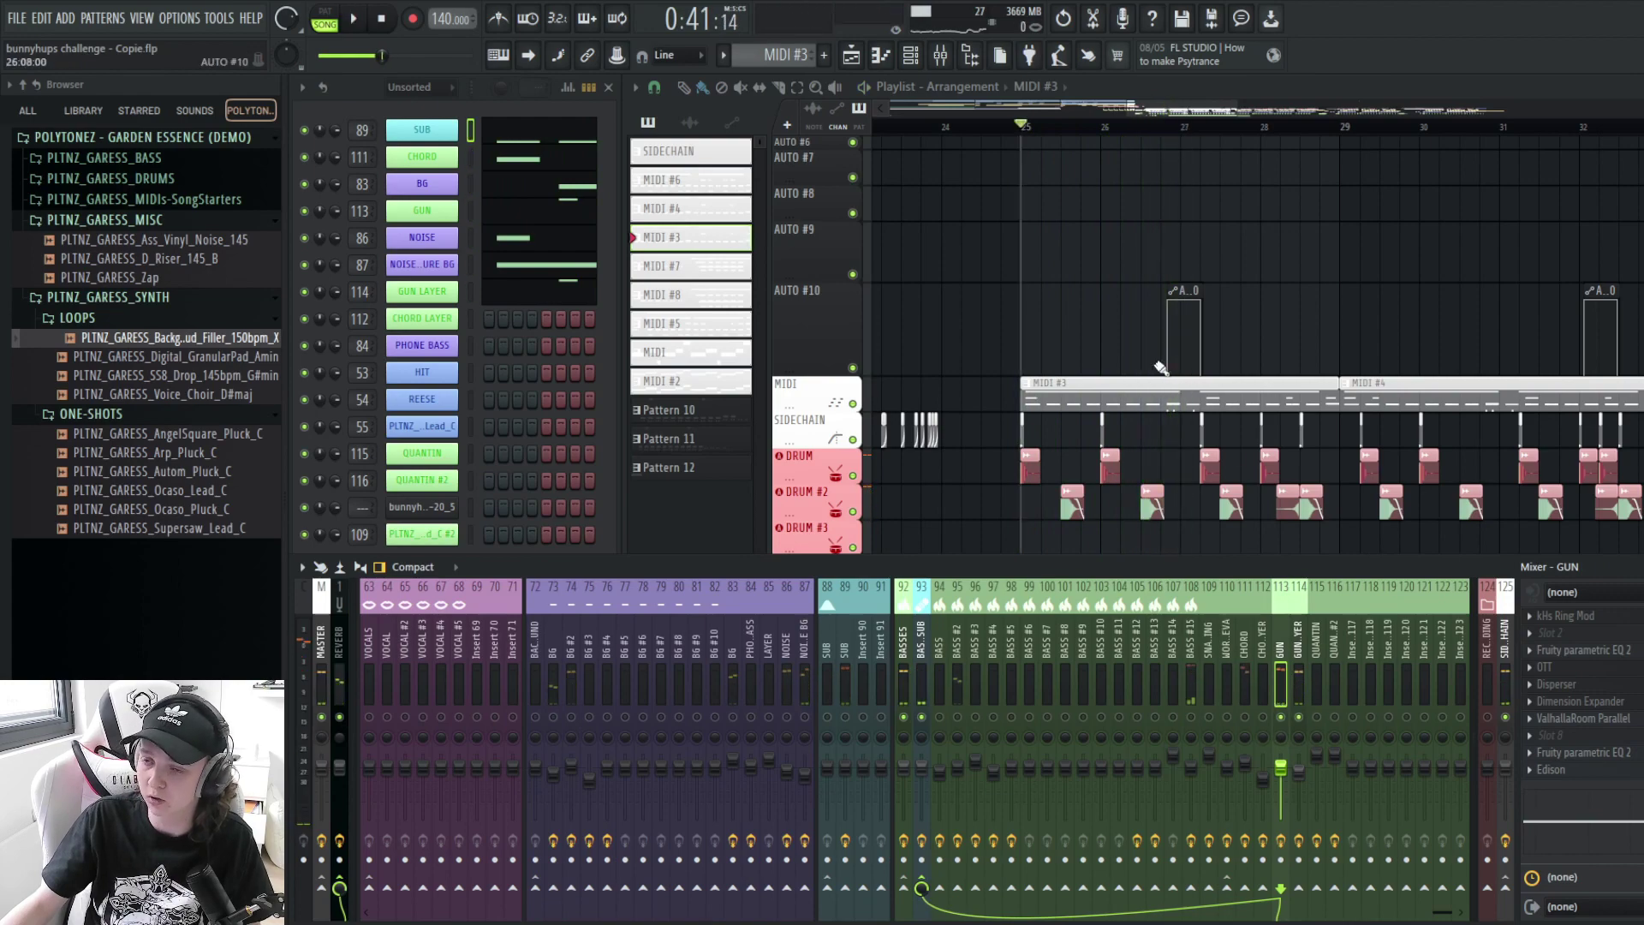
key("space")
key("space")
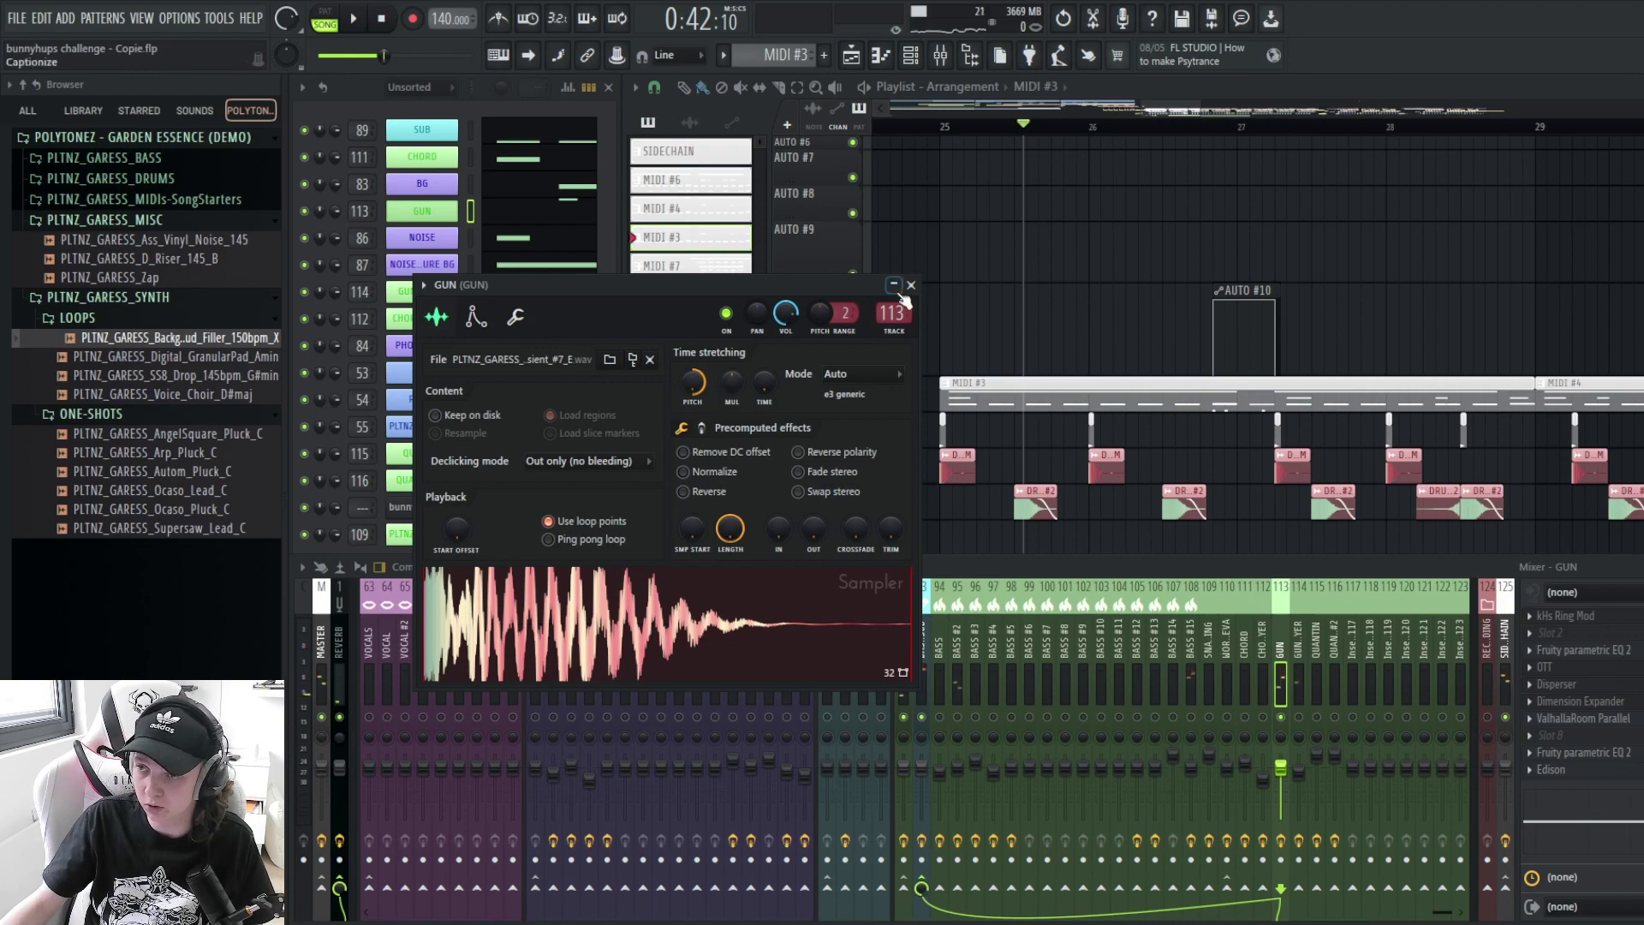
left_click(910, 285)
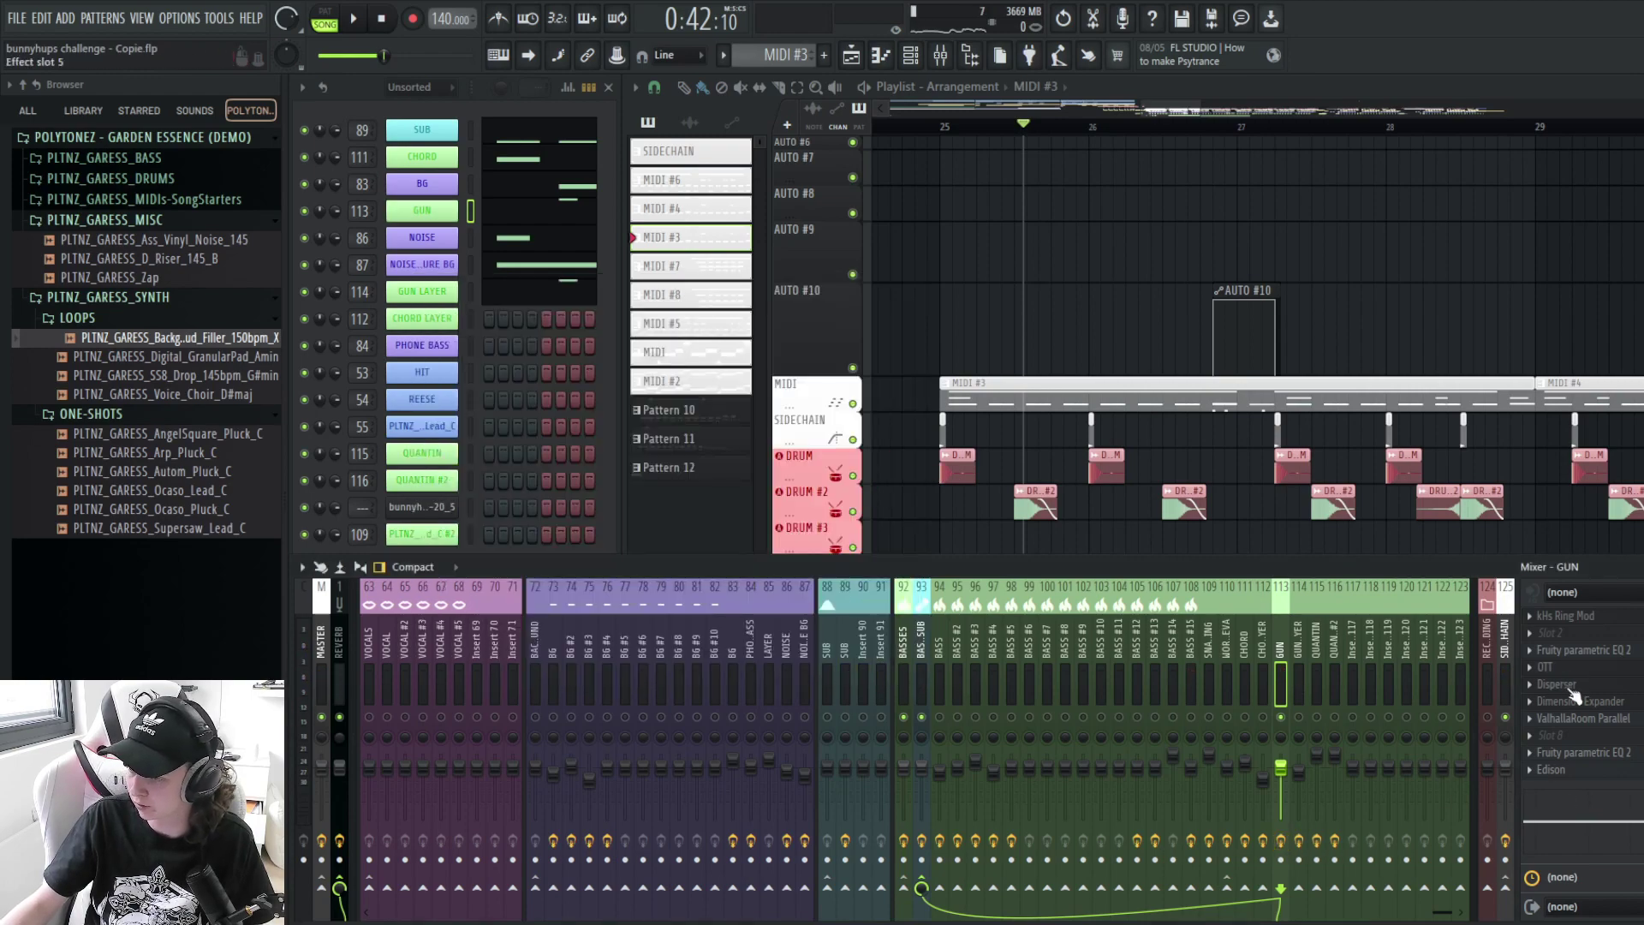
left_click(1604, 719)
left_click(1605, 721)
- Return to GUN LAYER at bar 25 and inspect its kHs Ring Mod effect
key("space")
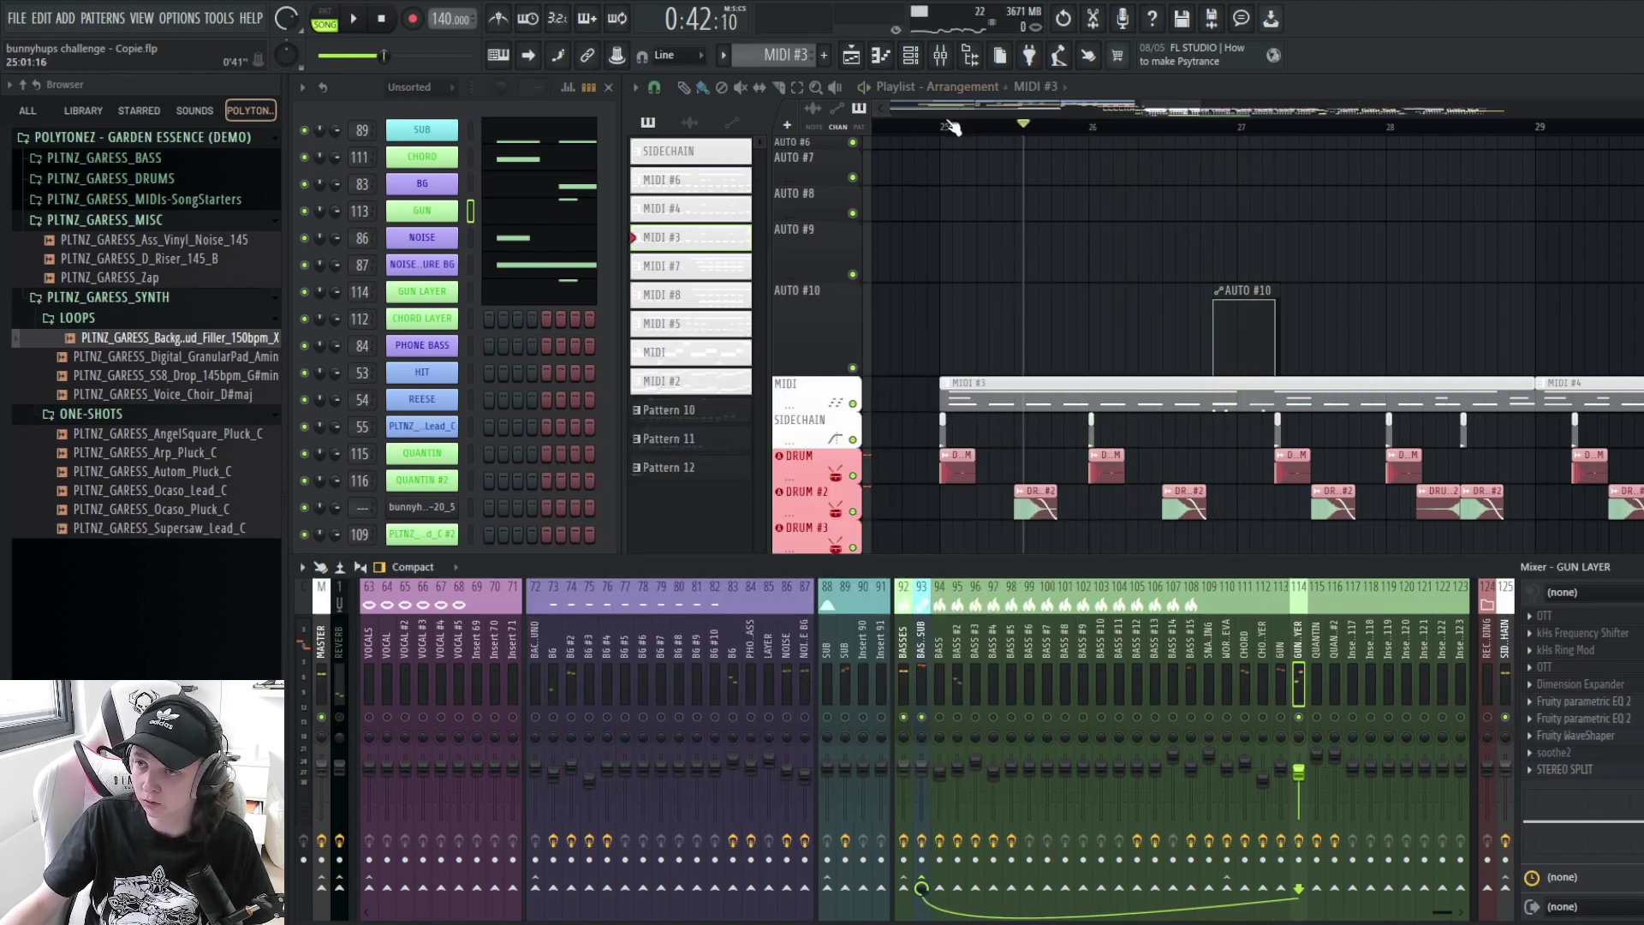
left_click(948, 126)
left_click(605, 566)
left_click(1600, 653)
left_click(1600, 653)
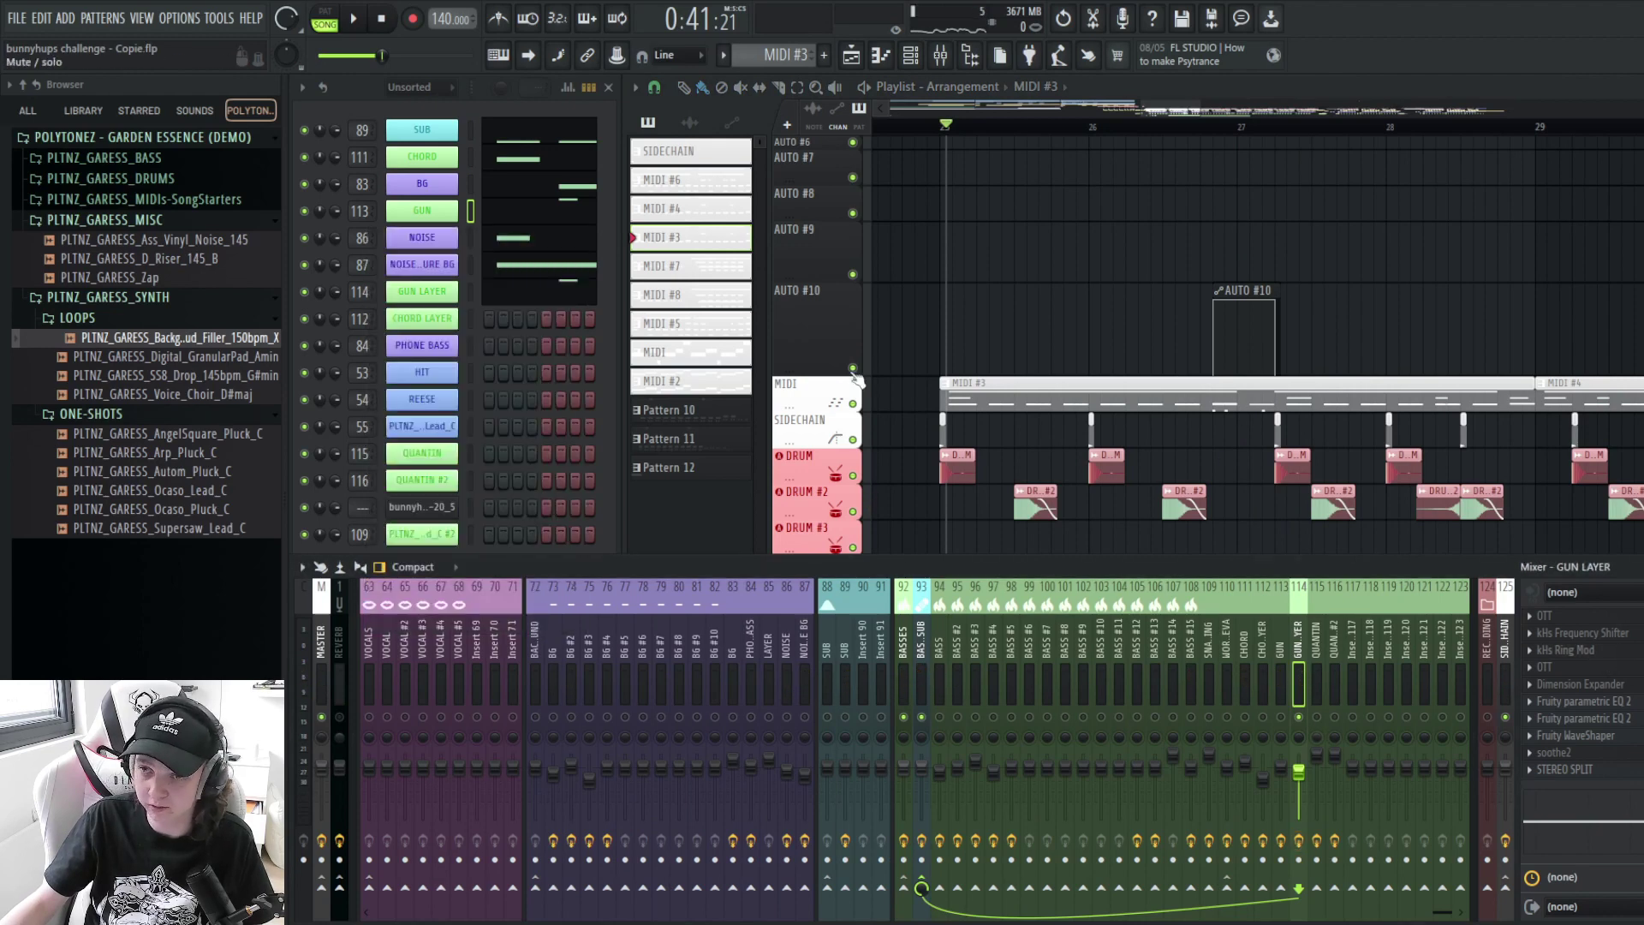
- Play GUN LAYER from bar 25 with its mixer effects bypassed to compare the sound
key("space")
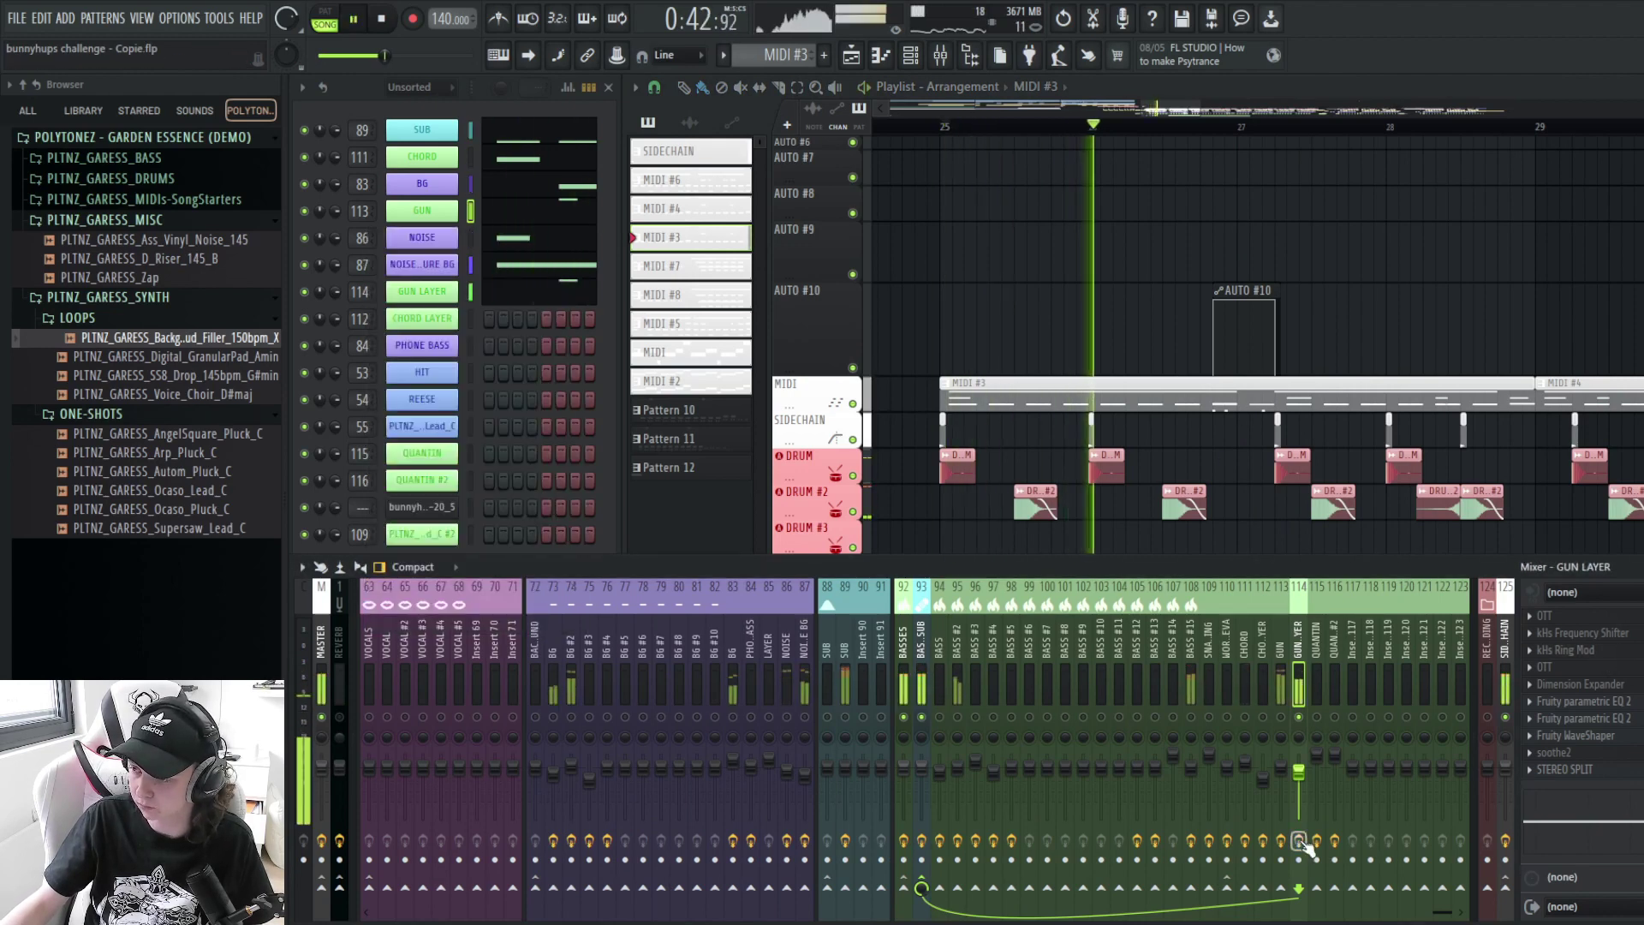
key("space")
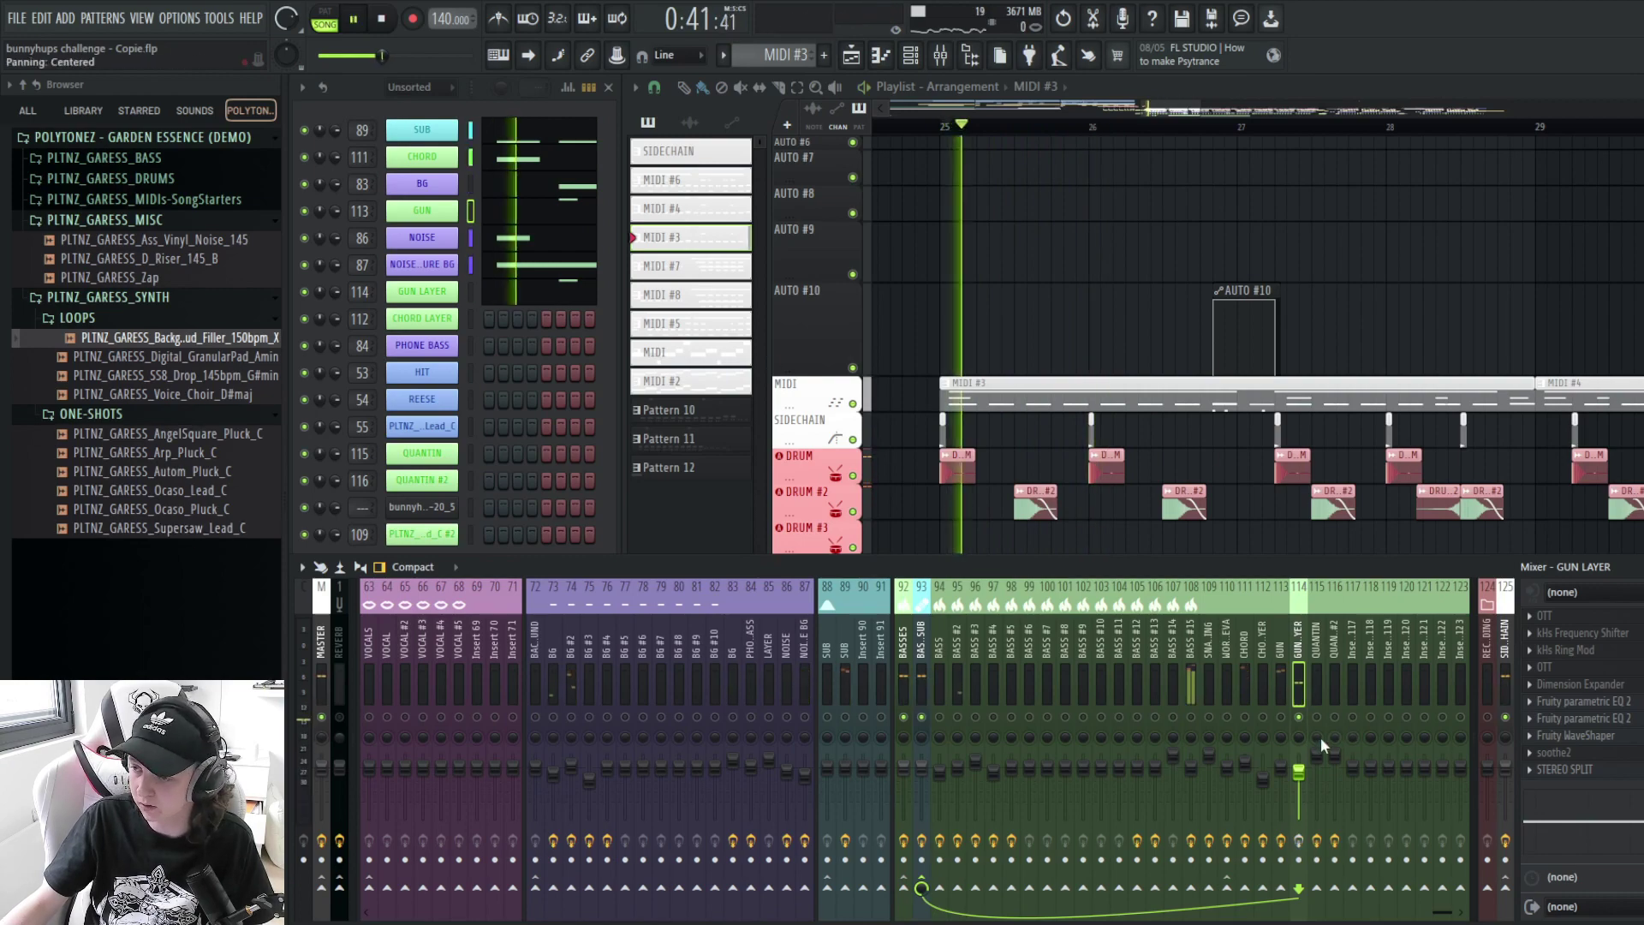
key("space")
key("space")
- Solo the CHORD mixer track, select its channel and play it from bar 25
scroll(1082, 265, "down", 2)
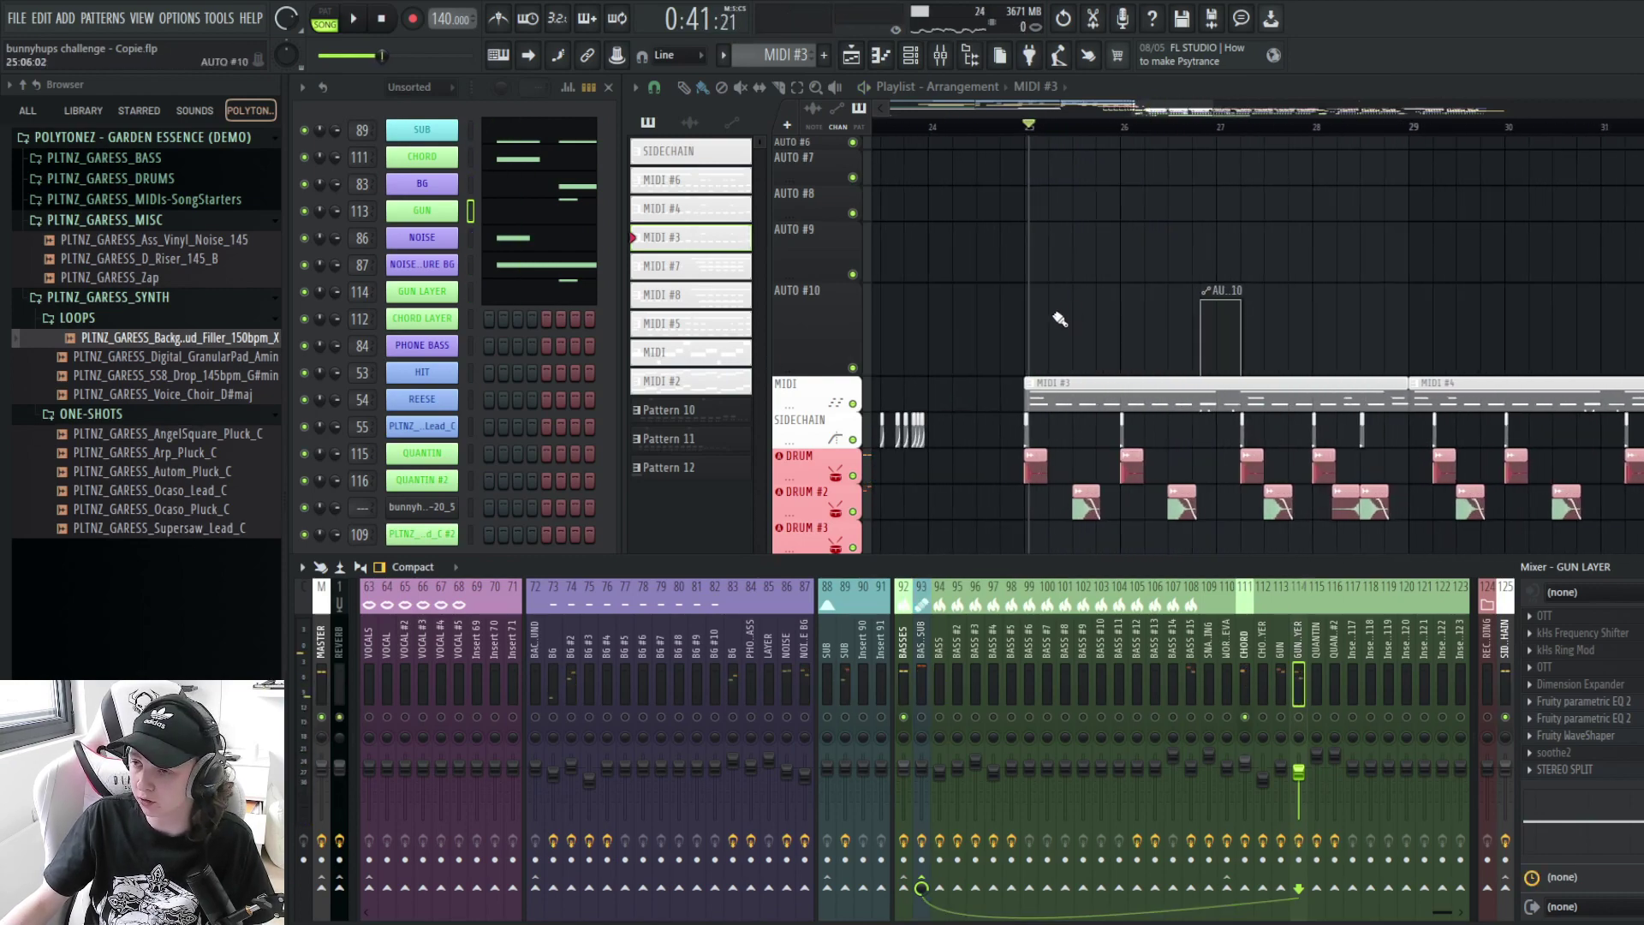
scroll(1051, 325, "up", 2)
left_click(470, 157)
key("space")
key("space")
scroll(1157, 249, "down", 3)
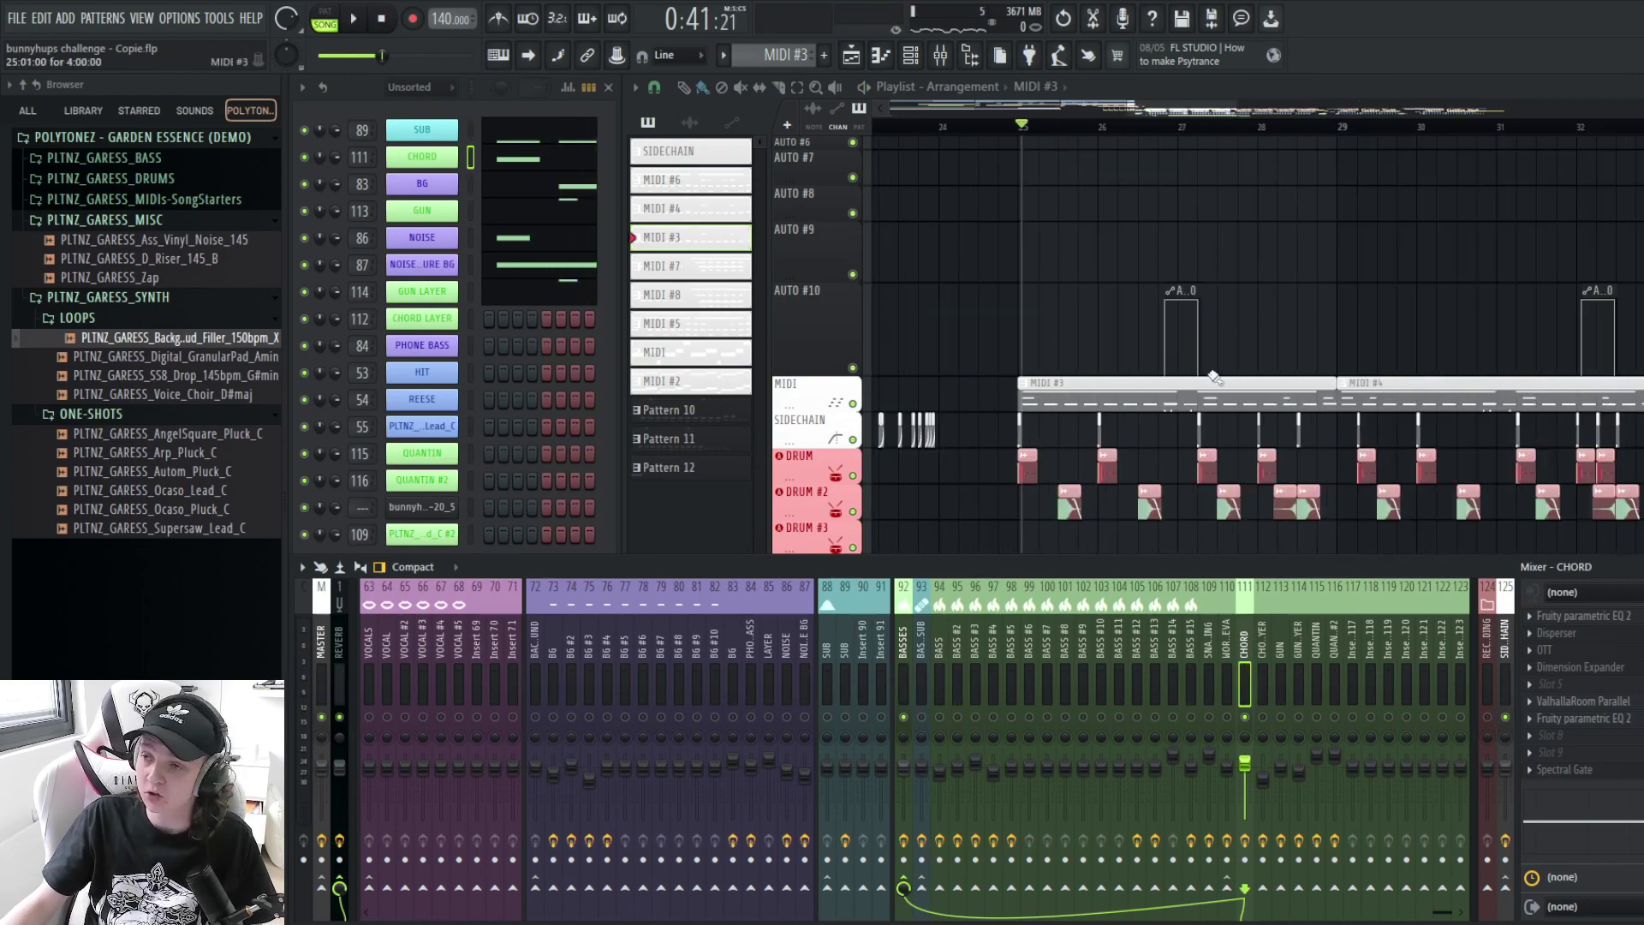
- Open the CHORD channel's settings to inspect its source sound, then close them
left_click(422, 158)
left_click(391, 270)
left_click(865, 239)
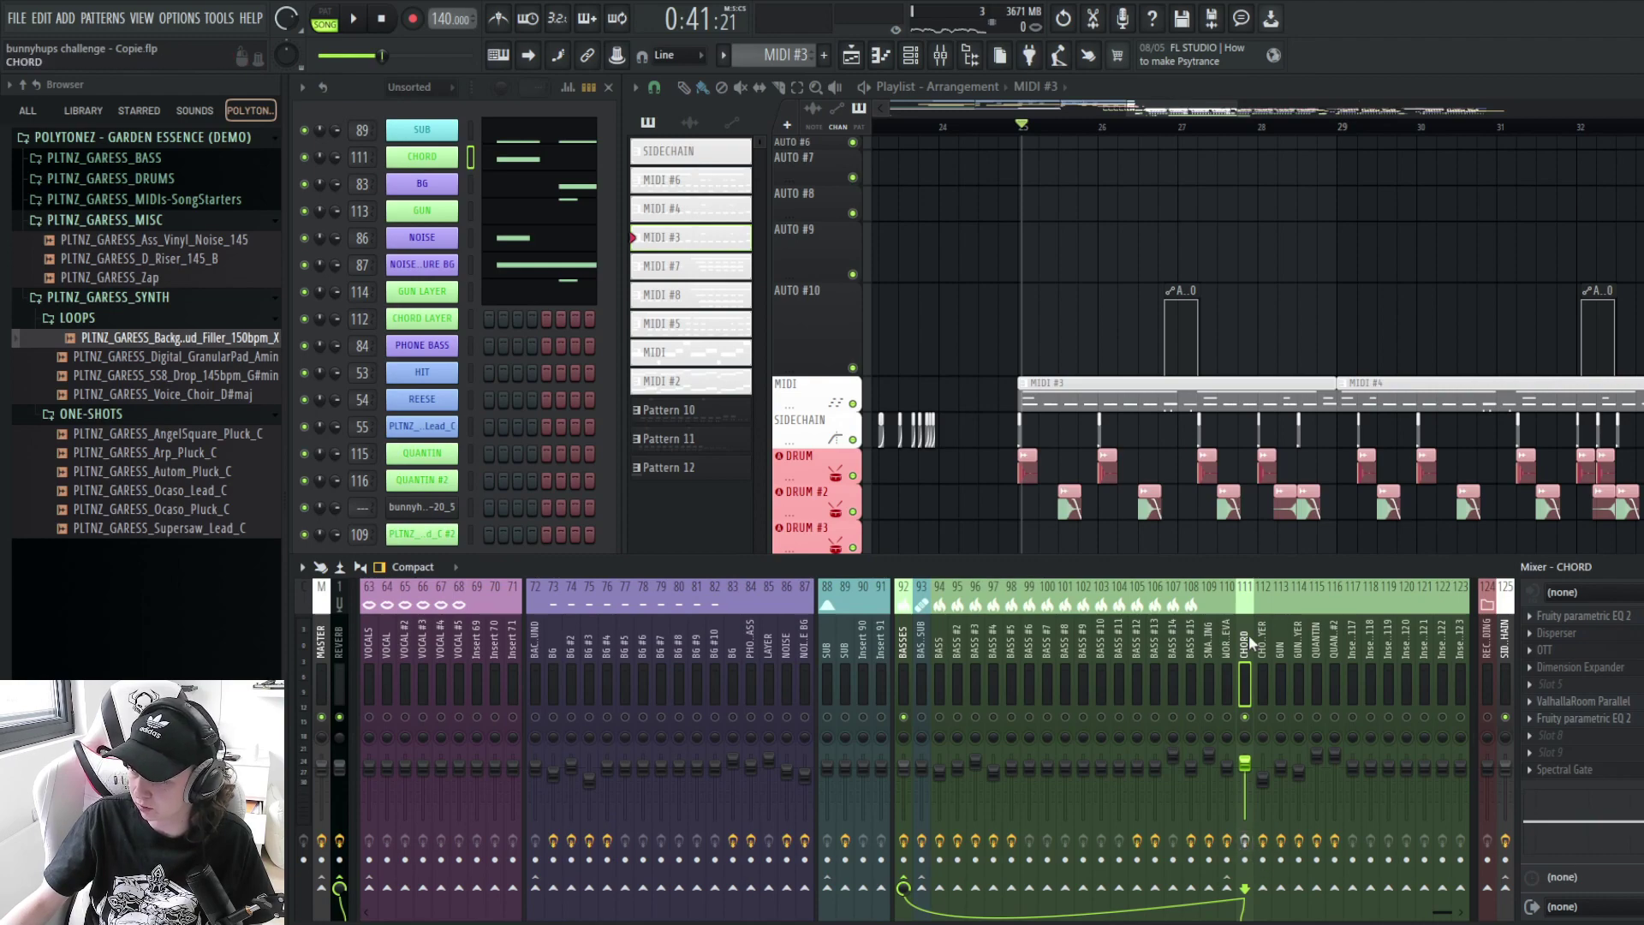
- Inspect the CHORD track's Fruity parametric EQ 2, Disperser, Dimension Expander, ValhallaRoom Parallel and Spectral Gate effects one by one
left_click(1580, 616)
left_click(1581, 615)
left_click(1572, 633)
left_click(1571, 633)
left_click(1586, 667)
left_click(1588, 667)
left_click(1596, 702)
left_click(1598, 702)
left_click(1608, 772)
left_click(1608, 772)
- Examine the AUTO #10 clip before bar 27 and play the full drop from bar 25
scroll(1369, 317, "up", 2)
left_click(1055, 126)
scroll(1186, 283, "down", 3)
scroll(1152, 368, "up", 2)
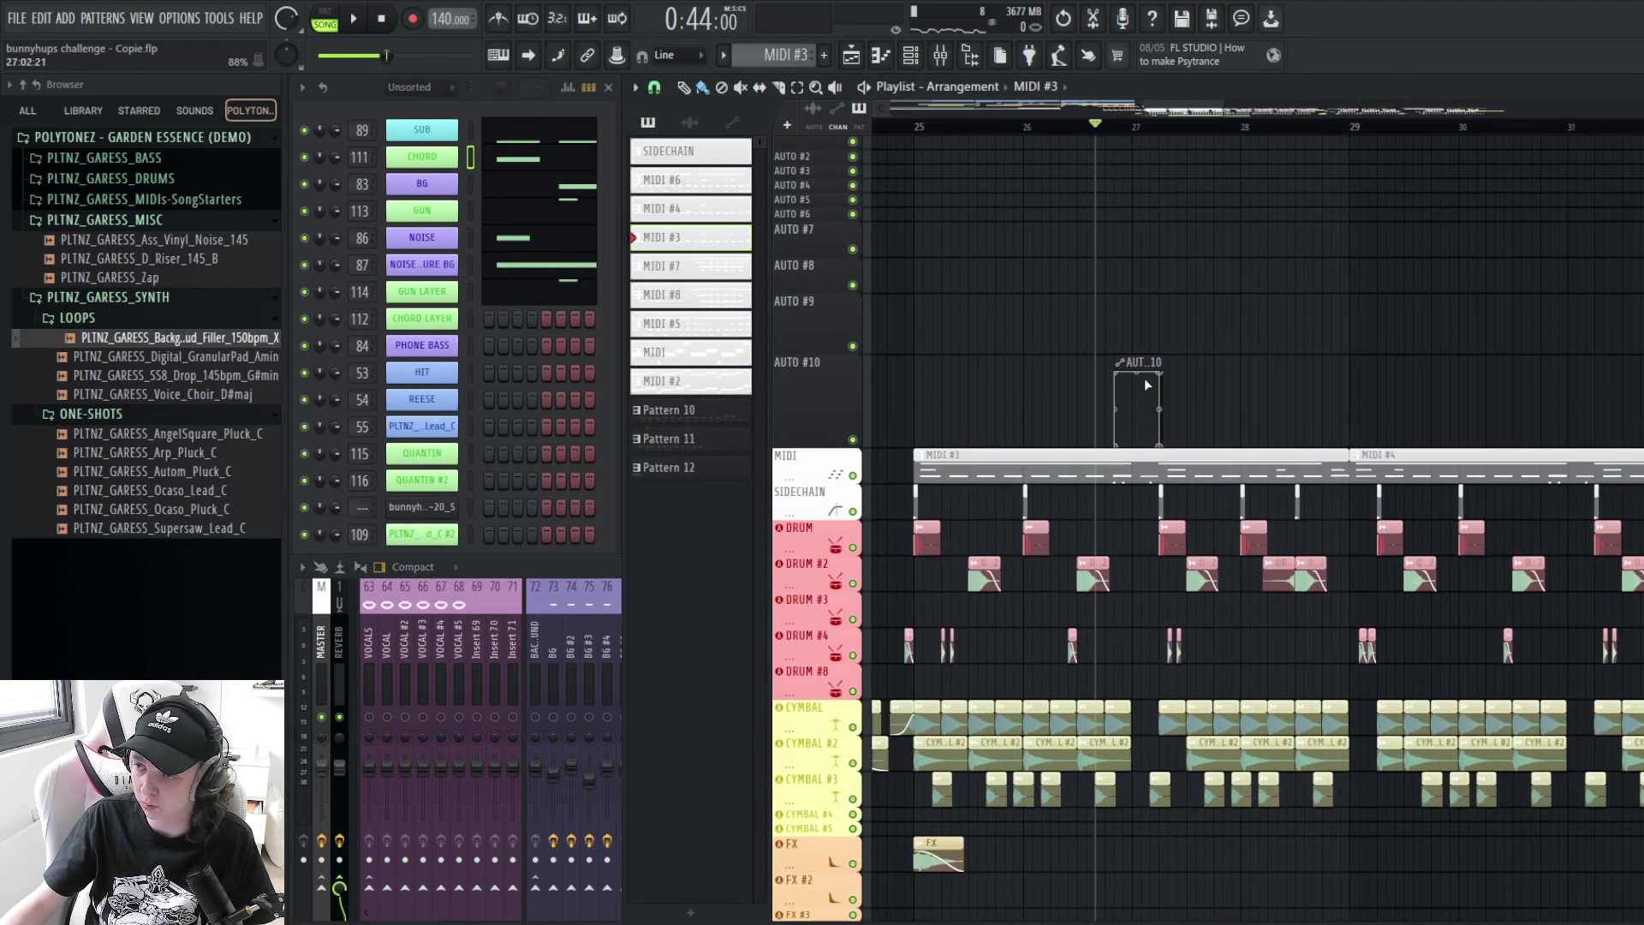
scroll(1136, 387, "up", 3)
scroll(1132, 389, "down", 3)
left_click(894, 128)
key("space")
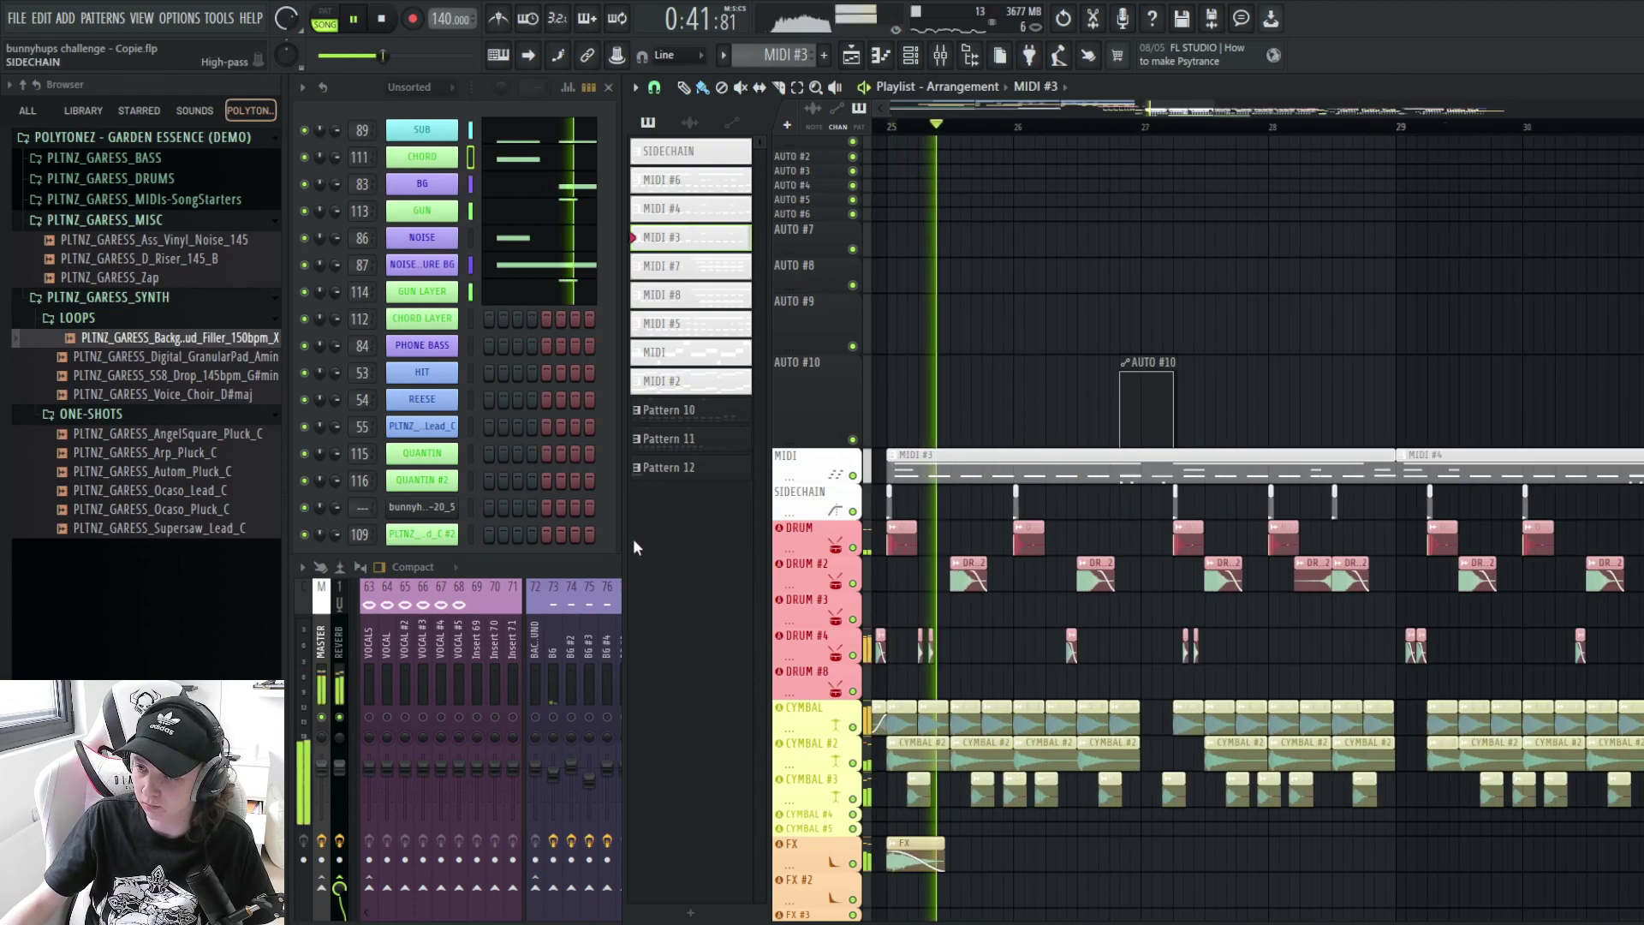
key("space")
- Enlarge the mixer and play the CHORD track through the AUTO #10 clip leading into bar 27
left_click(613, 565)
scroll(1176, 257, "up", 3)
left_click(1032, 127)
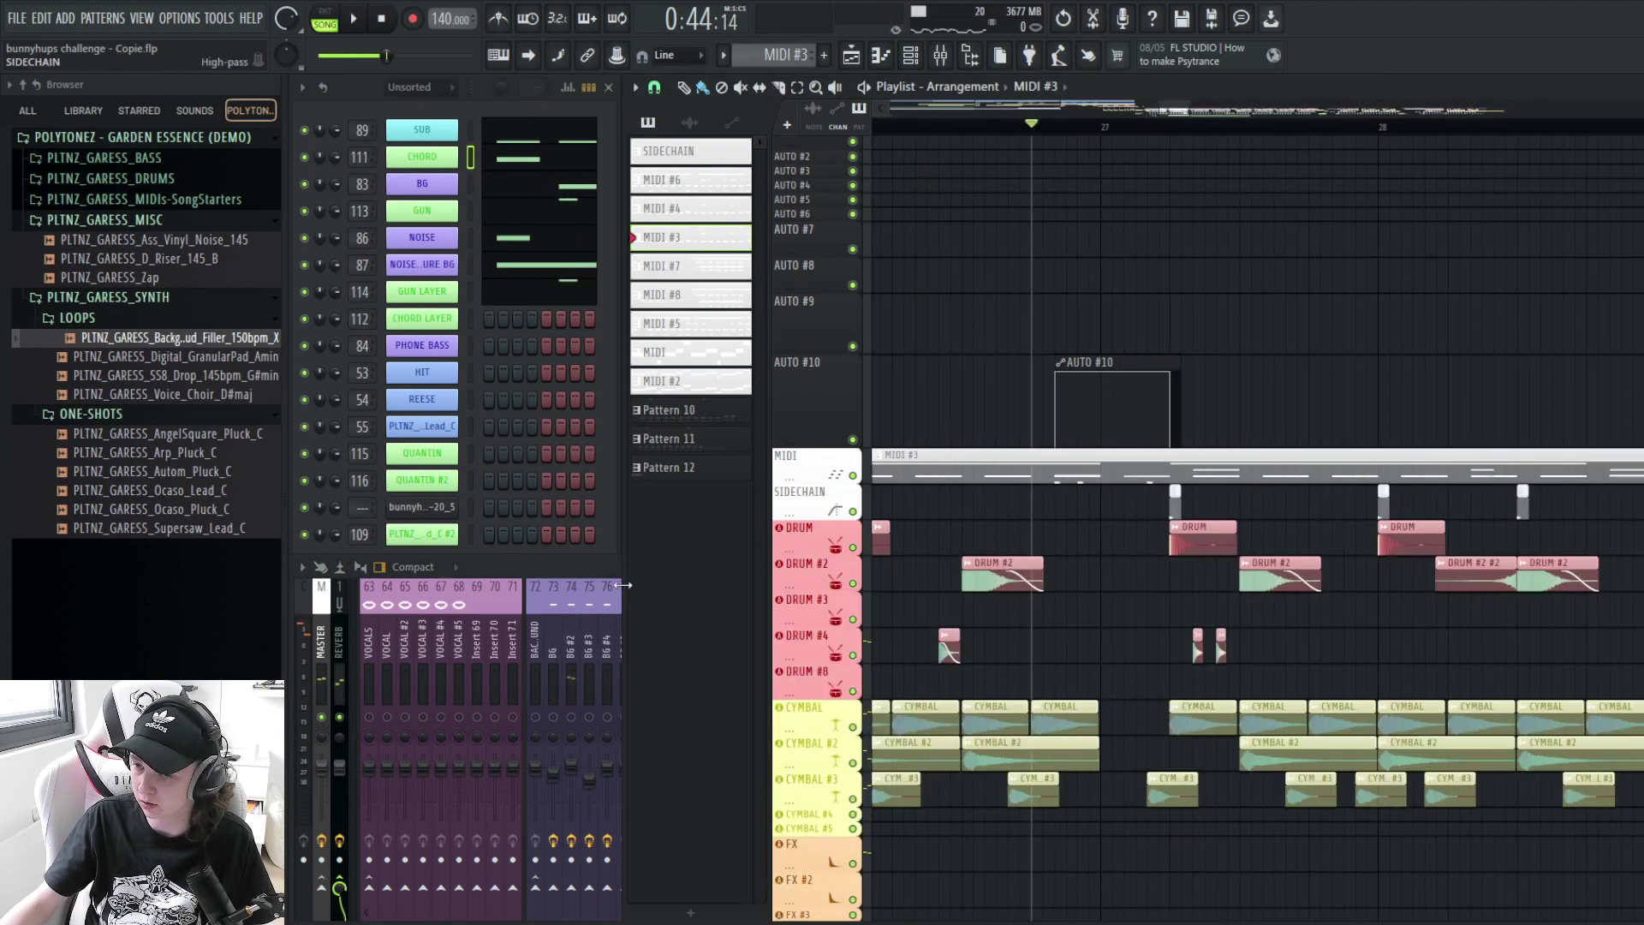
left_click(605, 561)
left_click(480, 714)
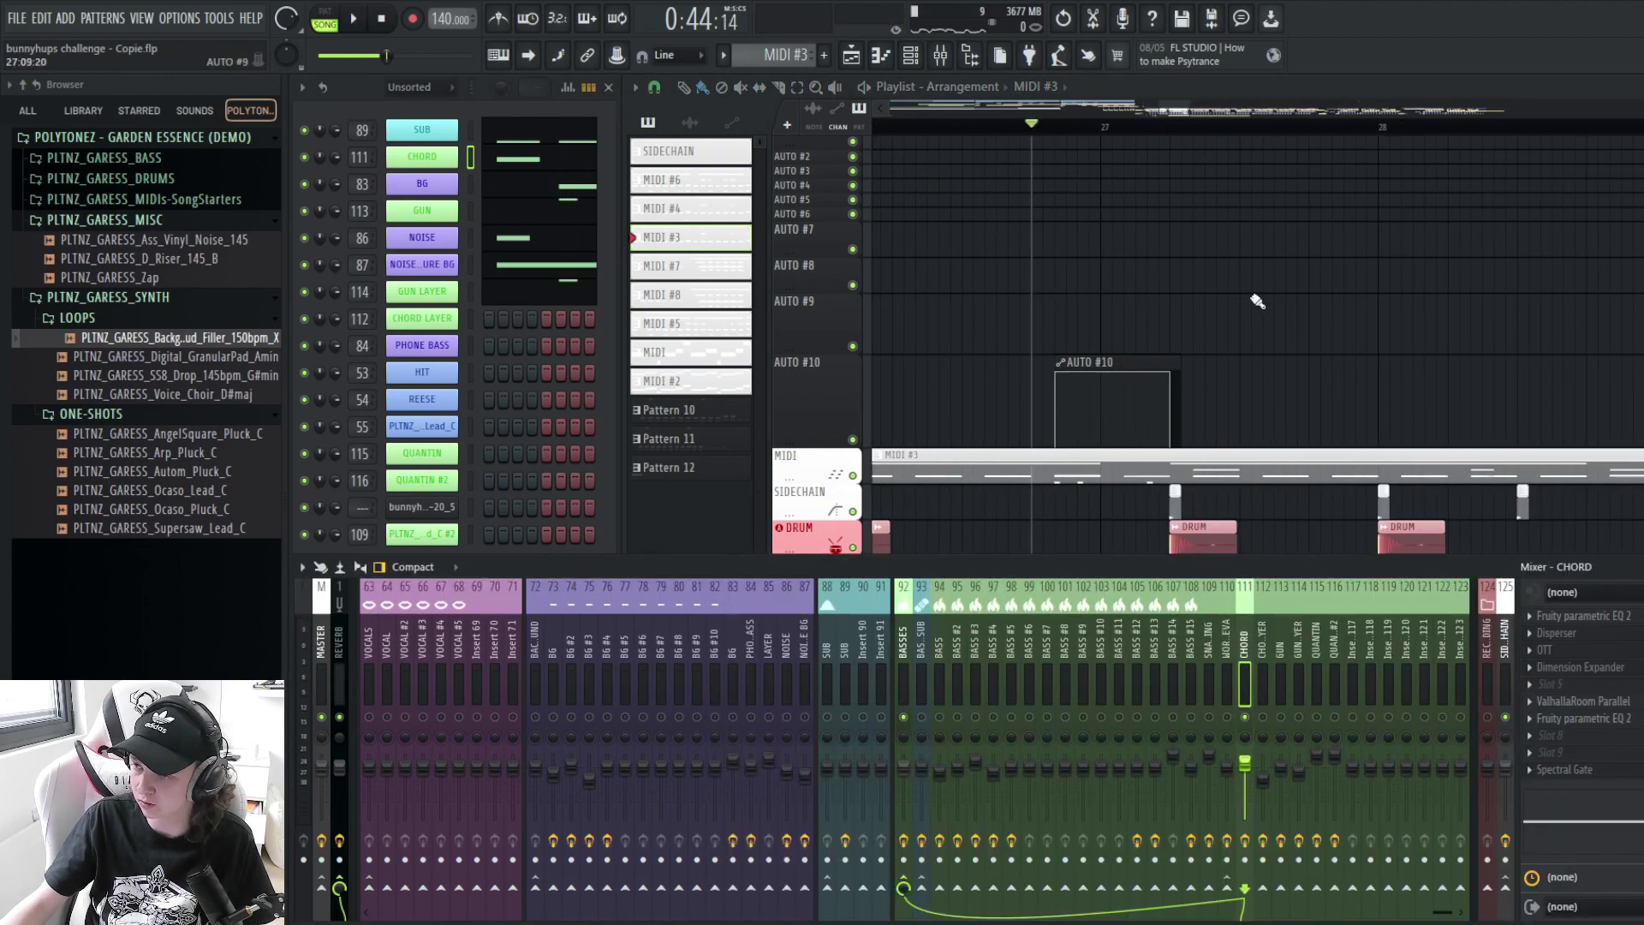
key("space")
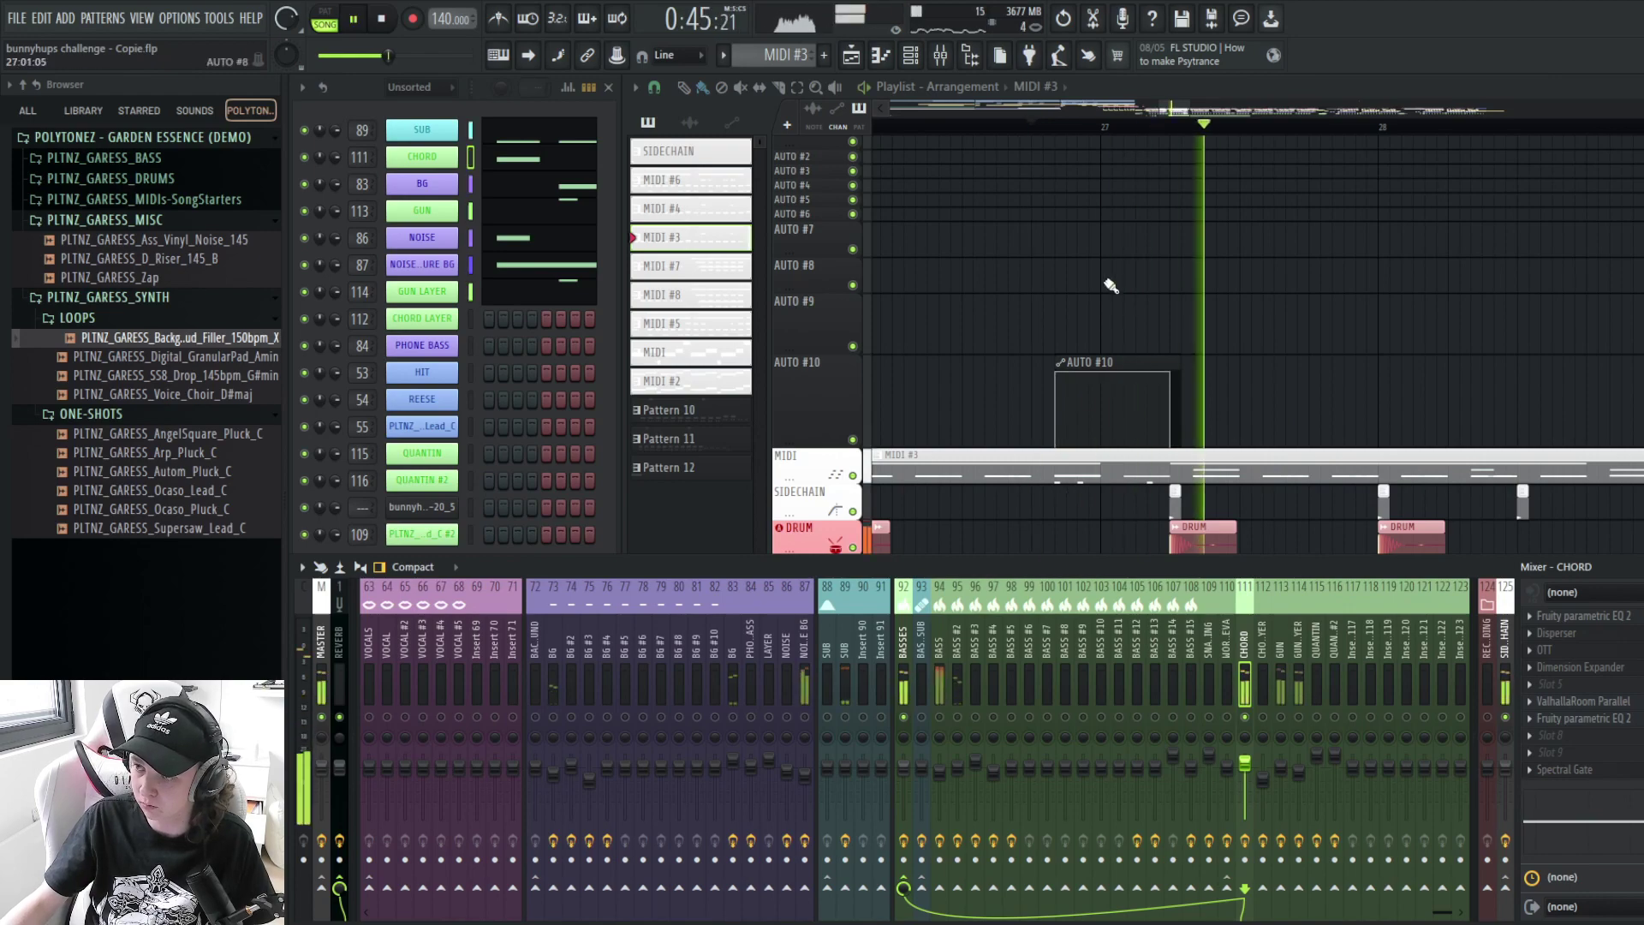
key("space")
- Solo the SUB mixer track at bar 25 and inspect the SUB channel's sampler settings
scroll(1105, 257, "down", 4)
scroll(1250, 343, "down", 3)
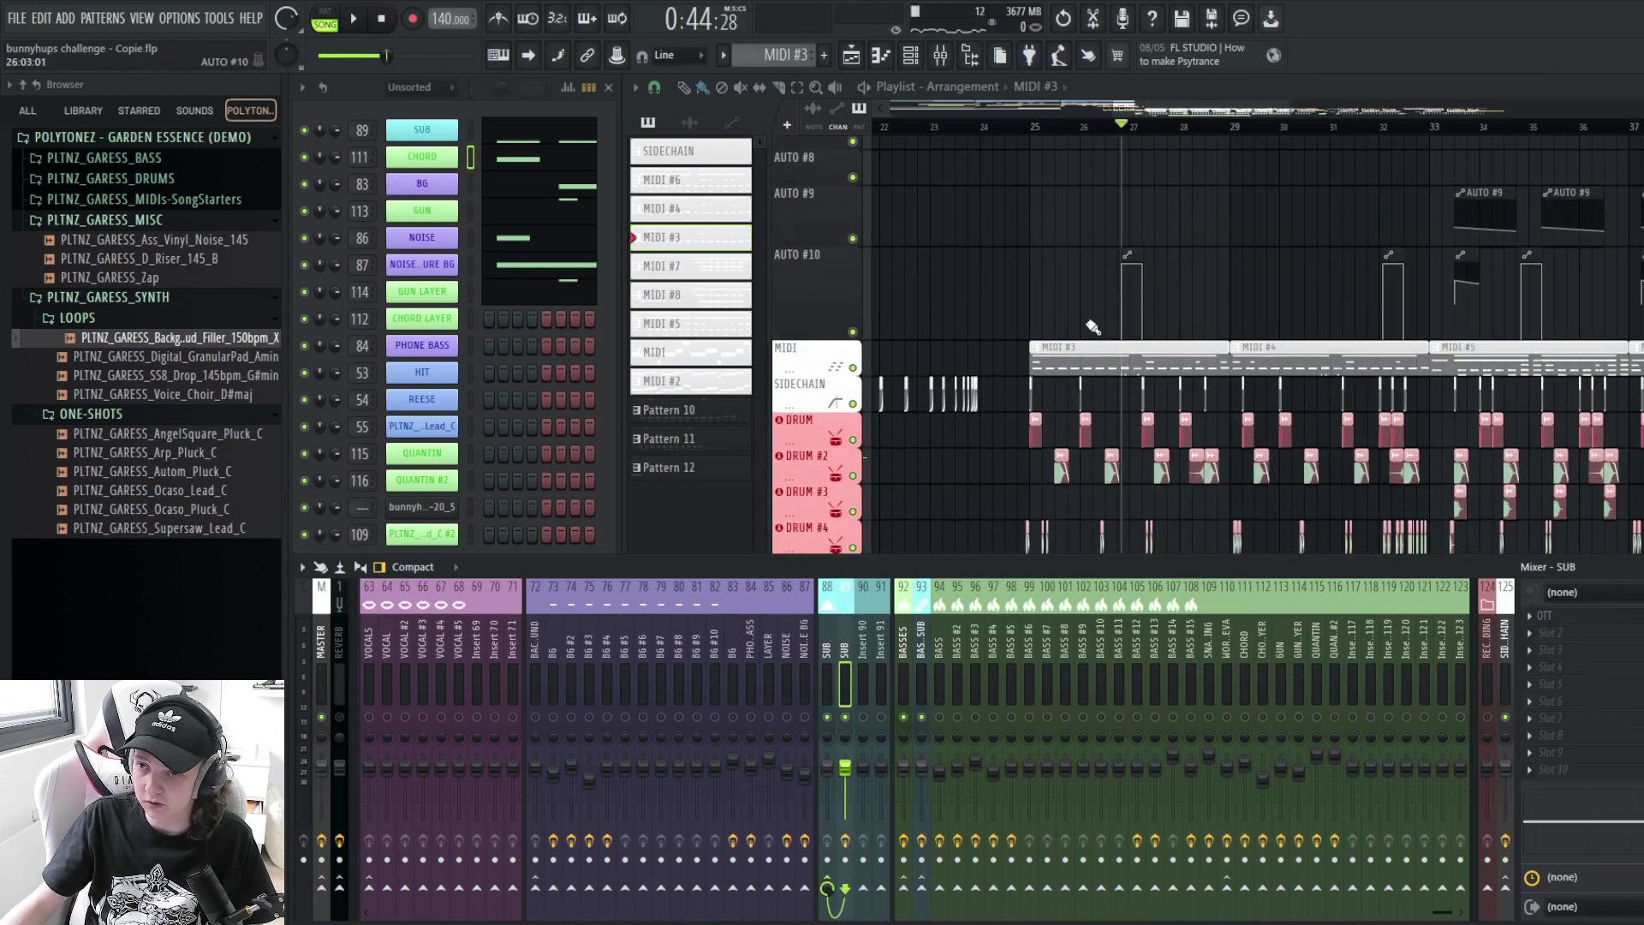
scroll(1251, 343, "up", 2)
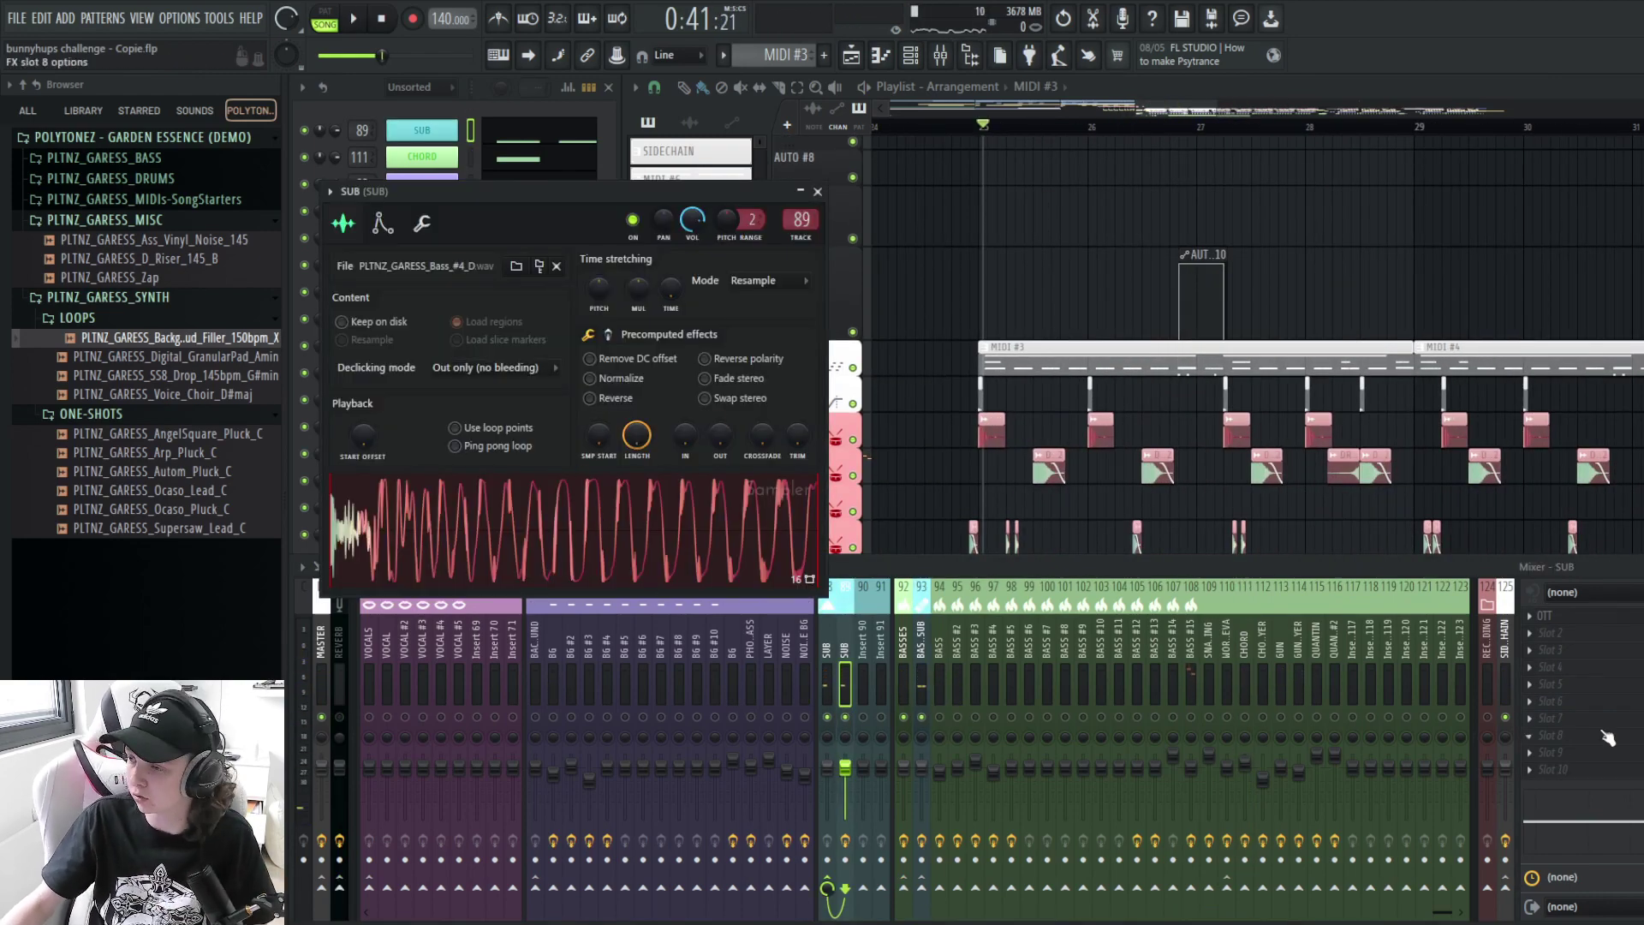
left_click(819, 193)
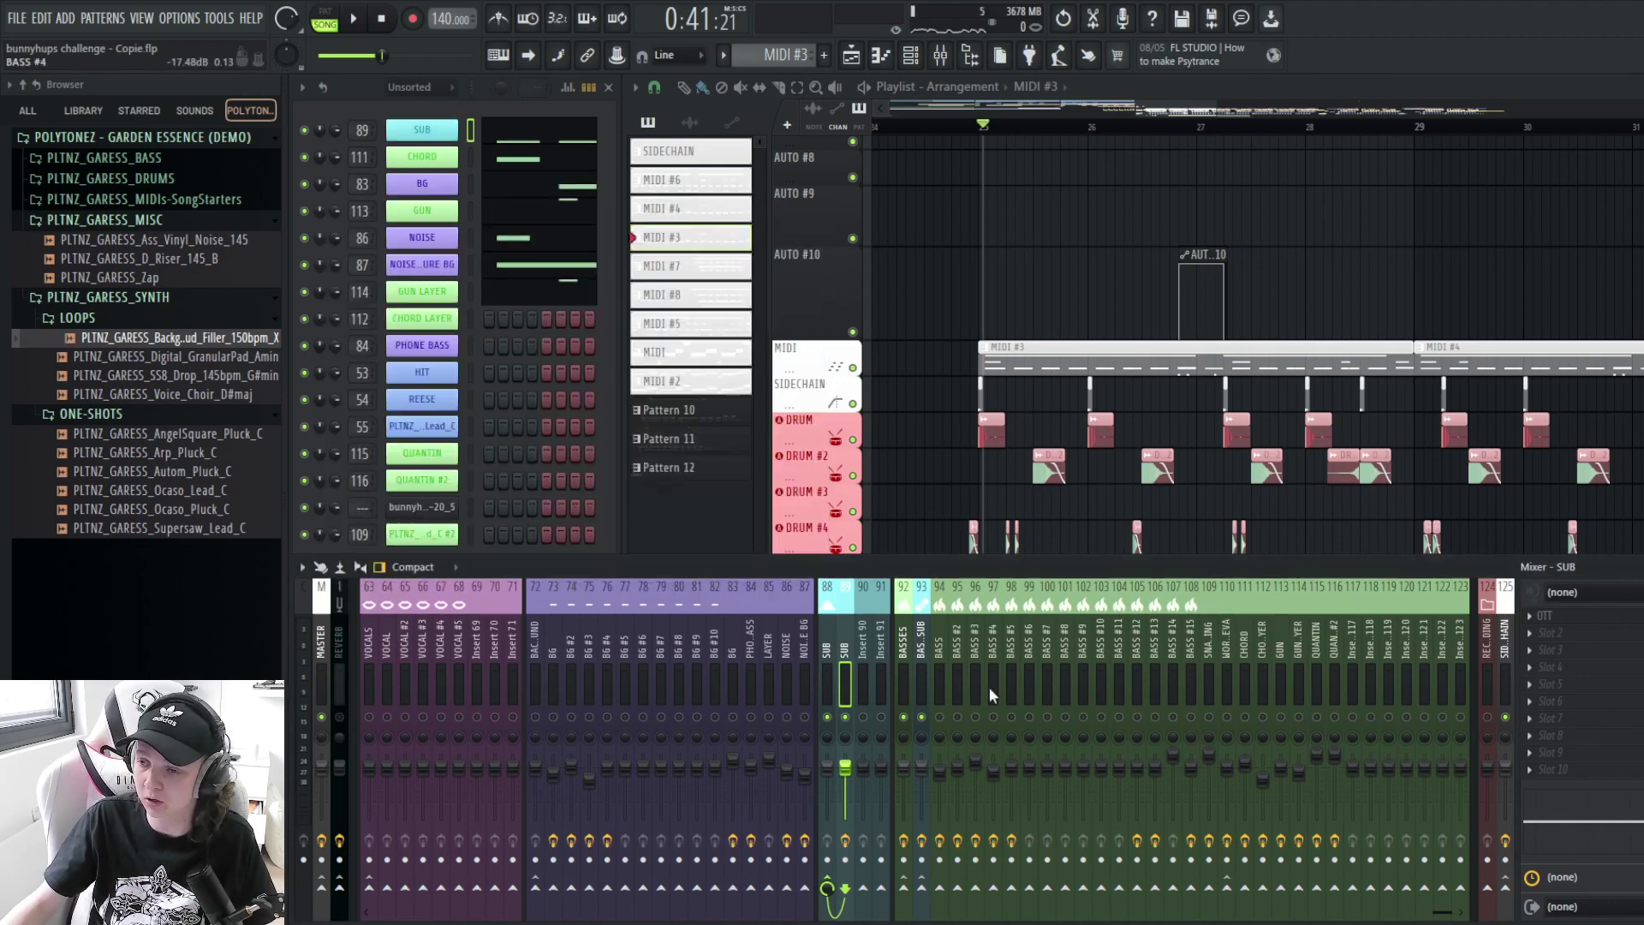
- Solo the GUN and GUN LAYER mixer tracks and play them from bar 25
key("space")
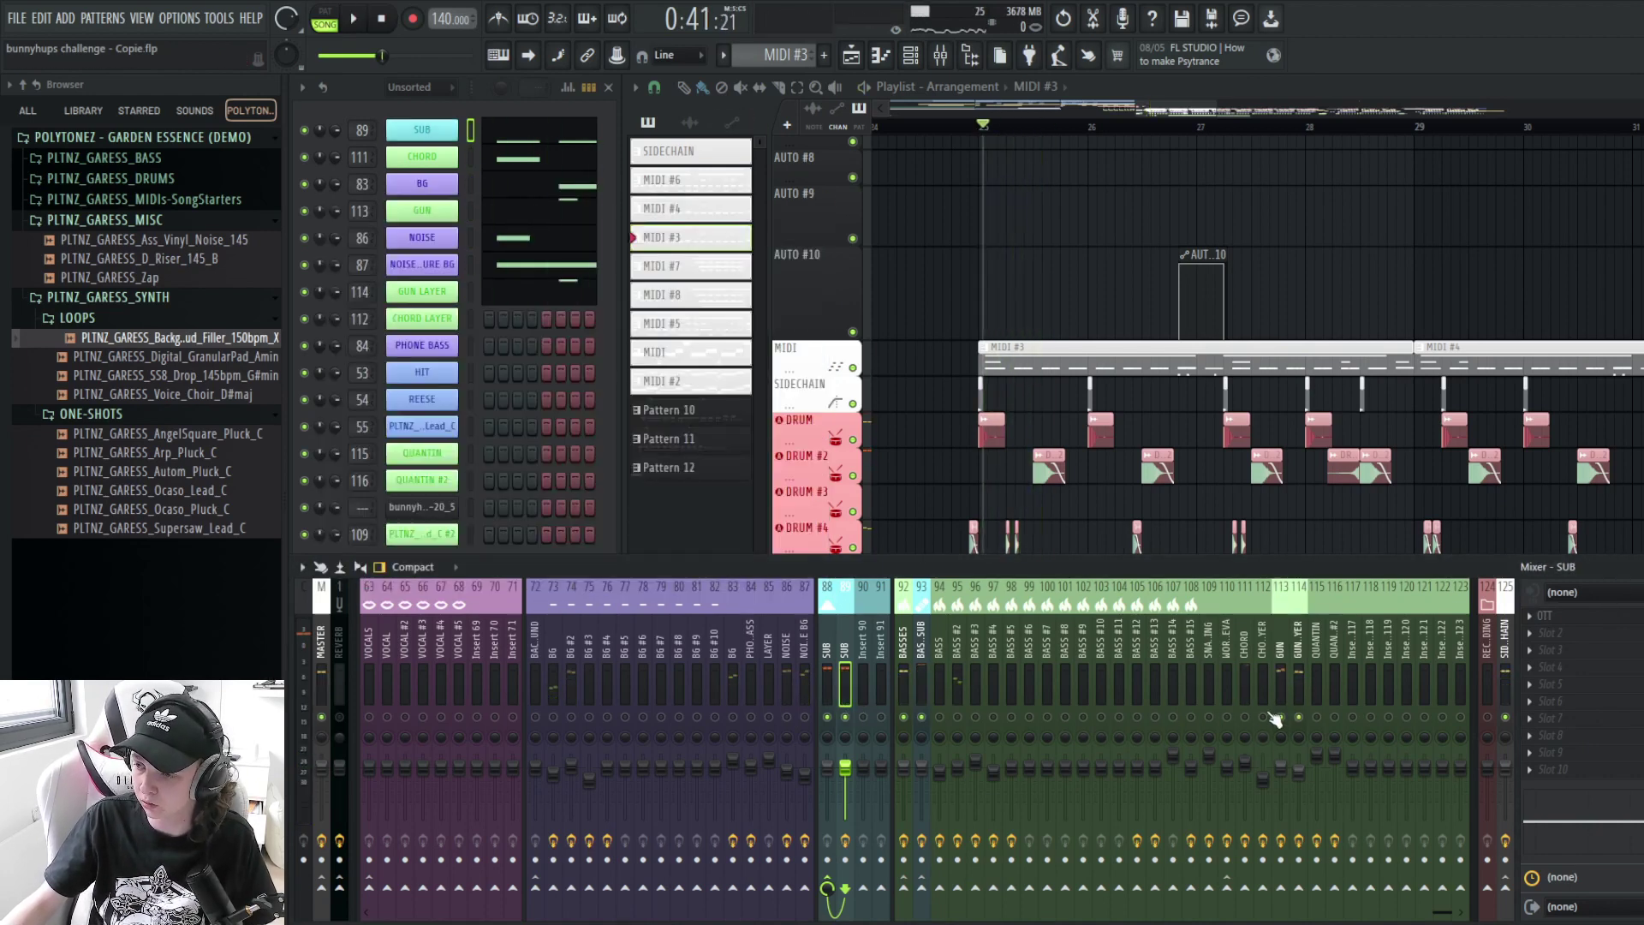
key("space")
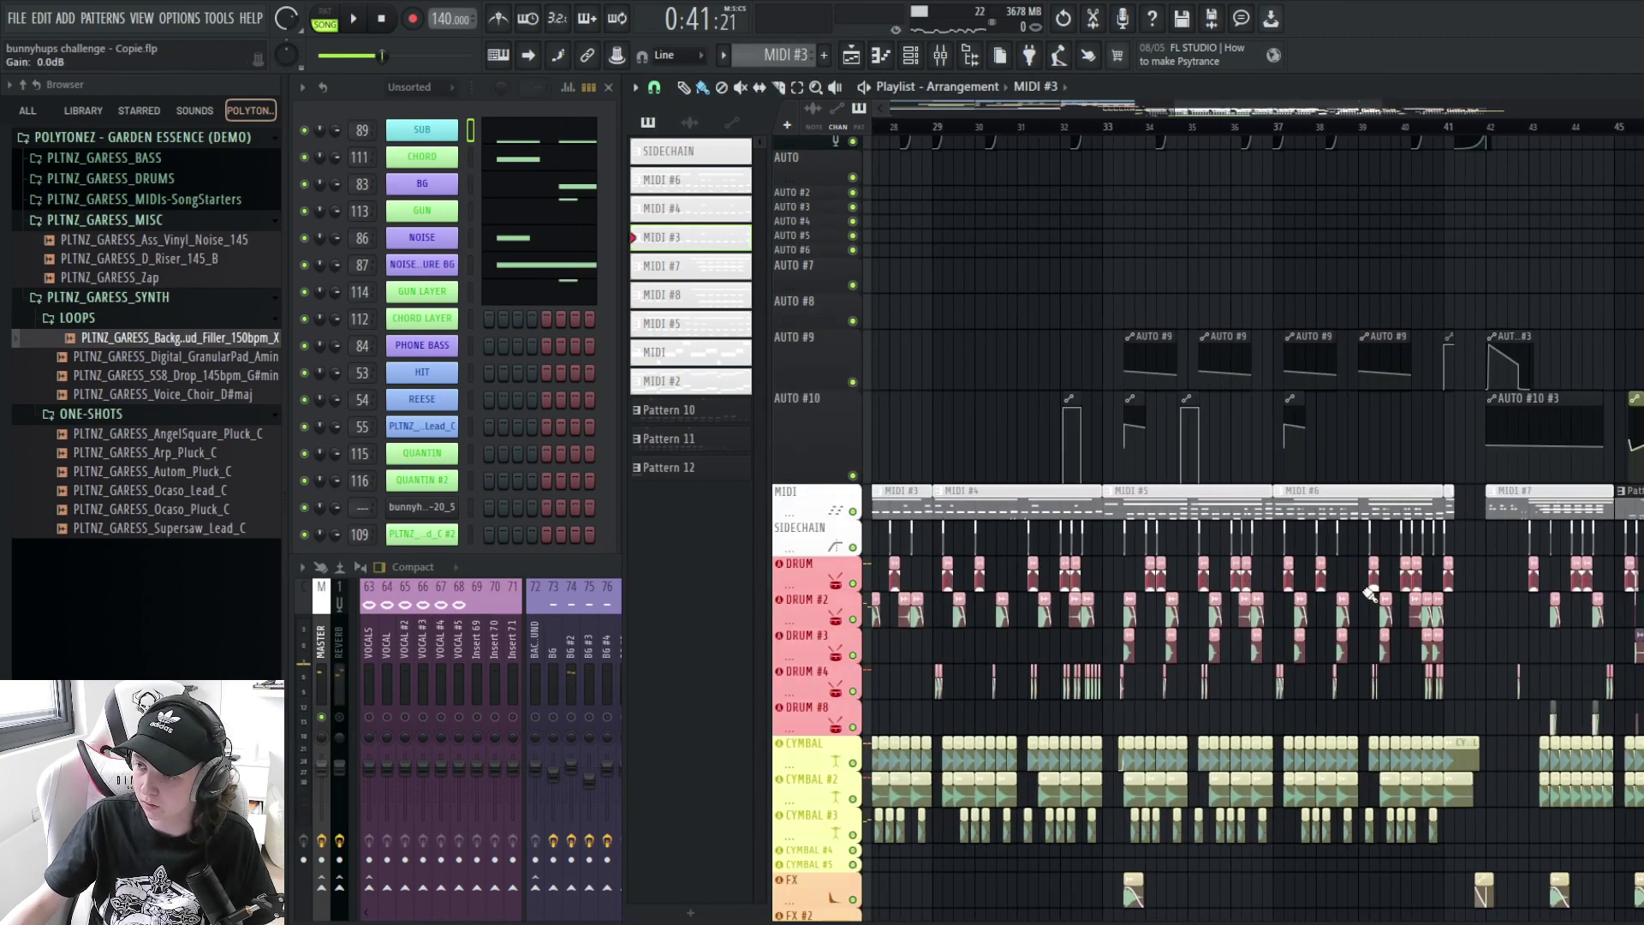
scroll(1374, 591, "up", 2)
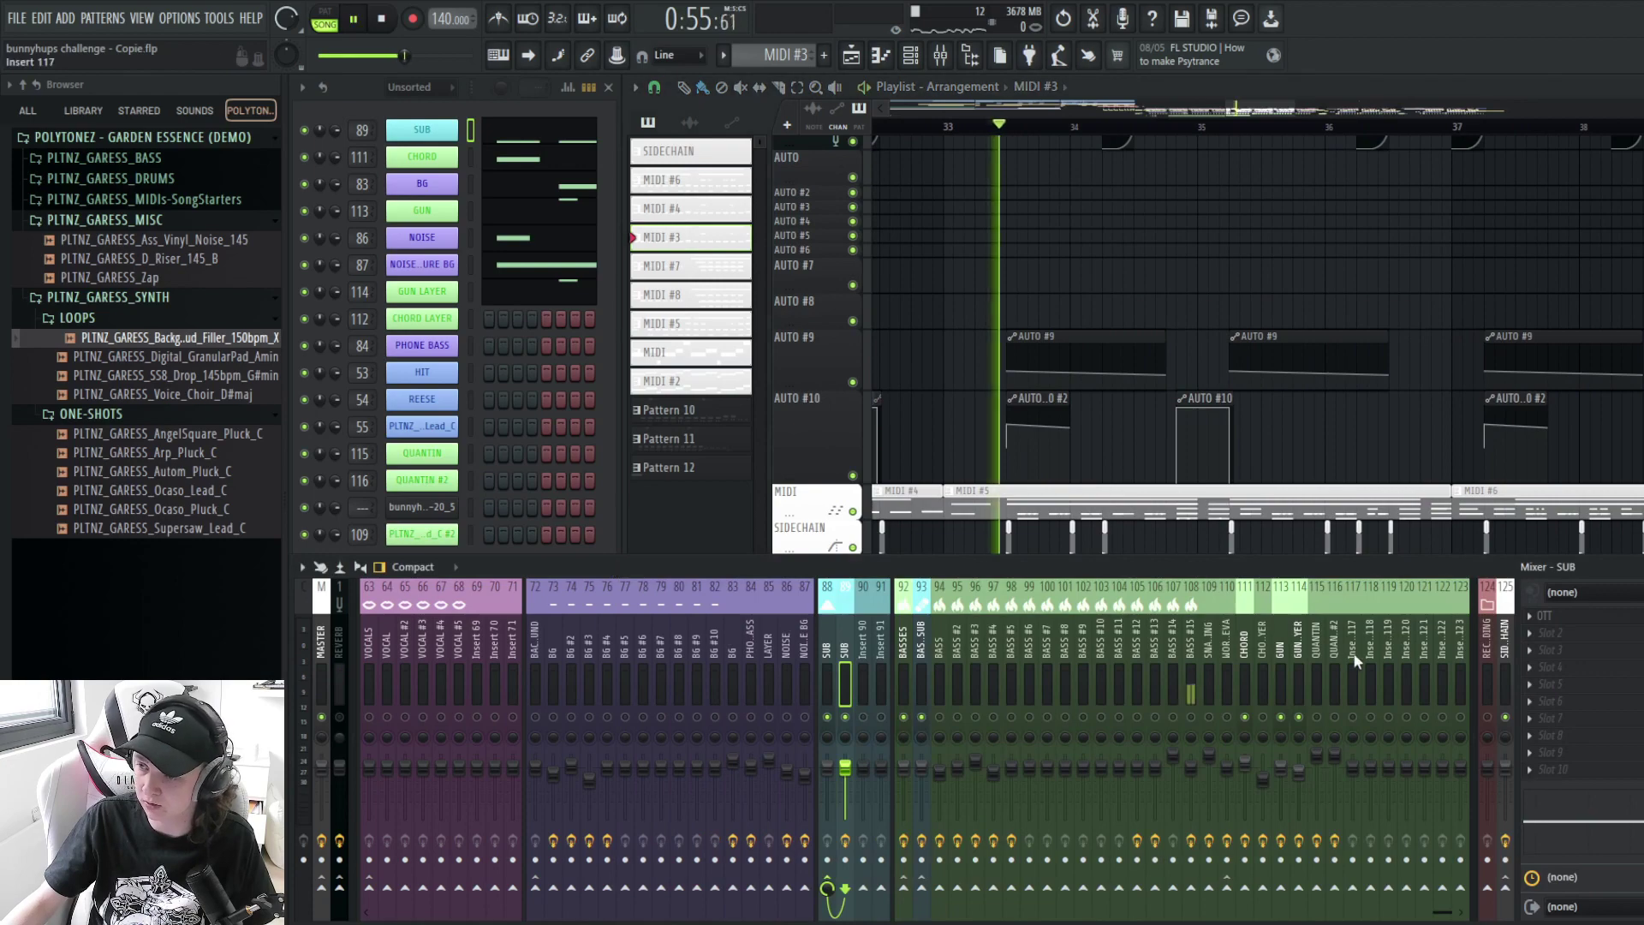
- Inspect the GUN LAYER mixer track's kHs Ring Mod effect and play the section from bar 33
left_click(1299, 685)
left_click(1576, 650)
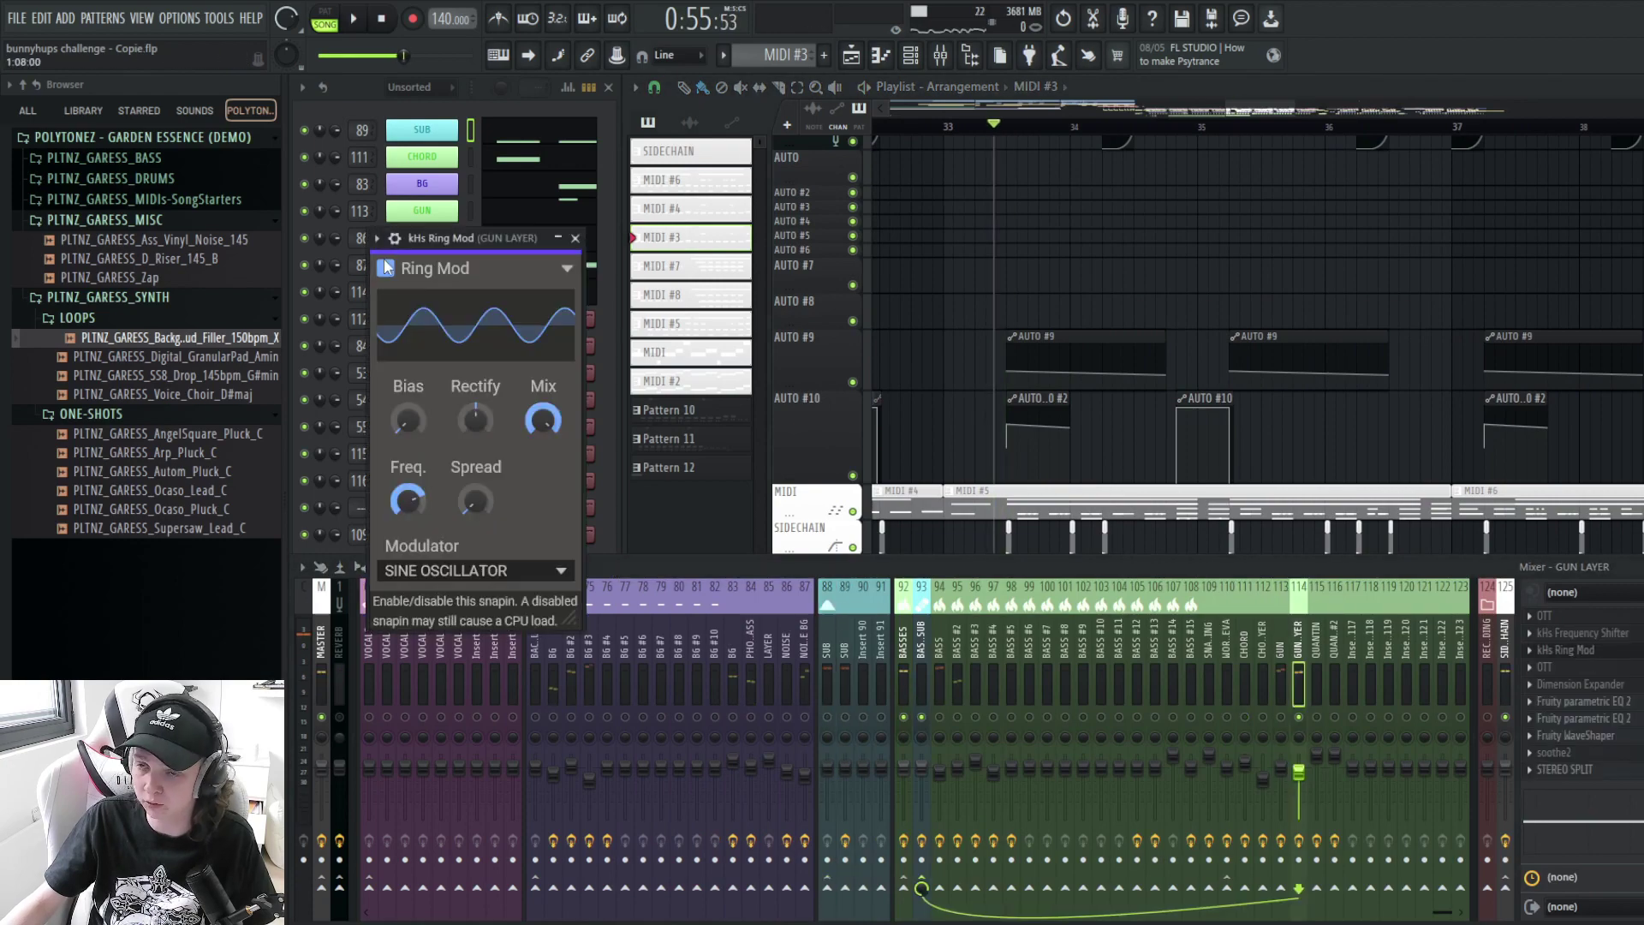
scroll(1017, 173, "up", 2)
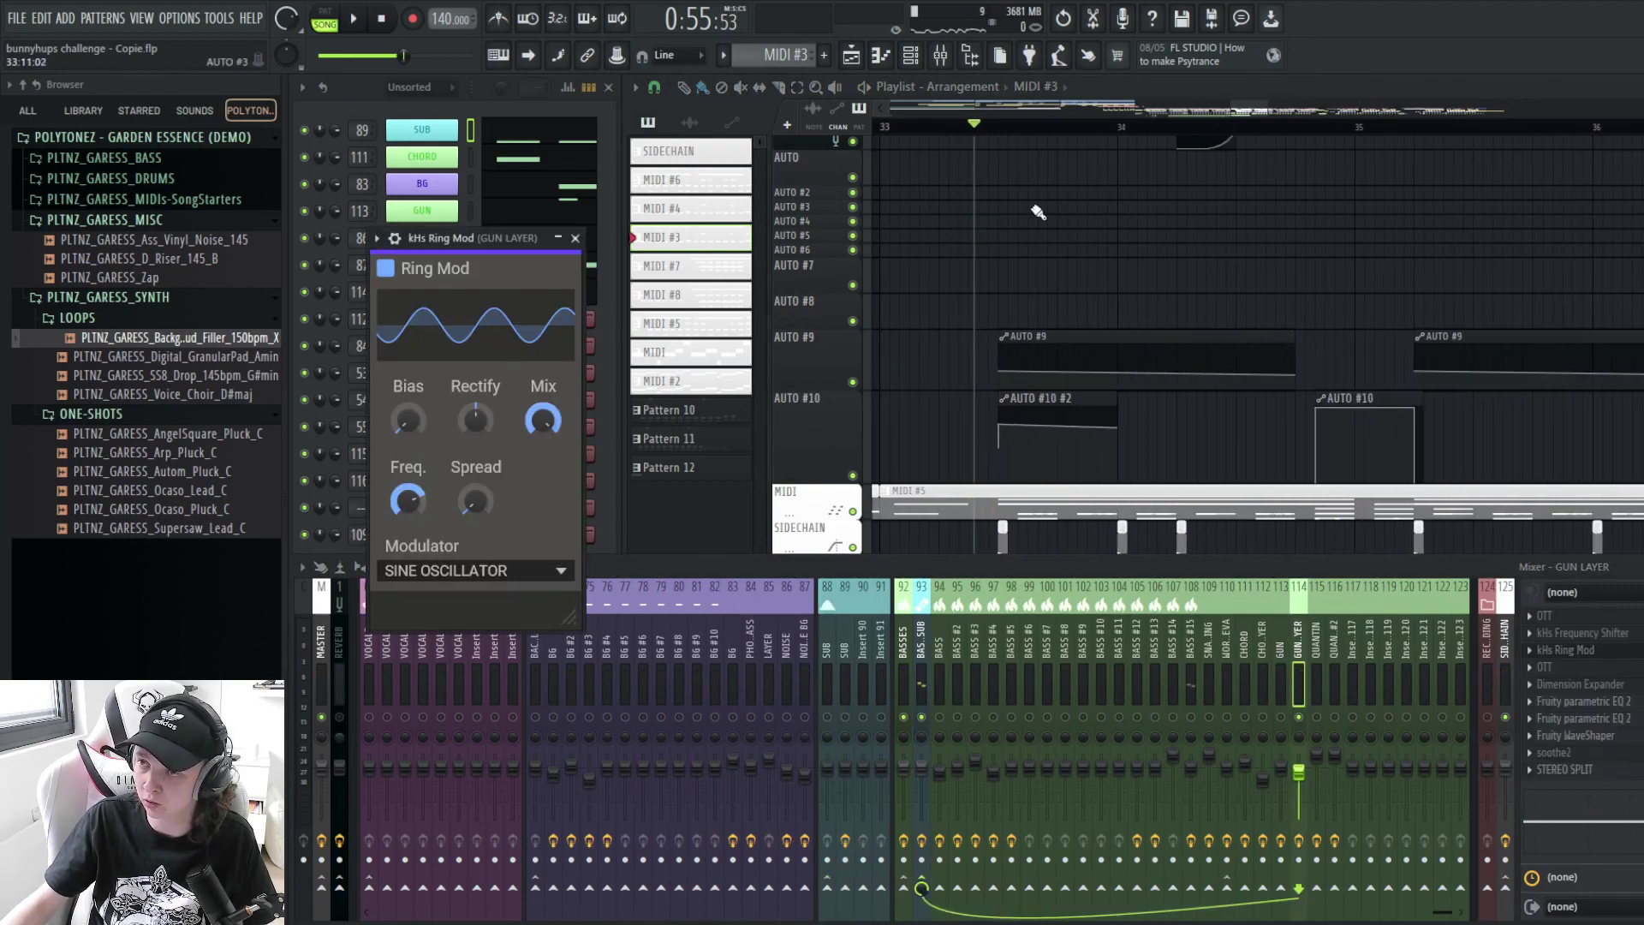
key("space")
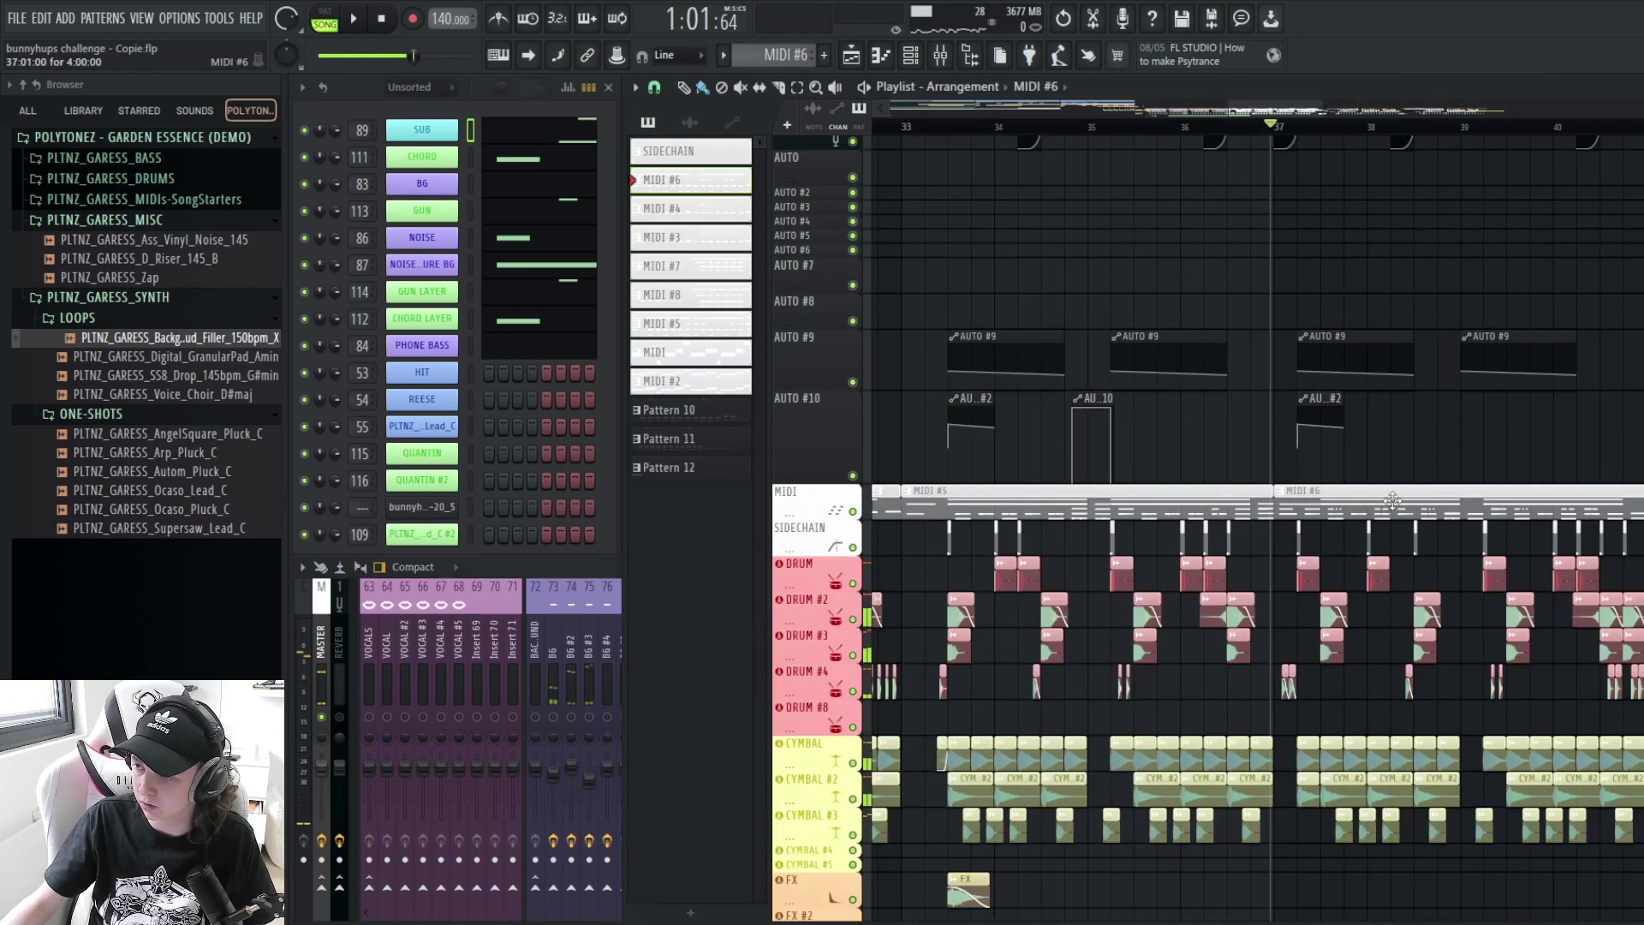
- Open the MIDI #6 clip at bar 37 and examine the GUN LAYER notes in the piano roll
double_click(1302, 497)
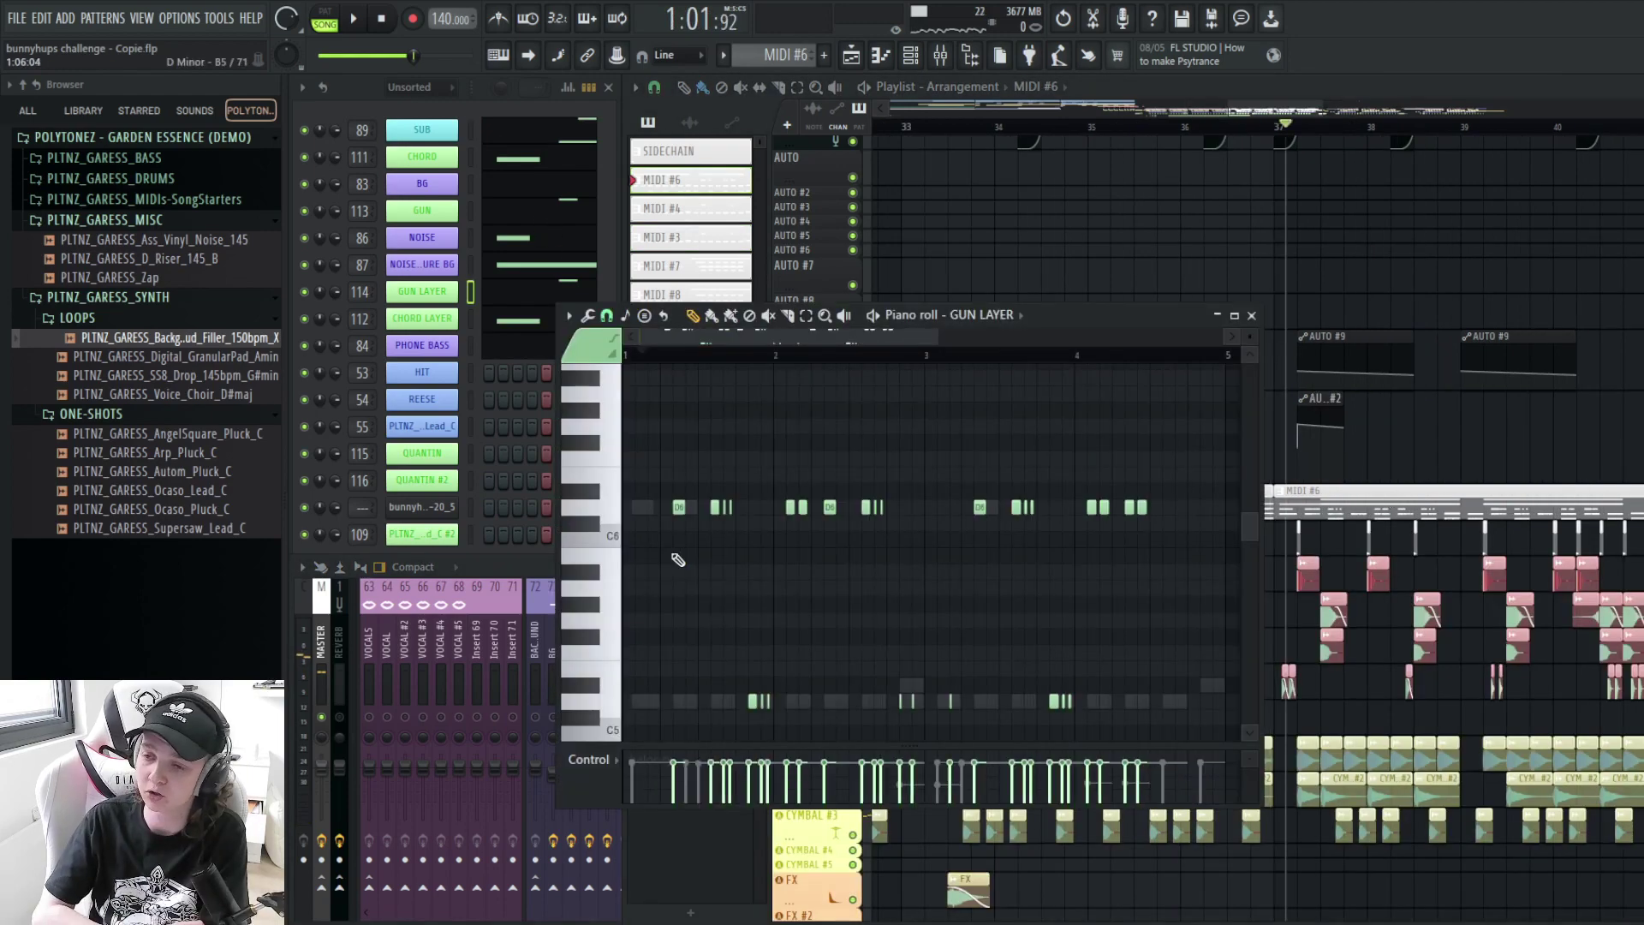
scroll(888, 551, "up", 2)
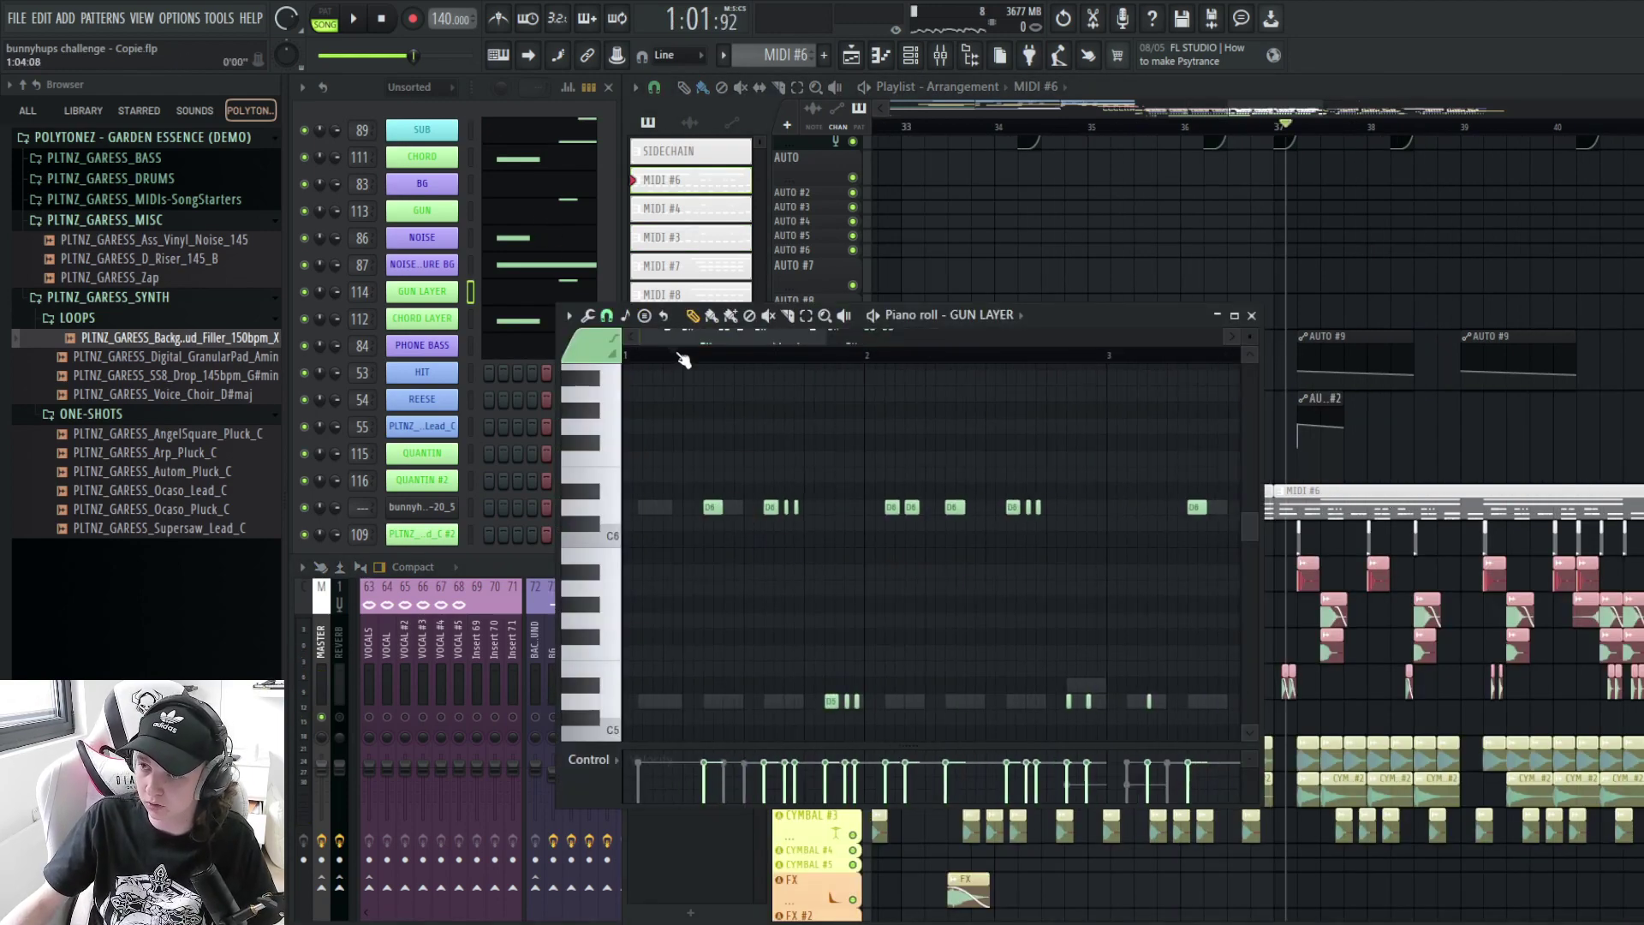
key("space")
- Solo the BASS #15 playlist track at the start of the drop around bar 25
scroll(686, 360, "down", 2)
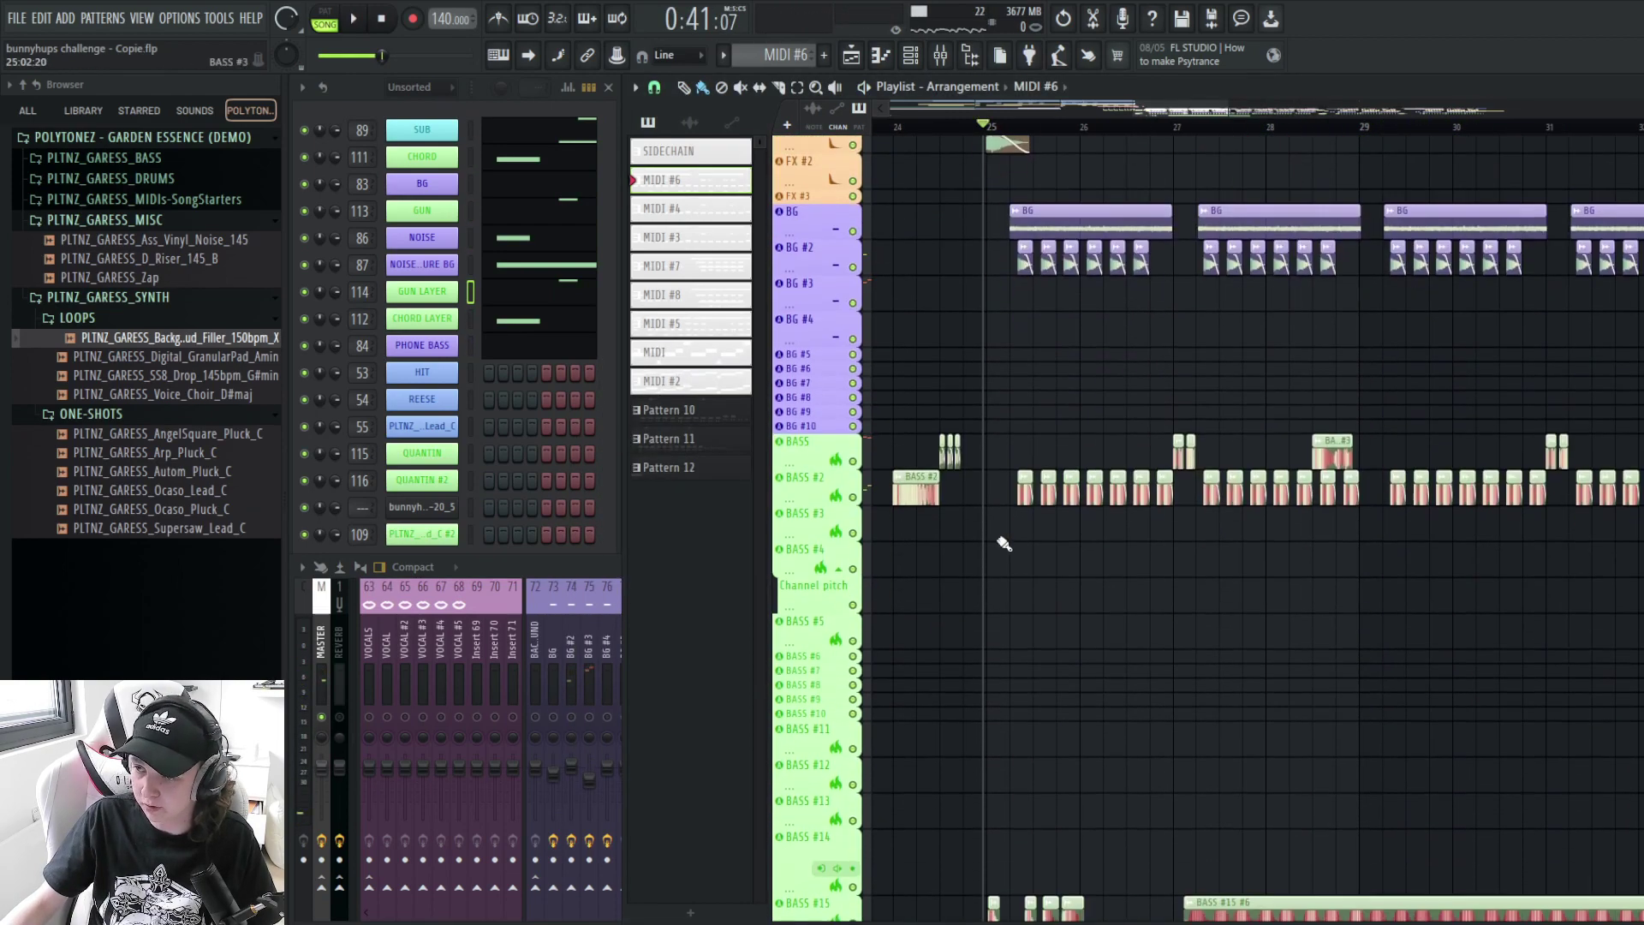
scroll(1028, 576, "down", 3)
scroll(1068, 586, "down", 4)
right_click(853, 531)
scroll(1071, 565, "up", 1)
scroll(1156, 600, "up", 2)
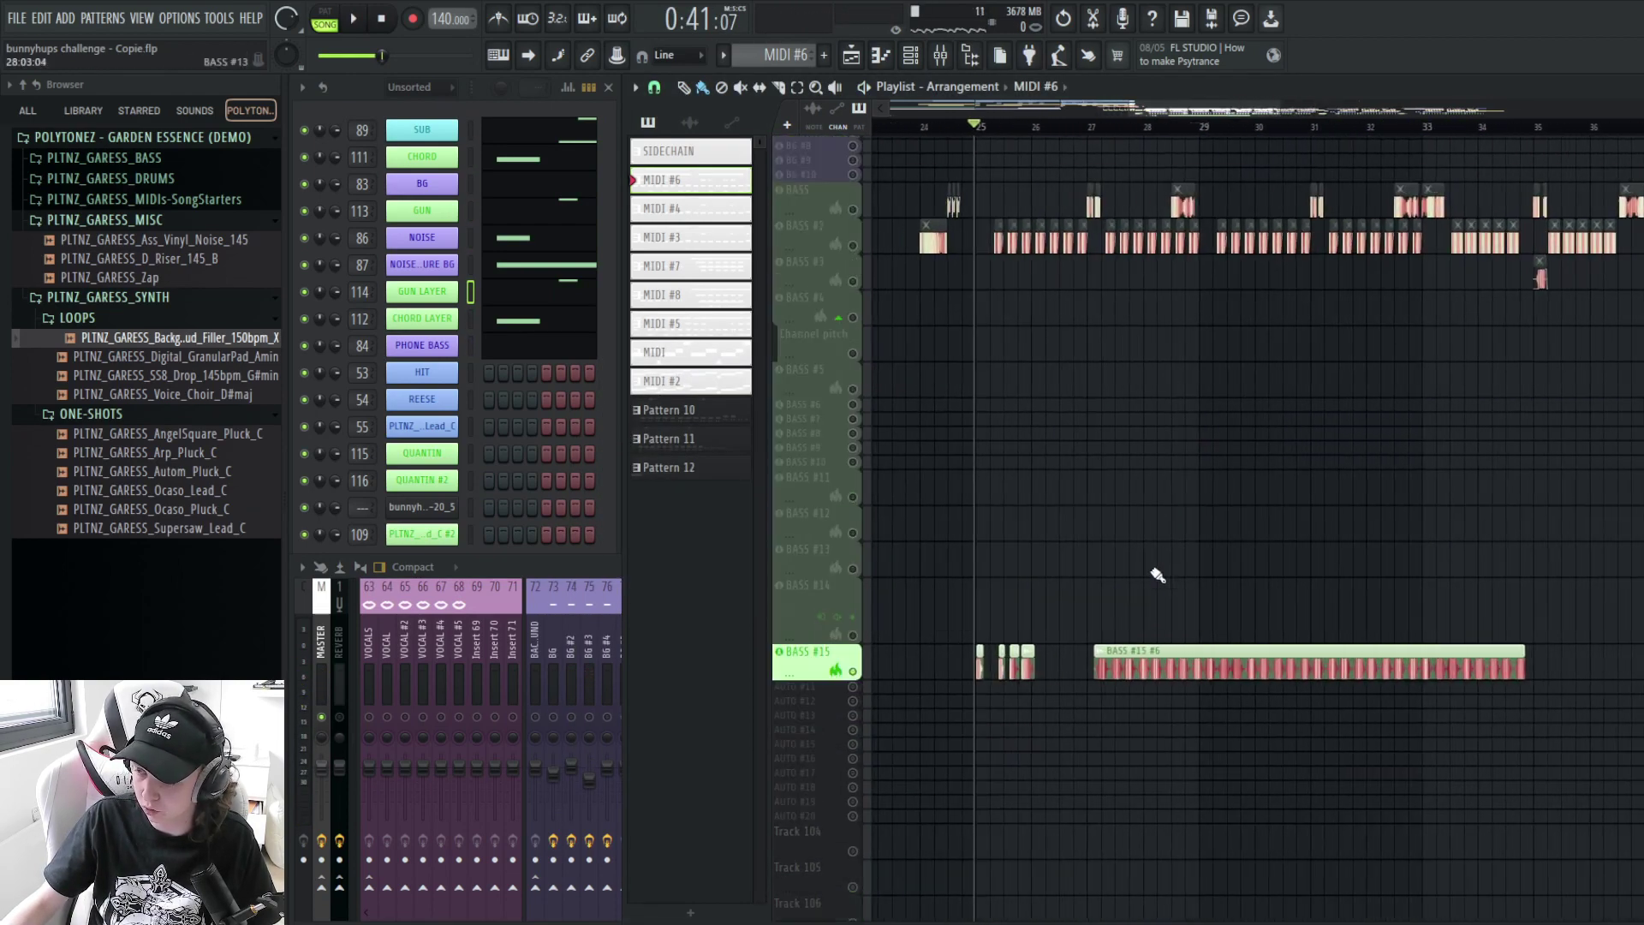
- Enlarge the mixer, select the BASS #15 track and inspect its MFreeformPhase phase adjustment curve
left_click(504, 570)
scroll(870, 516, "down", 5)
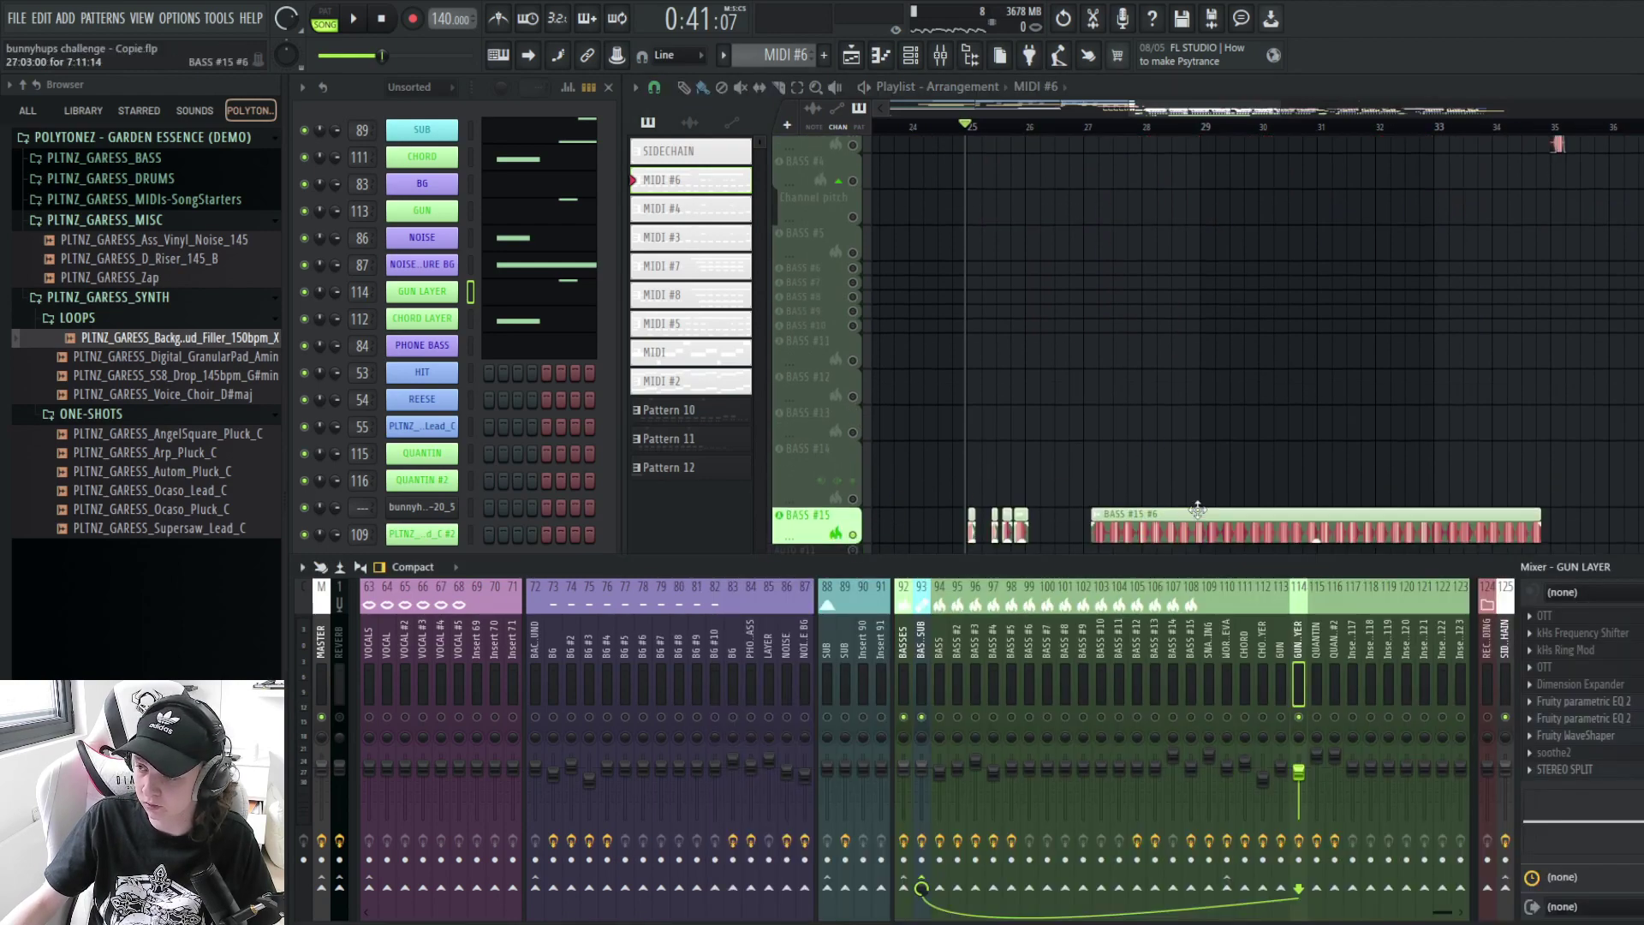
left_click(1193, 655)
left_click(1614, 619)
left_click(1609, 620)
left_click(1608, 621)
left_click(1607, 633)
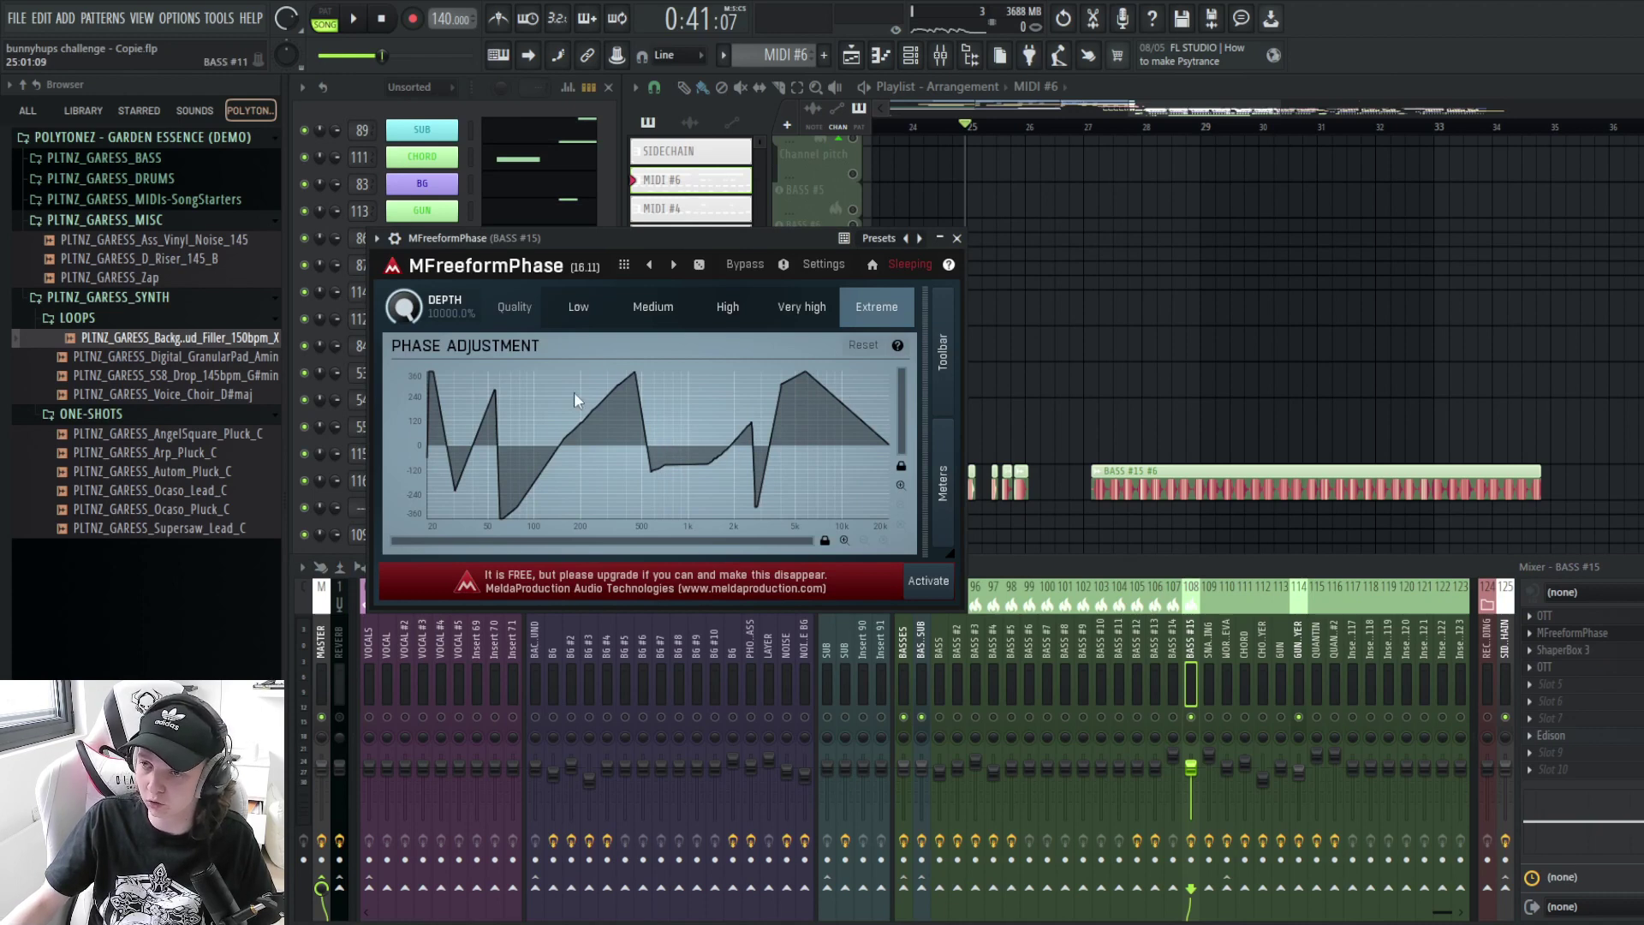
- Inspect the Time and Liquid shapers of ShaperBox 3 and the second OTT on BASS #15, then close the effect windows
left_click(1572, 650)
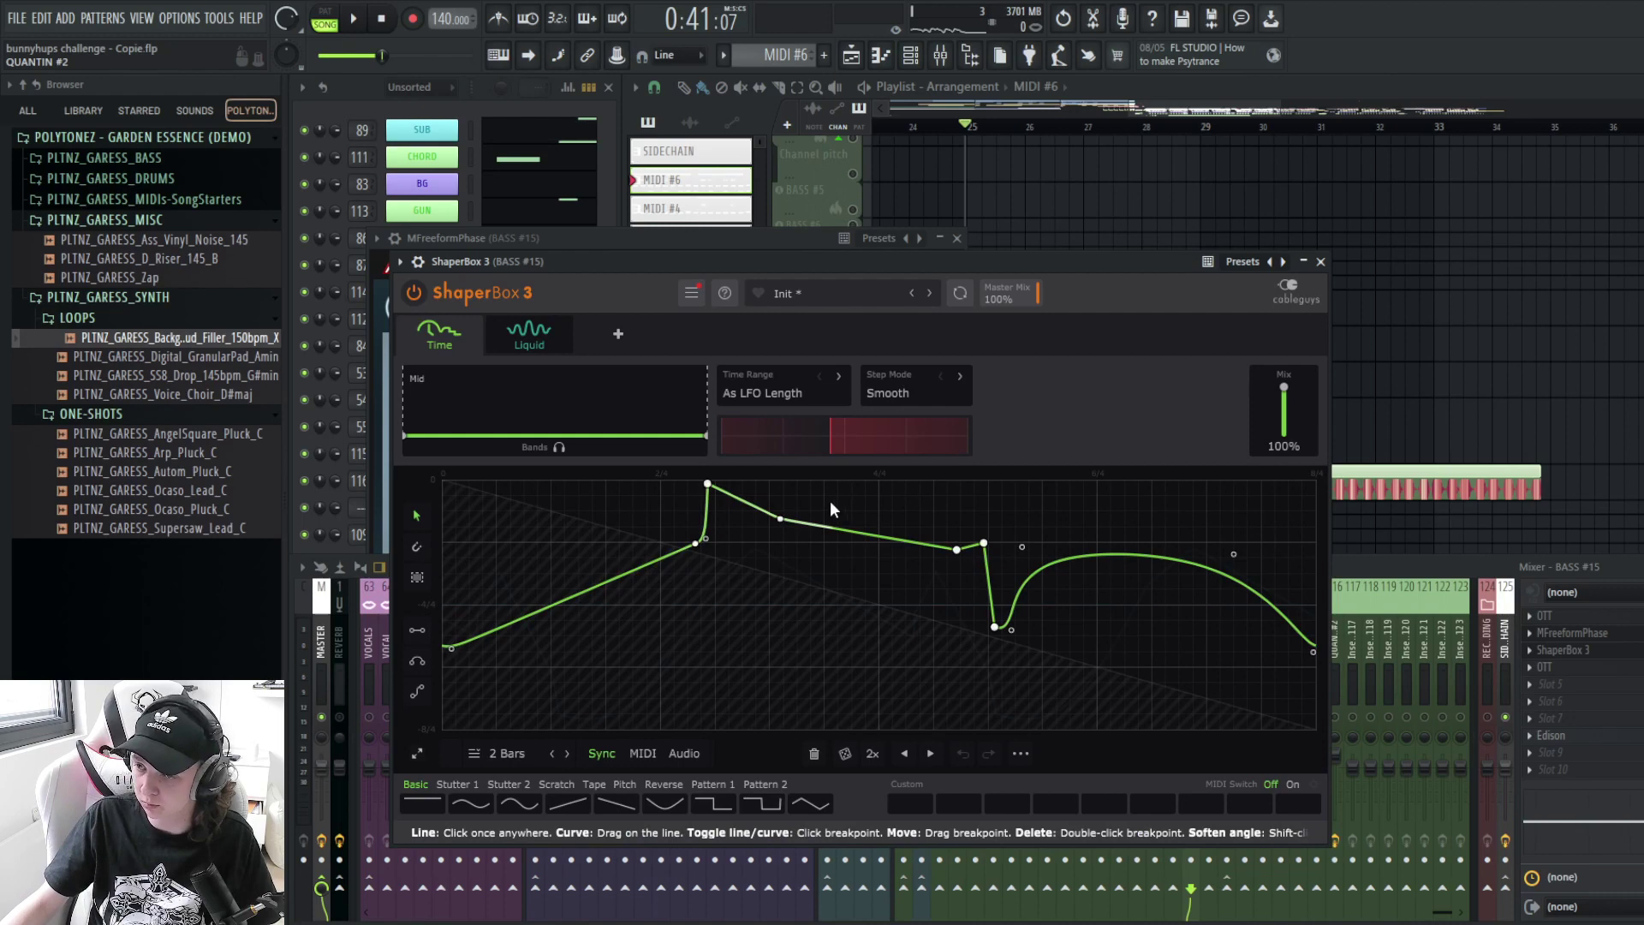
left_click(529, 332)
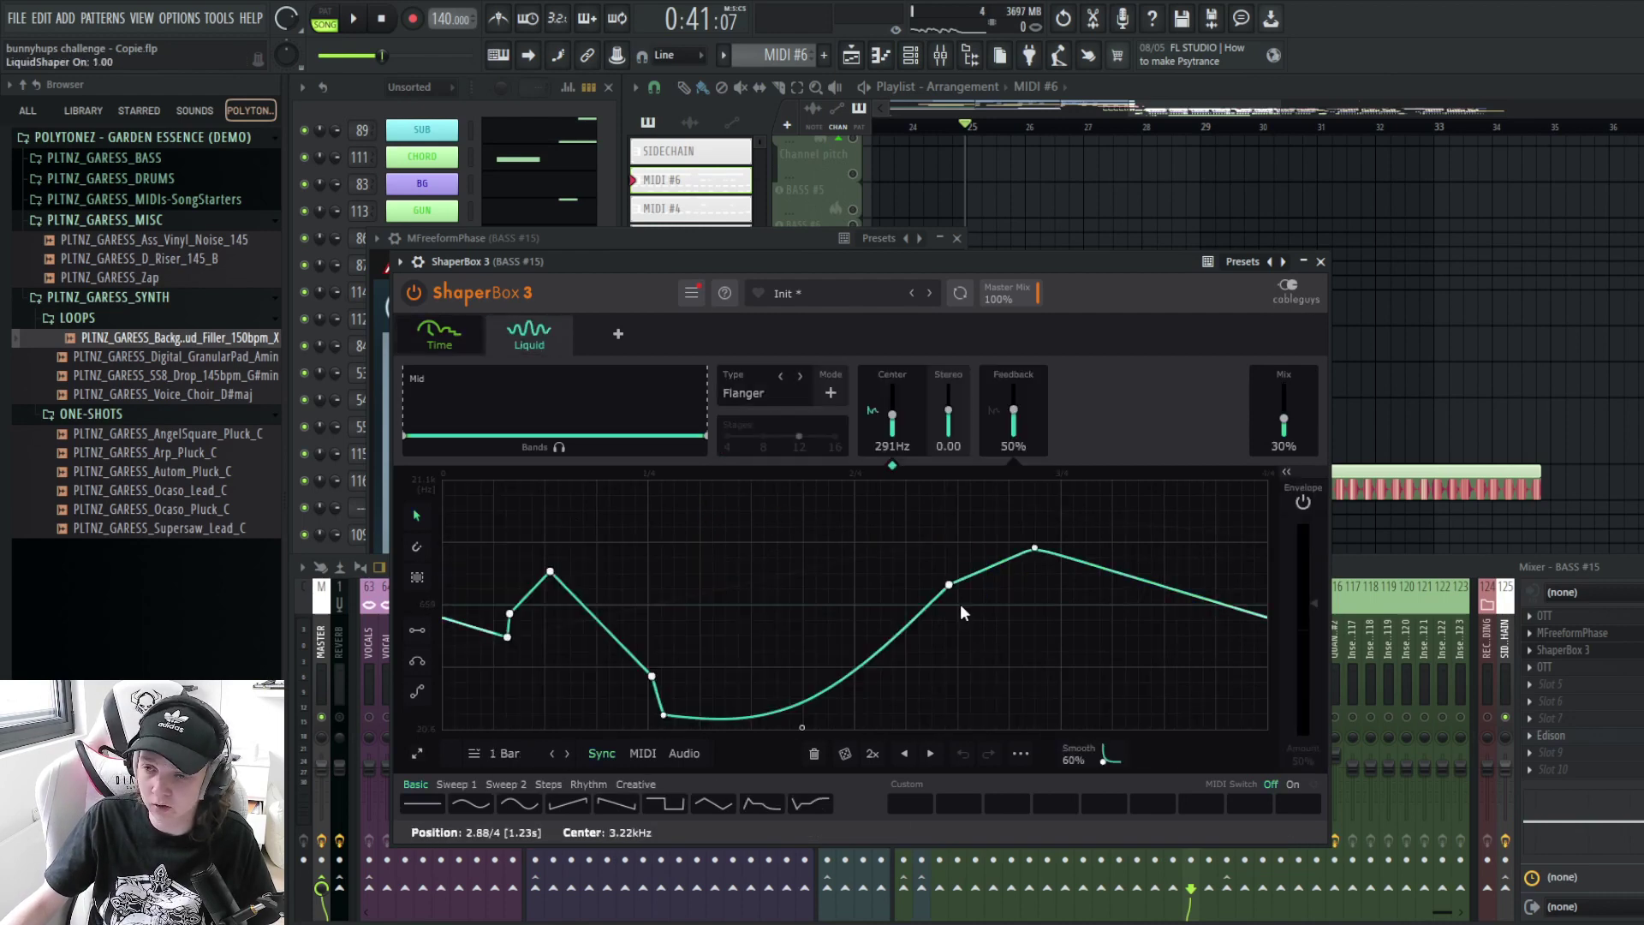
left_click(1546, 667)
left_click(670, 285)
left_click(957, 238)
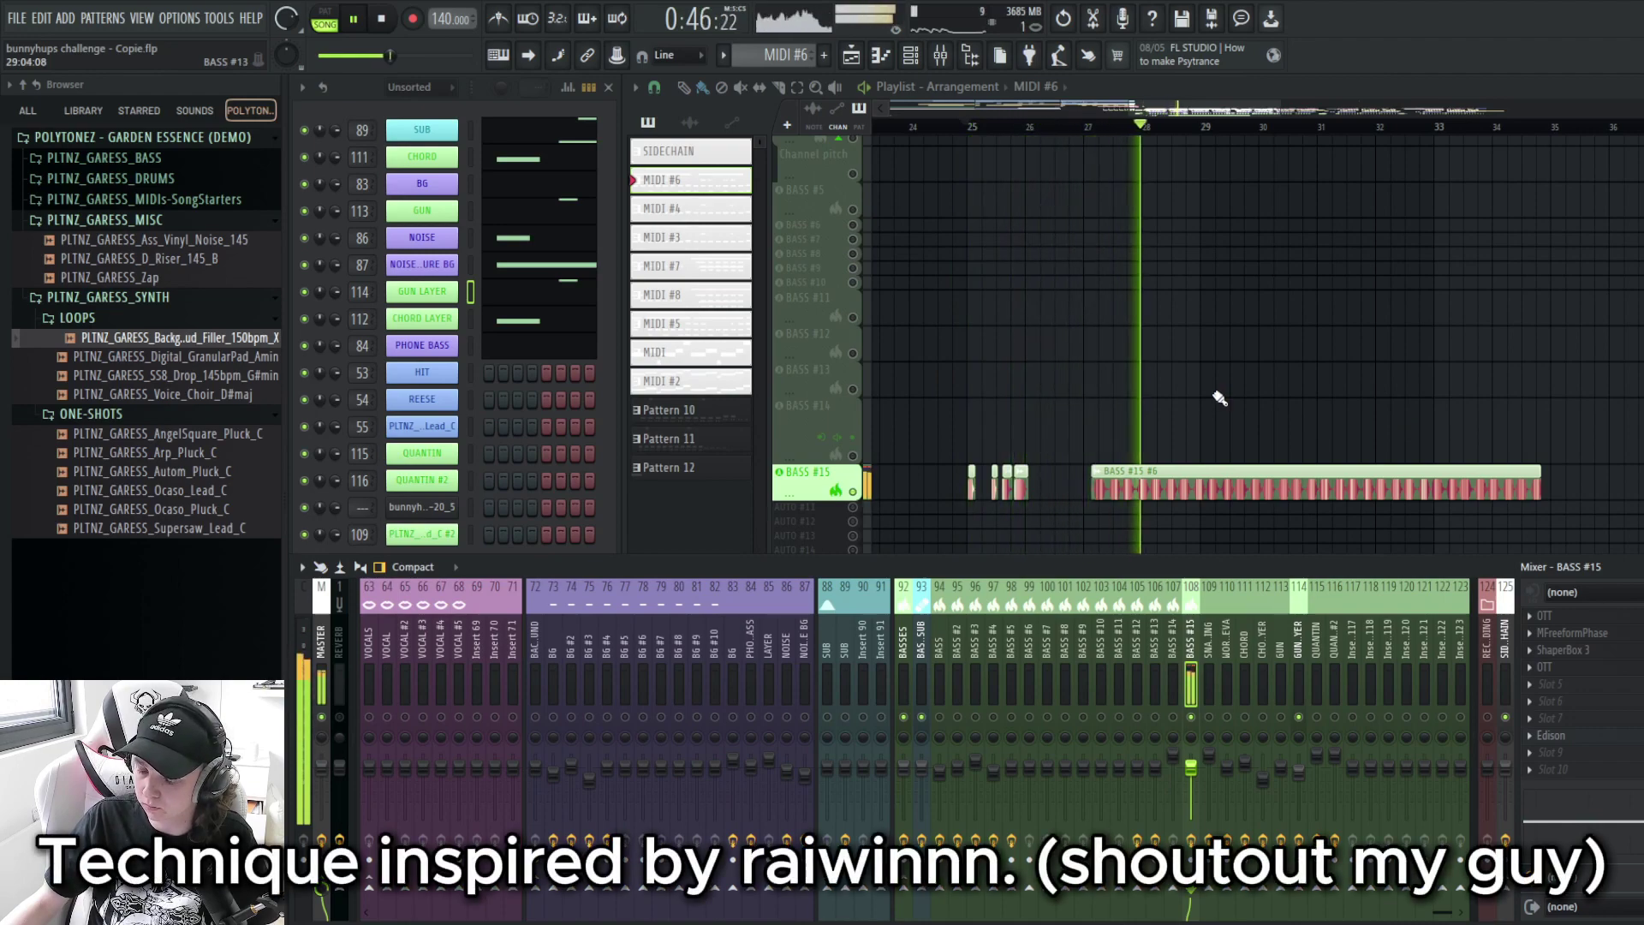
- Stop the BASS #15 playback and examine the audio recorded in the track's Edison
key("space")
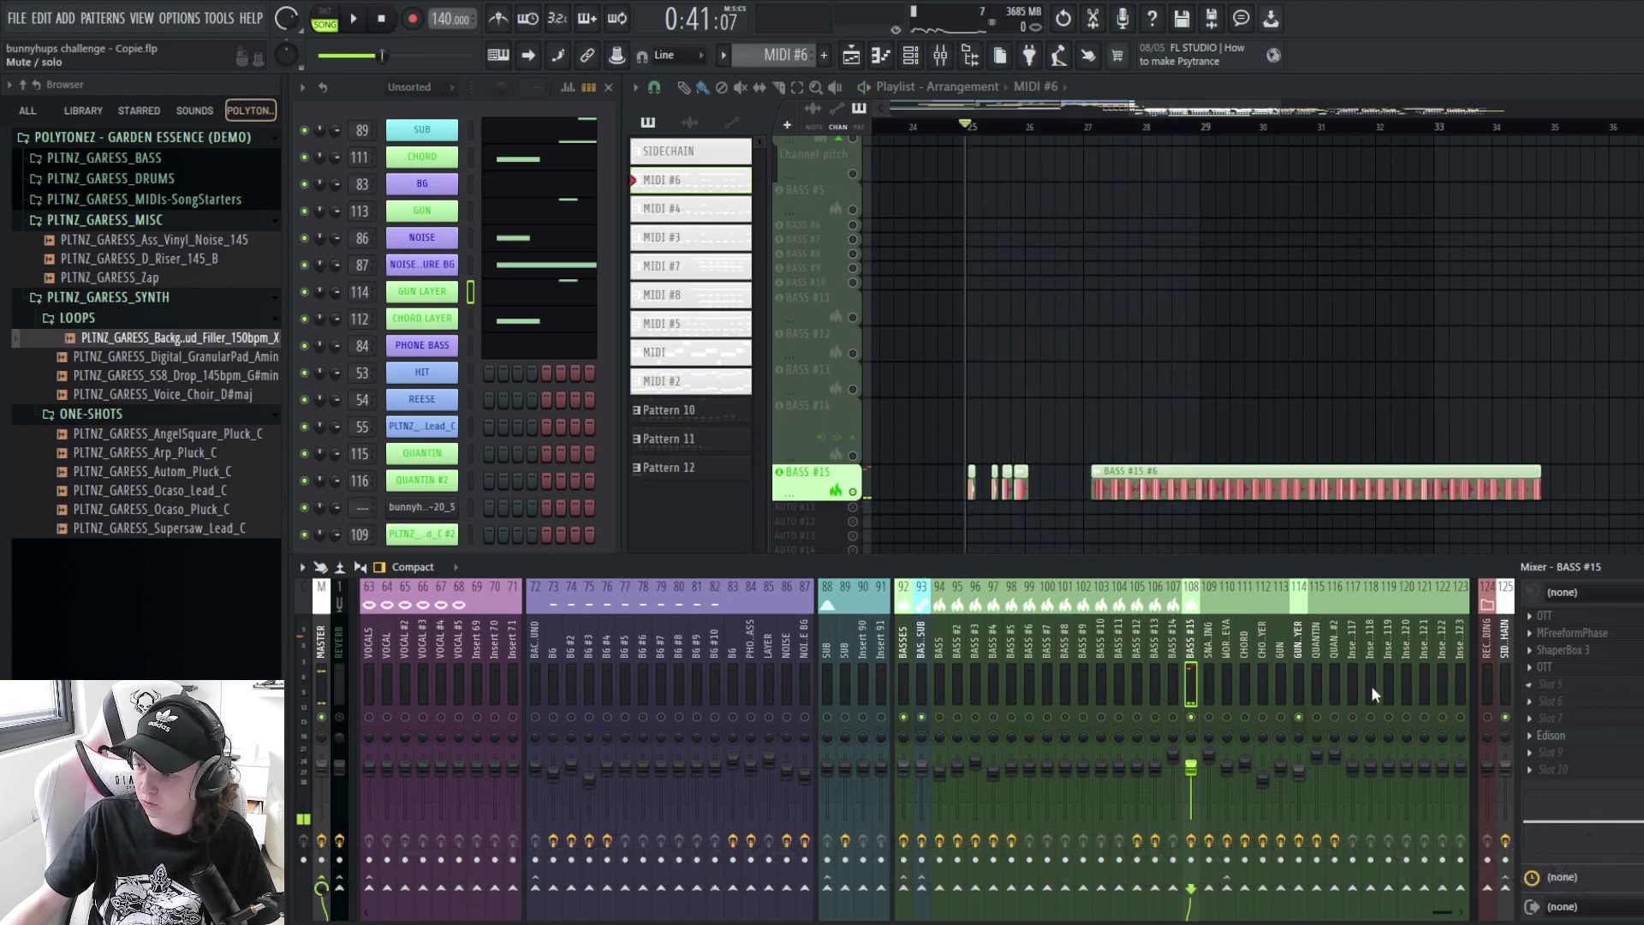
left_click(1560, 739)
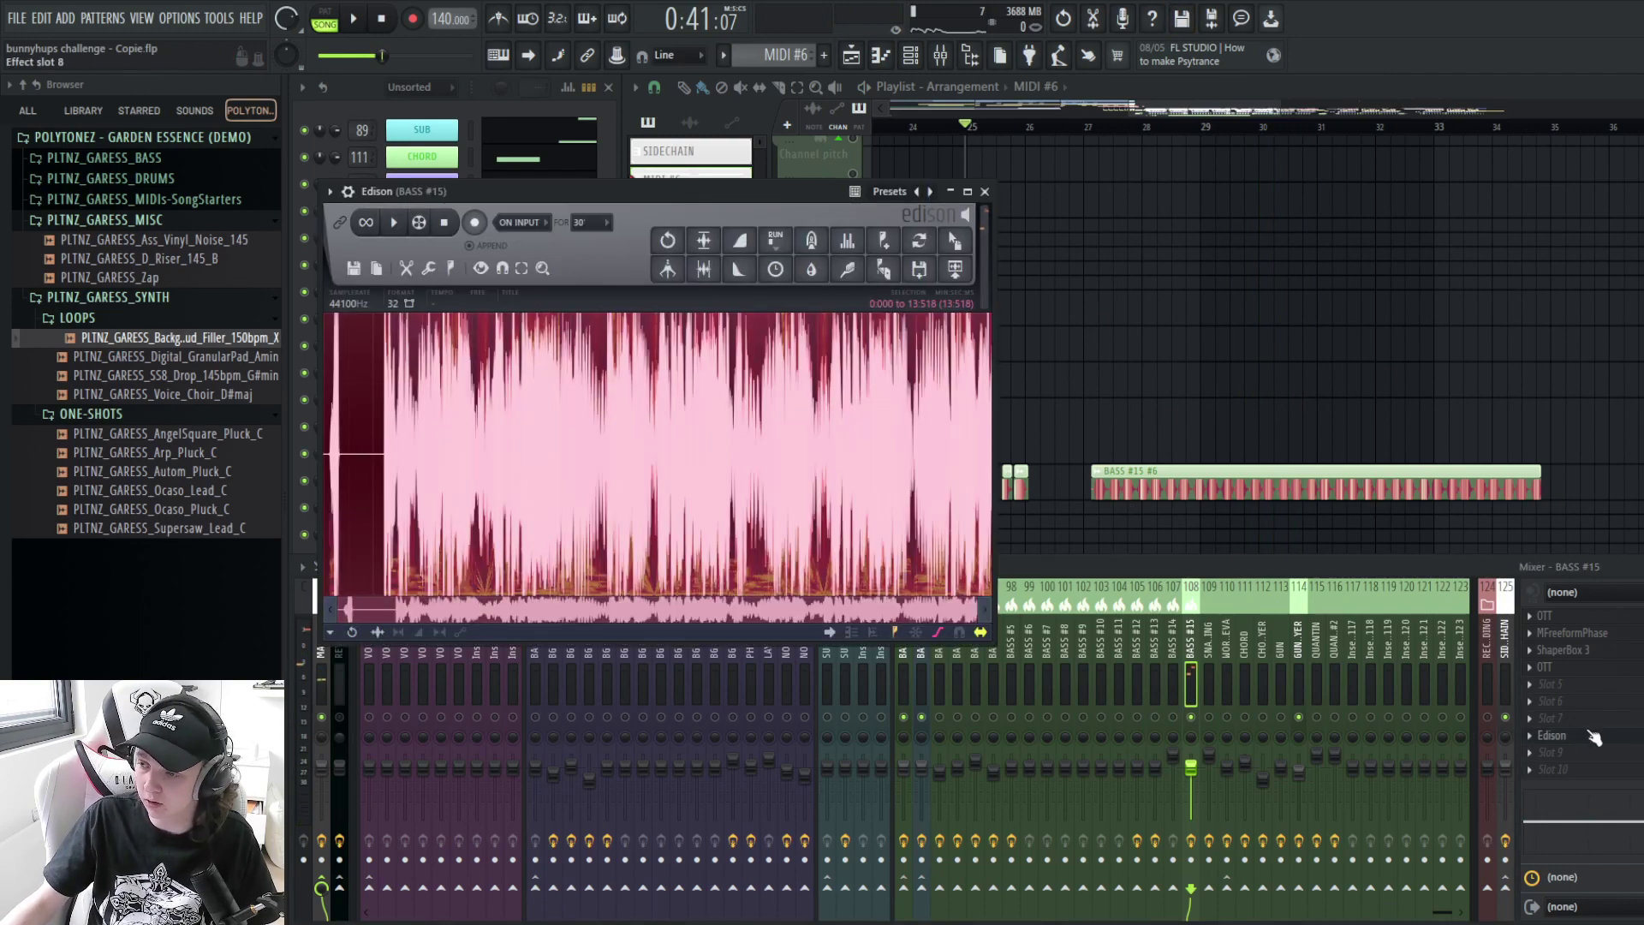
left_click(985, 192)
- Solo the BASS playlist track instead of BASS #15
scroll(1178, 352, "up", 8)
right_click(853, 426)
scroll(1027, 433, "up", 2)
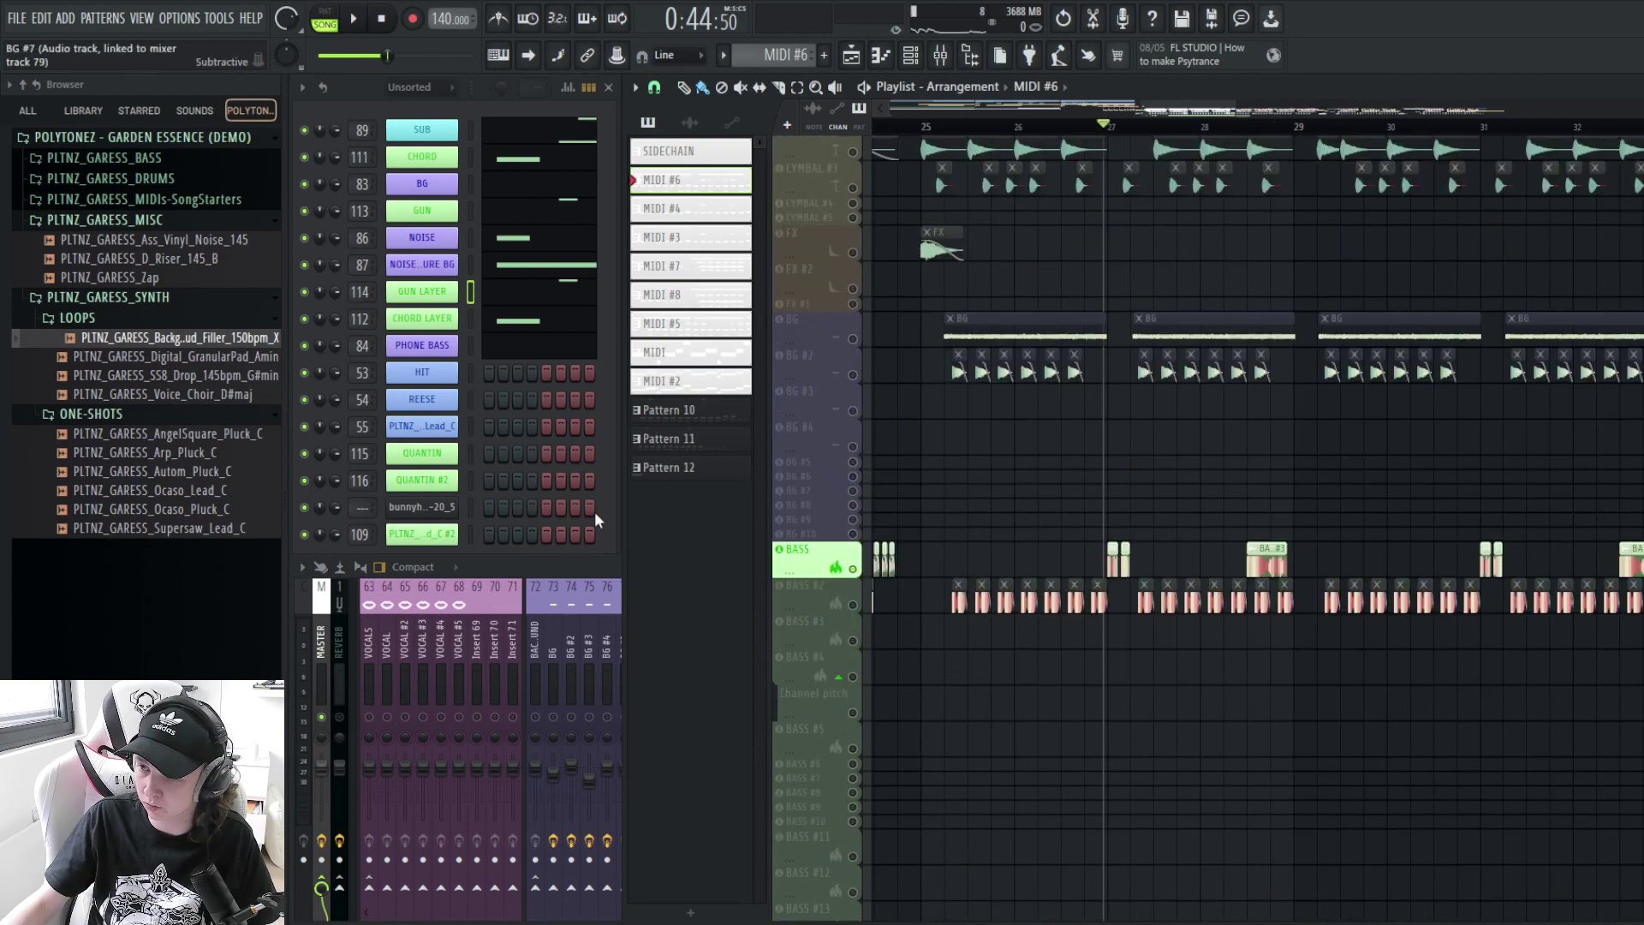
- Inspect the BASS mixer track's Dimension Expander and Basslane effects and play its clips around bars 31 and 33
key("F9")
left_click(1600, 643)
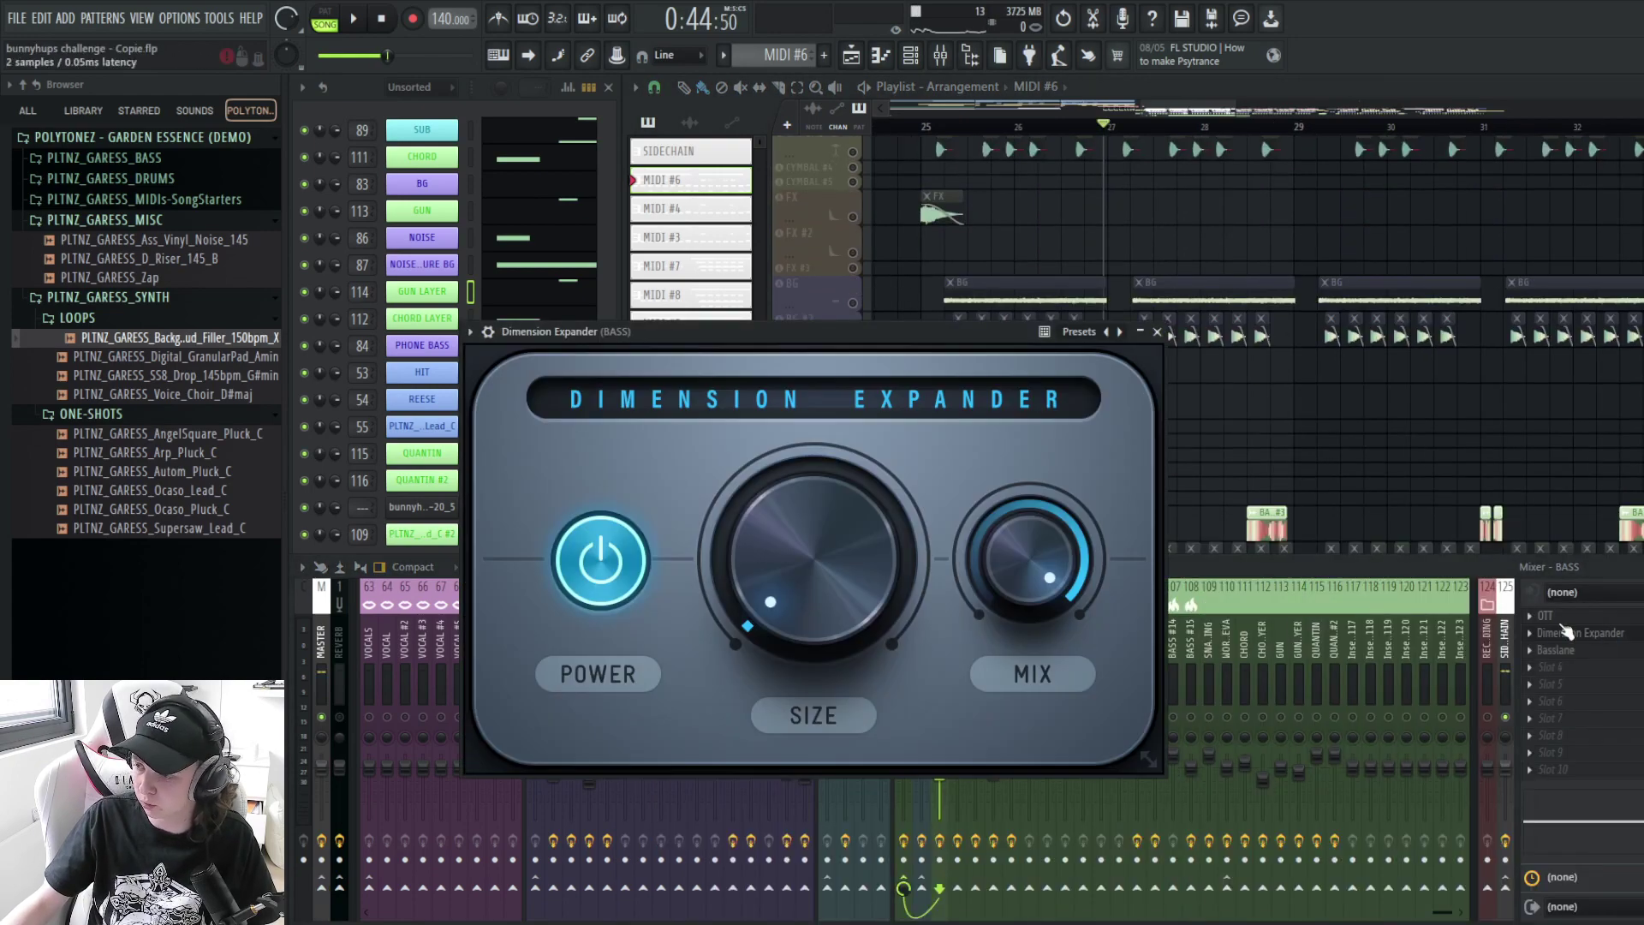
left_click(1566, 633)
left_click(1567, 633)
left_click(1554, 636)
left_click(1573, 651)
left_click(1572, 651)
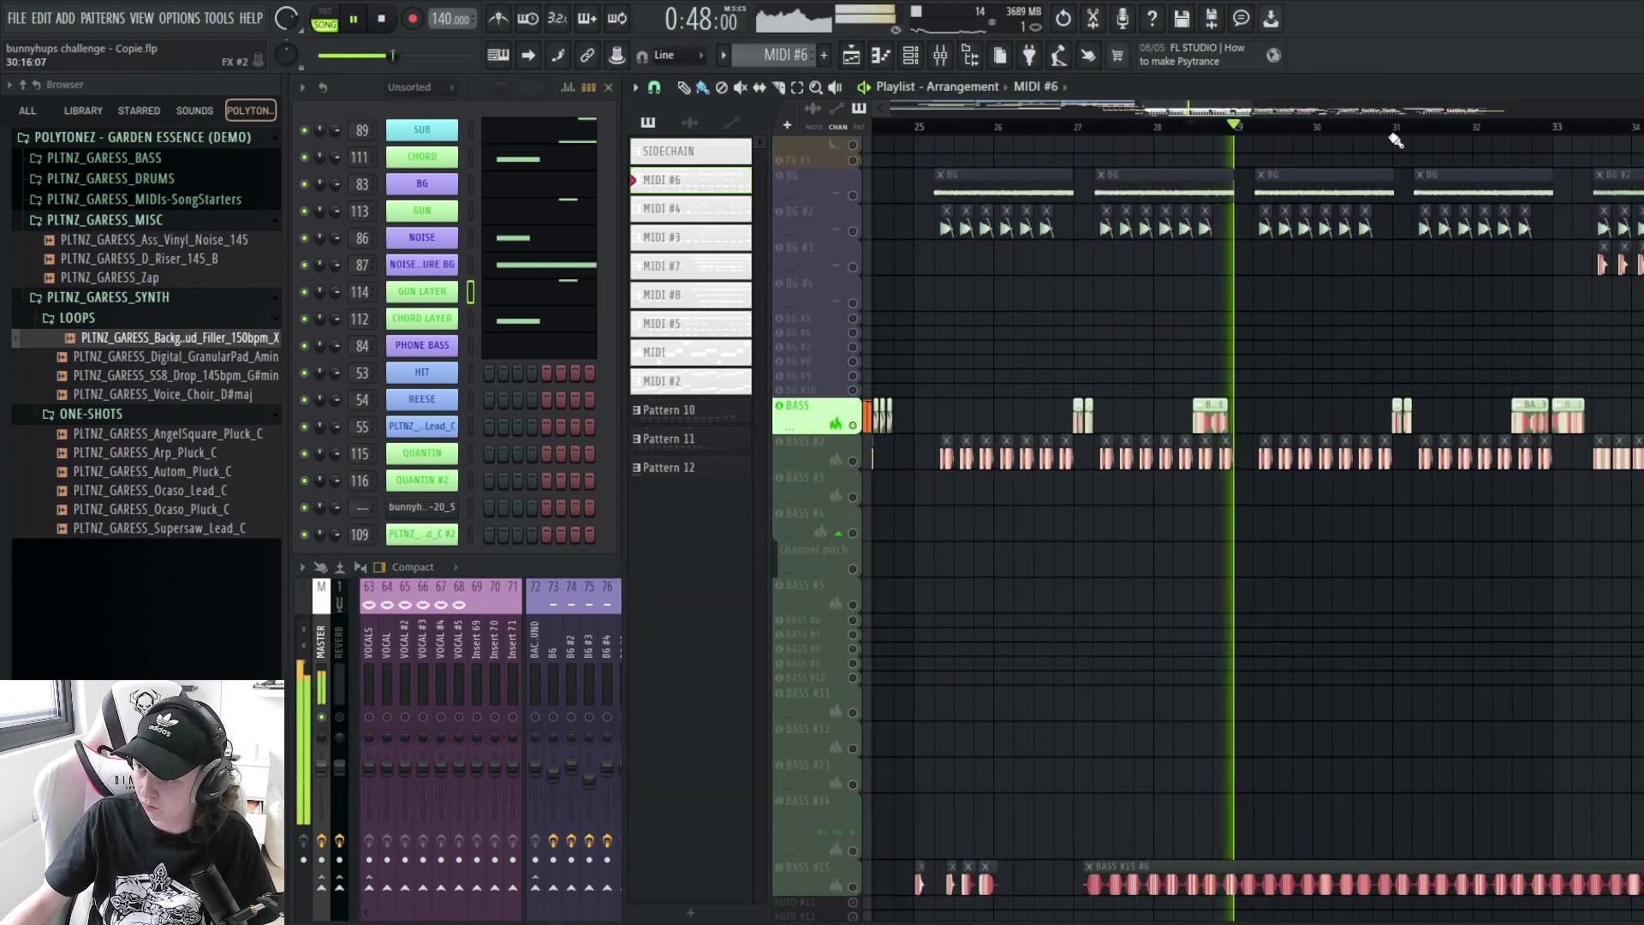
left_click(1398, 129)
left_click(1529, 128)
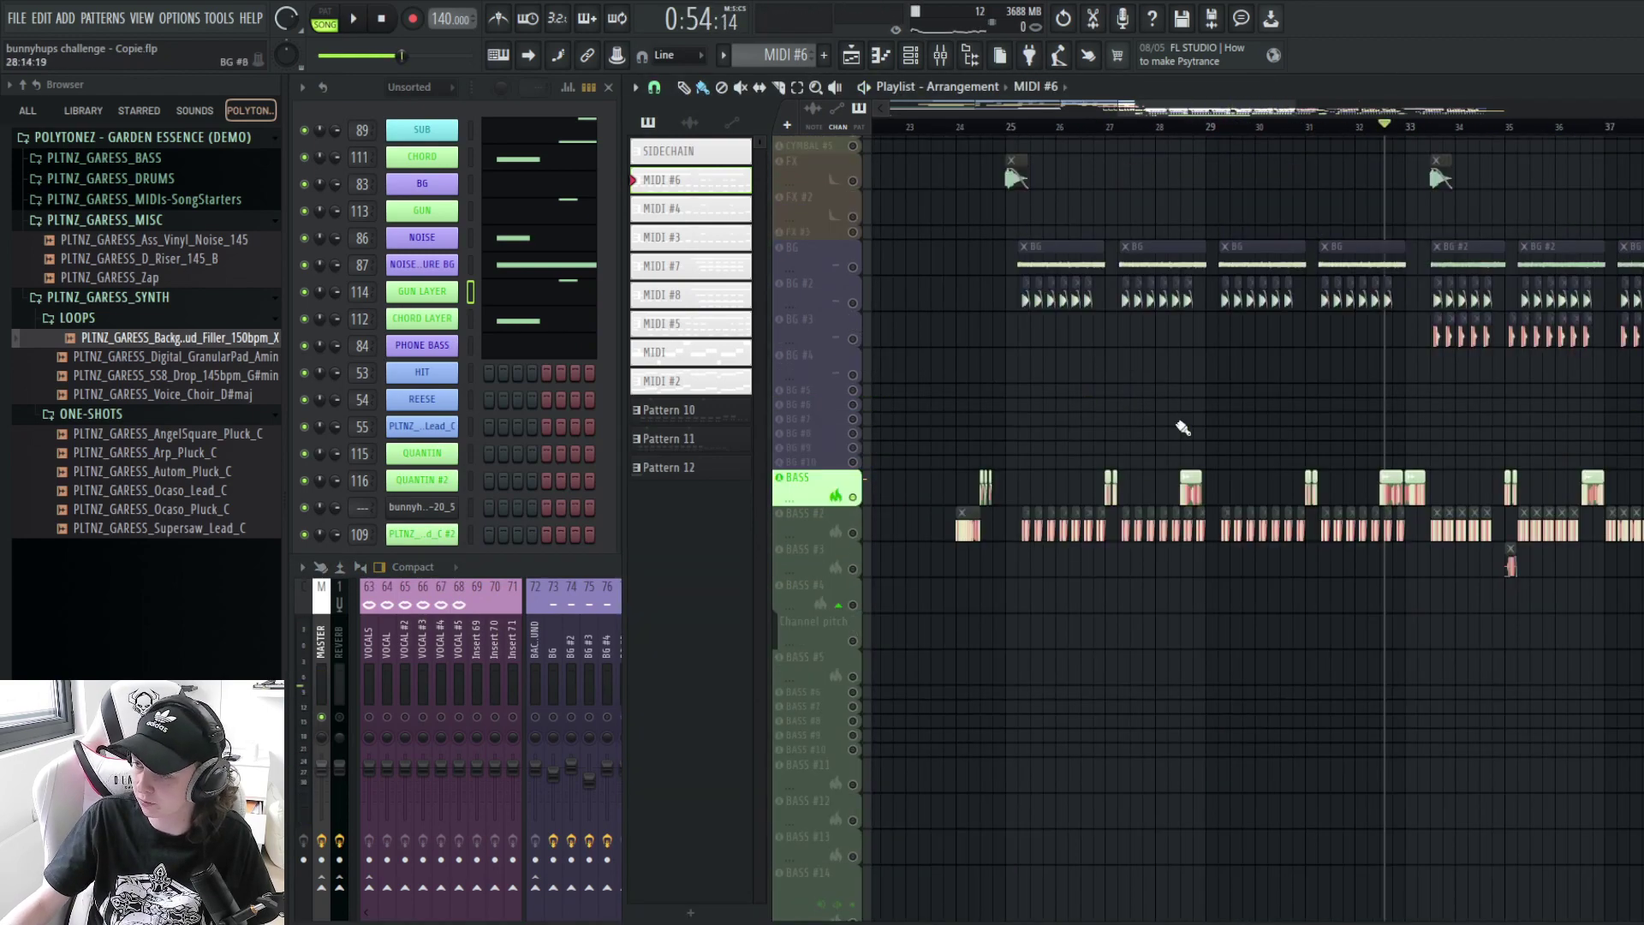
- Solo the BASS #2 playlist track and inspect its Spectral Gate effect in the mixer
scroll(1178, 421, "up", 2)
right_click(853, 533)
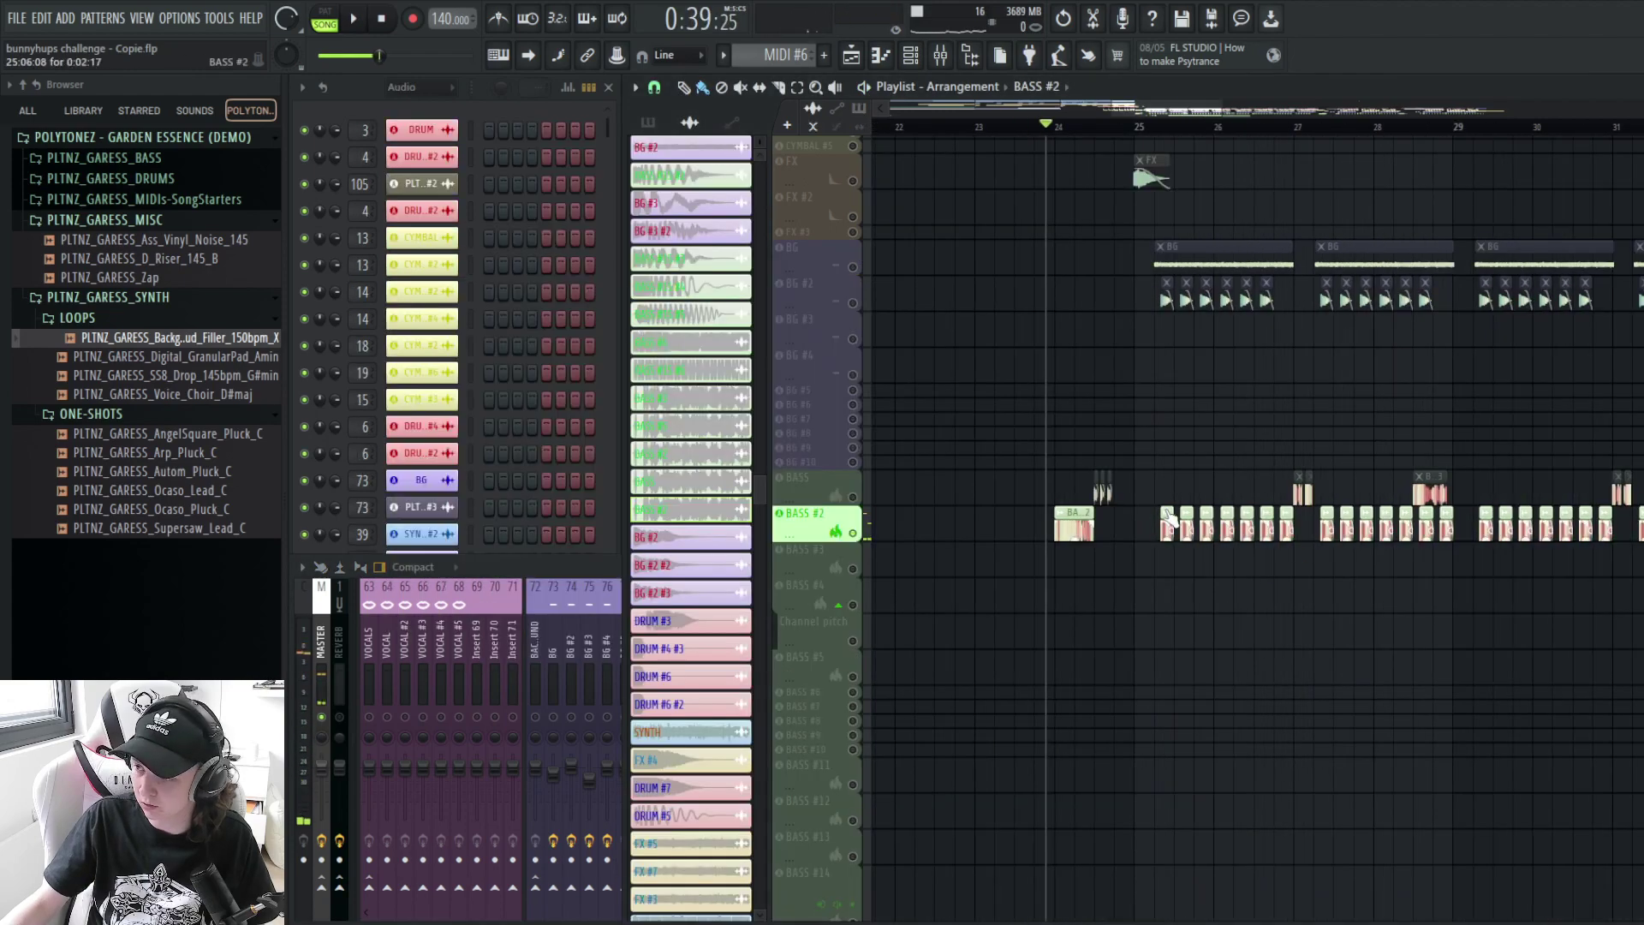
scroll(1353, 514, "up", 1)
left_click(609, 572)
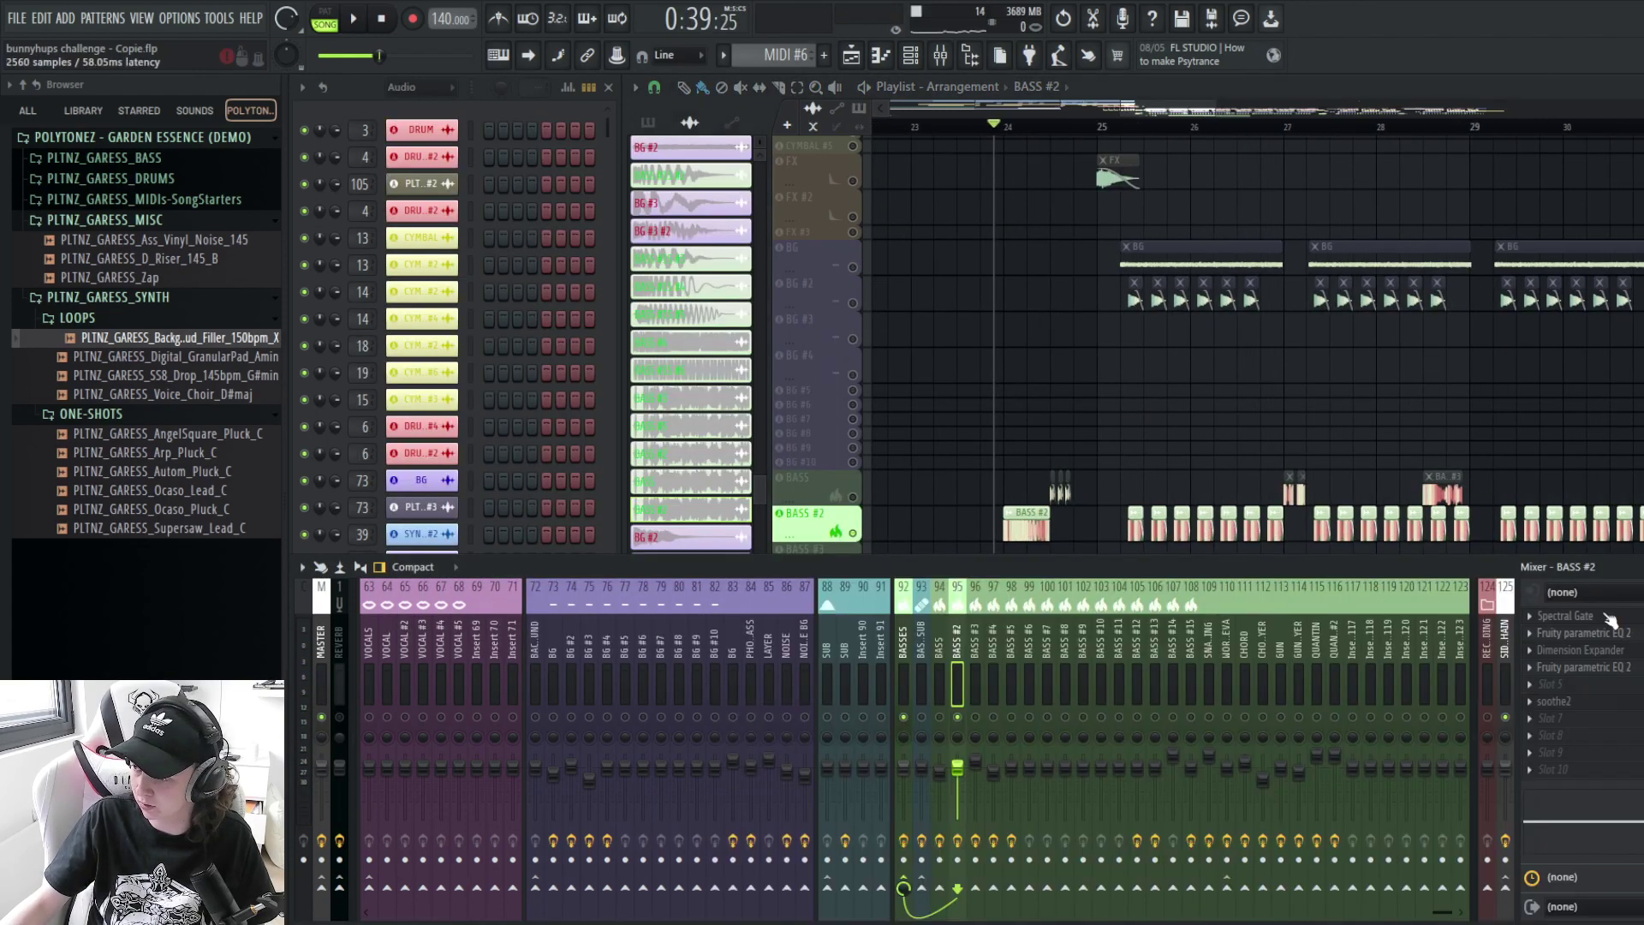
left_click(1605, 617)
left_click(1617, 620)
scroll(1235, 418, "up", 1)
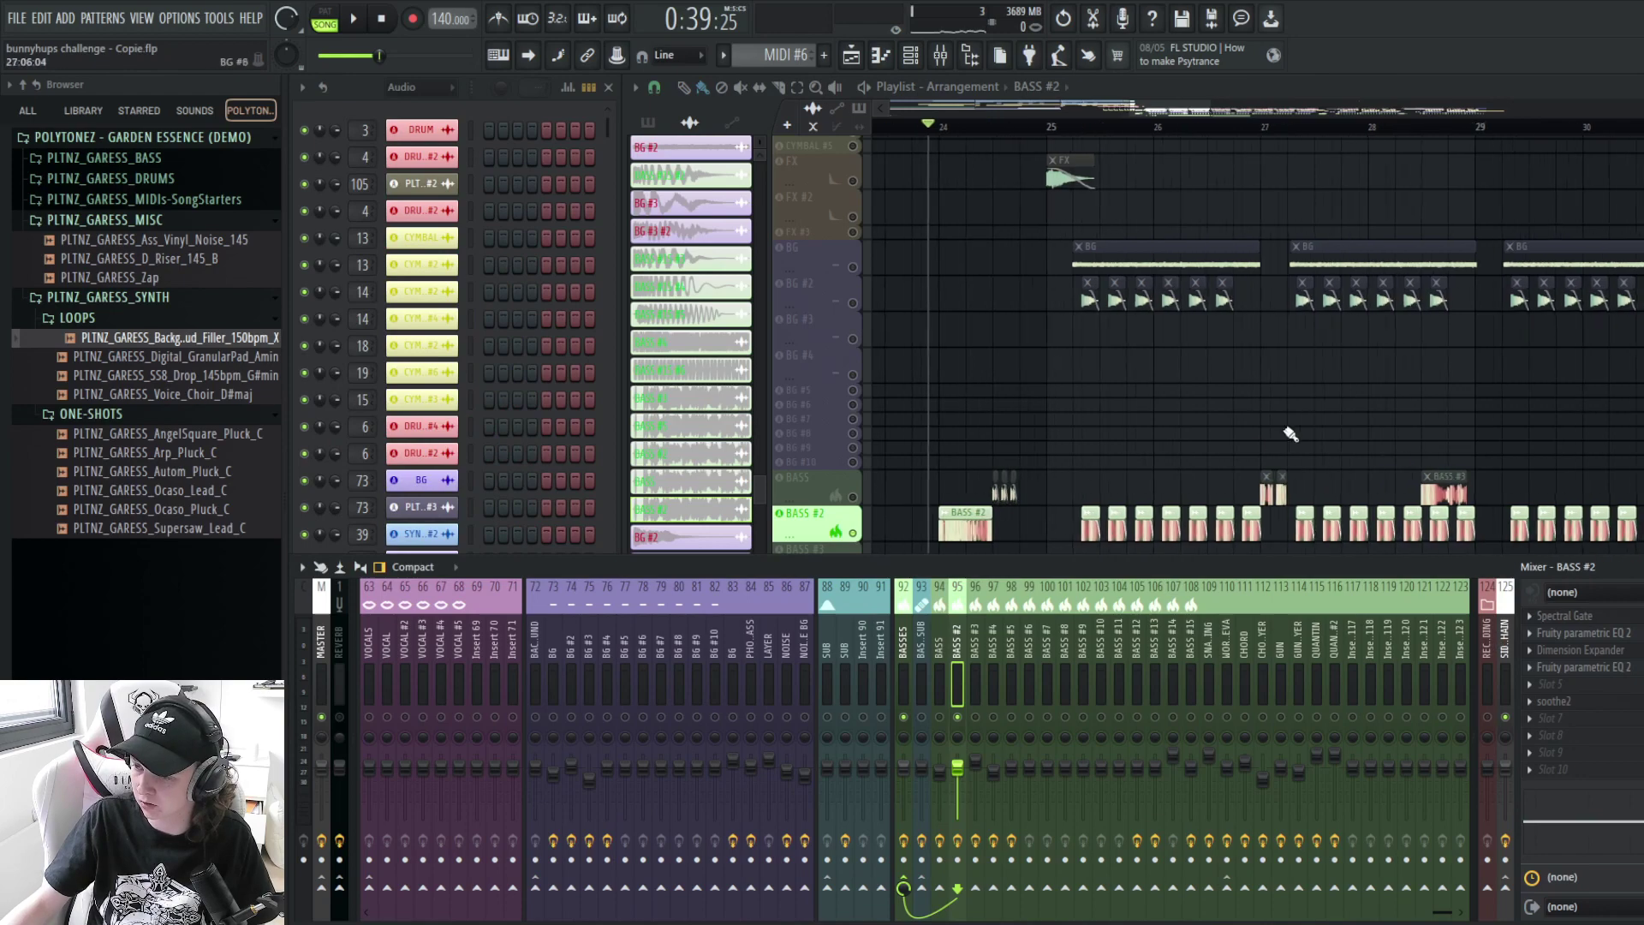
- Solo the BG playlist track and play it from bar 25
scroll(1233, 415, "down", 1)
left_click(1101, 131)
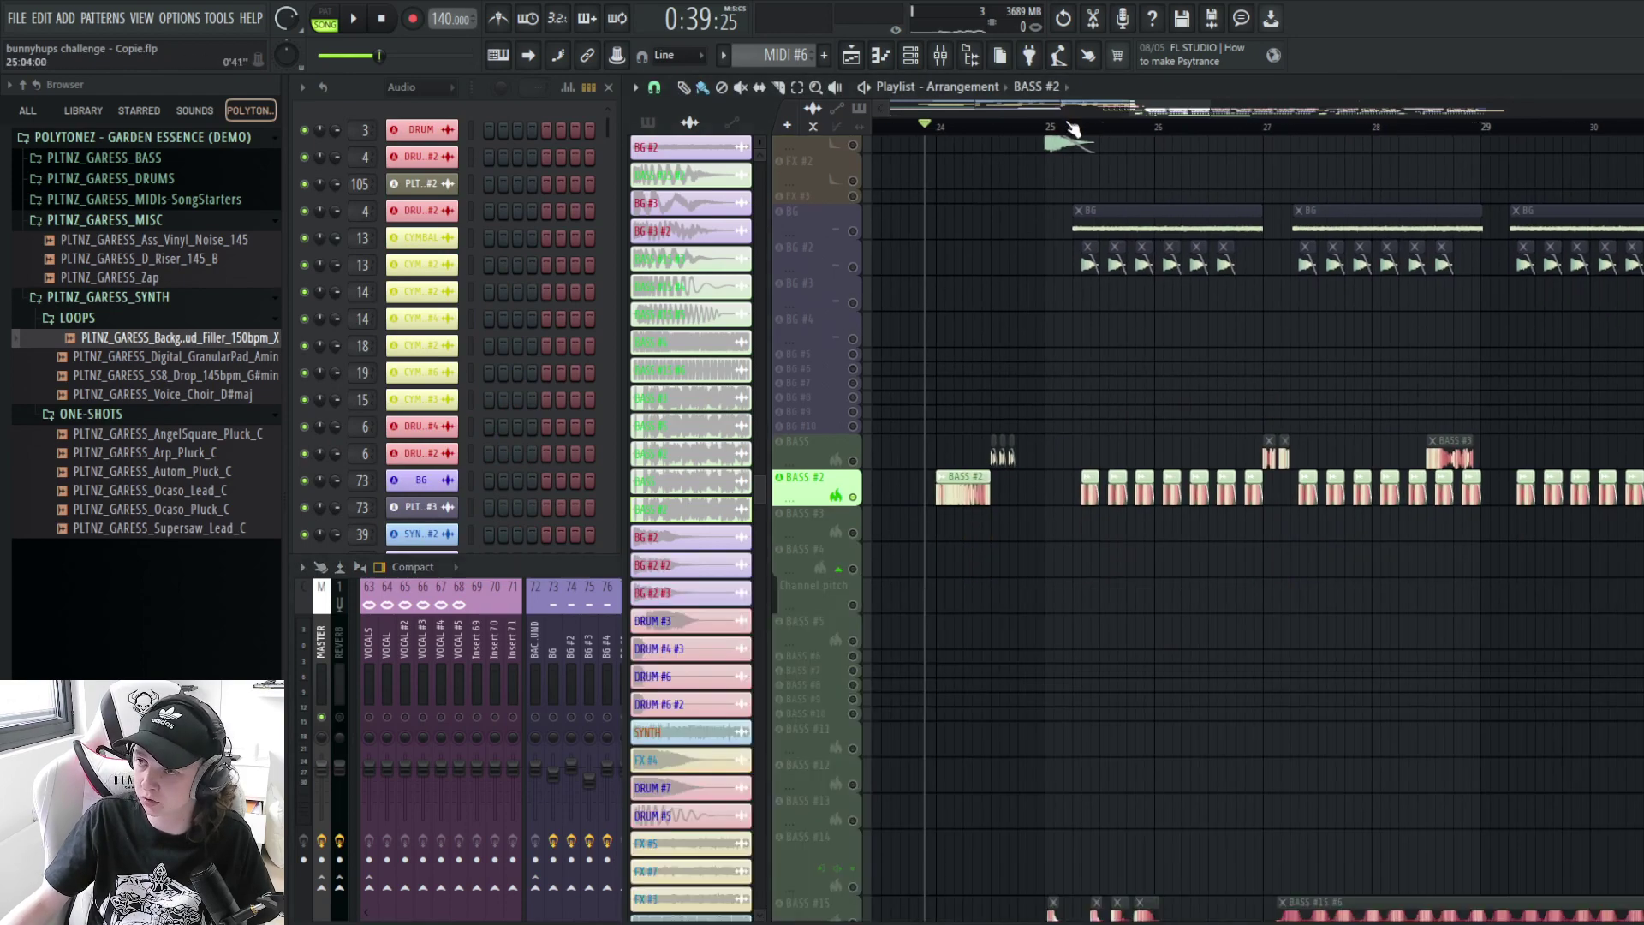
scroll(1016, 368, "down", 6)
scroll(1395, 481, "up", 1)
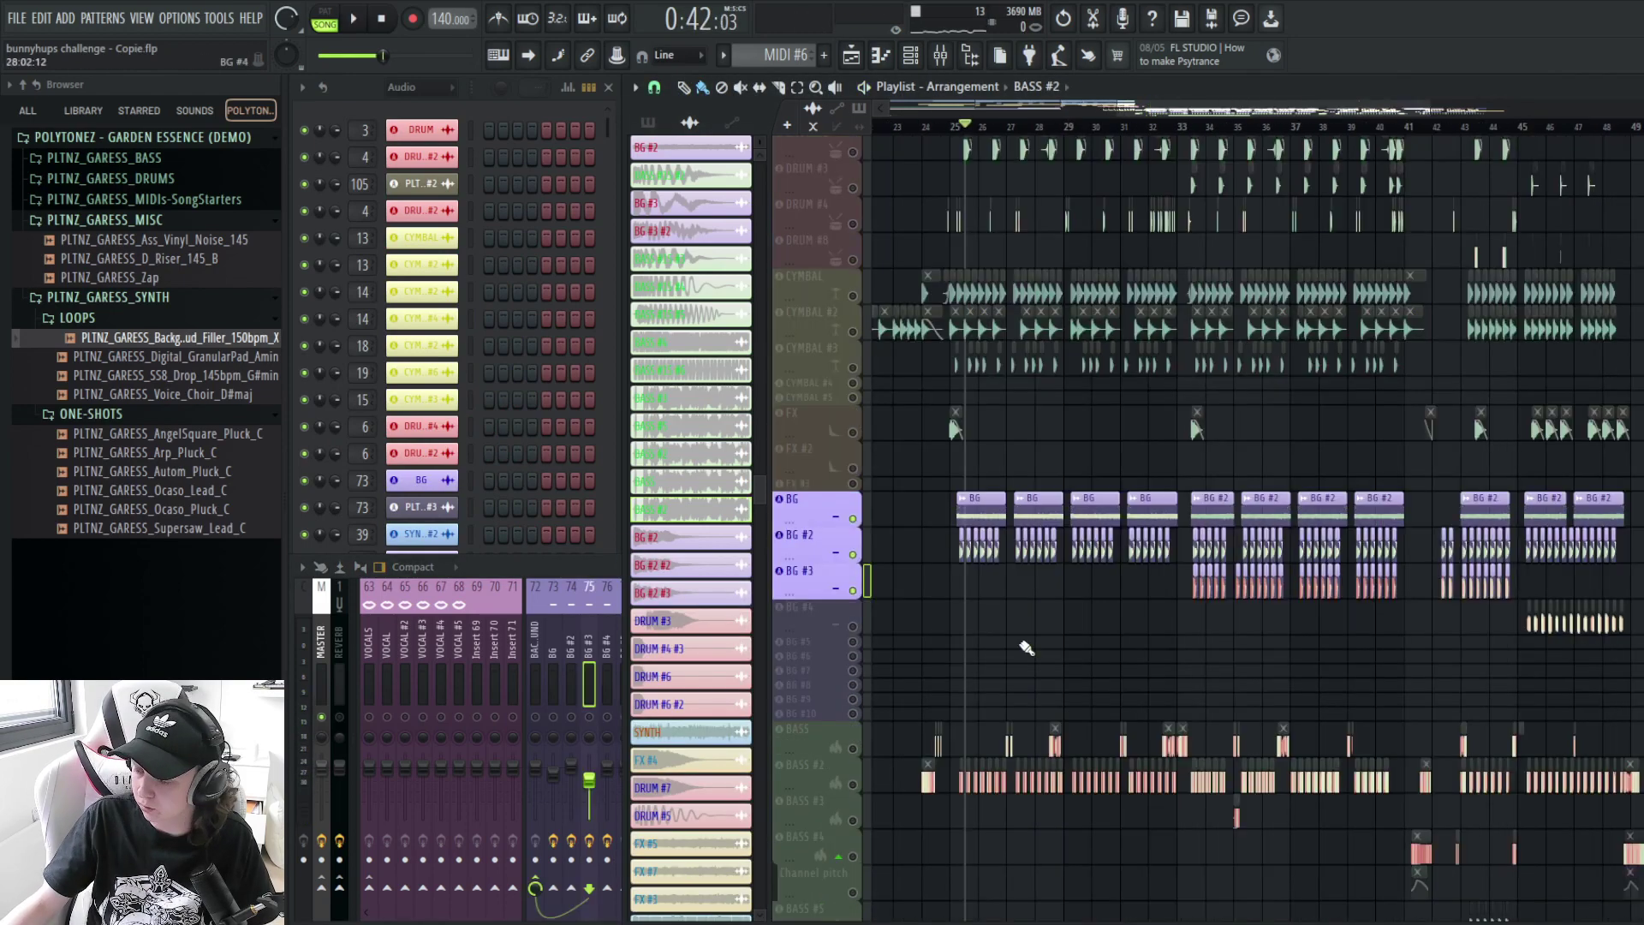
scroll(966, 564, "up", 1)
scroll(967, 565, "up", 1)
left_click(960, 127)
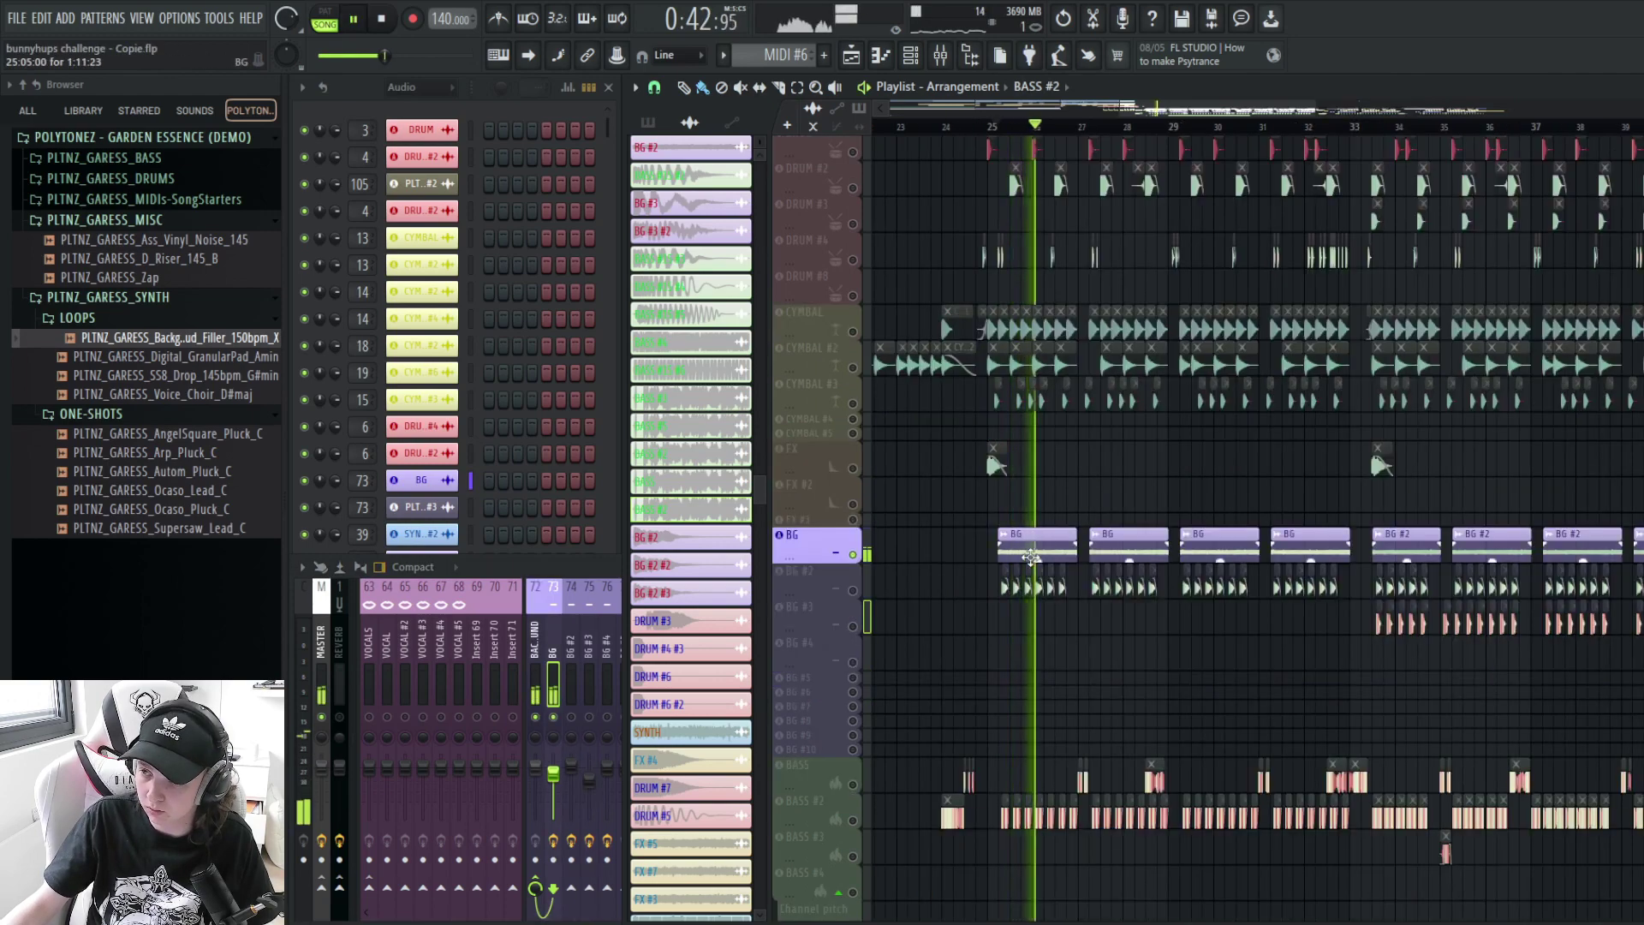
- Check the first BG clip's settings and inspect the BG mixer track's kHs Bitcrush and ShaperBox 3 effects
double_click(1049, 544)
key("space")
key("Escape")
left_click(602, 565)
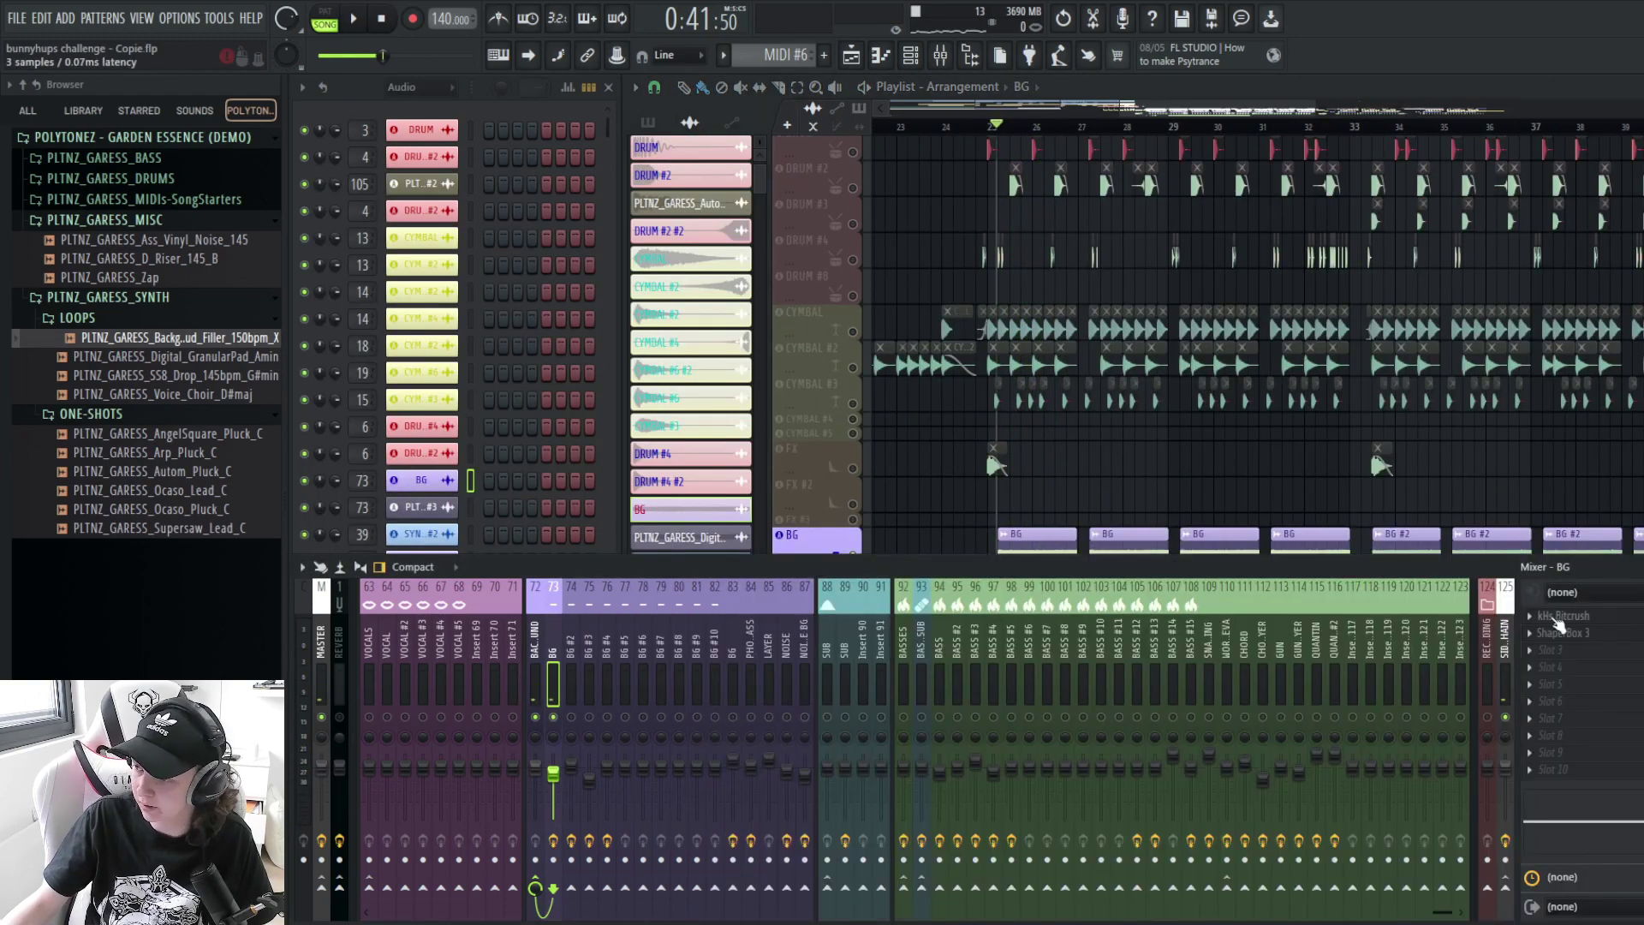
left_click(1596, 617)
left_click(1596, 634)
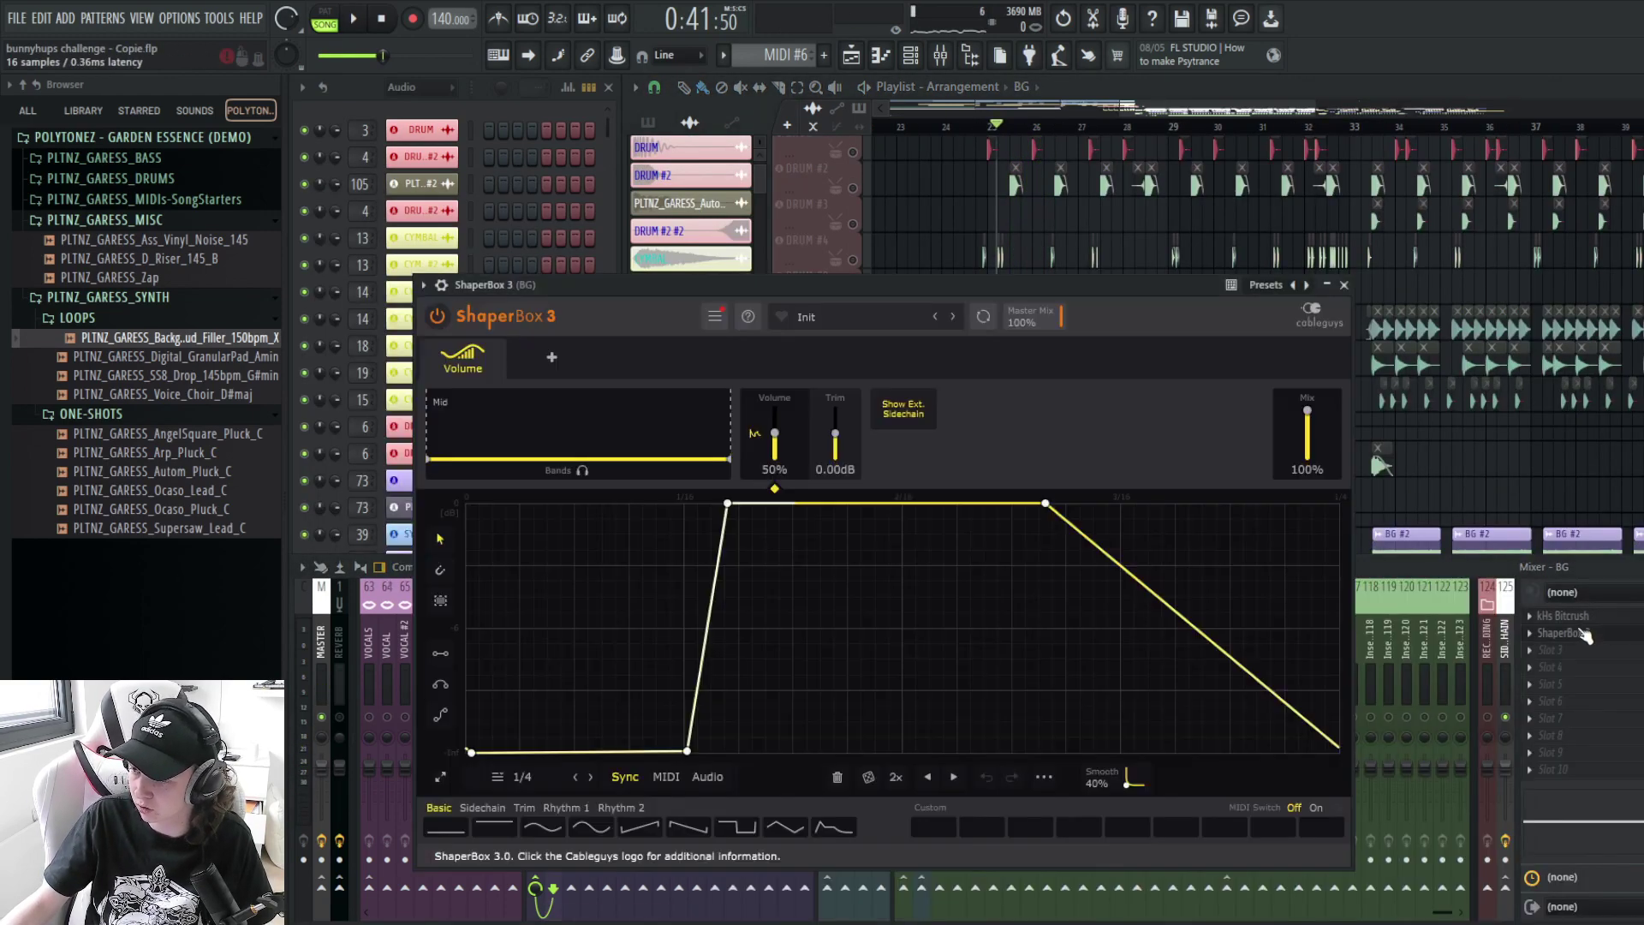
left_click(1614, 637)
- Solo the BG #2 playlist track, play it from bar 25 and select its mixer track
scroll(1131, 466, "down", 3)
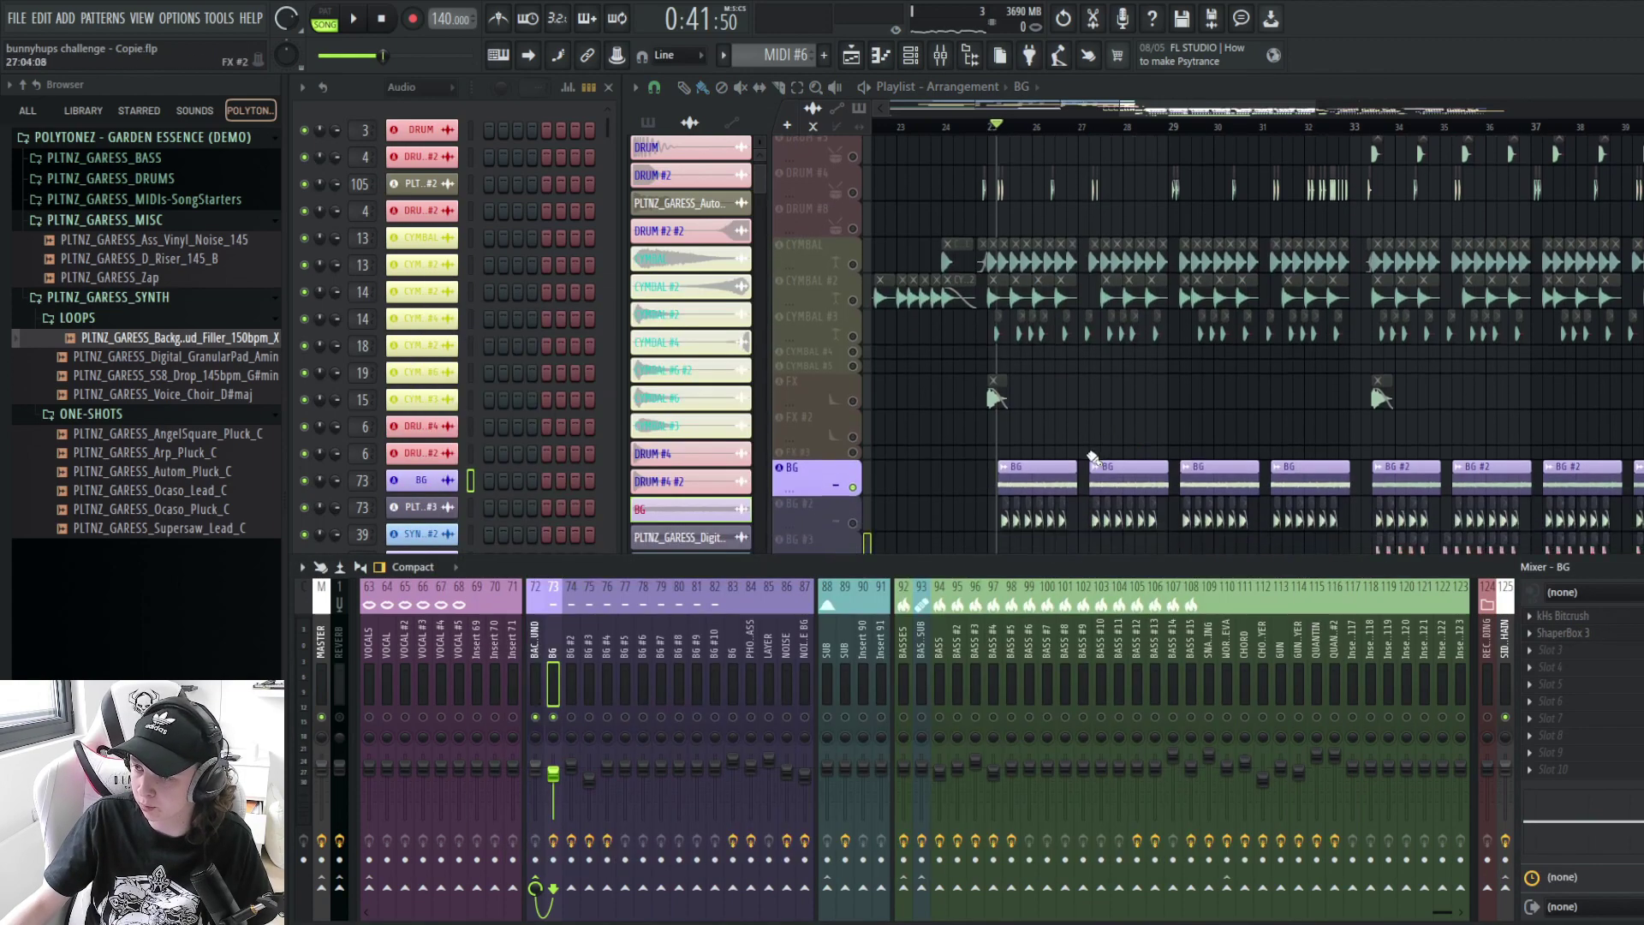
scroll(1062, 454, "up", 2)
right_click(854, 482)
key("space")
right_click(565, 695)
left_click(571, 692)
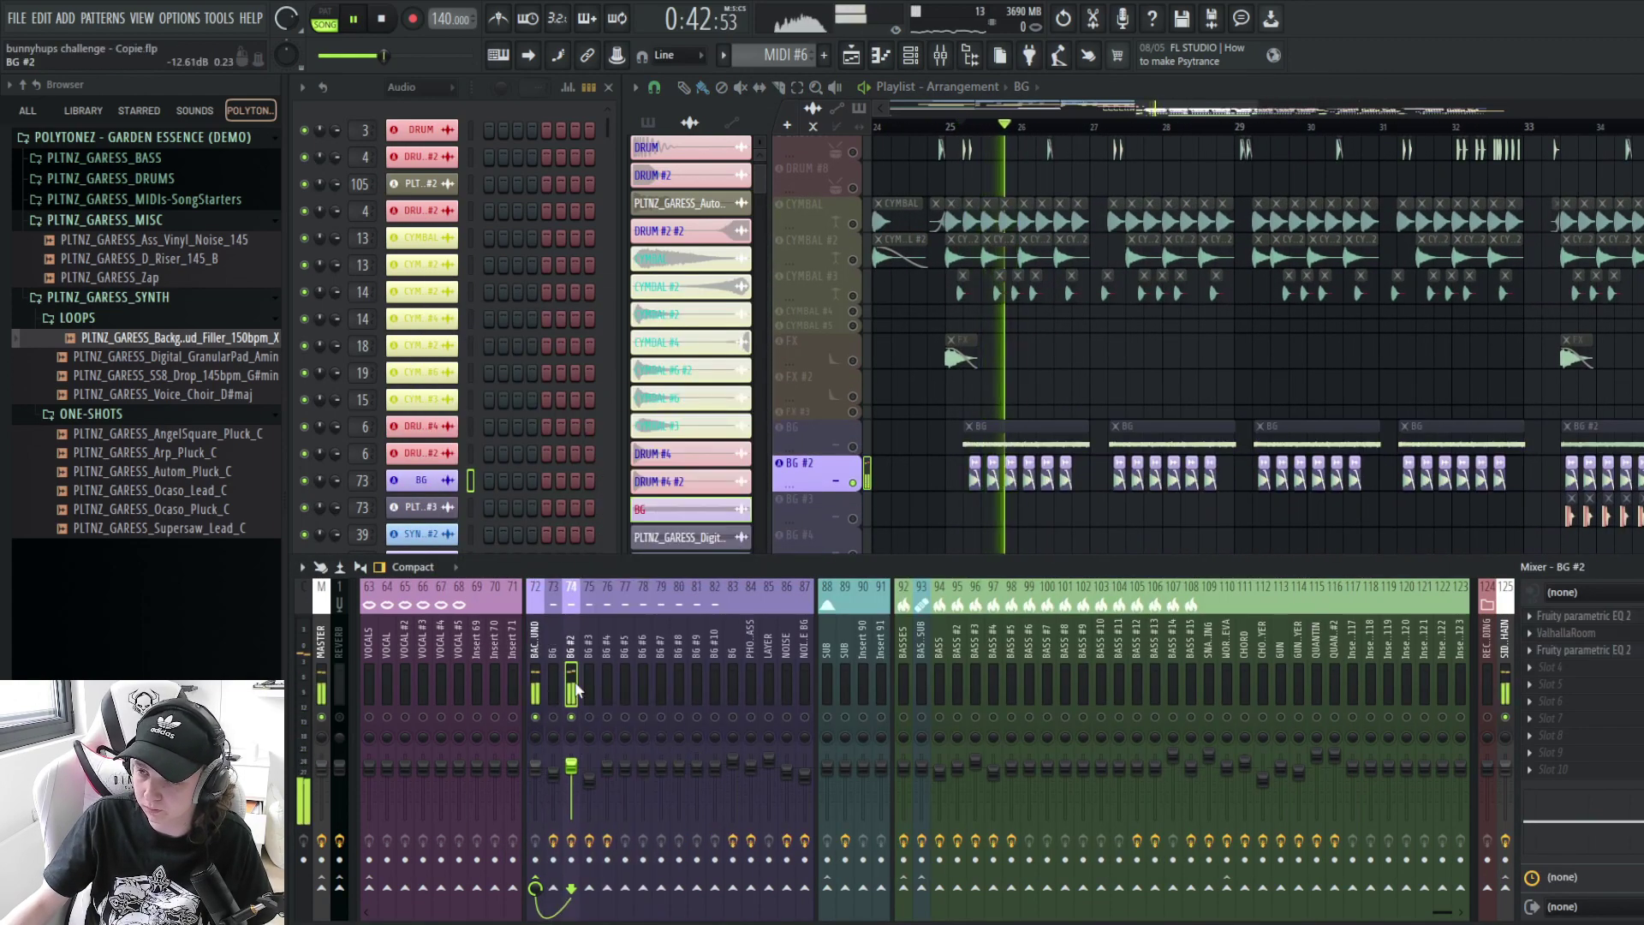
key("space")
- Examine the BG #2 audio clip's sample settings and the ValhallaRoom reverb on its mixer track
scroll(989, 502, "up", 1)
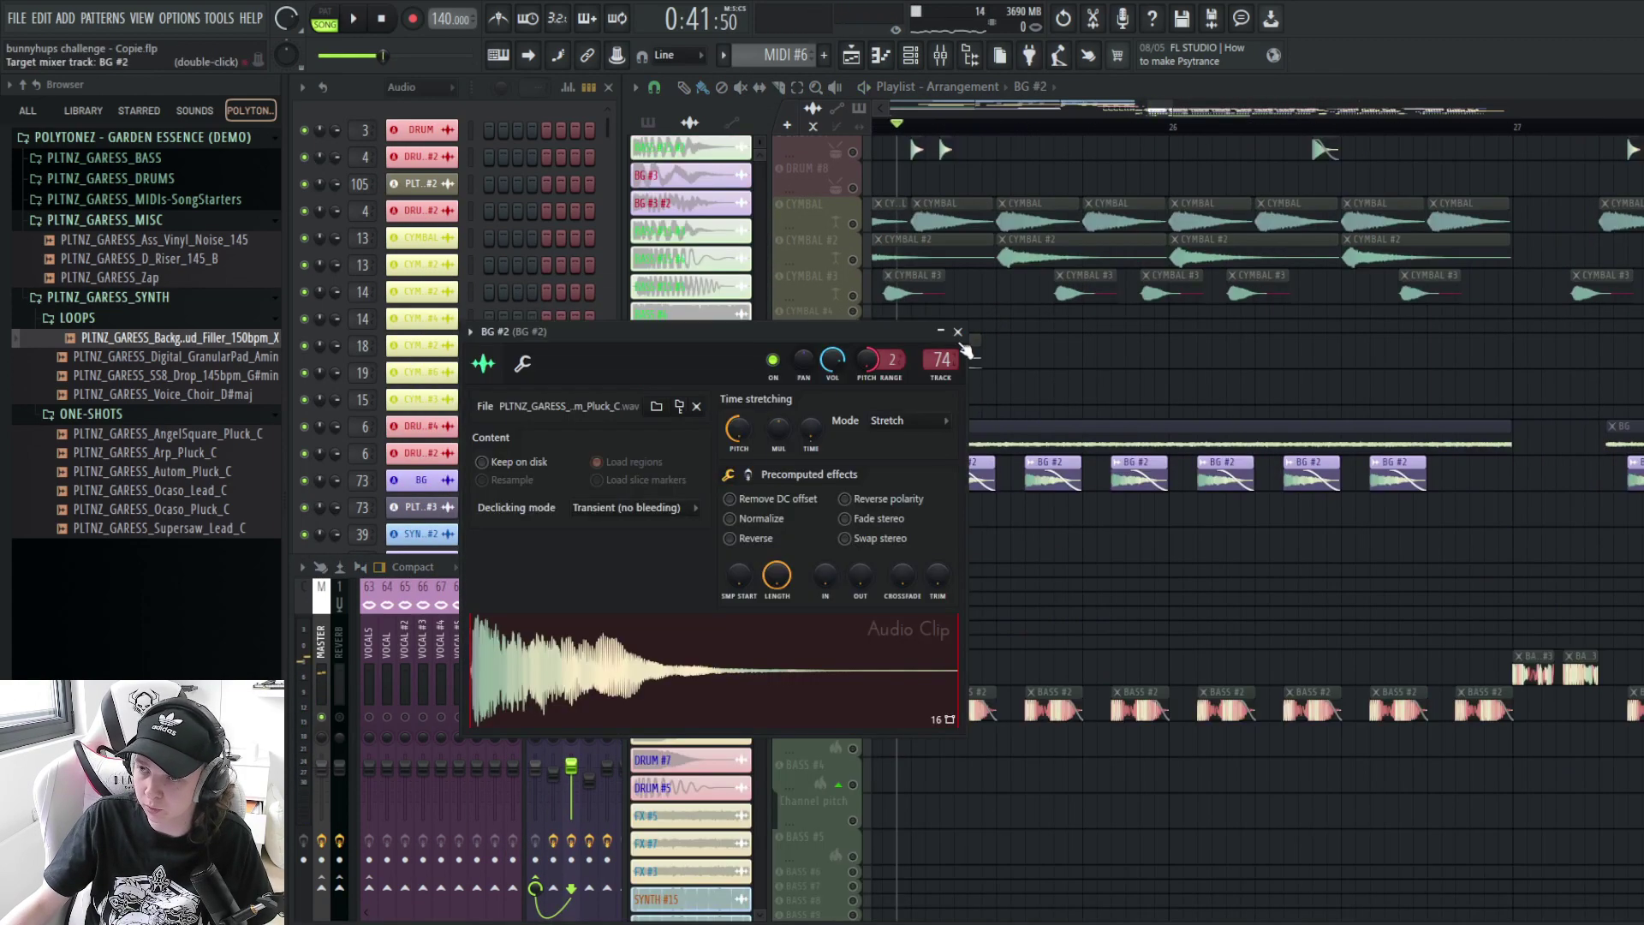
left_click(961, 334)
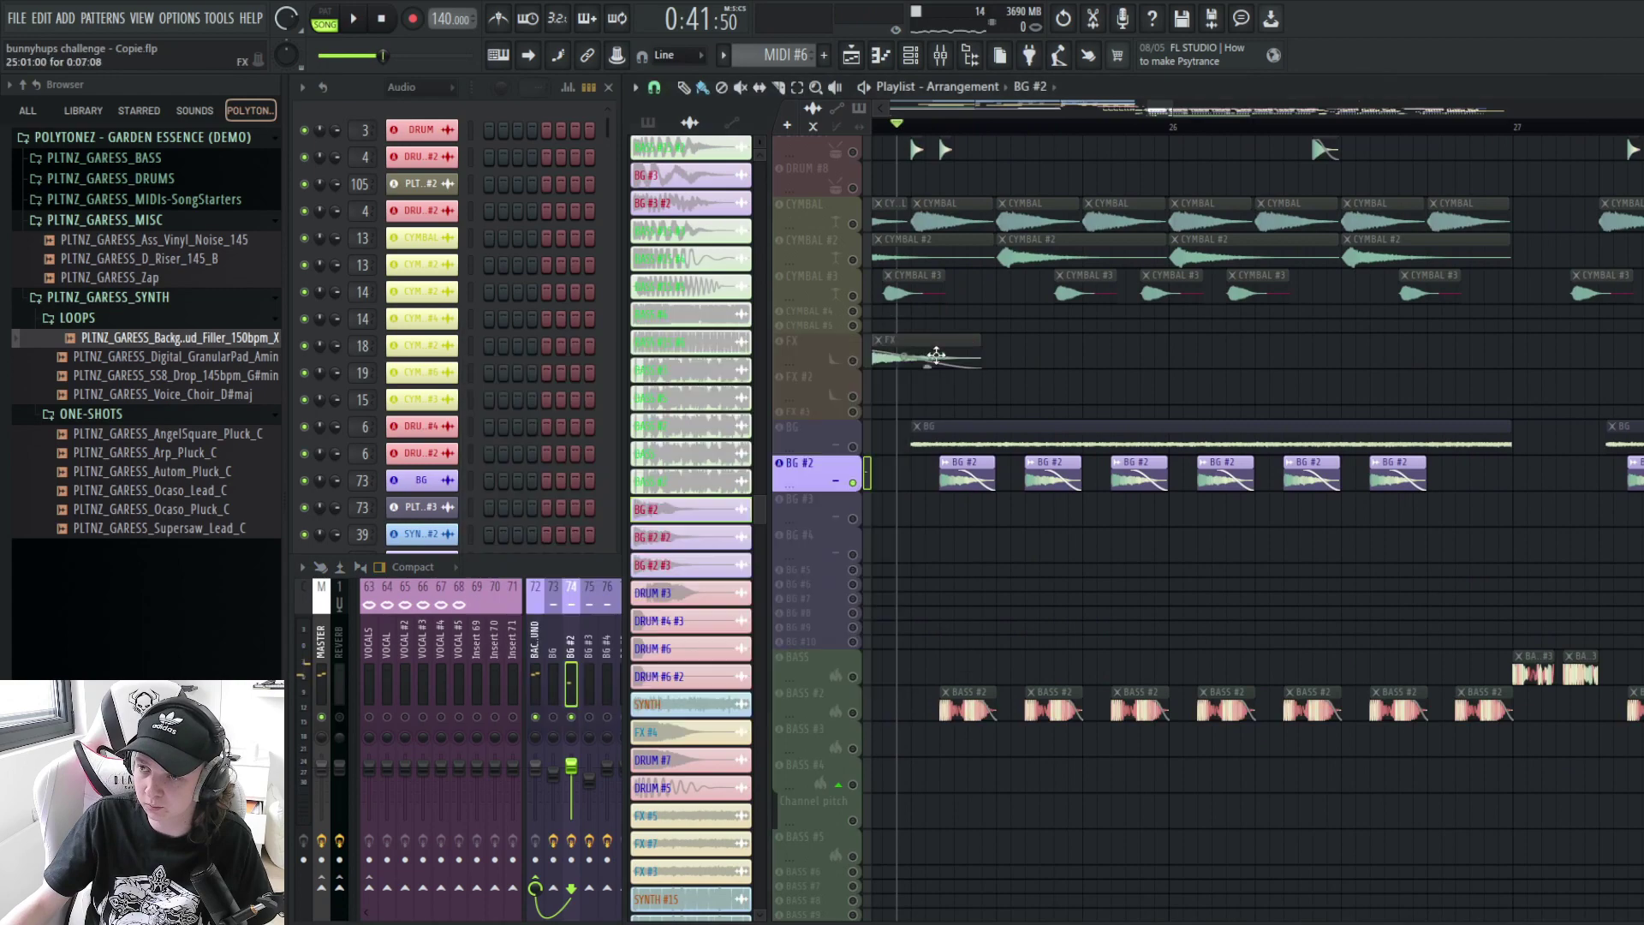
left_click(599, 570)
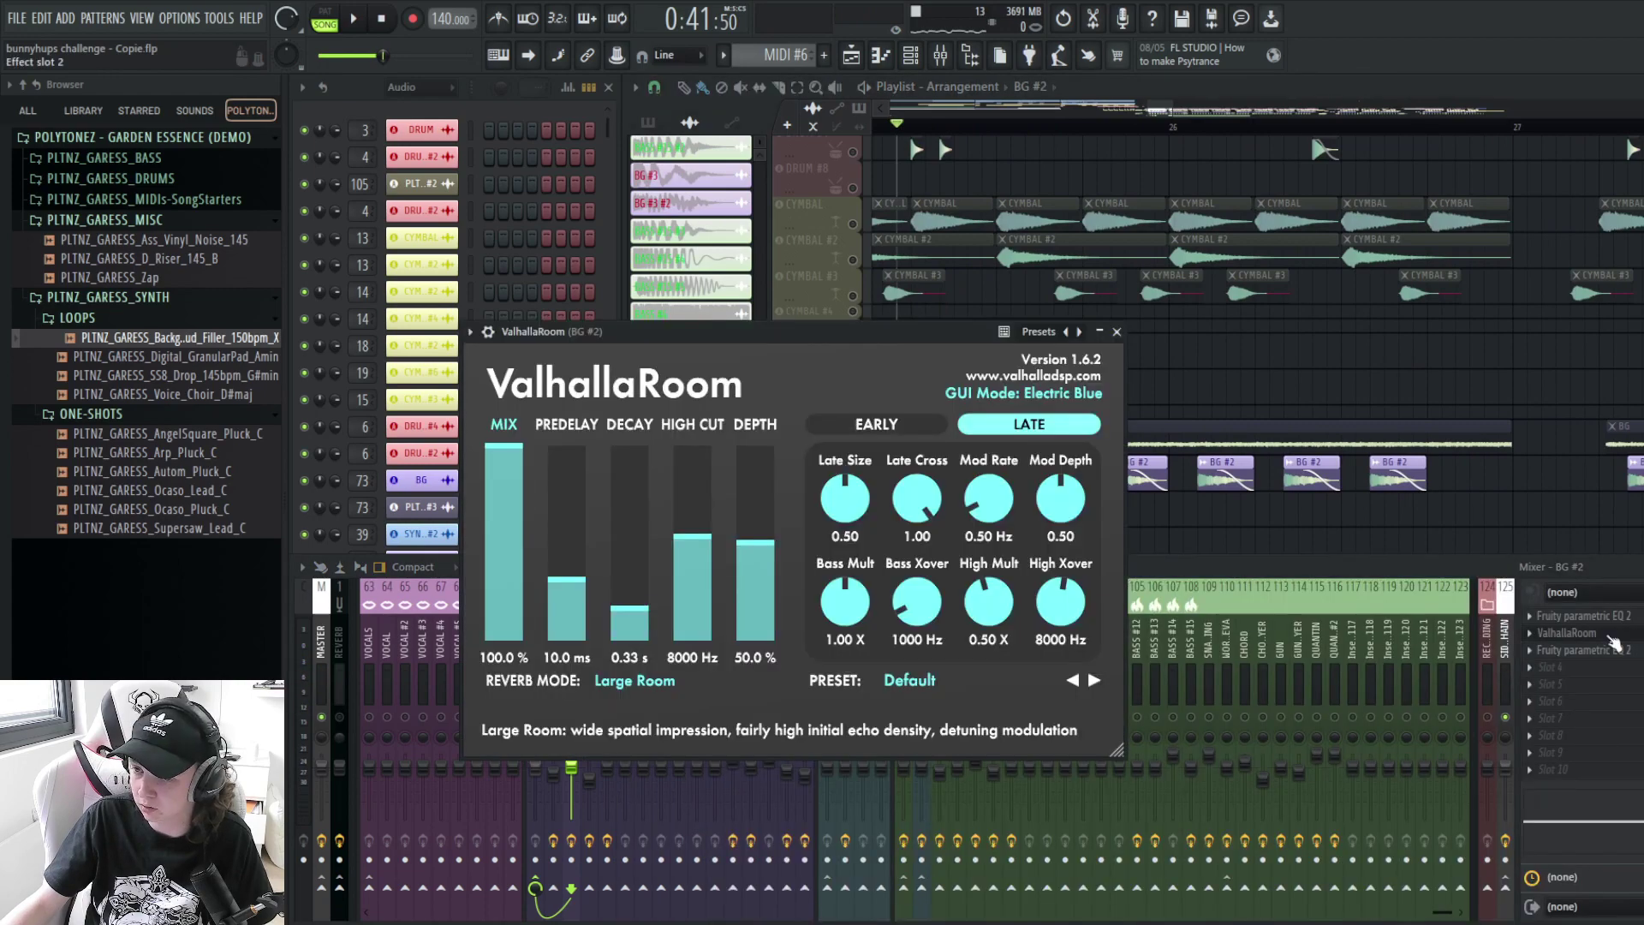
left_click(1612, 638)
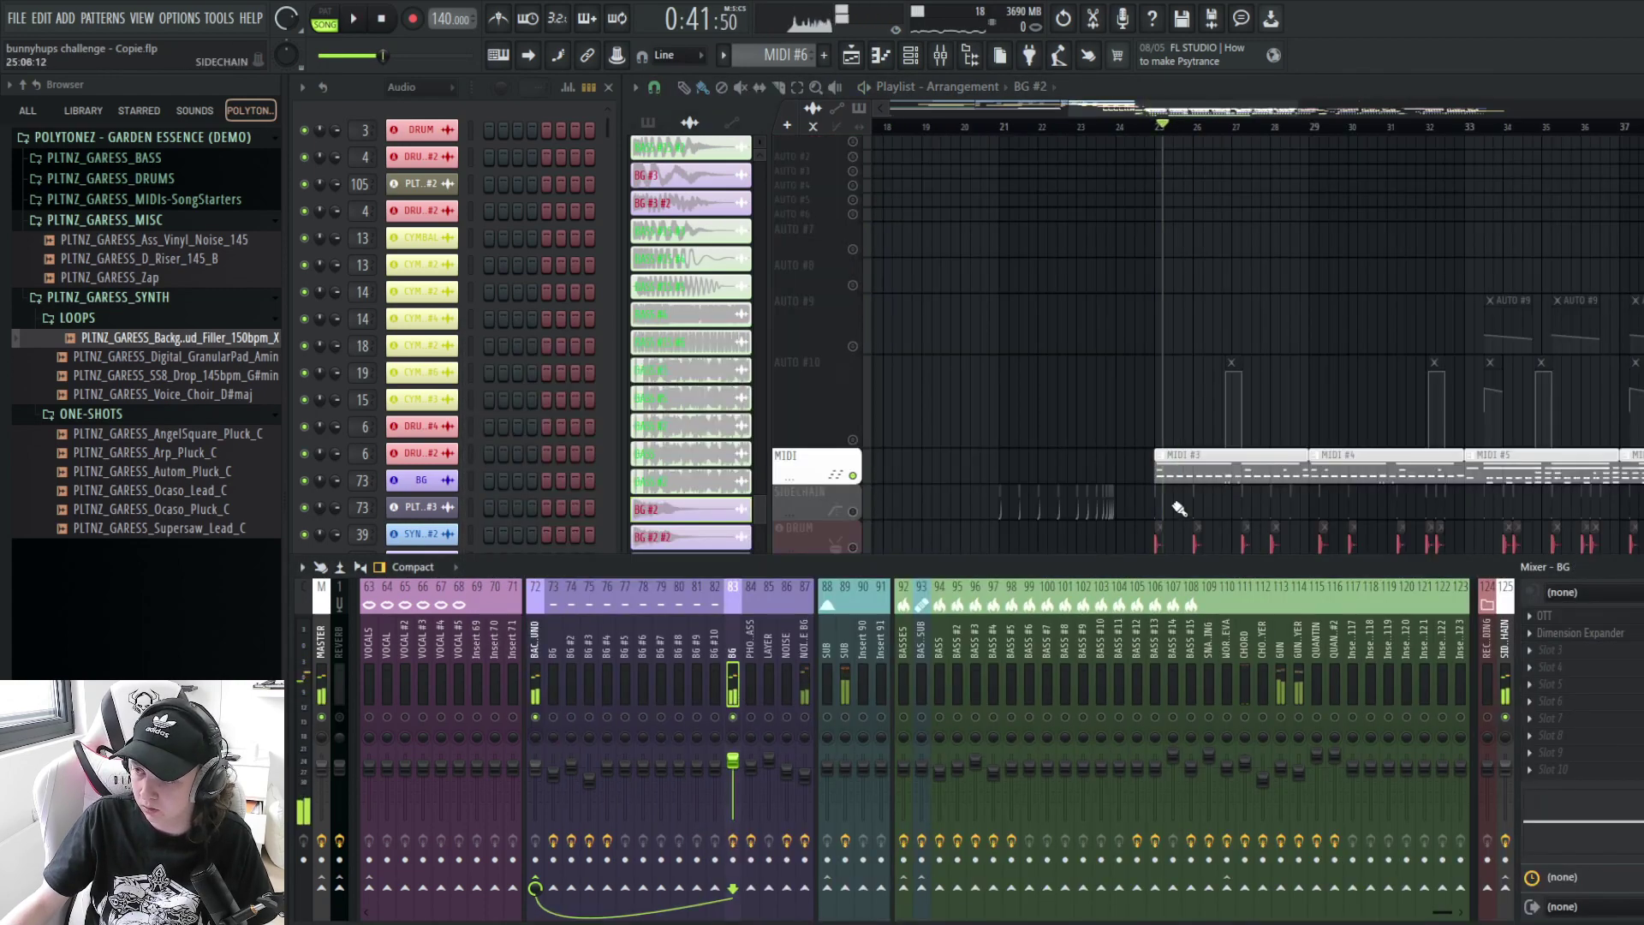
- Open the MIDI #3 pattern from the playlist and play the soloed MIDI track from bar 25
scroll(1180, 509, "down", 2)
scroll(1233, 501, "up", 2)
key("space")
key("space")
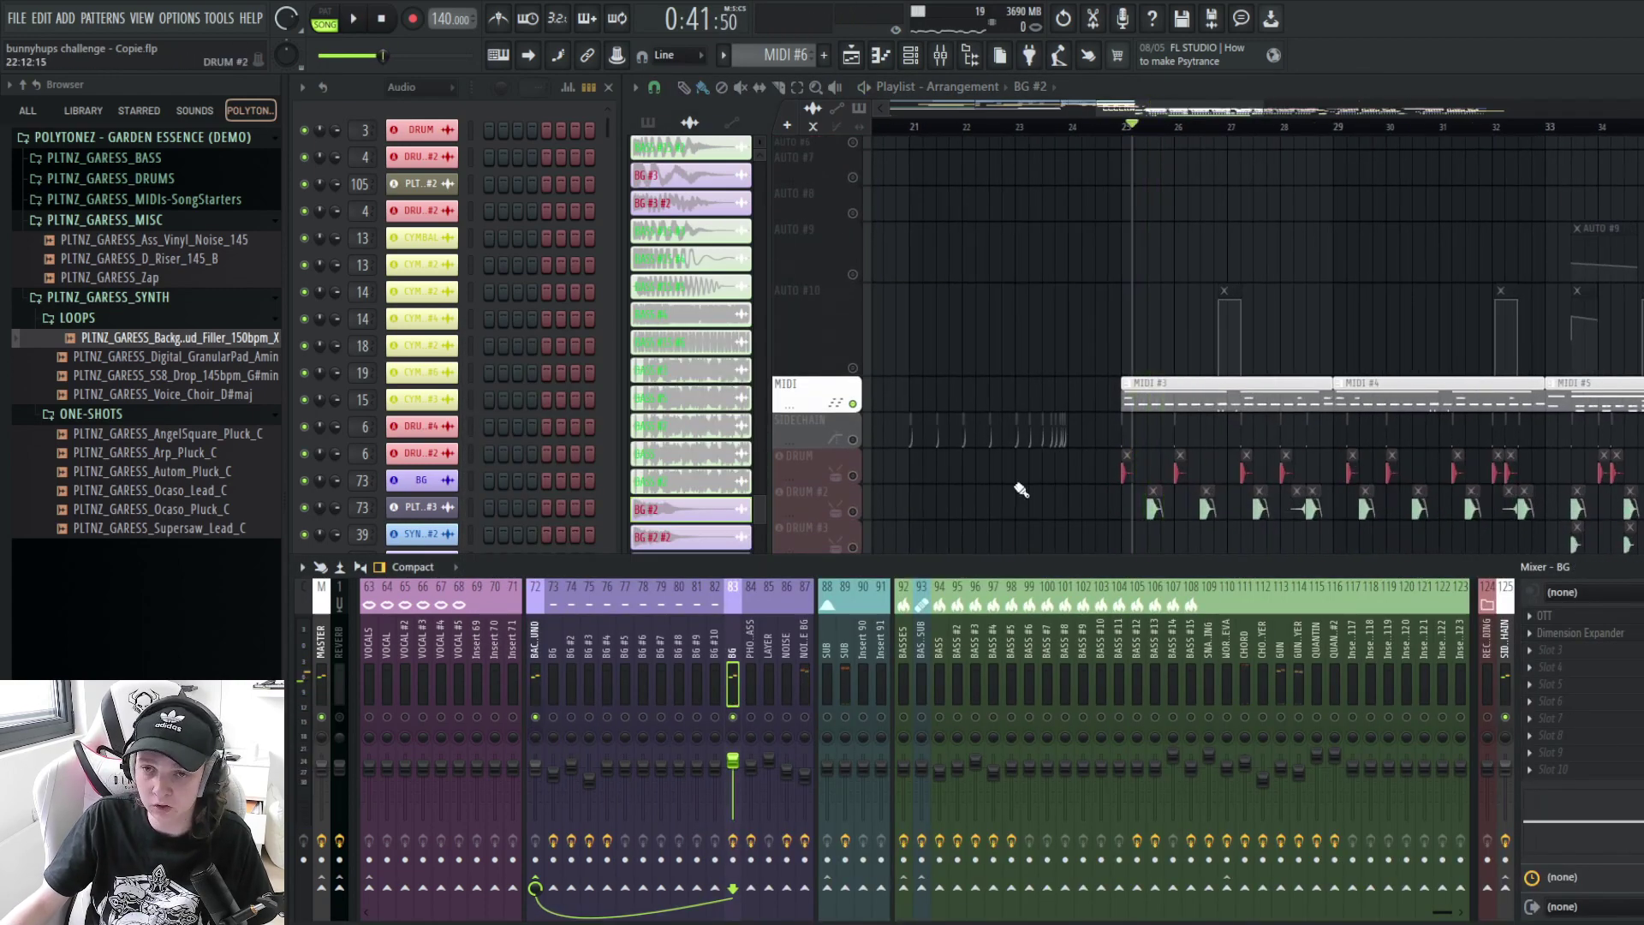
left_click(1234, 396)
scroll(1234, 403, "up", 2)
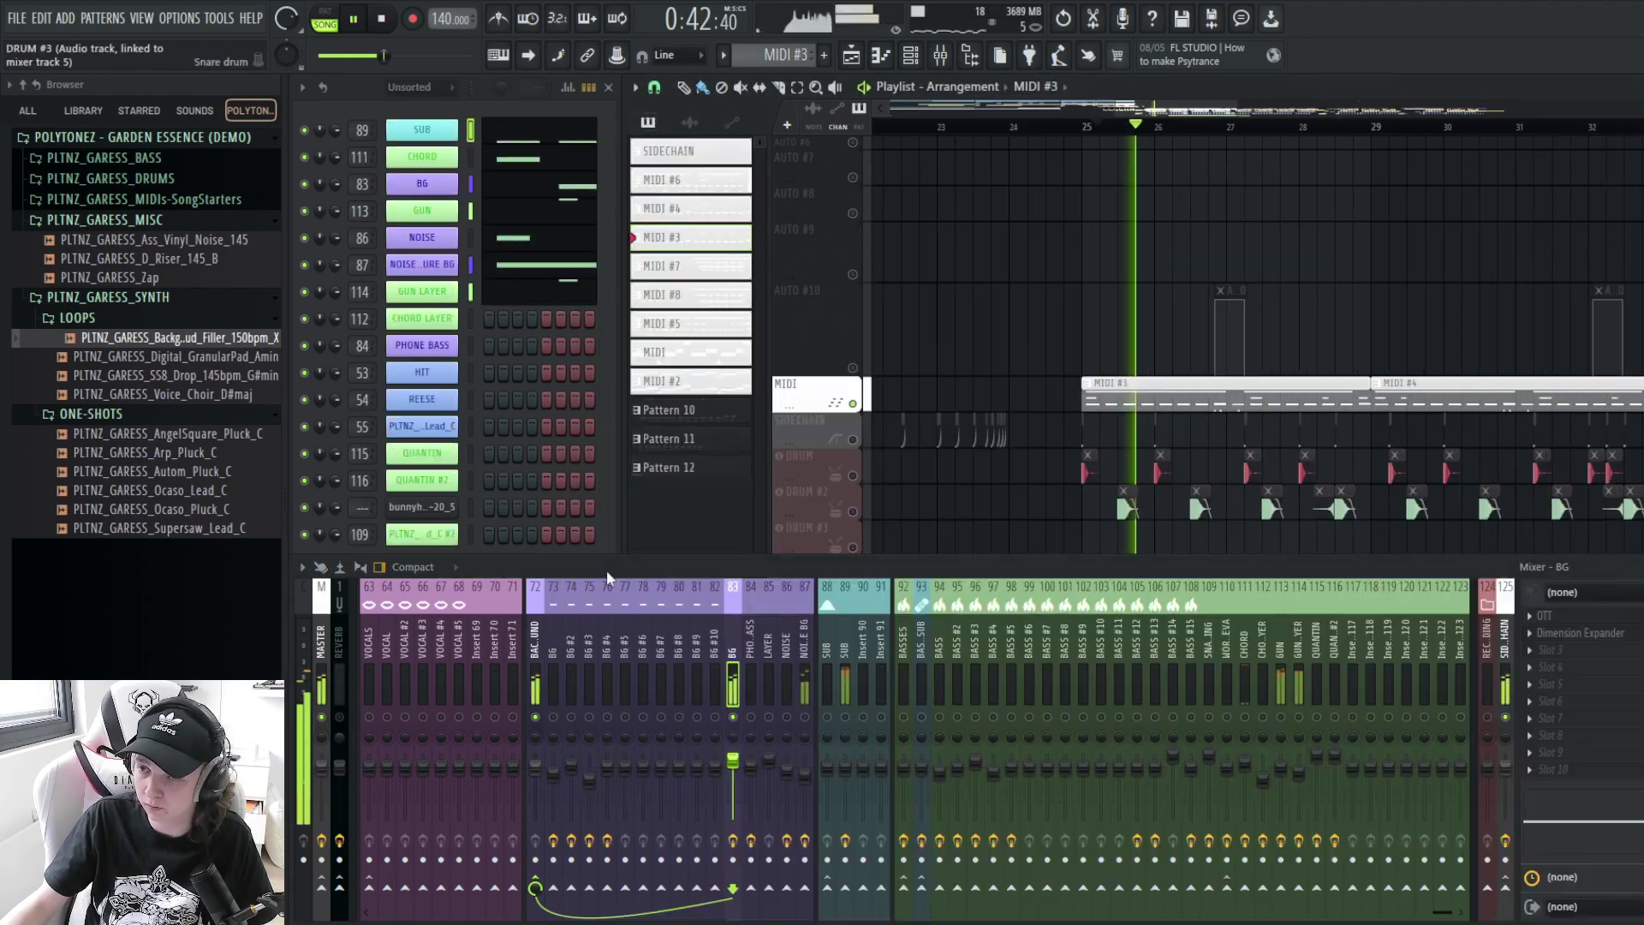
key("space")
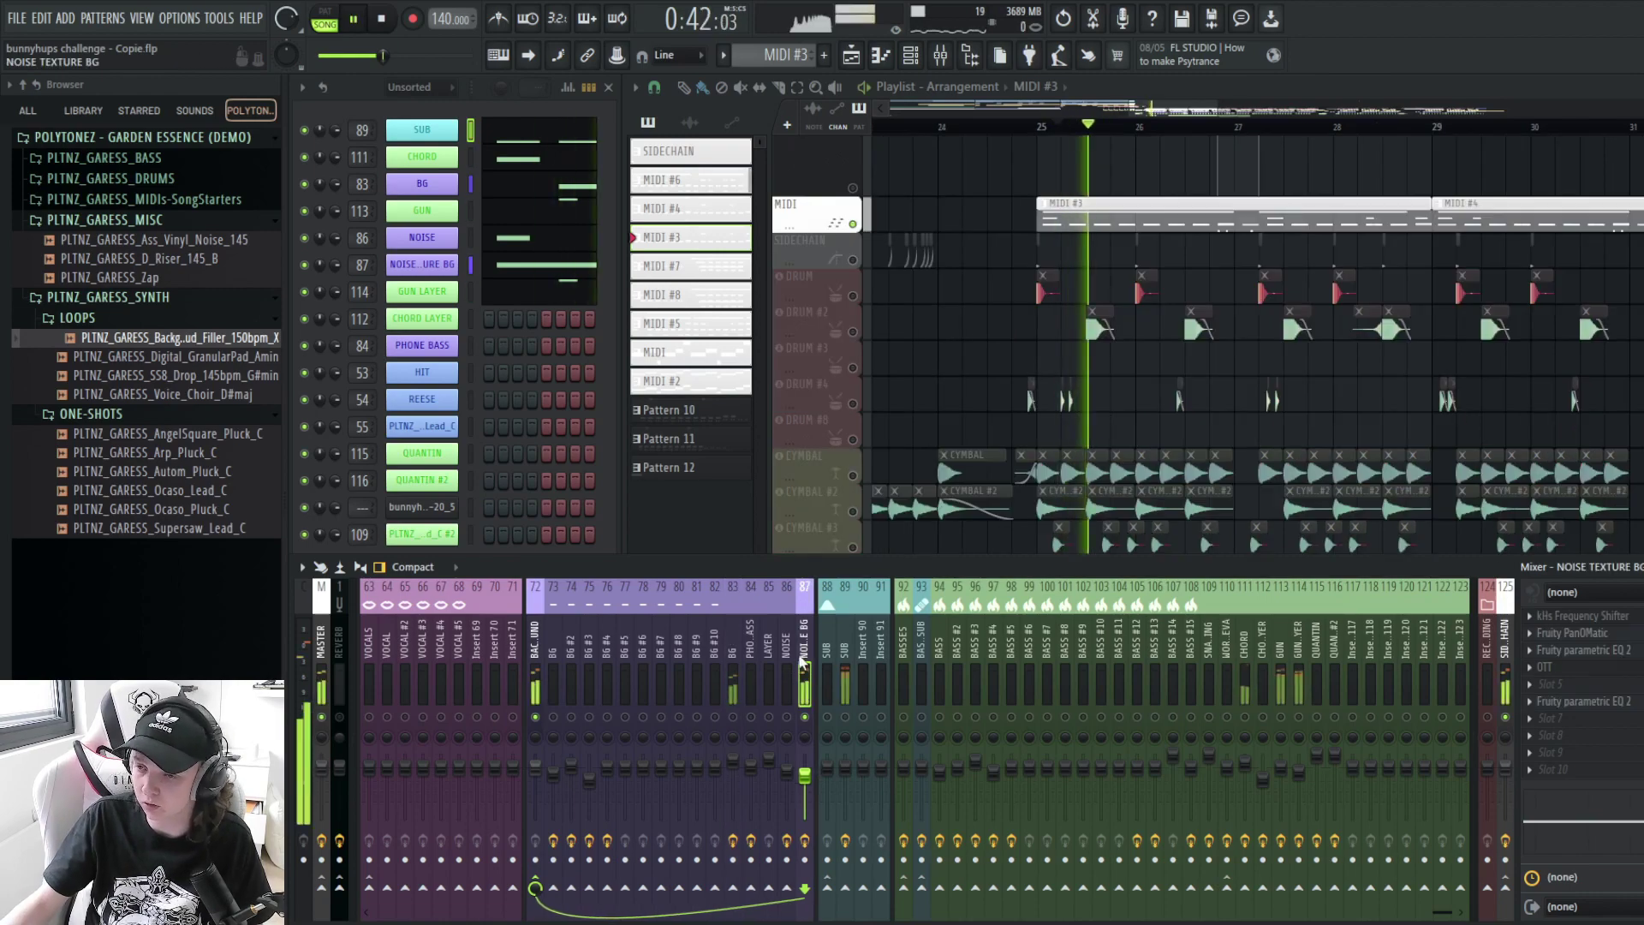
- Examine the NOISE TEXTURE BG channel's sample settings and the kHs Frequency Shifter and Fruity PanOMatic effects on its mixer track
left_click(423, 265)
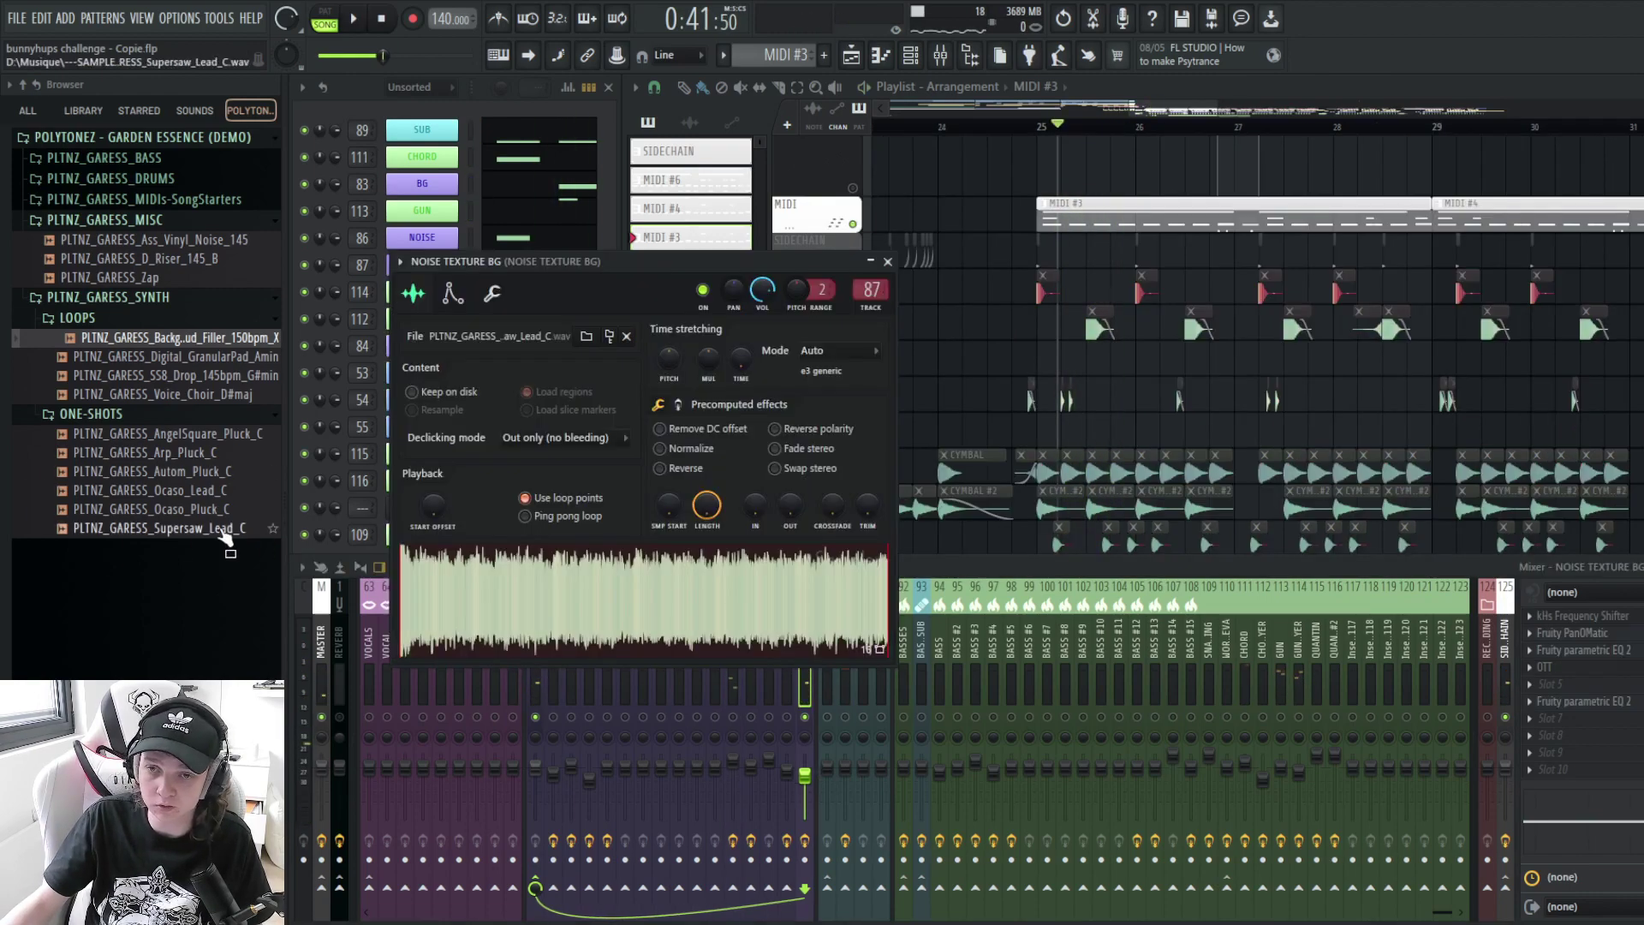
left_click(888, 262)
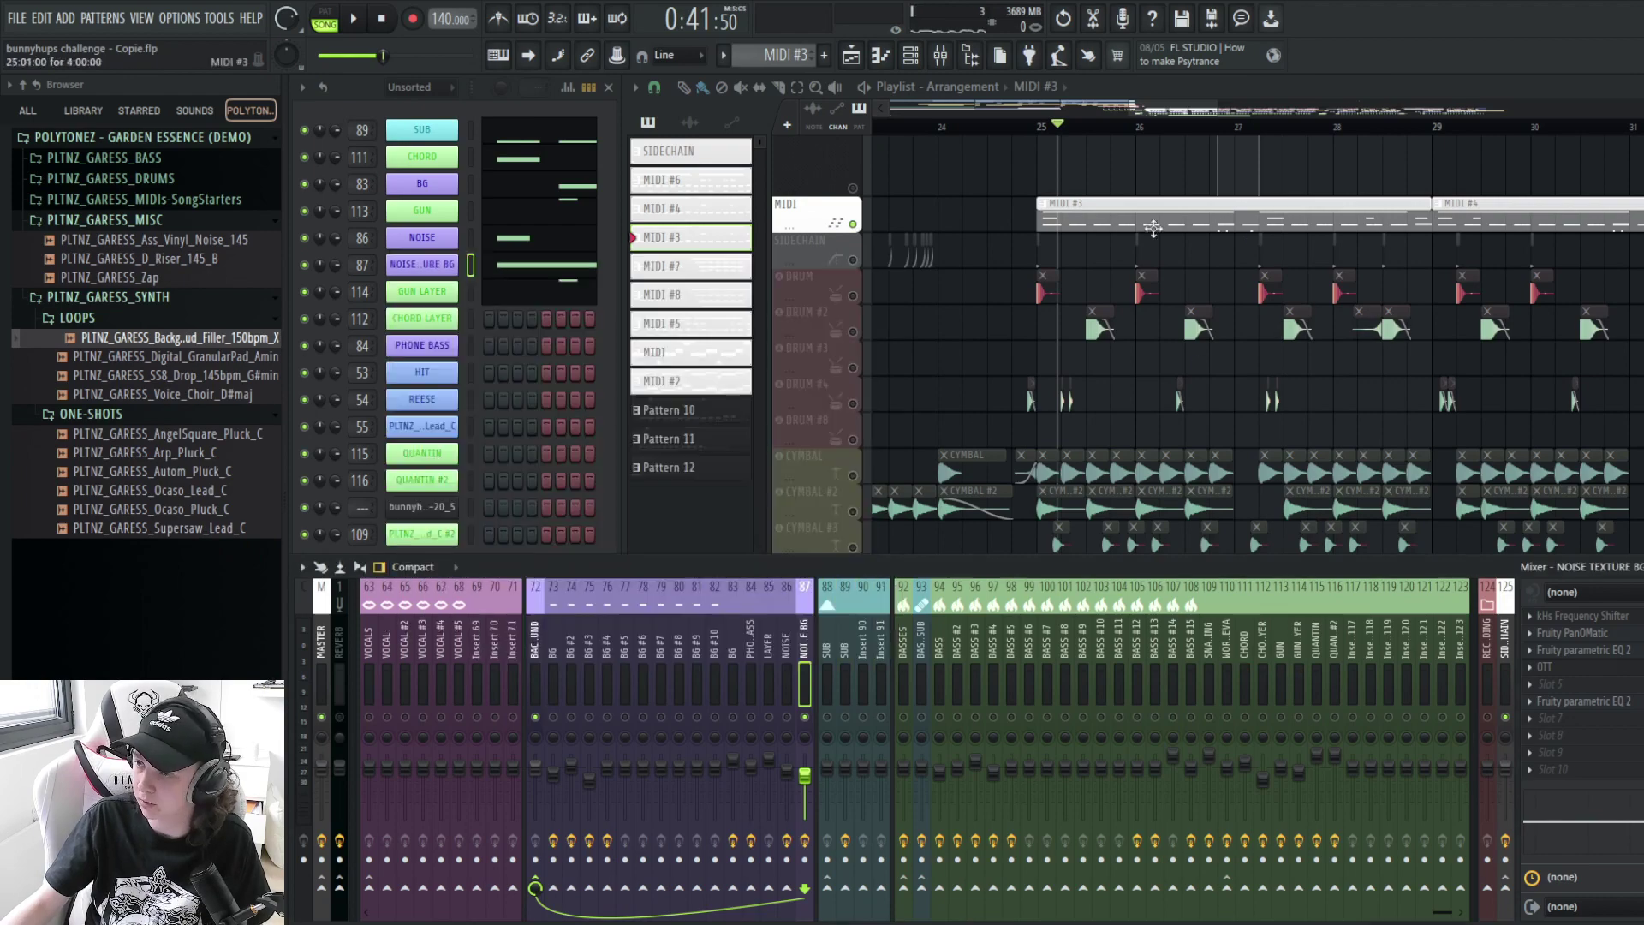
left_click(540, 293)
scroll(801, 495, "up", 3)
left_click(565, 260)
left_click(1258, 315)
left_click(1630, 616)
left_click(1622, 634)
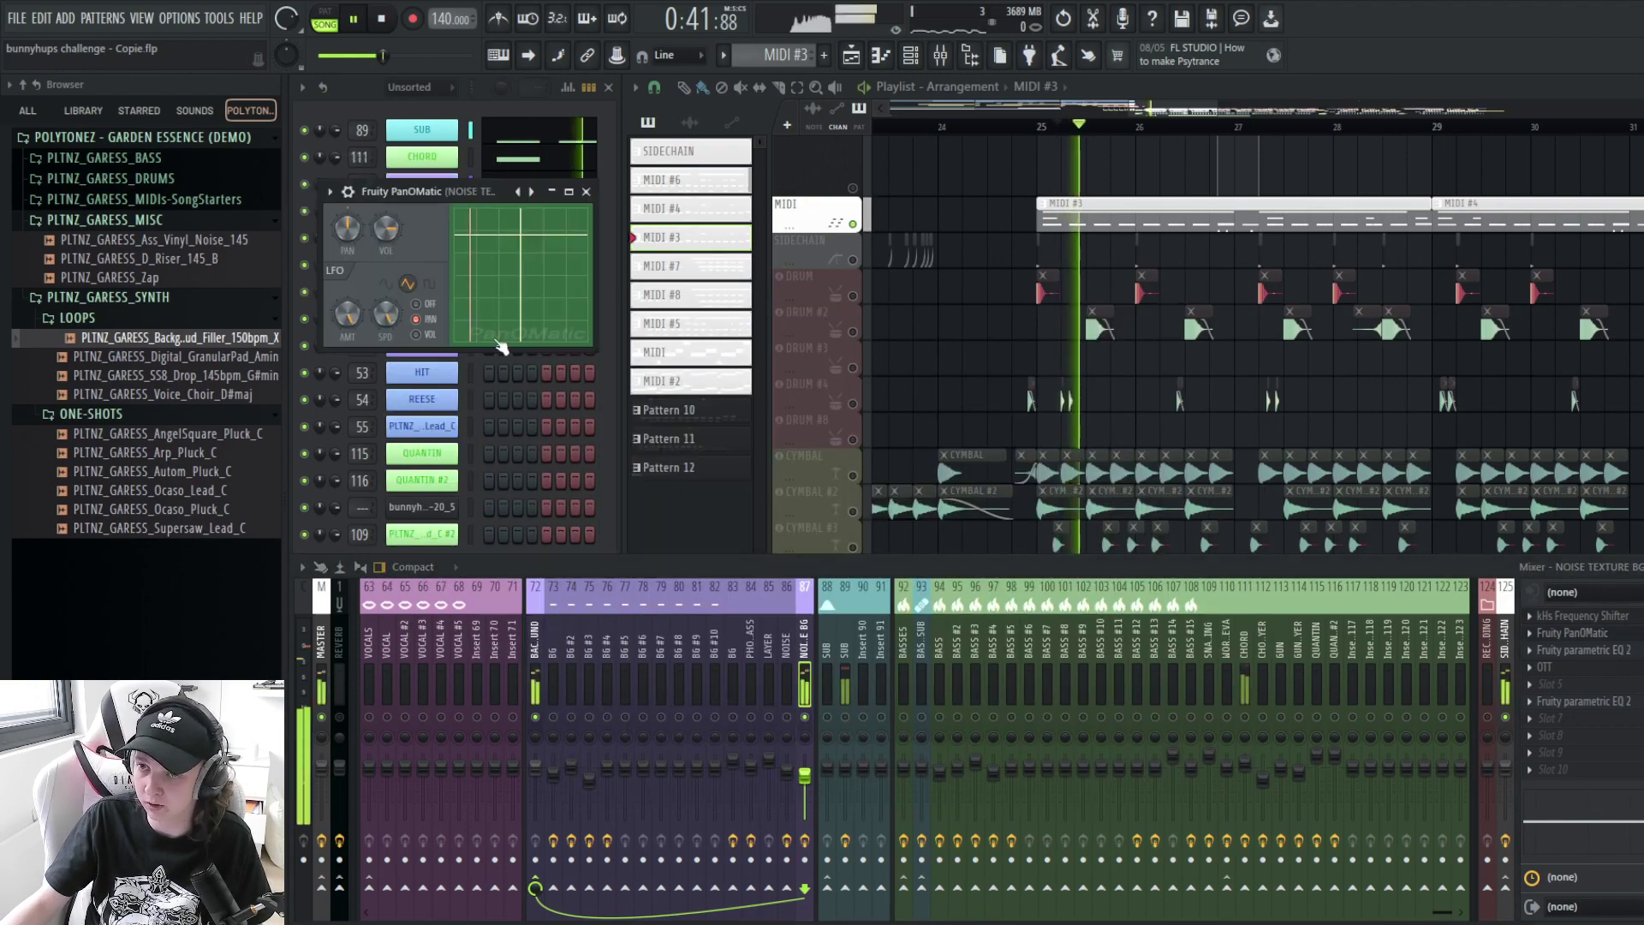
left_click(586, 191)
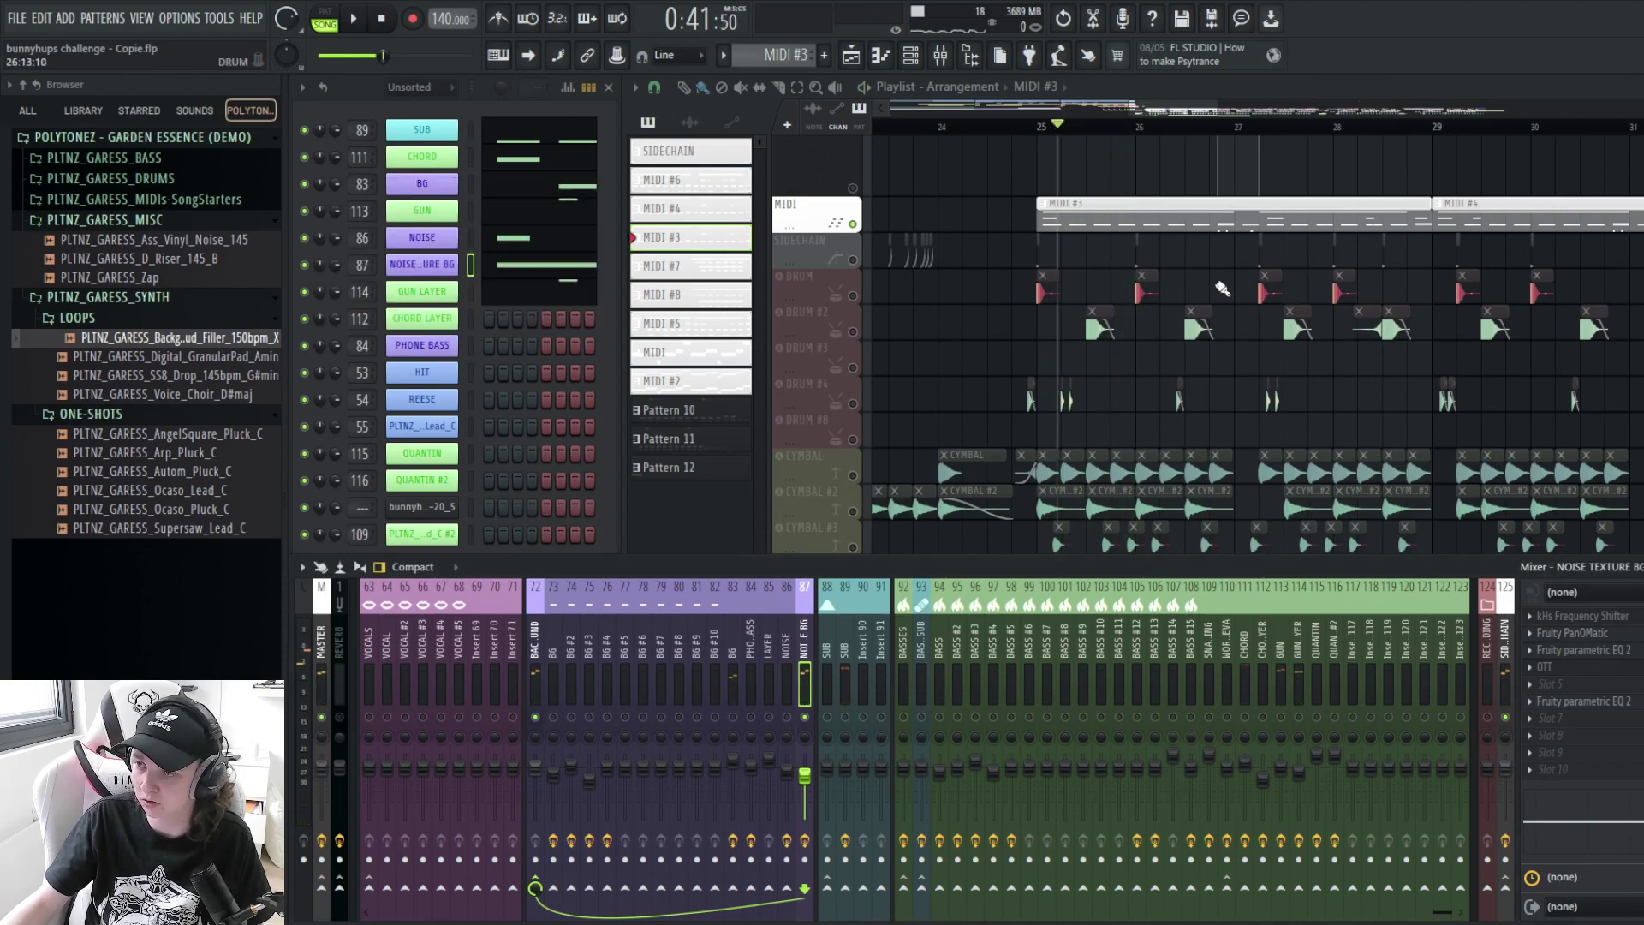
- Enable the CYMBAL, CYMBAL #2 and CYMBAL #3 playlist tracks alongside the drum tracks
scroll(1303, 293, "down", 3)
key("space")
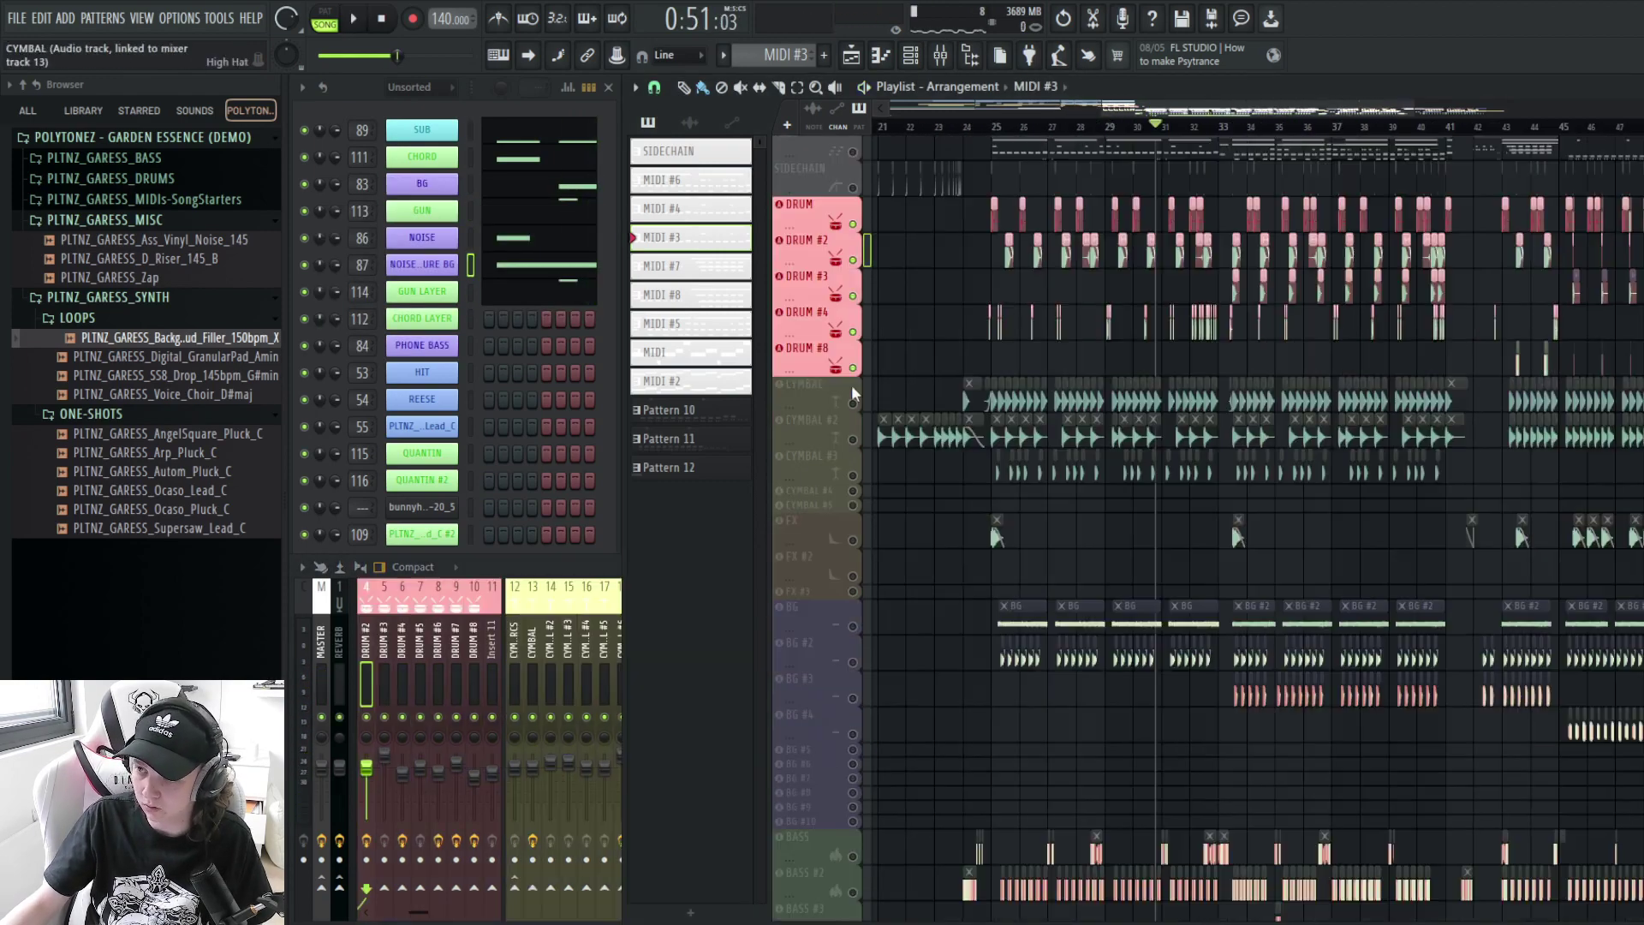
left_click(853, 403)
left_click(853, 440)
left_click(853, 476)
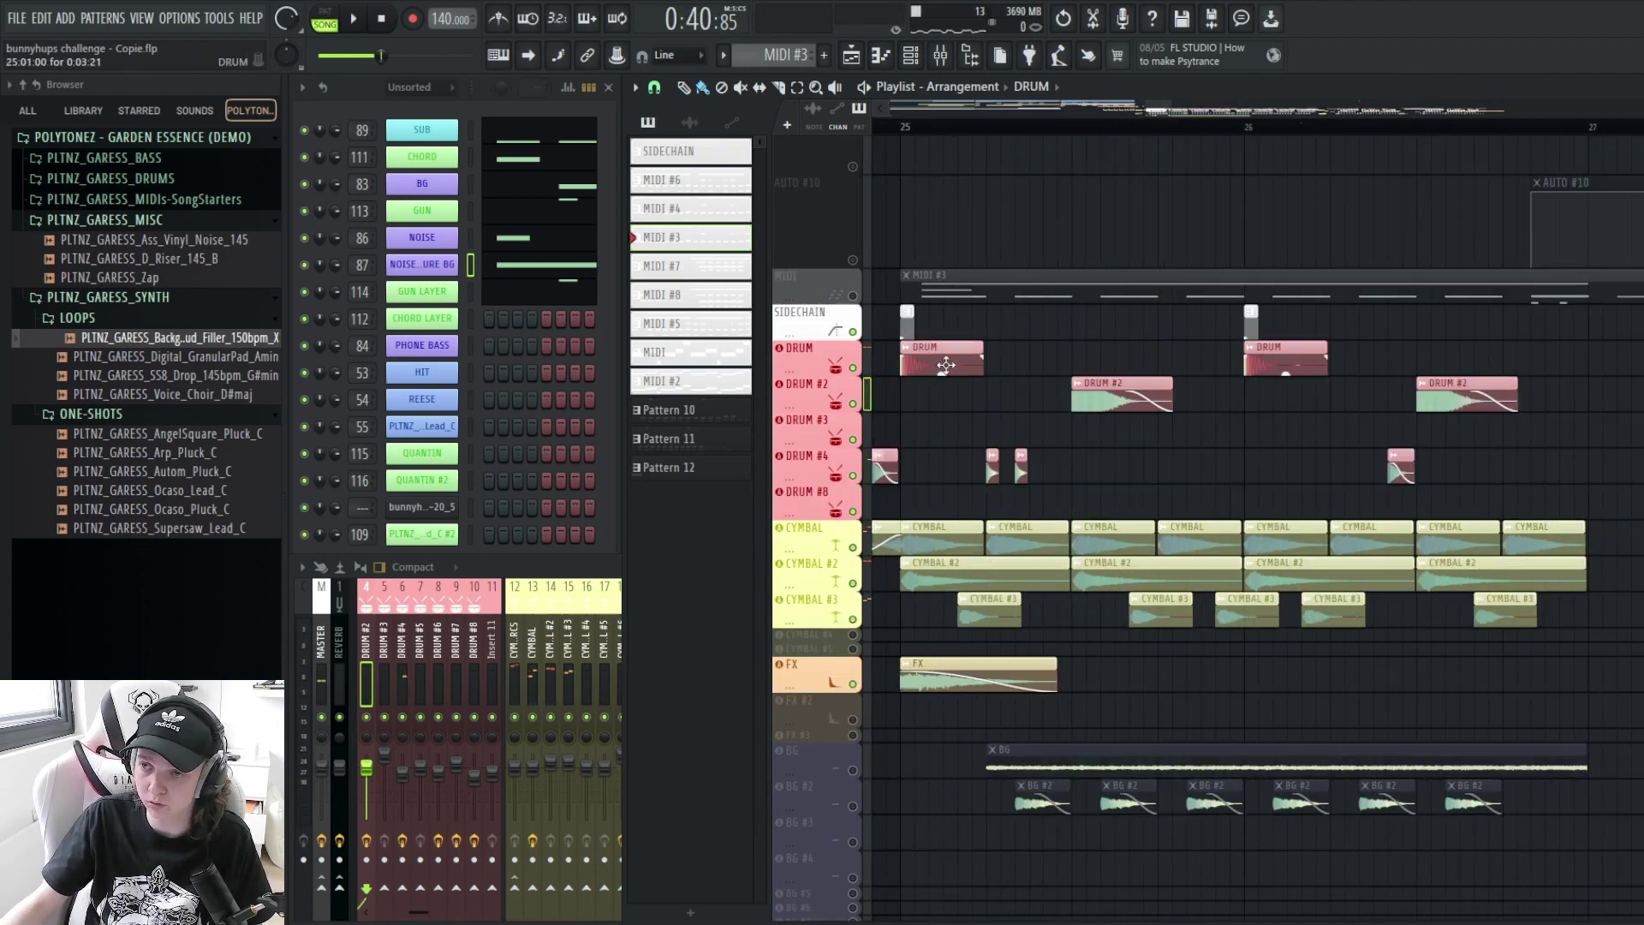
- Check the sample settings of the first DRUM and DRUM #2 clips at bar 25
double_click(946, 365)
left_click(855, 261)
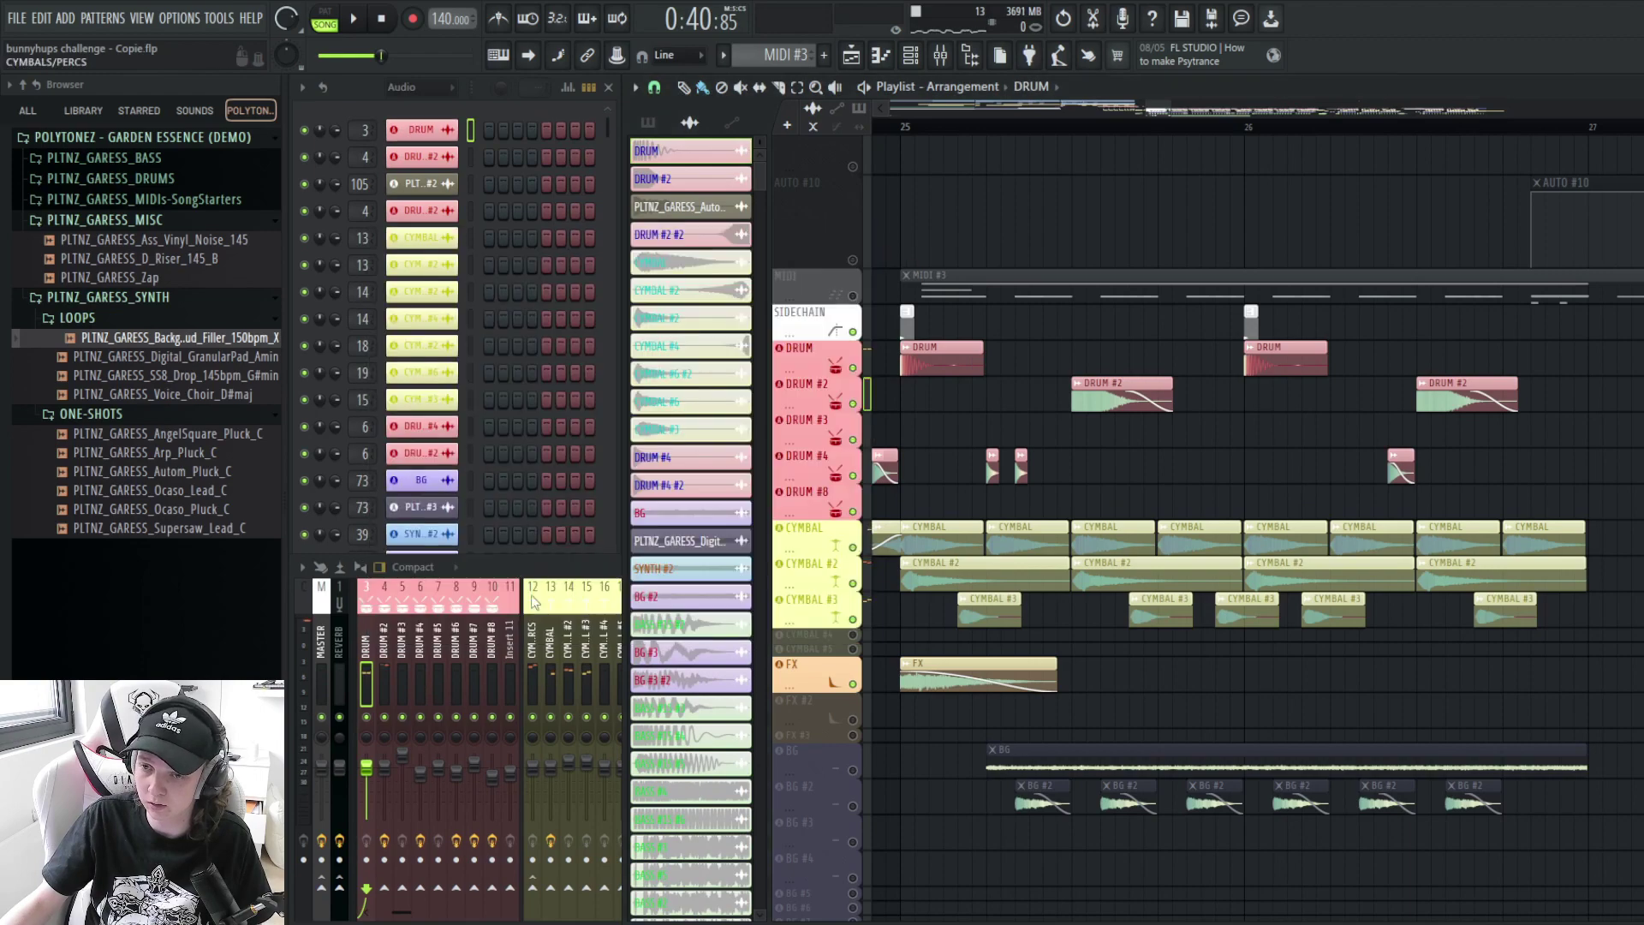
scroll(957, 360, "down", 2)
left_click(1078, 385)
double_click(1078, 384)
left_click(892, 260)
- Inspect the OTT and Fruity Reeverb 2 effects on the DRUM #2 mixer track
left_click(469, 569)
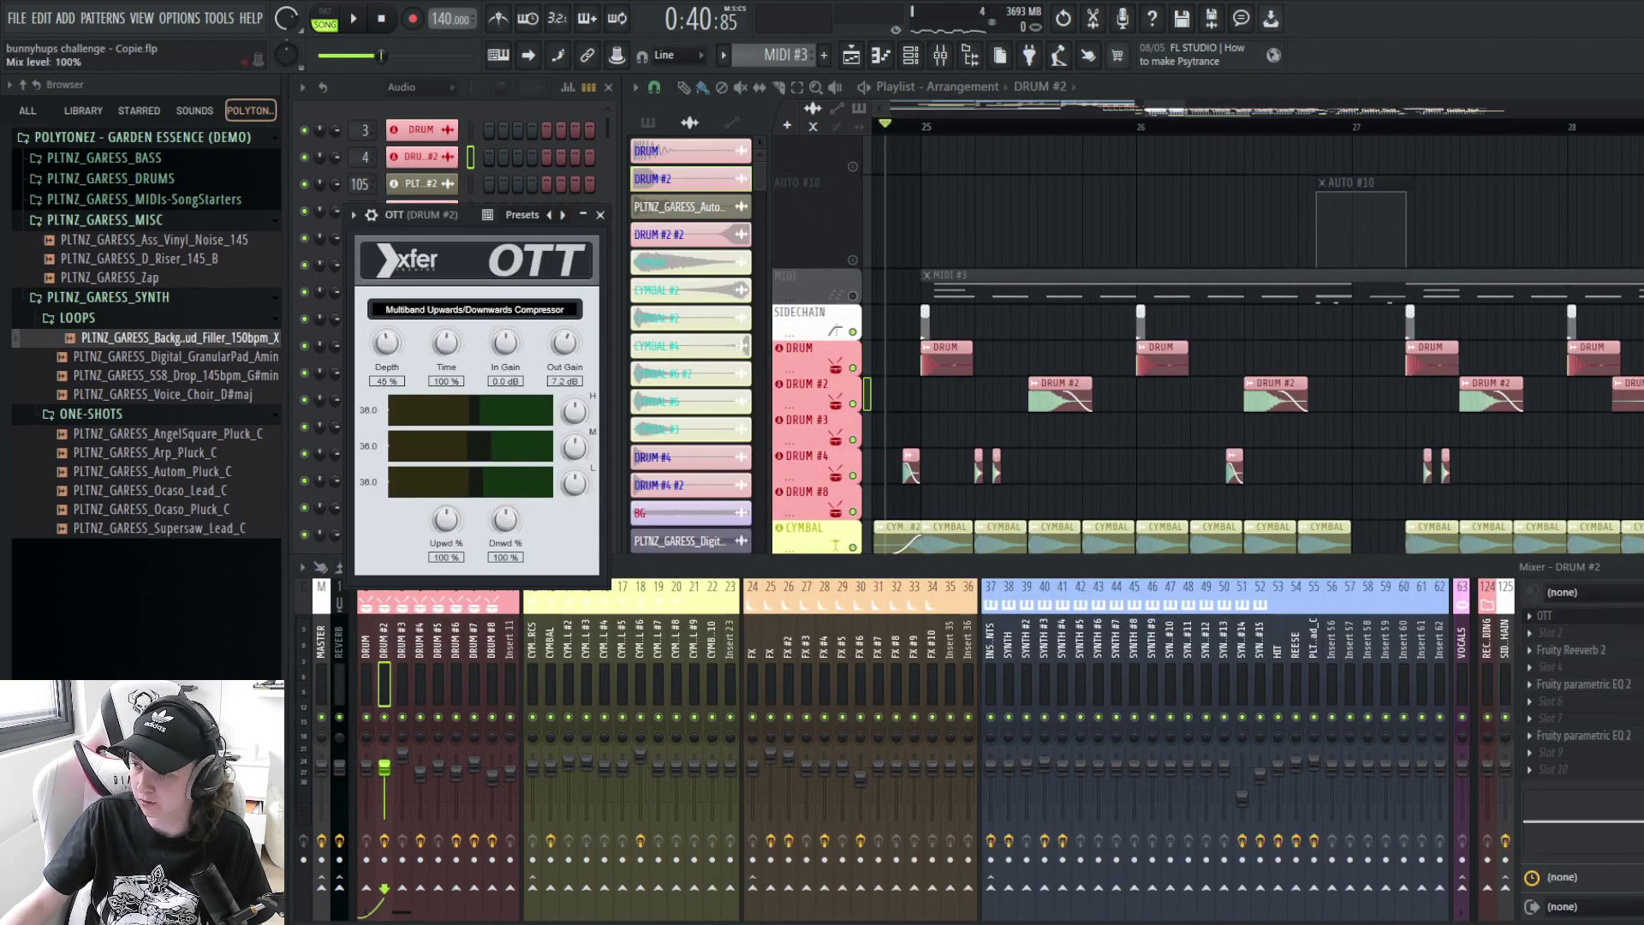
left_click(1612, 652)
left_click(1610, 652)
scroll(1219, 448, "down", 6)
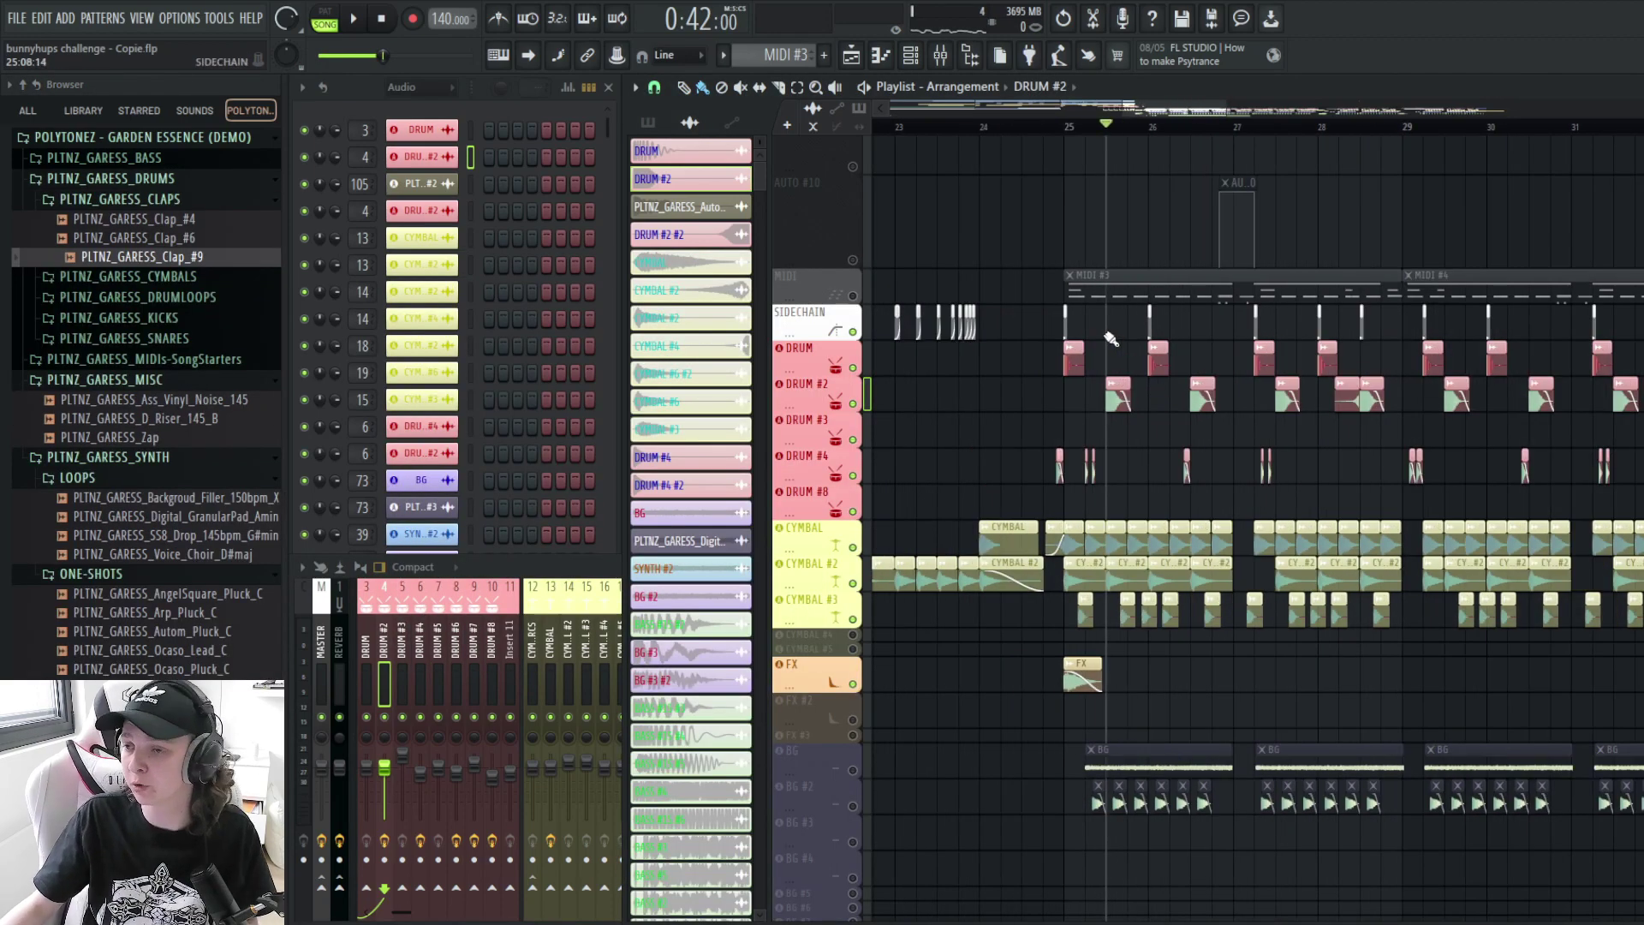
- Solo the DRUM #4 playlist track around bar 25
scroll(1088, 423, "up", 3)
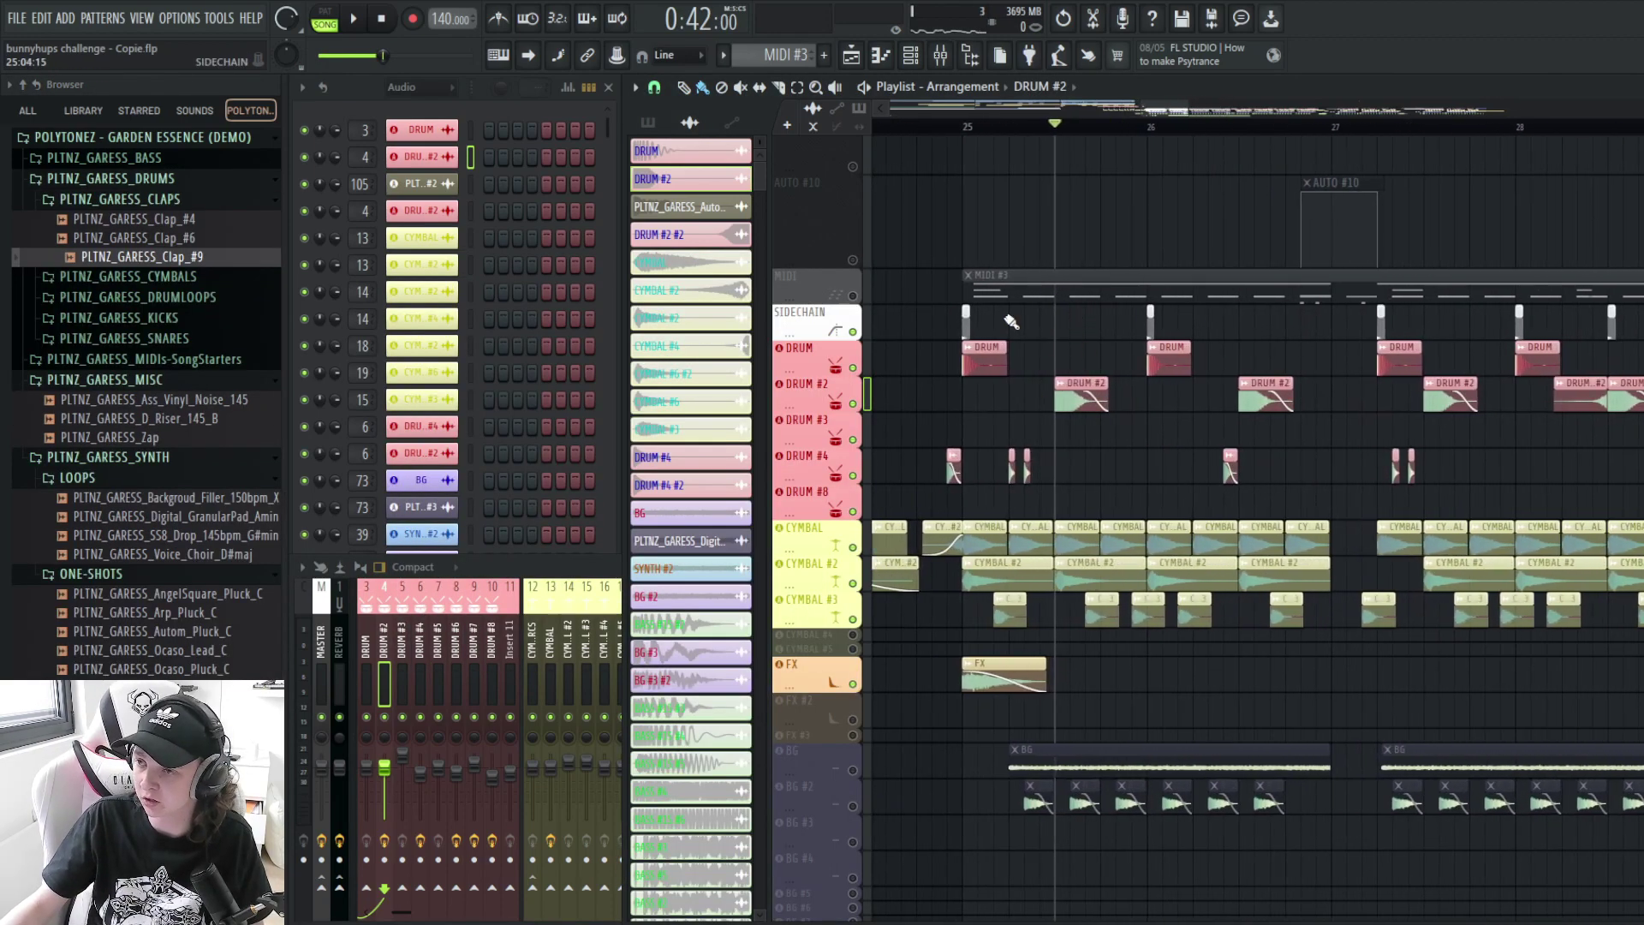
scroll(1010, 321, "up", 3)
scroll(1152, 474, "down", 1)
scroll(1212, 435, "up", 1)
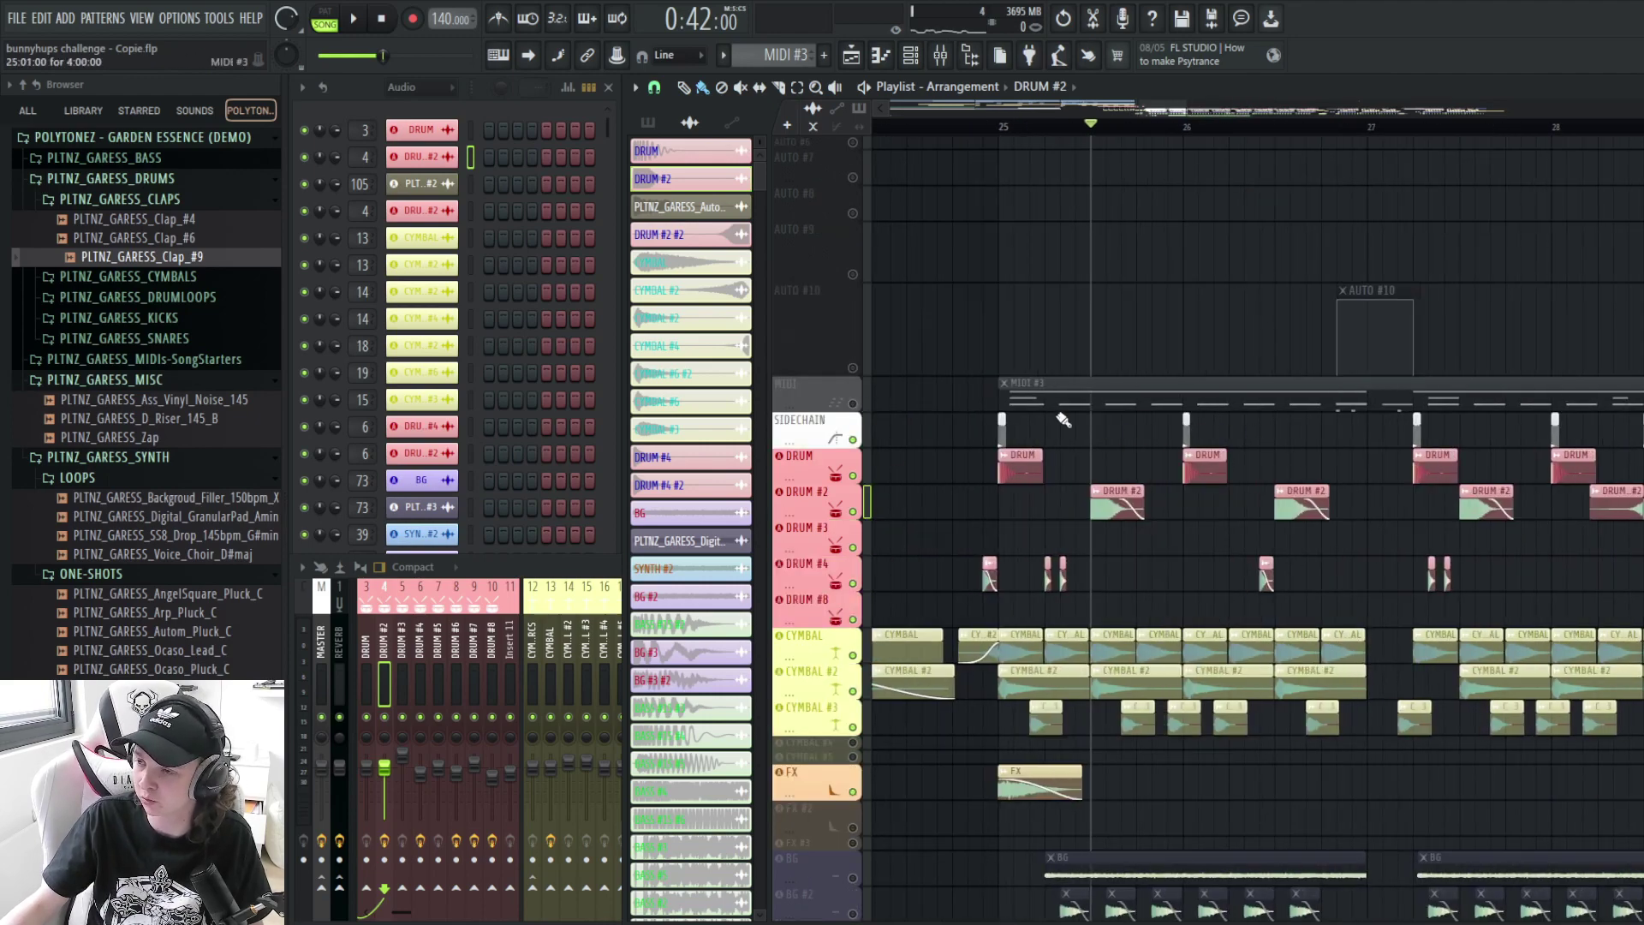
scroll(1178, 511, "down", 4)
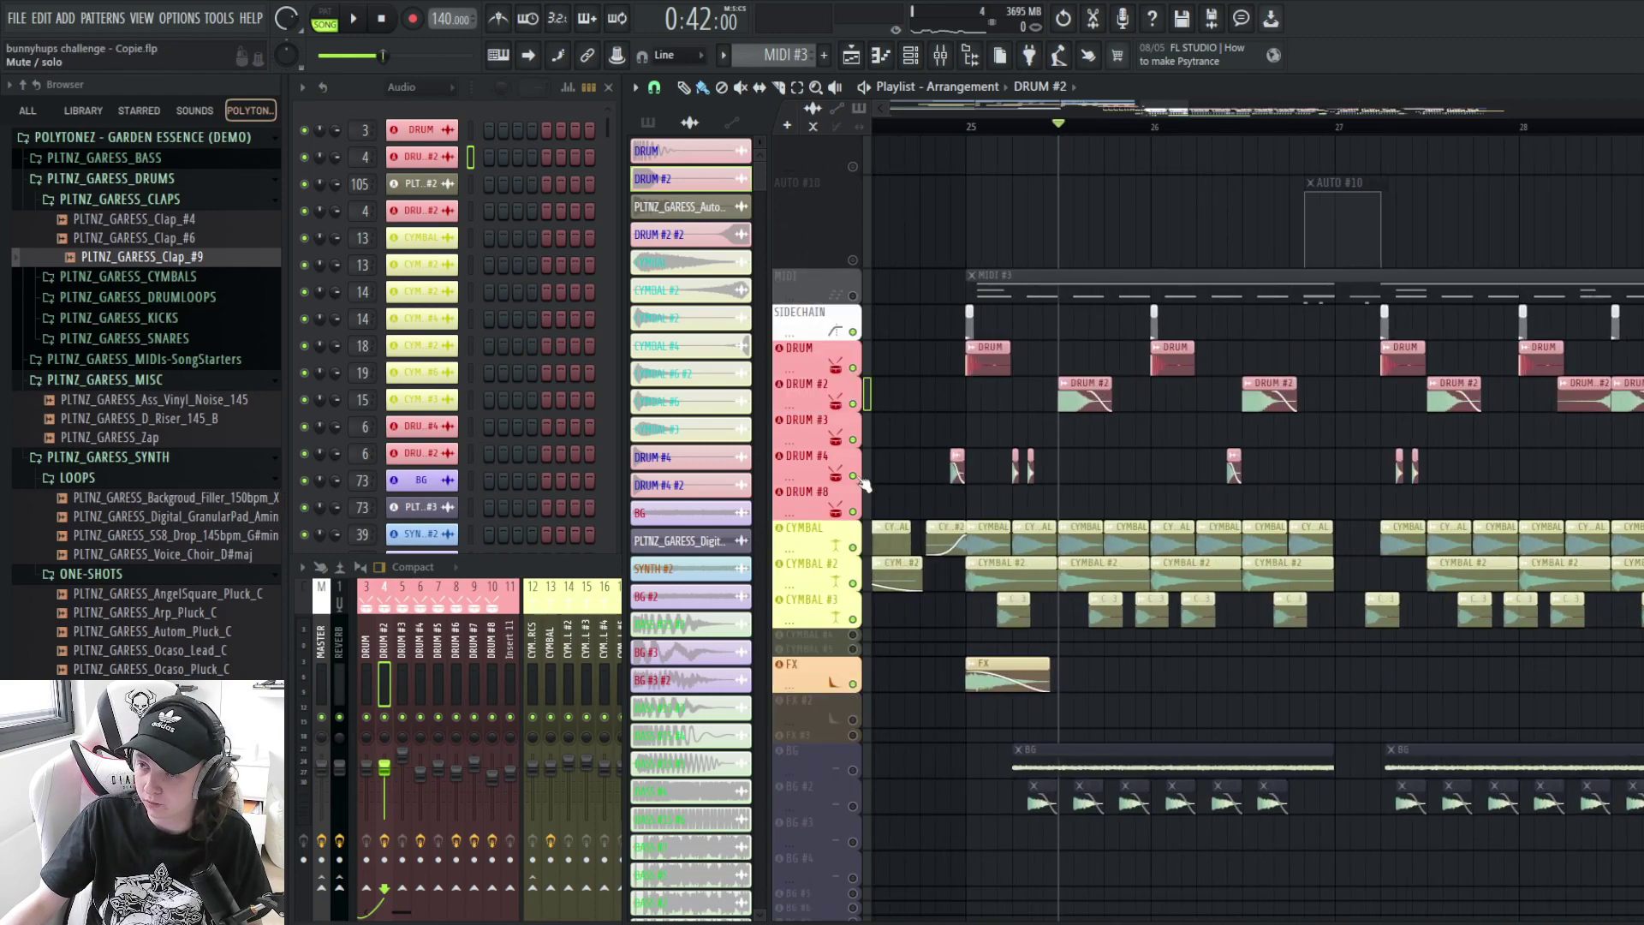
scroll(1114, 463, "up", 4)
scroll(1088, 444, "up", 1)
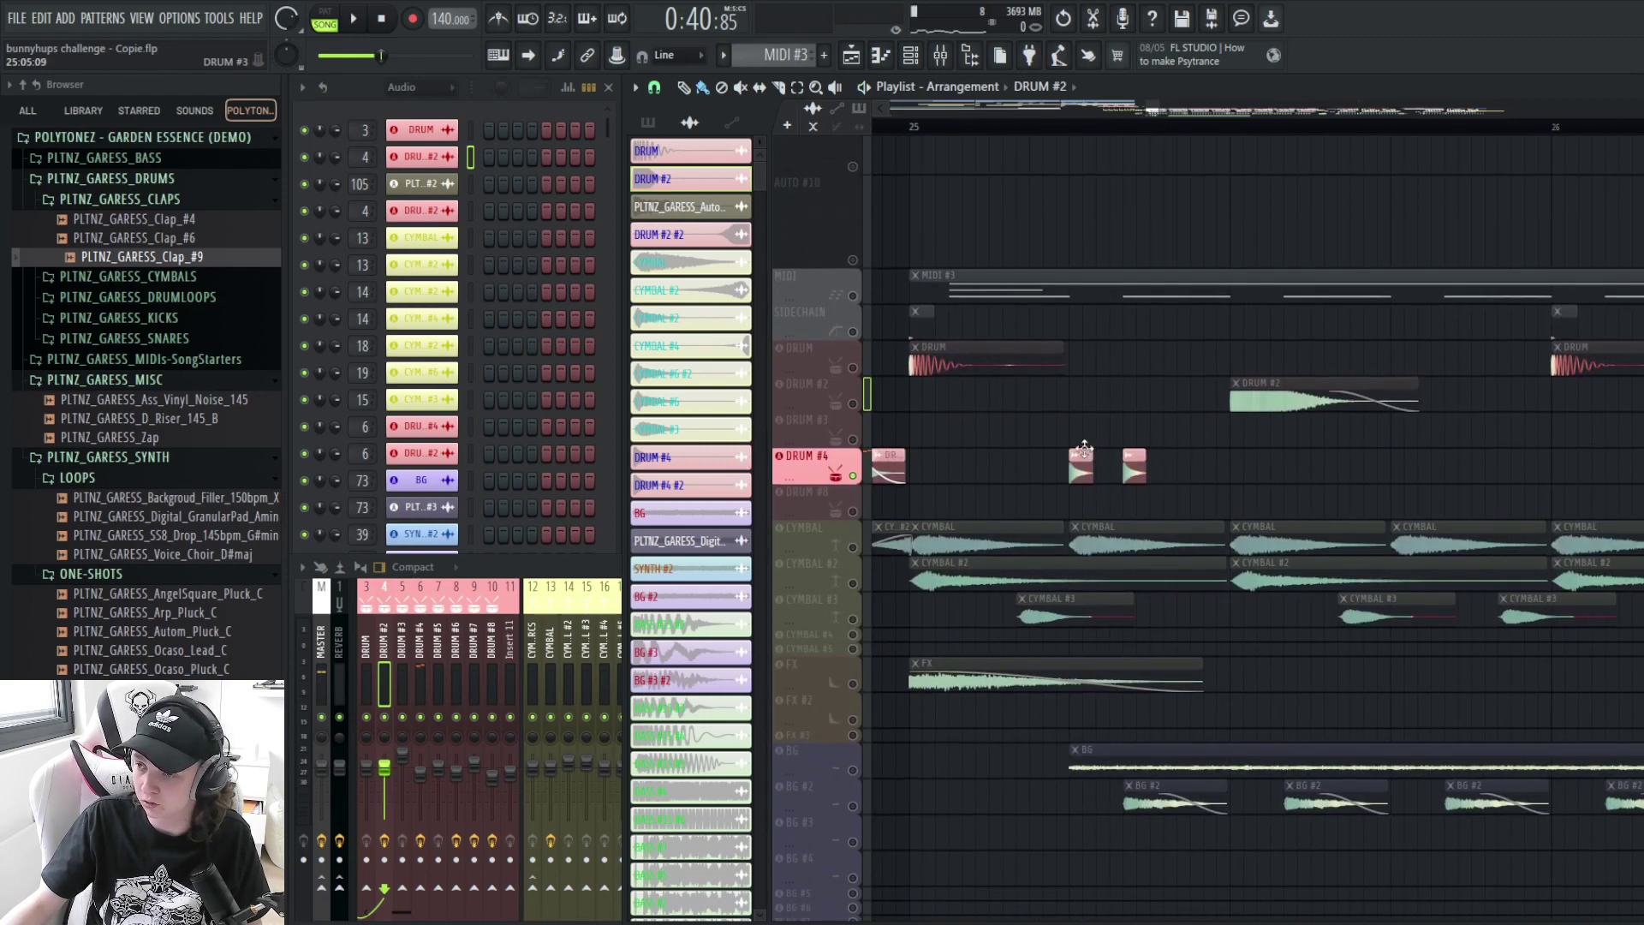
- Check the DRUM #4 clip's sample settings and preview the PLTNZ_GARESS_Zap sample in the browser
double_click(1081, 467)
left_click(959, 332)
left_click(195, 438)
- Check the DRUM #4 #2 clip just before bar 25 and play the drum and cymbal layers together
scroll(1130, 522, "down", 2)
scroll(1020, 156, "up", 3)
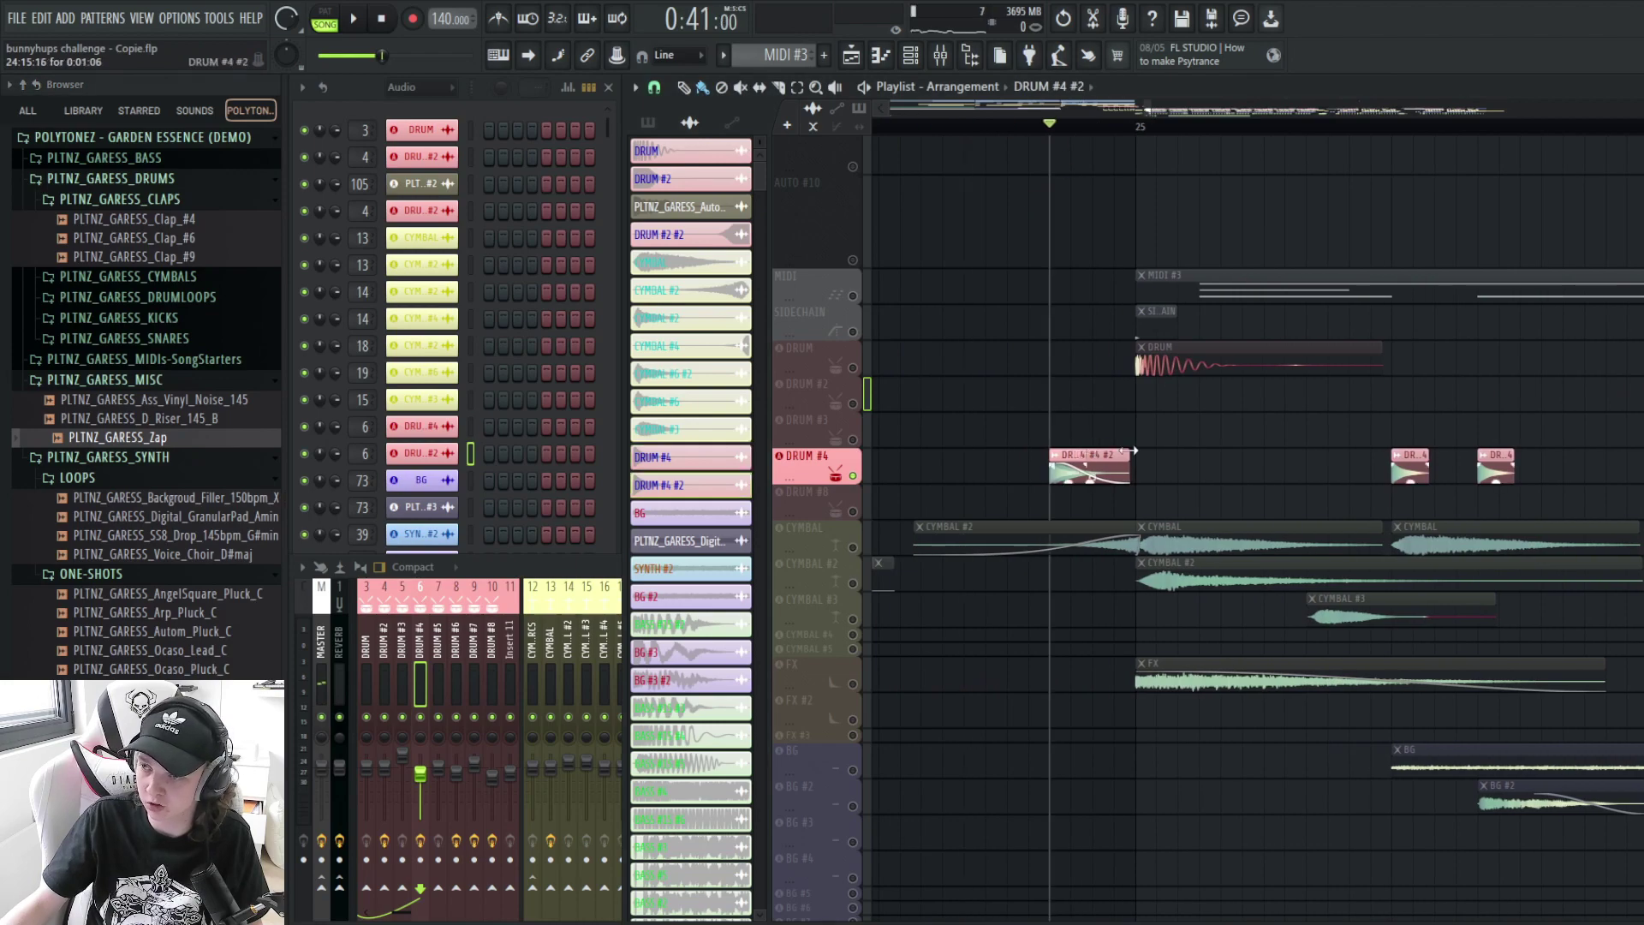
double_click(1091, 478)
key("space")
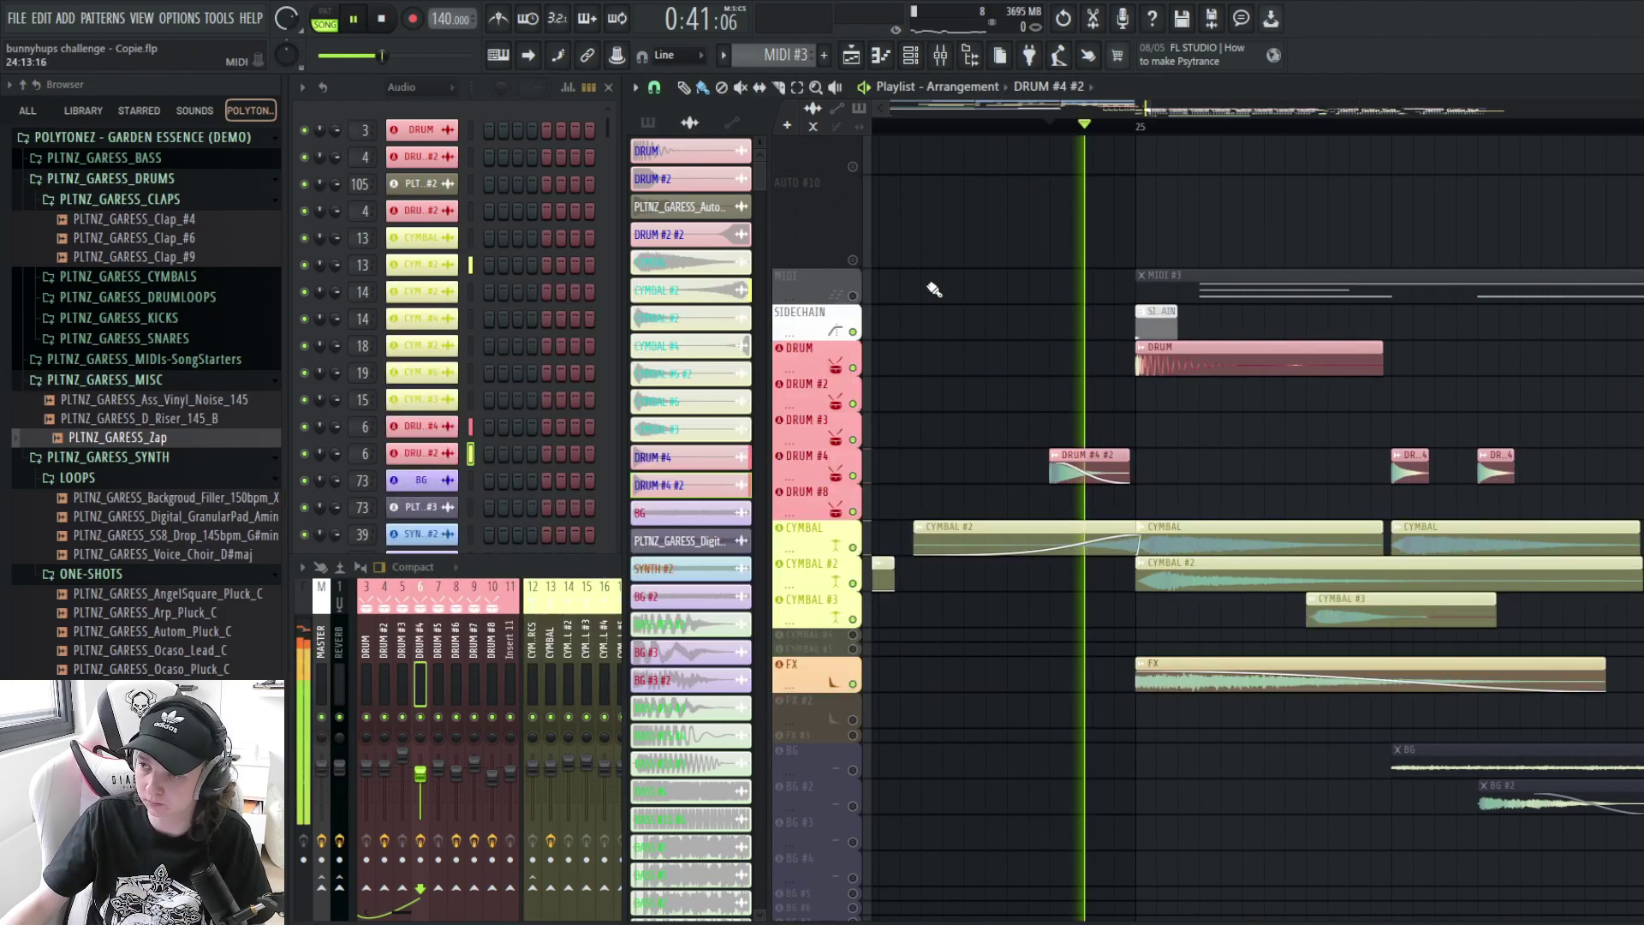
scroll(943, 343, "down", 5)
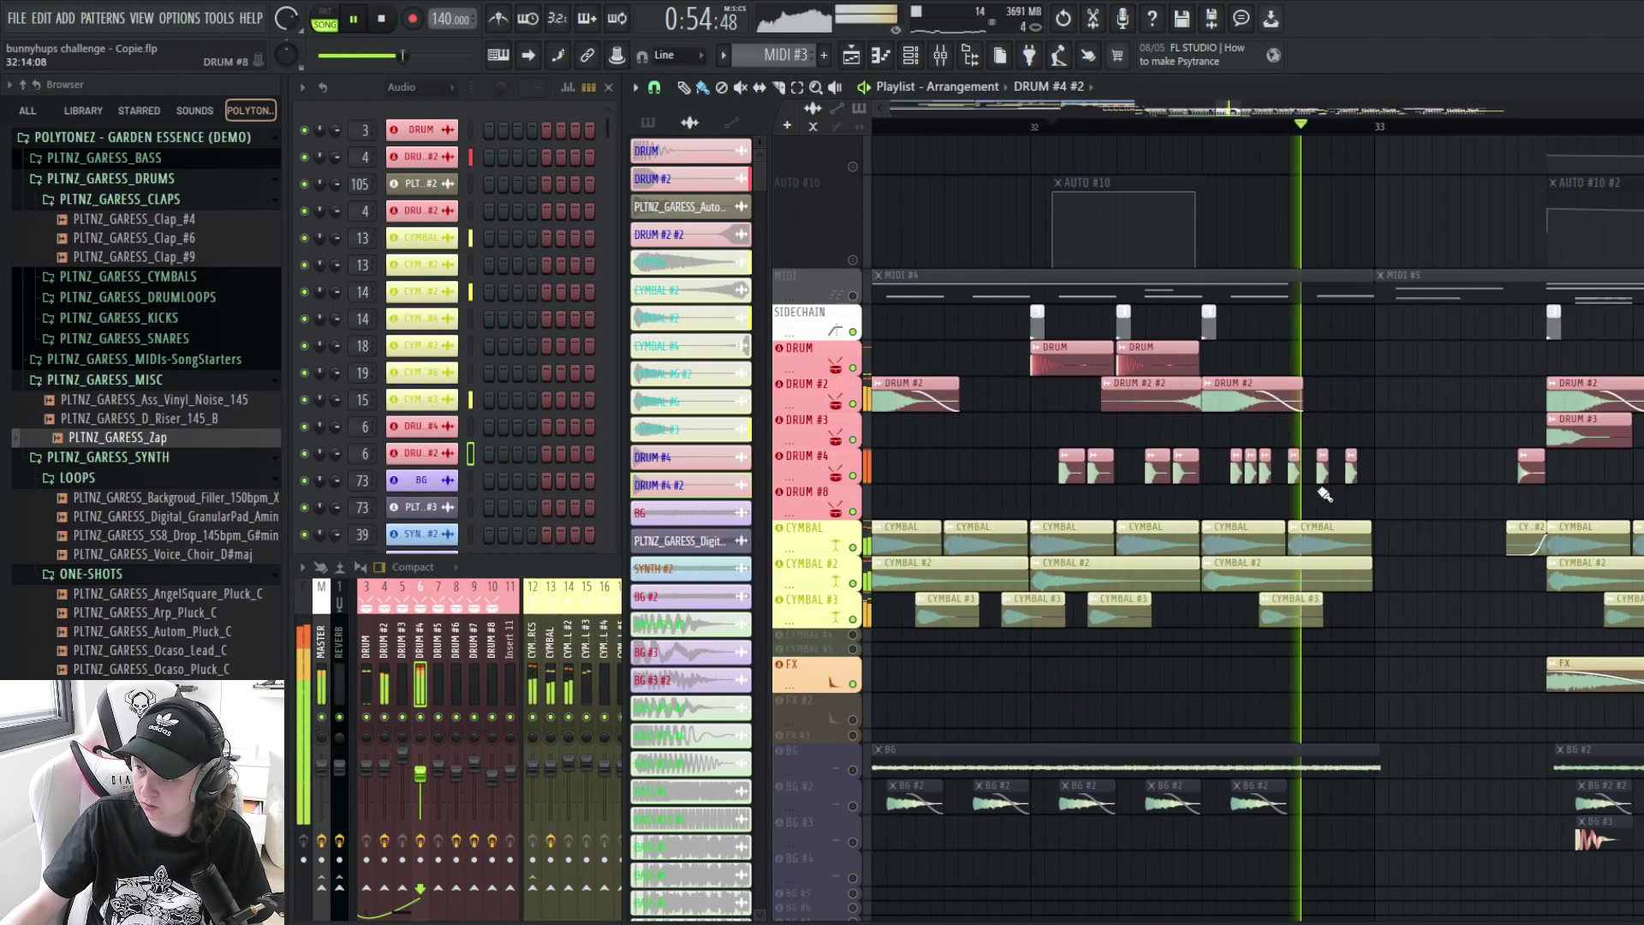
key("space")
- Check the sample settings of the DRUM #4 #3 clip in bar 32
scroll(1255, 472, "up", 3)
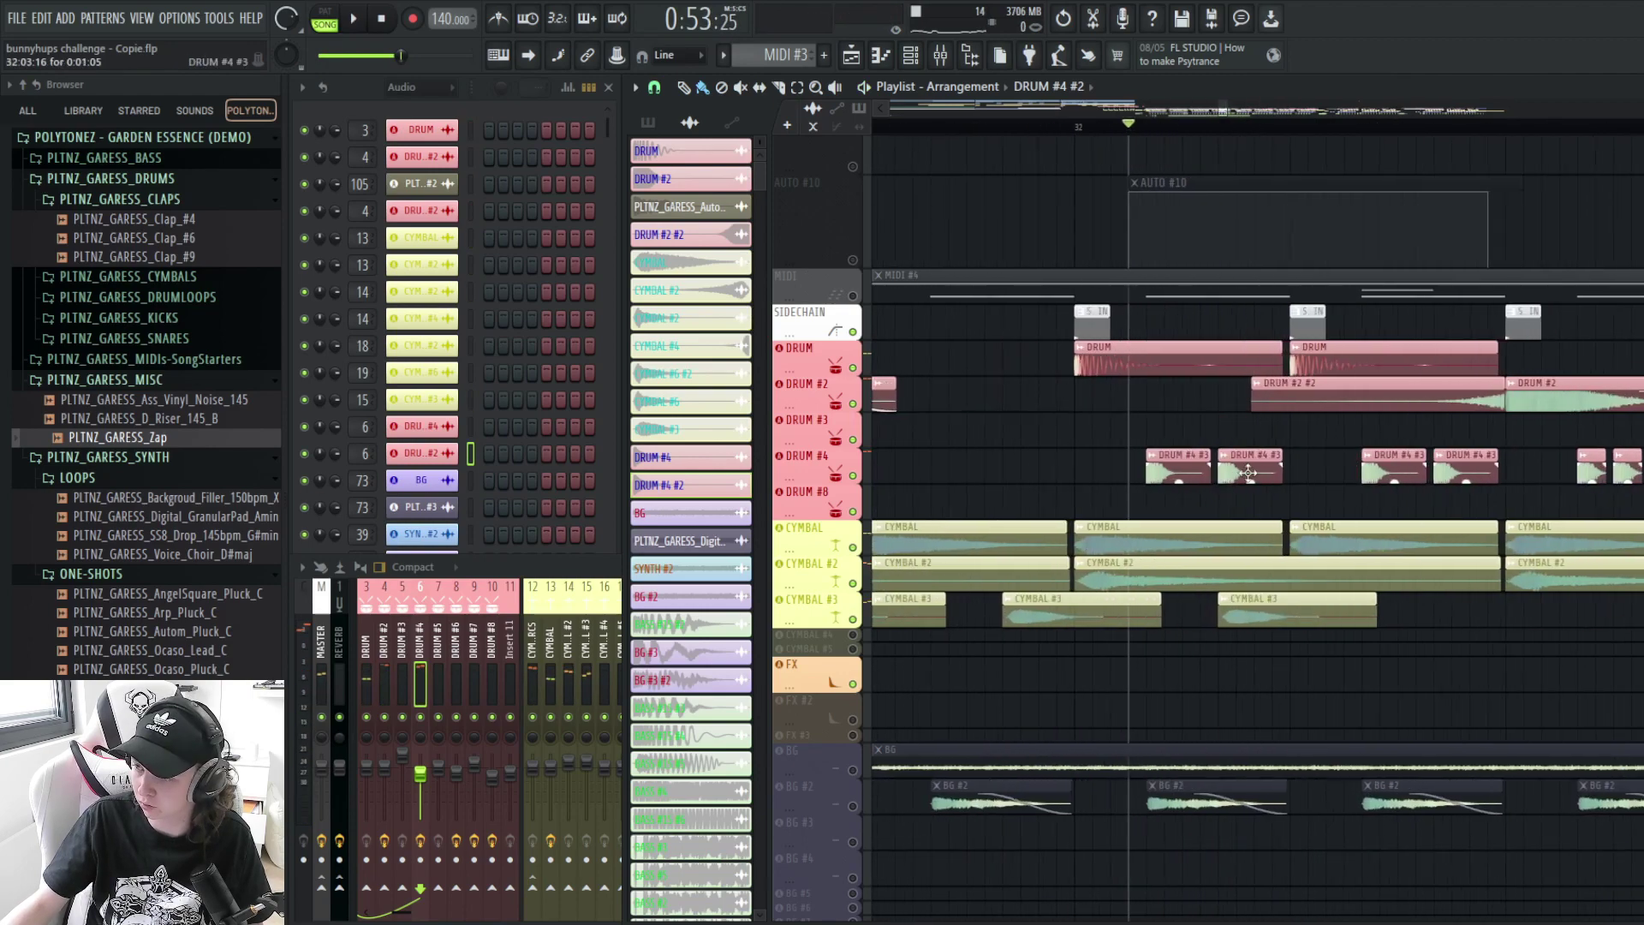
double_click(1255, 472)
left_click(794, 168)
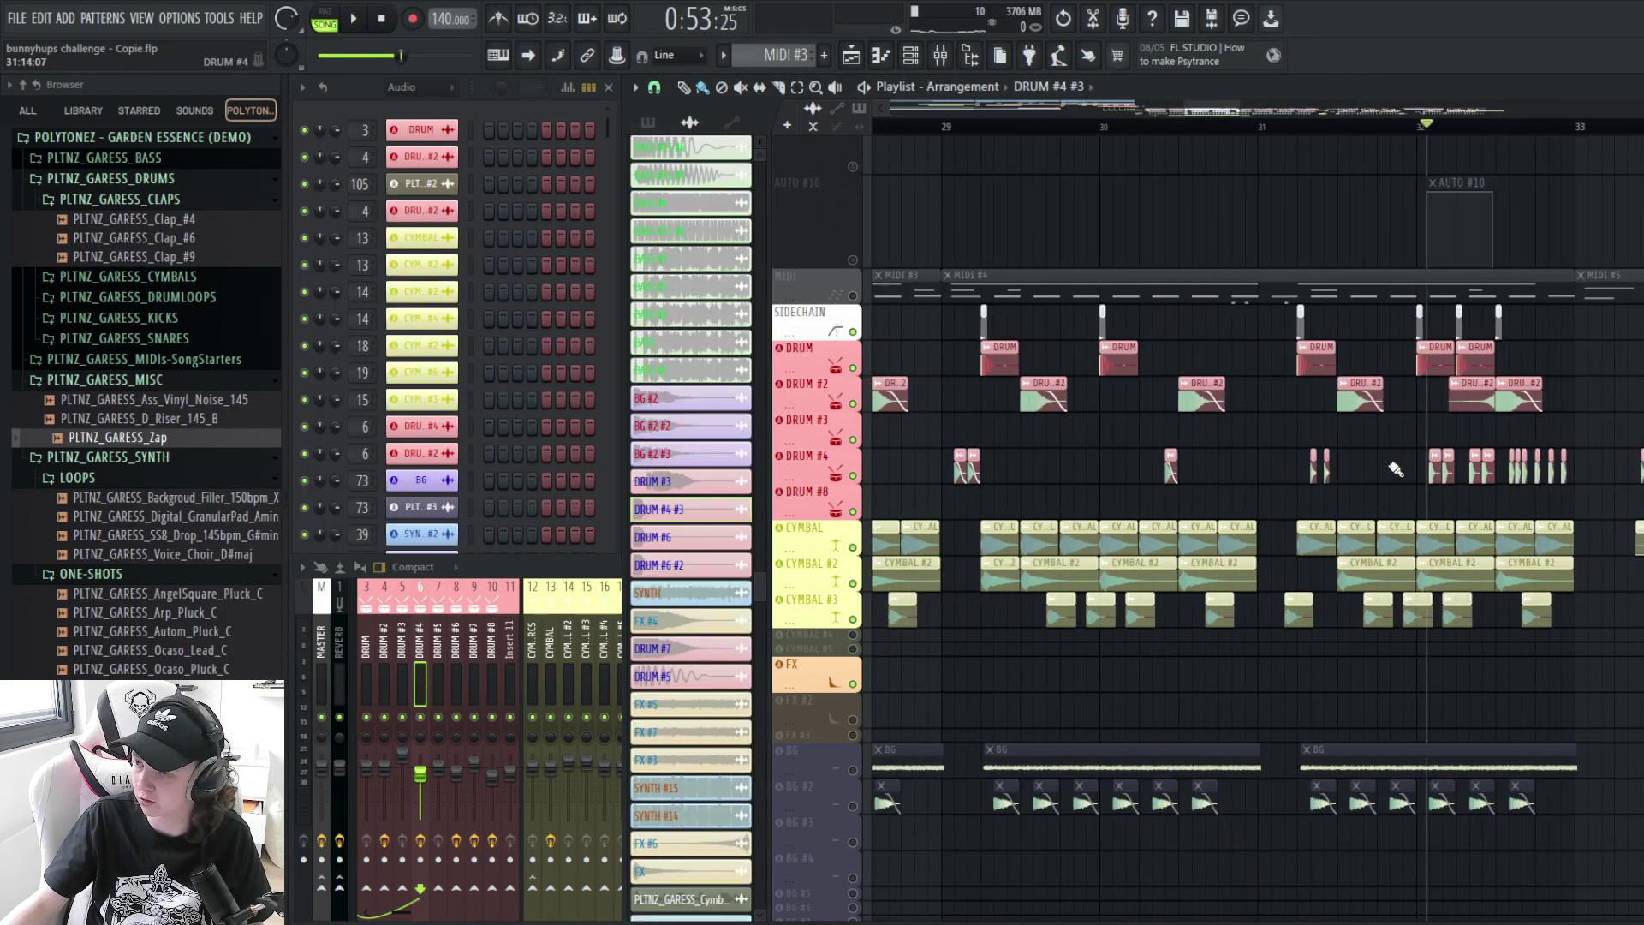
- Solo the CYMBAL #2 and CYMBAL #3 playlist tracks in turn and play each from bar 25
scroll(1260, 407, "down", 5)
scroll(1260, 407, "up", 5)
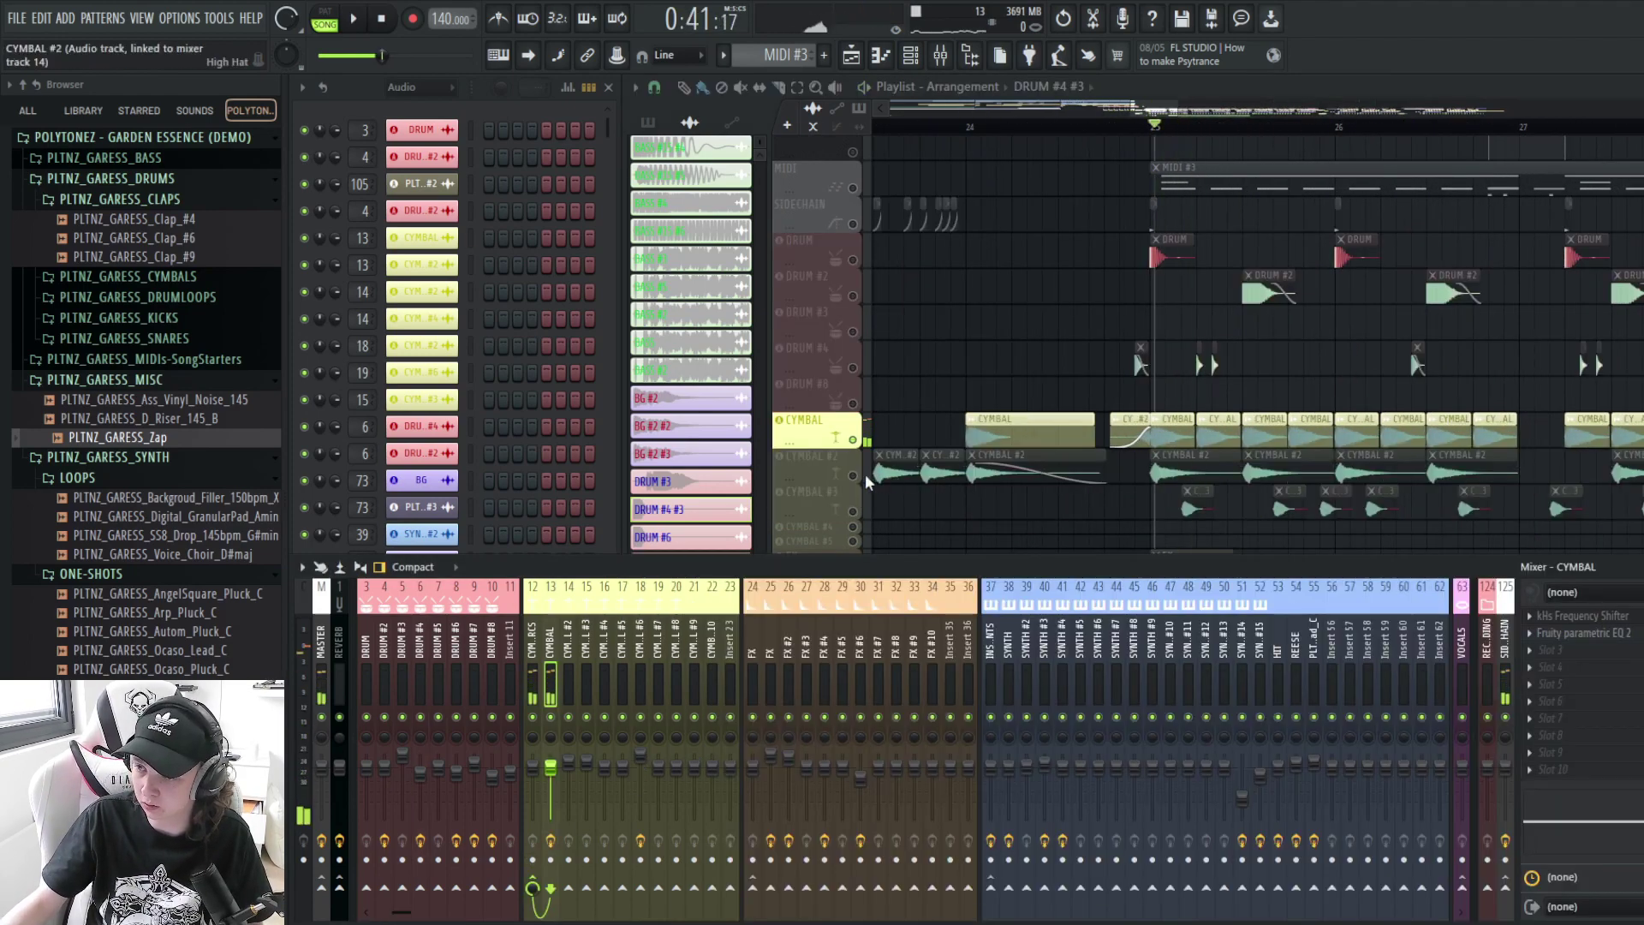
left_click(861, 479)
key("space")
right_click(853, 512)
key("space")
left_click(867, 509)
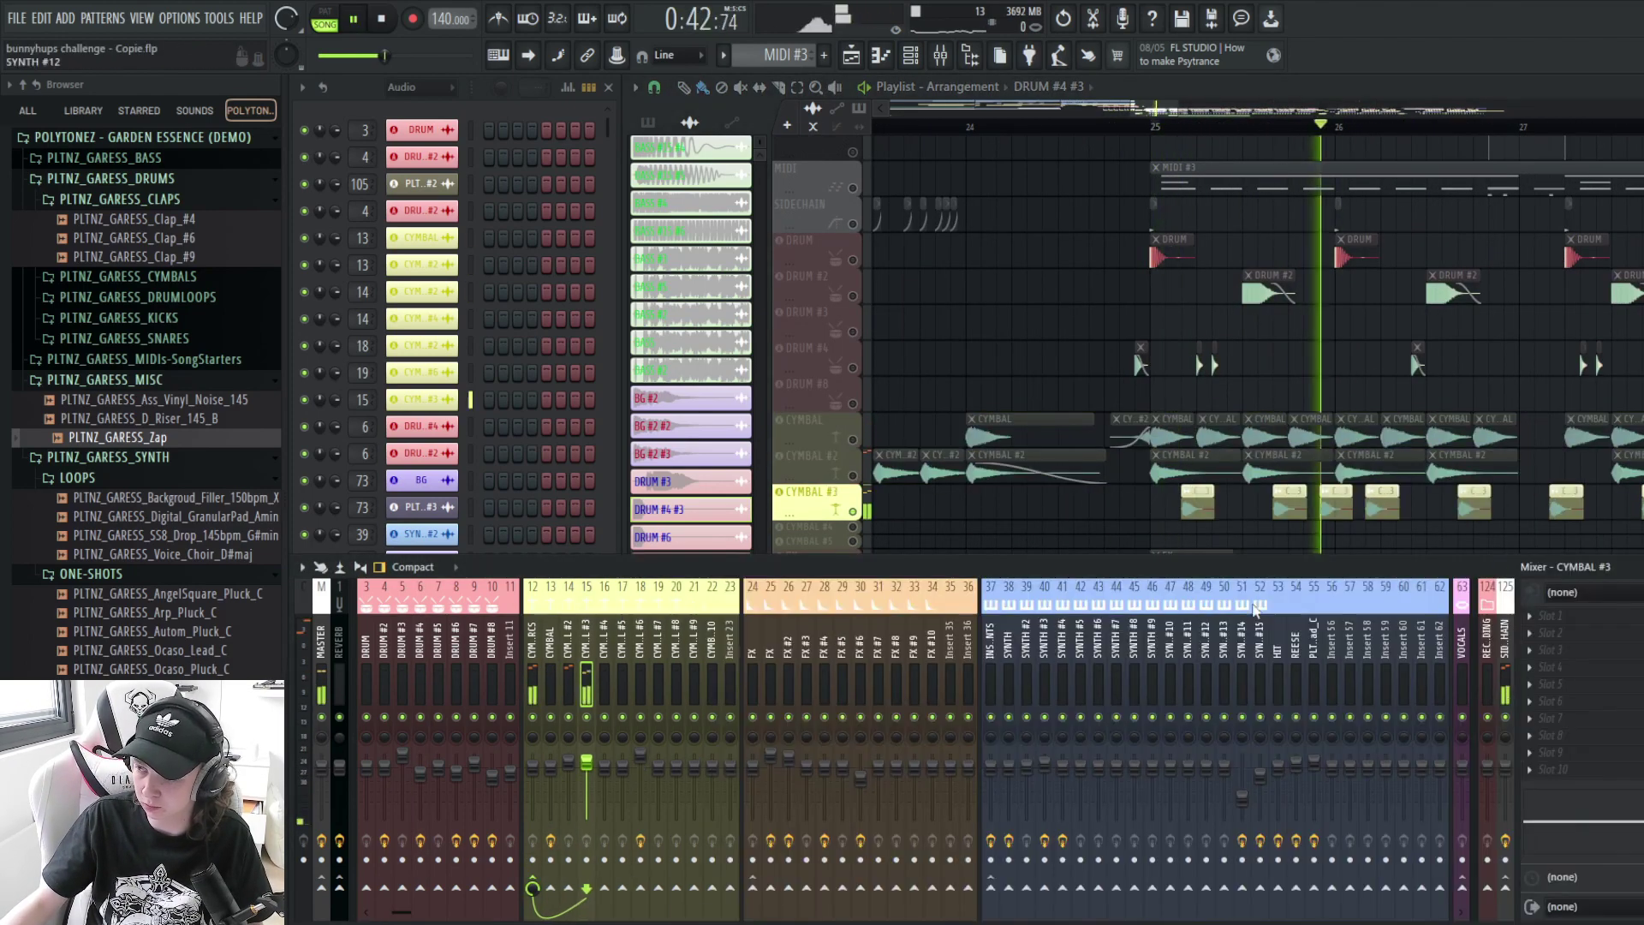
- Solo the FX playlist track, play it from bar 25 and look over its clips in the arrangement
scroll(1376, 463, "down", 4)
scroll(1424, 439, "down", 3)
scroll(1417, 454, "up", 3)
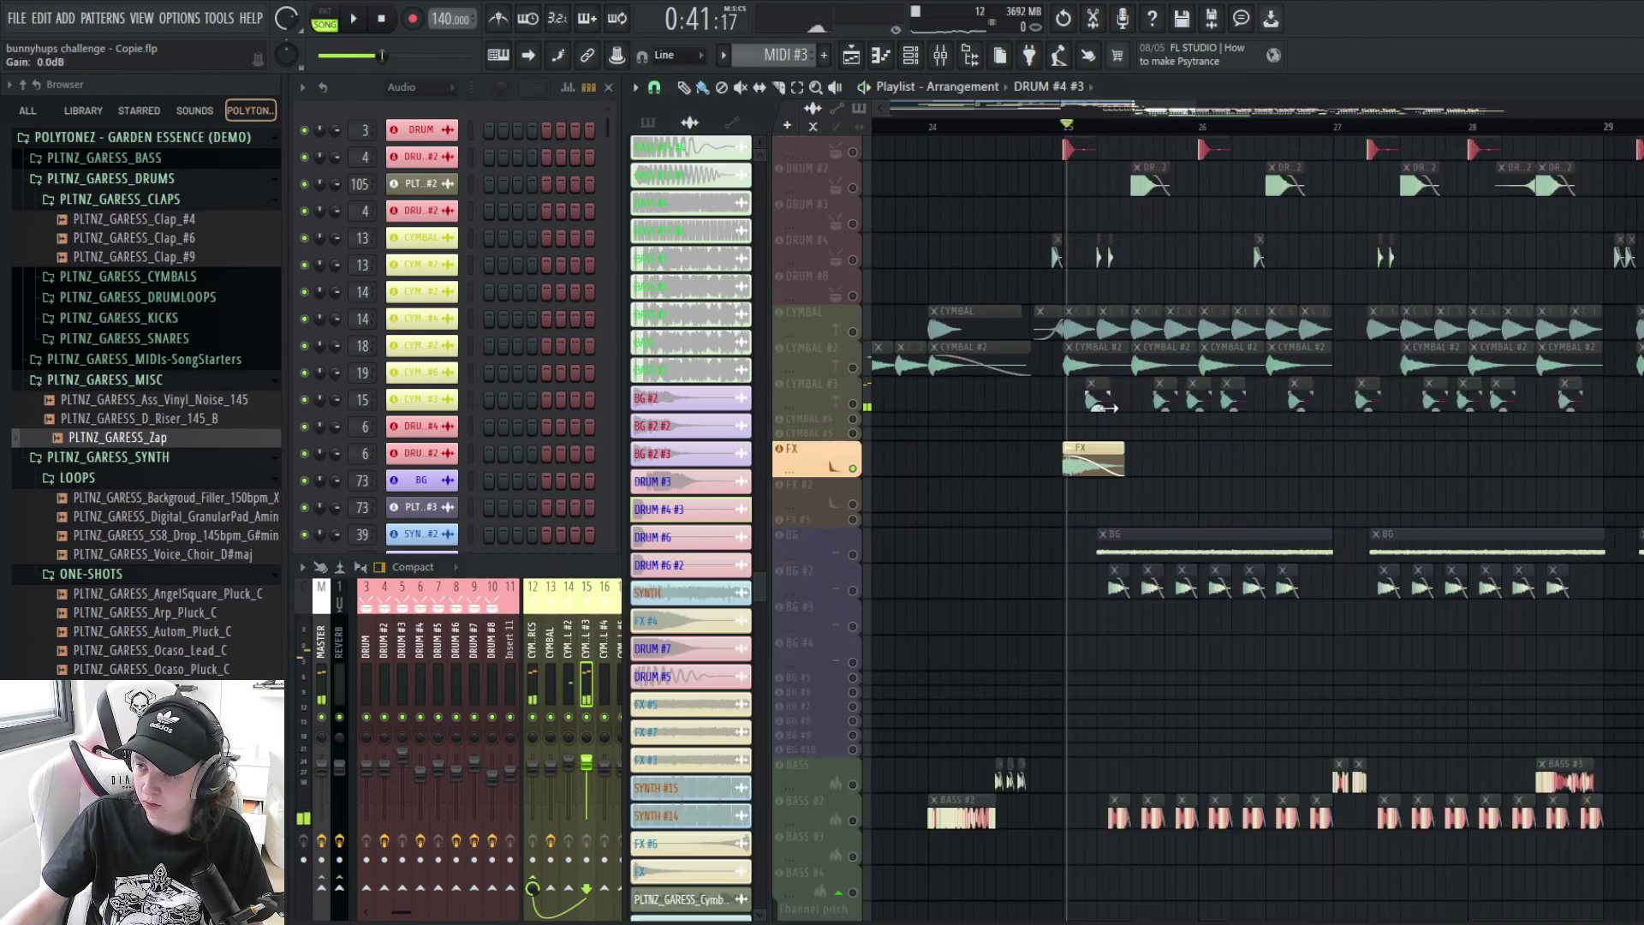
key("space")
scroll(1092, 442, "down", 1)
scroll(1093, 442, "down", 4)
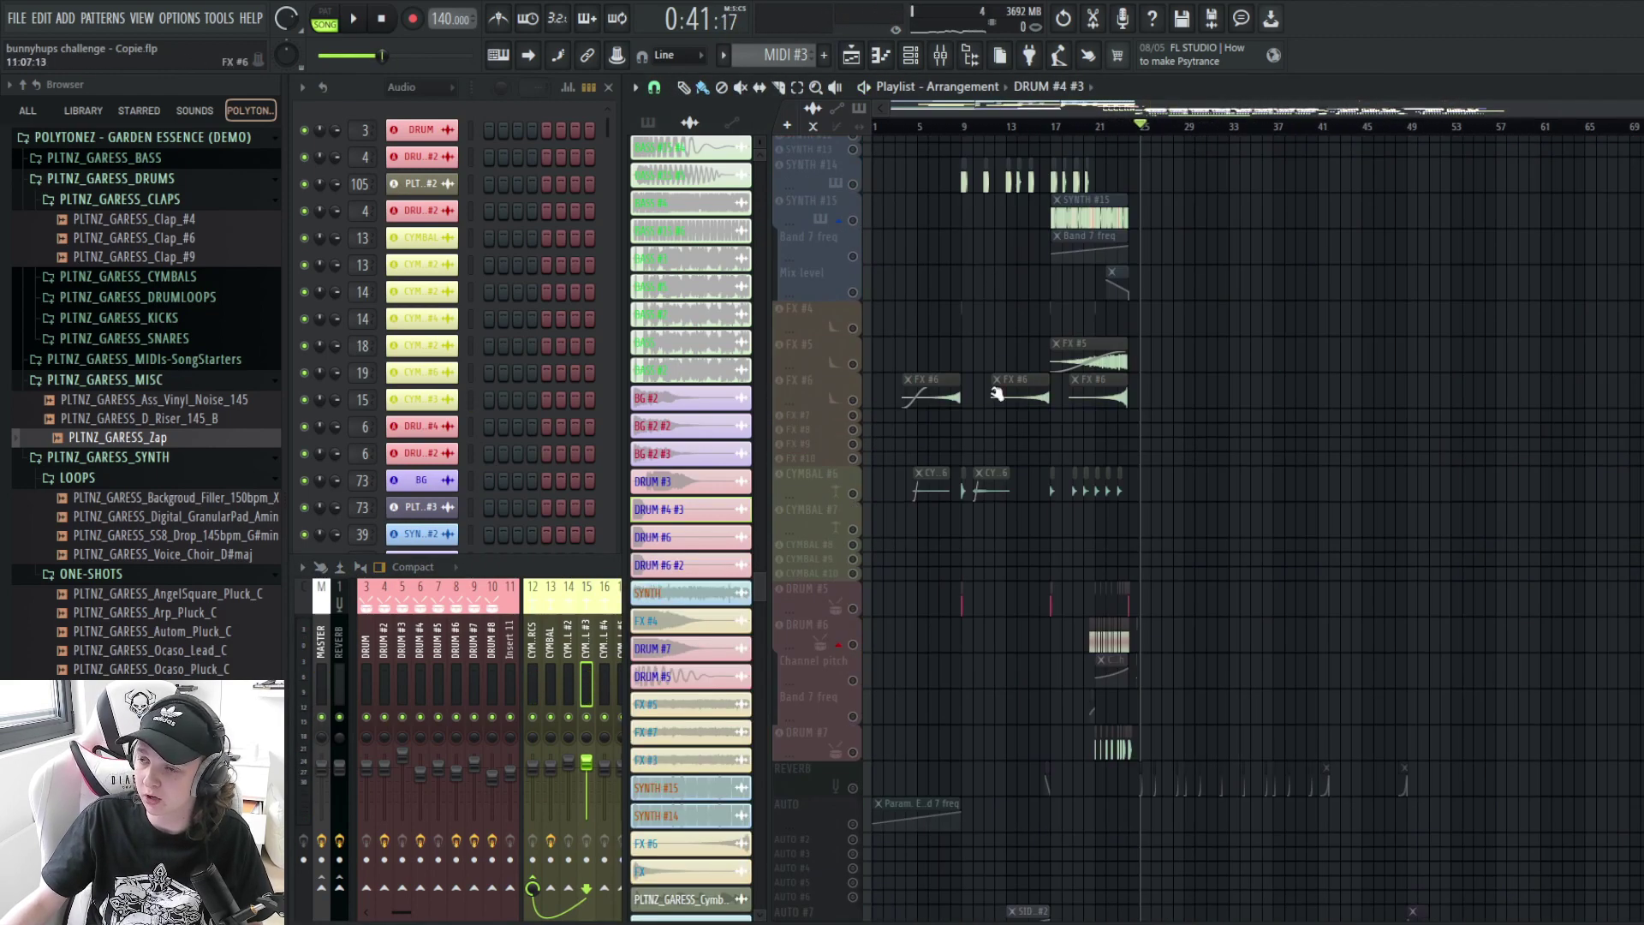
scroll(998, 394, "up", 10)
scroll(1062, 561, "up", 8)
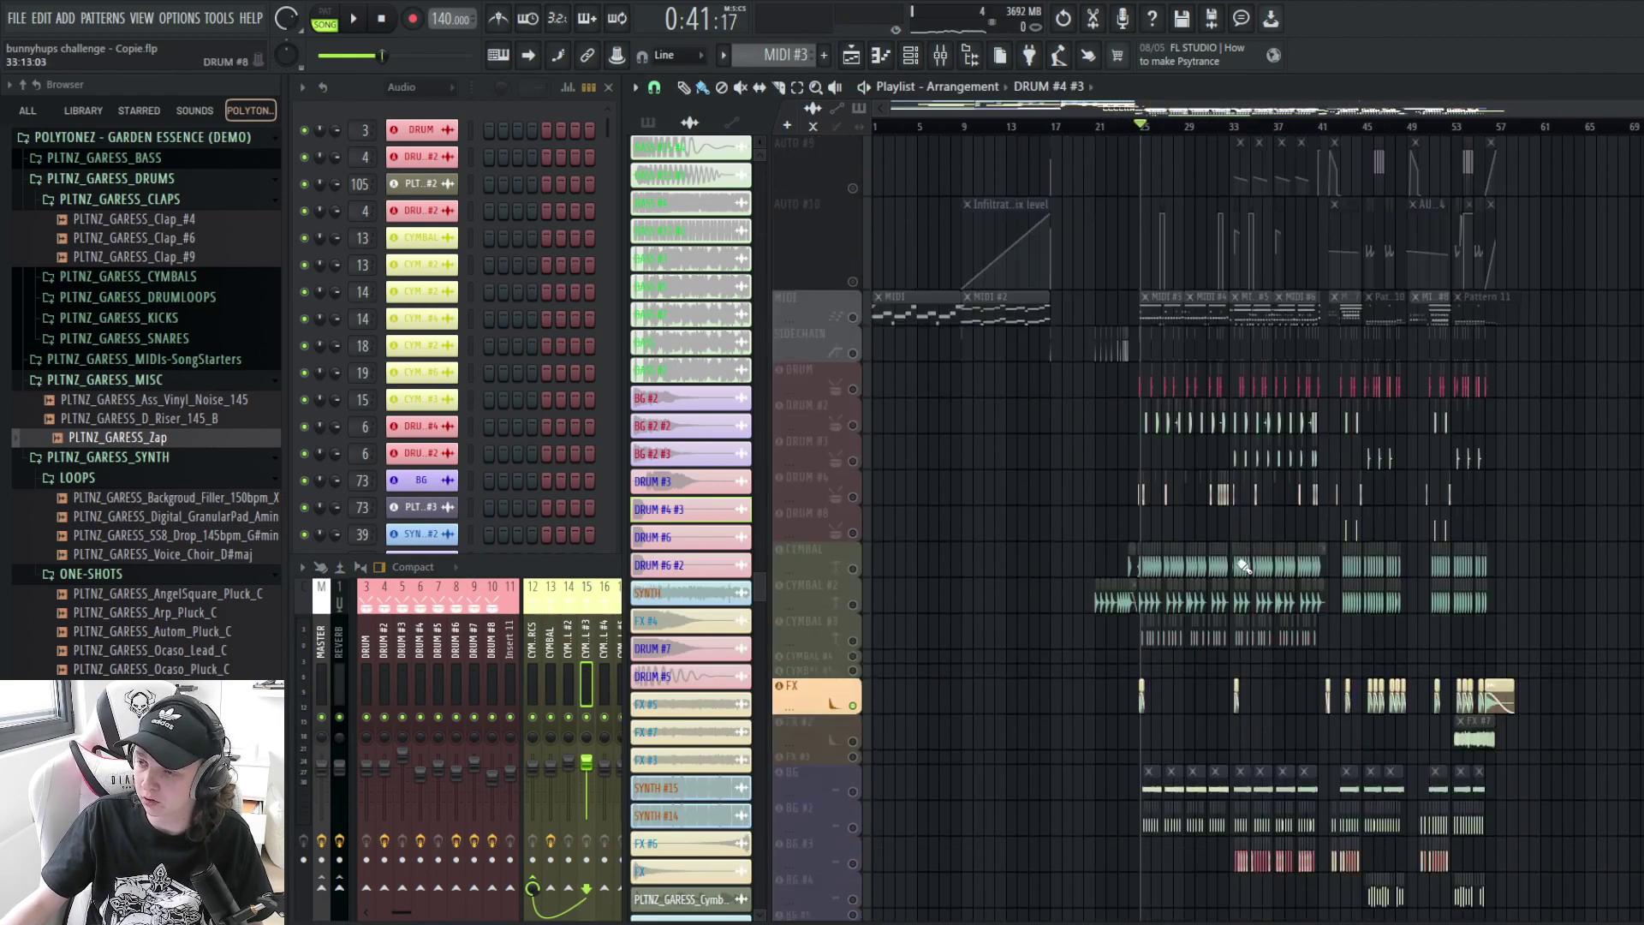
scroll(1043, 567, "up", 10)
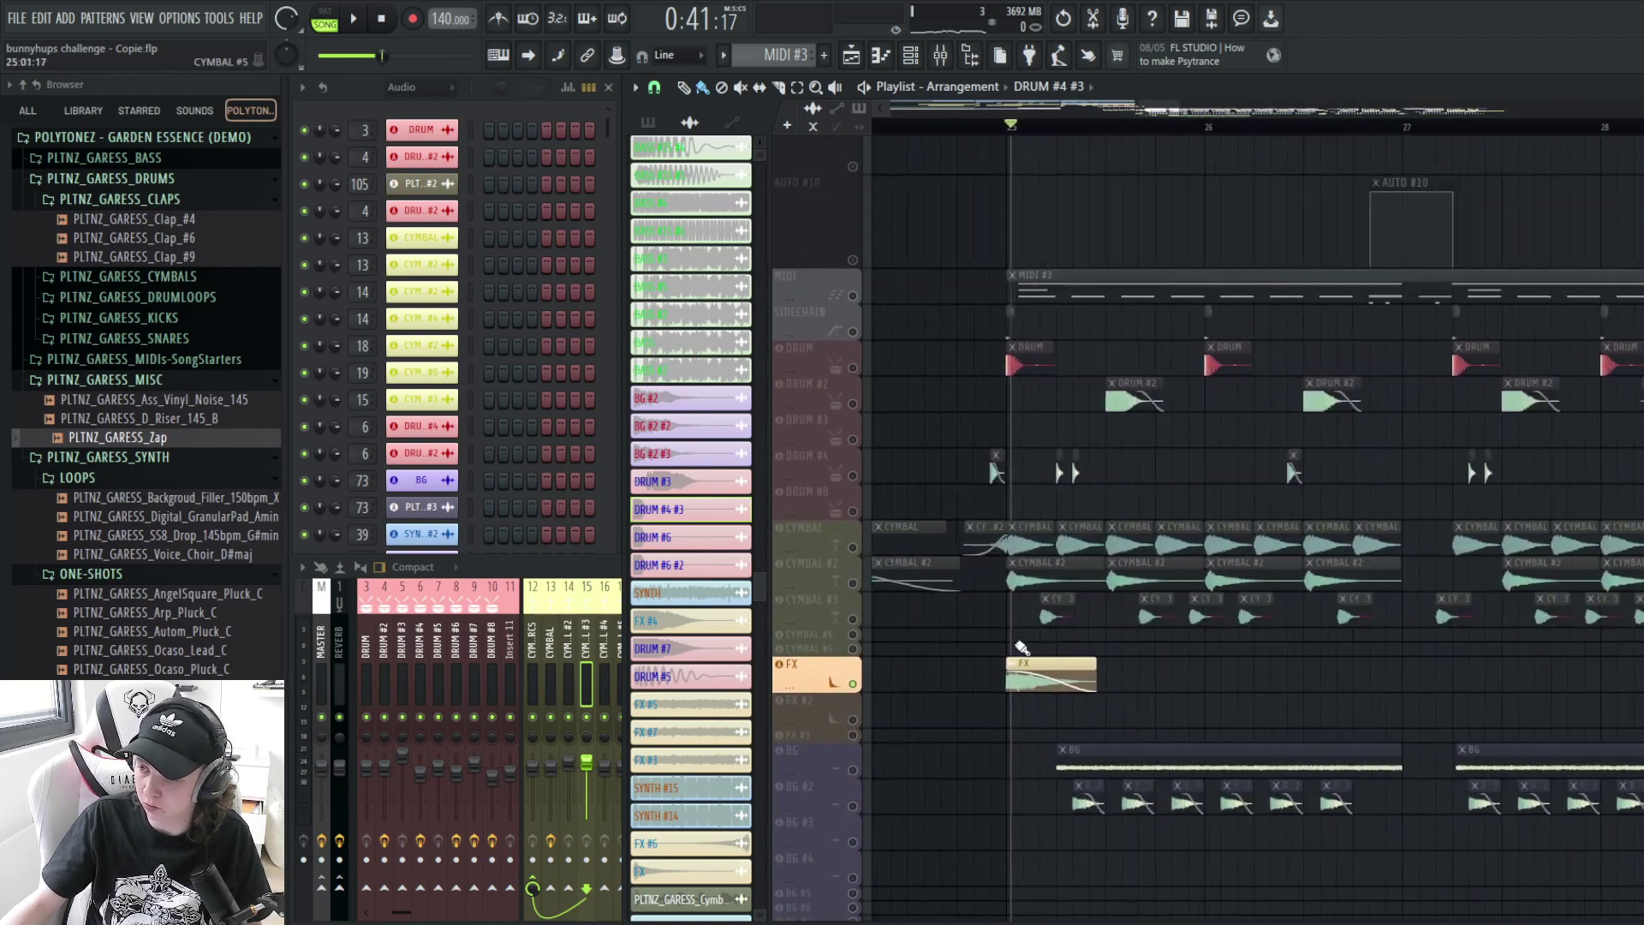
key("space")
left_click(572, 575)
key("space")
- Re-enable all playlist tracks, solo the MIDI track and play it from around bar 33
scroll(1059, 433, "down", 2)
left_click(1060, 437)
scroll(1123, 551, "down", 10)
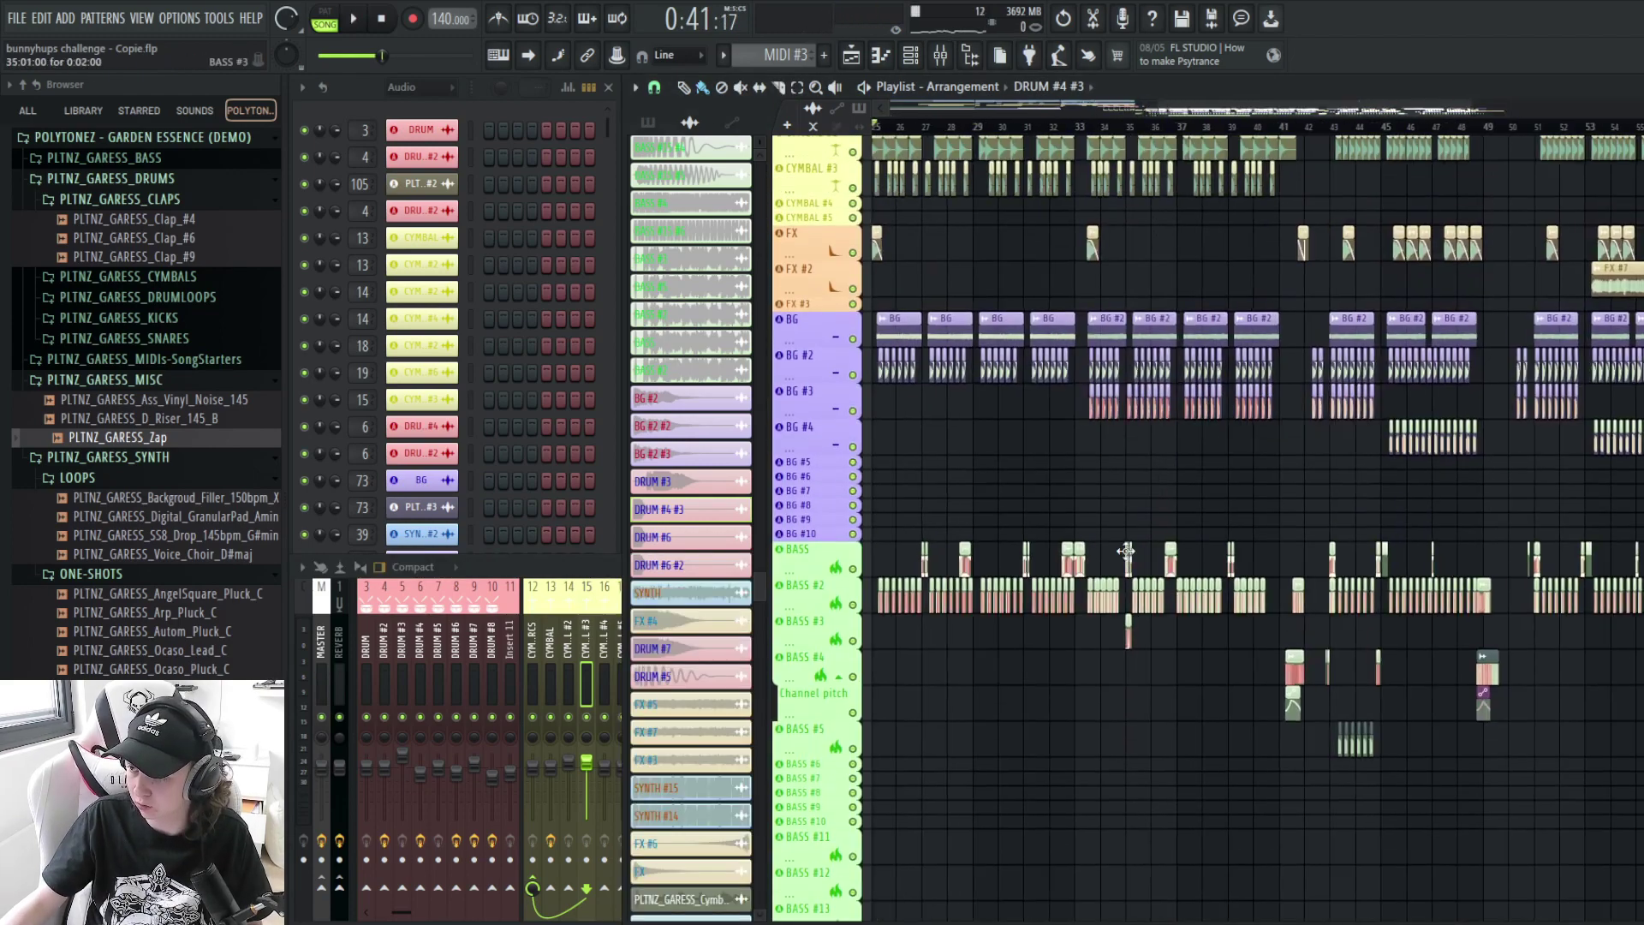
scroll(1114, 557, "up", 6)
right_click(853, 518)
scroll(1087, 342, "up", 2)
left_click(1034, 126)
key("space")
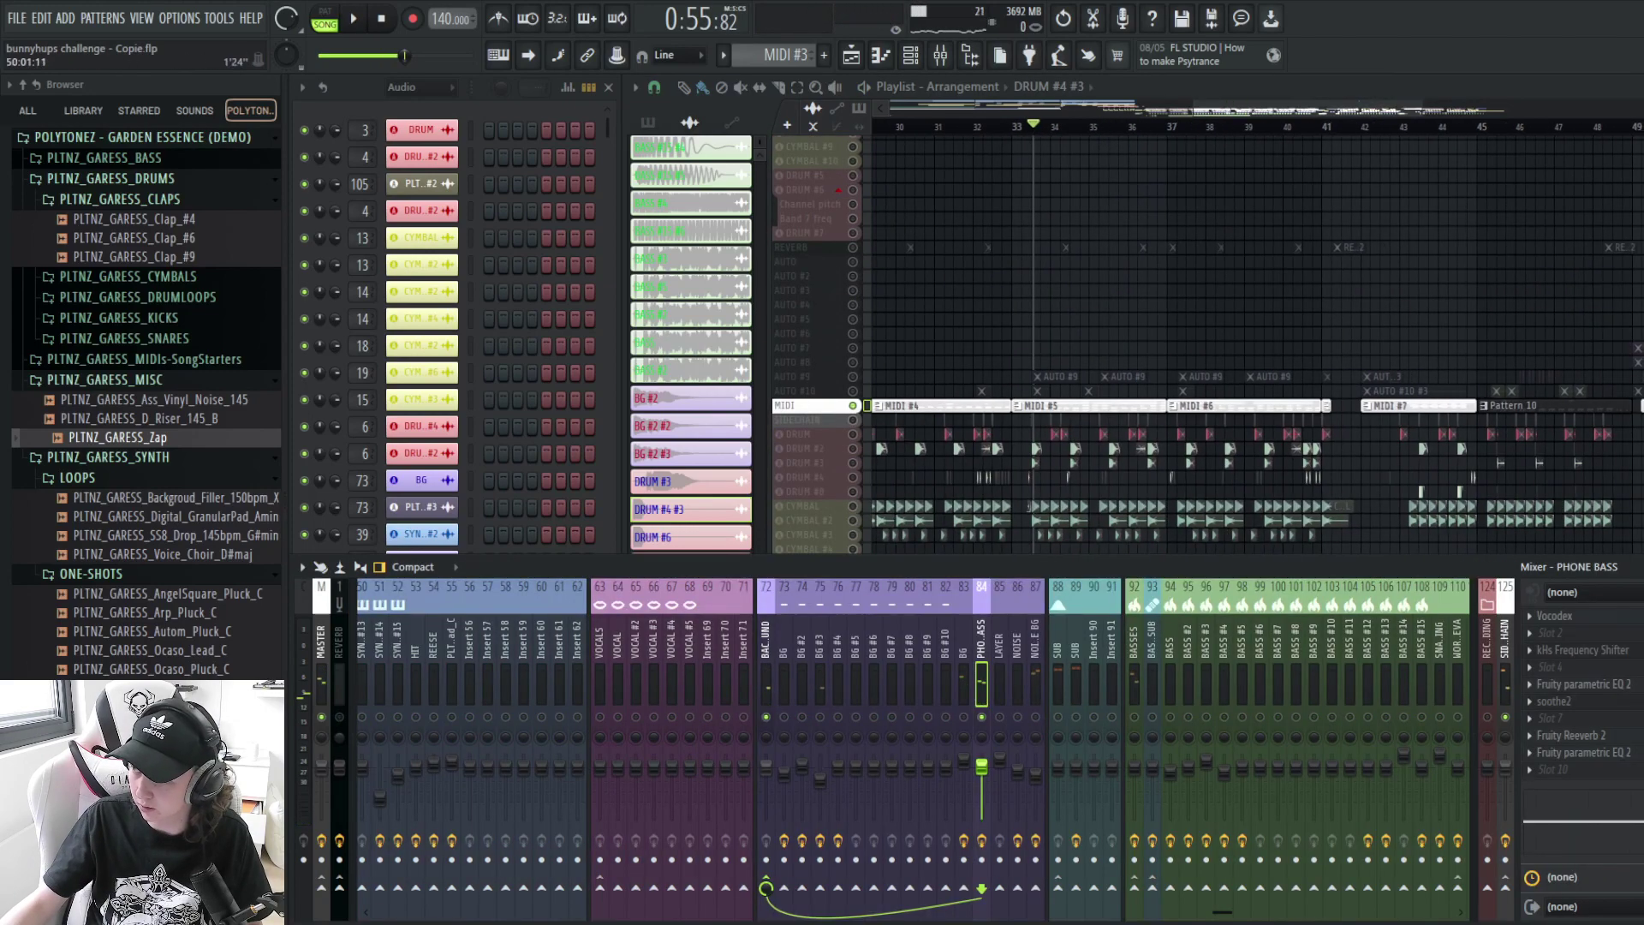
- Enable the AUTO #9 playlist track with the MIDI track and replay the section from bar 33
left_click(1062, 431)
scroll(1062, 430, "up", 4)
scroll(1062, 431, "down", 3)
scroll(945, 424, "up", 2)
key("space")
key("F9")
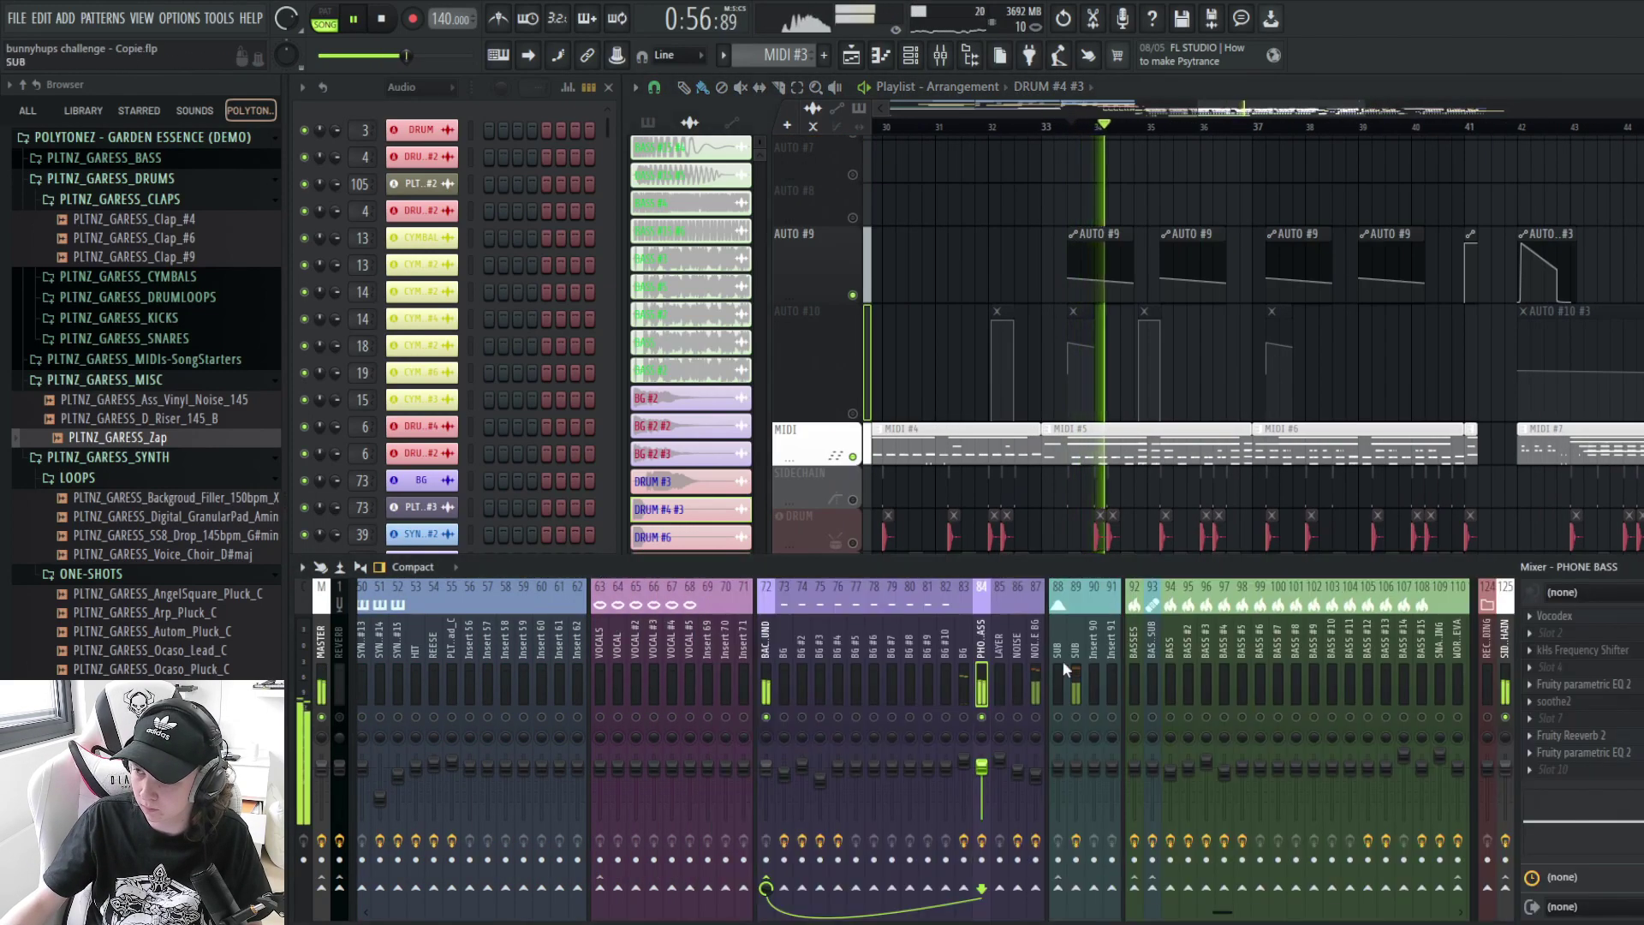
key("space")
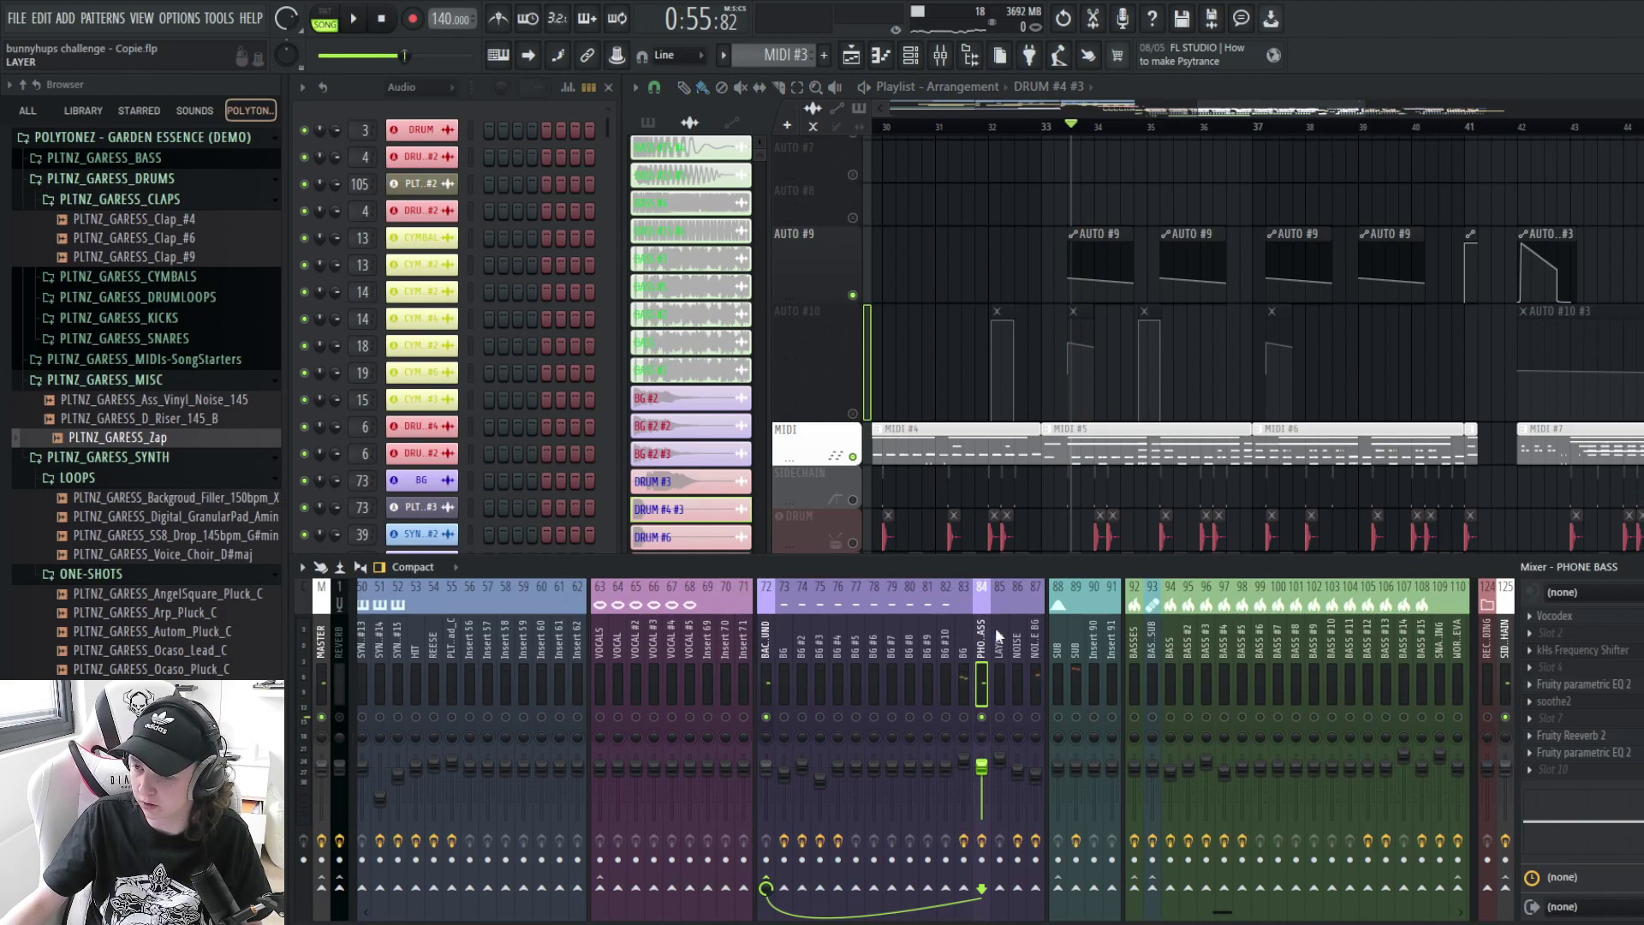
- Open the MIDI #5 pattern and play it from bar 33
scroll(1122, 451, "up", 2)
double_click(1119, 451)
key("Escape")
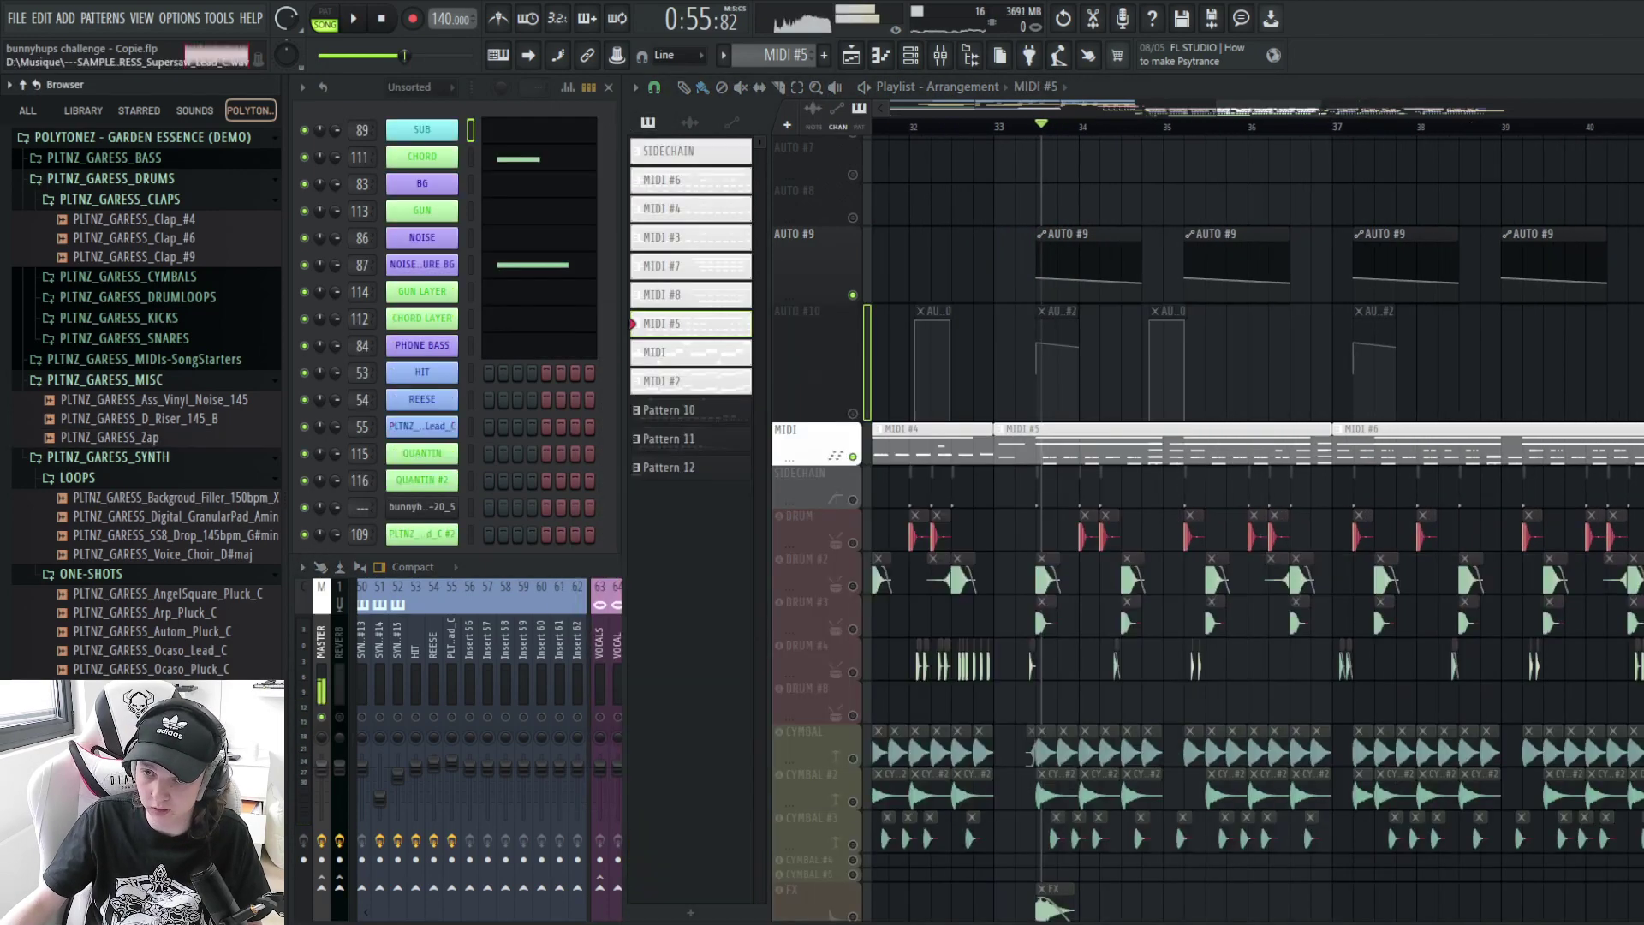
key("space")
key("space")
- Look through the PHONE BASS channel's instrument settings
left_click(604, 570)
left_click(423, 346)
left_click(383, 220)
left_click(422, 220)
left_click(819, 189)
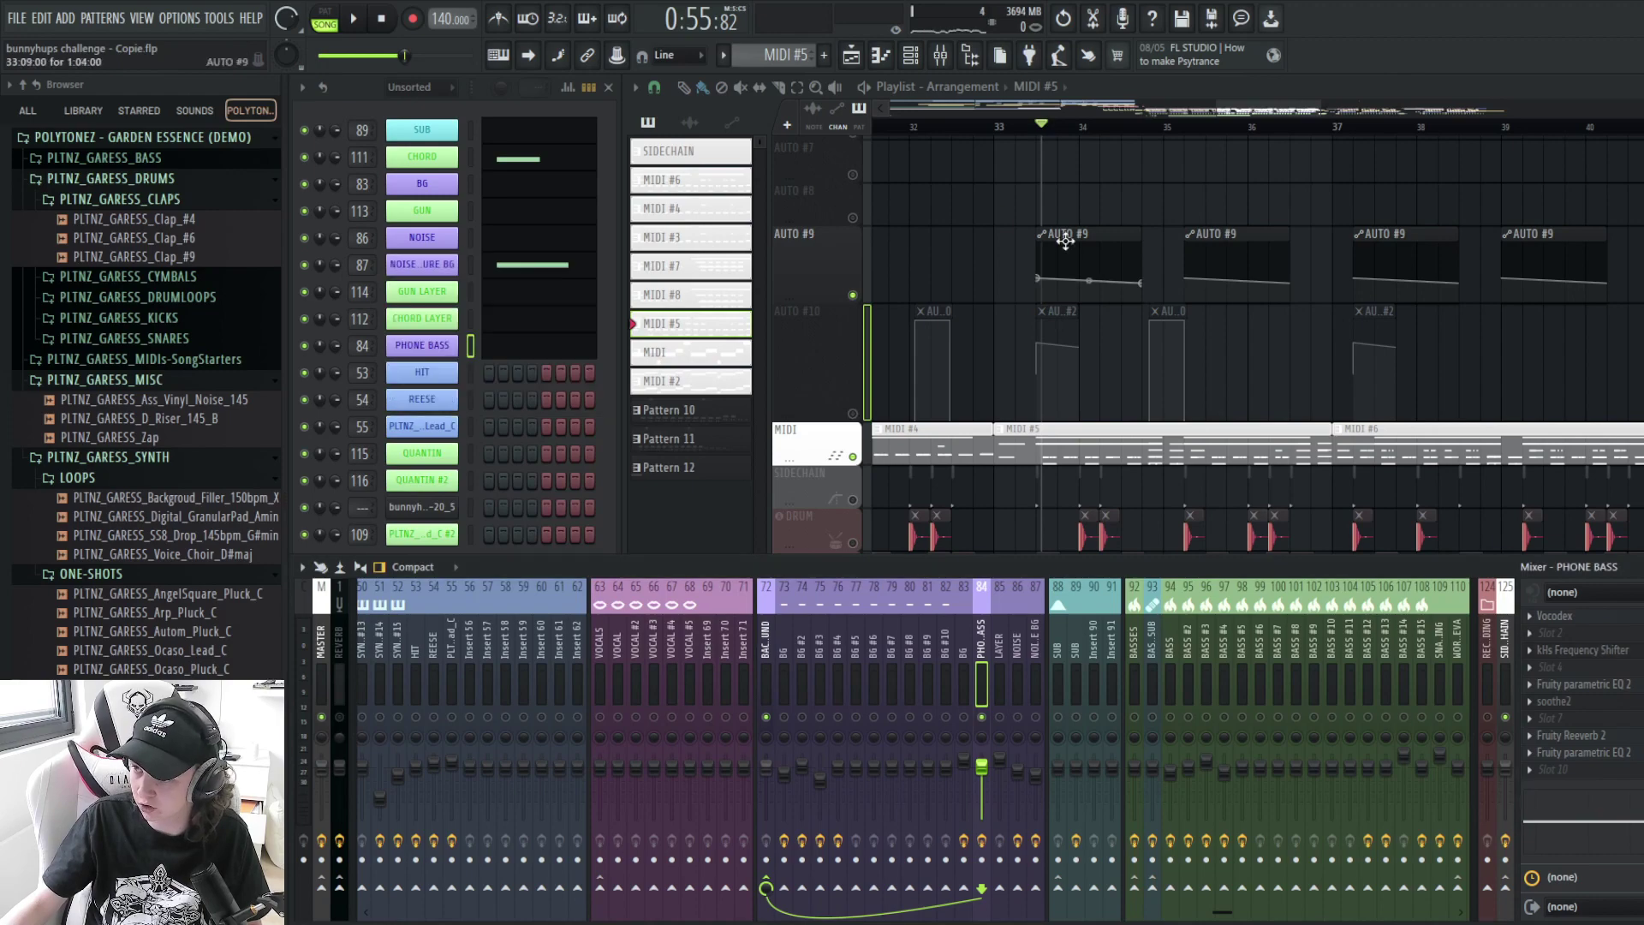
- Play the phone bass from bar 33 and inspect the soothe2 effect on its mixer track
key("space")
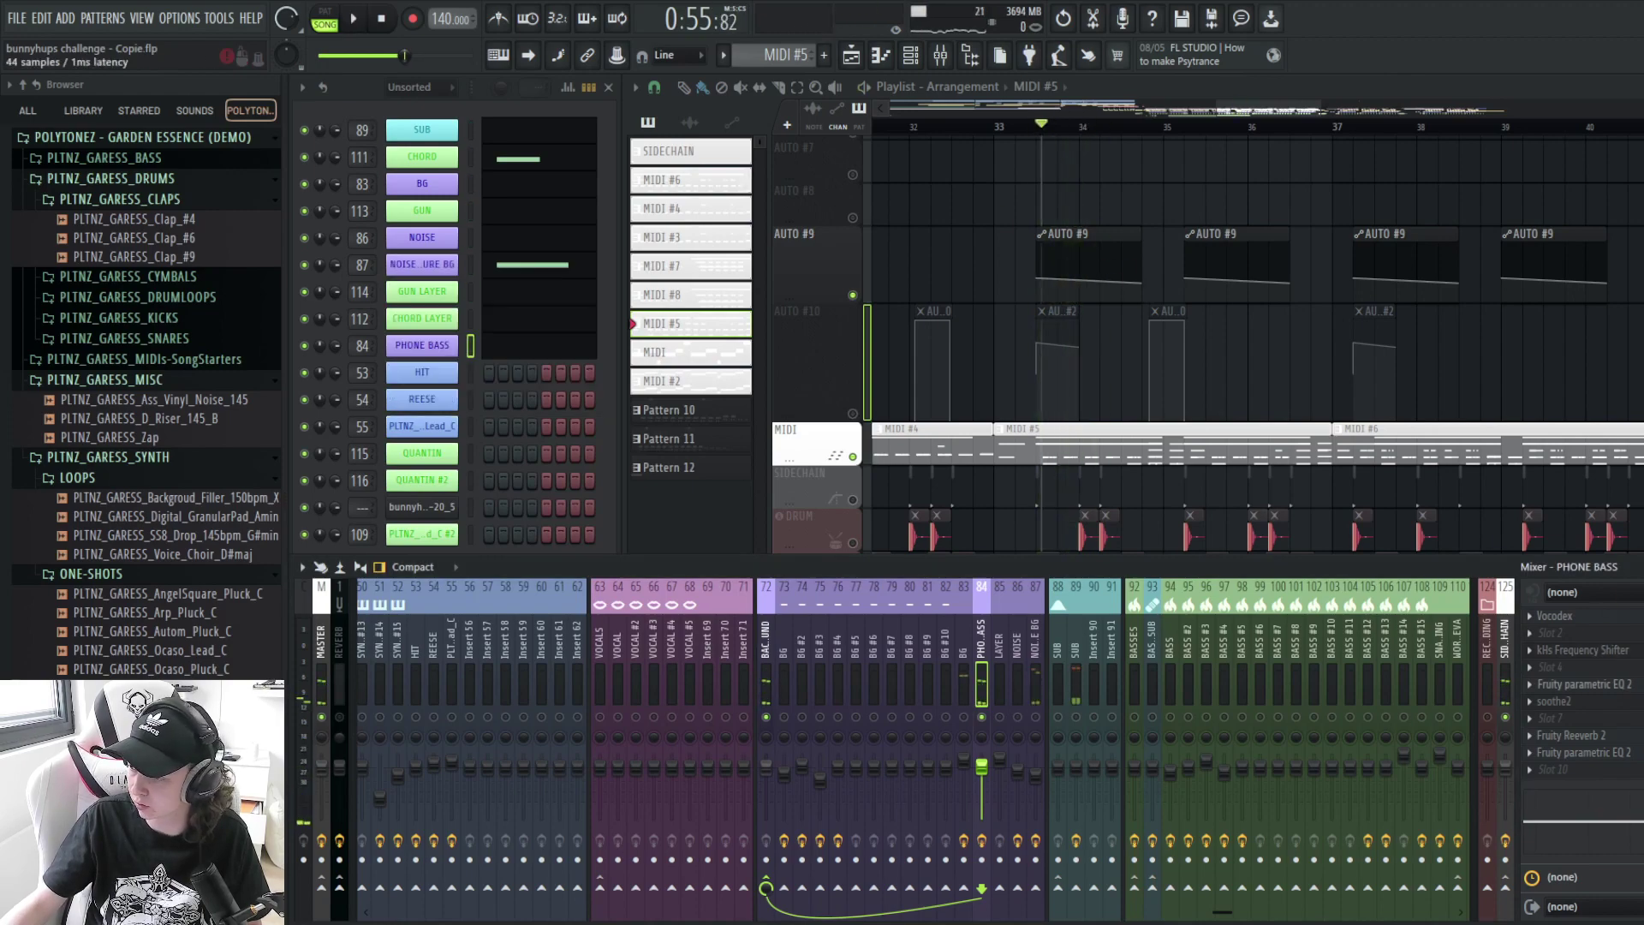
left_click(1635, 700)
left_click(1583, 703)
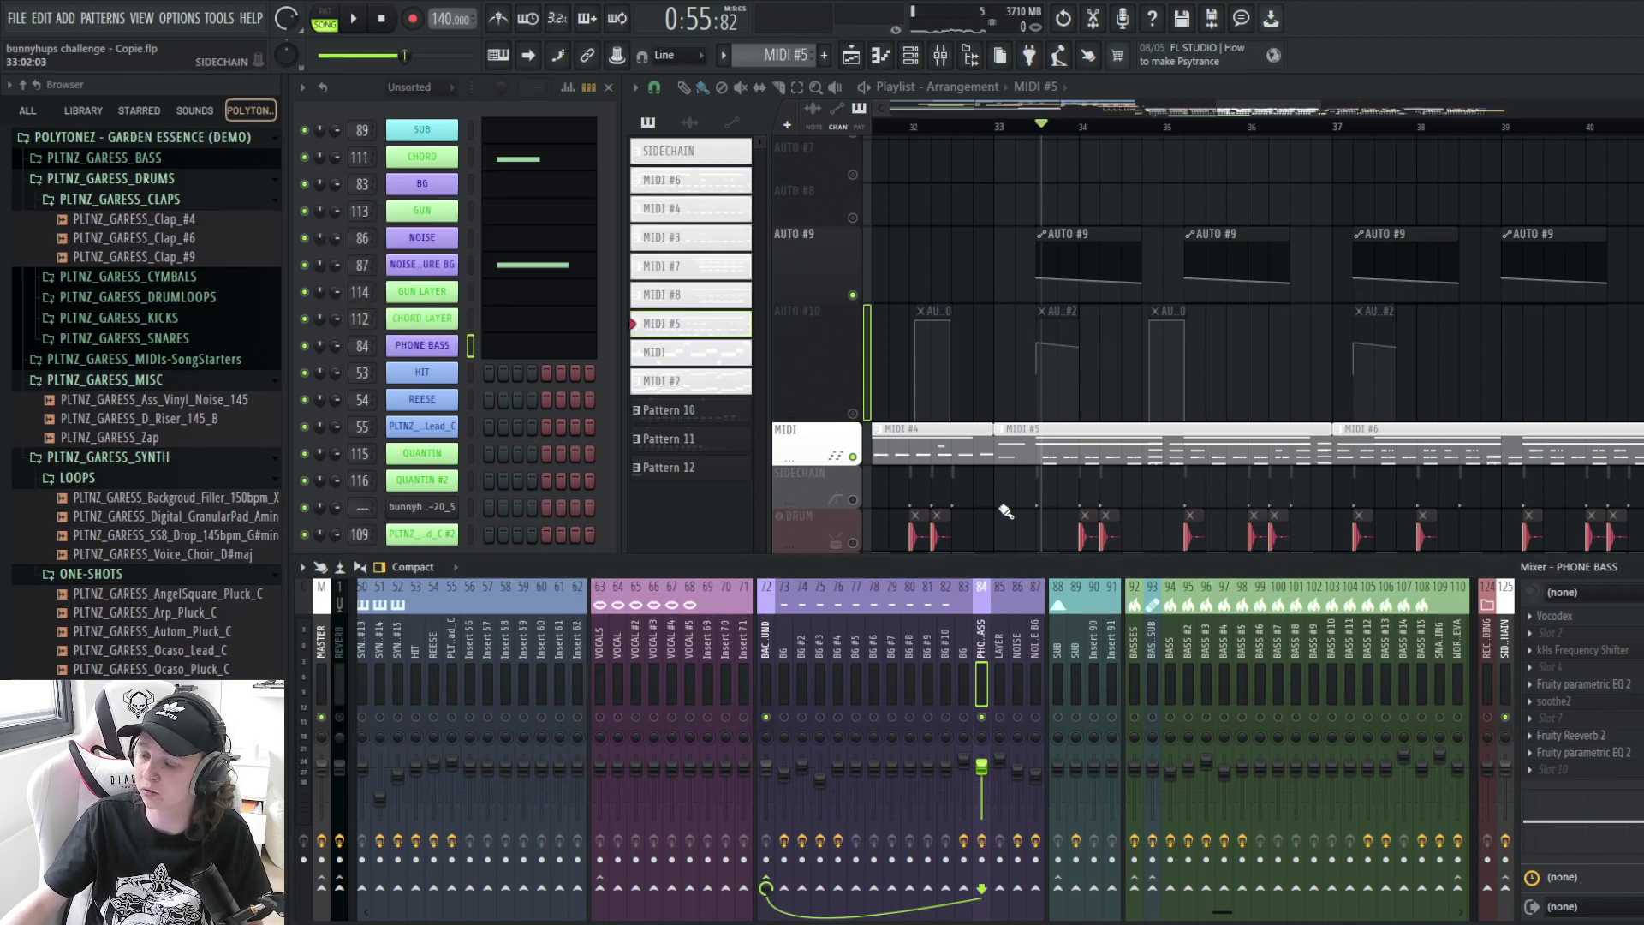
- Play the phone bass layer from bar 33 again
key("space")
key("space")
scroll(1096, 330, "down", 4)
scroll(1122, 295, "up", 1)
key("space")
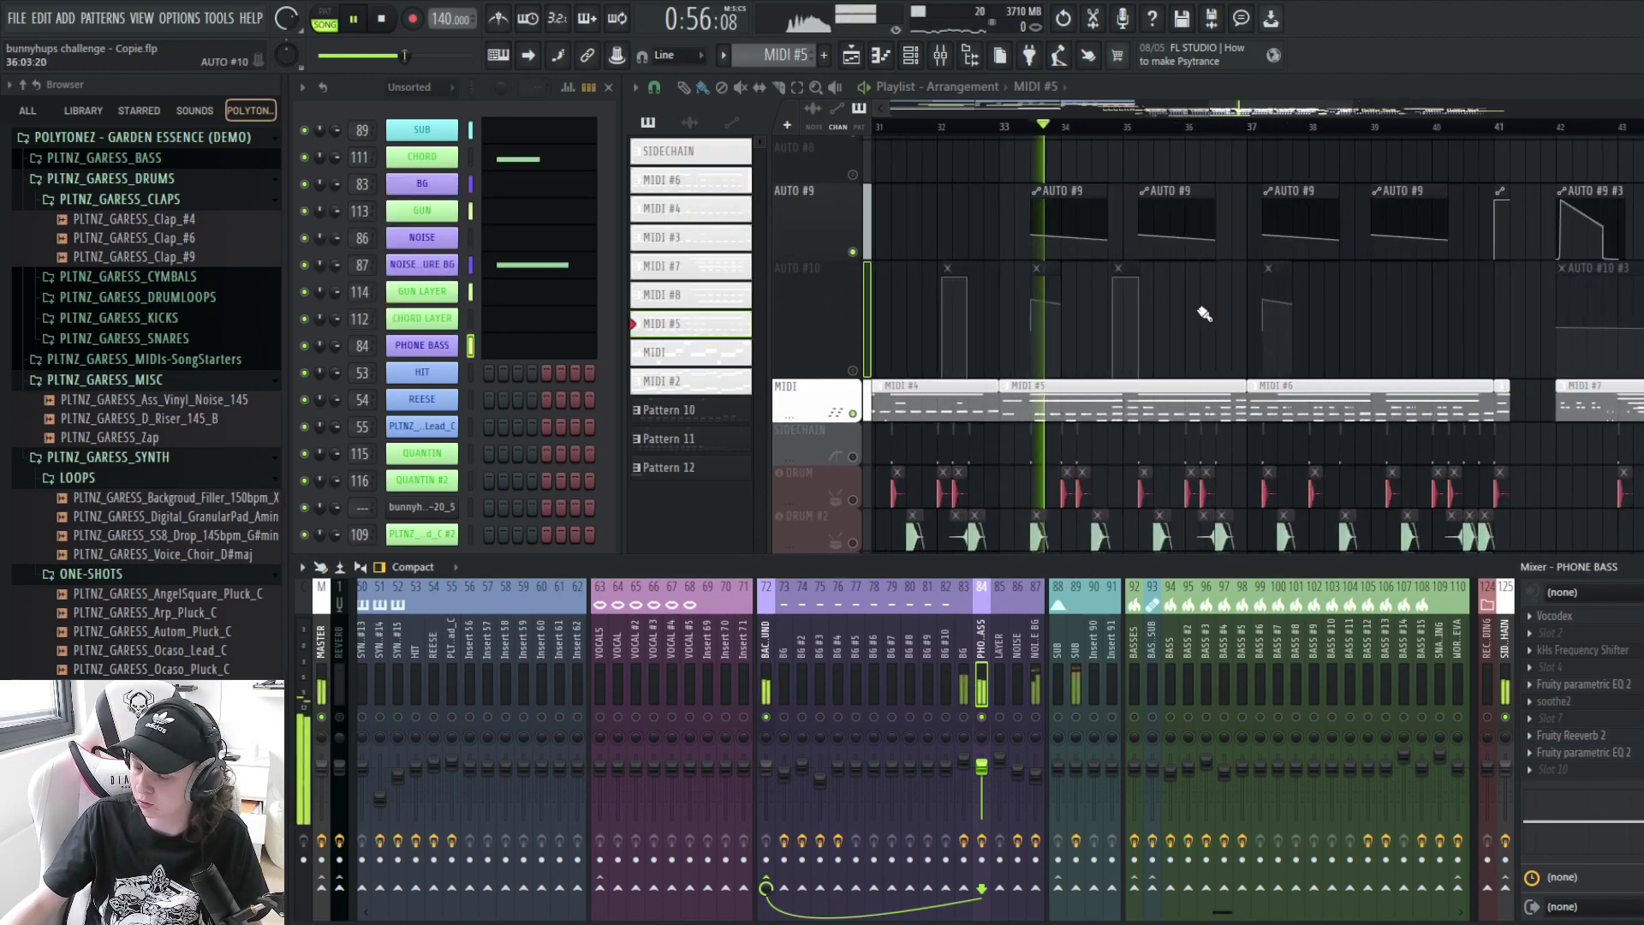
key("space")
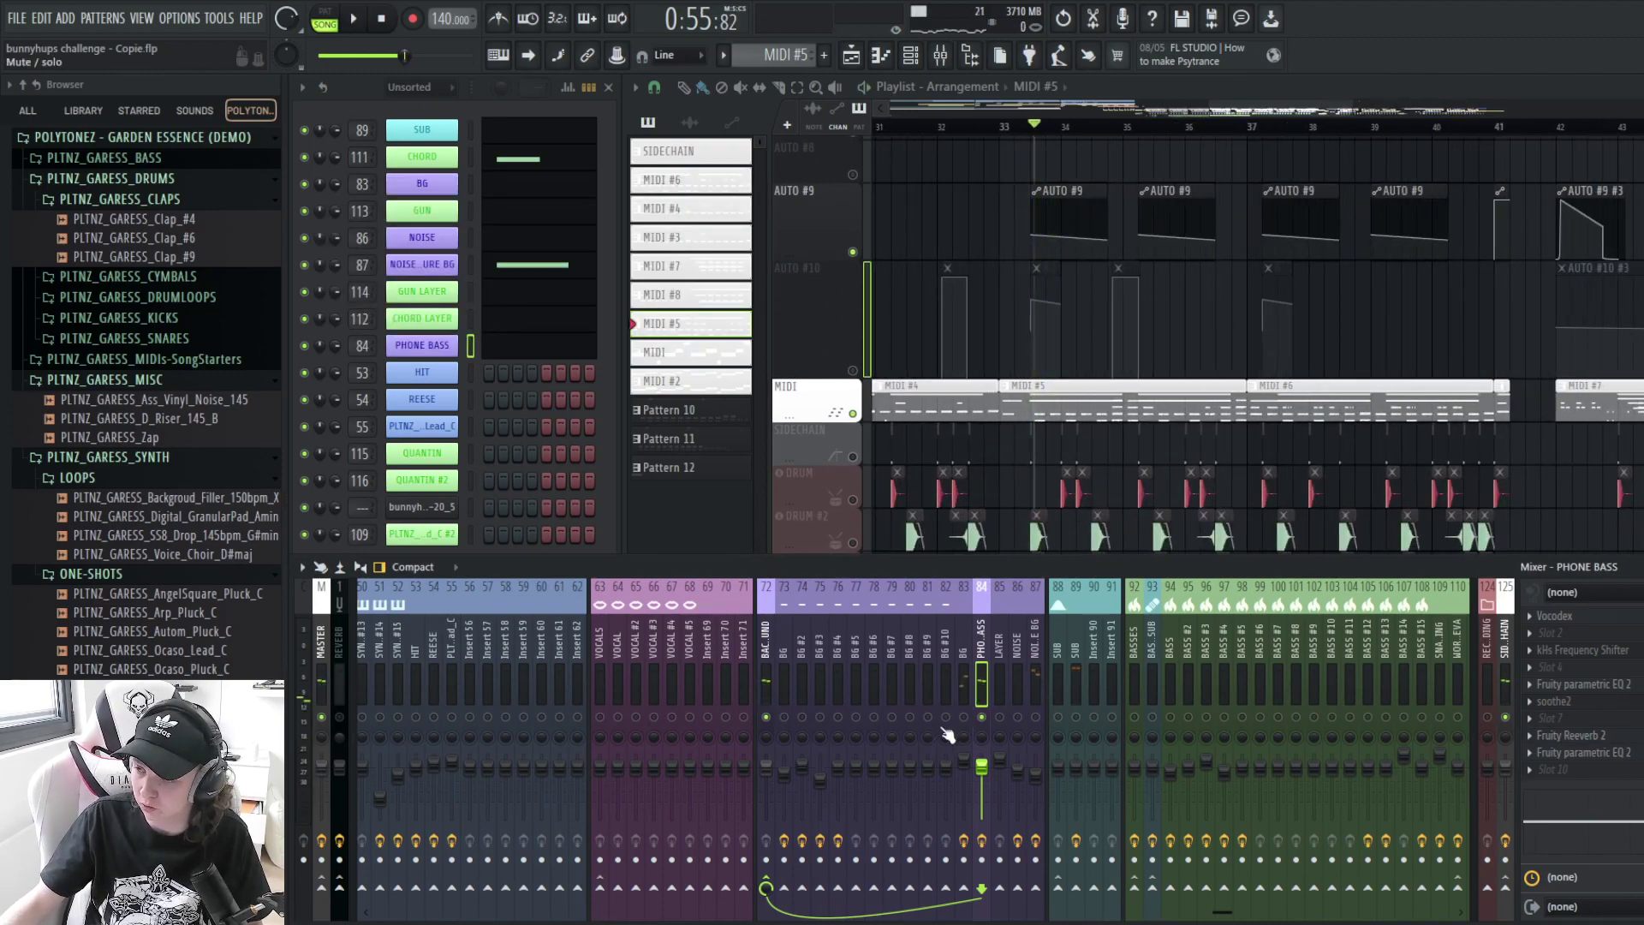
- Select the BG mixer track and play the background layers in the section from bar 33
left_click(959, 725)
key("space")
scroll(1047, 131, "down", 3)
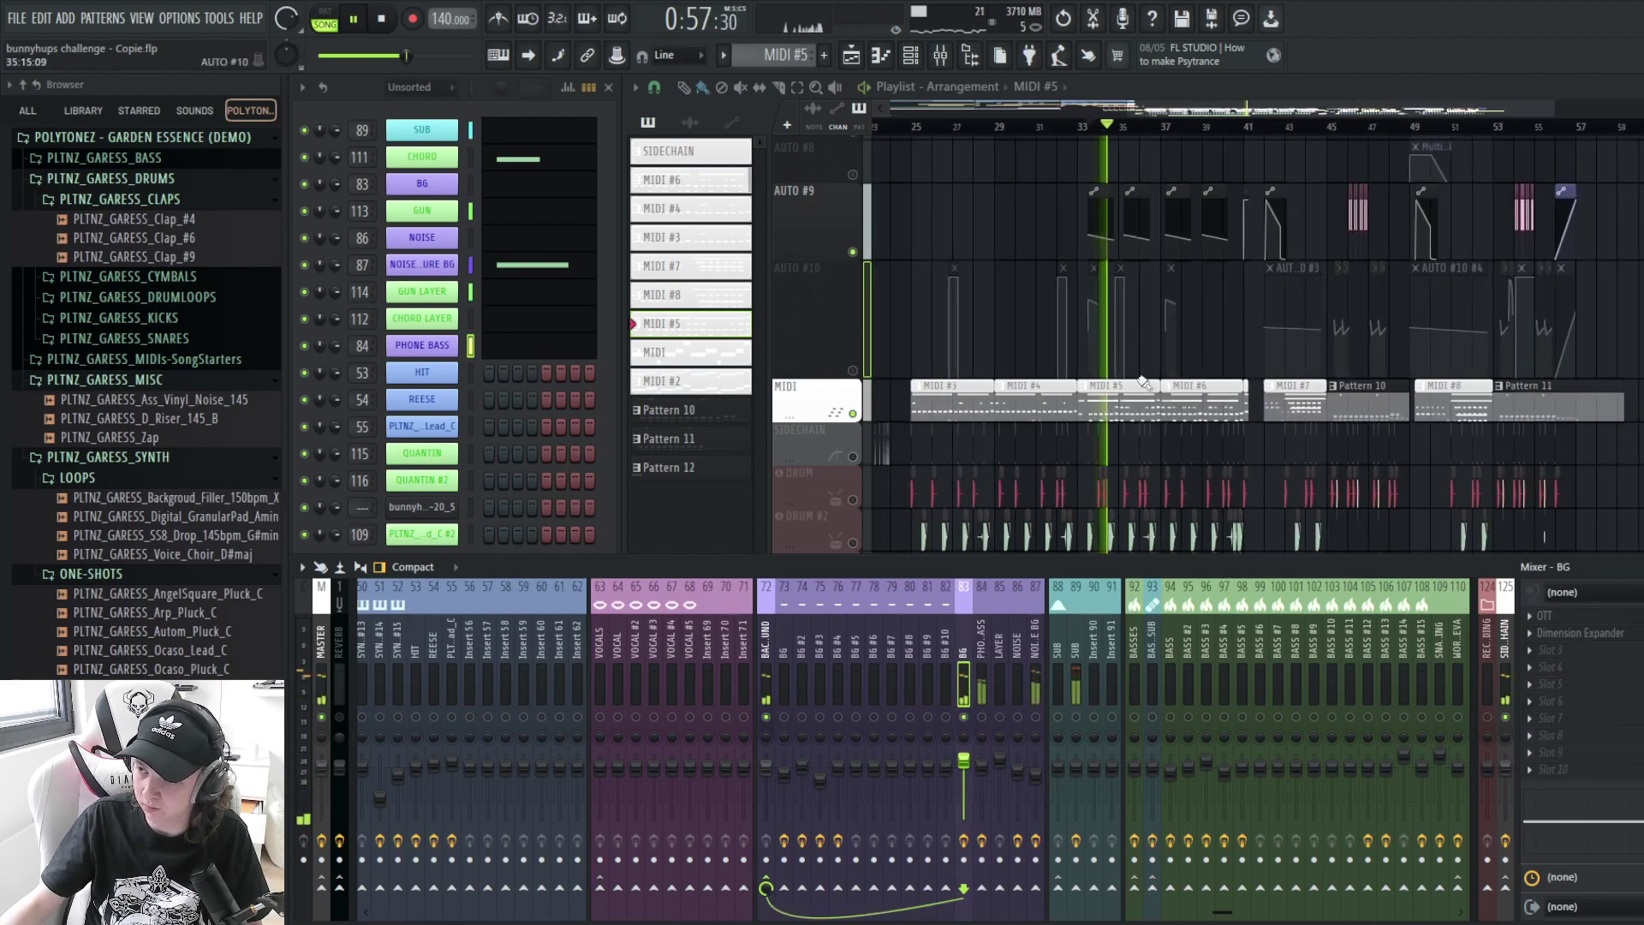
key("space")
left_click(1045, 129)
key("space")
scroll(1123, 347, "up", 3)
key("space")
left_click(1056, 128)
scroll(1118, 377, "up", 3)
key("space")
key("F9")
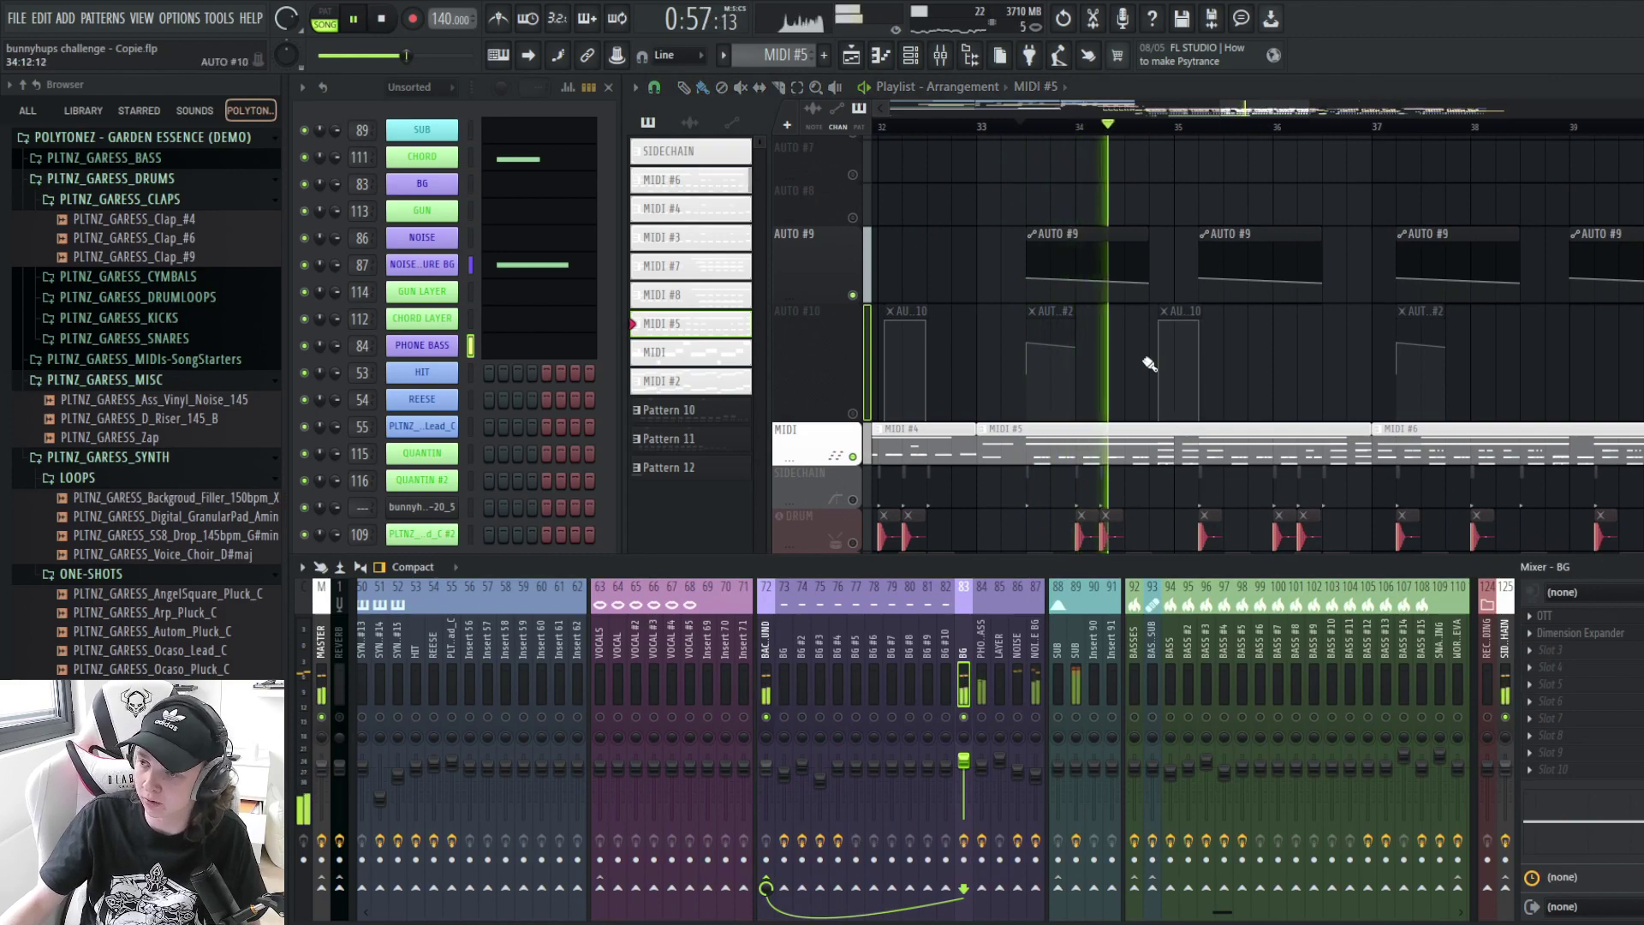
- Look through the playlist's bass layers around bar 41 and bring the BASS #4 clip into view
scroll(1125, 364, "down", 2)
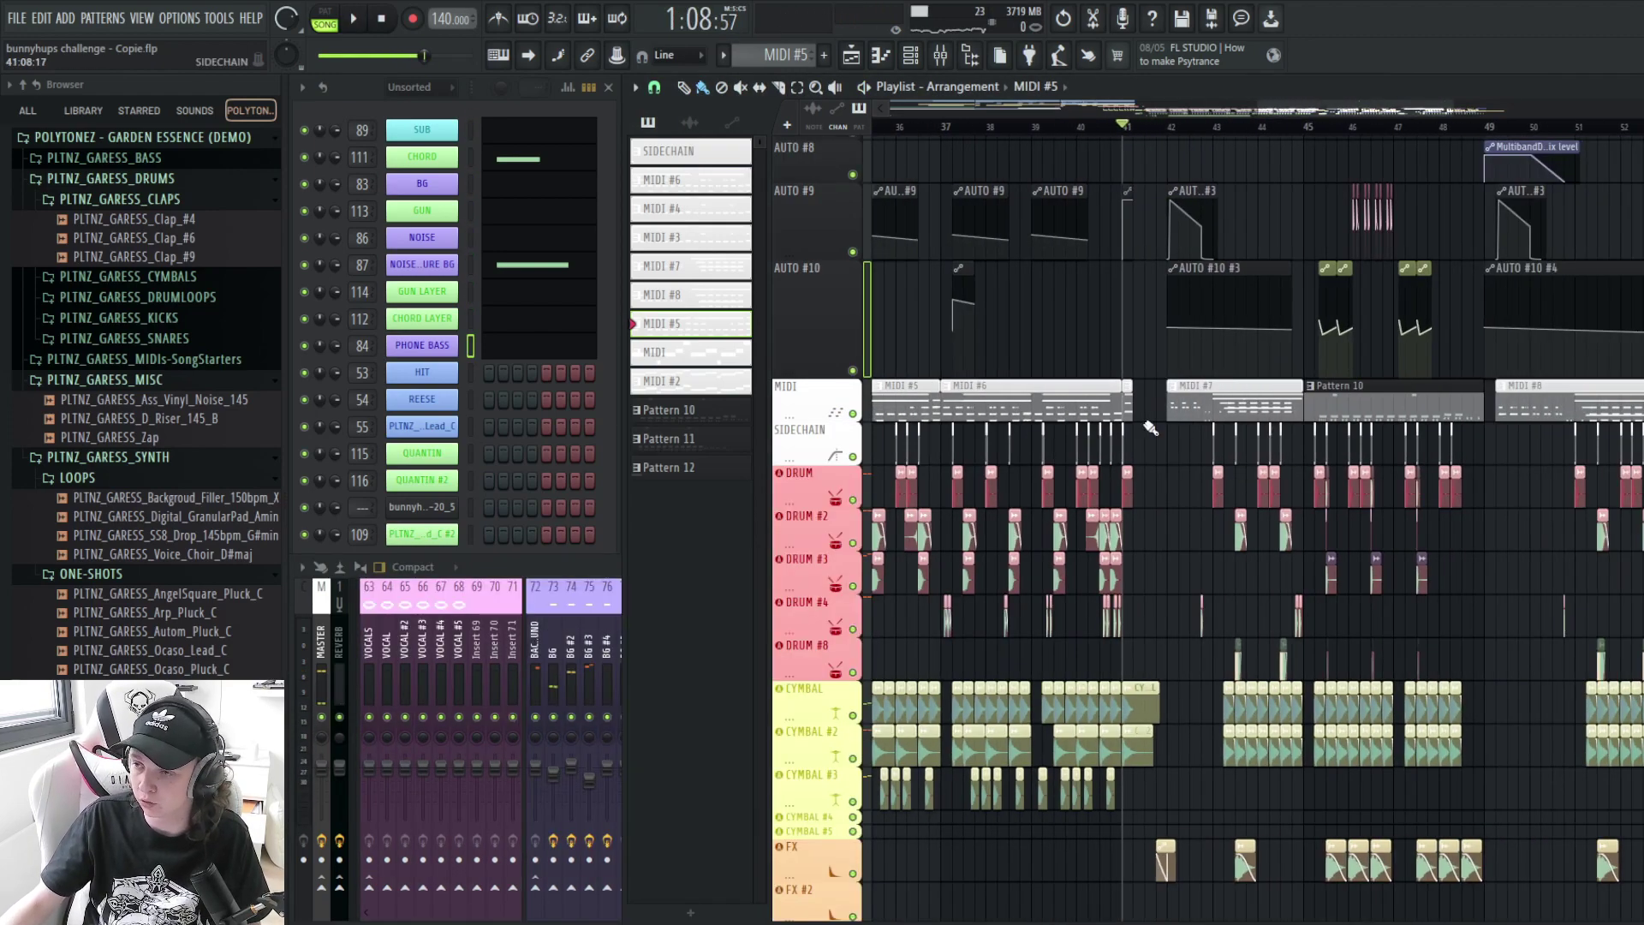
scroll(1150, 428, "down", 8)
scroll(1076, 137, "up", 4)
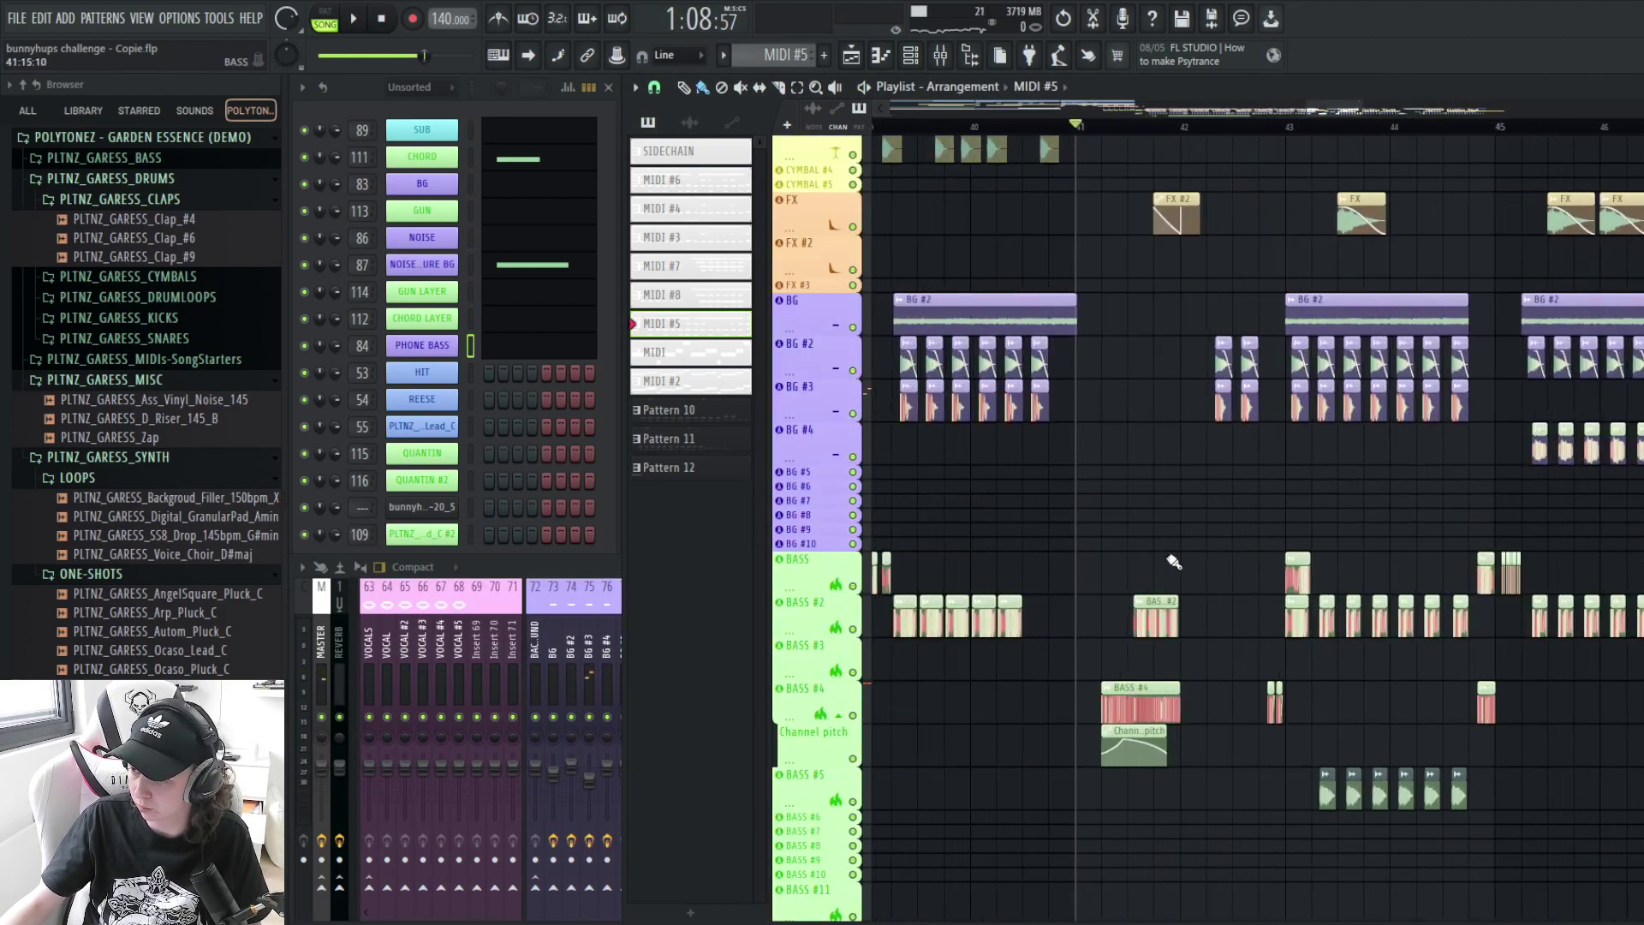
scroll(1083, 318, "up", 2)
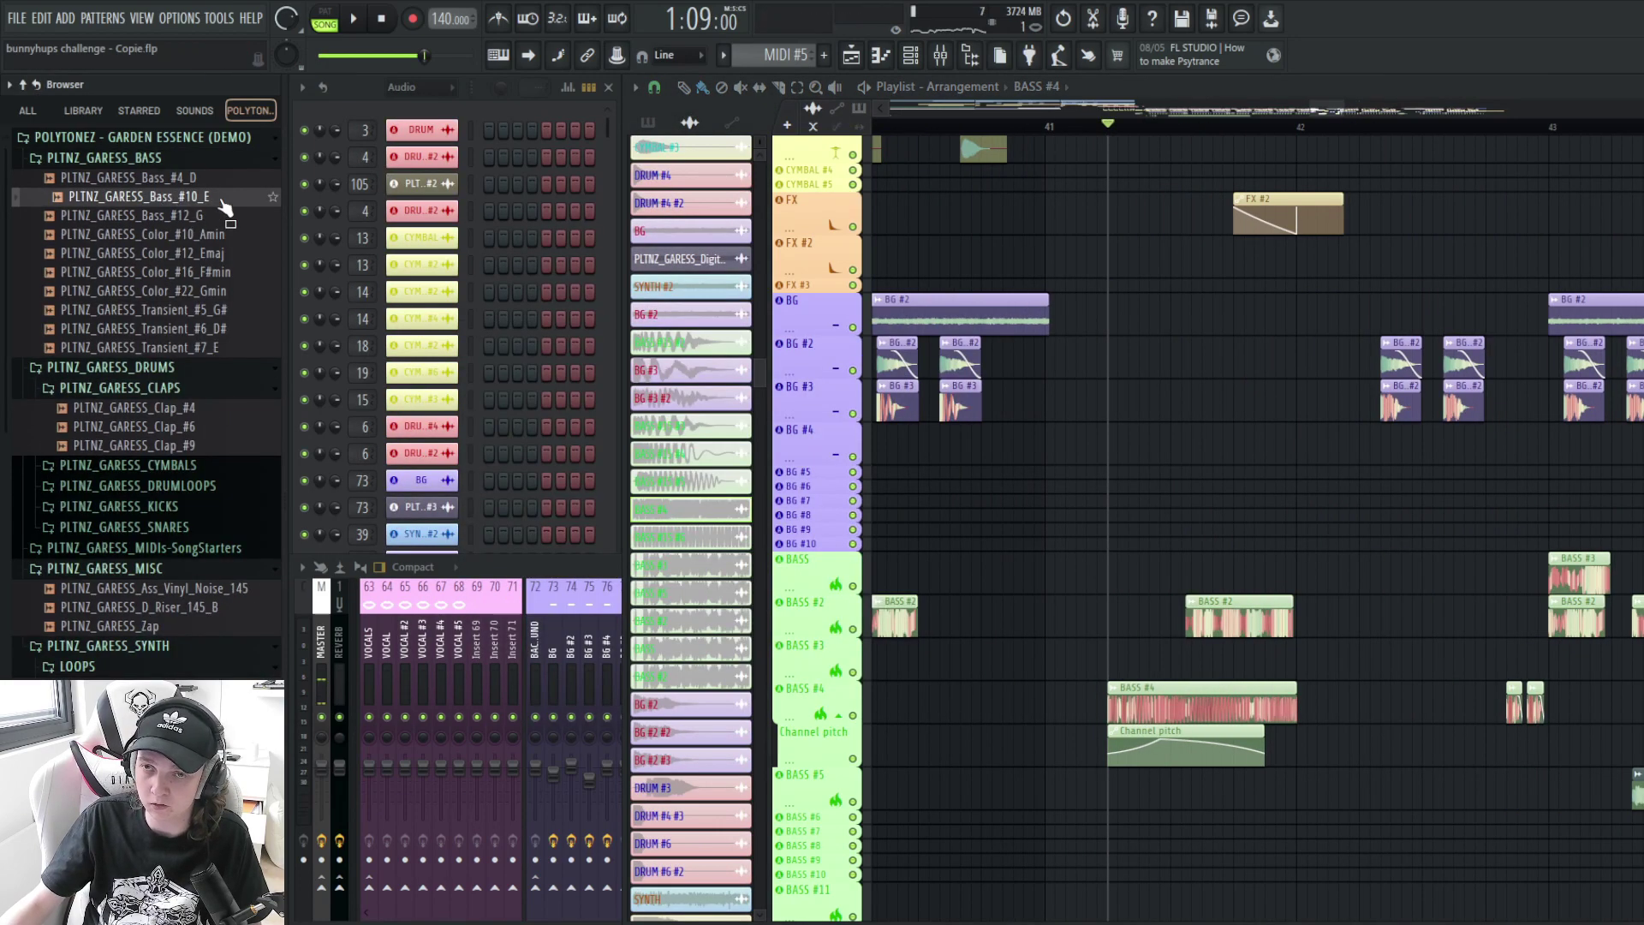
- Inspect the Infiltrator, OTT, Fruity parametric EQ 2, Dimension Expander and Basslane effects on the BASS #4 mixer track
scroll(1009, 699, "up", 2)
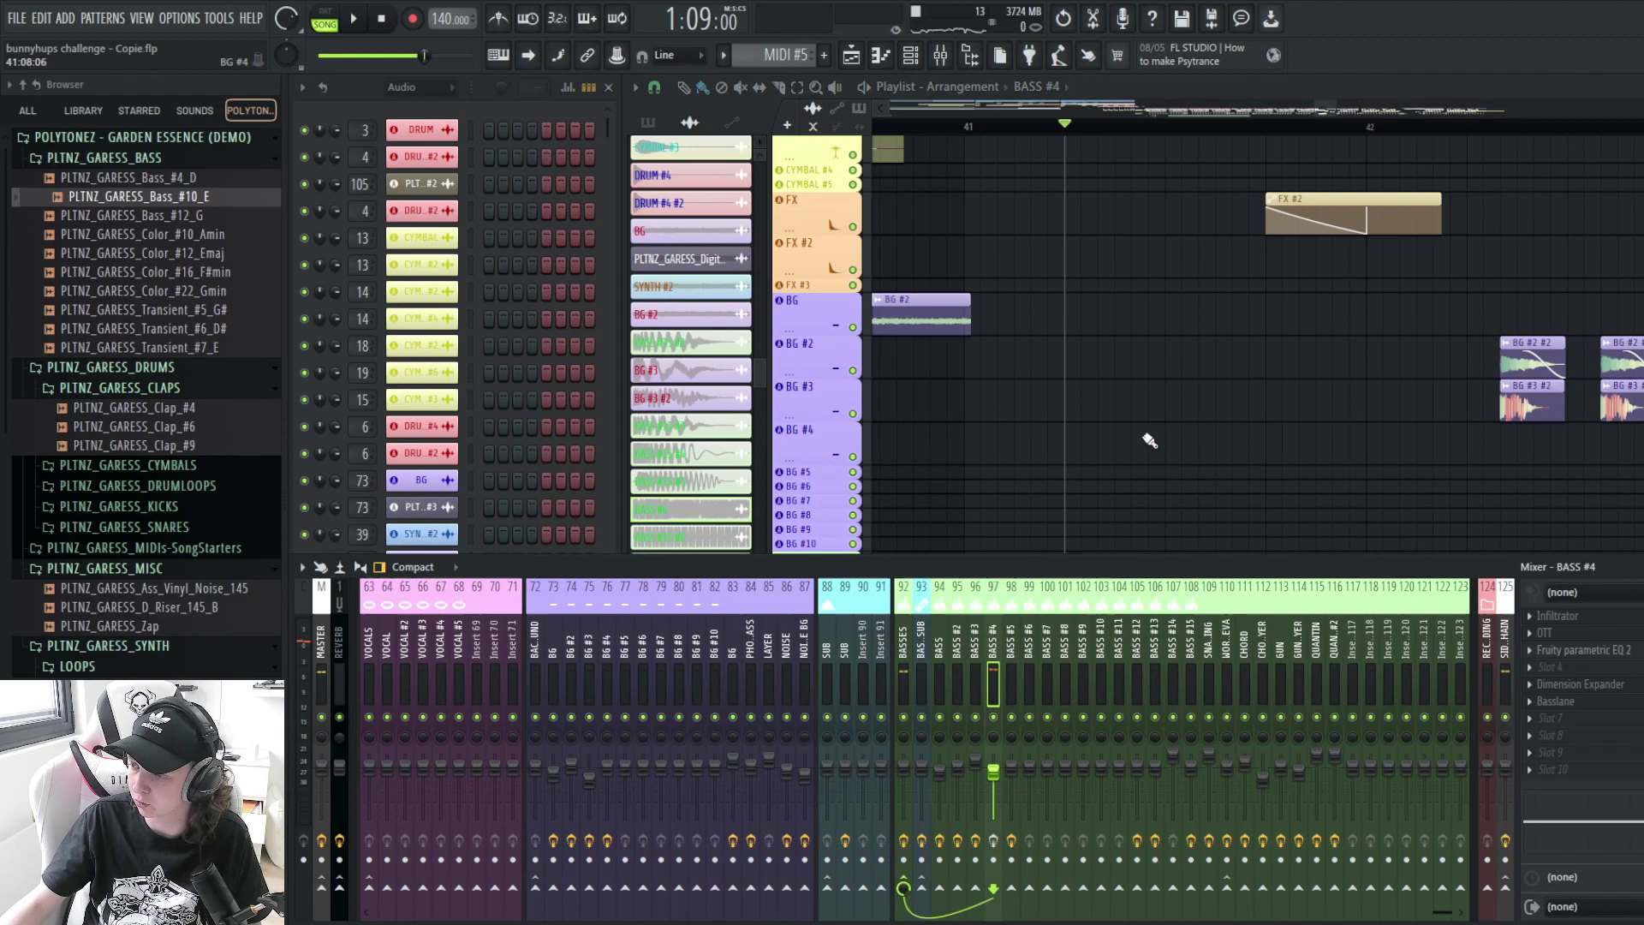
scroll(1113, 444, "down", 4)
scroll(1113, 444, "down", 4)
left_click(1581, 617)
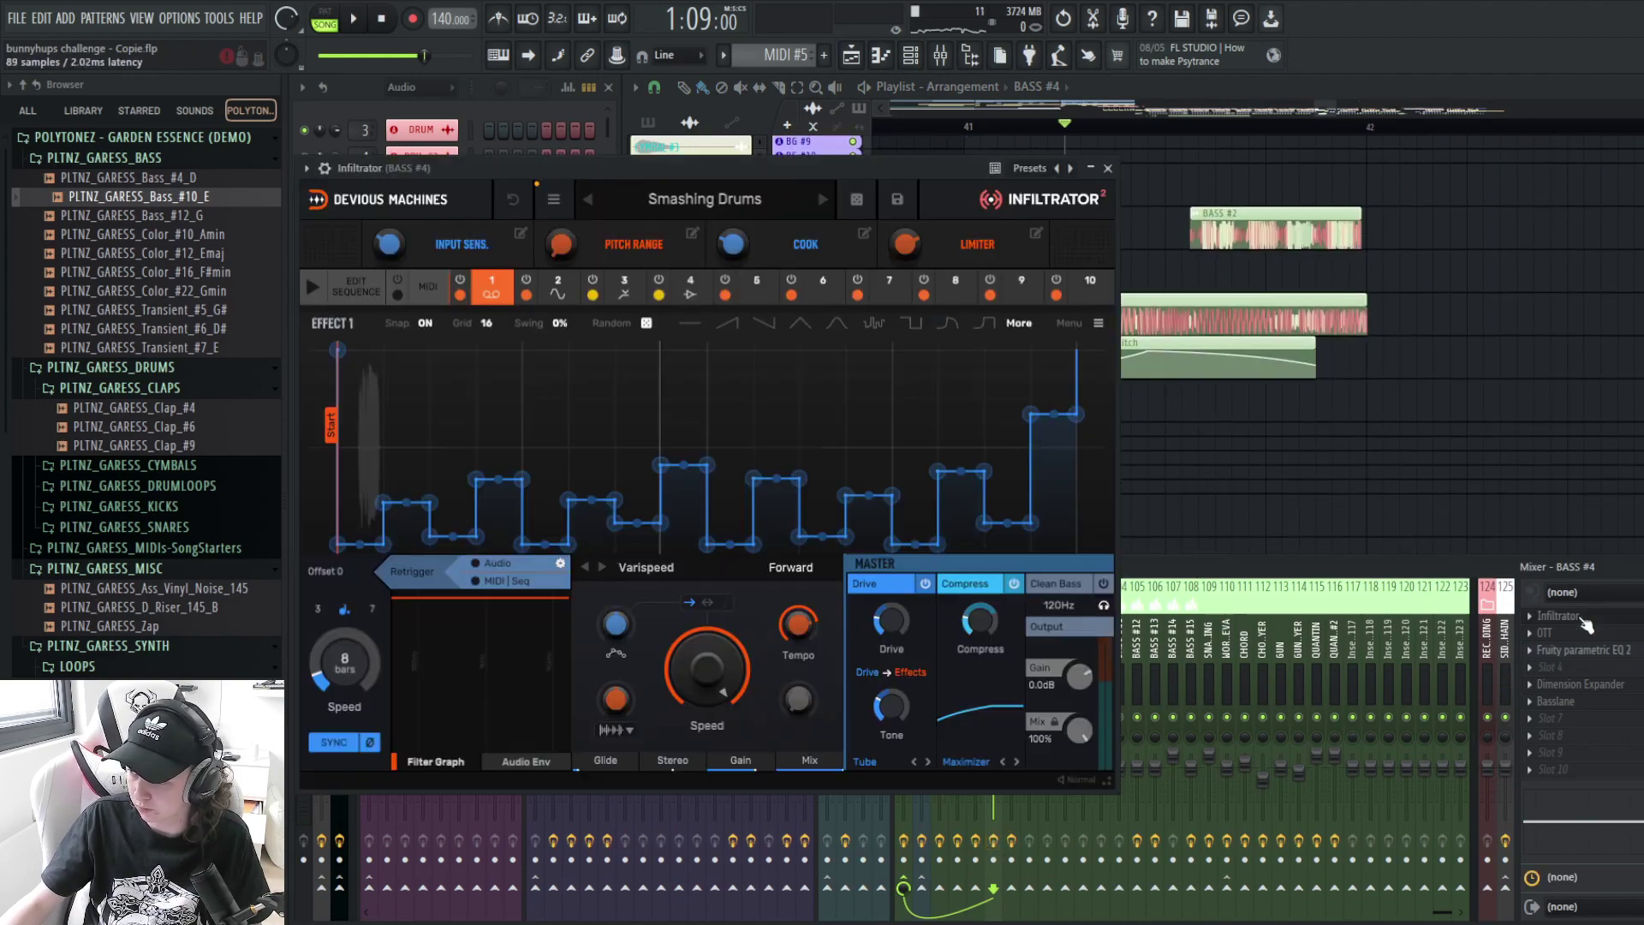
left_click(1557, 616)
left_click(1546, 633)
left_click(1584, 651)
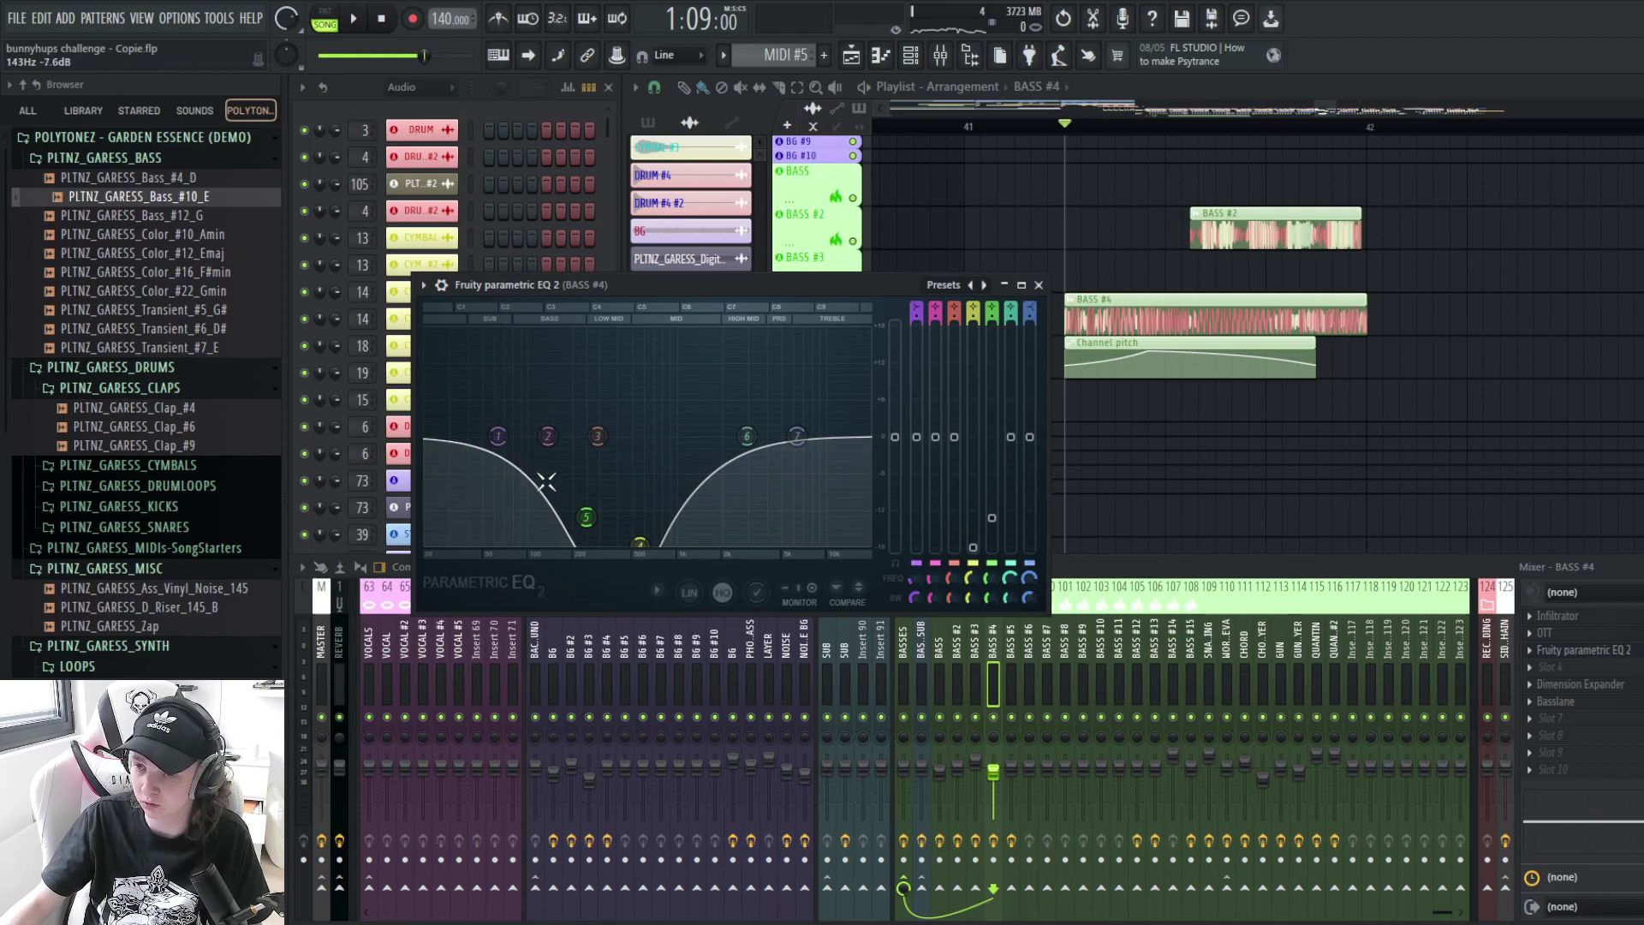
left_click(1581, 684)
left_click(1611, 701)
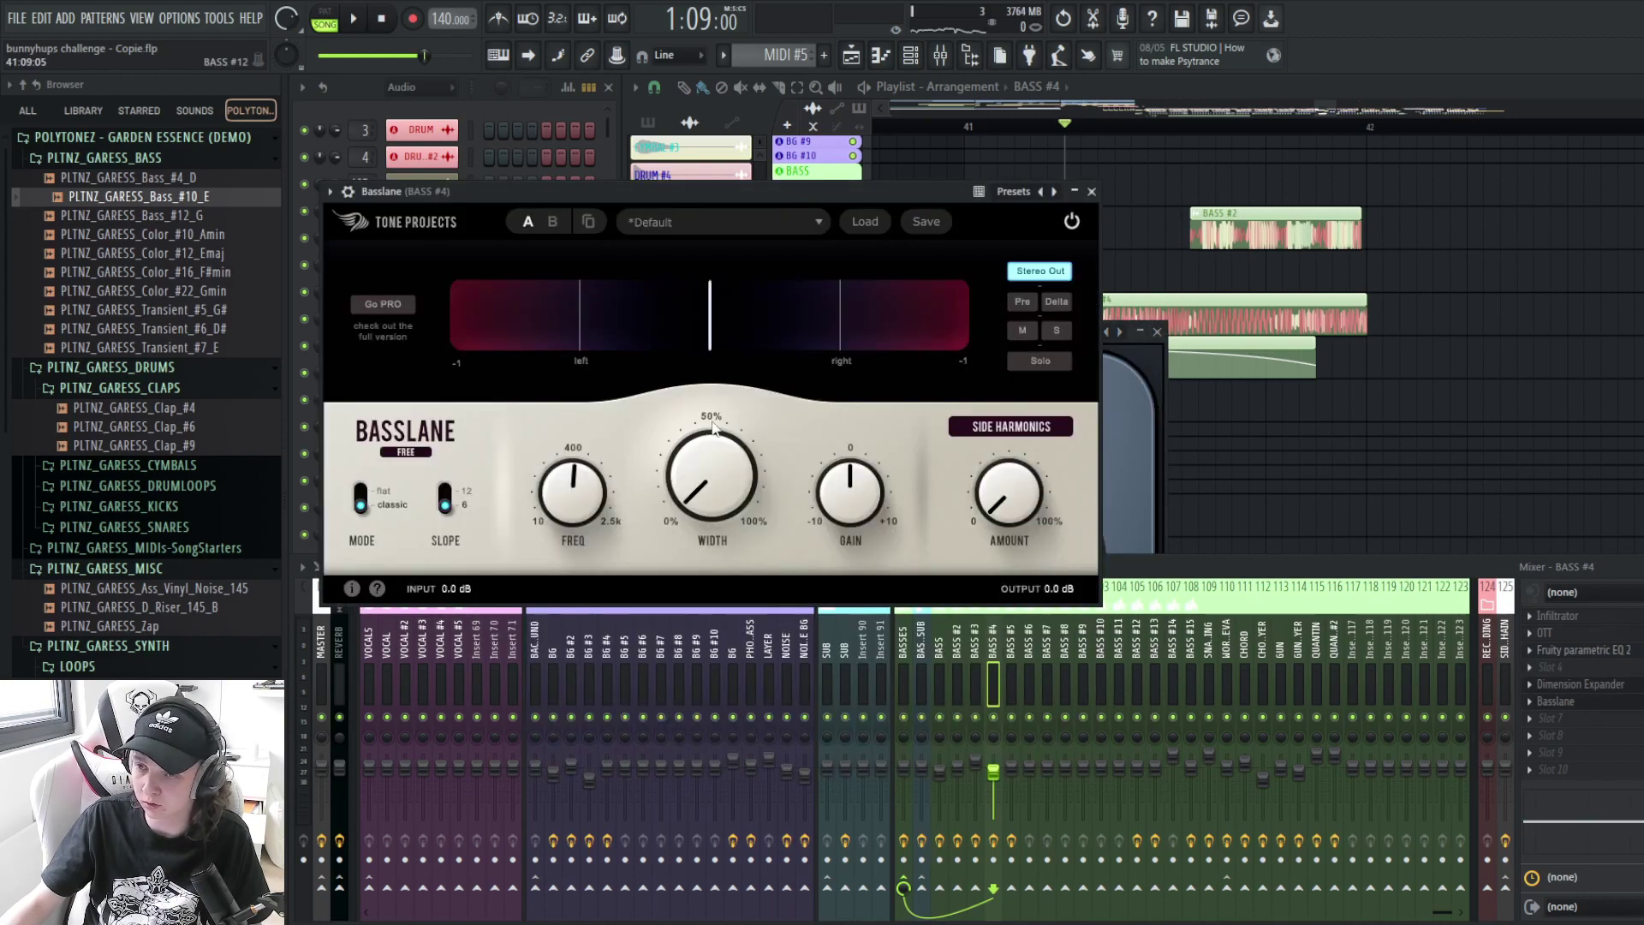
- Close the effect windows and play the BASS #4 clip from bar 41
left_click(1092, 192)
key("alt+F12")
key("space")
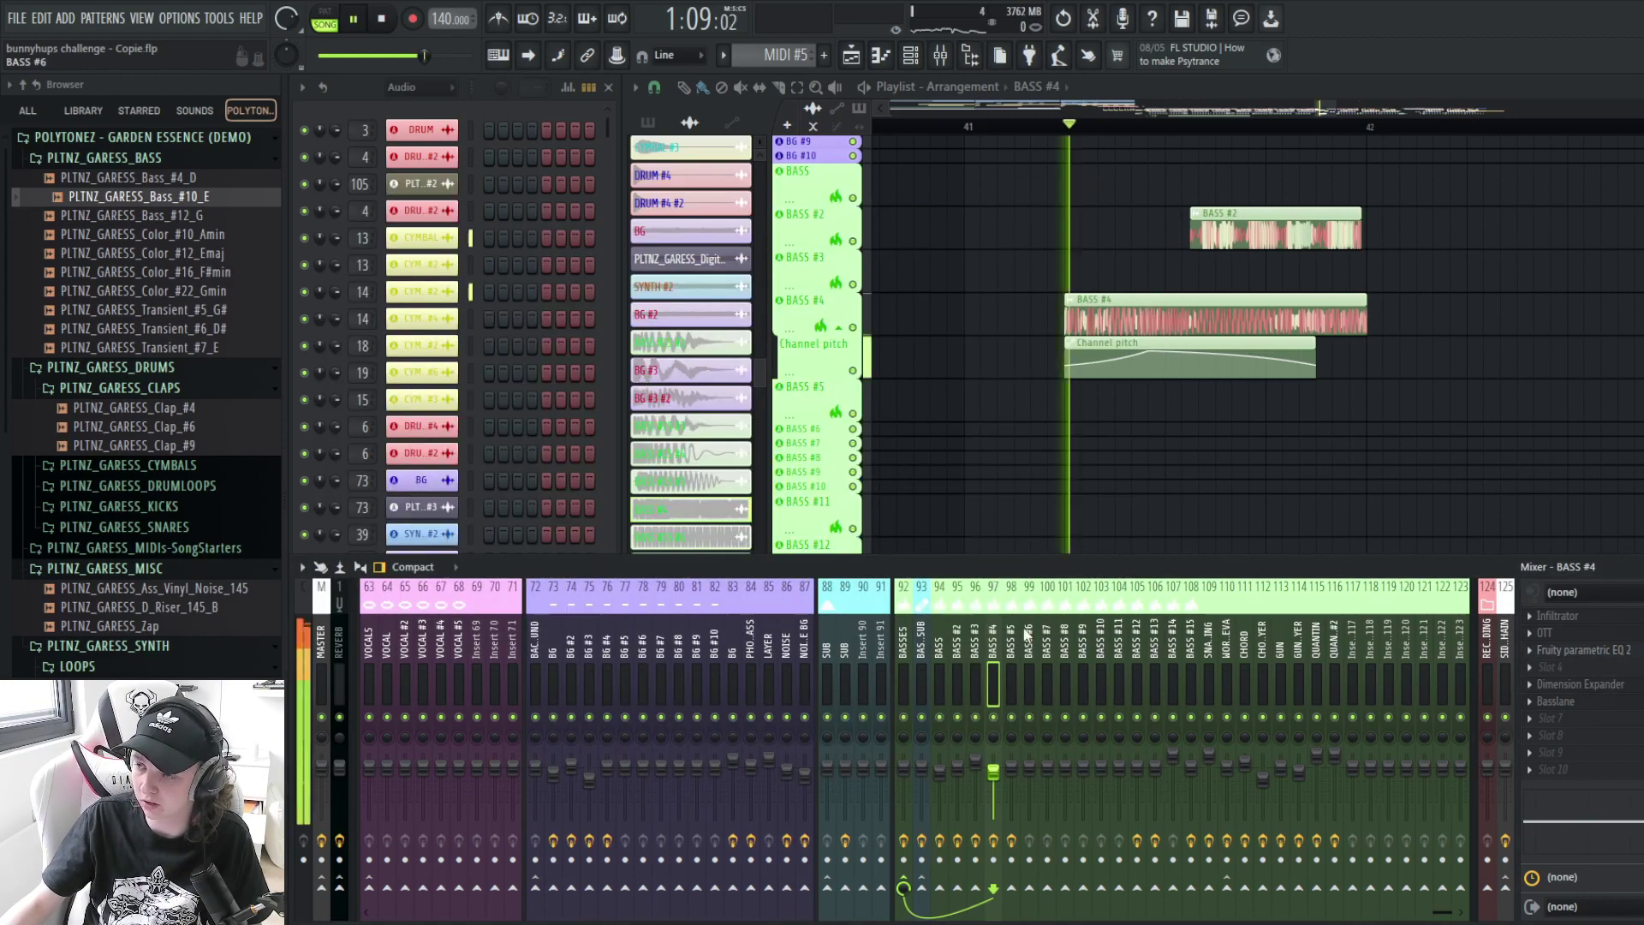
key("space")
- Enable the MIDI, AUTO #9 and AUTO #10 playlist tracks and play the MIDI #7 clip from bar 42
right_click(1131, 209, "ctrl")
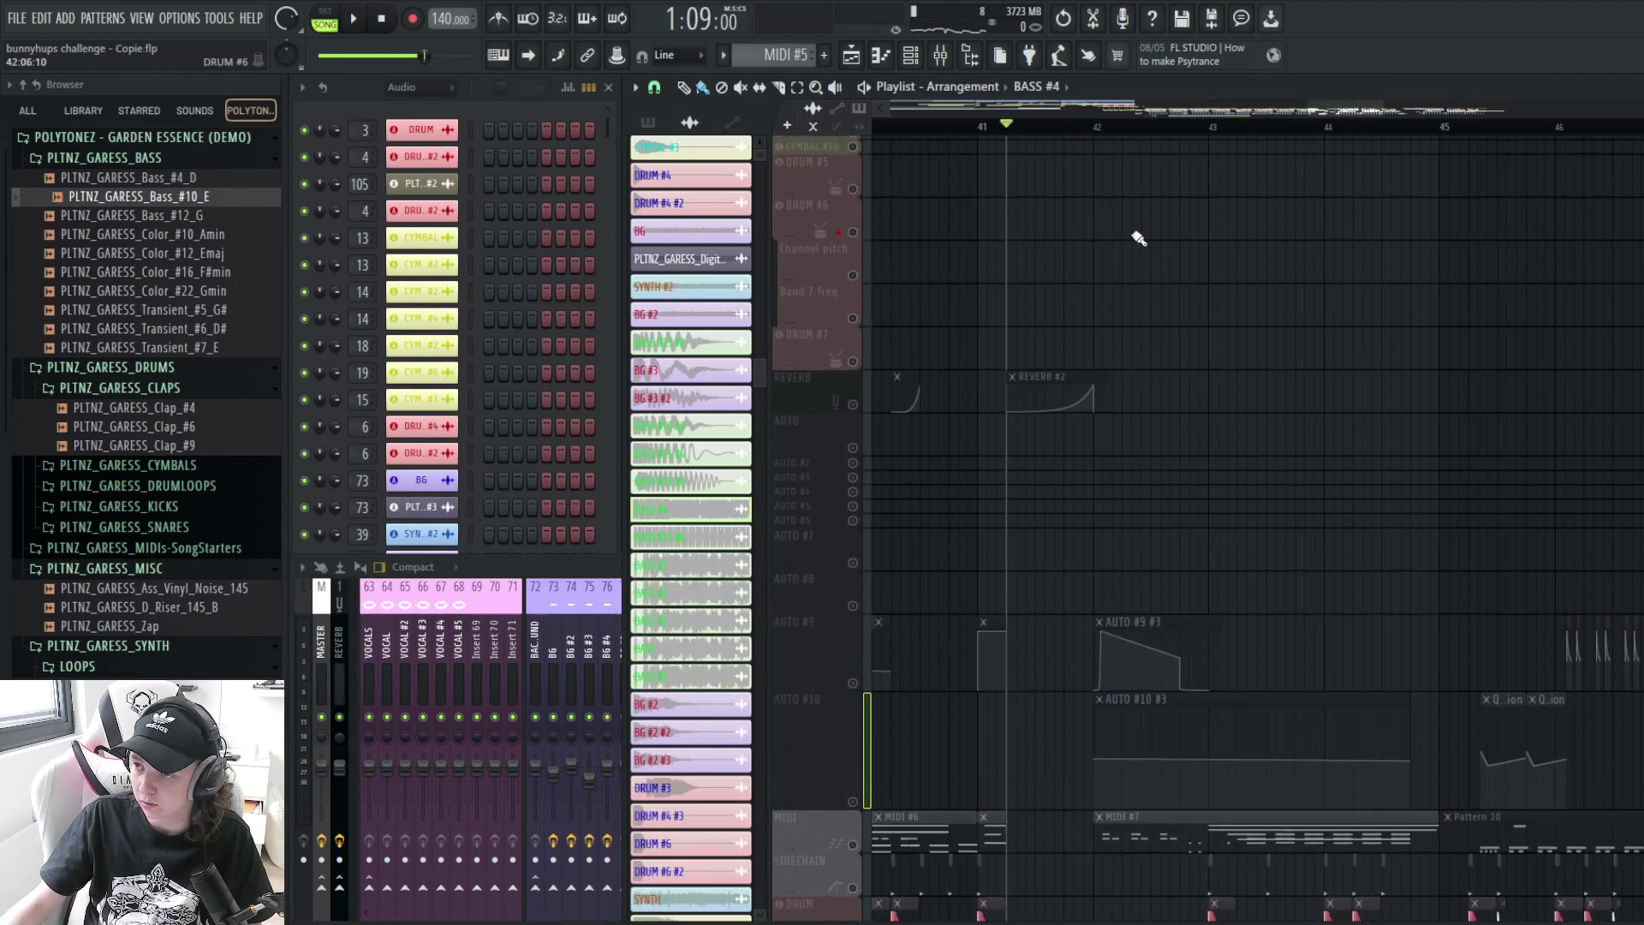
scroll(1105, 501, "down", 3)
scroll(1105, 497, "up", 2)
left_click(1086, 127)
left_click(853, 469)
key("space")
key("space")
left_click(853, 630)
key("space")
left_click(853, 587)
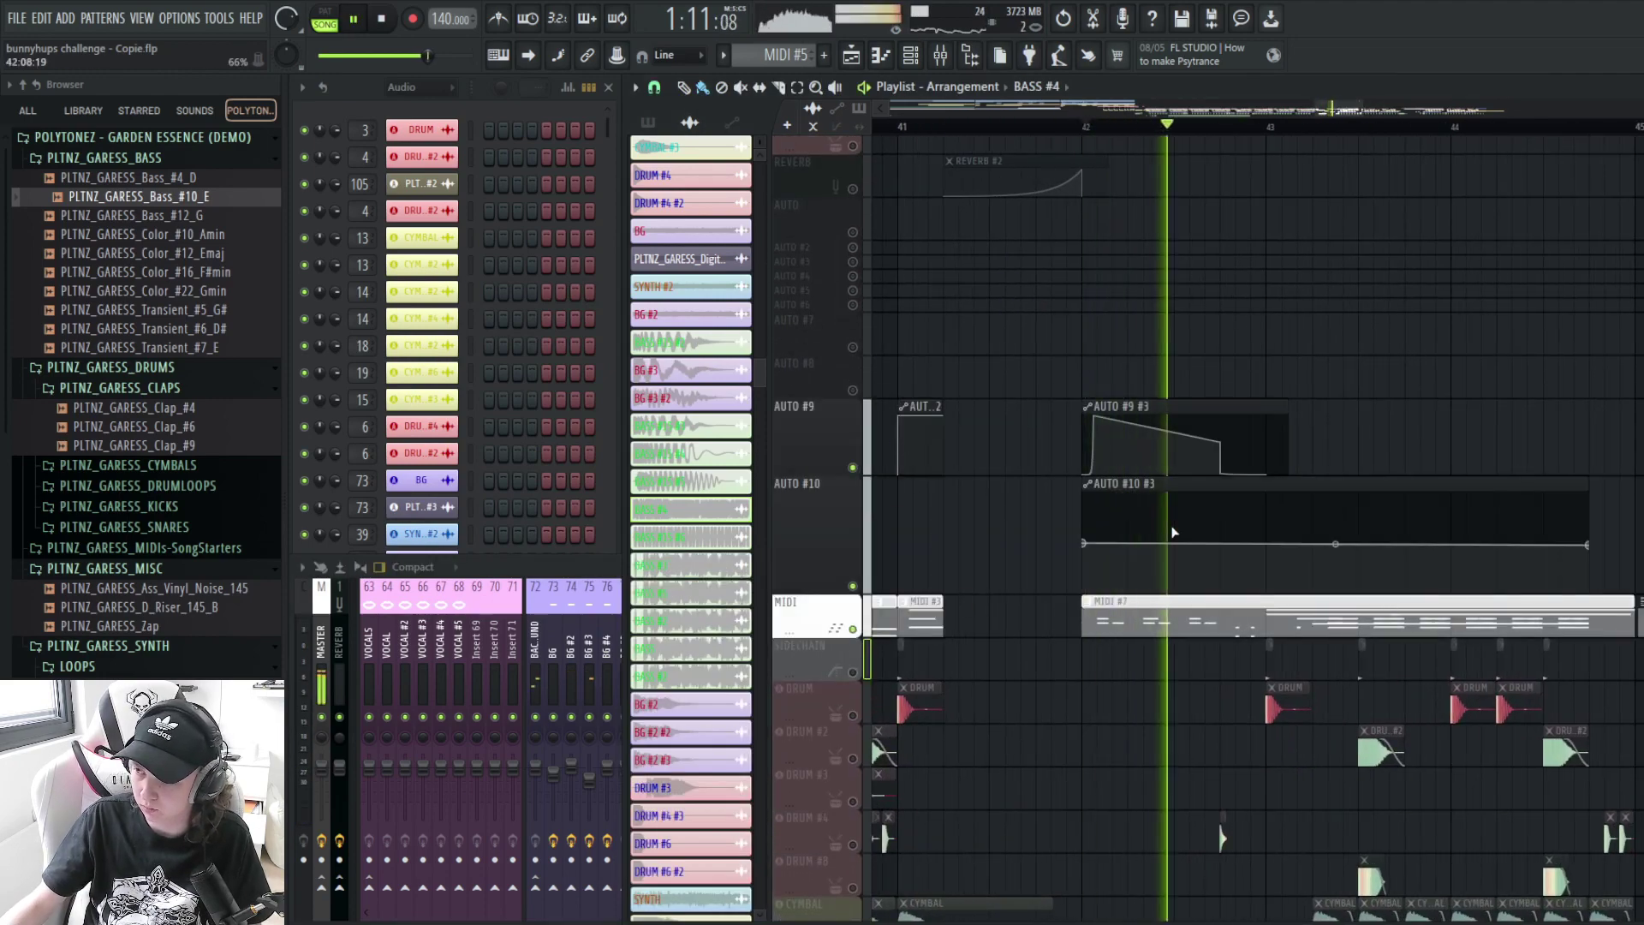
key("F9")
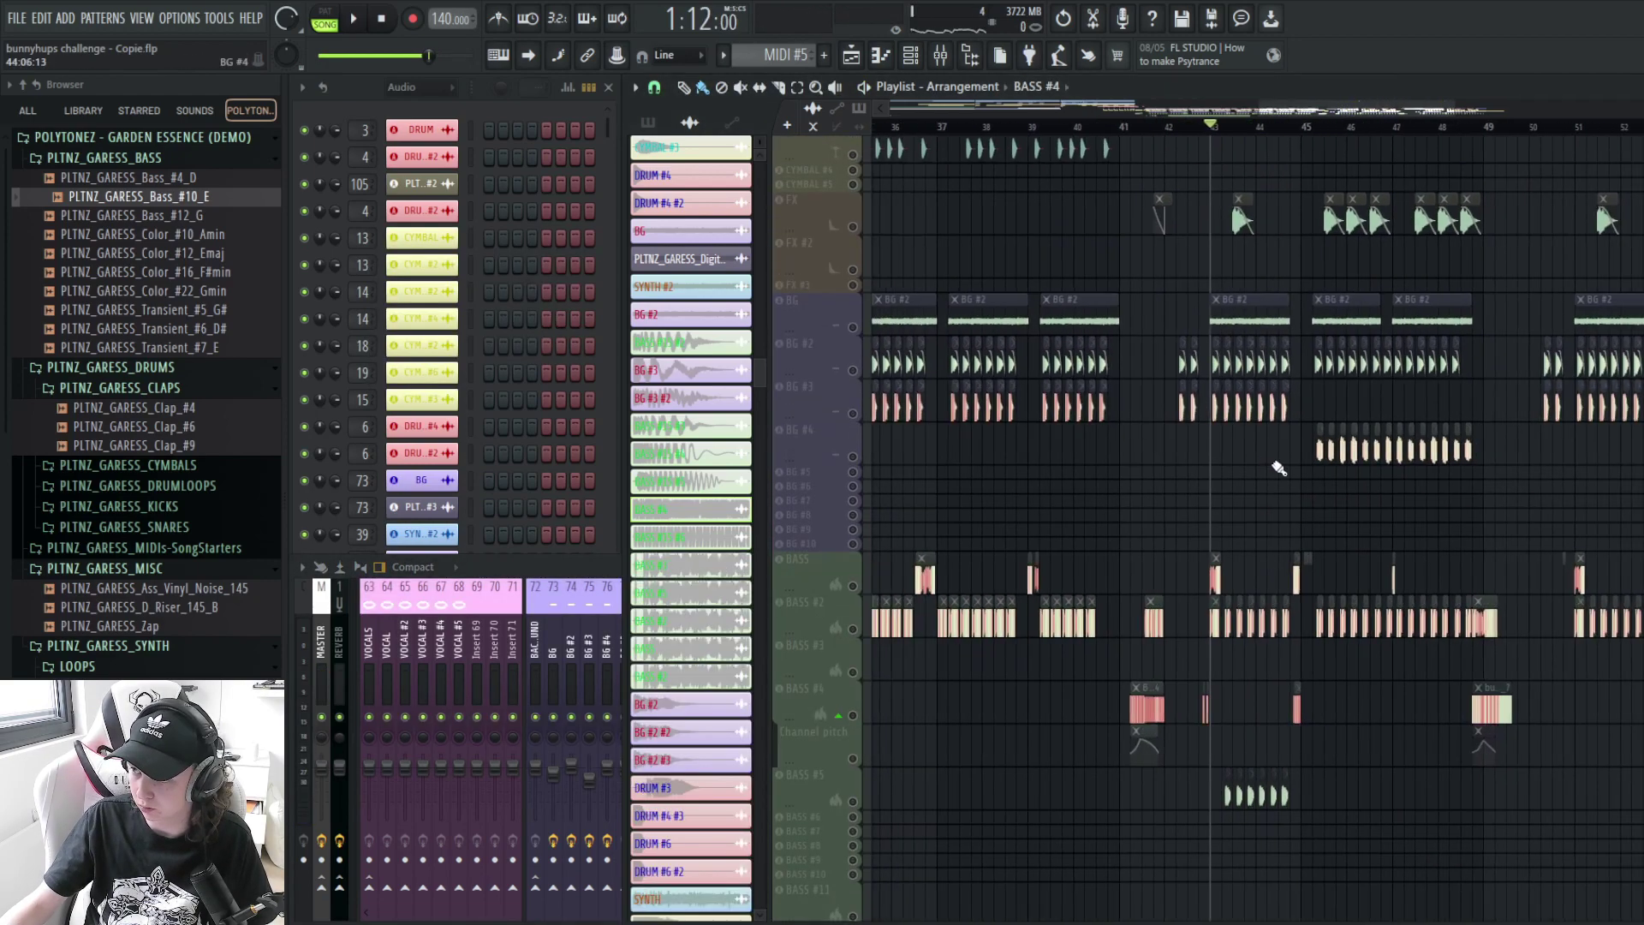
- Look through the BG, bass and drum clips around bars 42 to 46, including the bigboi_snare audio clip
scroll(1276, 467, "up", 5)
scroll(1262, 446, "up", 2)
scroll(1251, 480, "down", 7)
scroll(1242, 492, "up", 4)
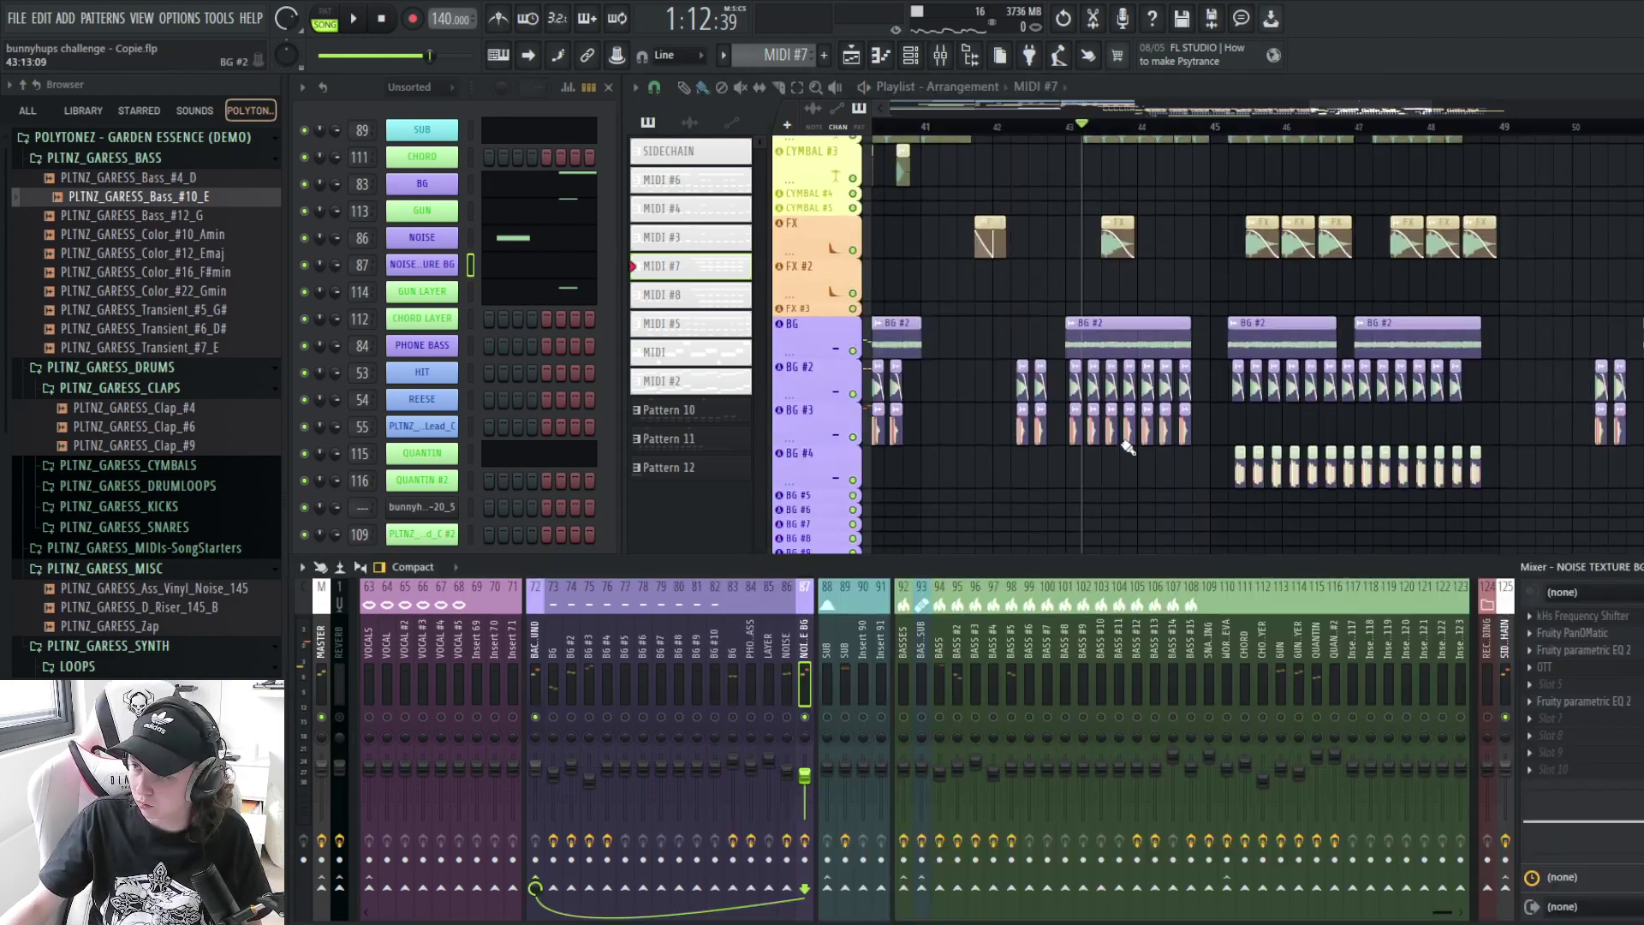
scroll(1127, 447, "down", 8)
scroll(1117, 458, "up", 14)
scroll(1116, 459, "up", 5)
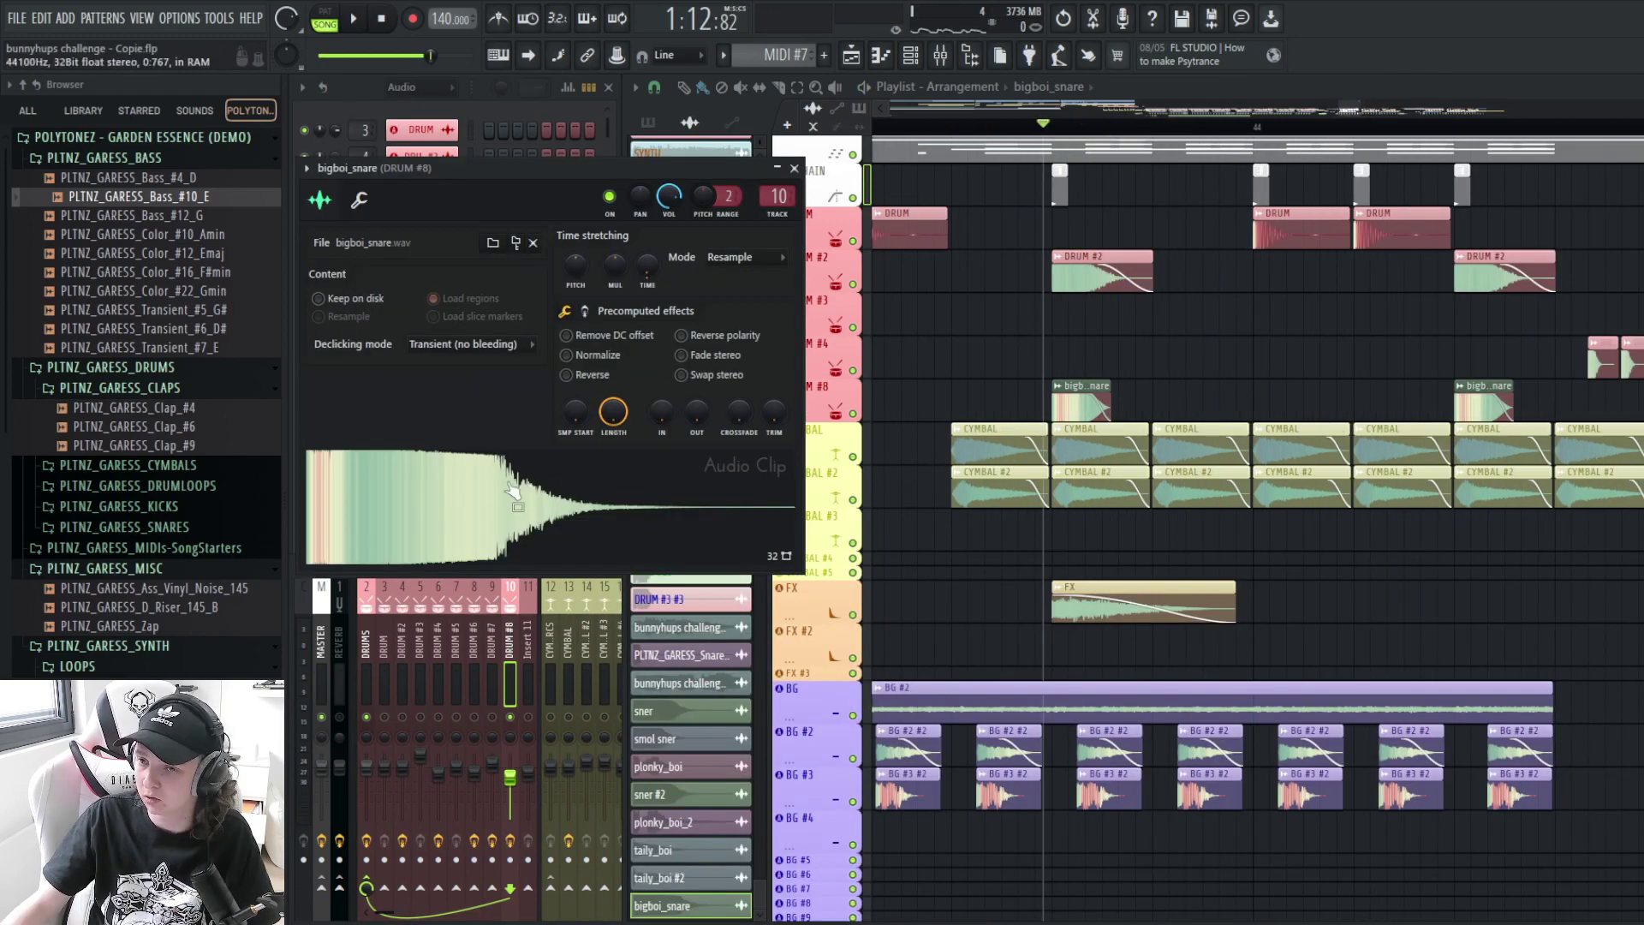
scroll(1175, 440, "down", 3)
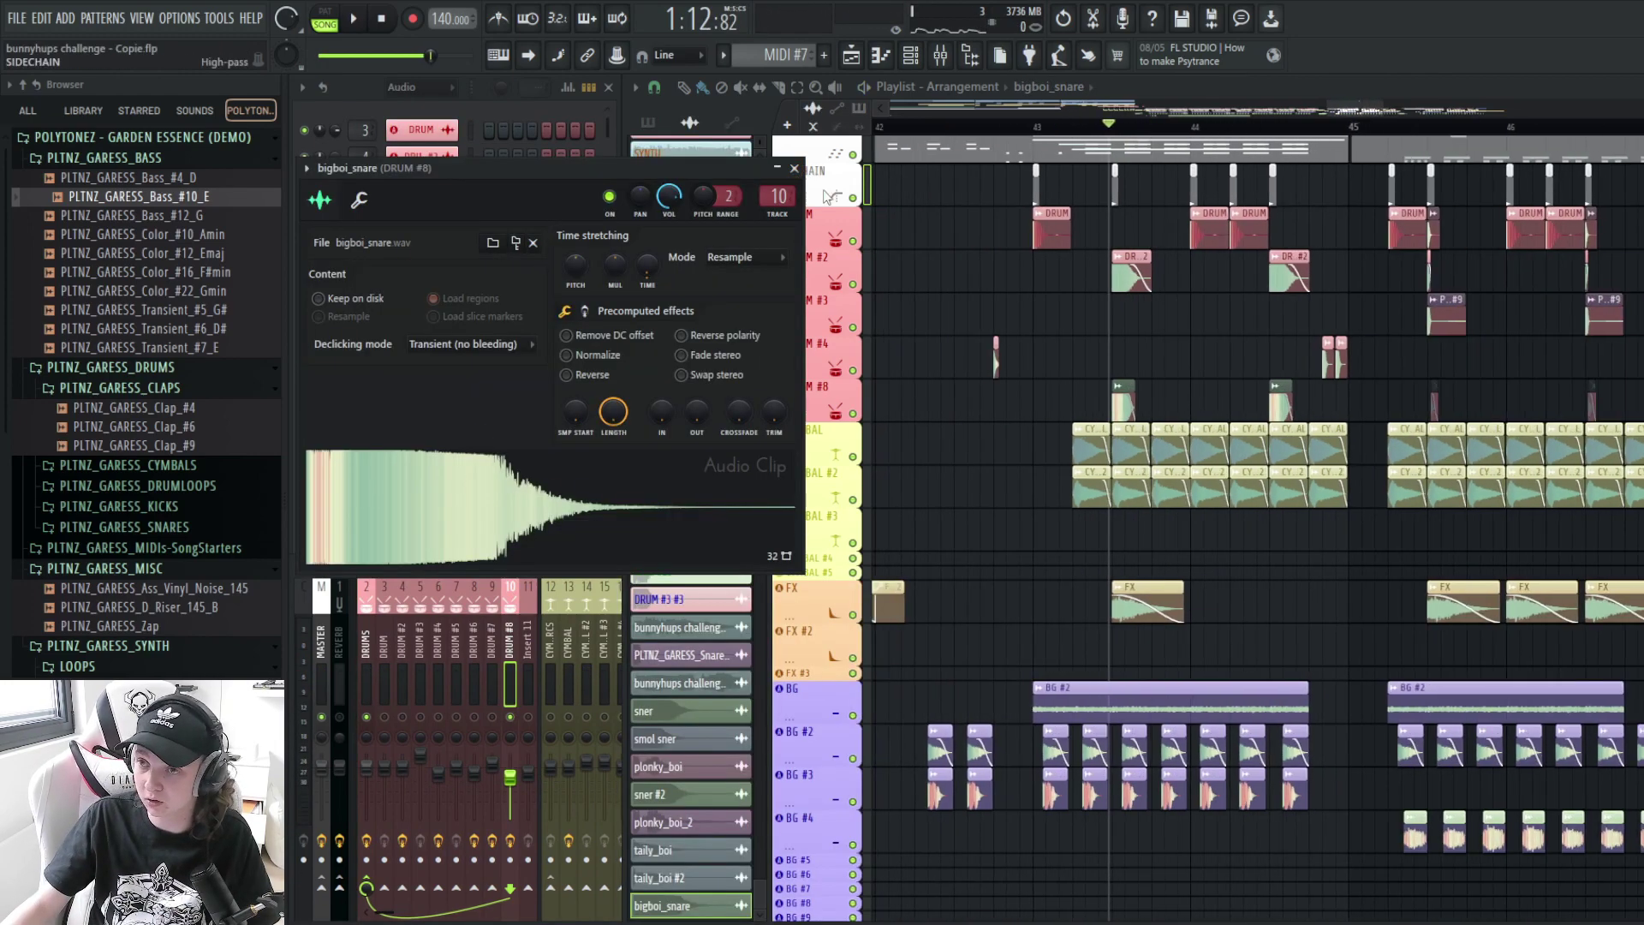
scroll(1168, 446, "down", 4)
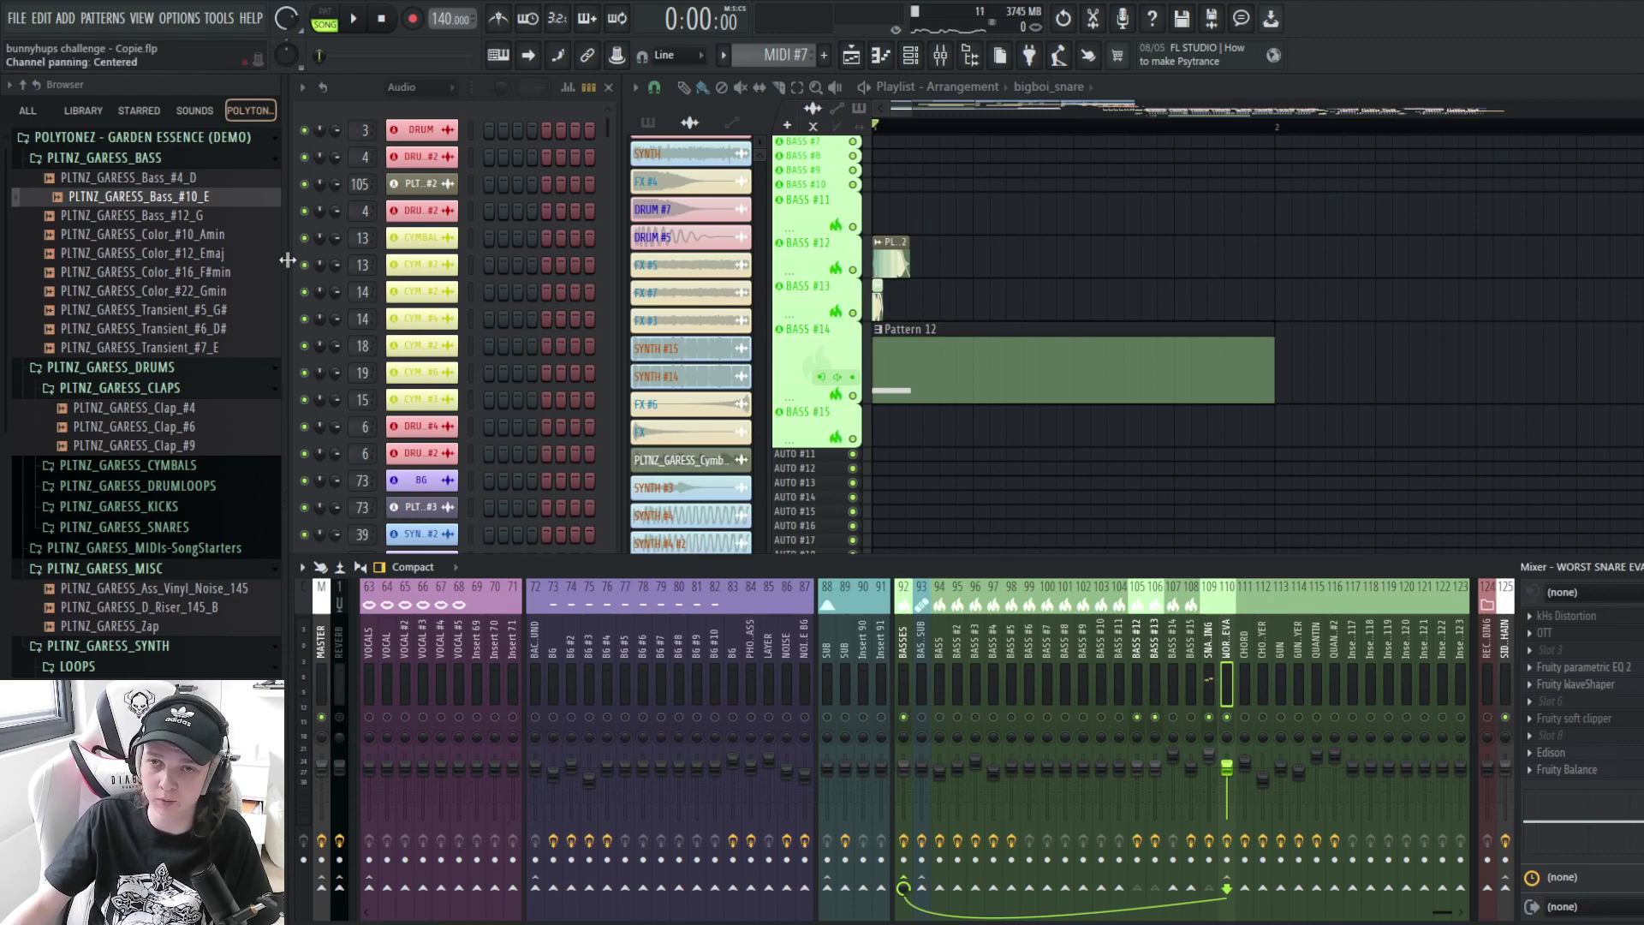
- Show all browser content and preview the project's bigboi_snare, even_smoler_sner, plonky_boi, smol sner, sner, taily_boi and zapperino samples
left_click(27, 112)
scroll(265, 638, "up", 4)
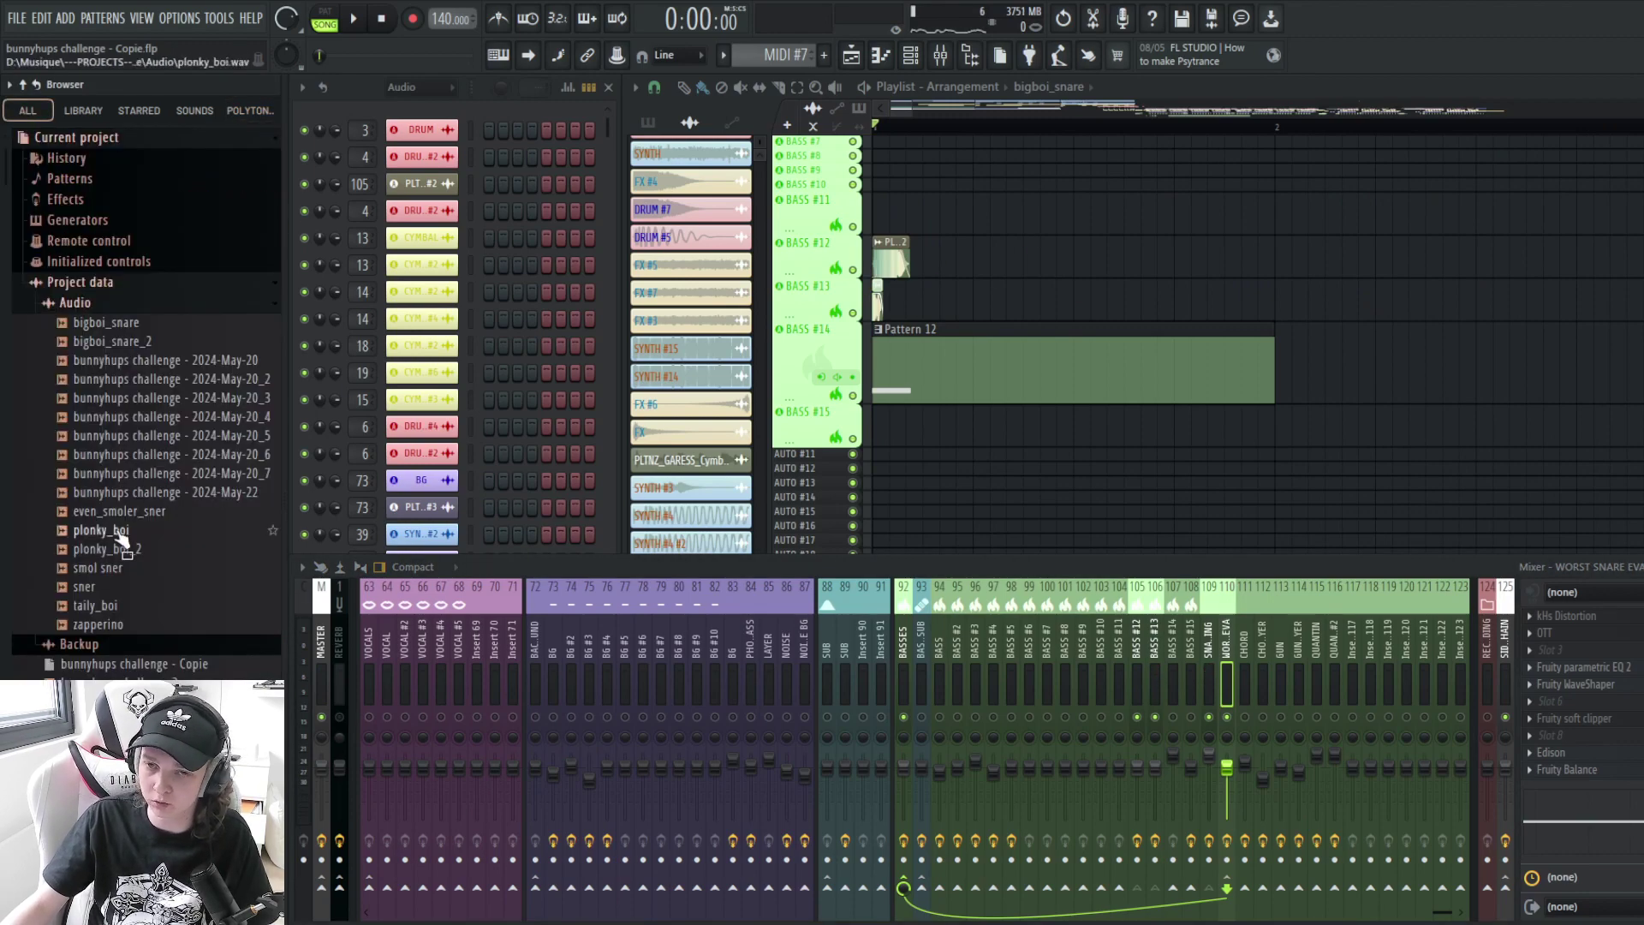
left_click(135, 327)
left_click(135, 342)
left_click(134, 513)
left_click(134, 531)
left_click(133, 551)
left_click(130, 569)
left_click(122, 588)
left_click(115, 607)
left_click(114, 625)
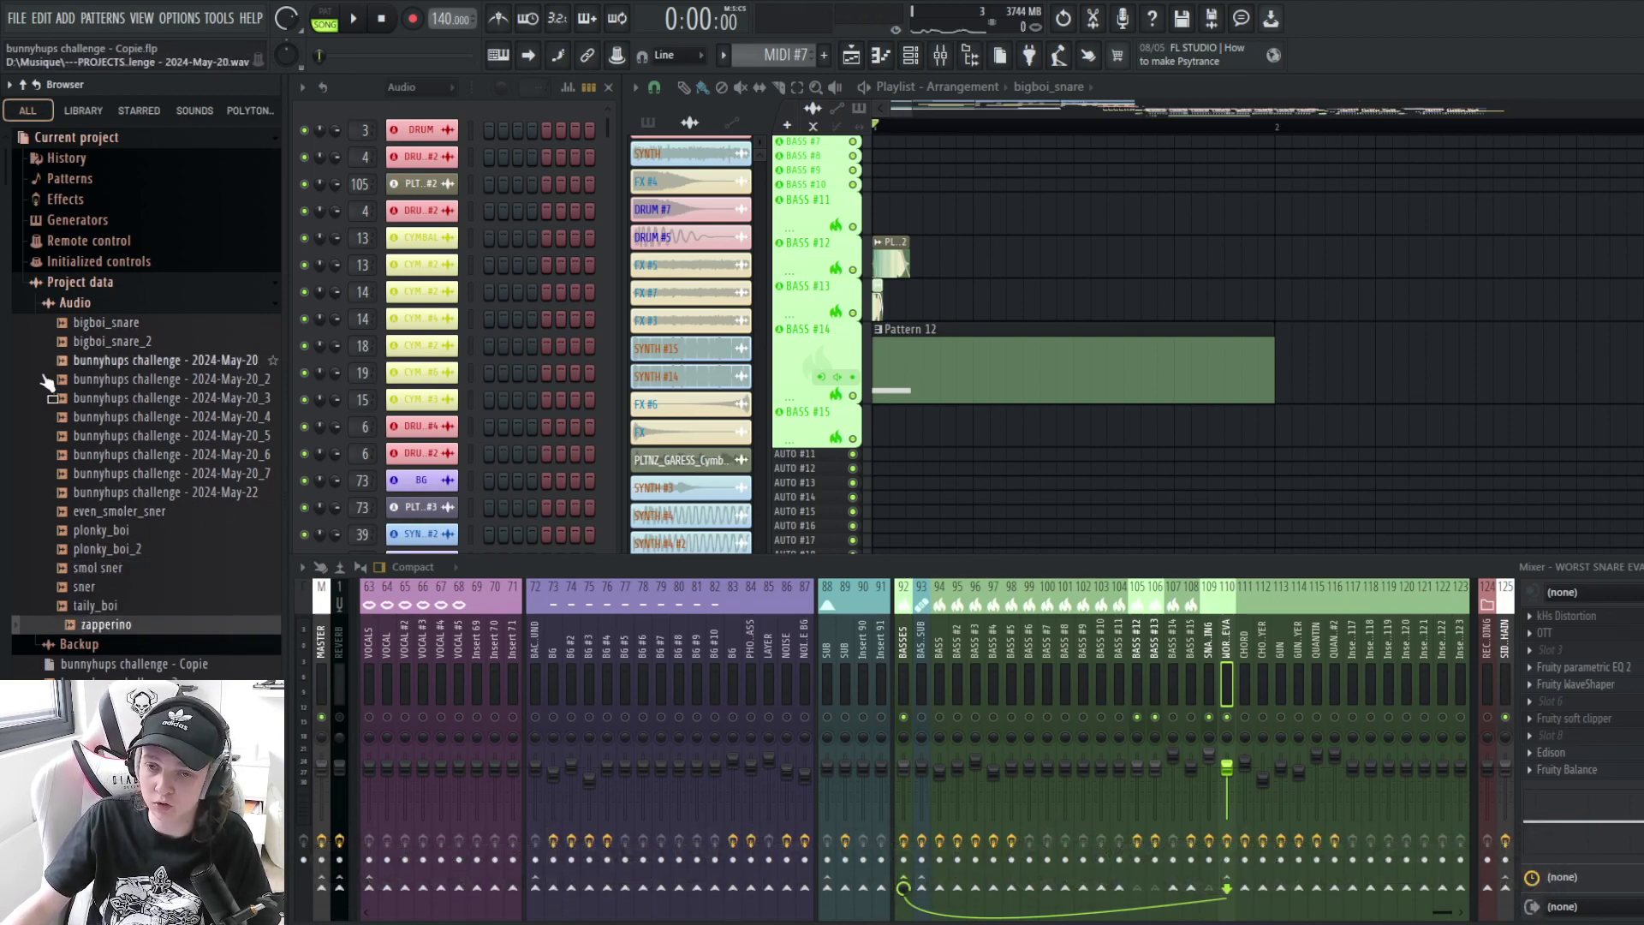
- Play Pattern 12 on the BASS #14 track and examine the effects on its SNARE THING mixer track
key("F5")
scroll(1022, 295, "up", 3)
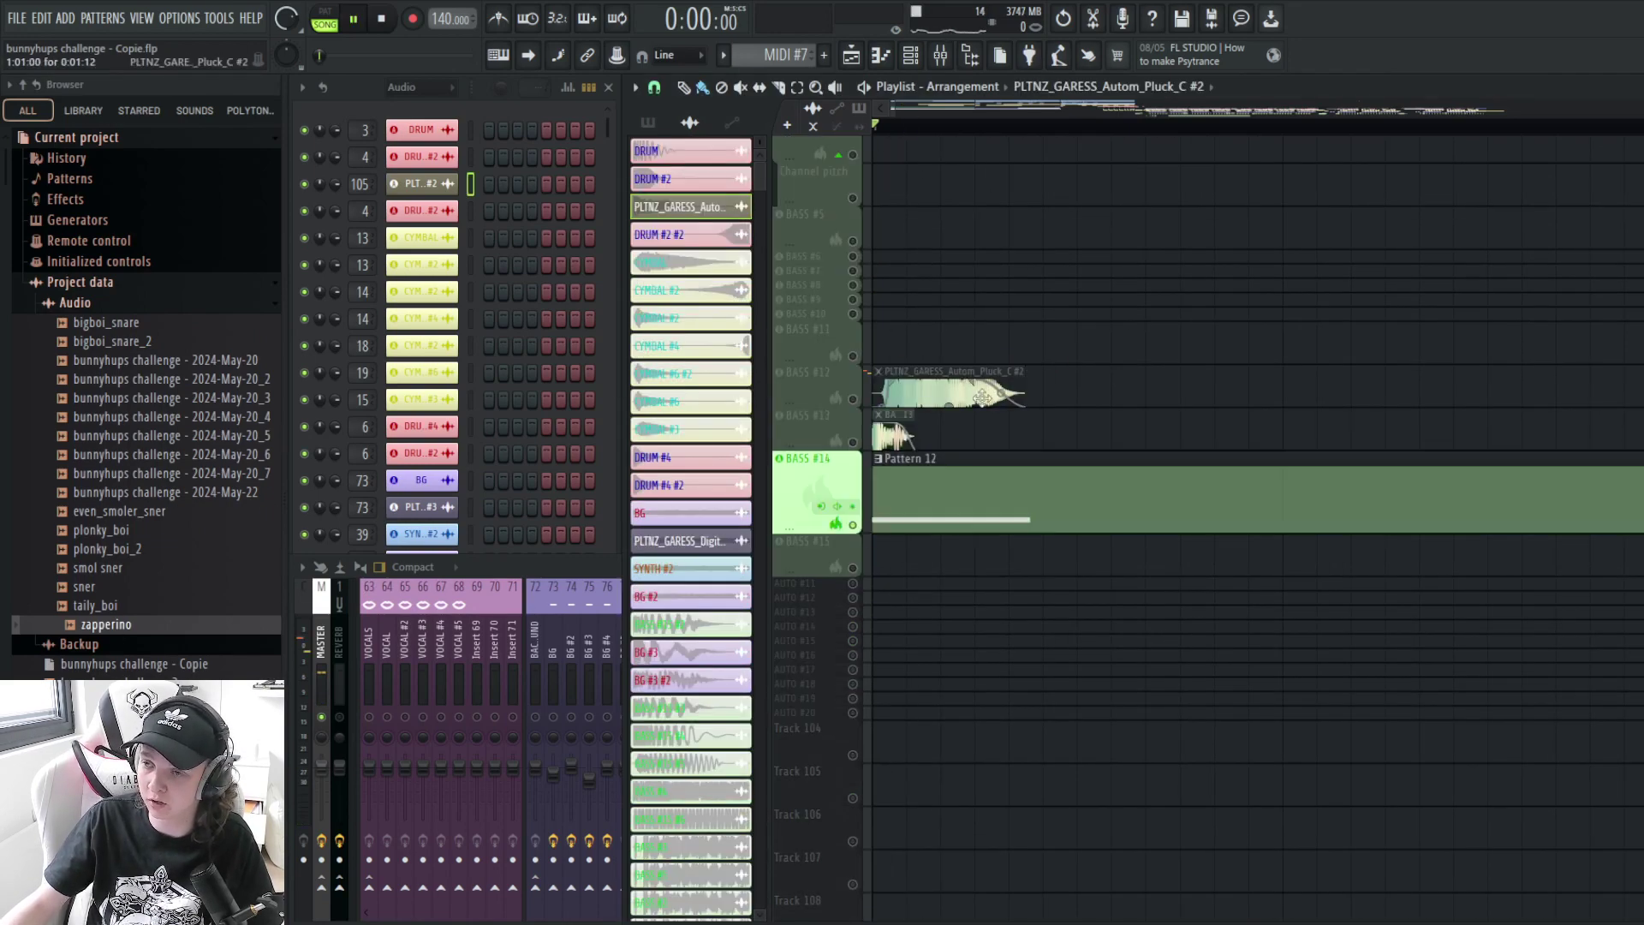
key("F9")
key("F5")
key("F9")
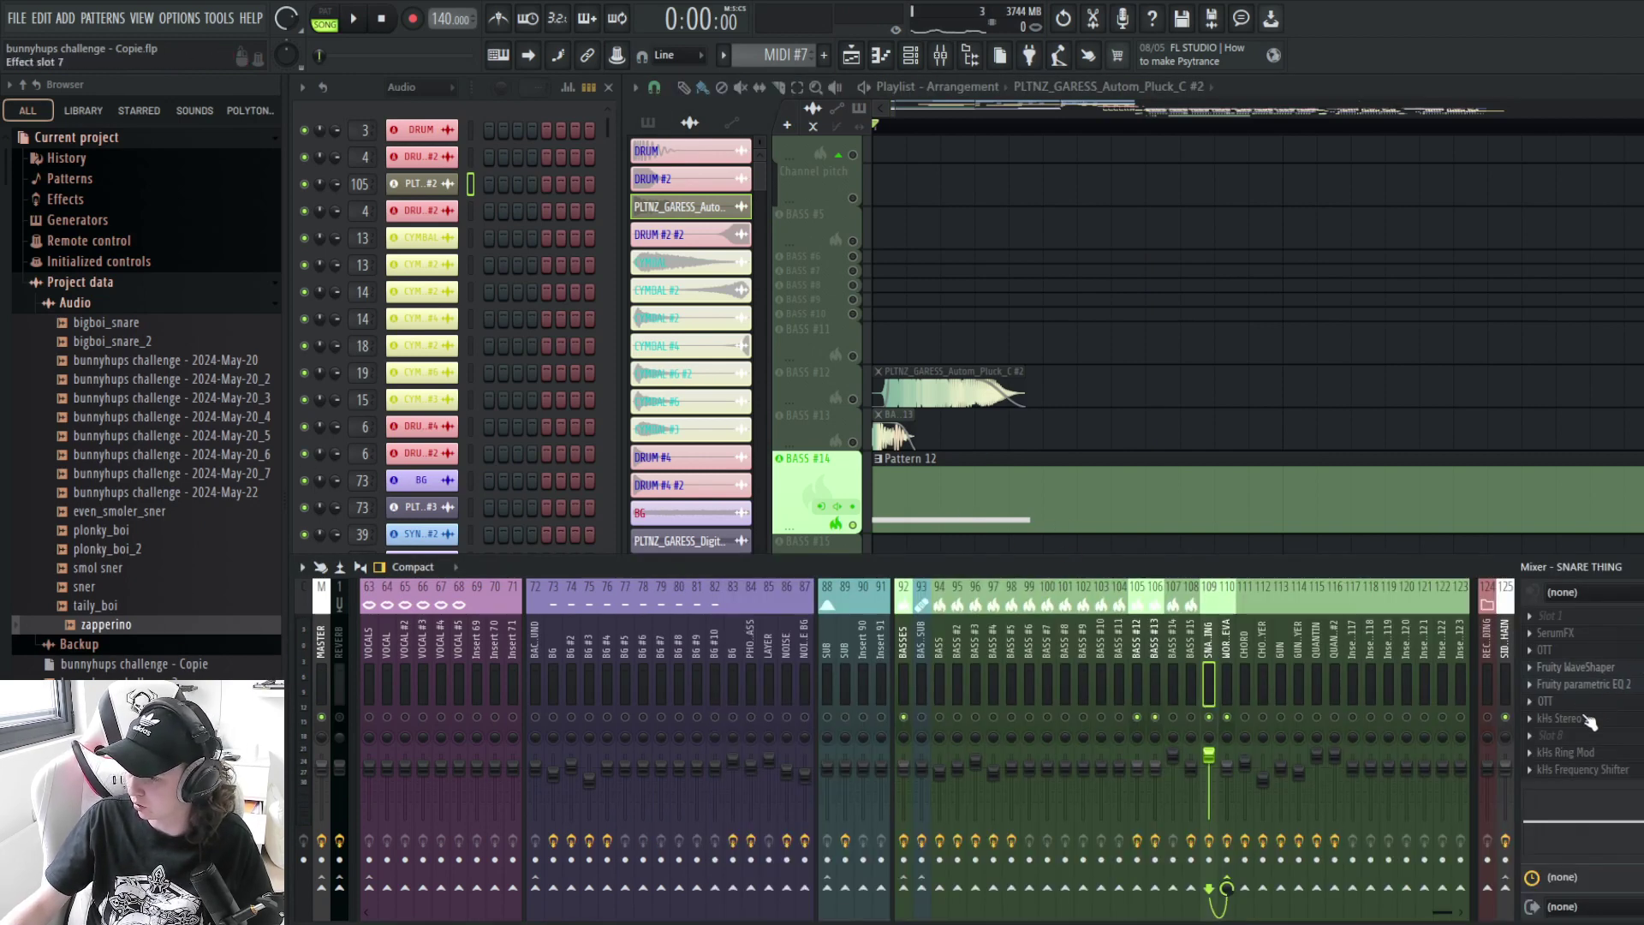
key("space")
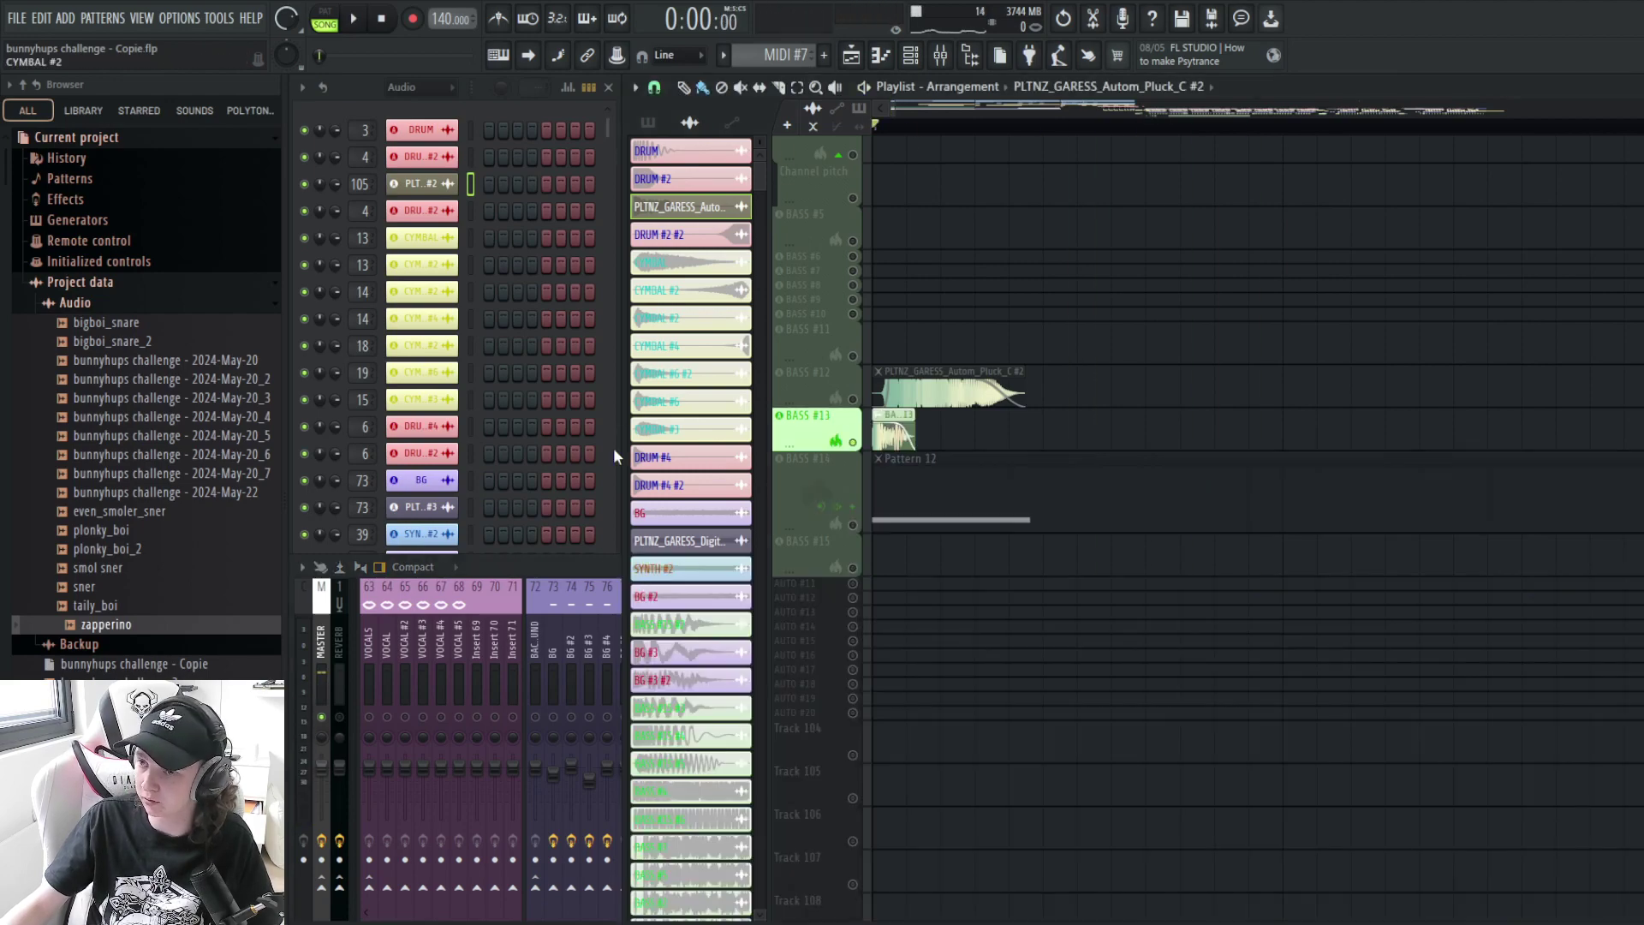
- Play the soloed BASS #13 clip and inspect its audio clip settings and mixer effects
key("space")
left_click(605, 563)
key("space")
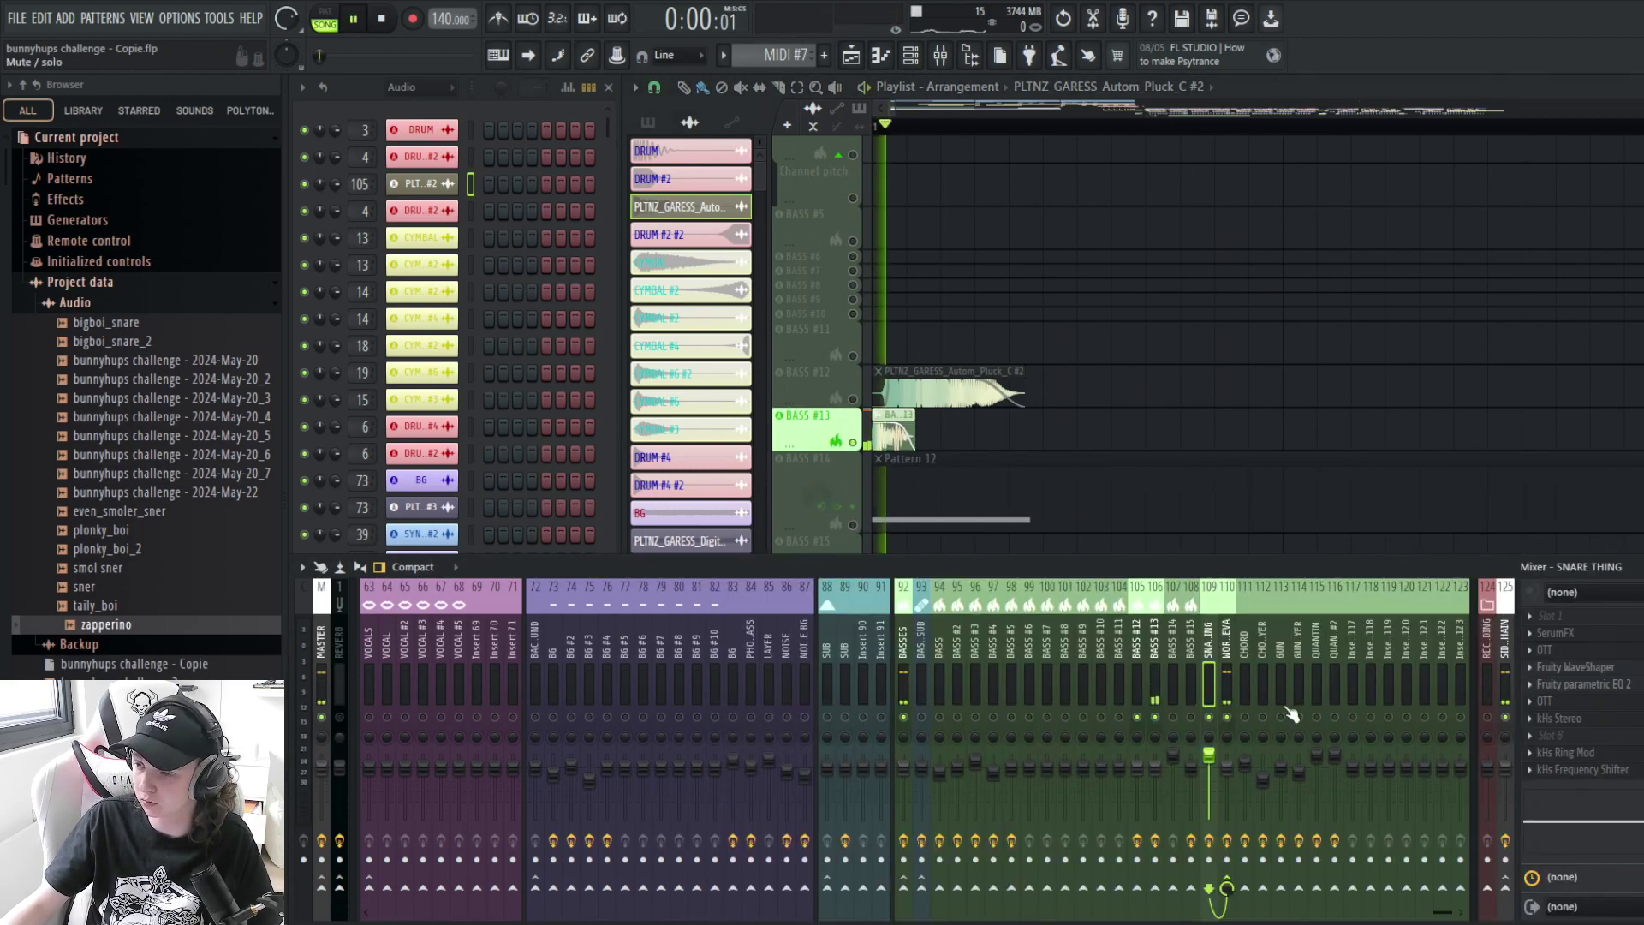
key("space")
double_click(893, 427)
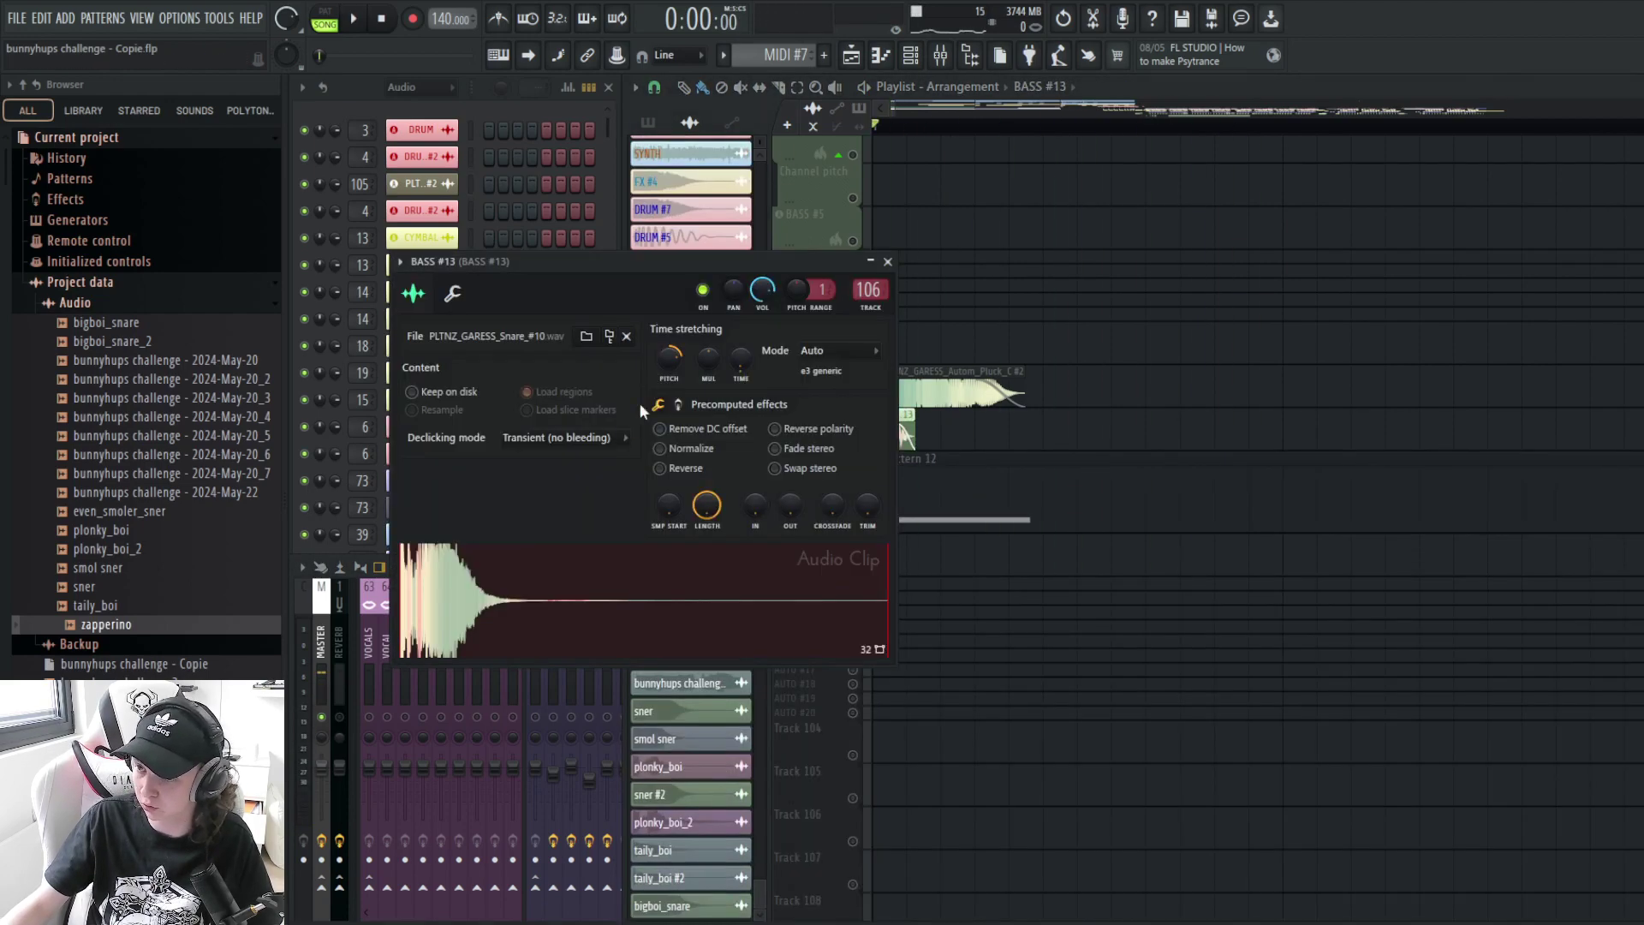
left_click(888, 264)
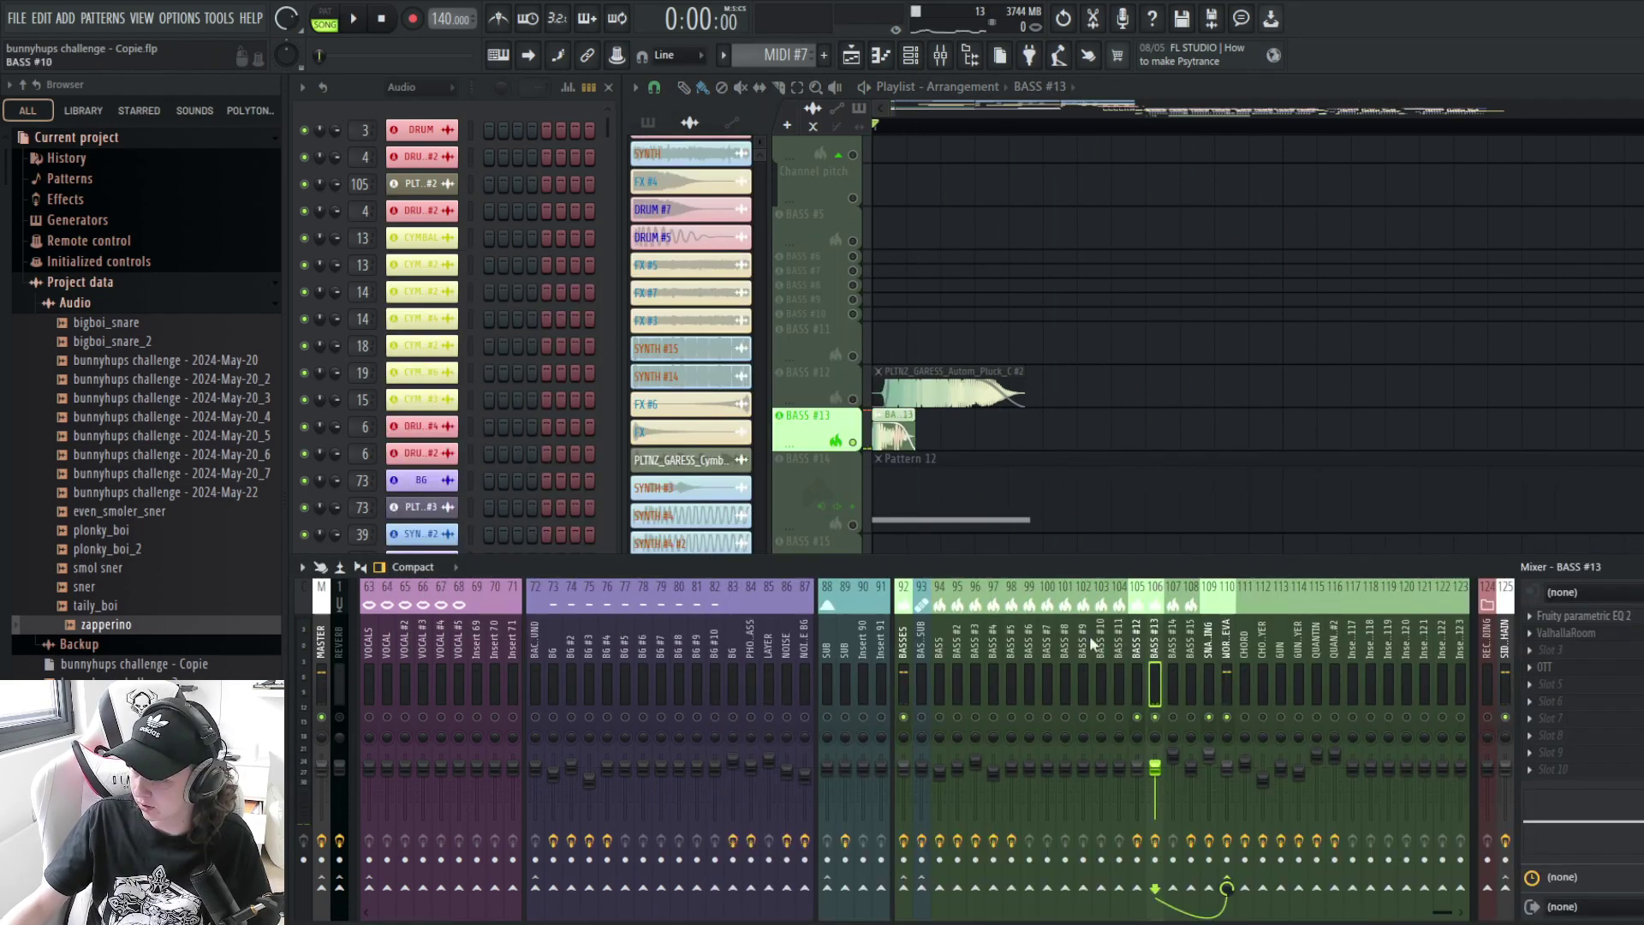
key("space")
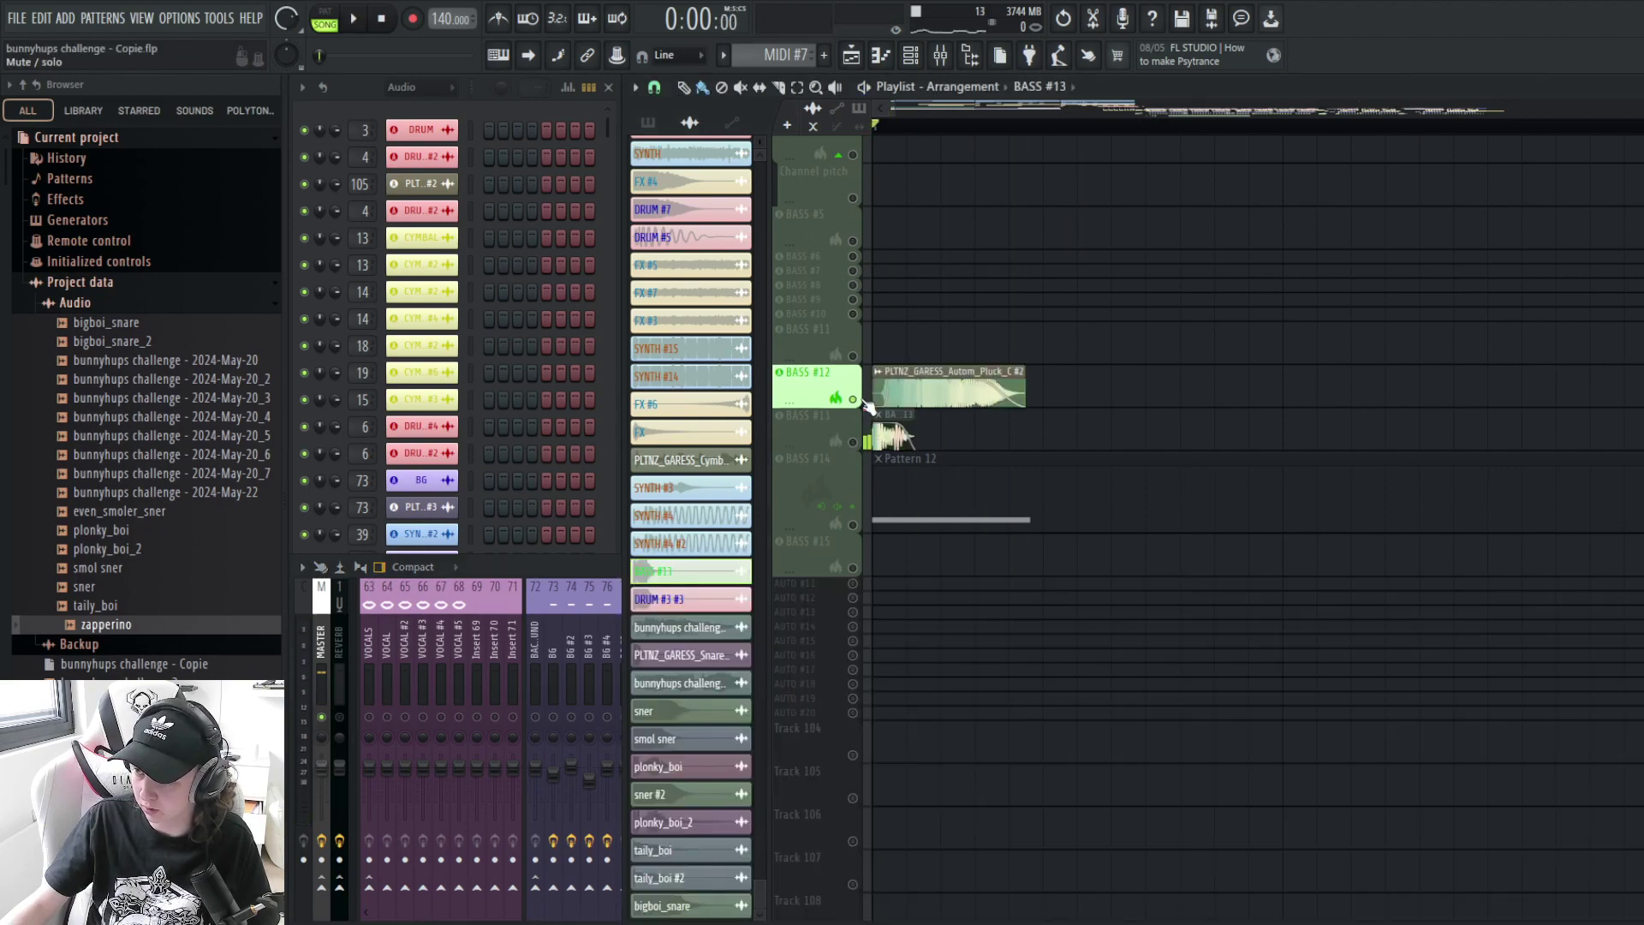
- Play the soloed BASS #12 clip and inspect its audio clip settings and Fruity parametric EQ 2 effect
key("space")
left_click(562, 569)
key("space")
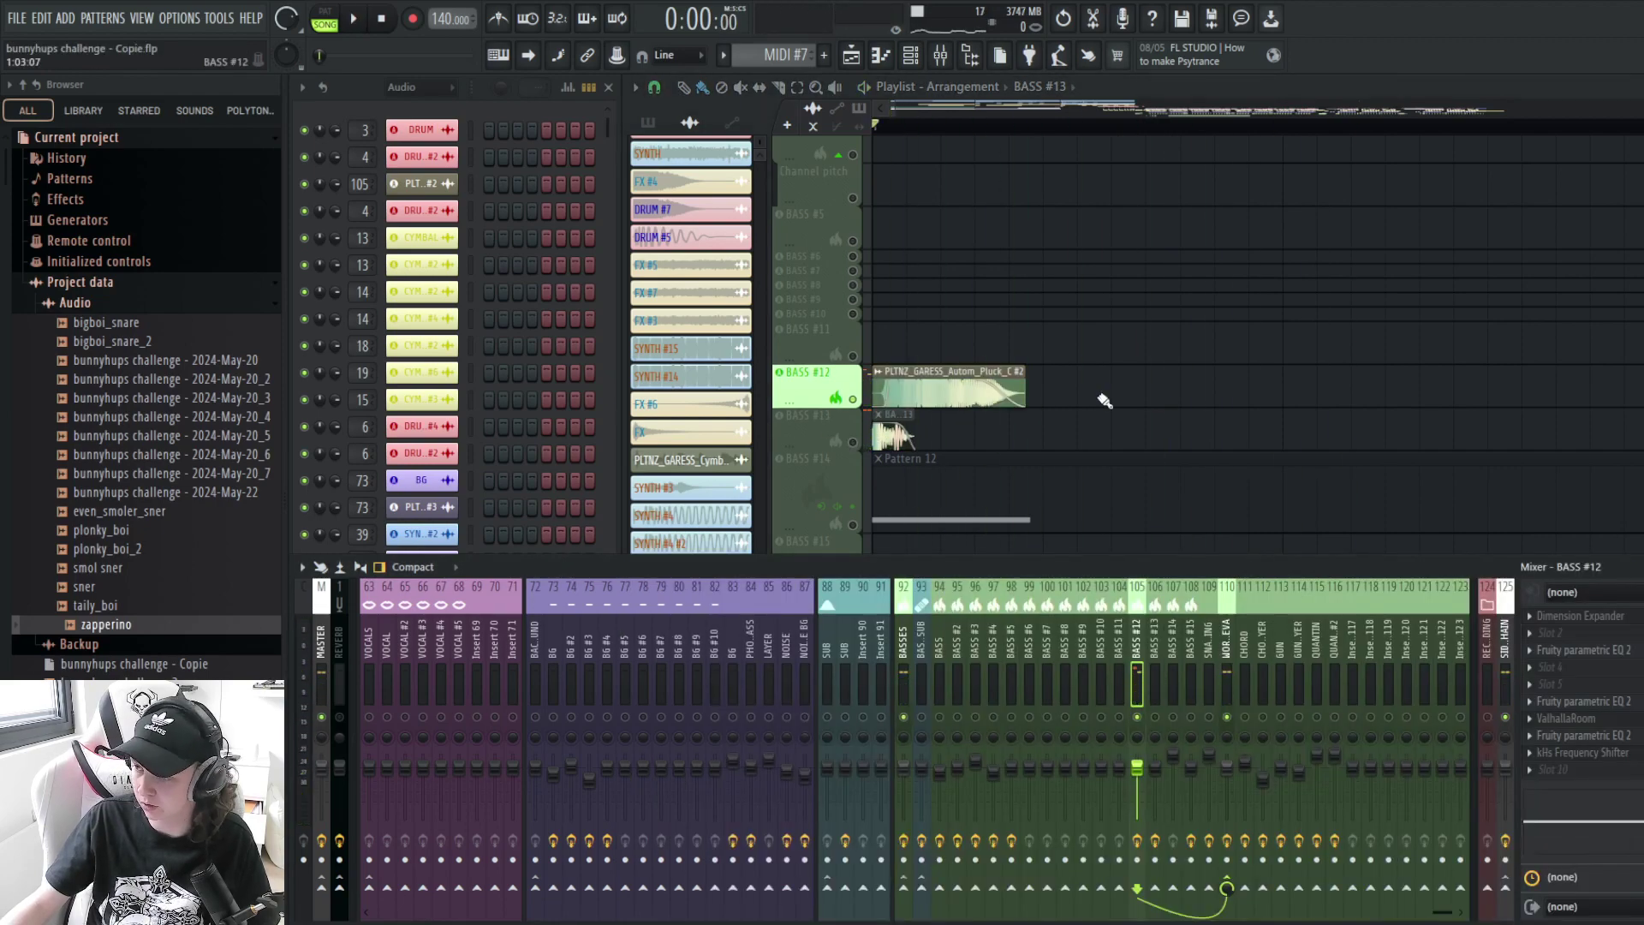
double_click(998, 385)
left_click(845, 220)
left_click(597, 564)
left_click(1610, 743)
left_click(1610, 743)
left_click(1609, 742)
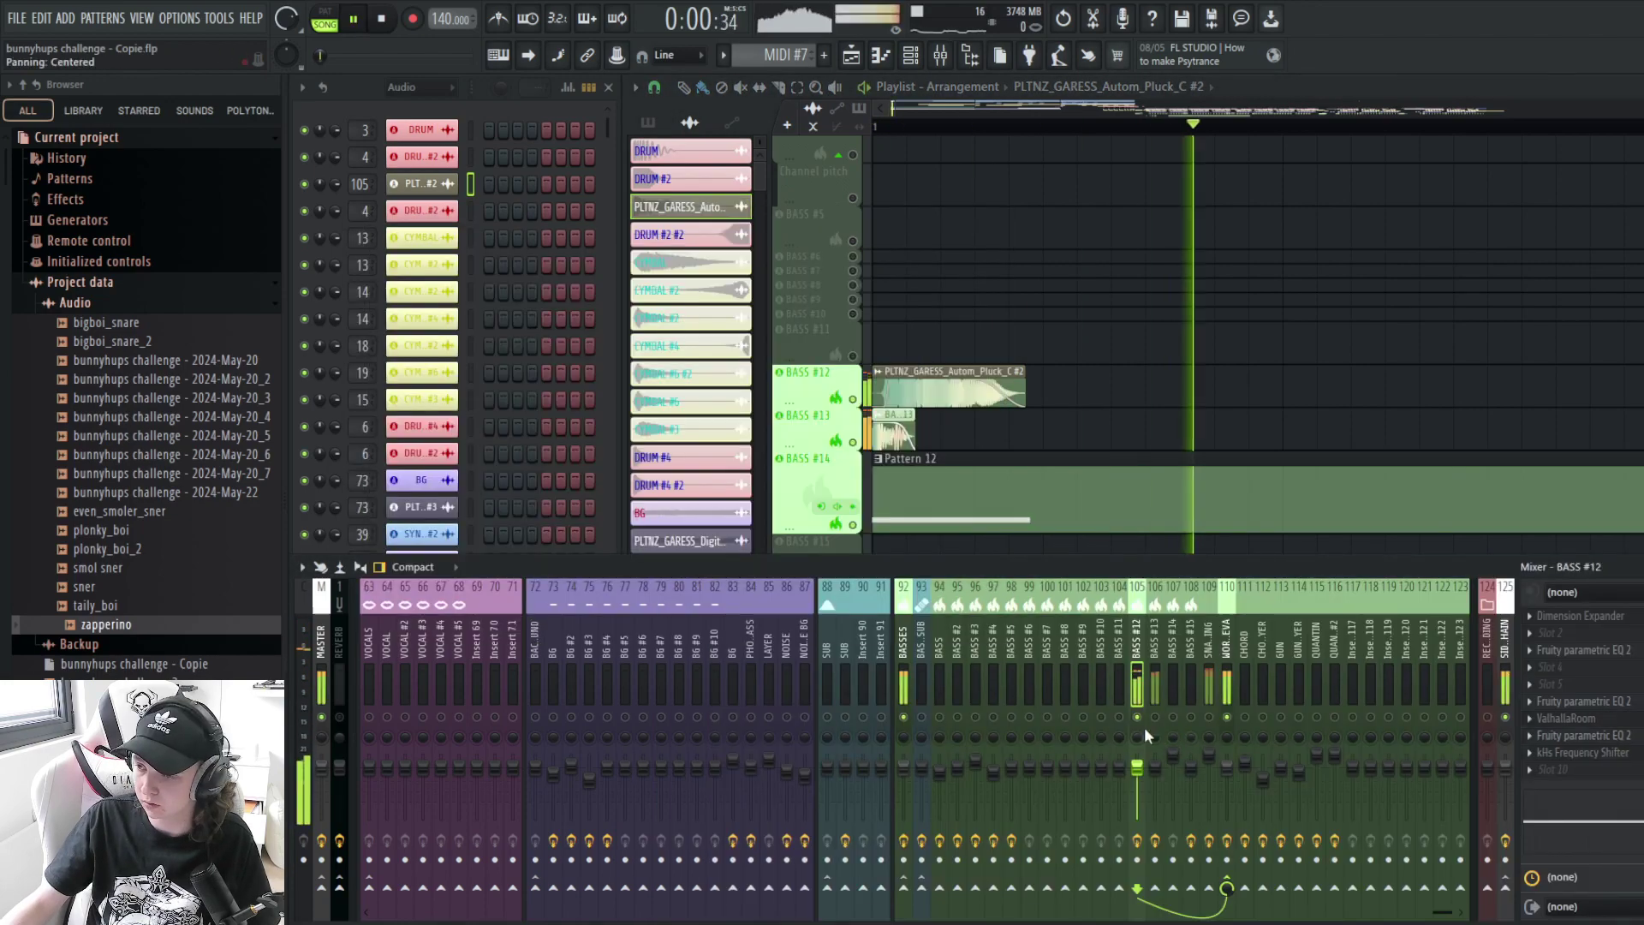
- Toggle the BASS #13 and SNARE THING mixer tracks and replay the layered snare clips from bar 1
key("space")
left_click(1155, 716)
left_click(1210, 717)
key("space")
key("space")
scroll(918, 467, "down", 2)
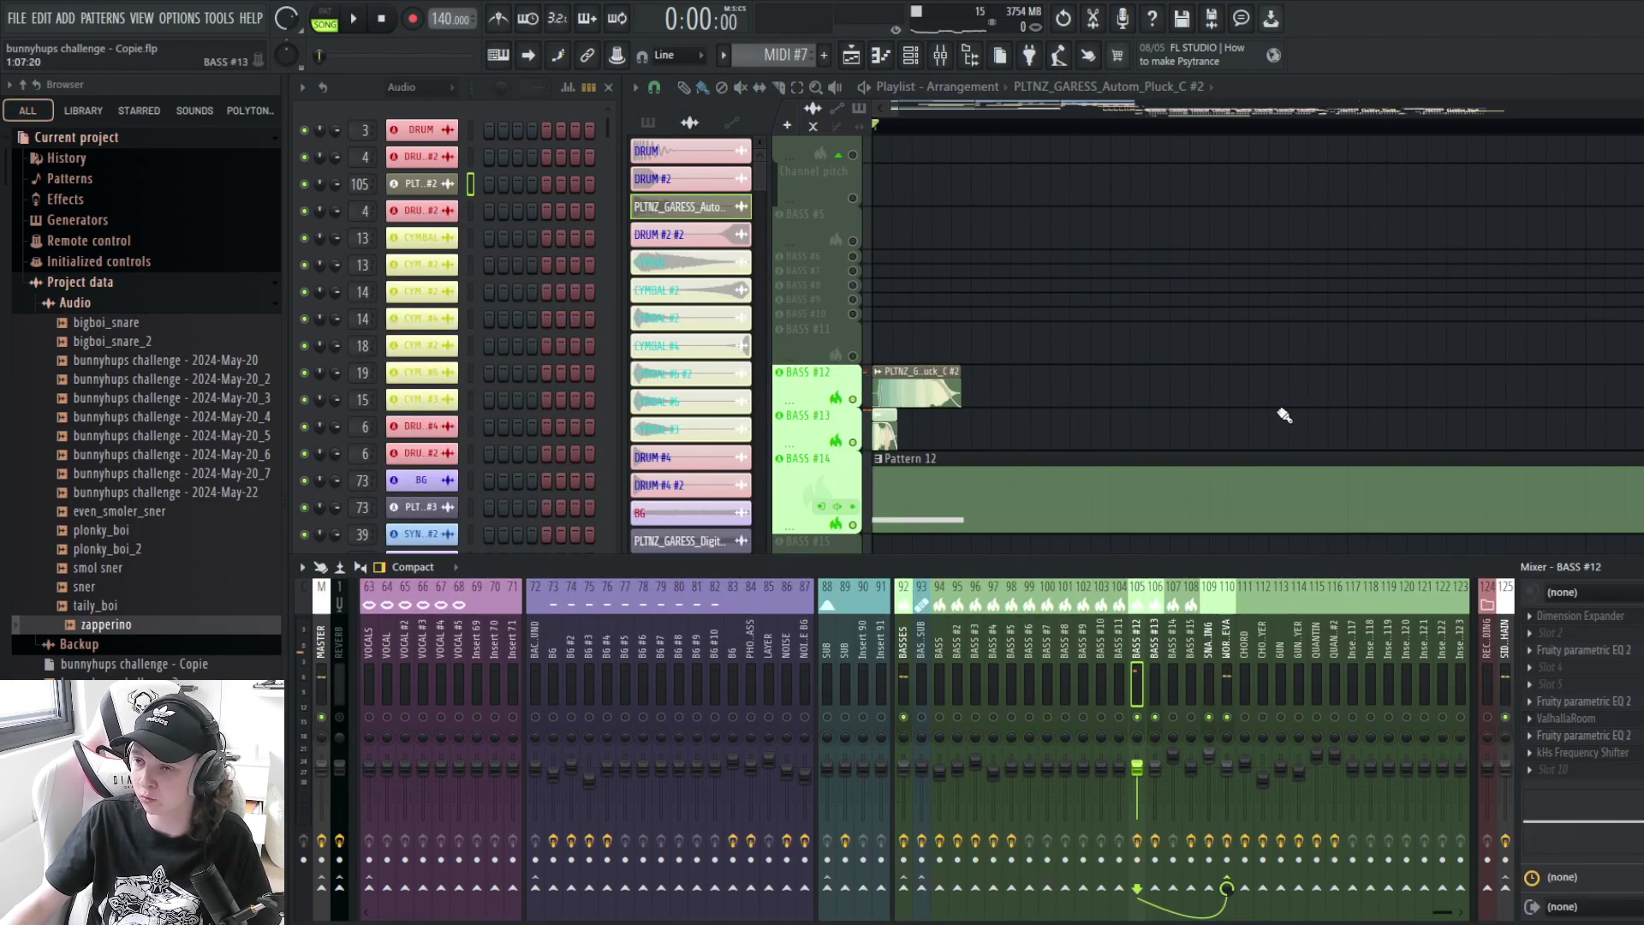
scroll(1285, 416, "down", 1)
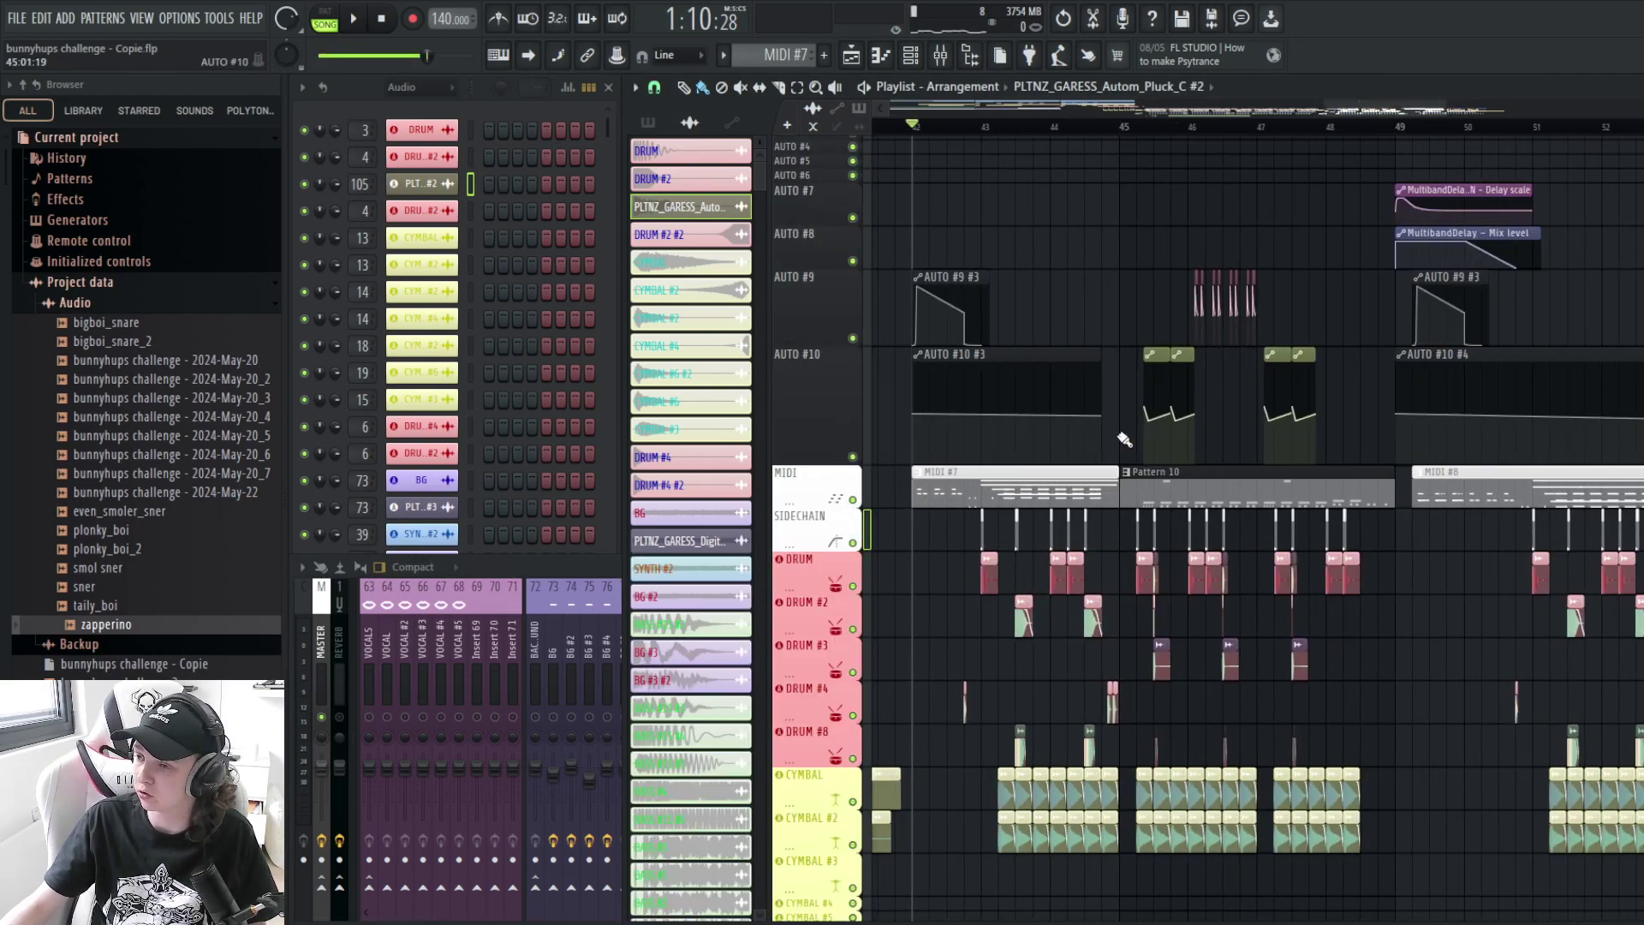
- Play the full arrangement from bar 45 with Pattern 10 and bring the BG layers into view
left_click(1101, 115)
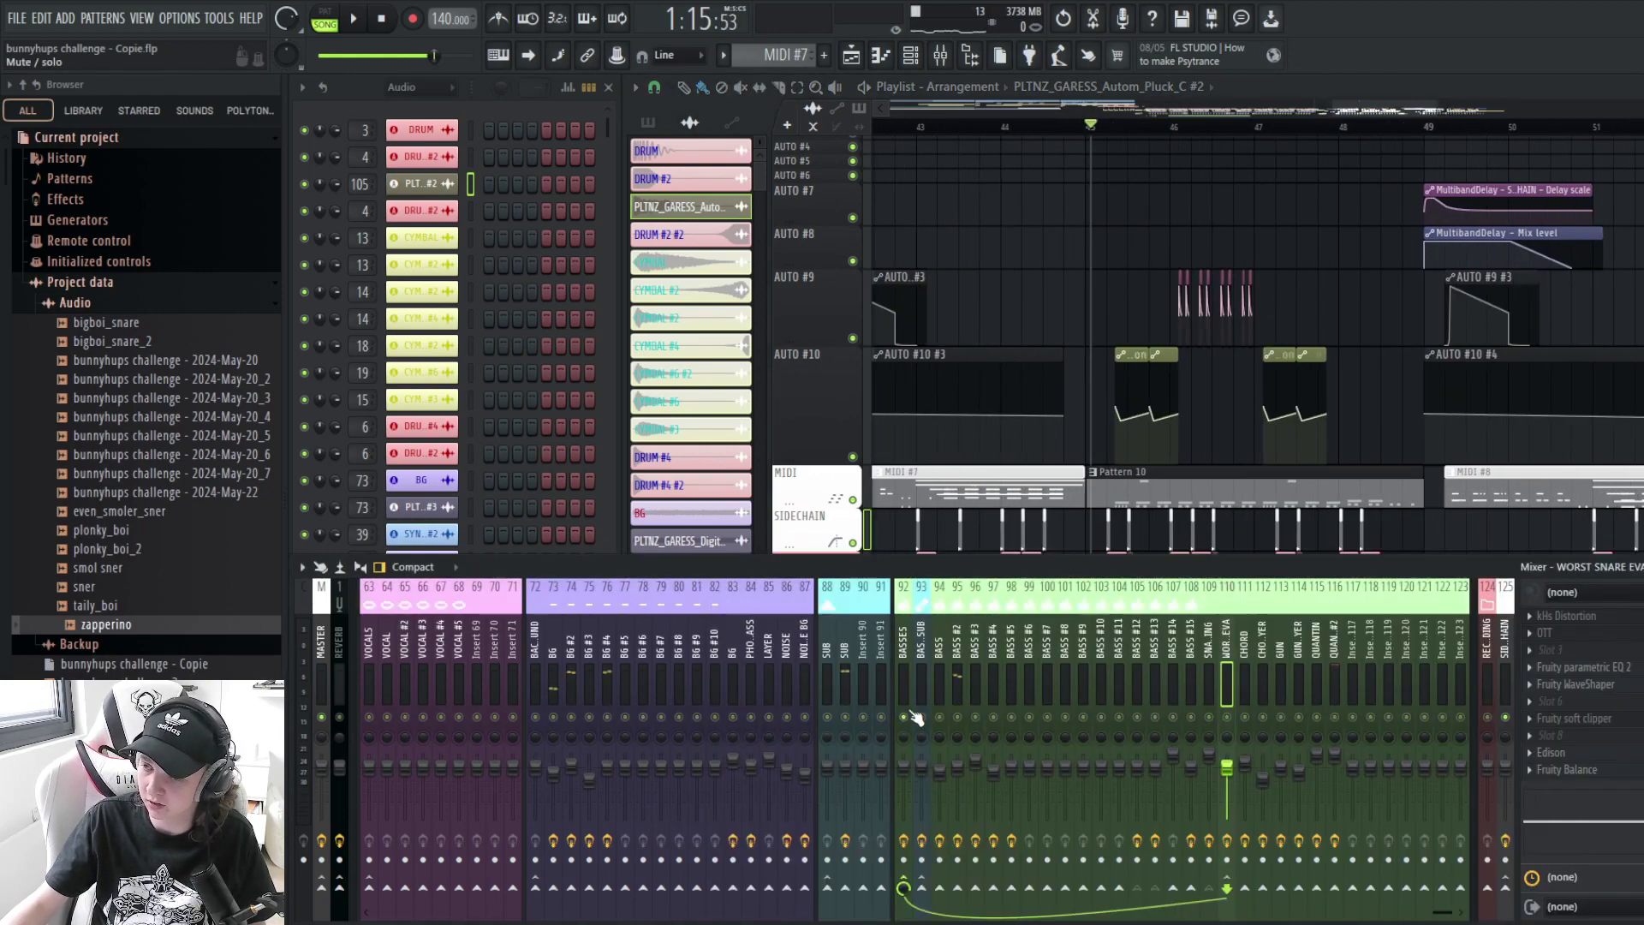
left_click(1067, 493)
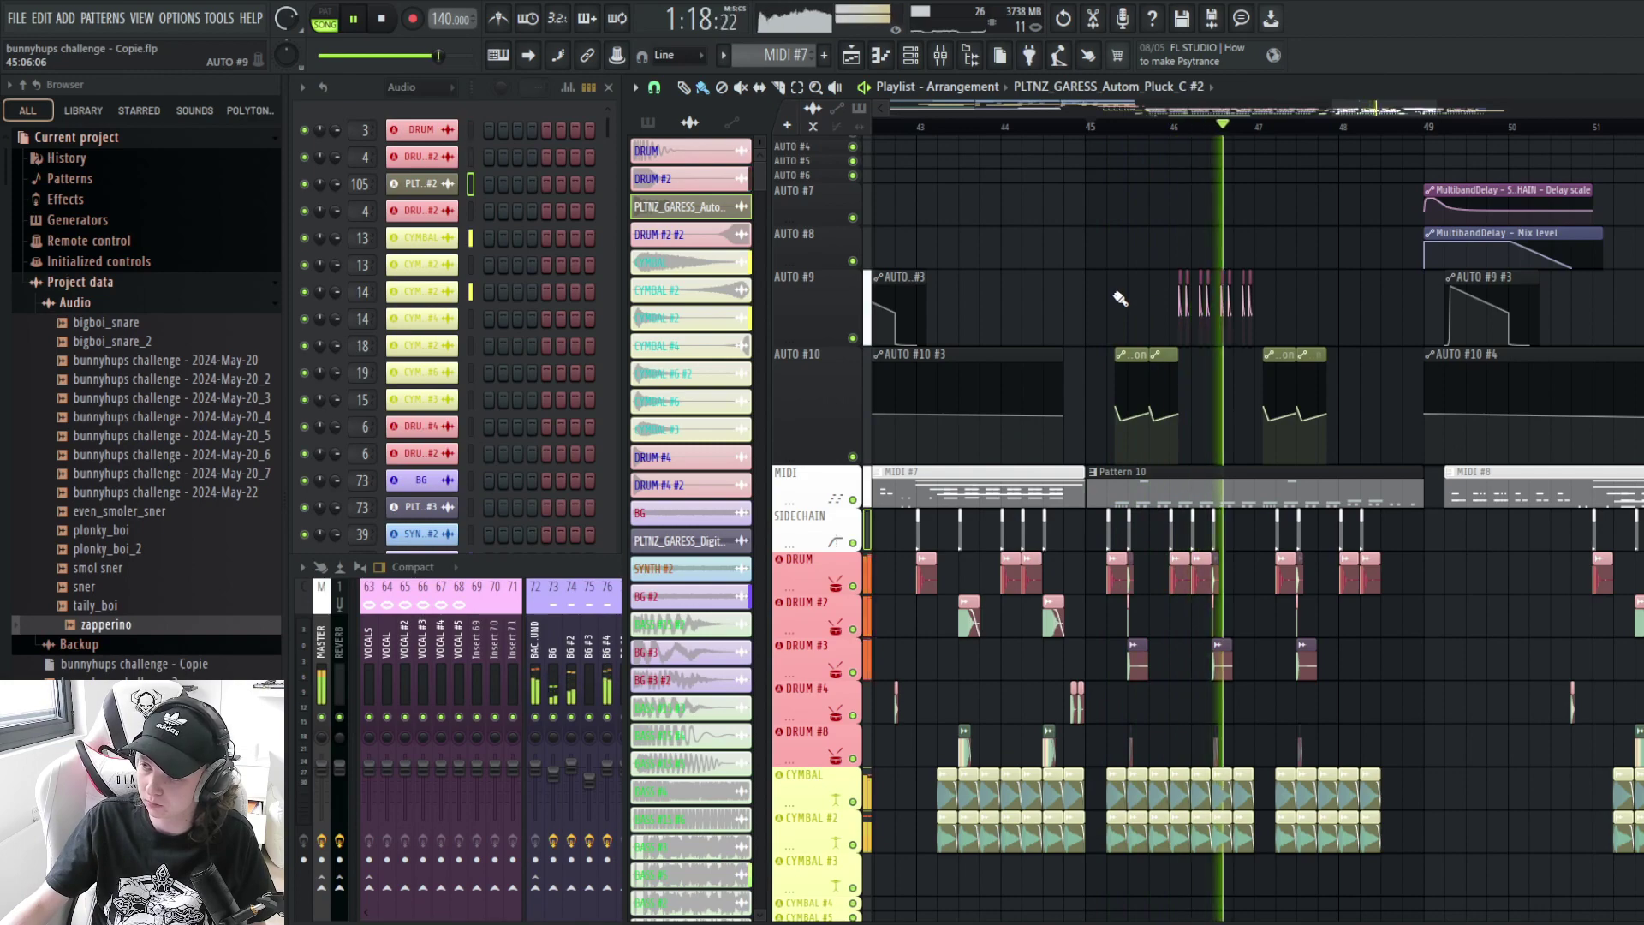
key("space")
scroll(1172, 509, "down", 6)
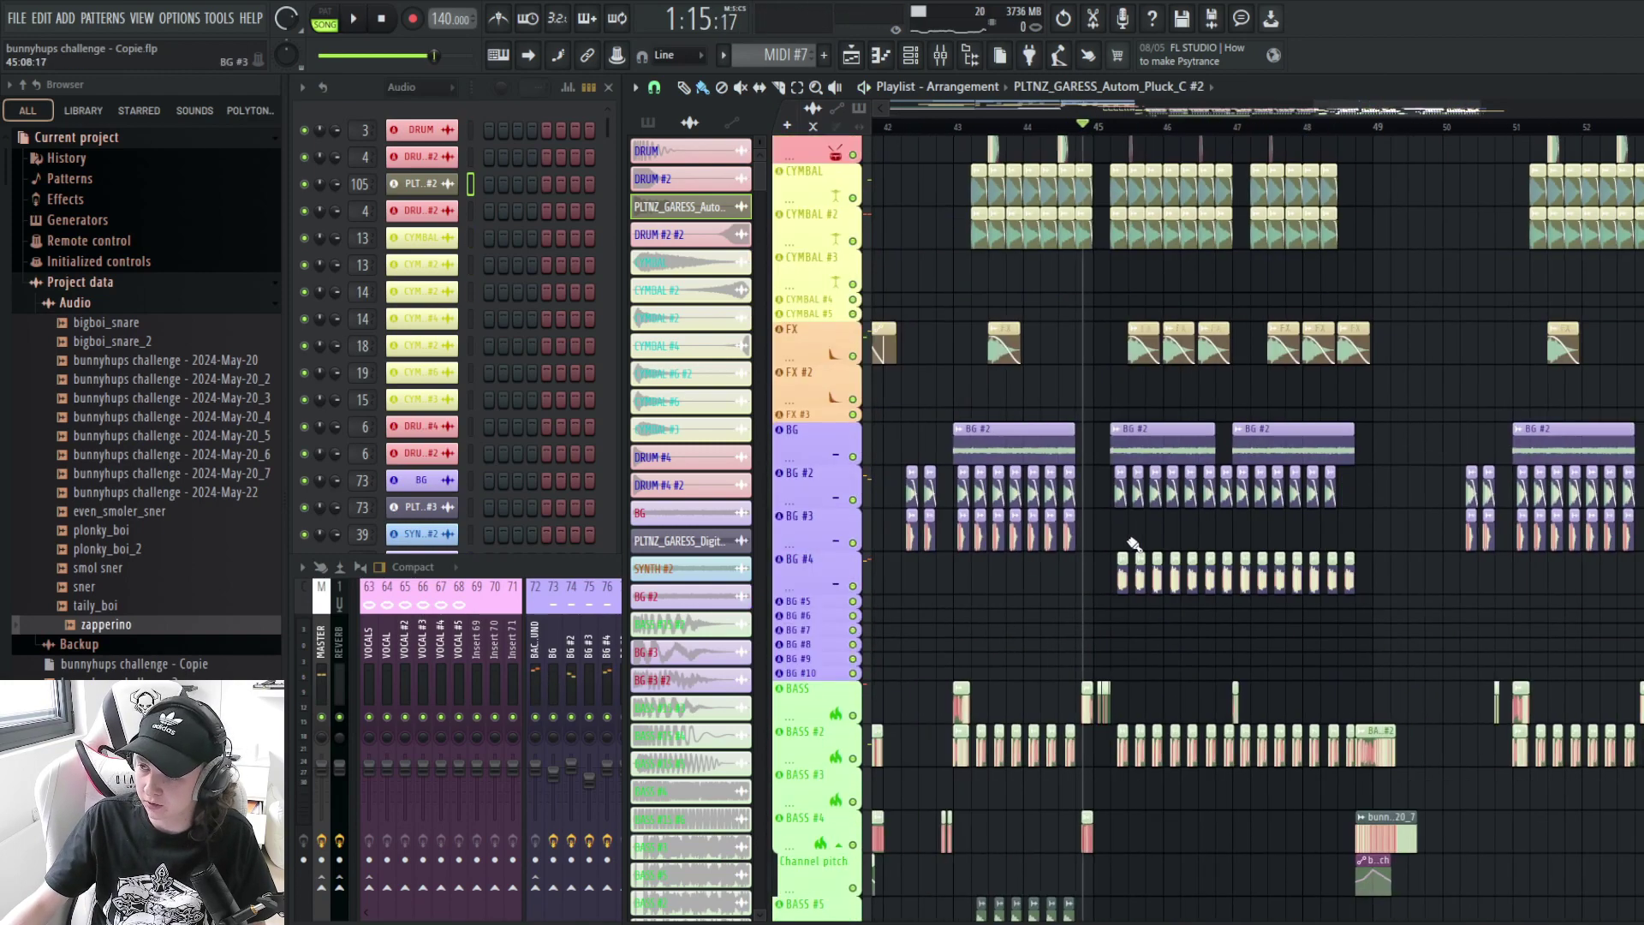
- Play the Pattern 10 section from bar 45 and inspect the kHs Frequency Shifter effect on the QUANTIN #2 mixer track
scroll(1132, 551, "down", 2)
left_click(1116, 126)
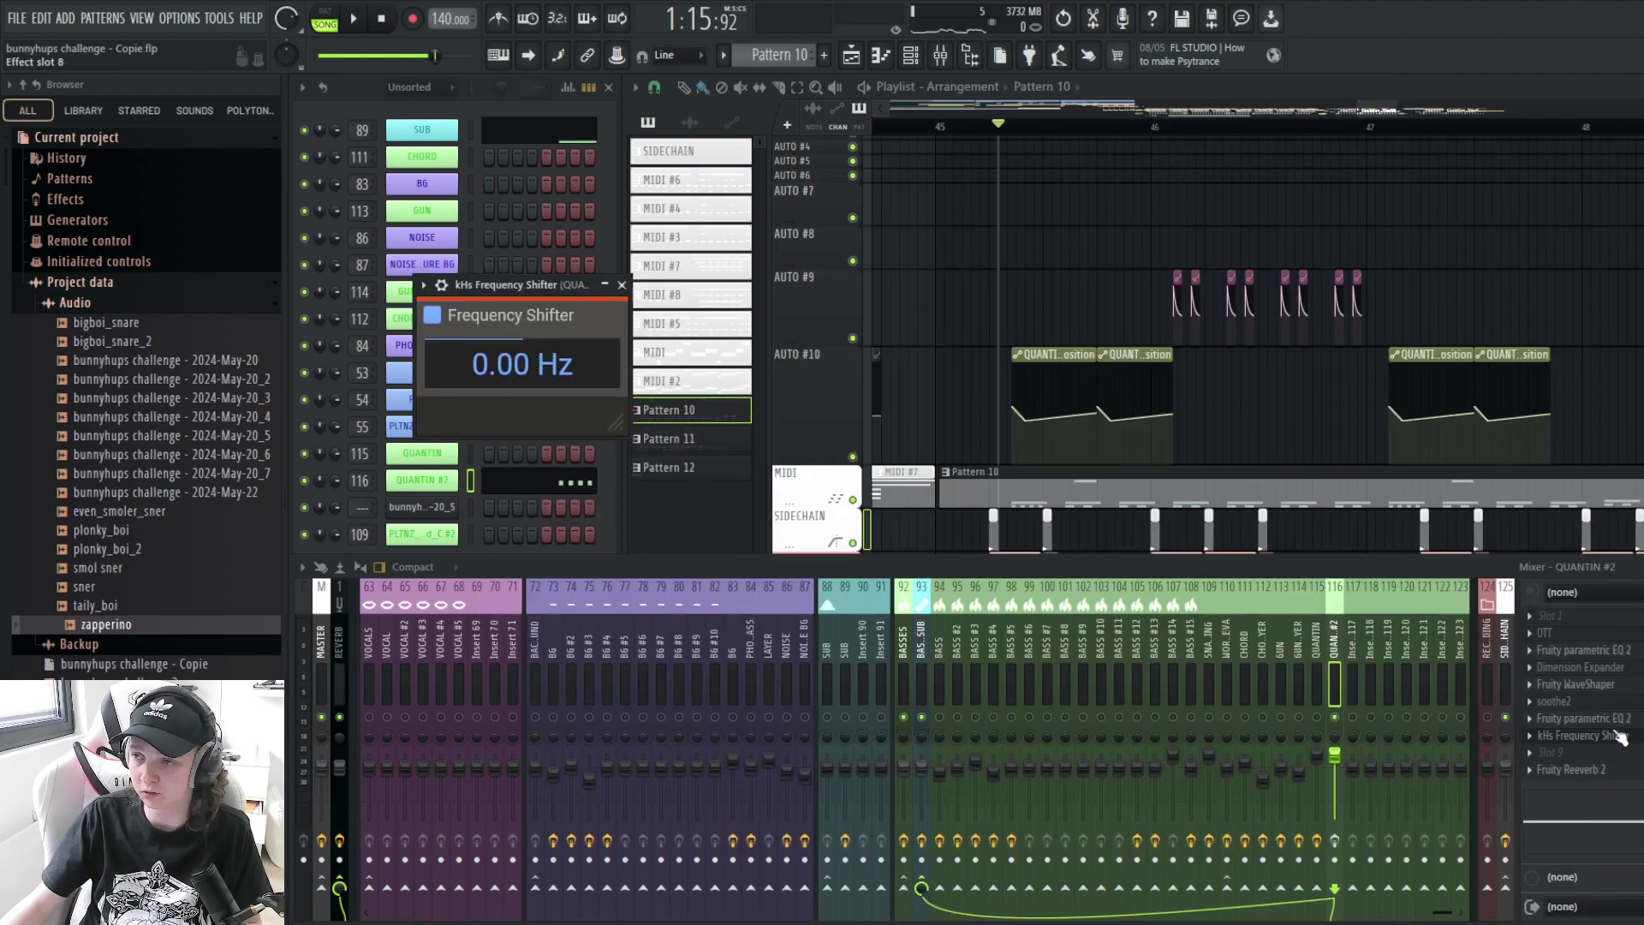
left_click(1166, 128)
scroll(1185, 178, "up", 3)
left_click(553, 564)
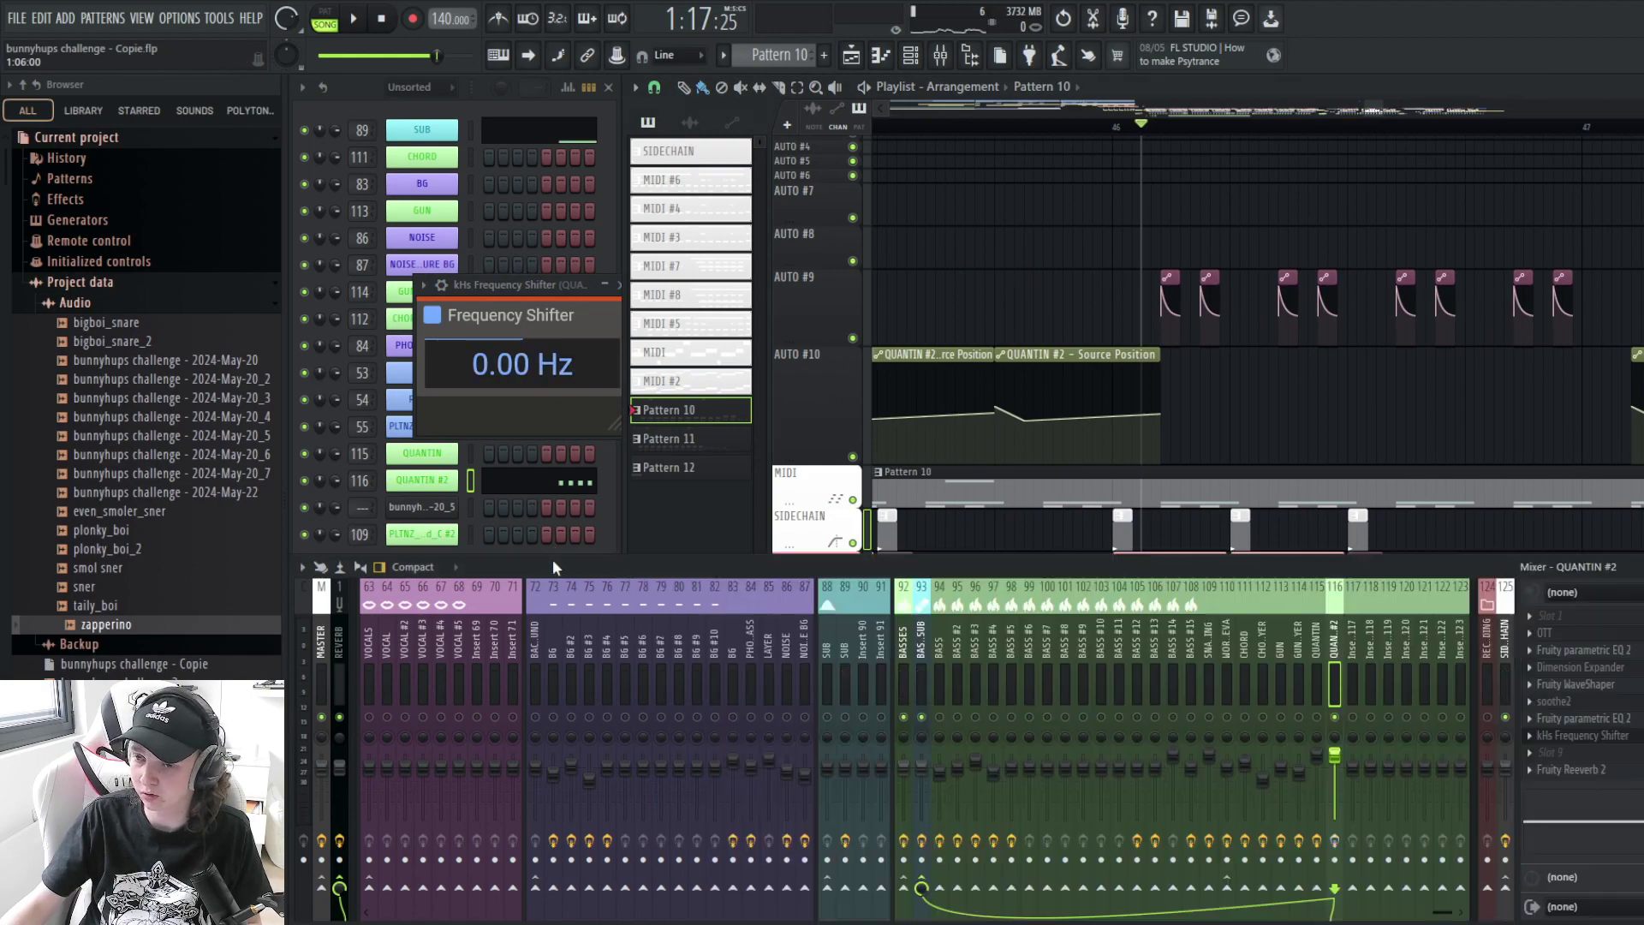
- Examine the AUTO #9 automation clips at bar 46 and play that section
scroll(1232, 357, "down", 3)
scroll(1123, 304, "up", 2)
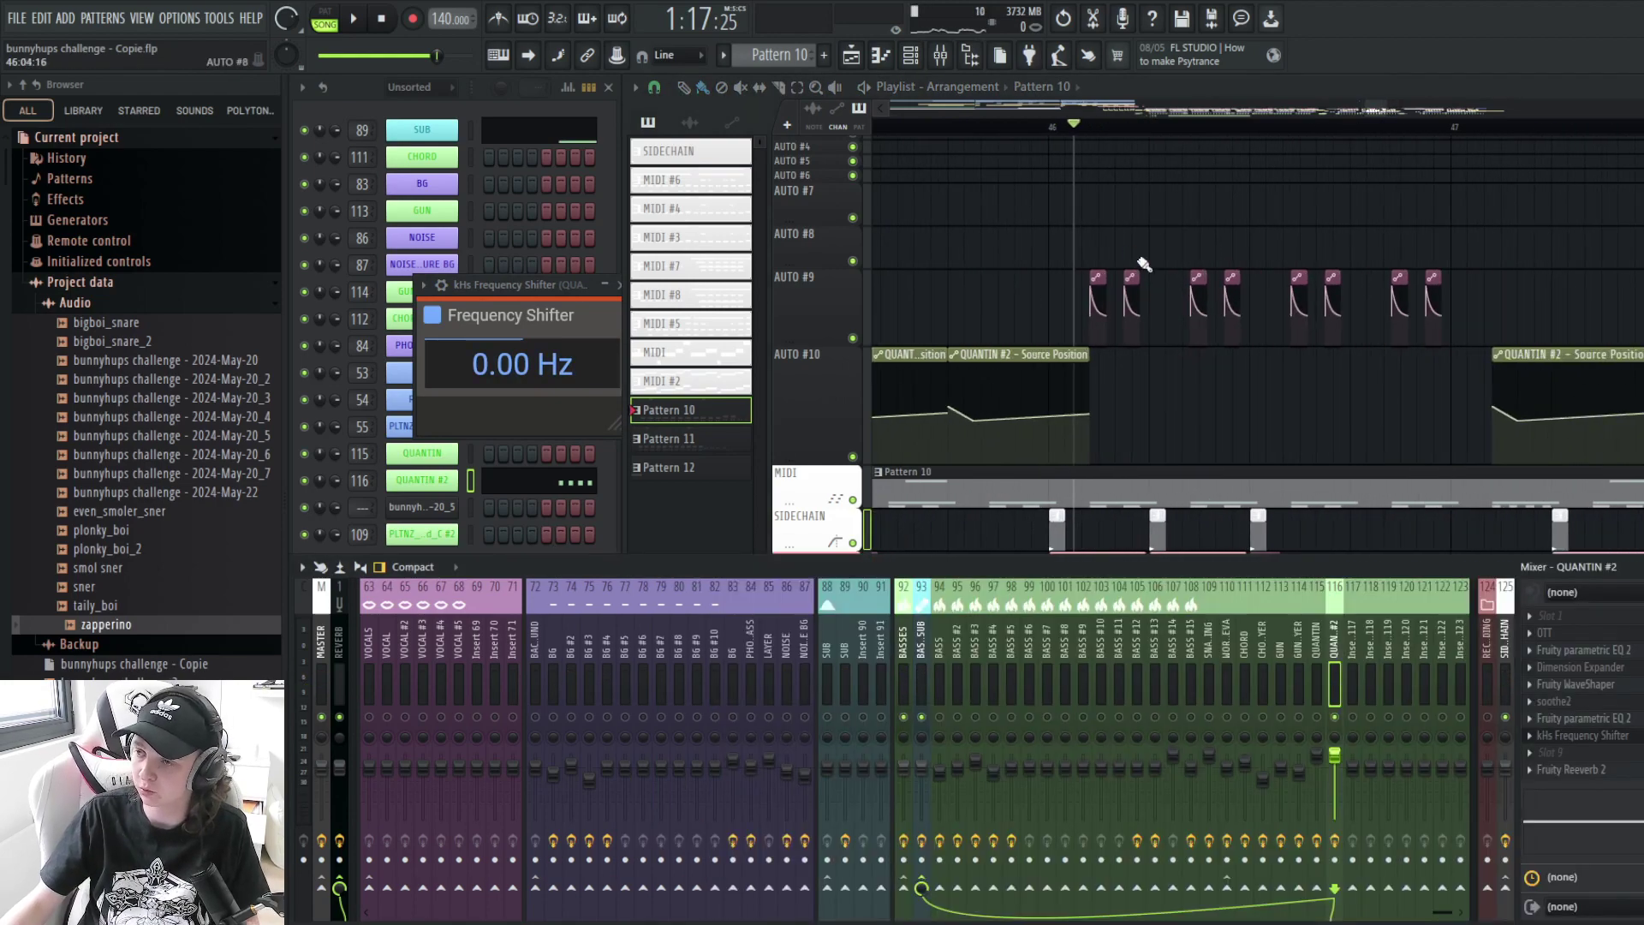
scroll(1120, 251, "up", 1)
key("space")
key("space")
- Solo the DRUM, DRUM #2 and DRUM #3 tracks and play their layered snare hit after bar 45
scroll(1189, 331, "down", 3)
scroll(1174, 322, "down", 2)
scroll(1139, 343, "down", 2)
right_click(1070, 507)
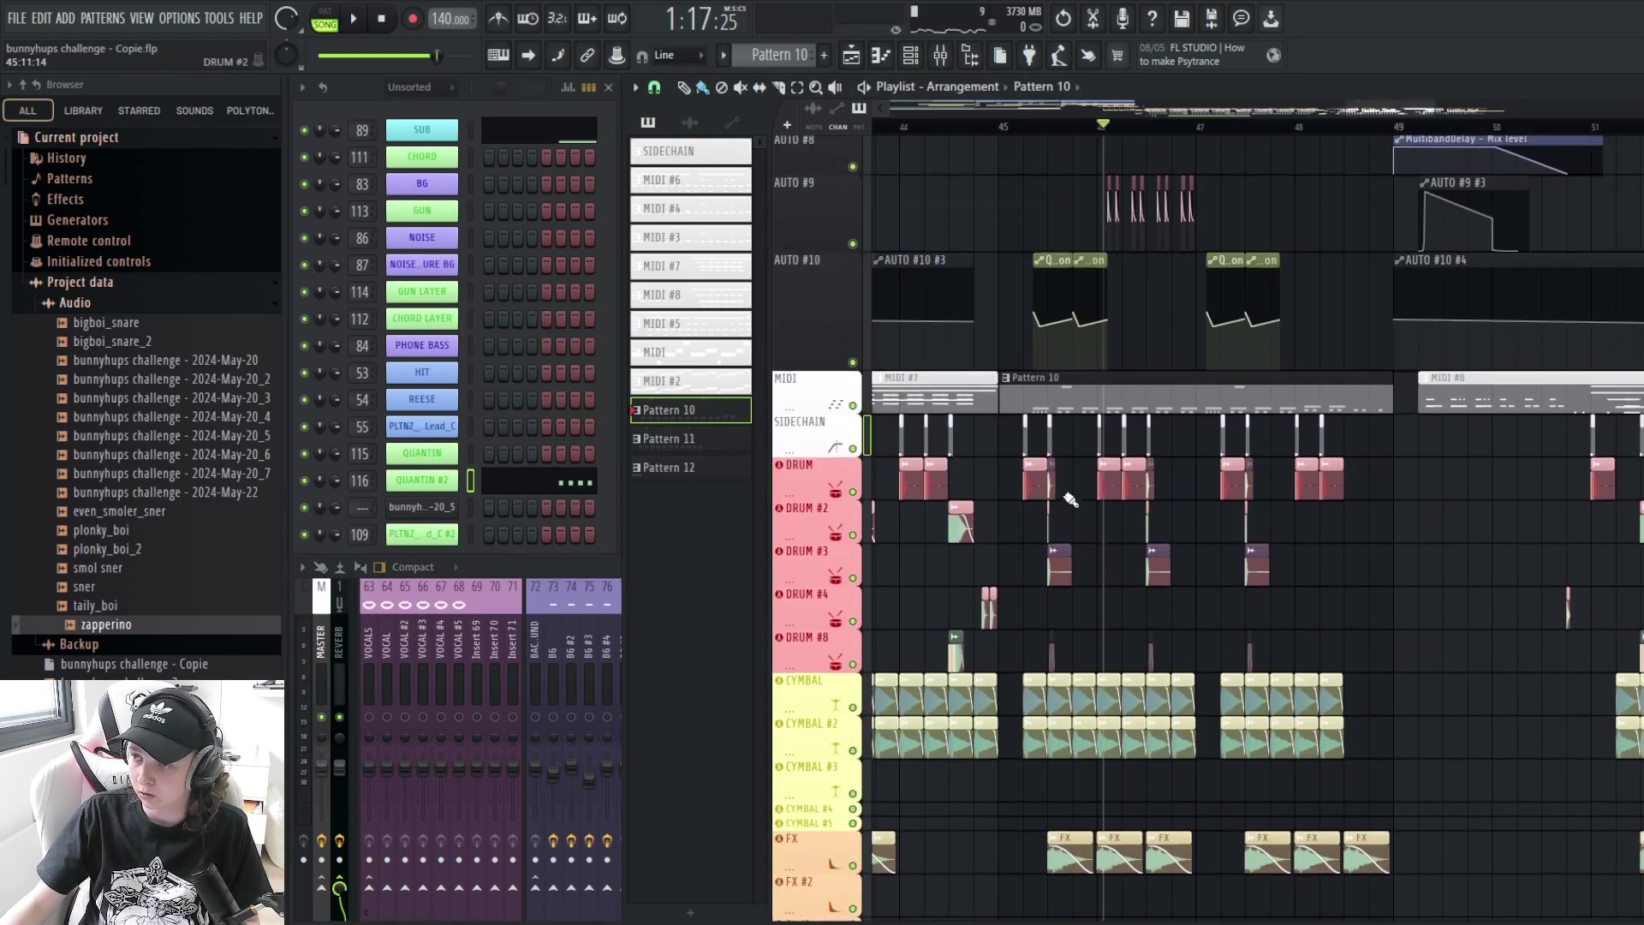
scroll(1041, 505, "up", 4)
left_click(1089, 127)
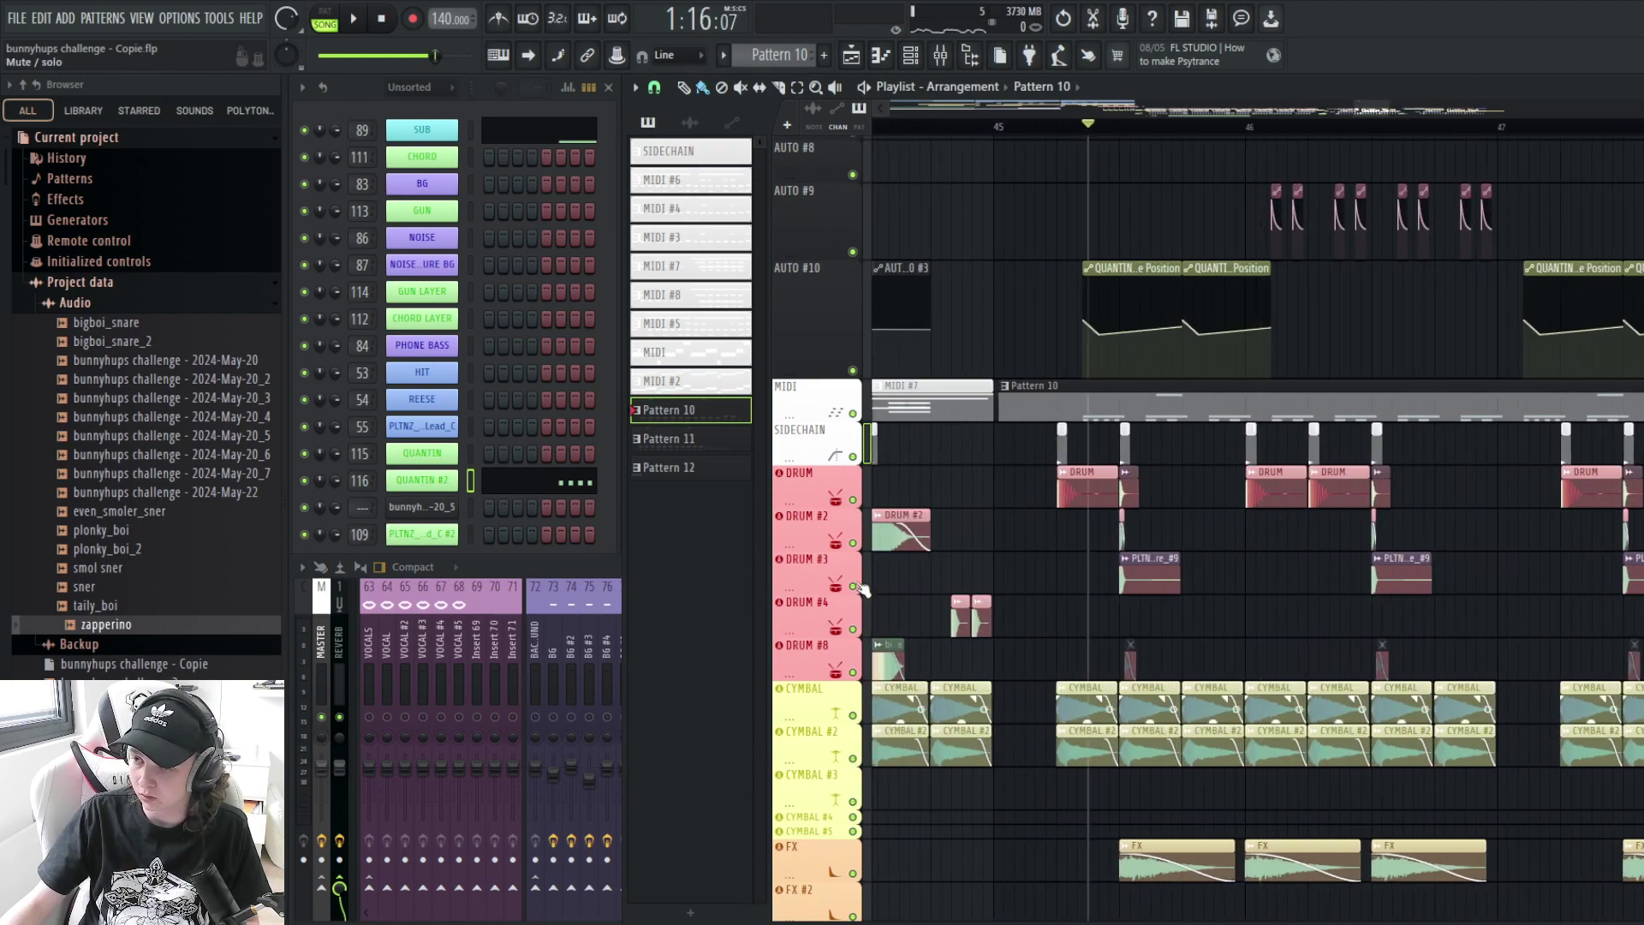
right_click(854, 500)
key("space")
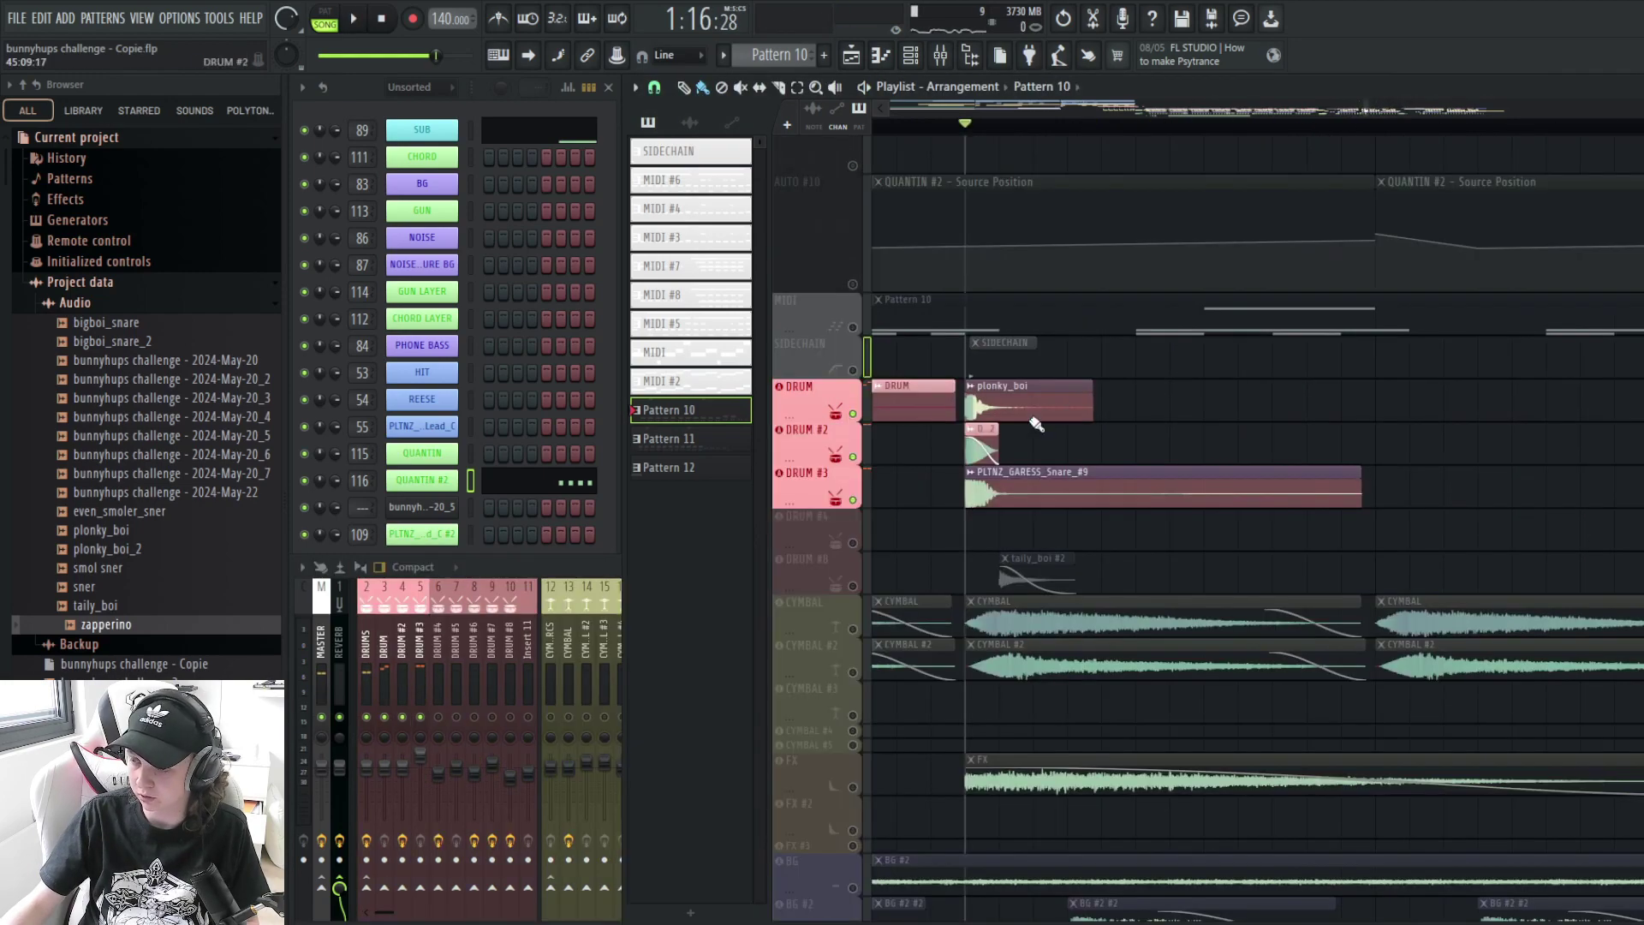
- Inspect the plonky_boi snare clip and the audio clip settings of the DRUM #2 clap layer
left_click(1035, 409)
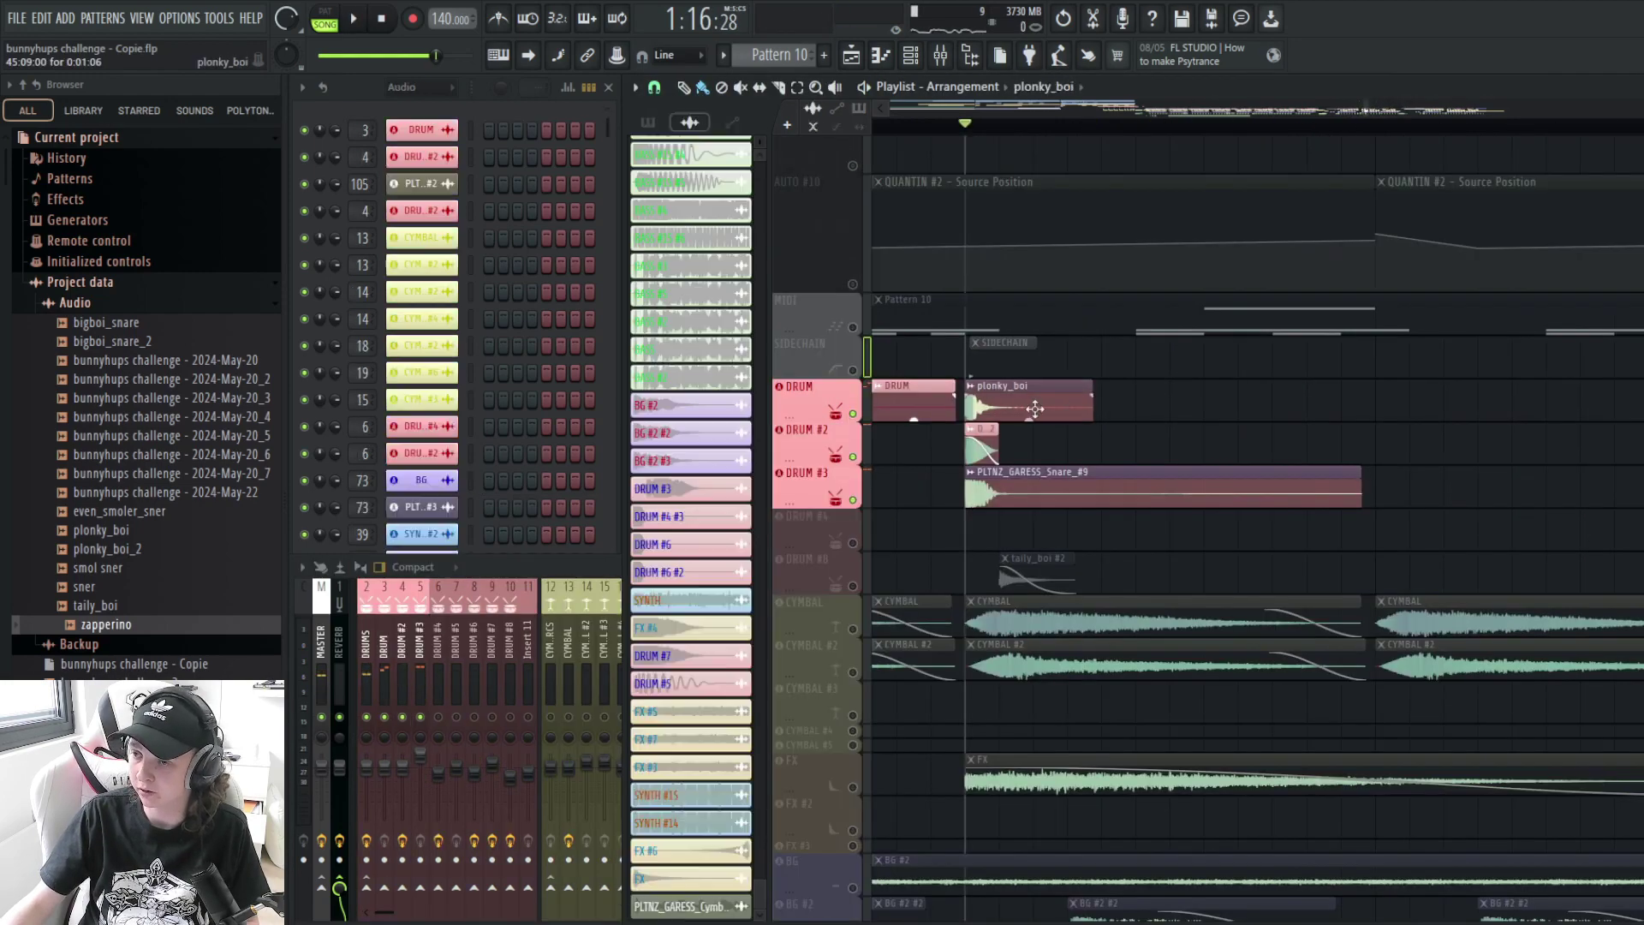
double_click(1035, 409)
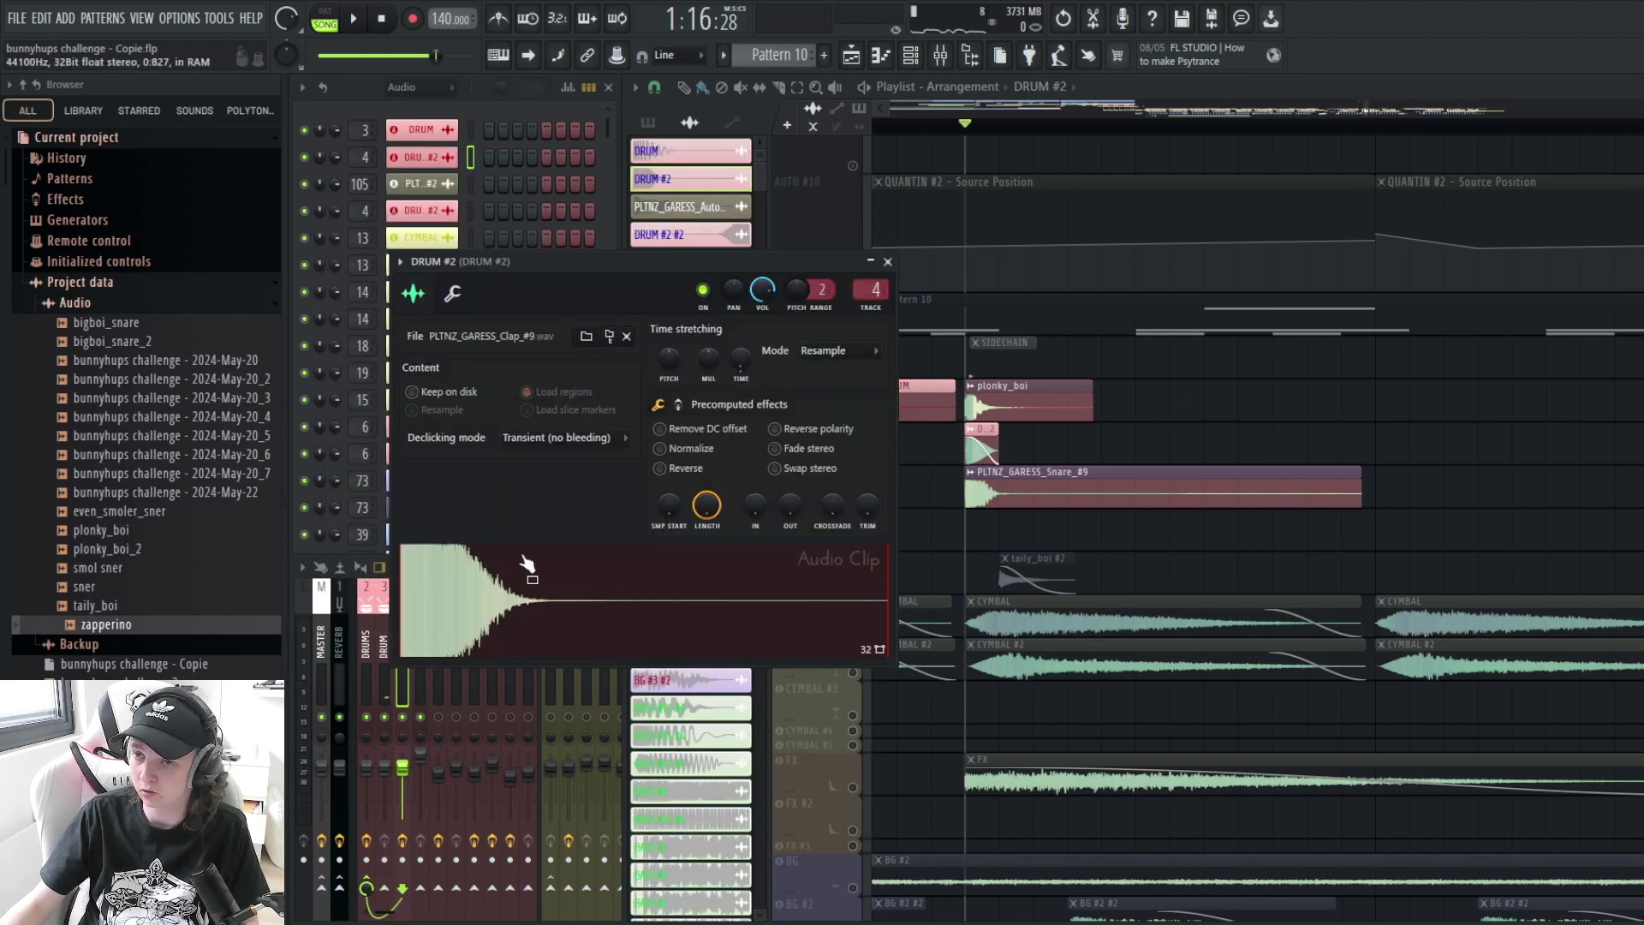
scroll(1097, 422, "down", 1)
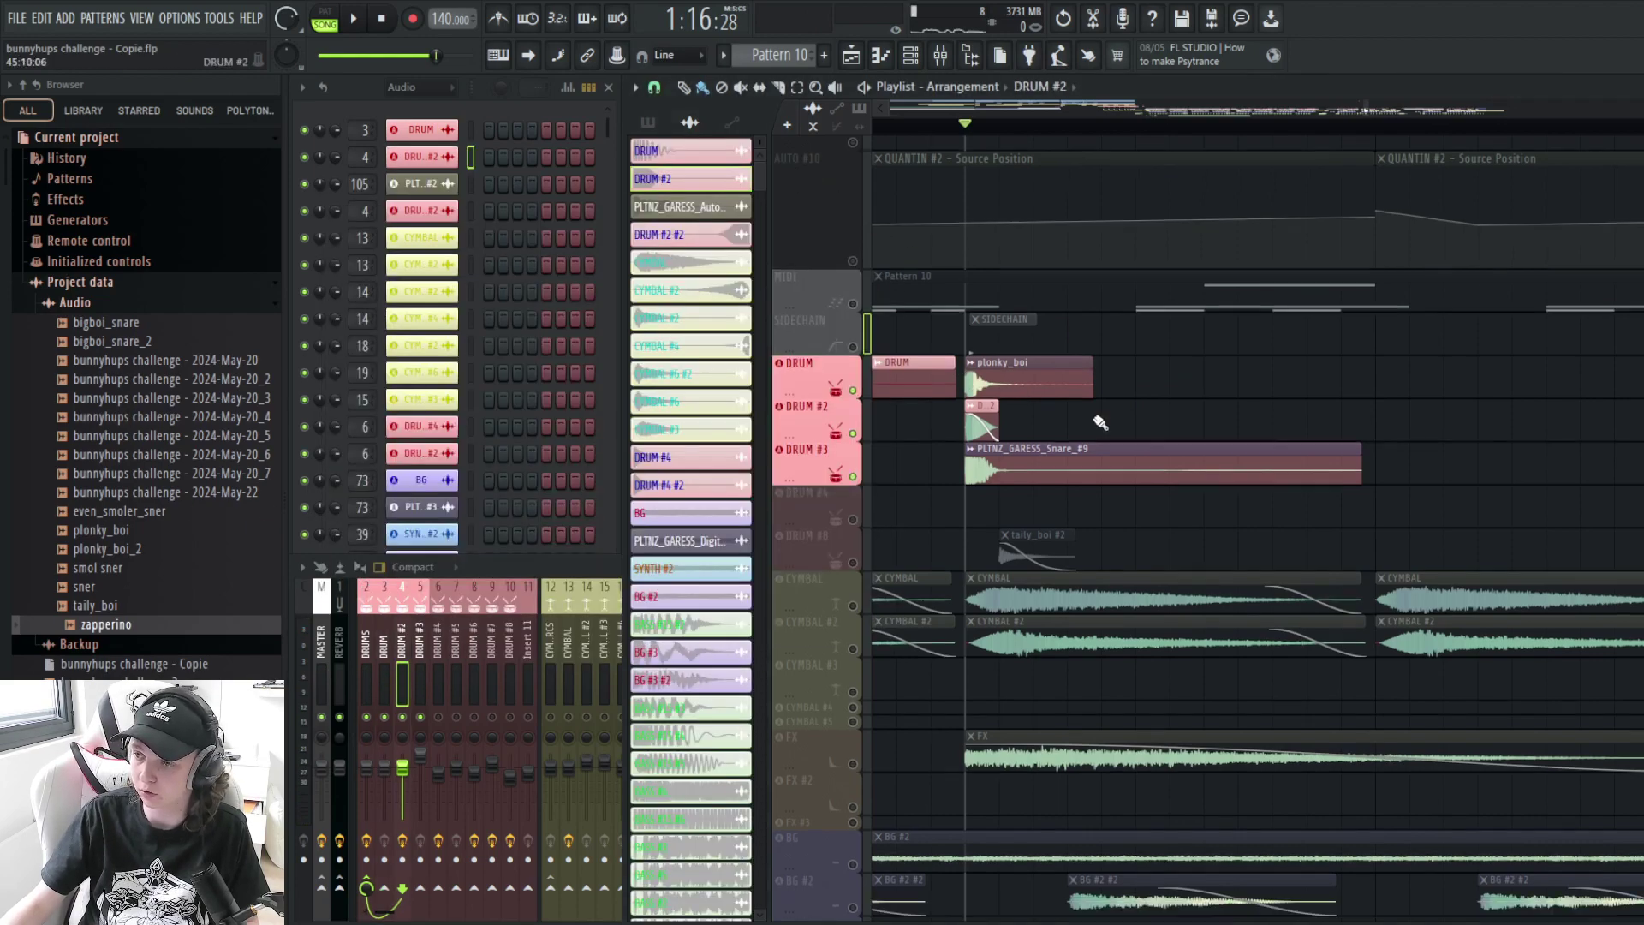
scroll(1190, 461, "down", 6)
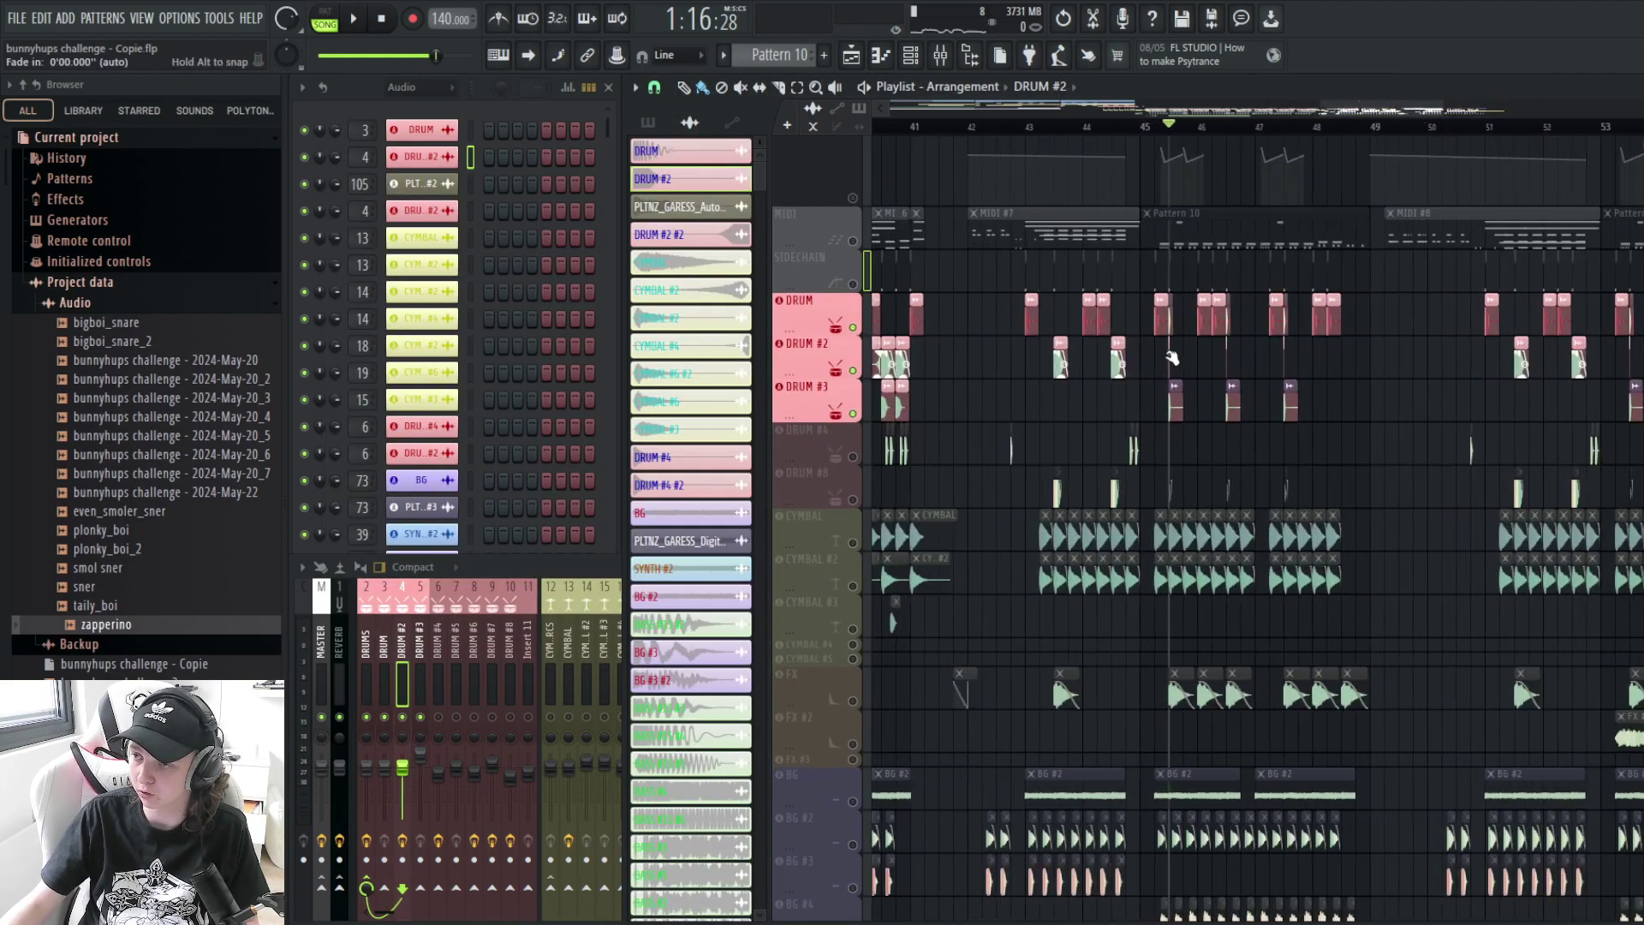
- Play the soloed PLTNZ_GARESS_Snare_#9 clip and inspect its audio clip settings and precomputed effects
scroll(1173, 359, "up", 4)
key("space")
double_click(1182, 397)
key("space")
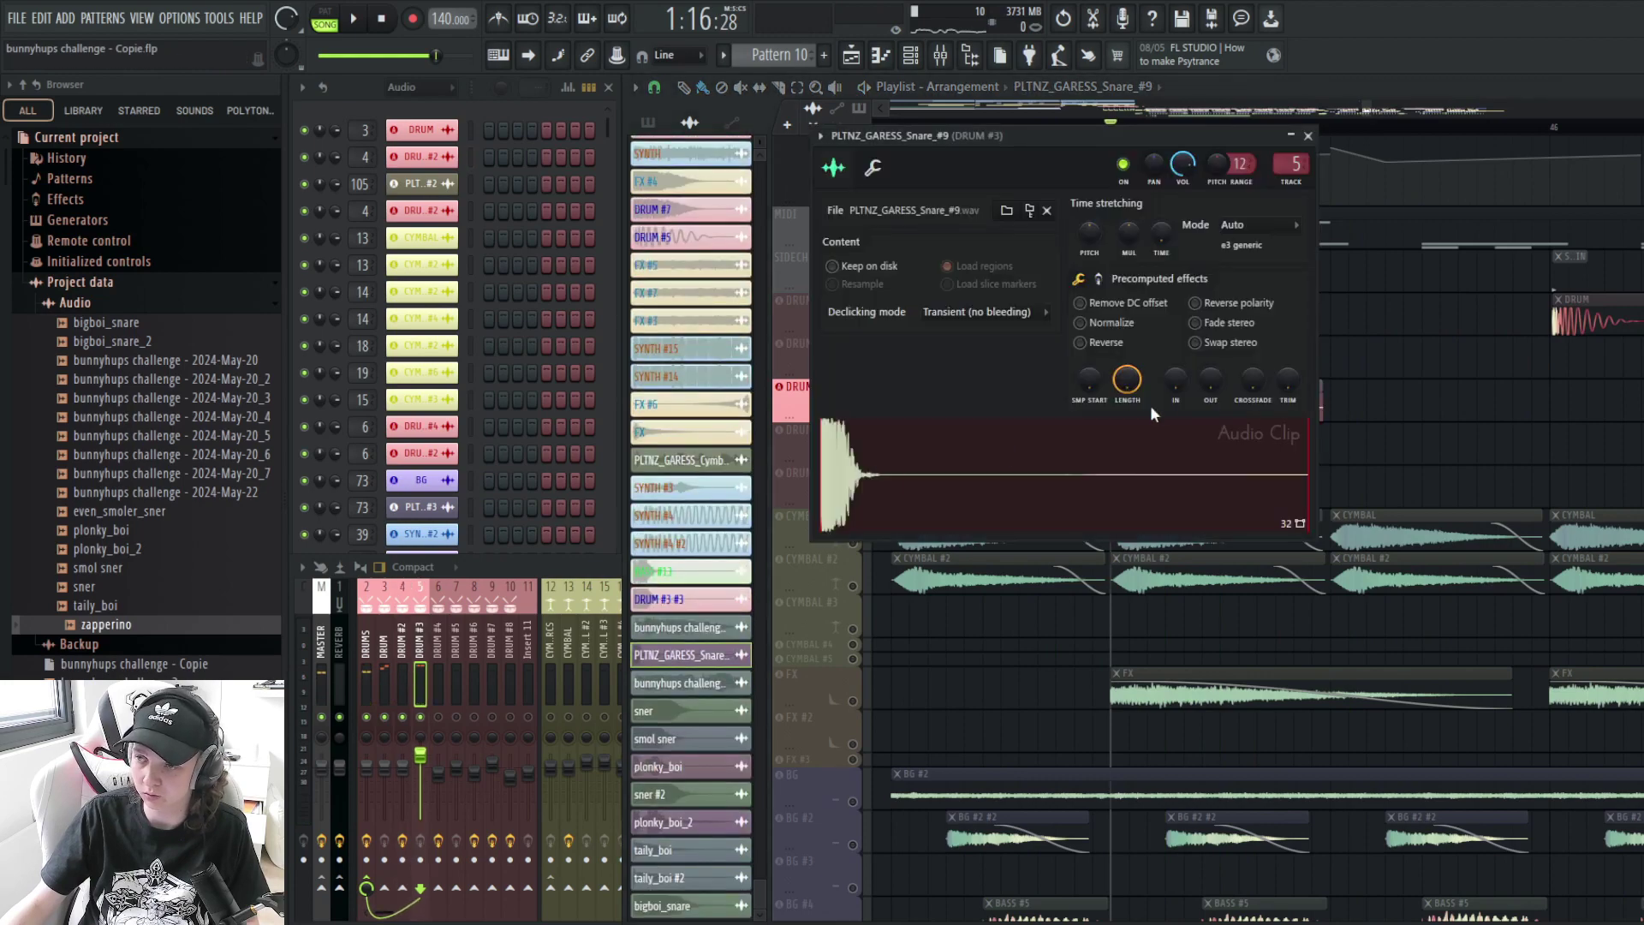
left_click(873, 169)
left_click(833, 168)
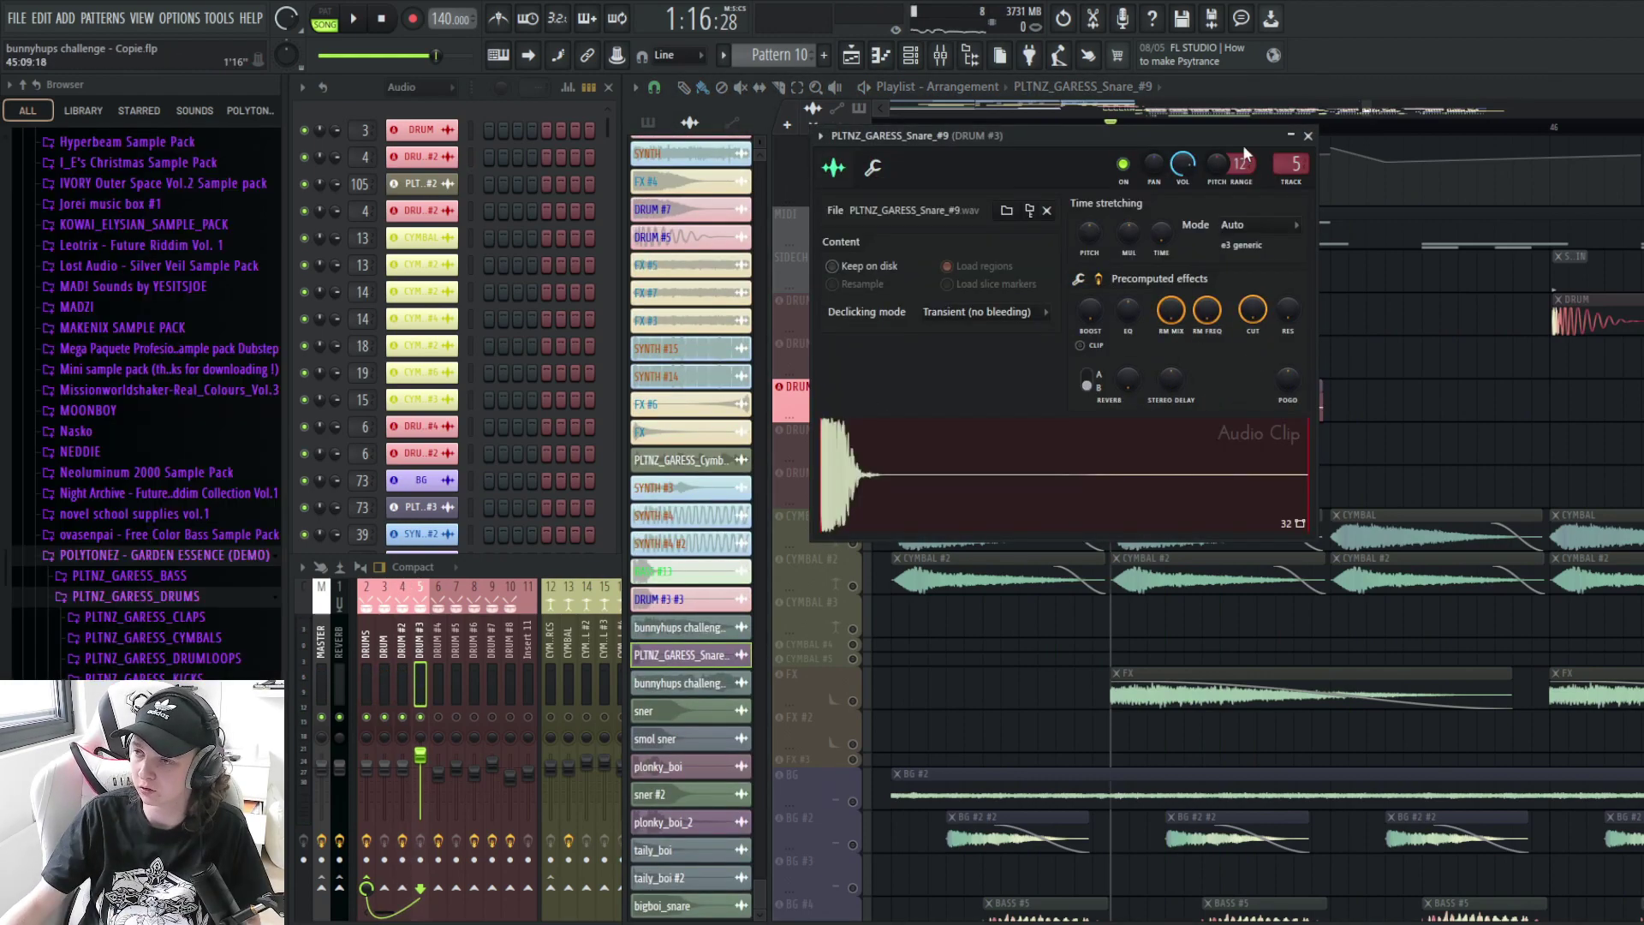
key("space")
left_click(1309, 136)
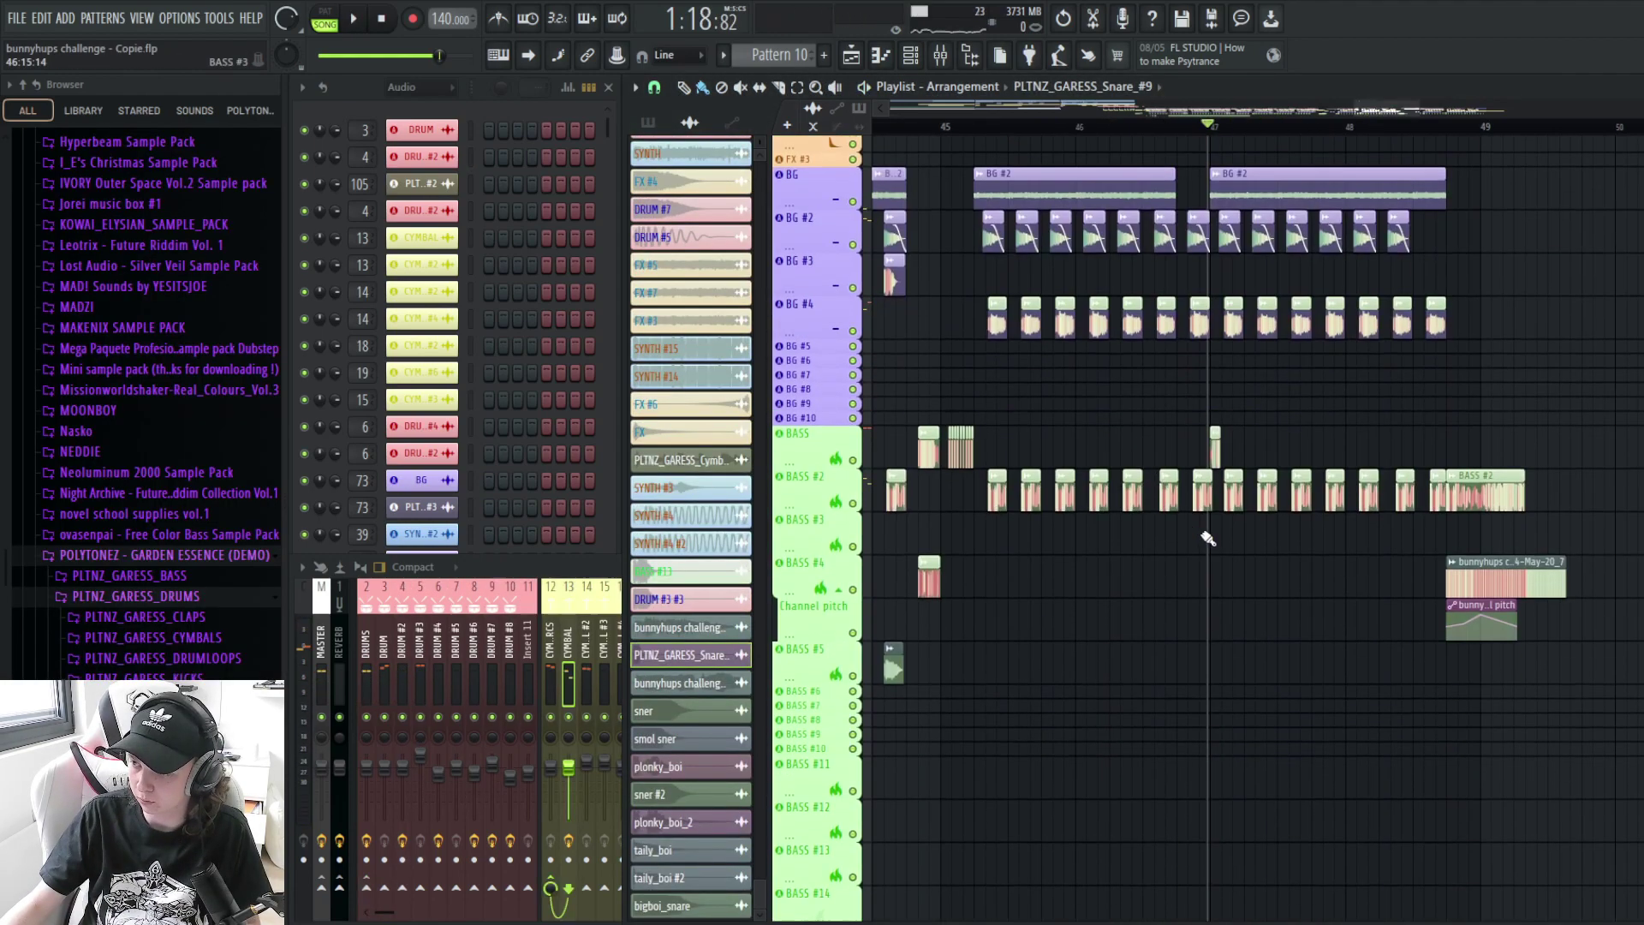
- Solo the BASS track to show its clip at bar 47 and replay the section from bar 45
scroll(1207, 538, "up", 5)
scroll(1186, 273, "down", 4)
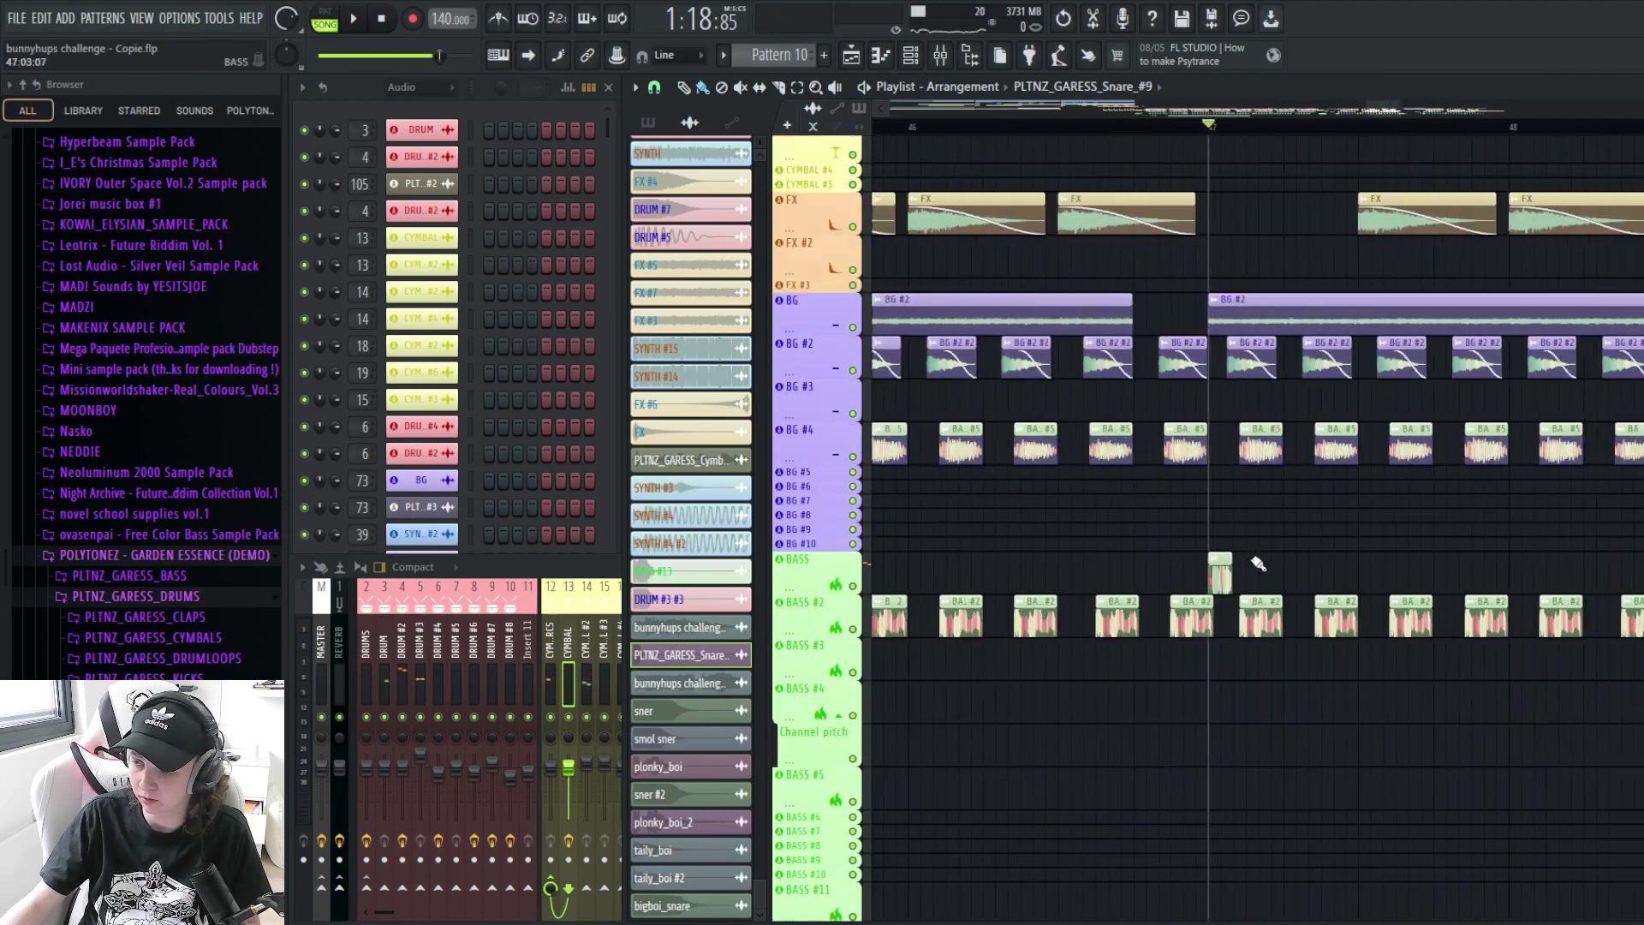
right_click(853, 585)
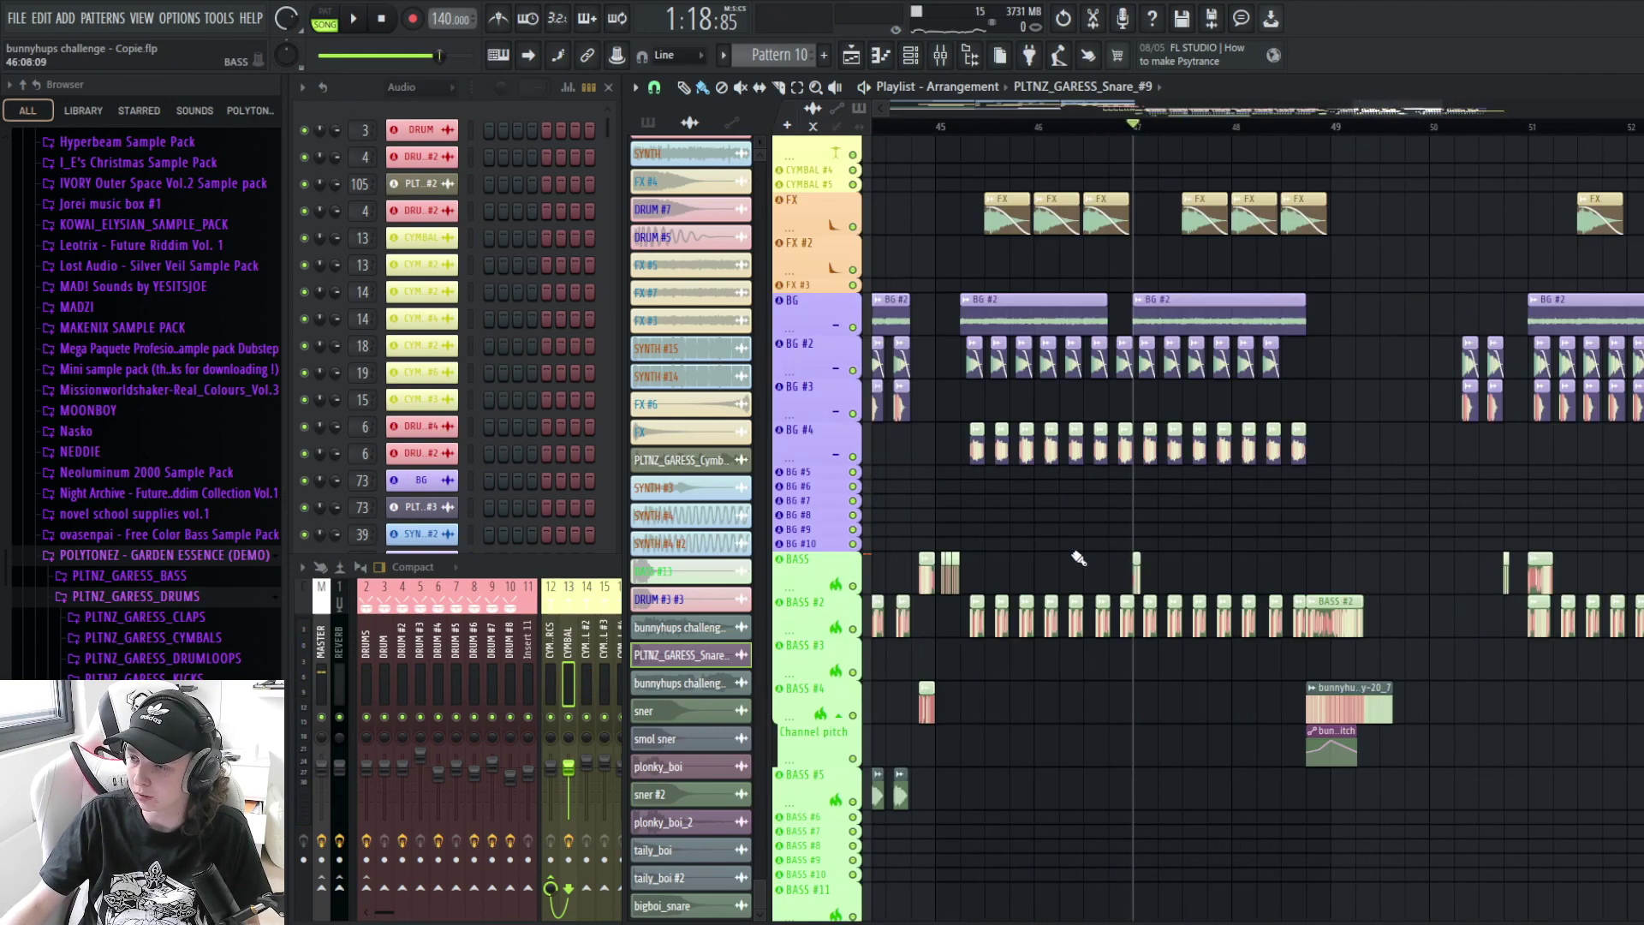
key("space")
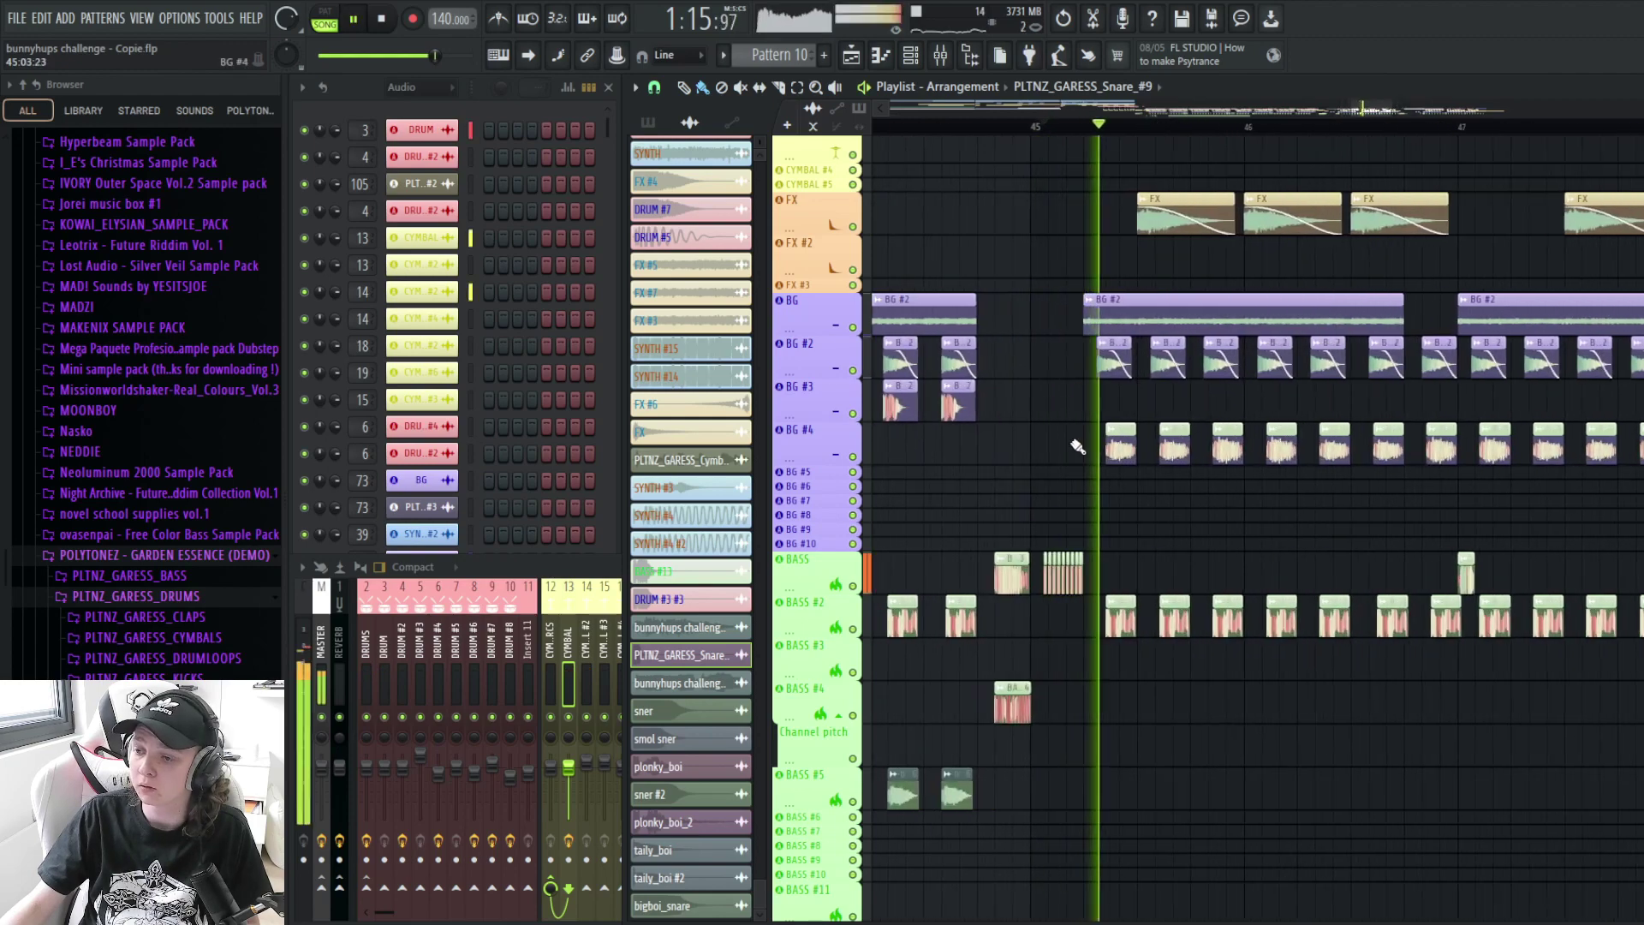
key("space")
- Solo the BG #4 track and play its clips from bar 45
scroll(1081, 632, "up", 3)
left_click(1017, 128)
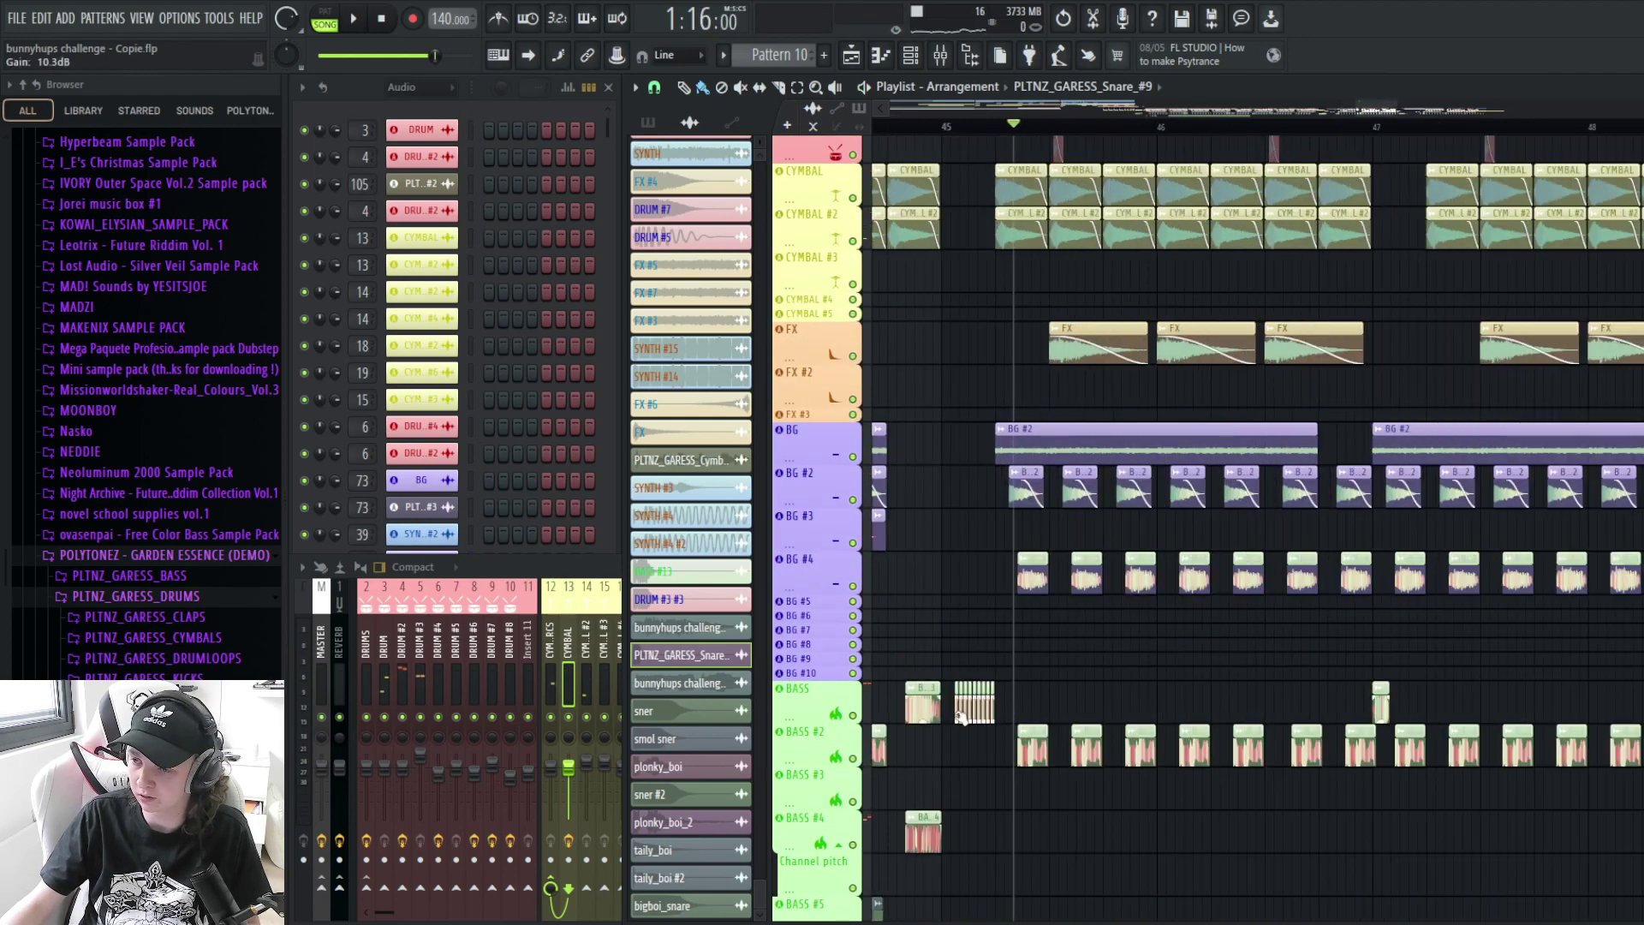
right_click(854, 586)
key("space")
scroll(1054, 596, "down", 3)
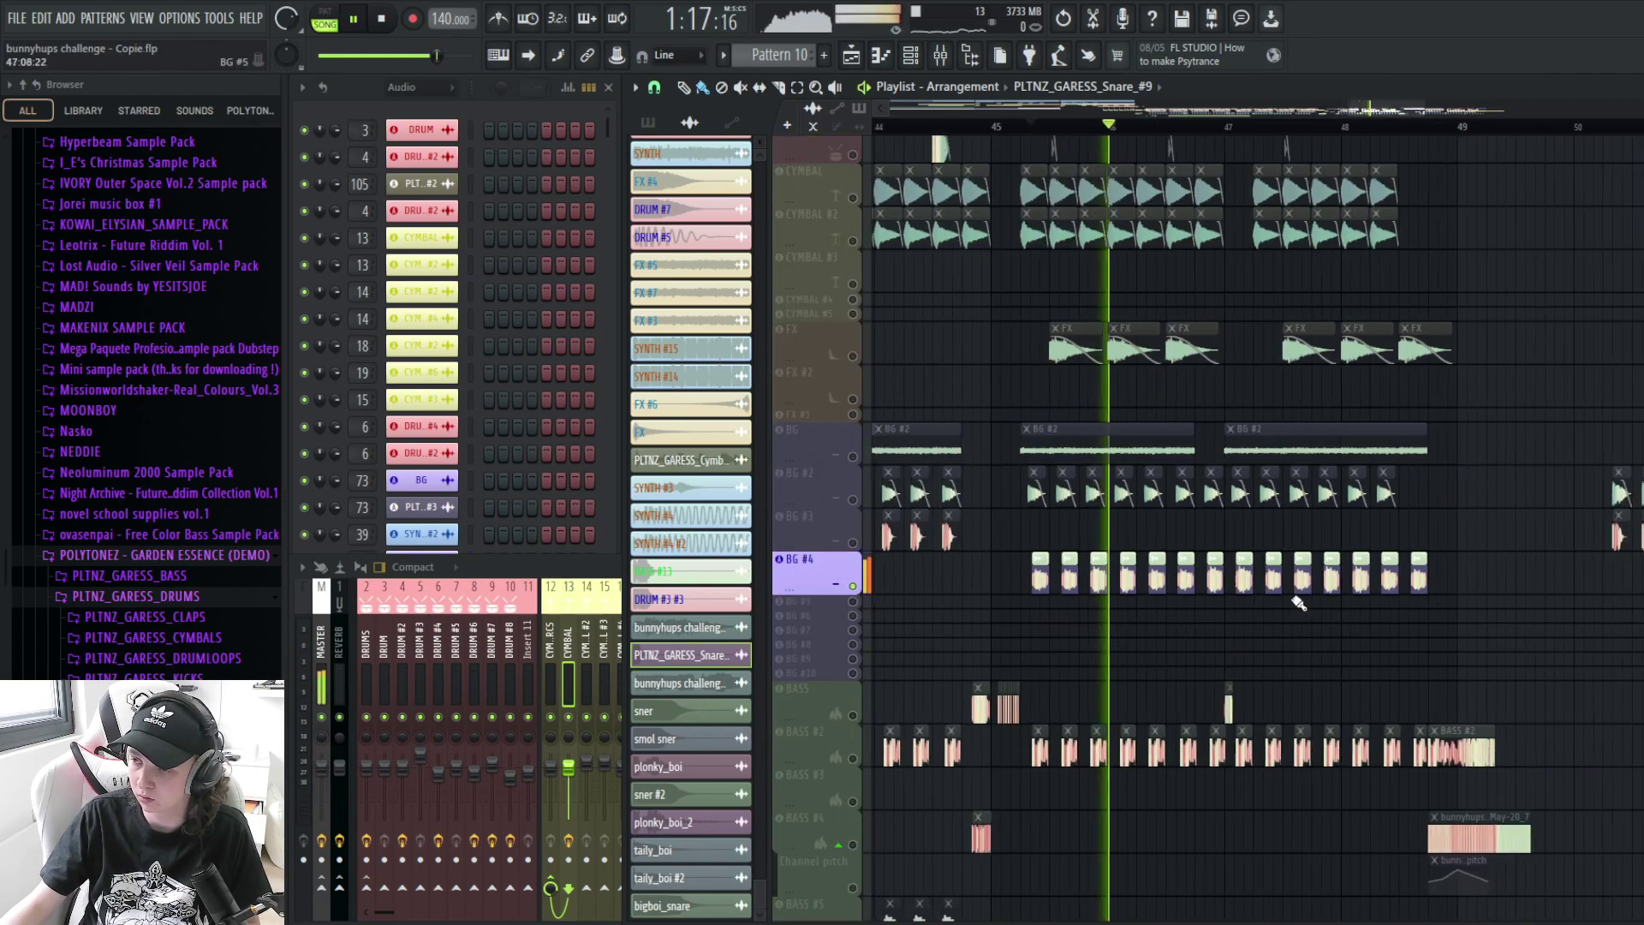
- Play the full arrangement through bar 49 and examine the MultibandDelay automation clips on AUTO #7 and AUTO #8
key("space")
scroll(1369, 343, "up", 4)
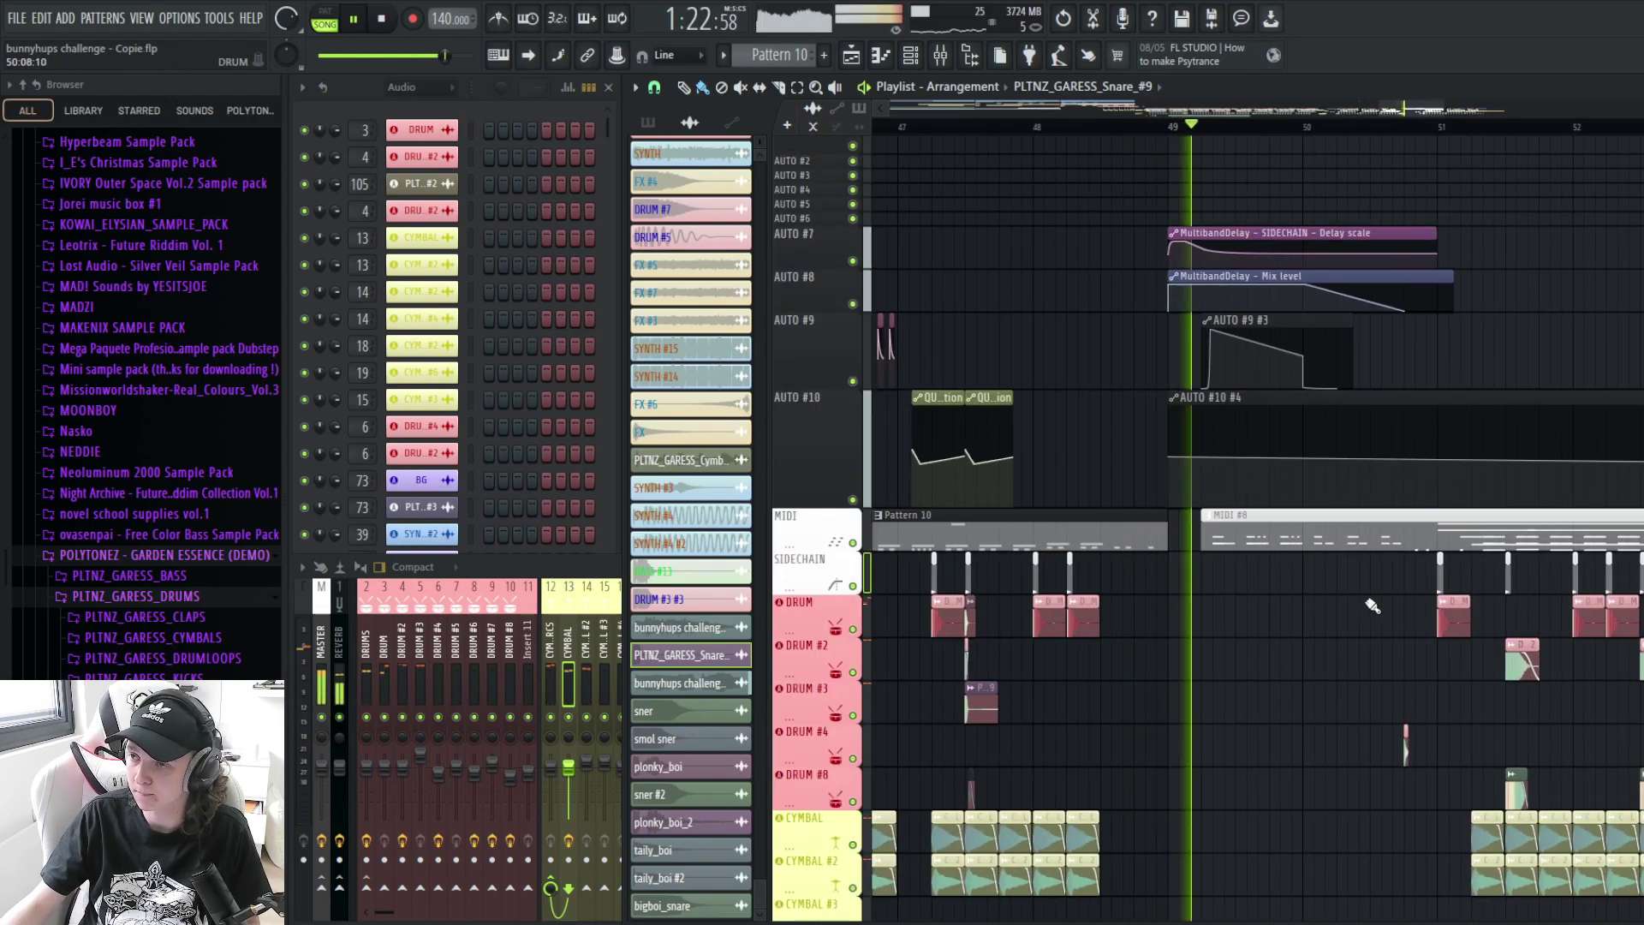
key("space")
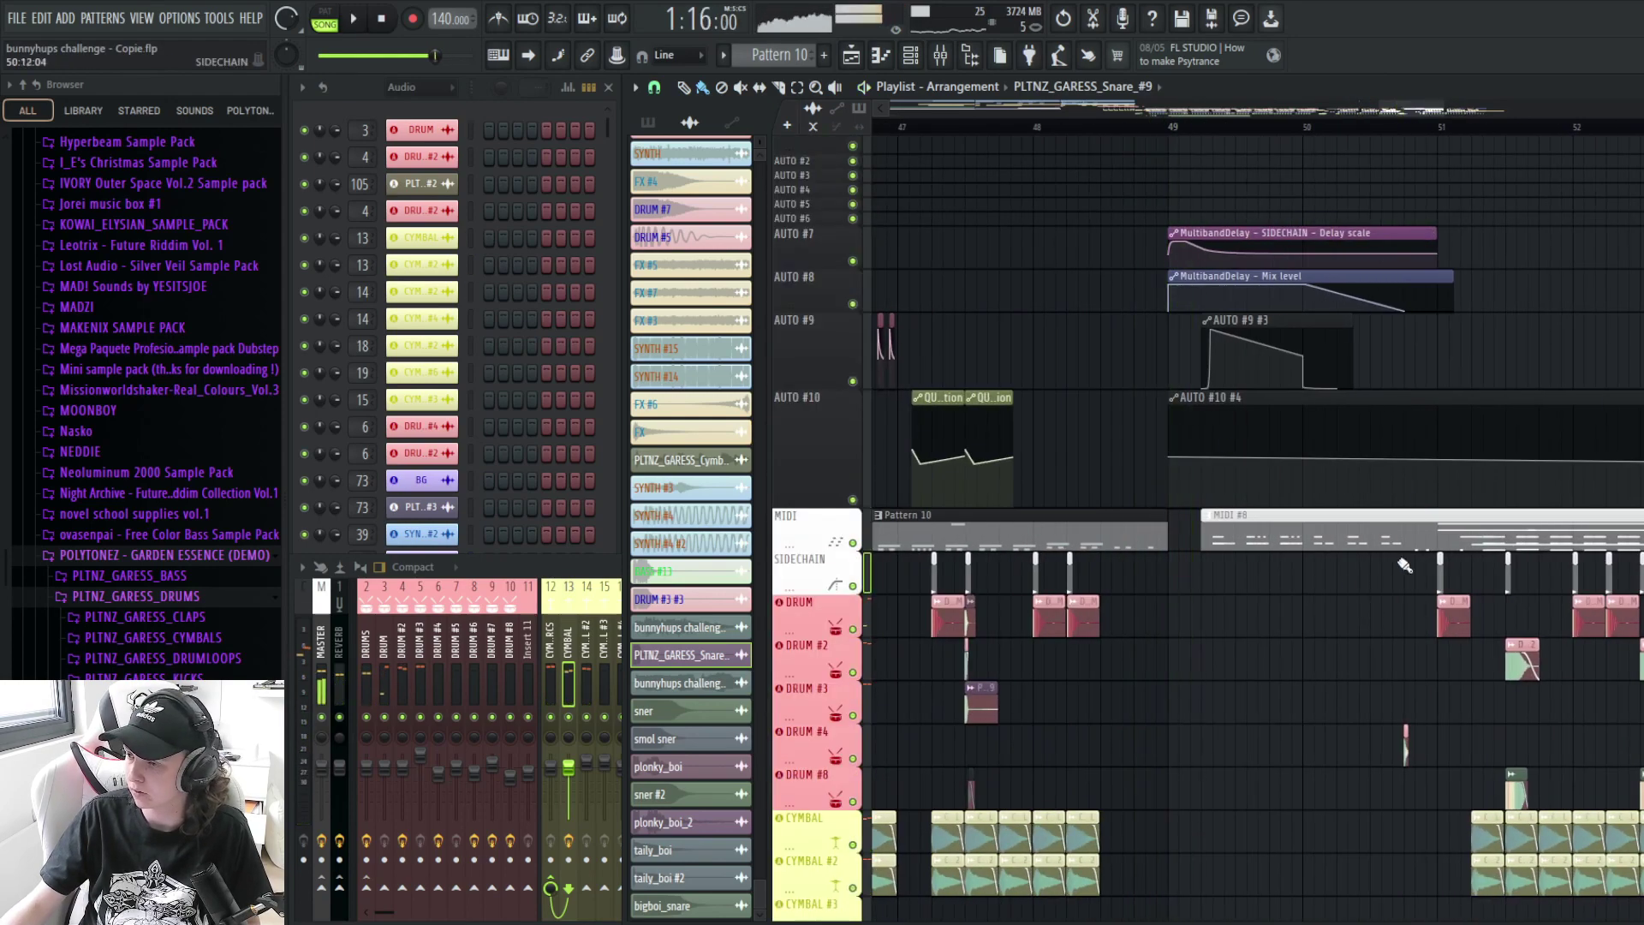
scroll(1327, 304, "up", 2)
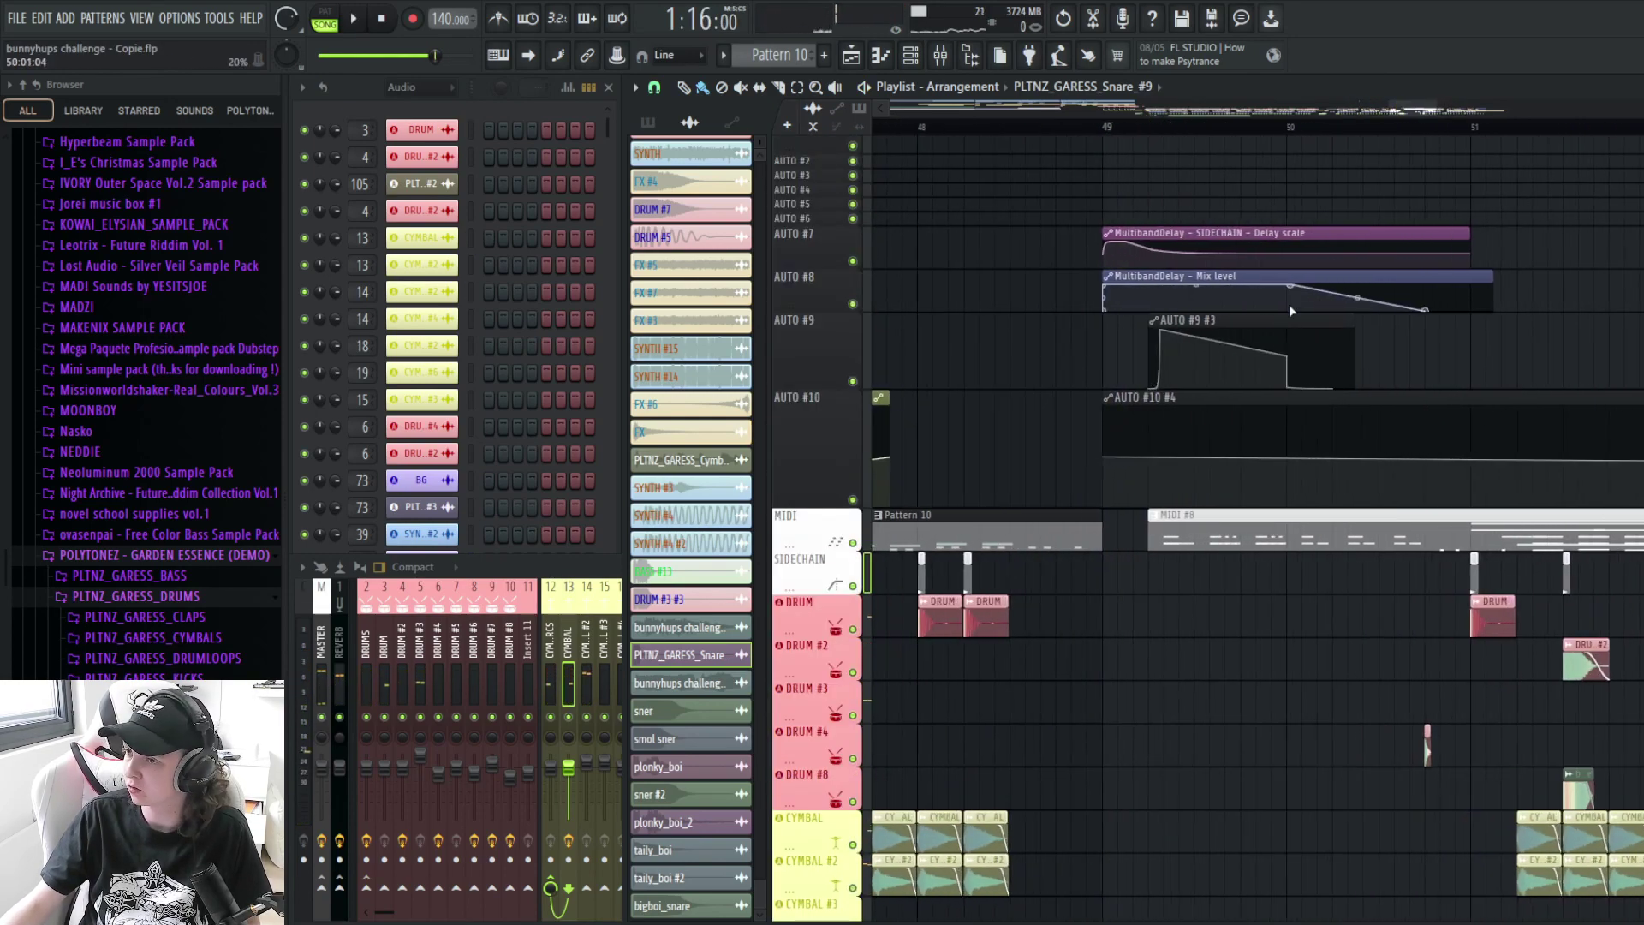
- Inspect the effect chain of the SIDECHAIN mixer track and browse the remaining mixer tracks
left_click(610, 575)
left_click(1505, 664)
scroll(1405, 643, "down", 15)
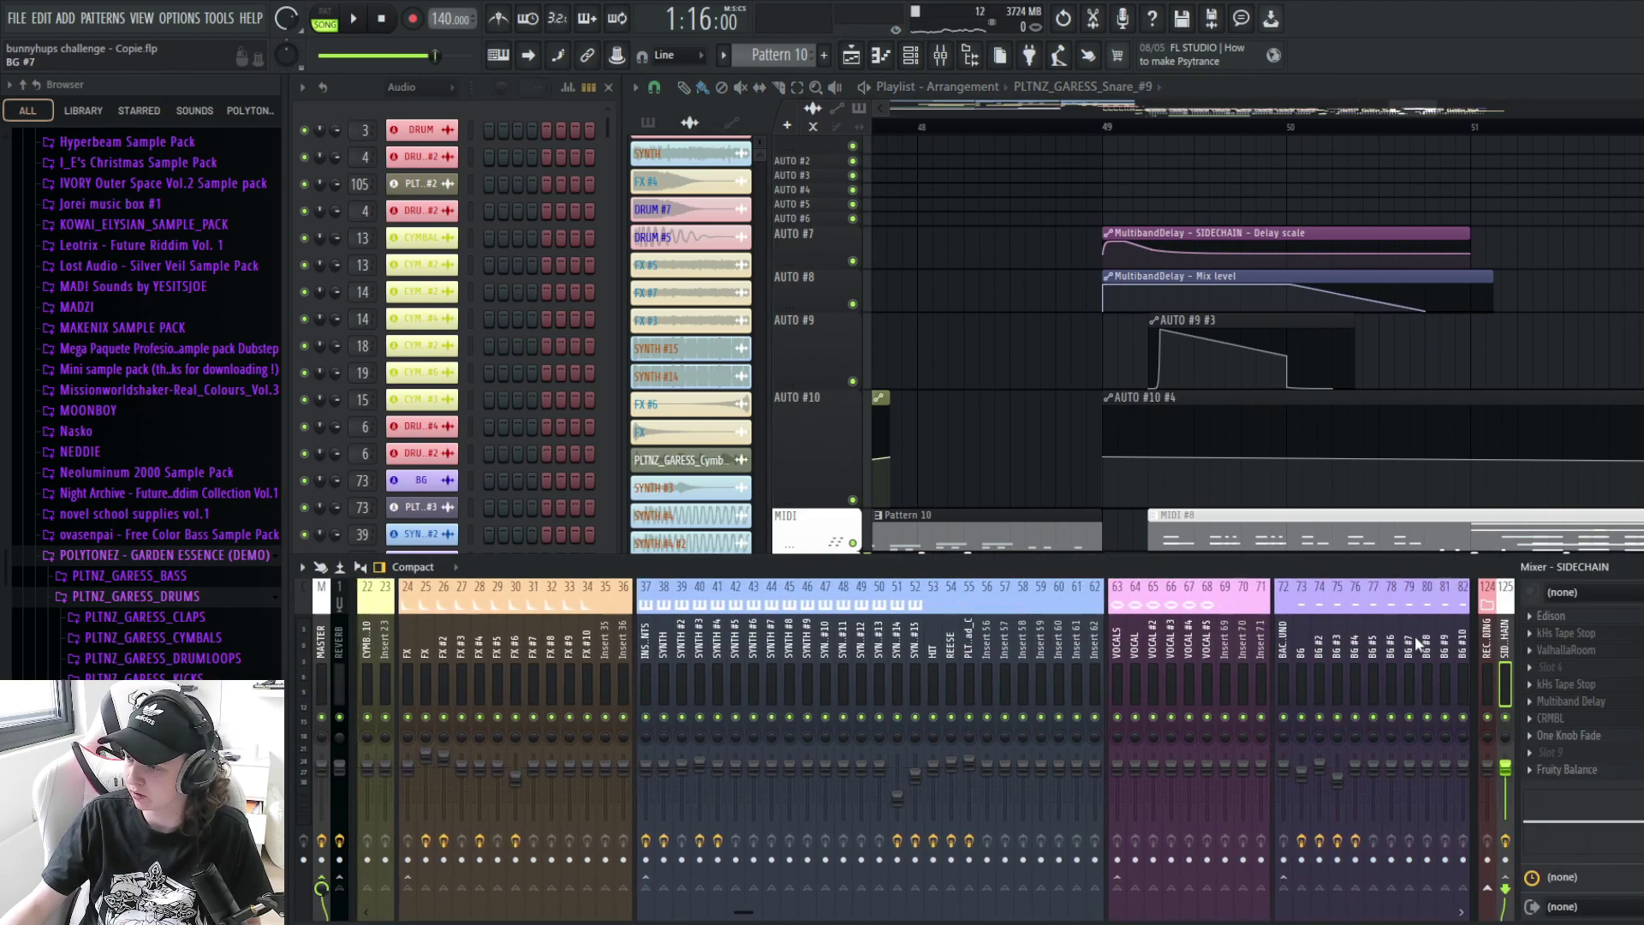
left_click(1409, 641)
scroll(1004, 293, "up", 1)
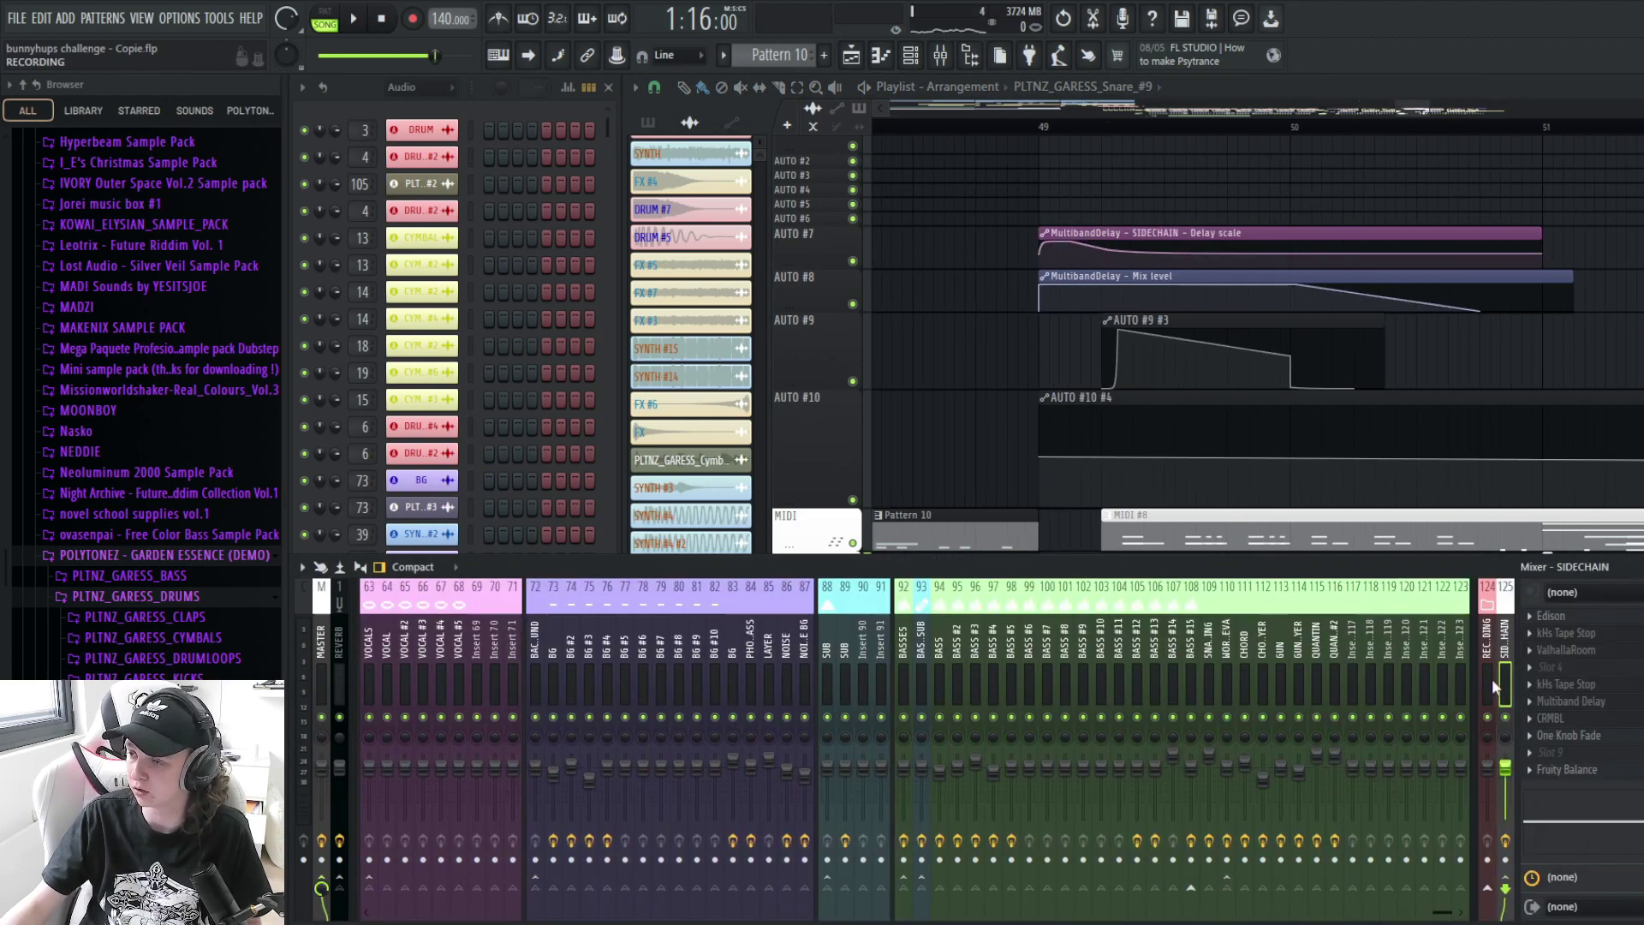
- Play the transition into bar 49 and replay it from an earlier position
left_click(1026, 130)
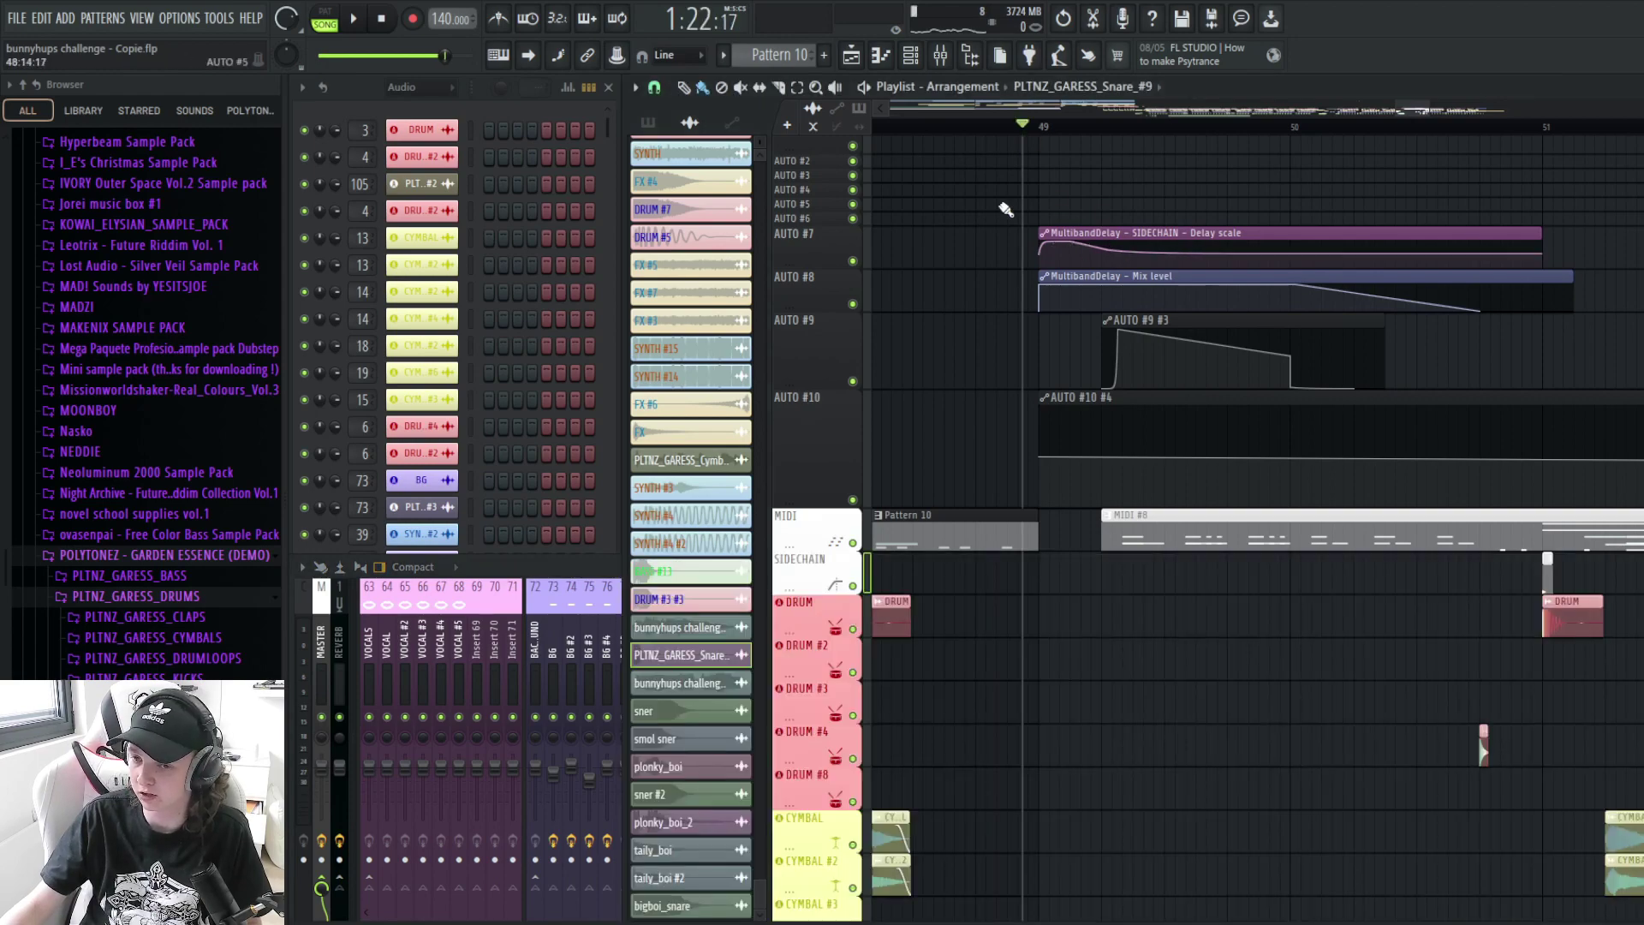
key("space")
scroll(1026, 214, "down", 2)
left_click(966, 128)
key("space")
- Solo BASS #4 with its channel pitch automation, play the clip before bar 49 and inspect its audio clip settings
scroll(1194, 322, "down", 3)
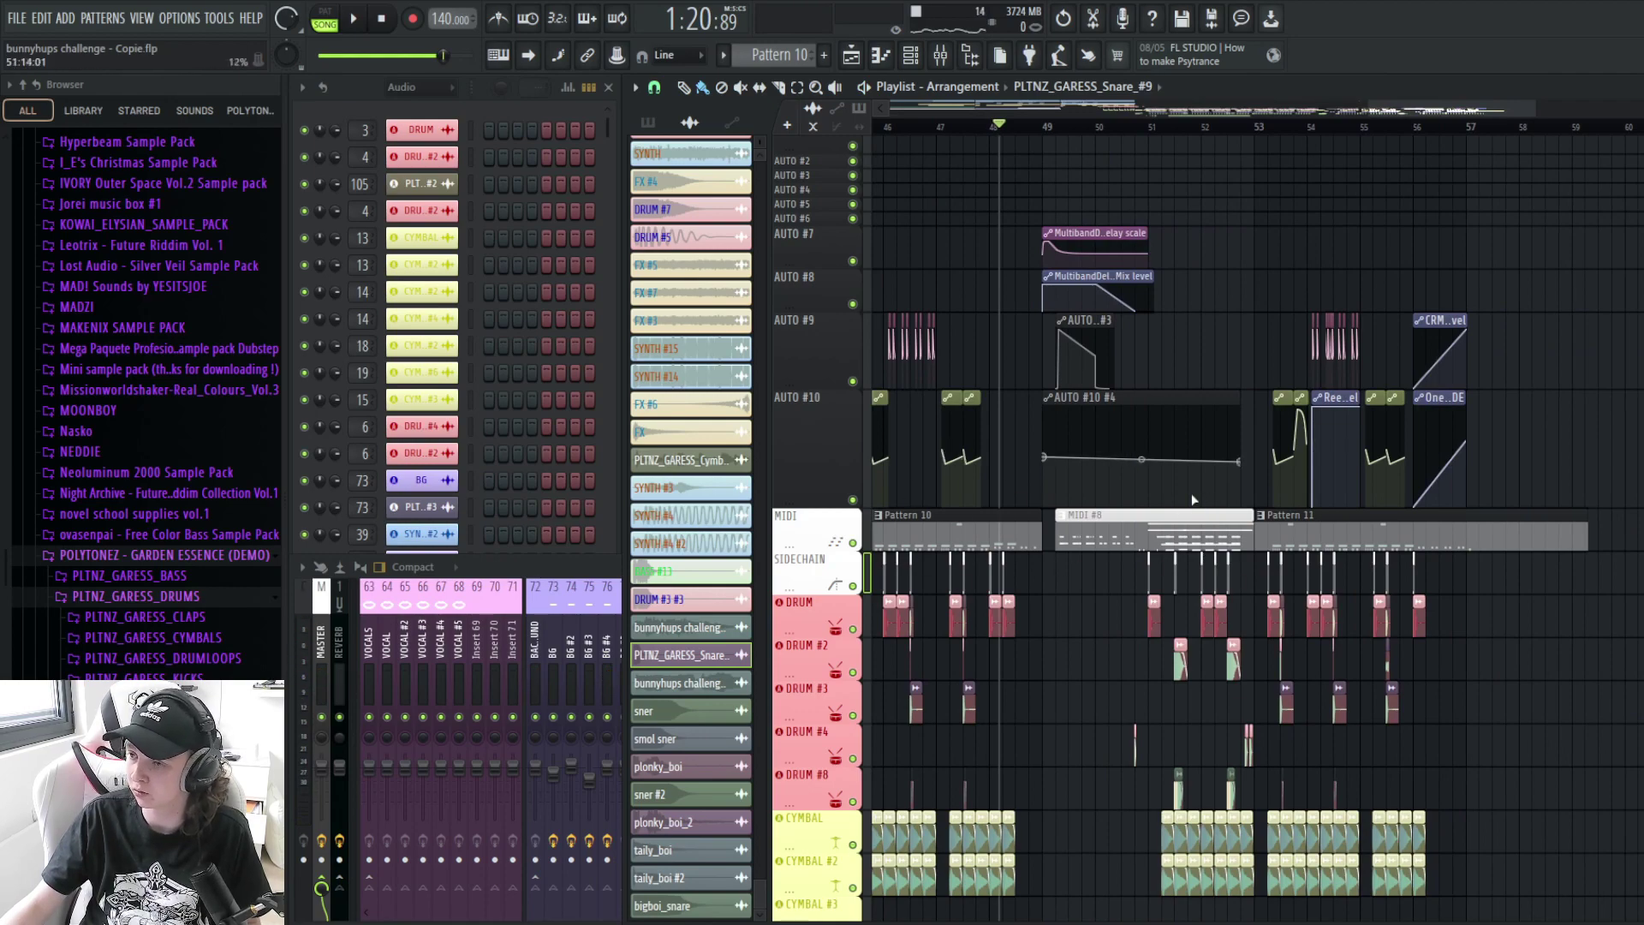
scroll(1193, 499, "down", 1)
scroll(1122, 545, "down", 5)
scroll(1094, 547, "up", 6)
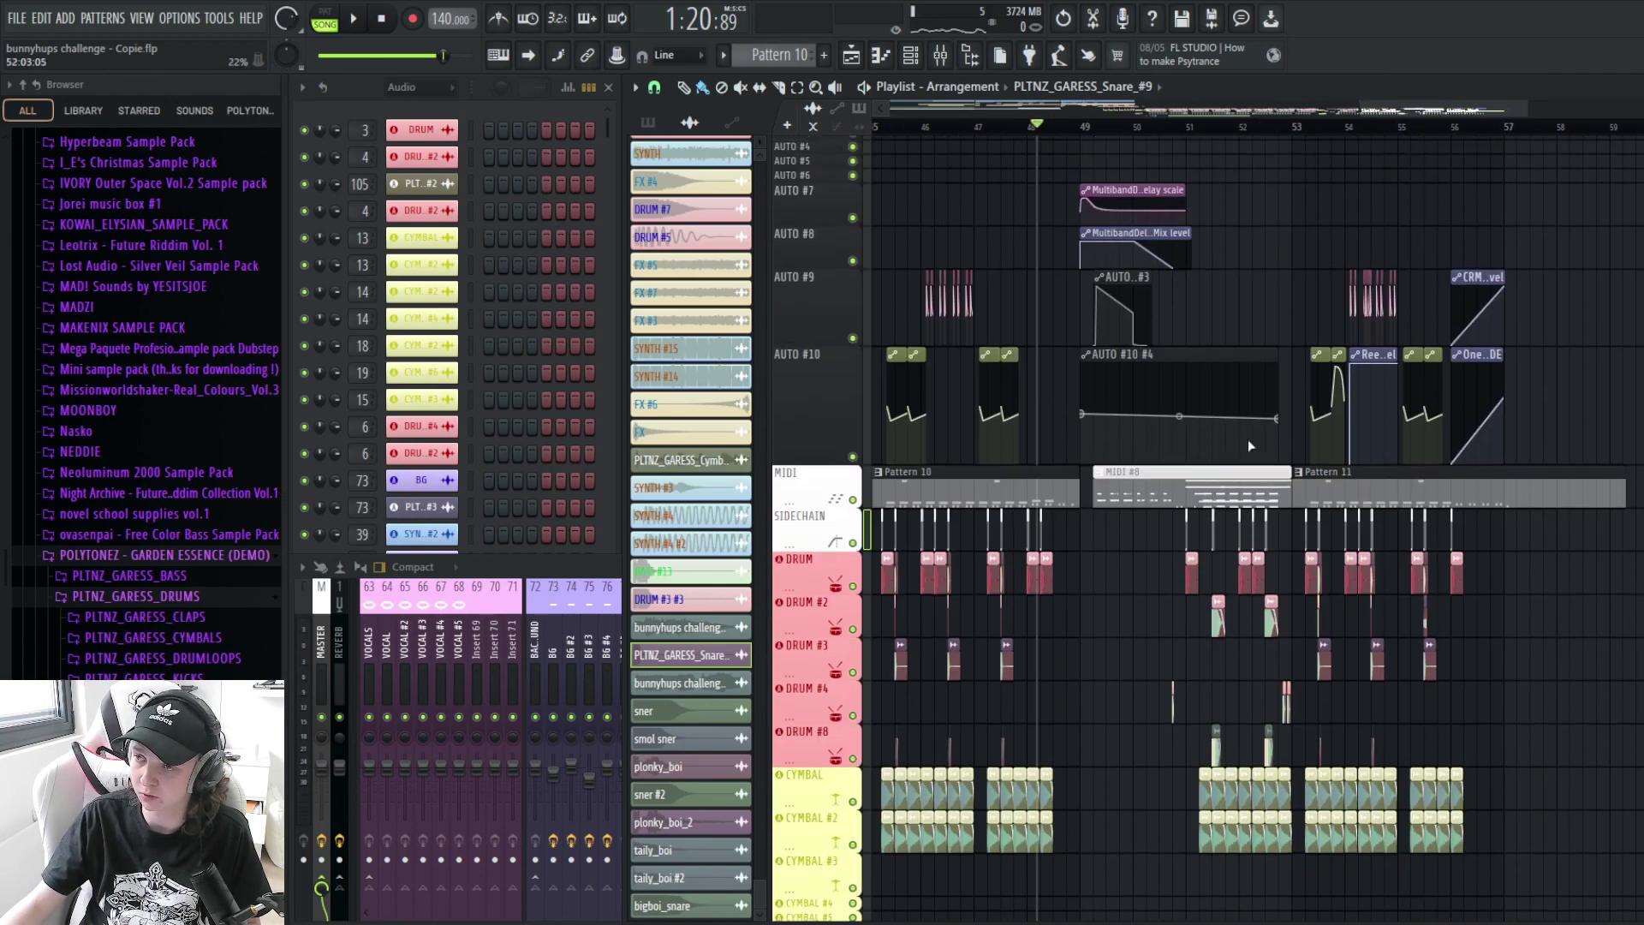
scroll(1114, 428, "down", 10)
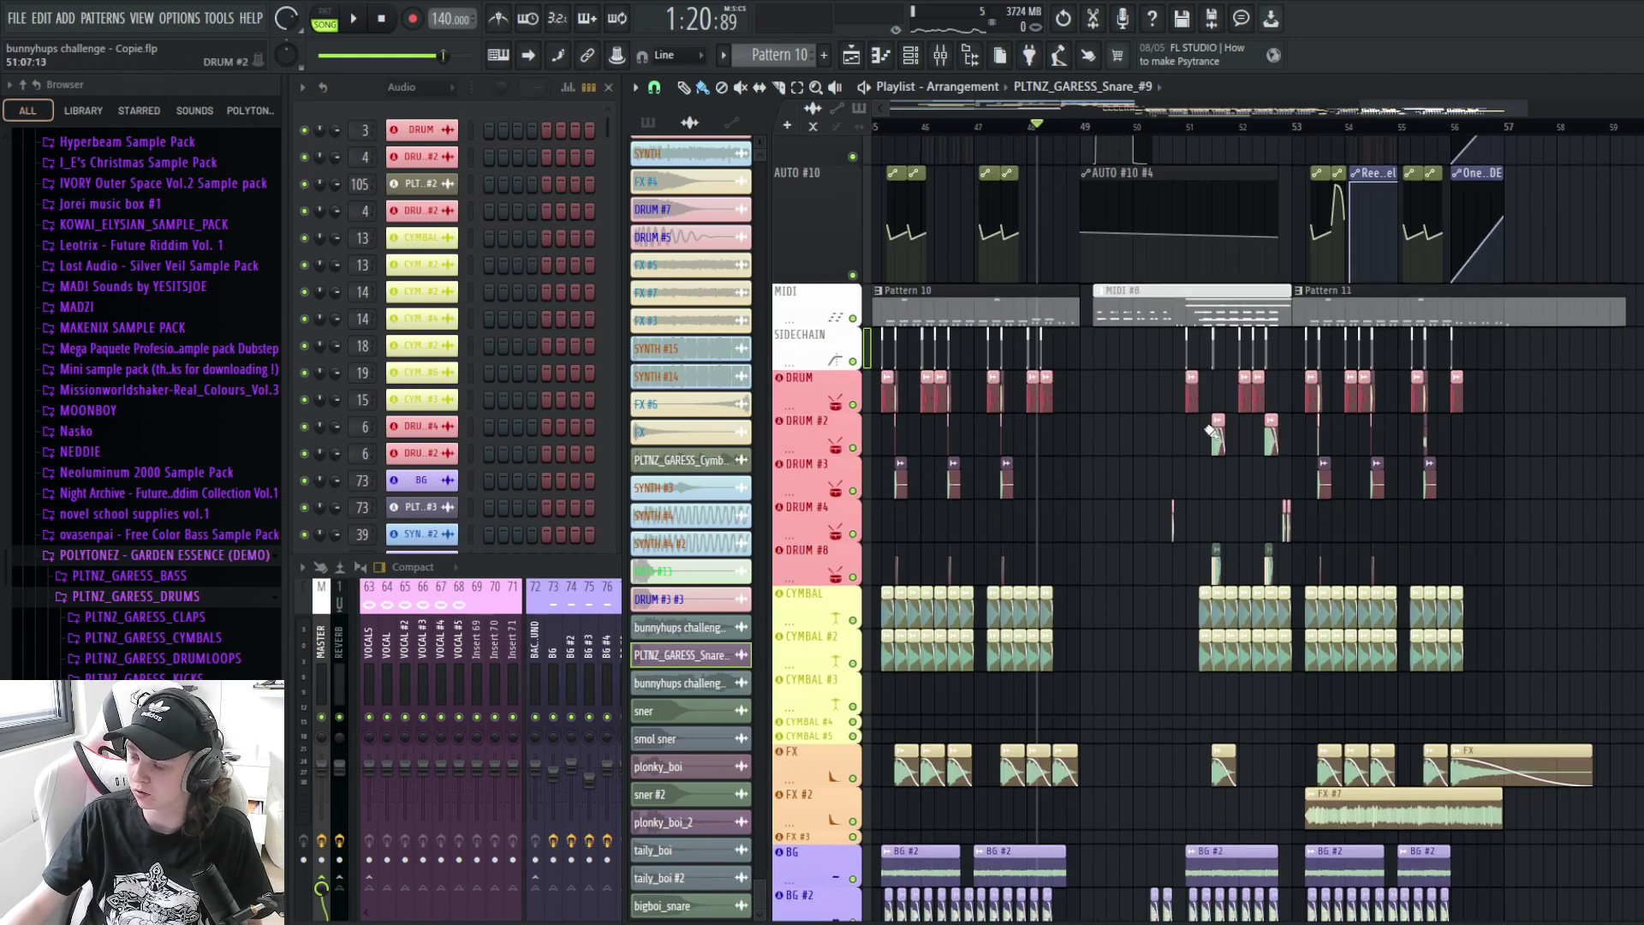
scroll(1081, 548, "up", 4)
scroll(1071, 428, "up", 1)
right_click(854, 630)
key("space")
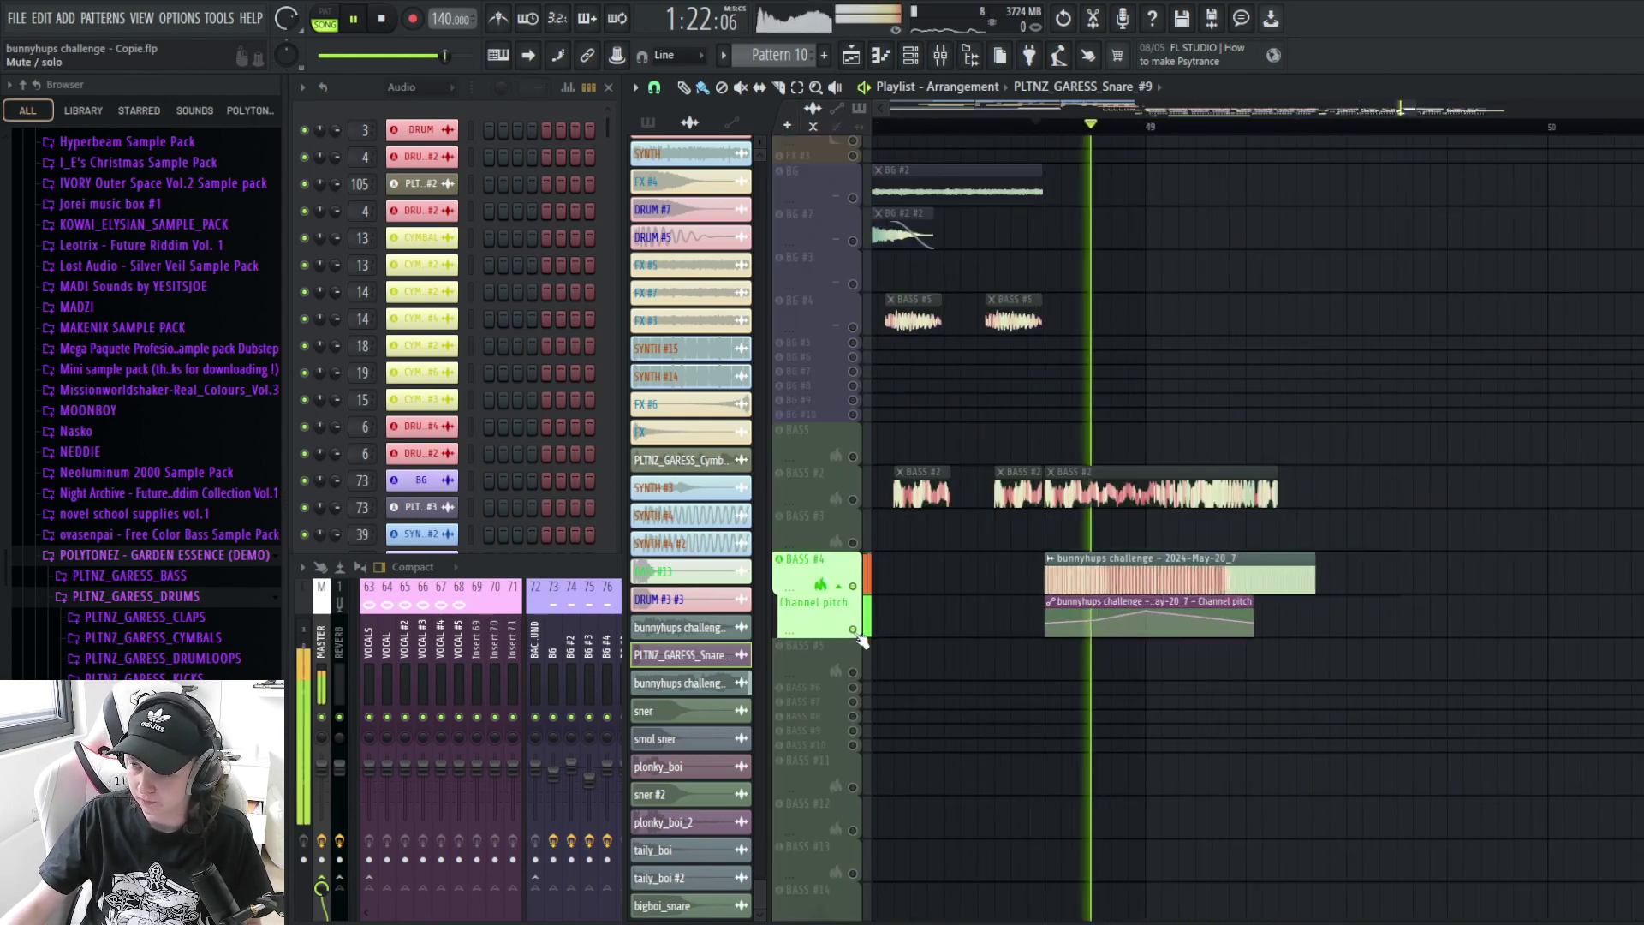
key("space")
double_click(1336, 560)
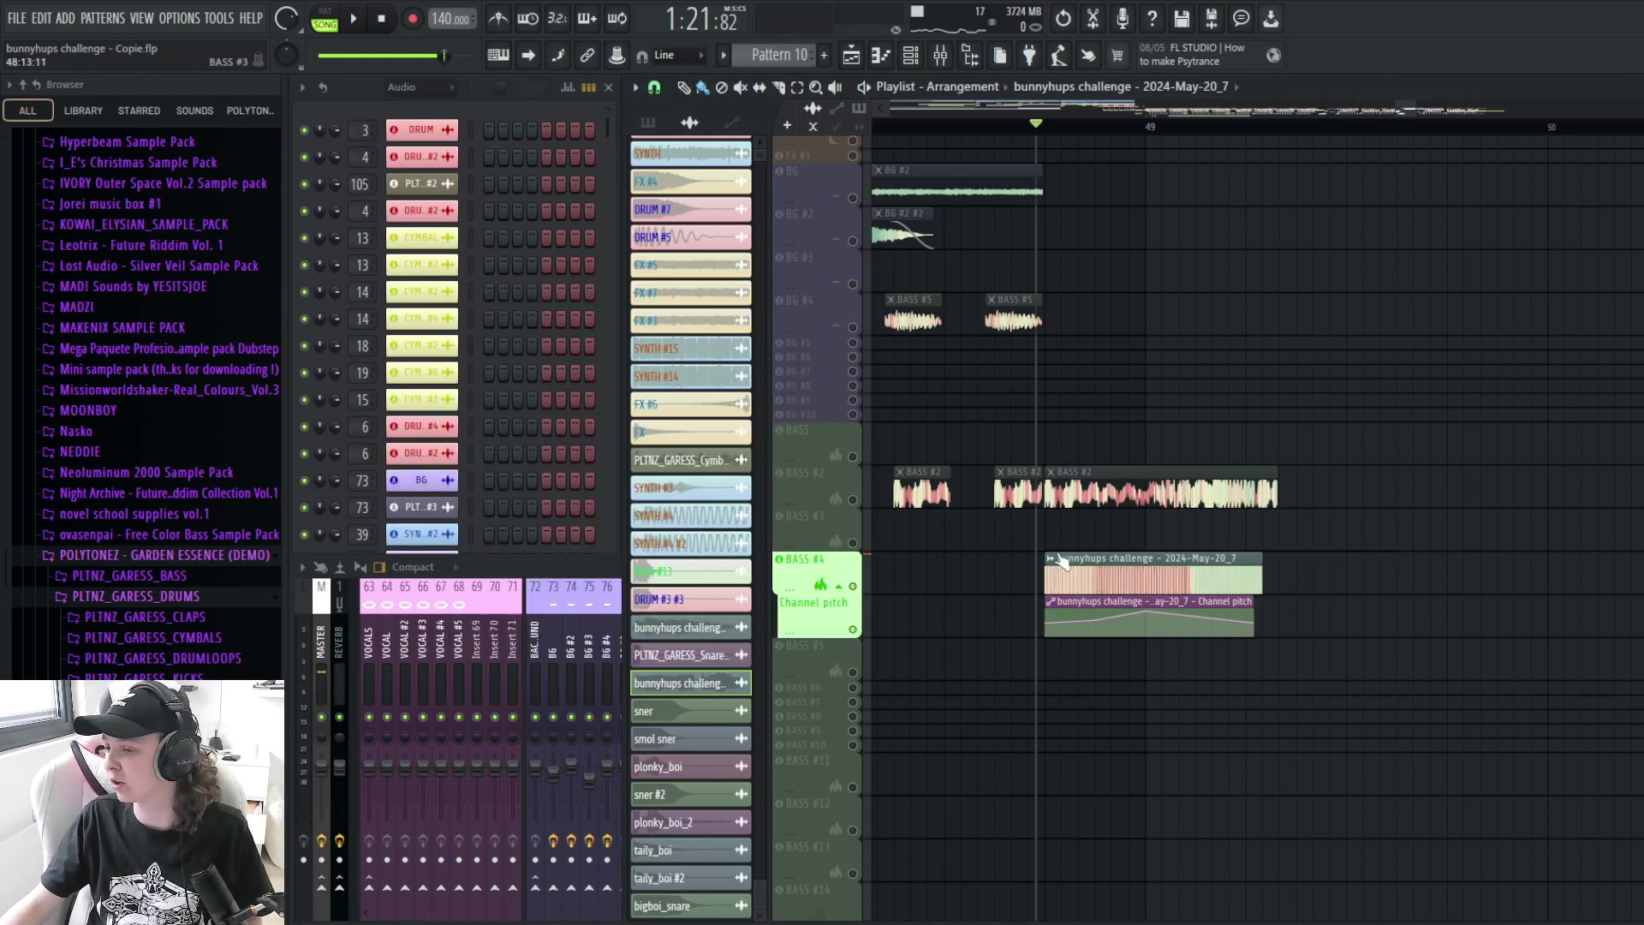
- Open the audio clip settings of the BASS #3 clip at bar 51 and close them again
scroll(1118, 566, "down", 5)
scroll(1336, 612, "up", 3)
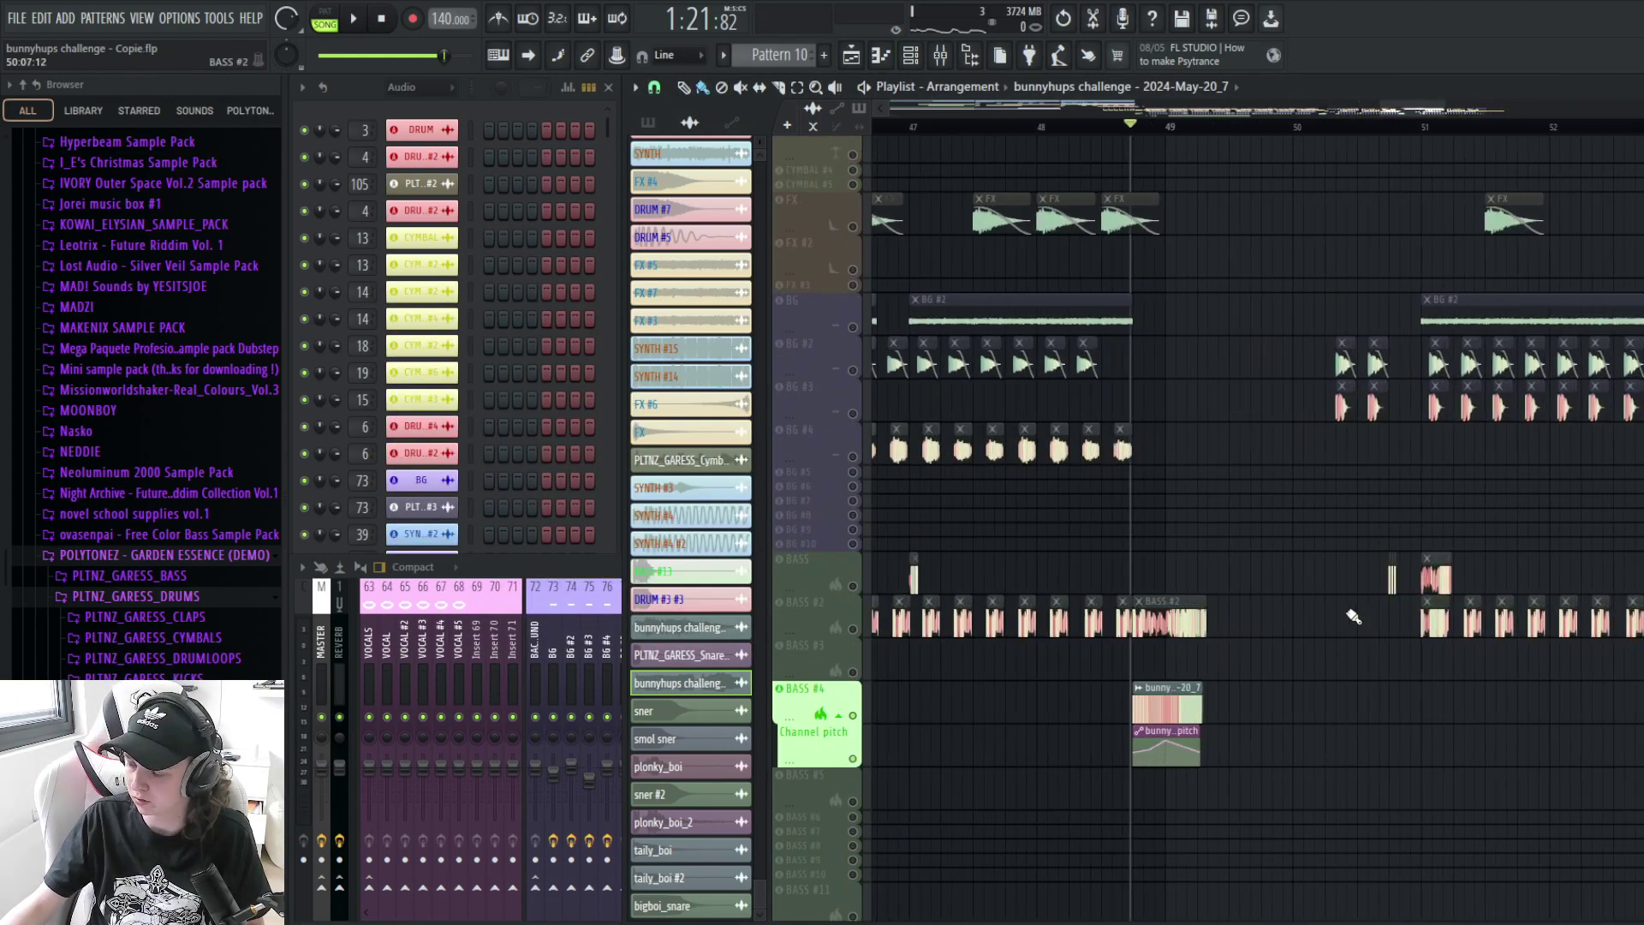
double_click(1446, 579)
key("Escape")
scroll(1213, 647, "down", 4)
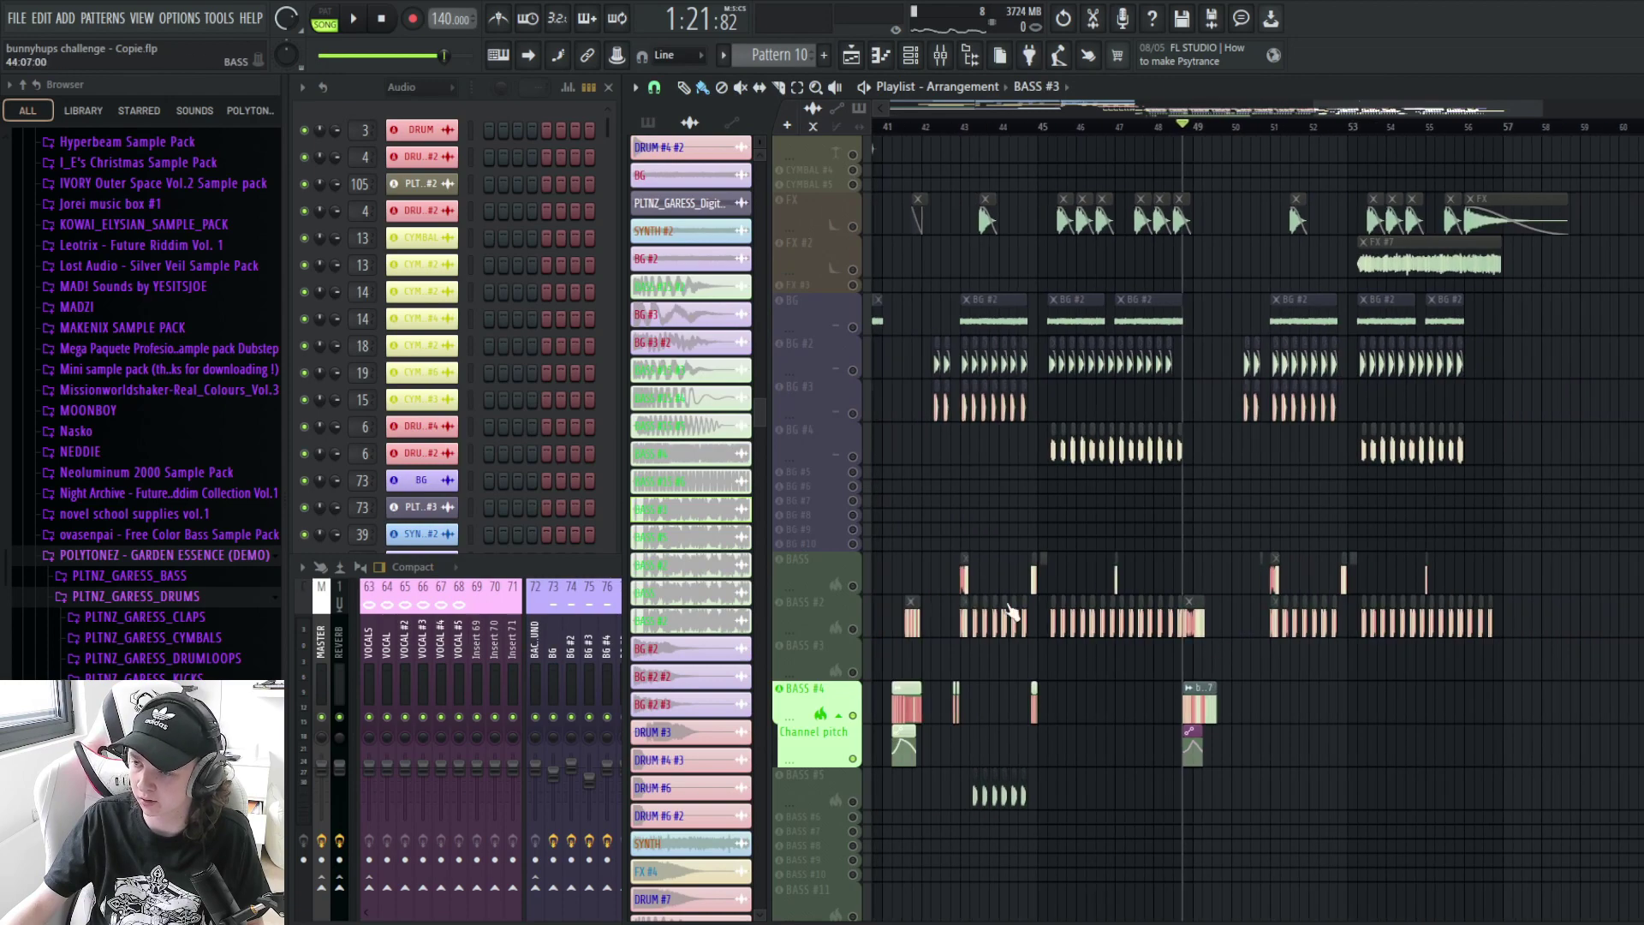
- Unsolo BASS #4, examine the automation clips around bar 49 and play the full arrangement through that section
scroll(1010, 632, "down", 1)
scroll(1081, 668, "up", 8)
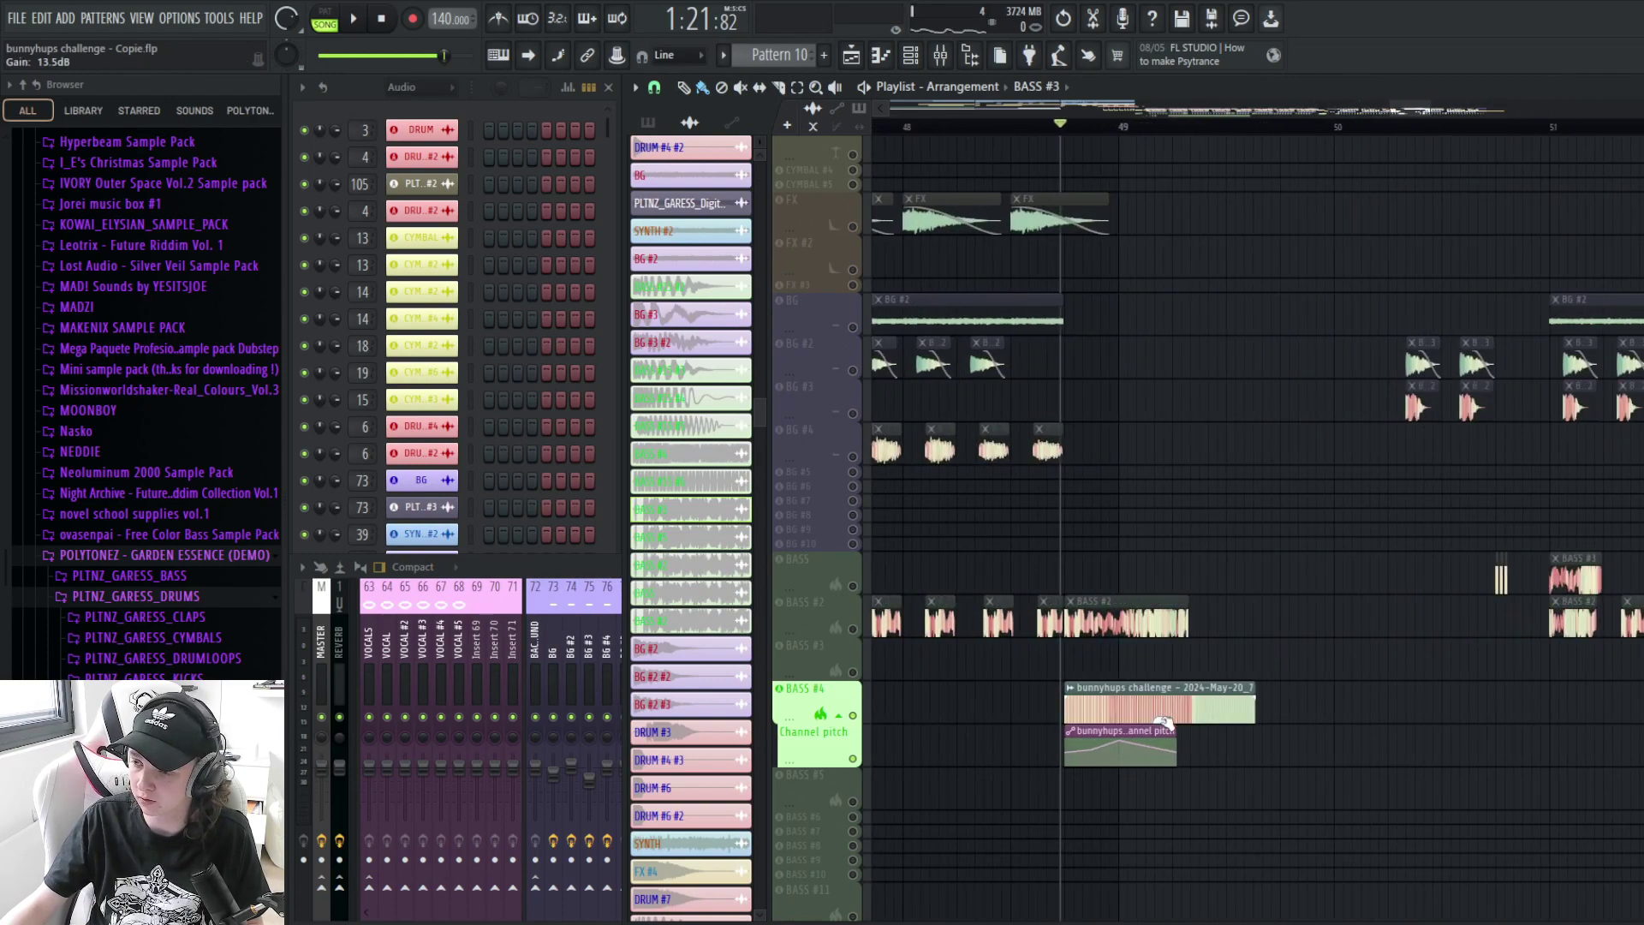
scroll(1056, 750, "down", 1)
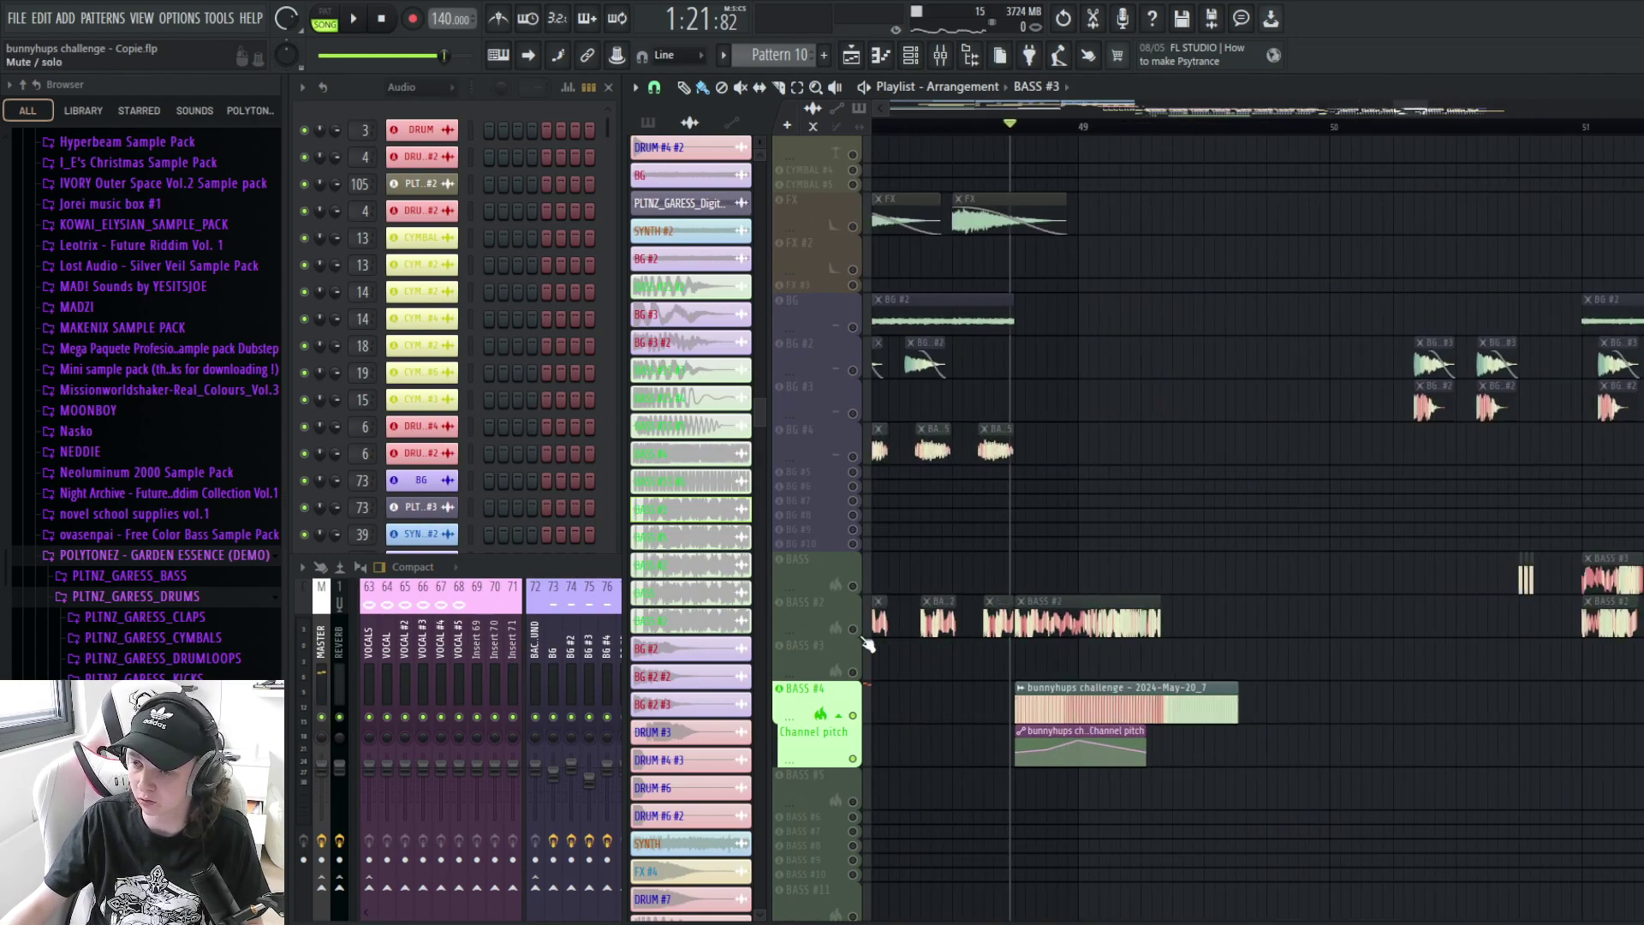
right_click(854, 715)
scroll(1049, 617, "down", 5)
scroll(1256, 485, "up", 10)
scroll(1131, 490, "up", 3)
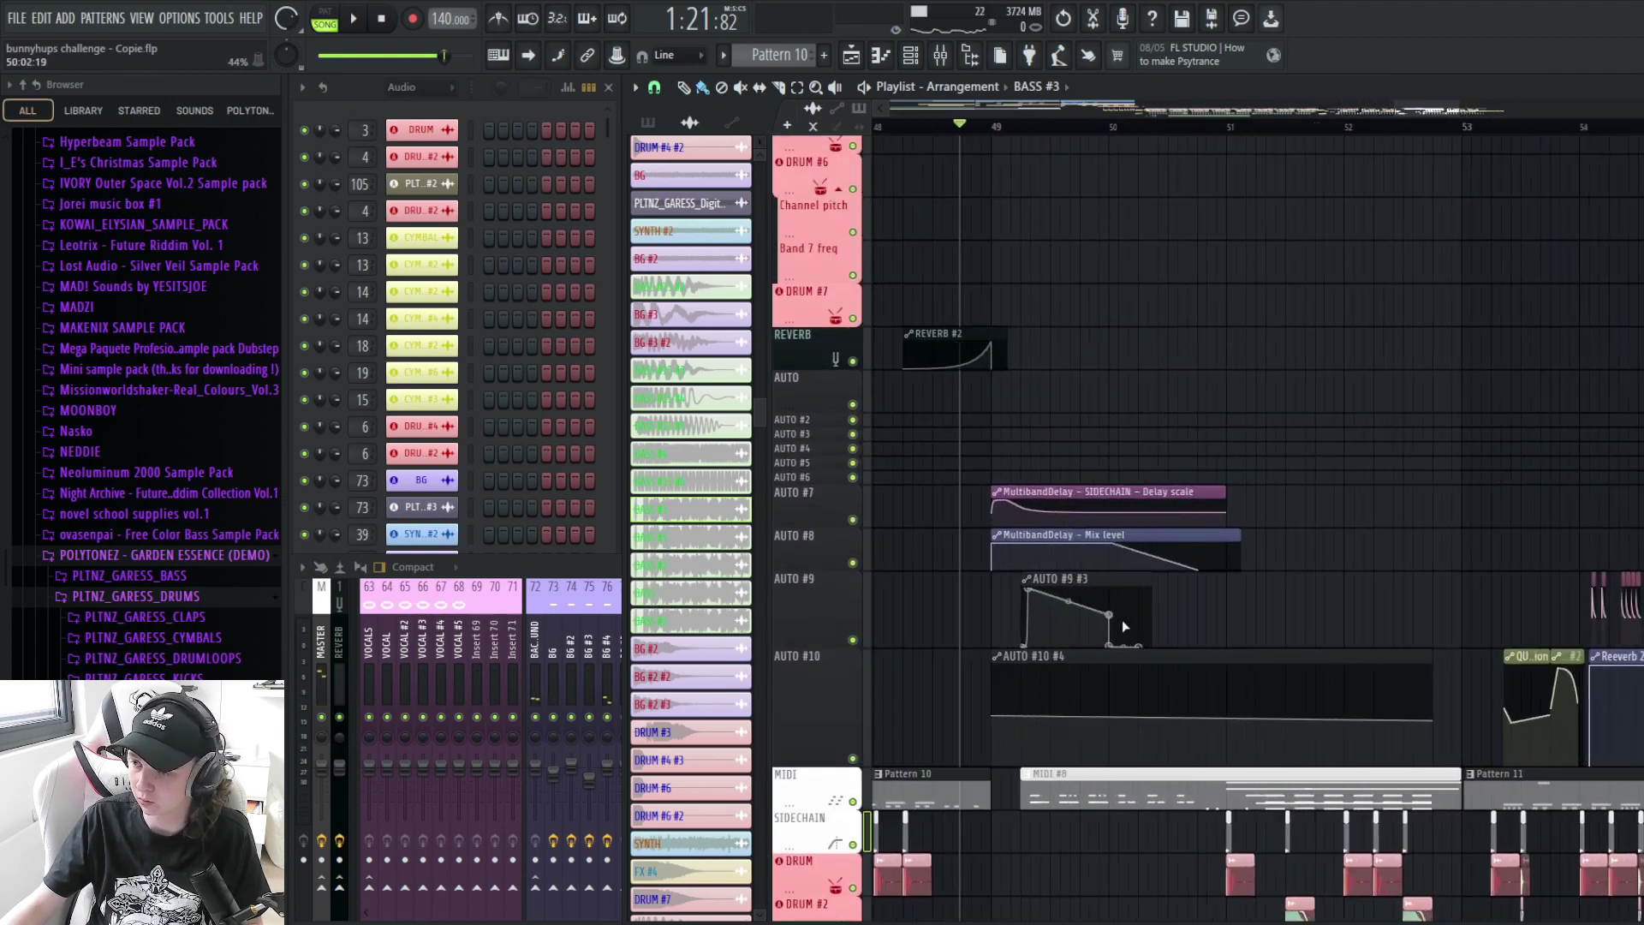
scroll(1111, 661, "down", 2)
scroll(1193, 614, "down", 10)
key("space")
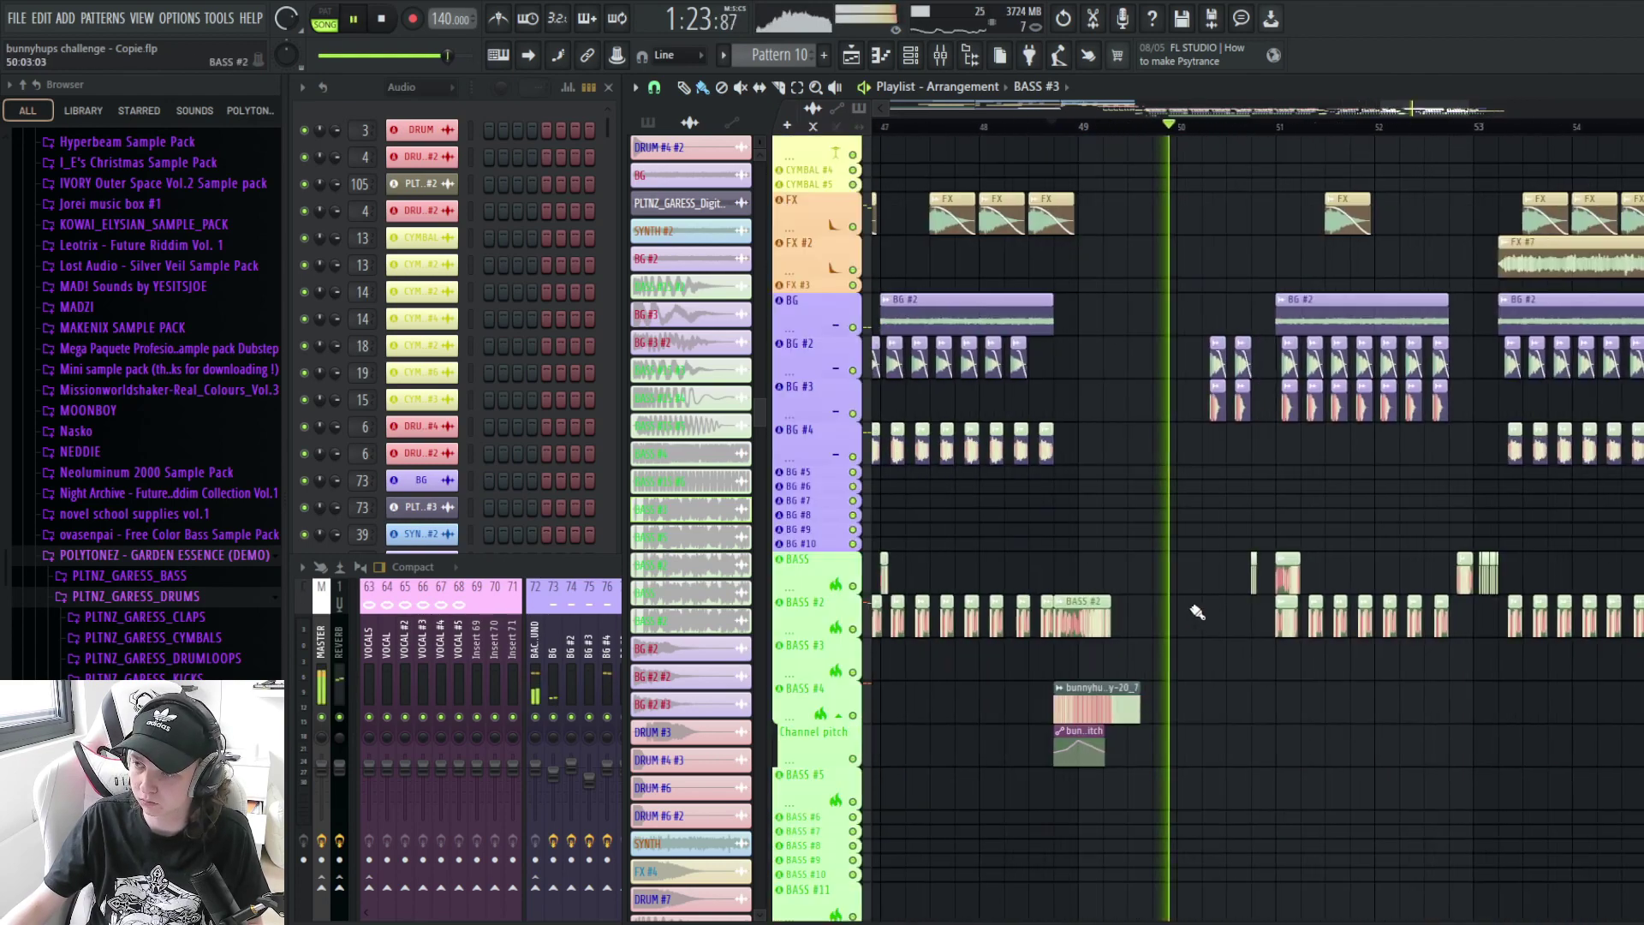
- Play the section from bar 49 and examine its automation, drum and cymbal clips up to bar 53
key("space")
scroll(1285, 711, "up", 10)
key("space")
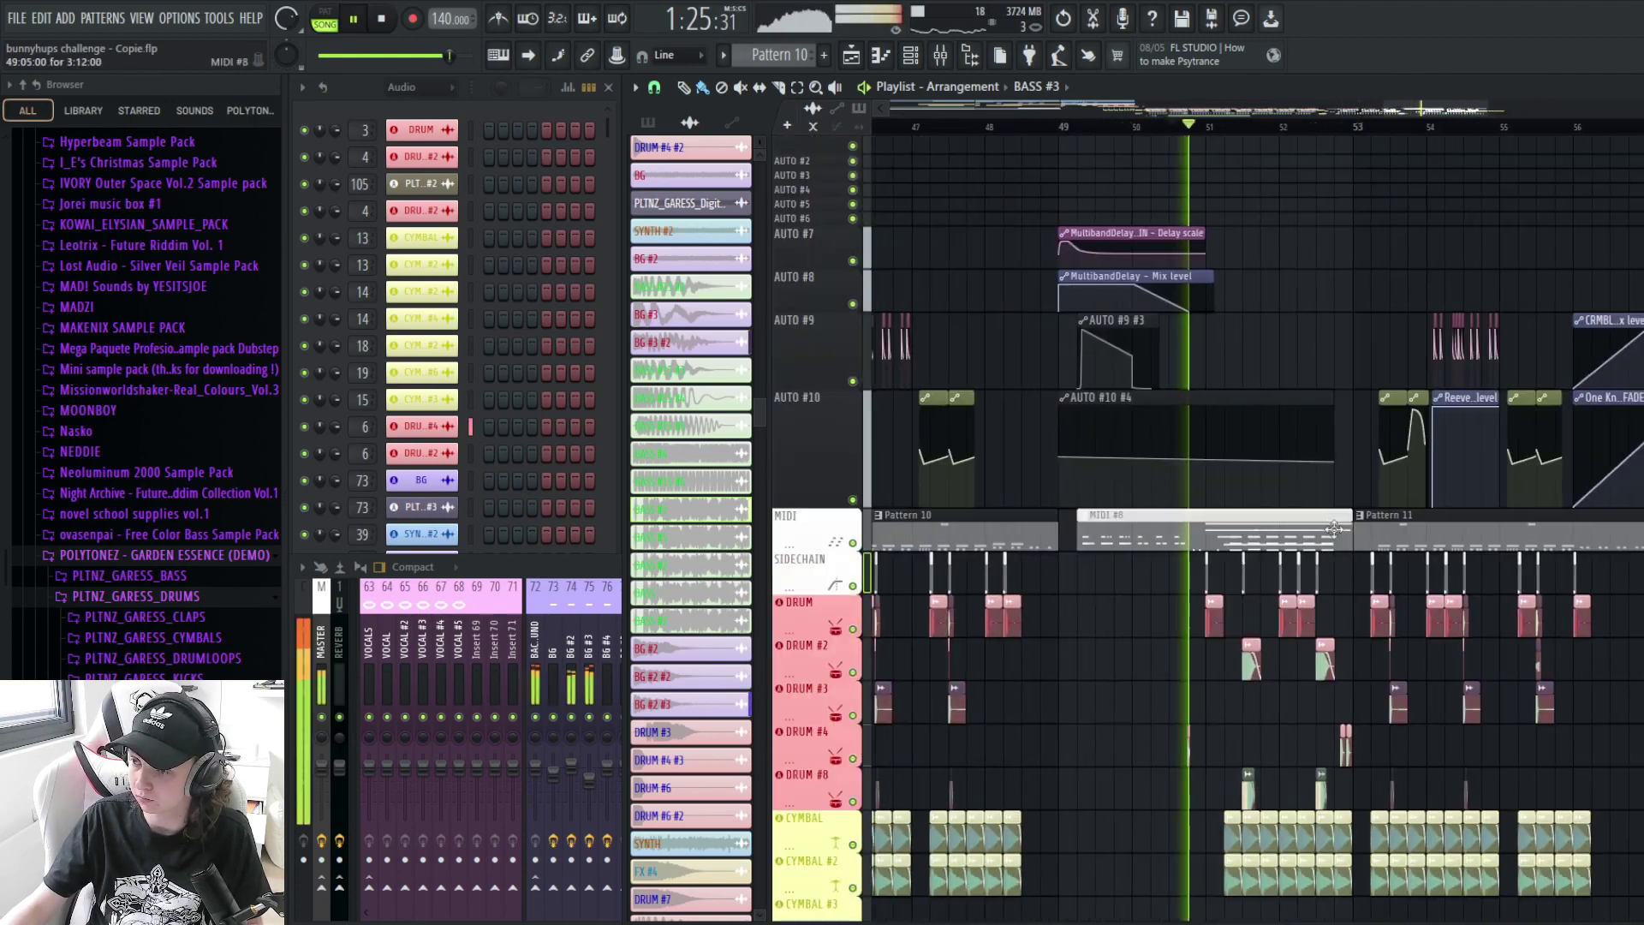
scroll(1322, 581, "up", 3)
key("space")
scroll(1332, 612, "down", 3)
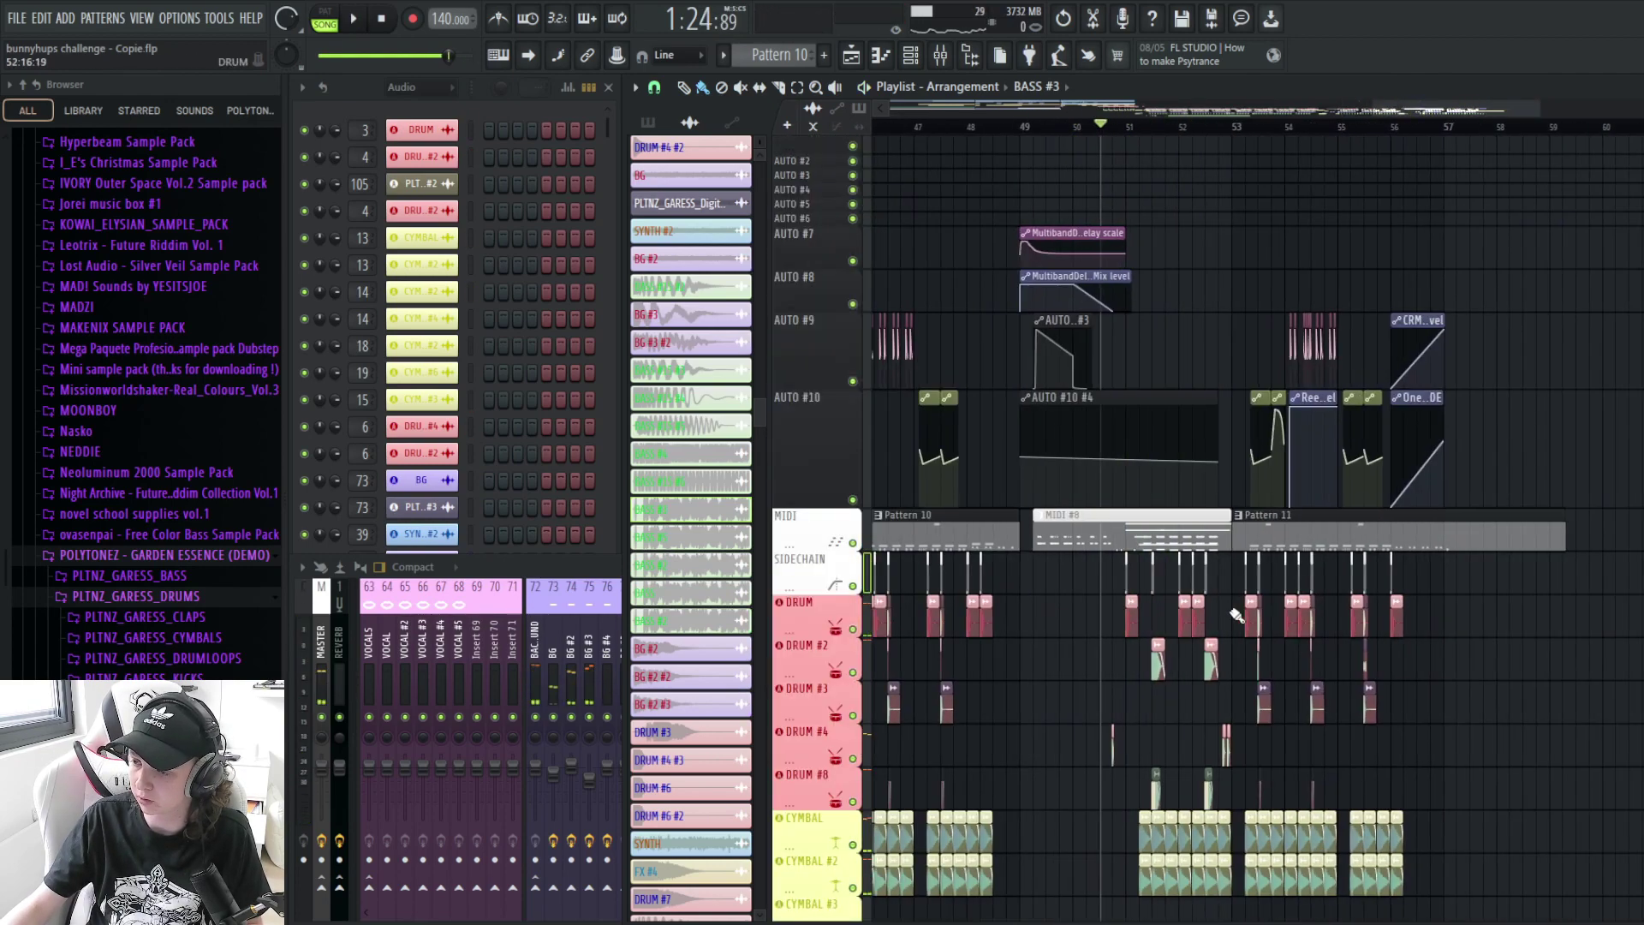
scroll(1281, 620, "up", 3)
scroll(1113, 445, "down", 3)
scroll(1160, 381, "up", 2)
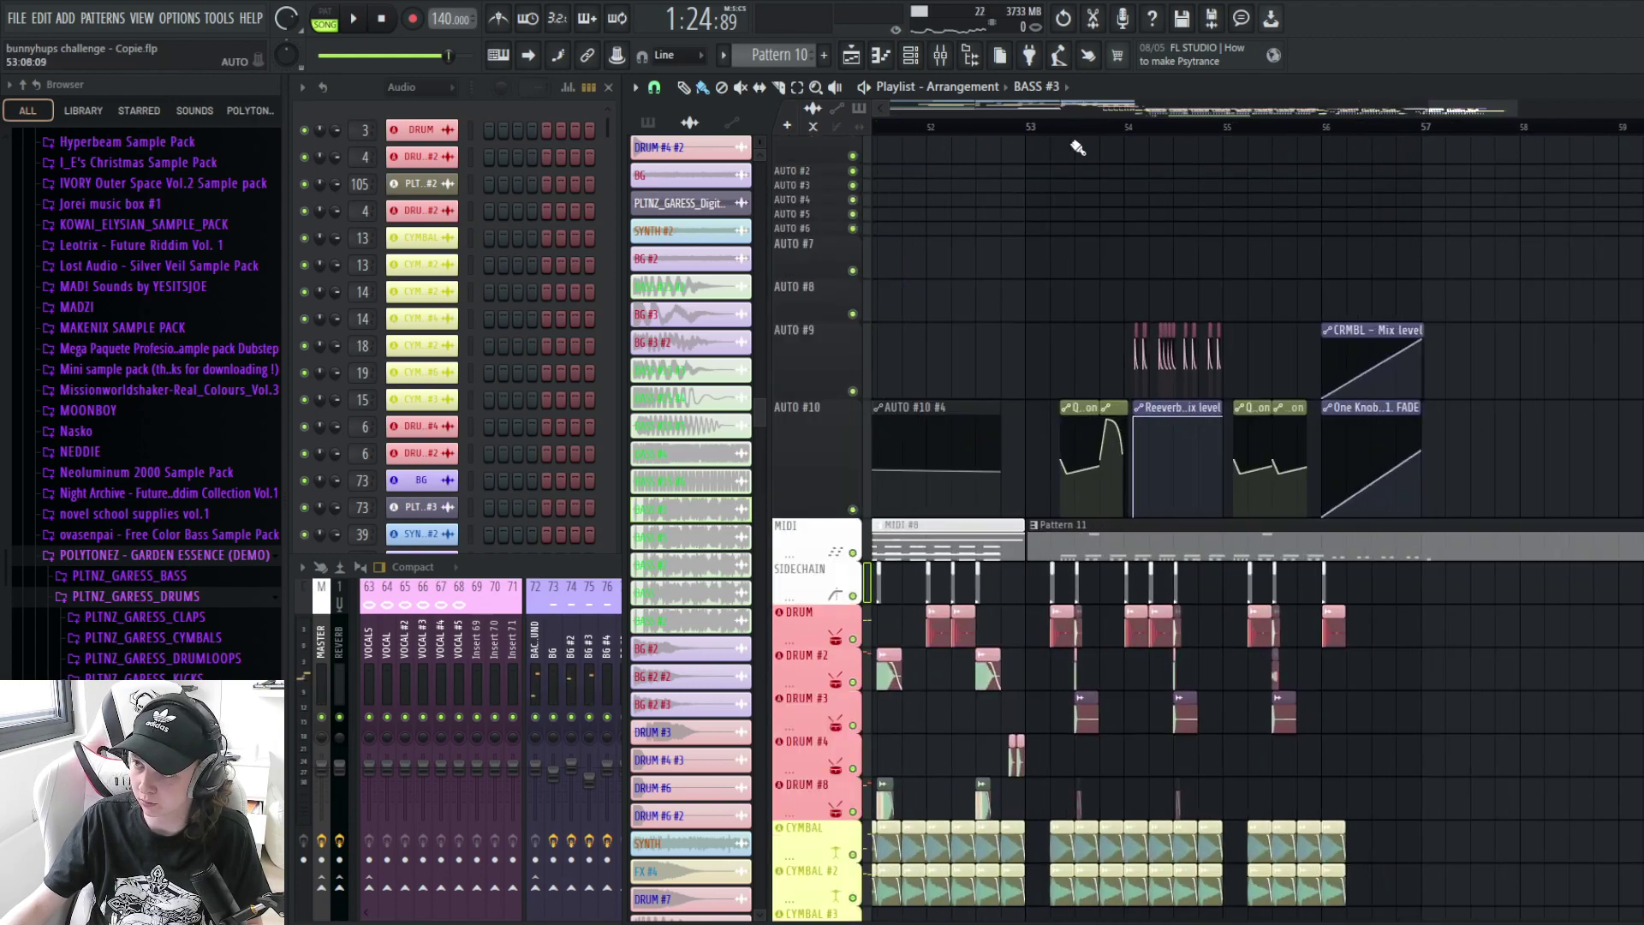
- Play the arrangement from bar 53 and examine the QUANTIN #2 source position automation before bar 54
left_click(1043, 128)
key("space")
key("space")
scroll(1071, 428, "up", 4)
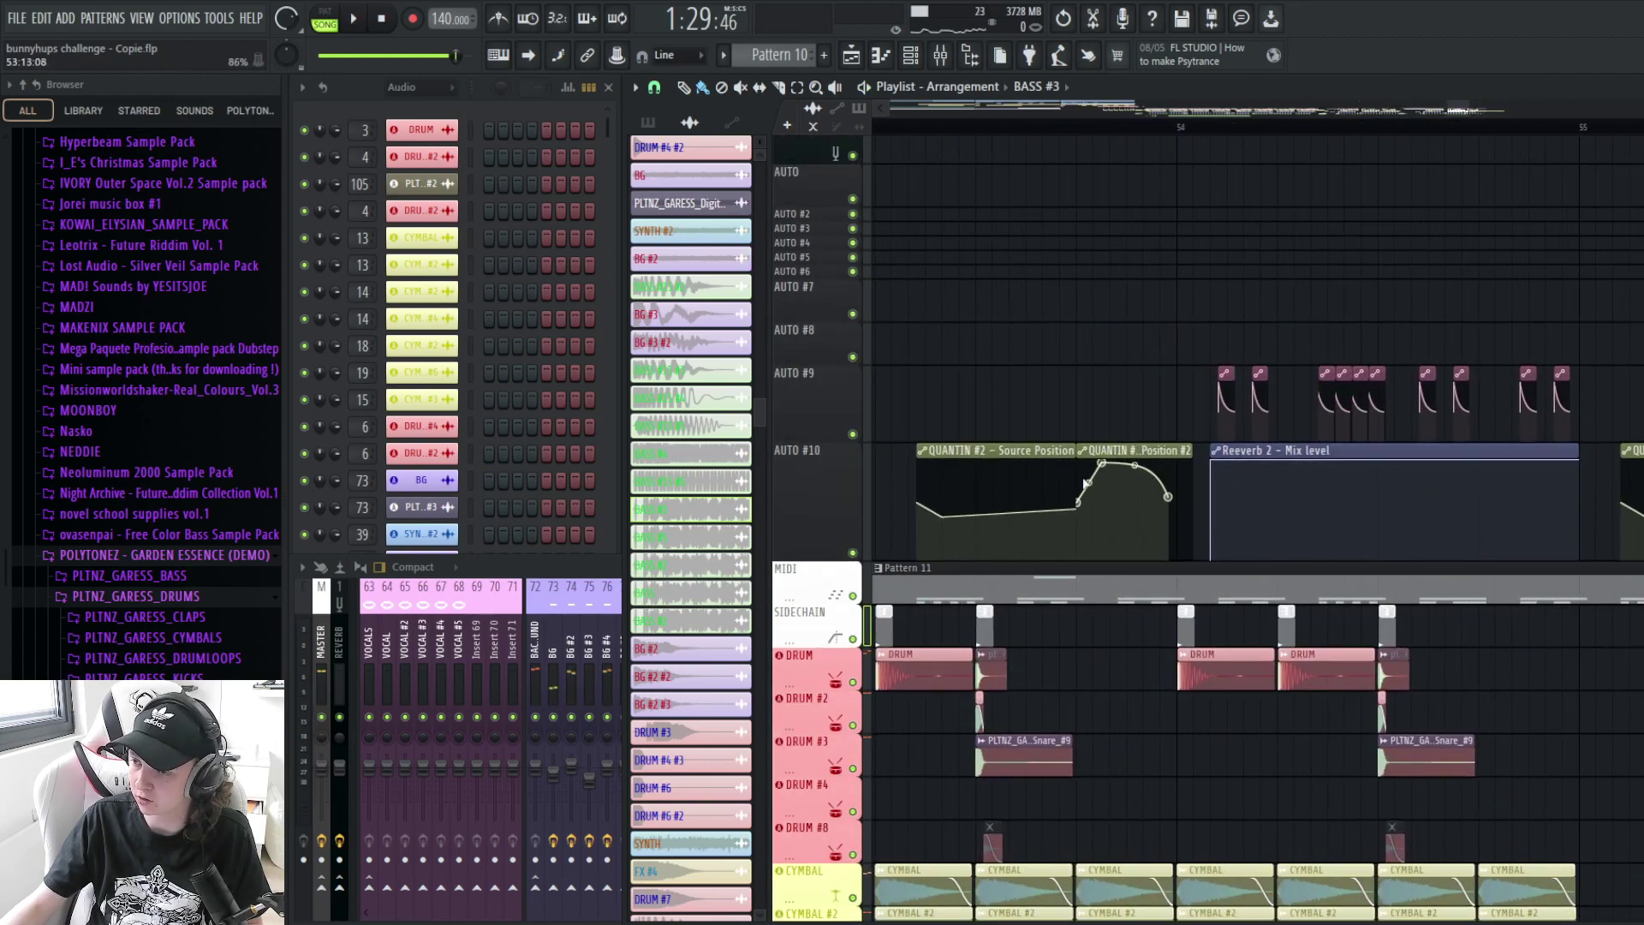
- Play the arrangement from bar 54, through the Reeverb 2 mix level automation and the background and bass clips
left_click(1173, 127)
scroll(1113, 497, "down", 4)
scroll(1122, 587, "up", 3)
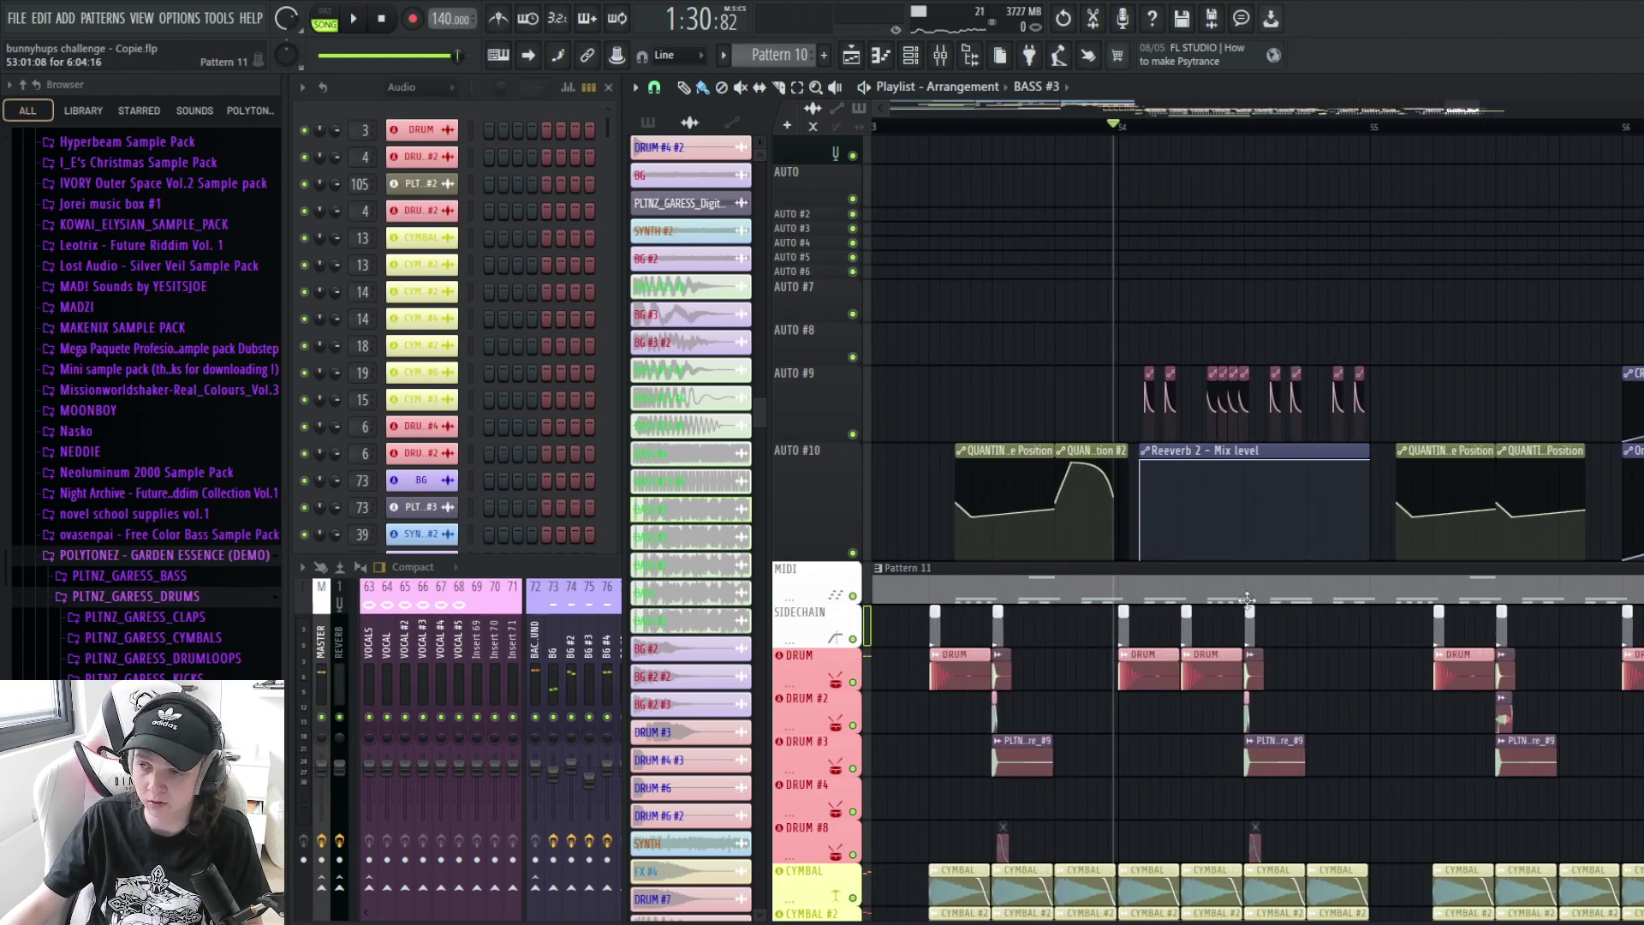
key("space")
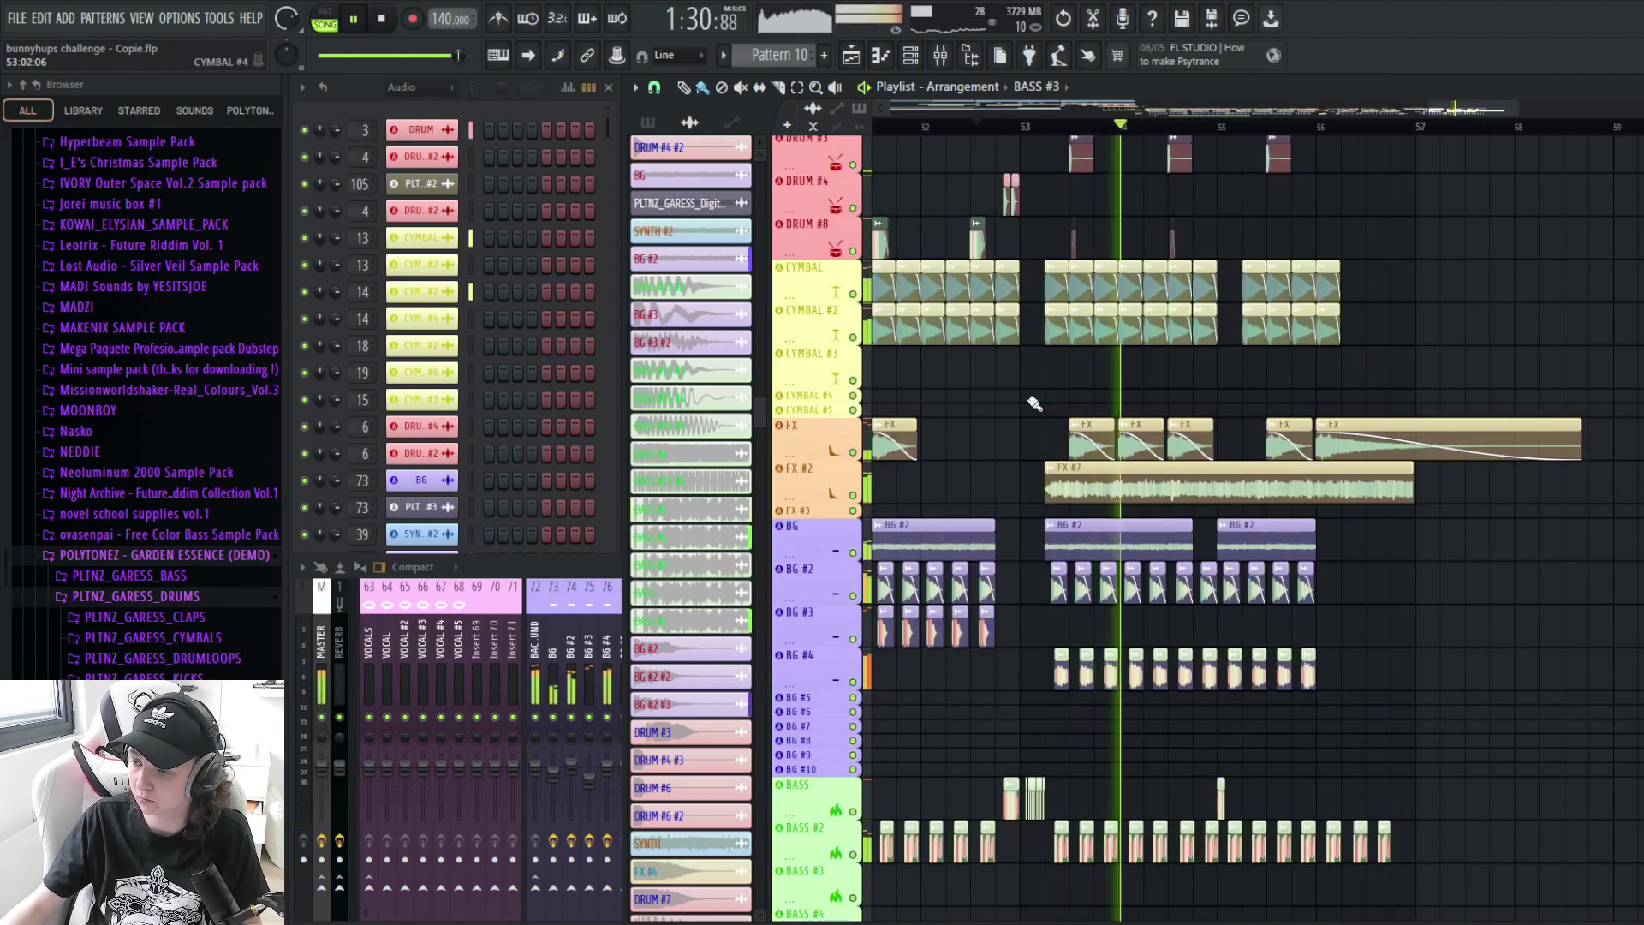
scroll(1033, 402, "down", 3)
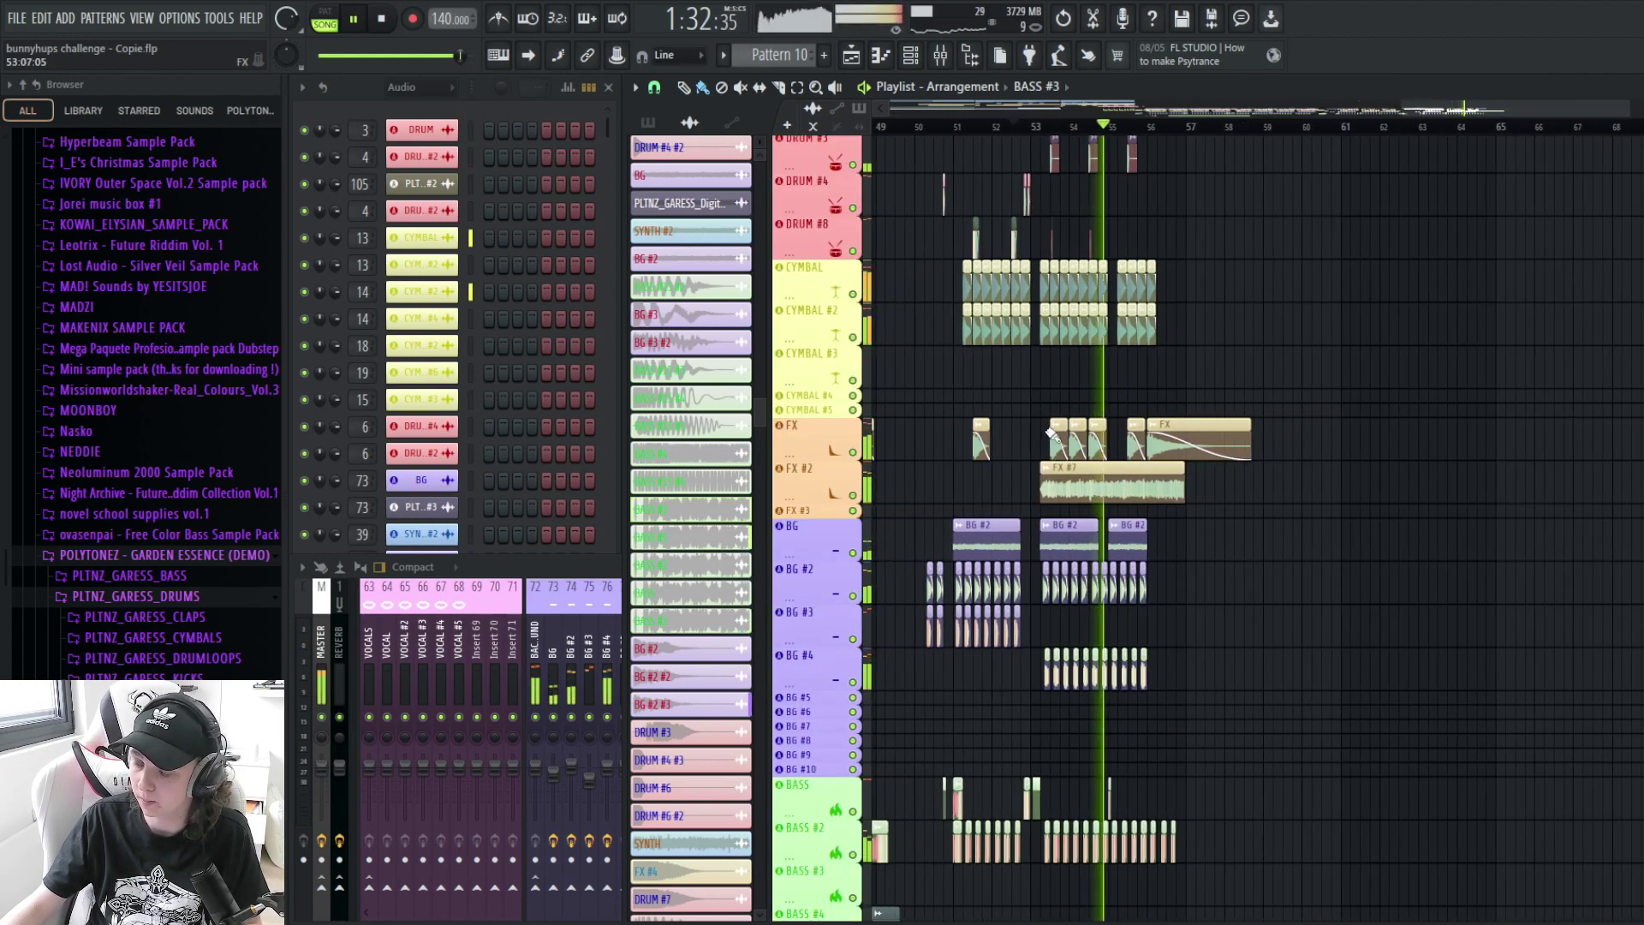
key("space")
- Solo the FX #2 track and place the playhead at the beginning of its FX #7 clip at bar 53
right_click(853, 452)
scroll(985, 343, "up", 2)
left_click(1047, 127)
scroll(1122, 393, "down", 2)
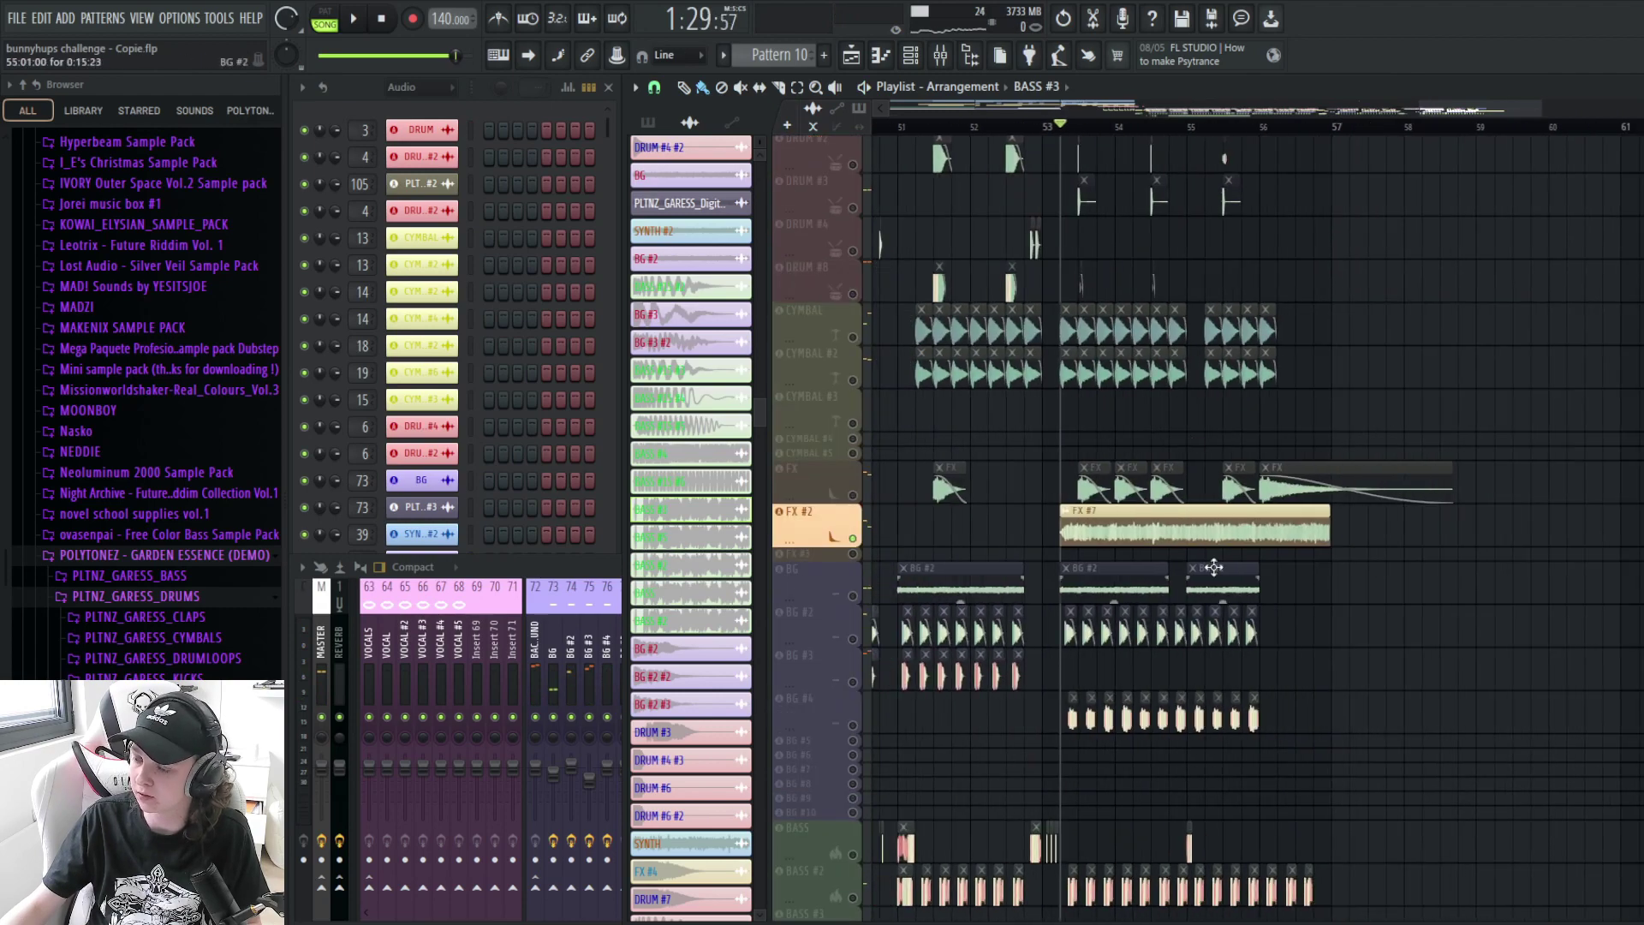
- Inspect the audio clip settings of the FX #7 clip, close them and start playback
left_click(553, 653)
scroll(553, 653, "up", 6)
scroll(1138, 495, "down", 3)
double_click(1122, 398)
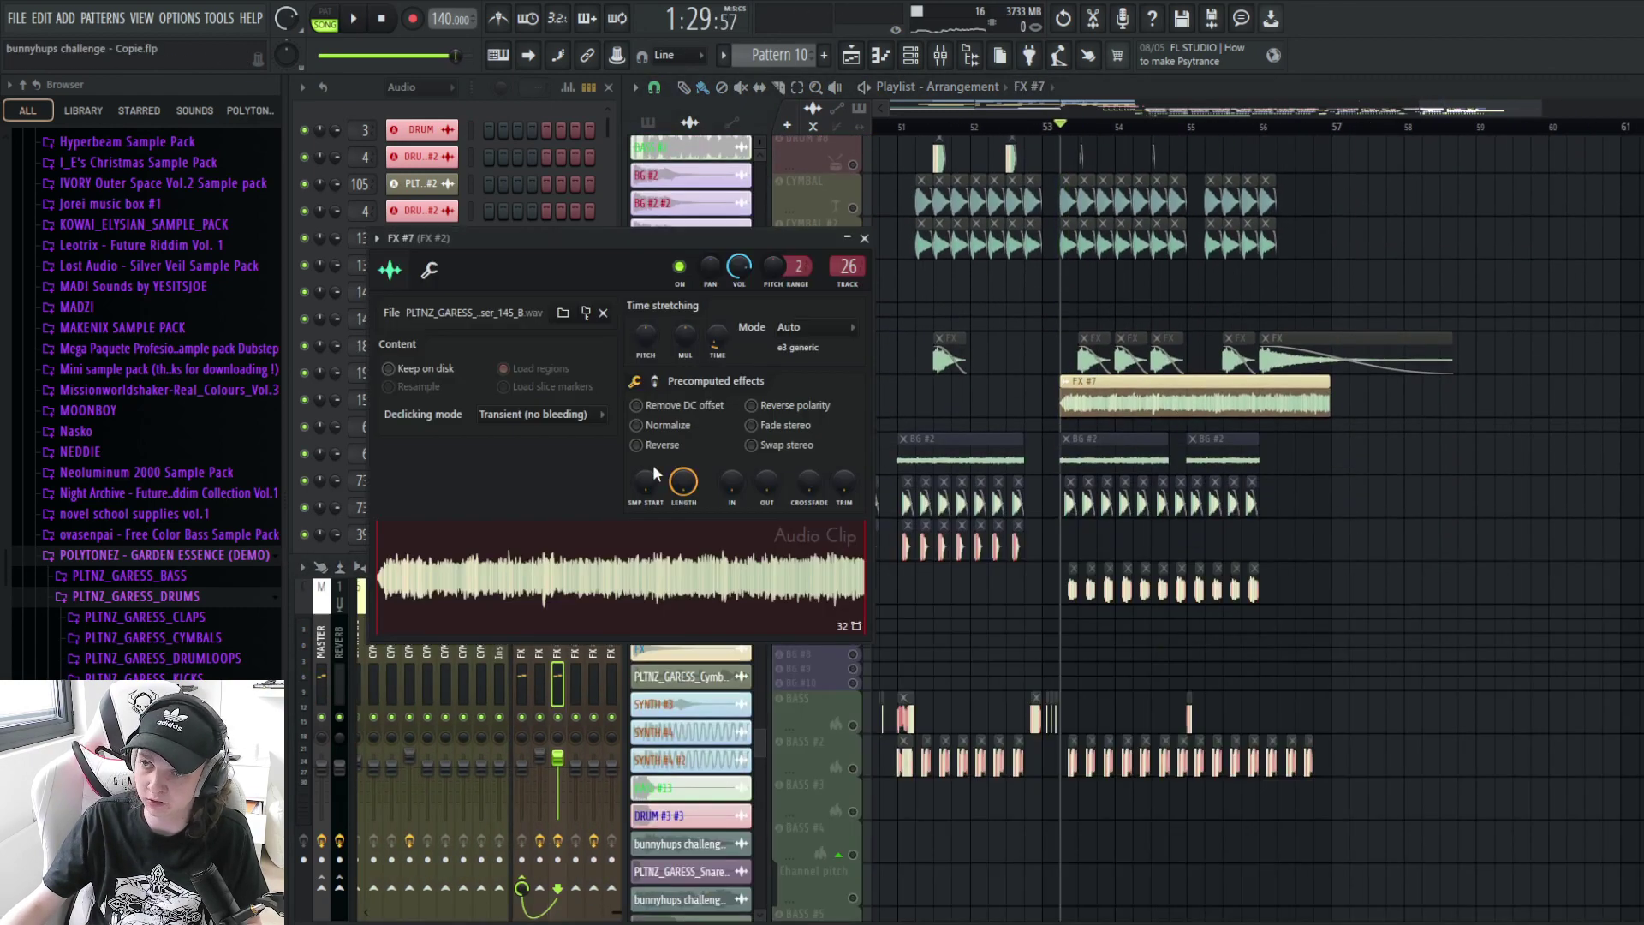
left_click(864, 238)
key("space")
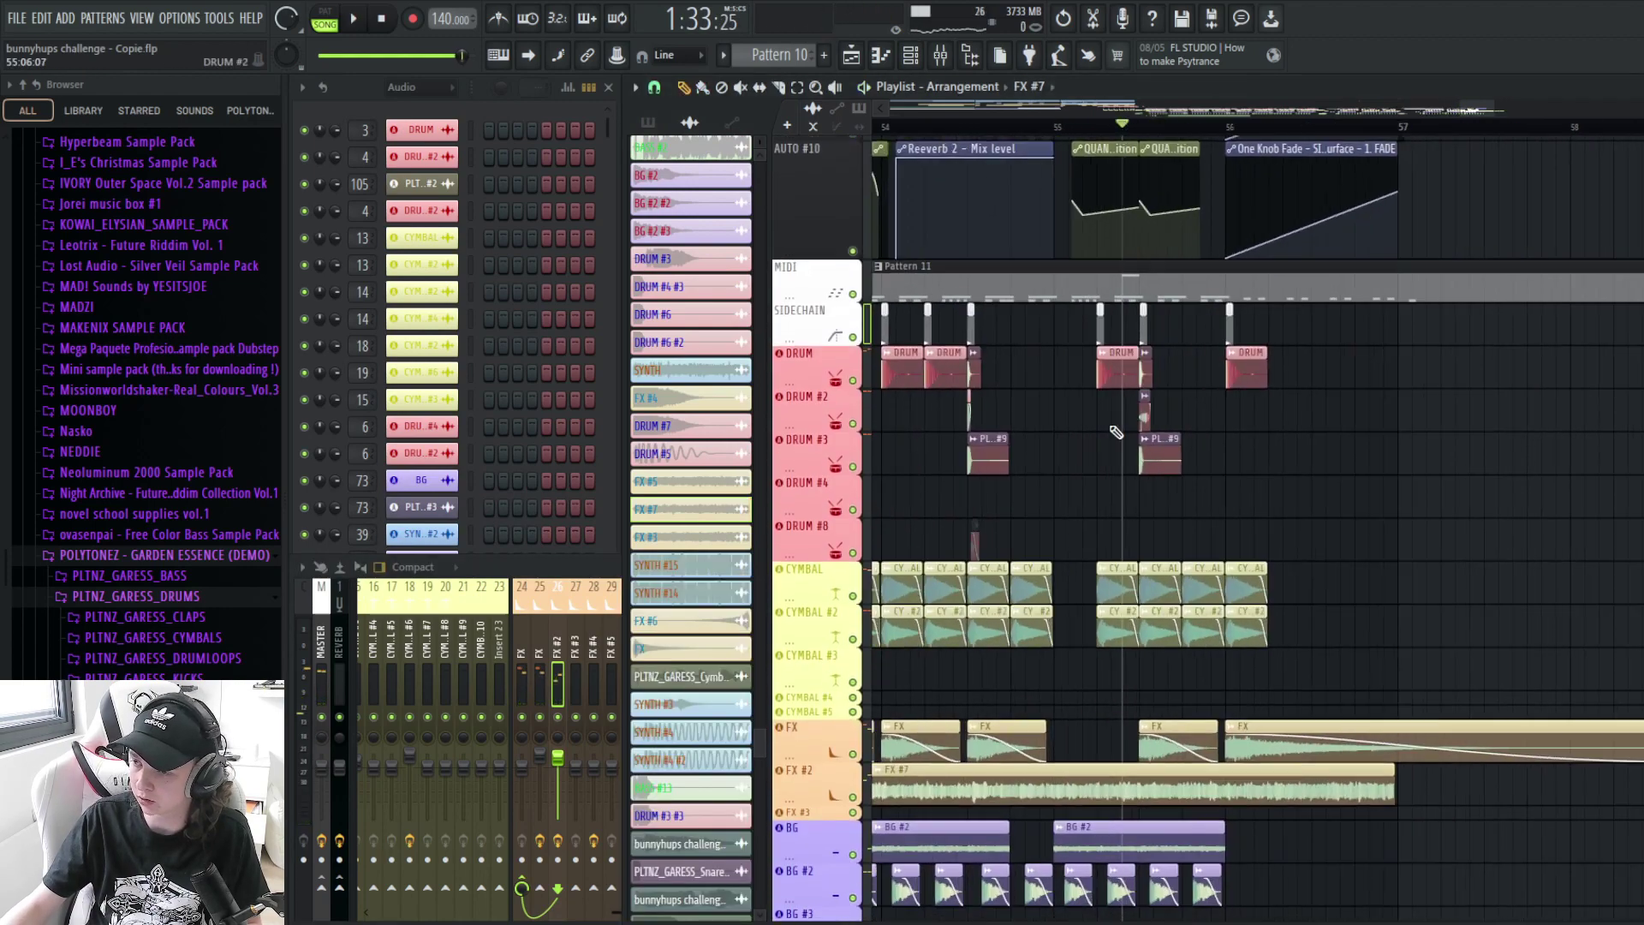
- Solo DRUM #2 to isolate the planky_boi_2 clip in bar 55, and check the DRUM #3 snare beneath it
scroll(1118, 432, "up", 5)
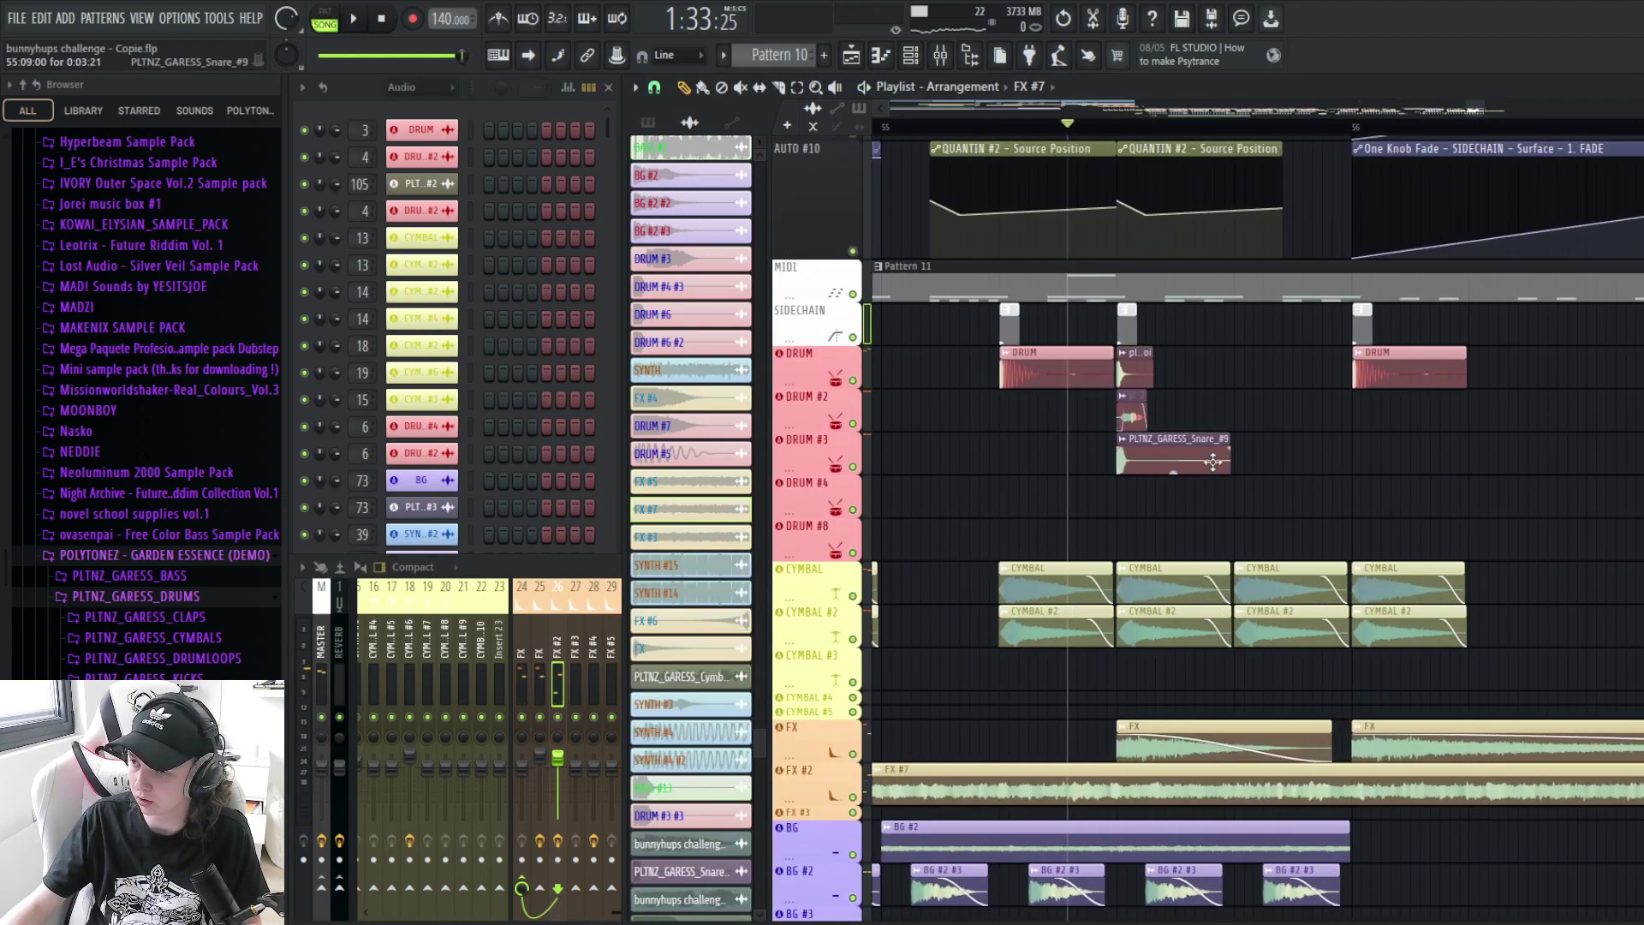
scroll(1105, 452, "down", 1)
scroll(1081, 454, "up", 2)
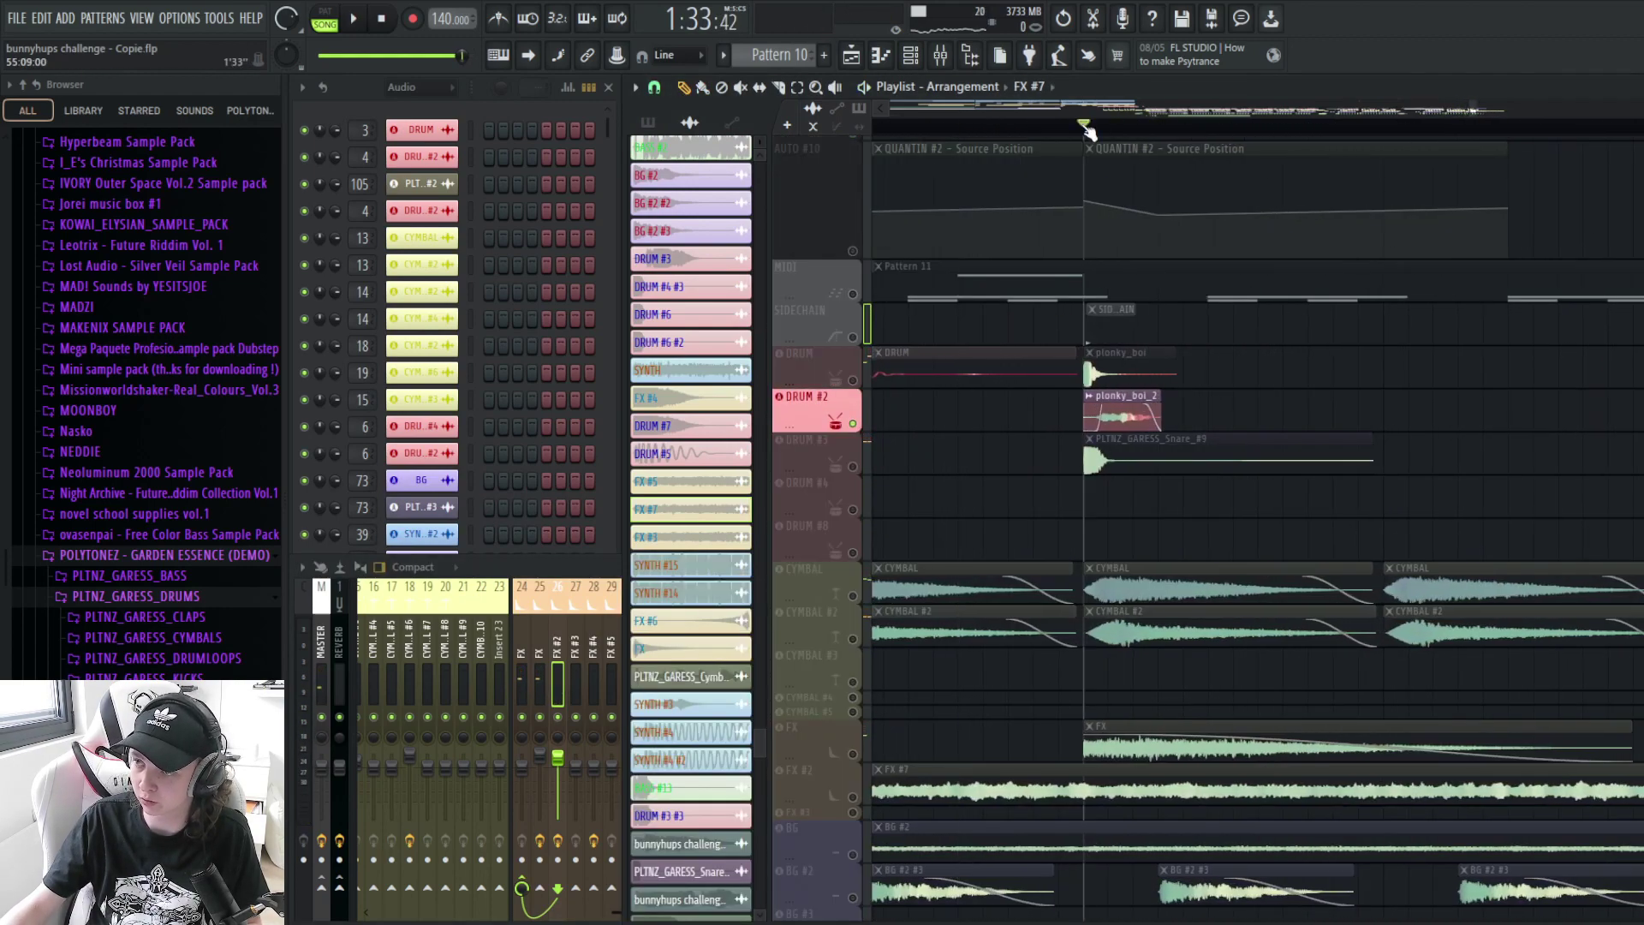
left_click(853, 380)
left_click(868, 465)
left_click(853, 467)
scroll(1117, 452, "down", 3)
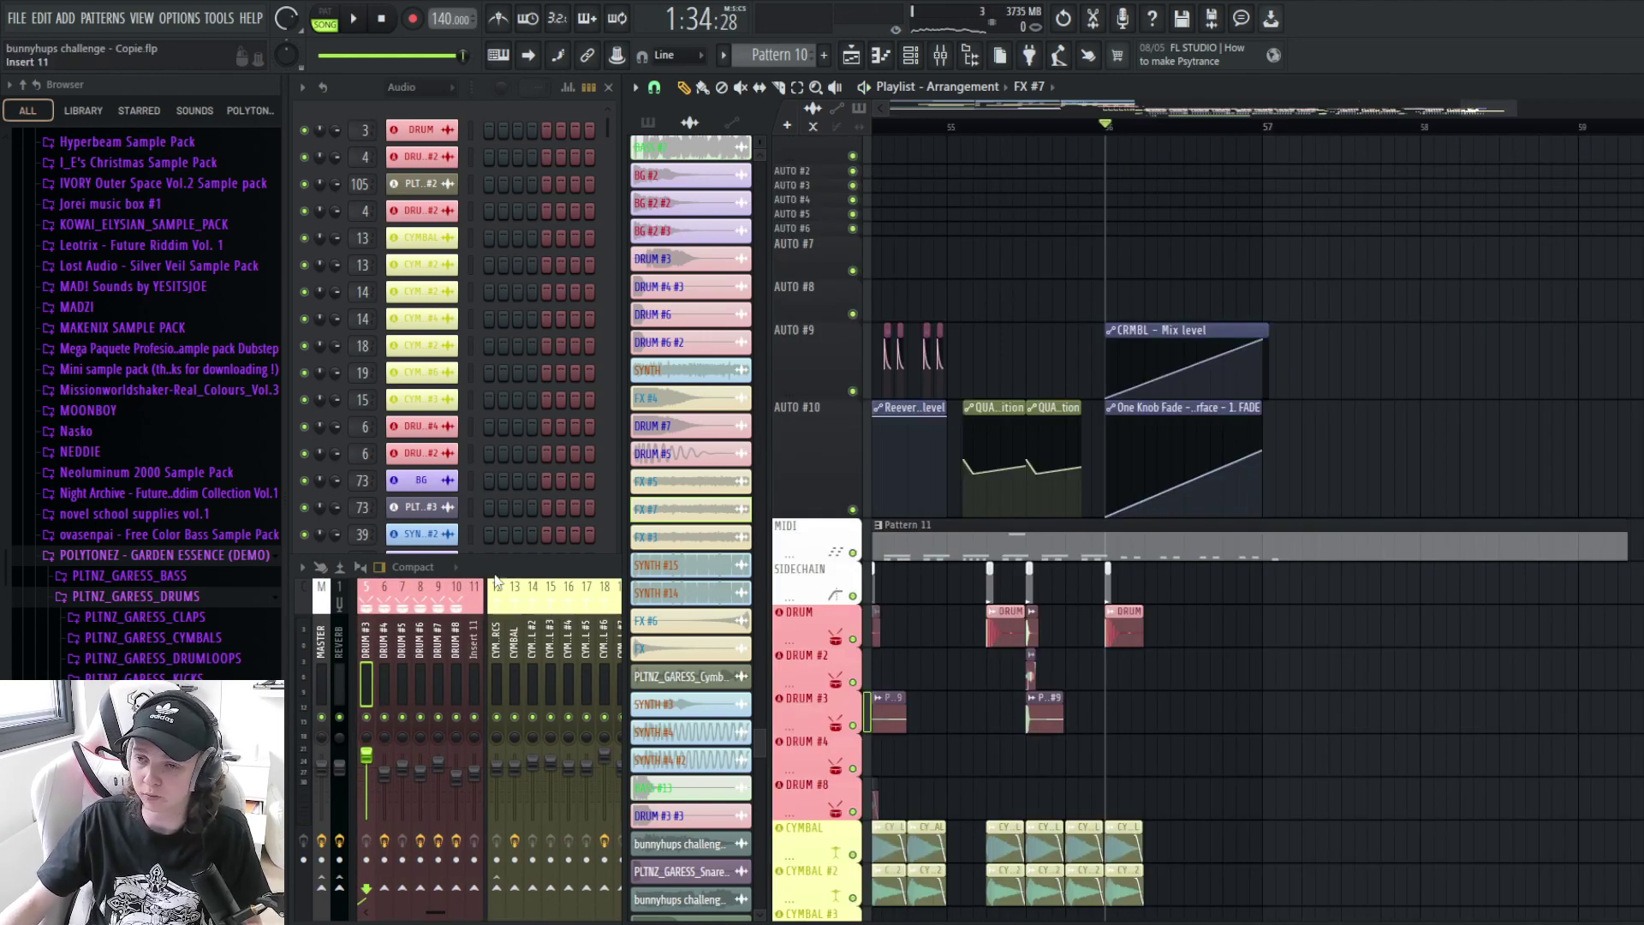
- Widen the mixer to reveal the bass and SIDECHAIN tracks, and play the CRMBL and One Knob Fade automation from bar 56
left_click(496, 573)
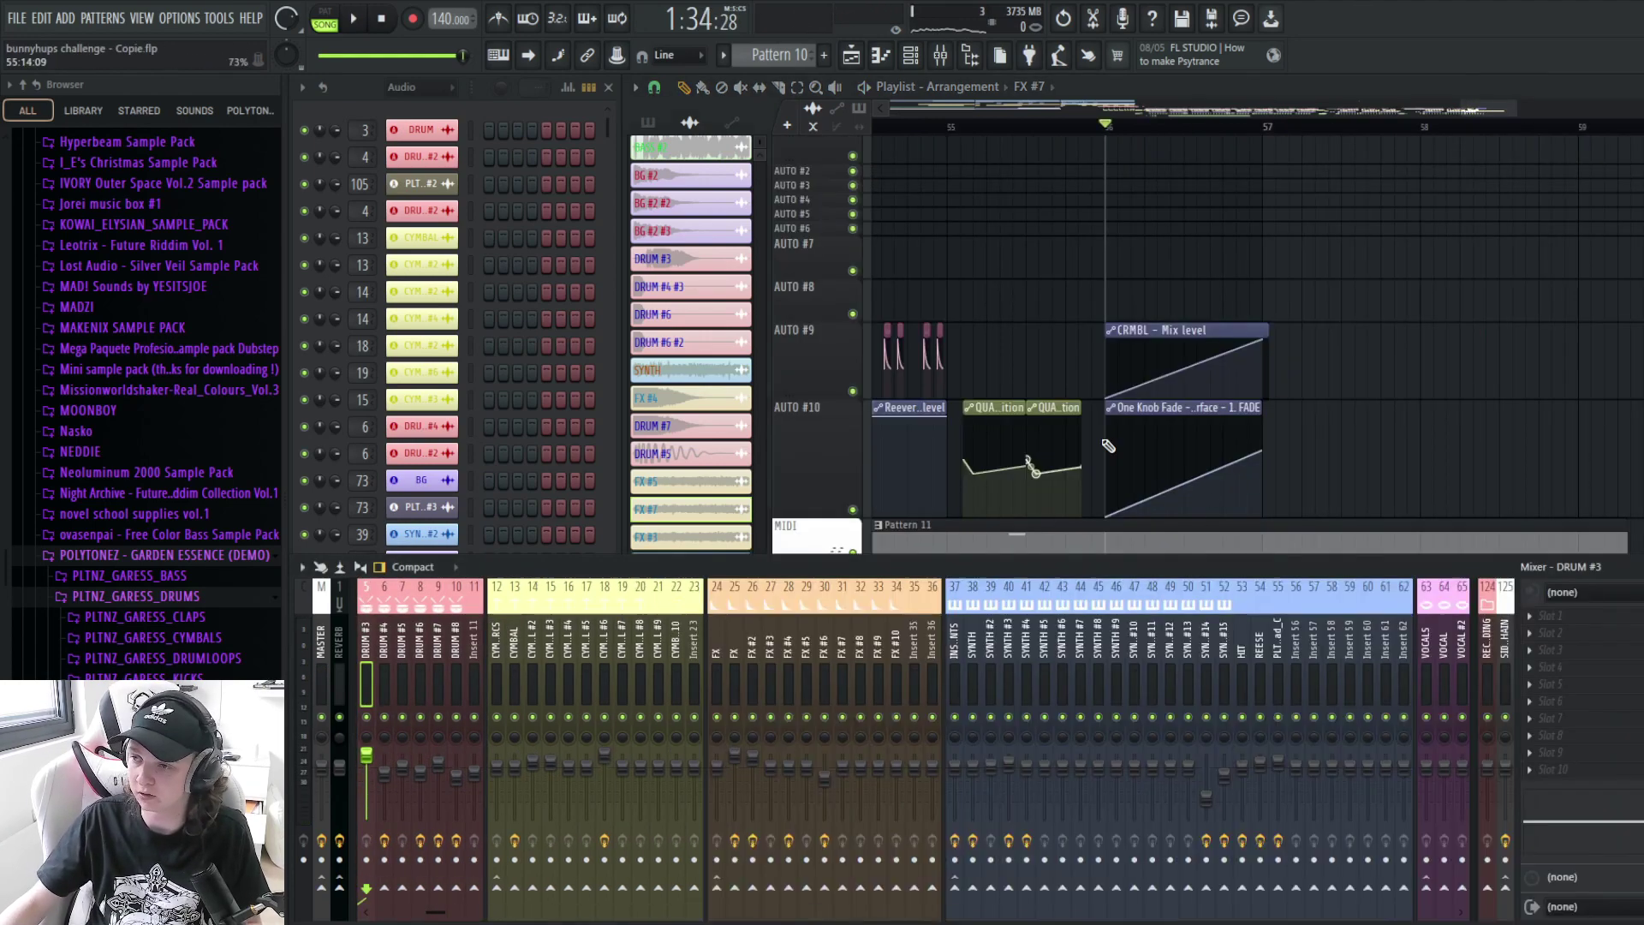
scroll(1348, 615, "down", 8)
key("space")
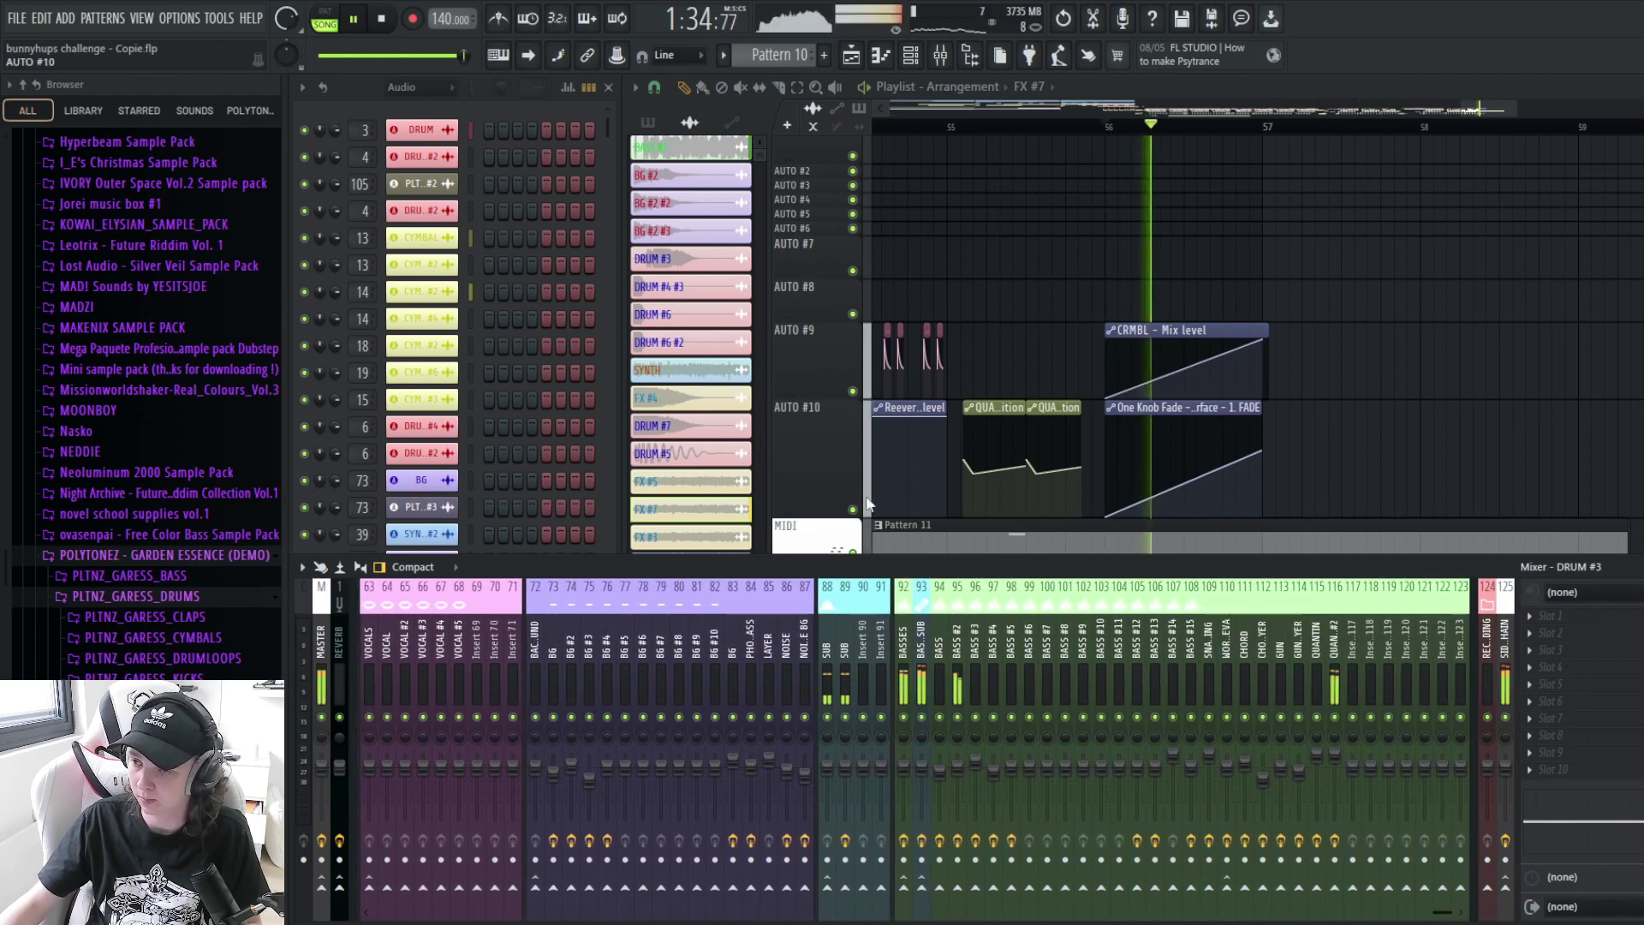
key("space")
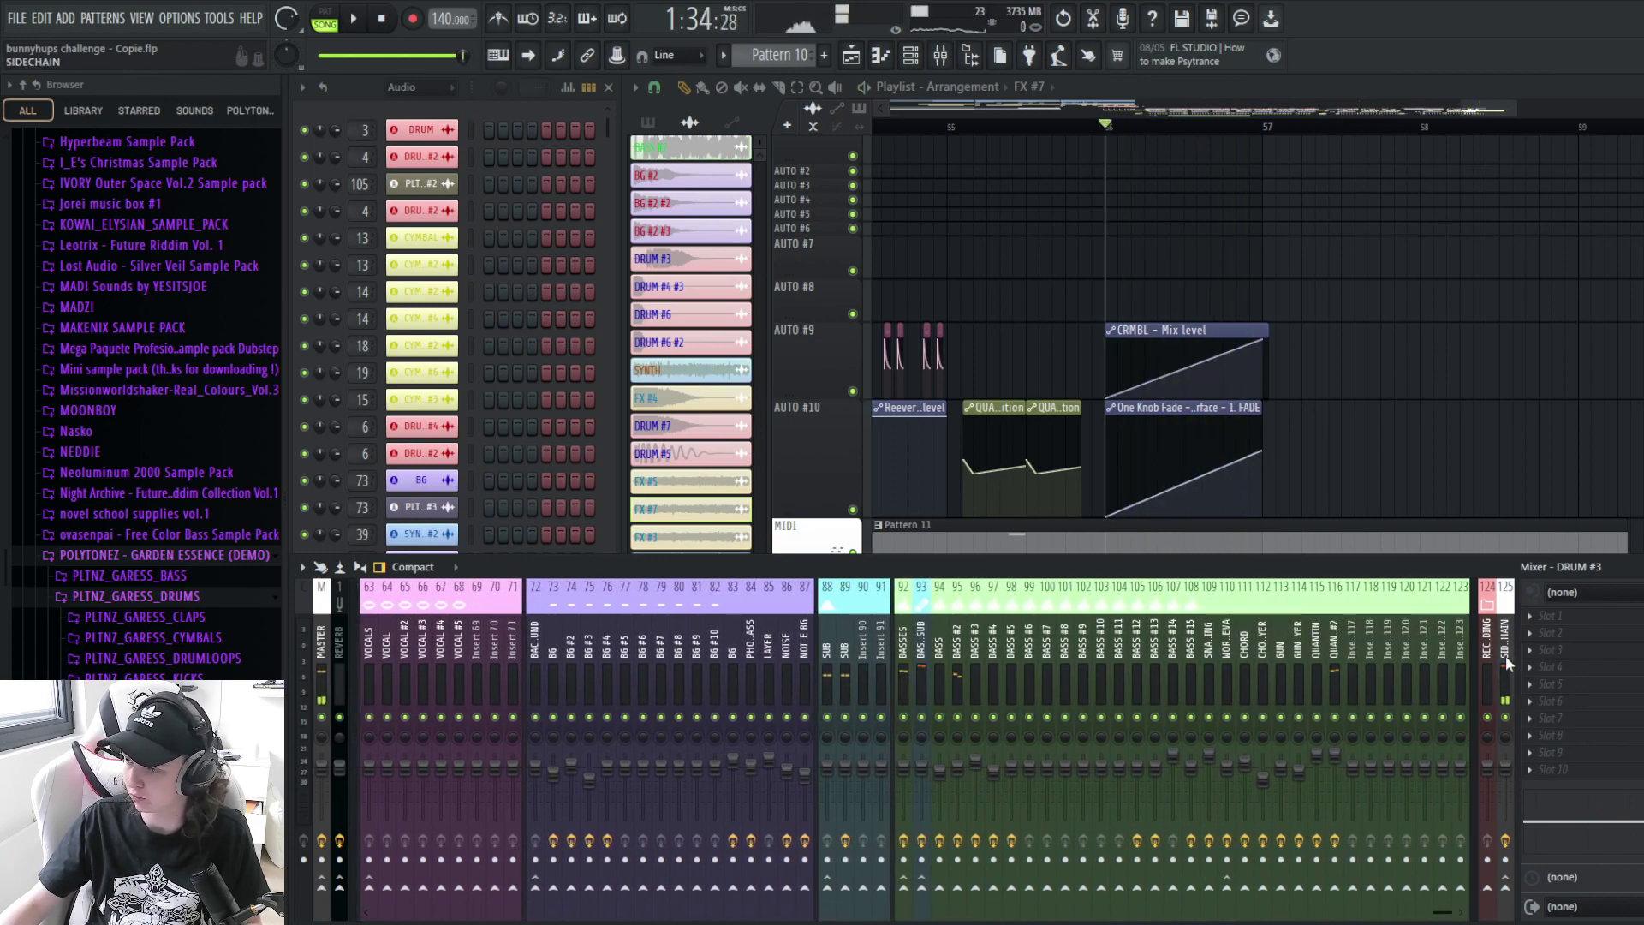
- Open the CRMBL effect on the SIDECHAIN mixer track, play its mix level automation from bar 56 and return to the full arrangement
left_click(1604, 725)
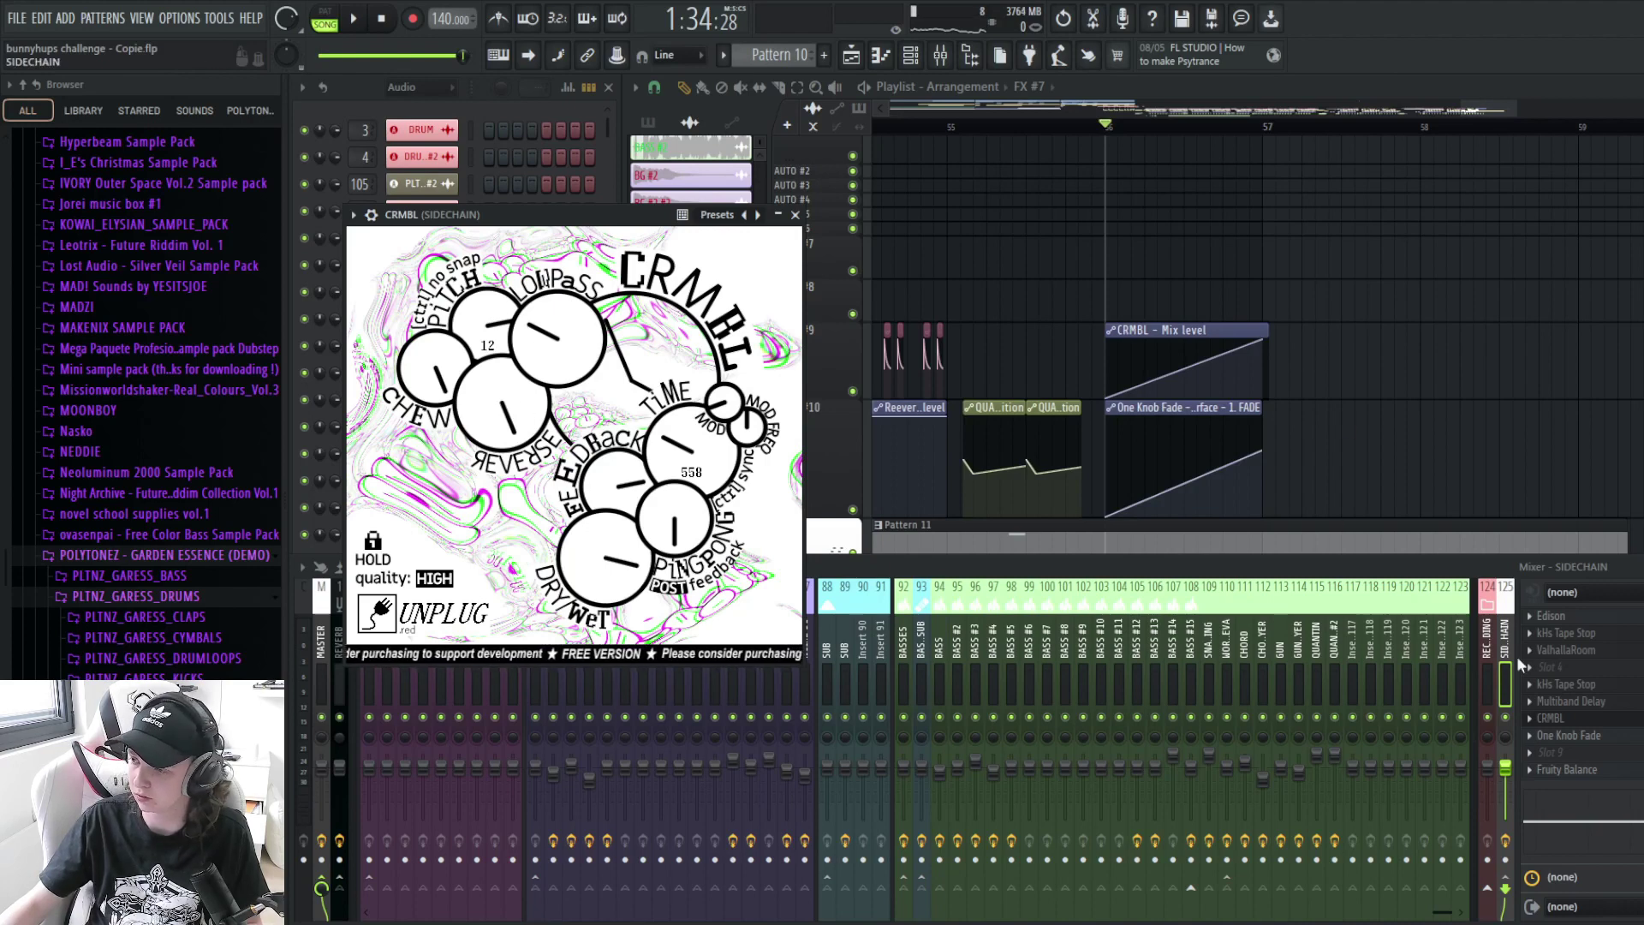
left_click(1518, 673)
key("space")
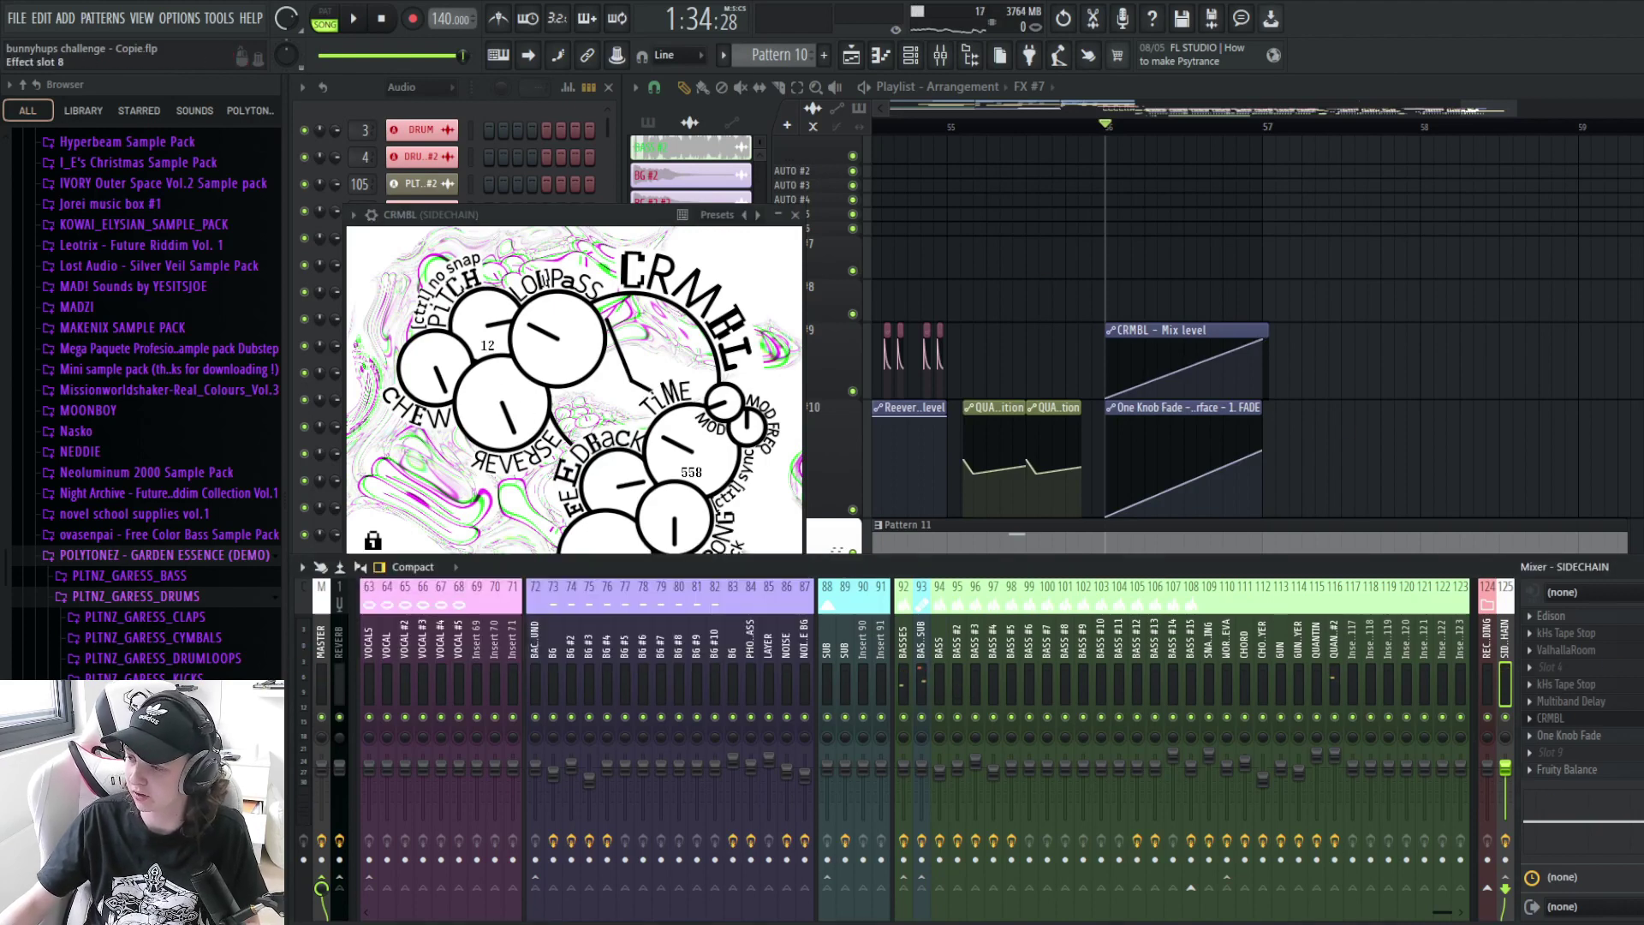
key("space")
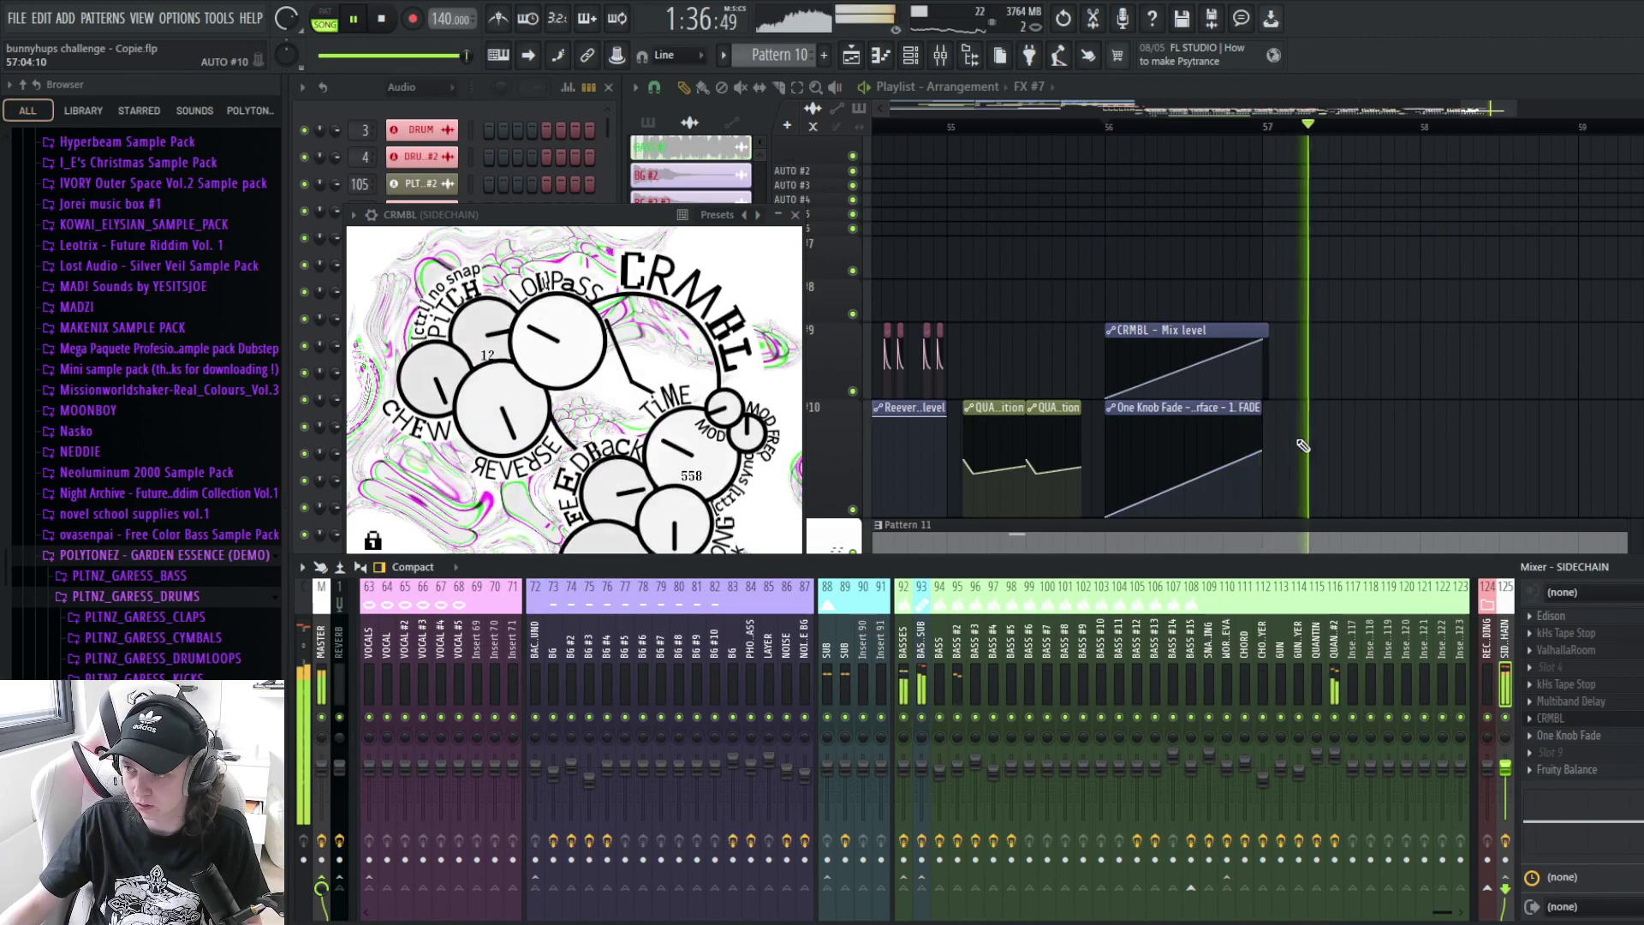
key("space")
right_click(1303, 446, "ctrl")
scroll(1545, 584, "down", 8)
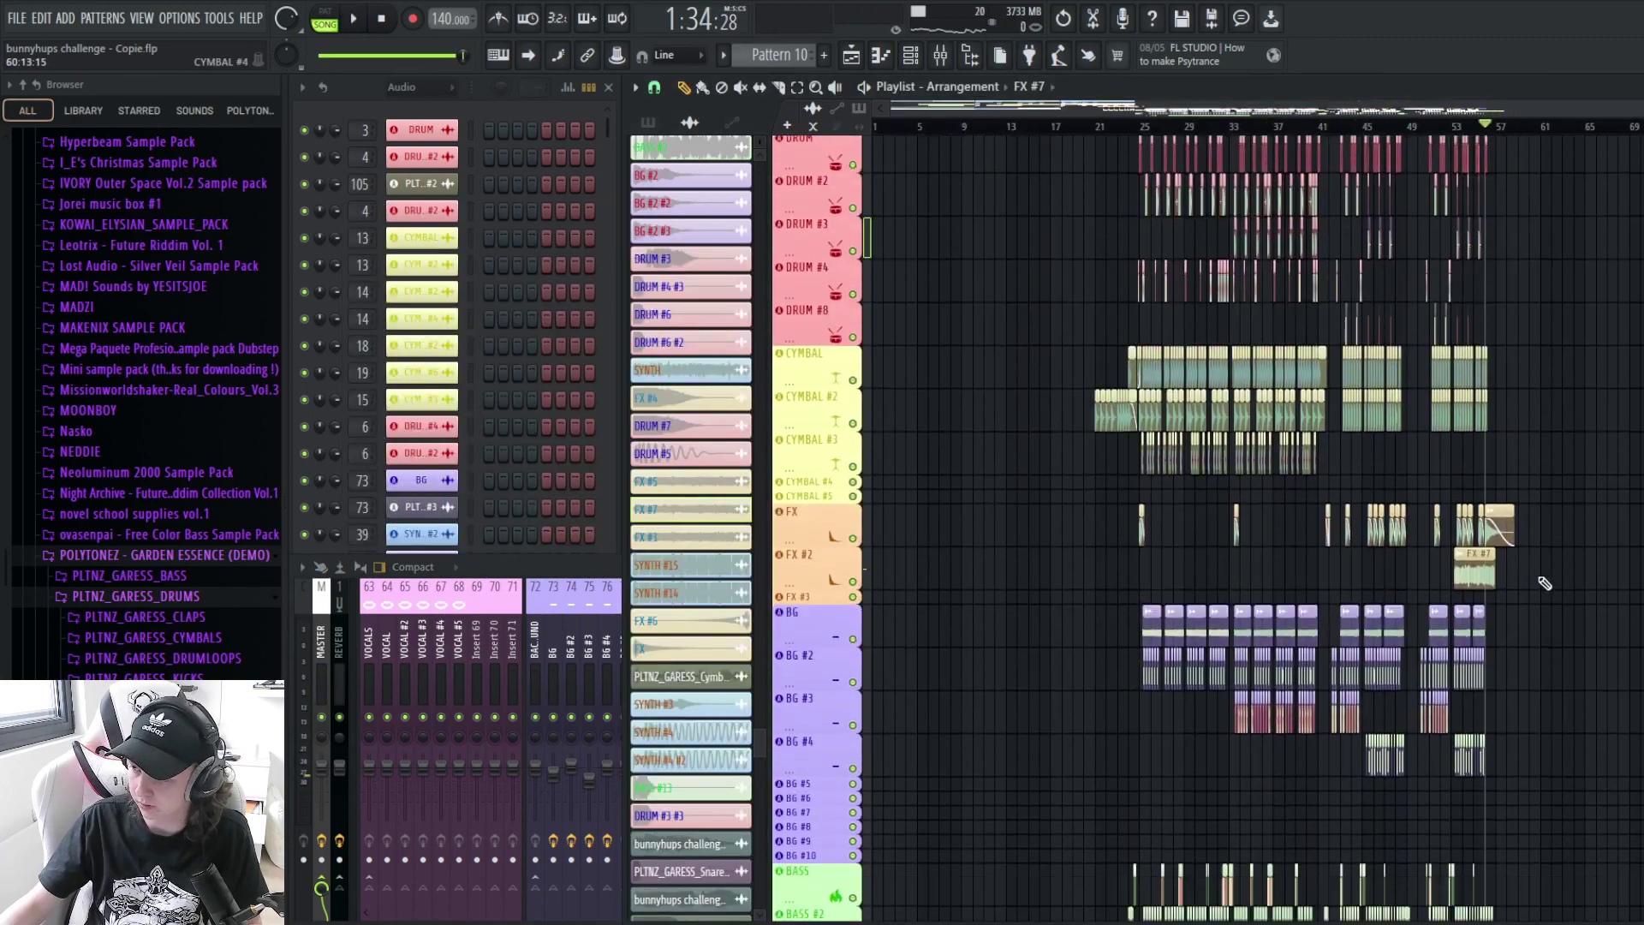